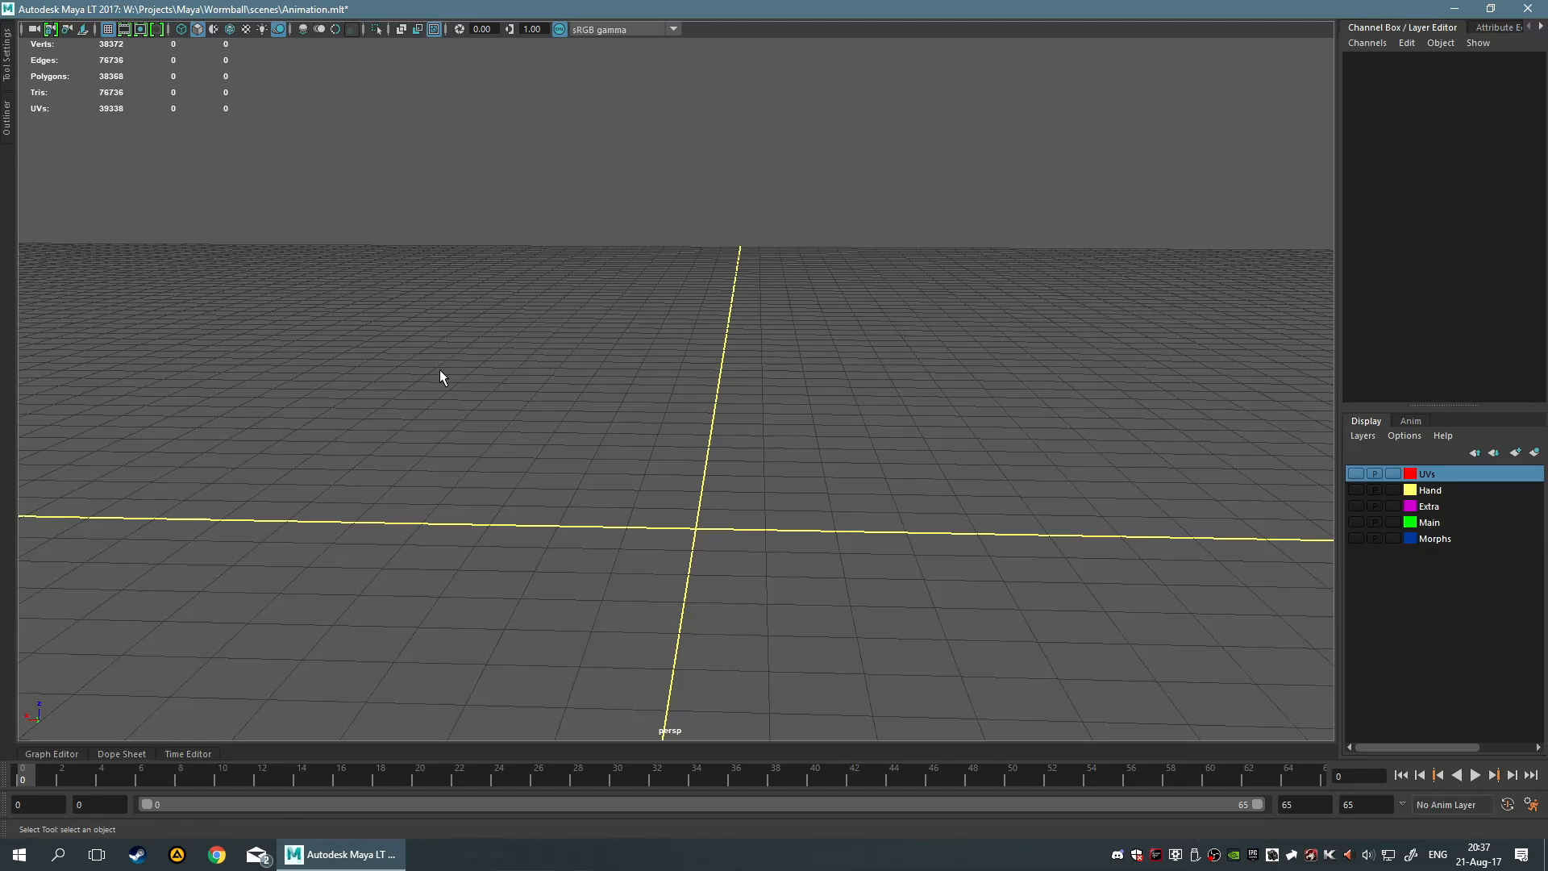
Show the Morphs display layer and select the lower teardrop mesh, ExclamationWrapTarget
left_click(1355, 538)
middle_click_drag(1197, 542, 1019, 563, "alt")
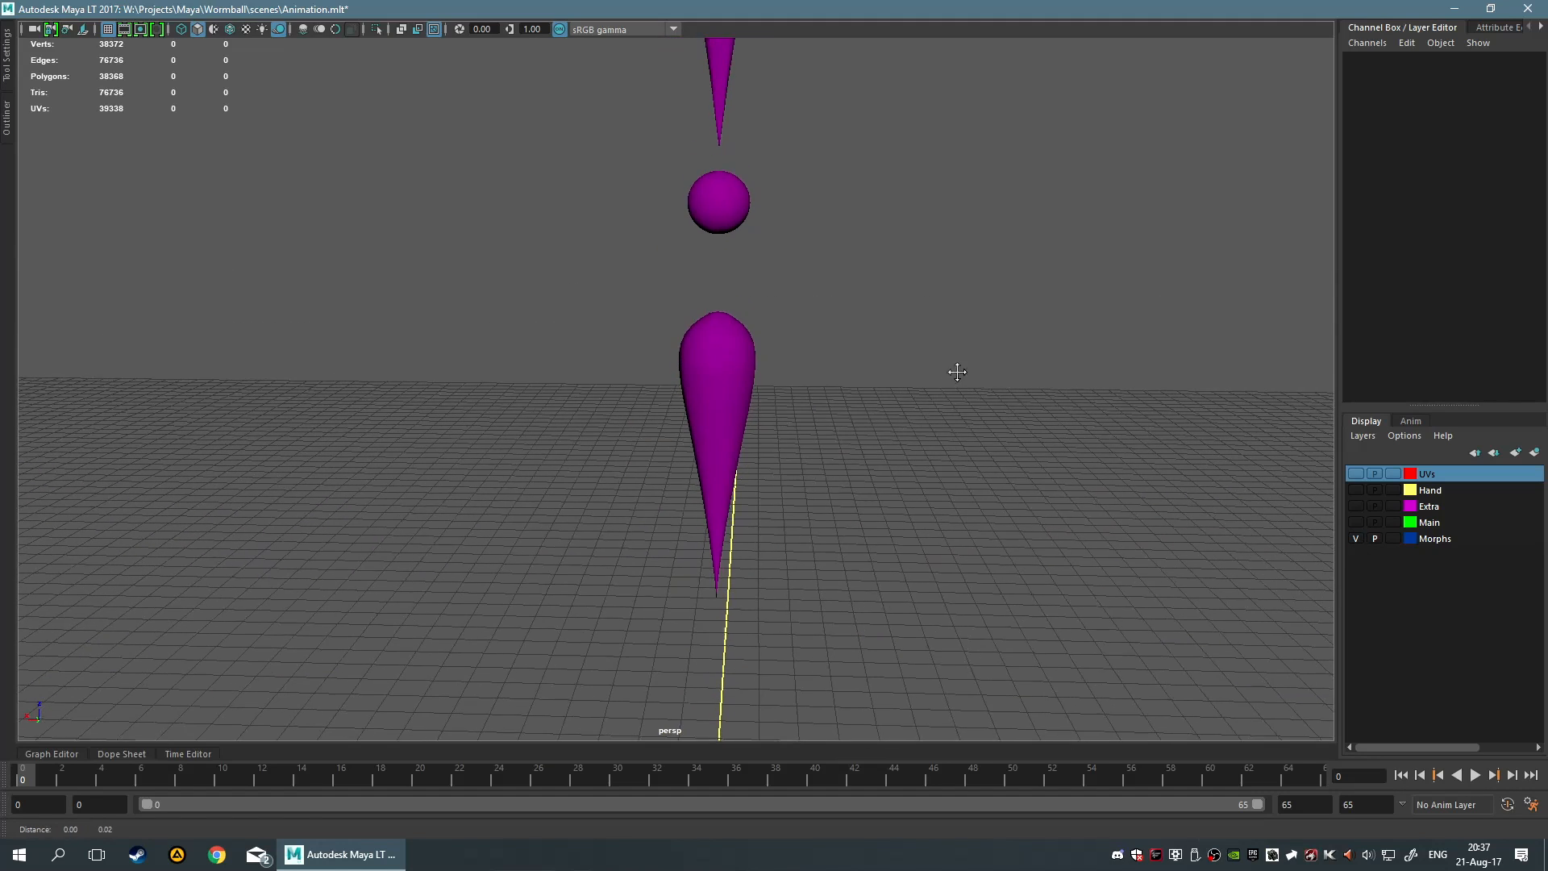
middle_click_drag(957, 372, 907, 433, "alt")
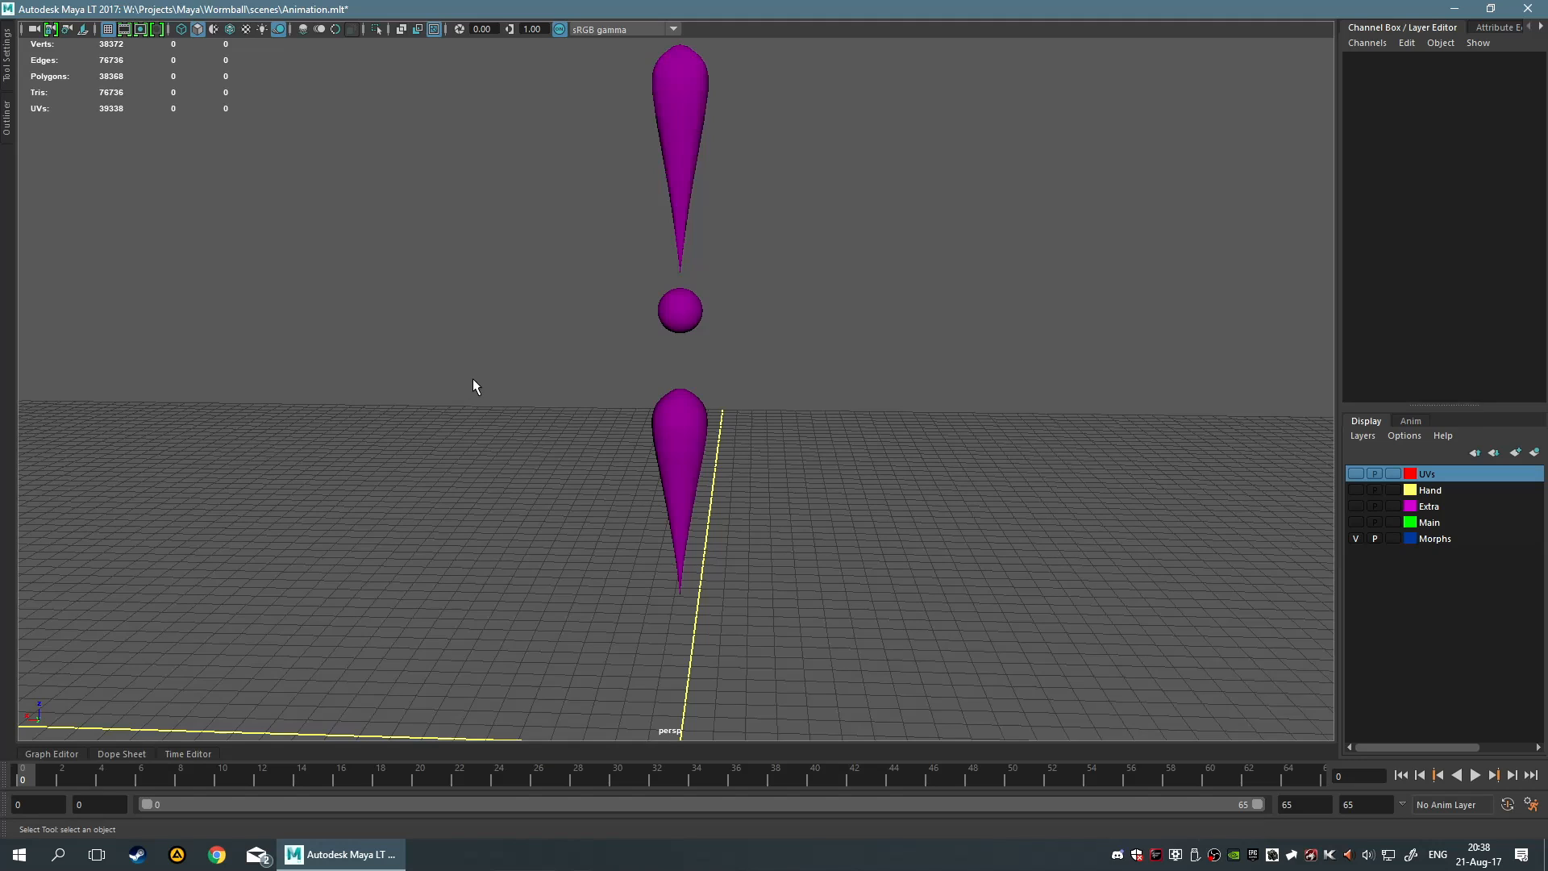
left_click_drag(570, 390, 815, 600)
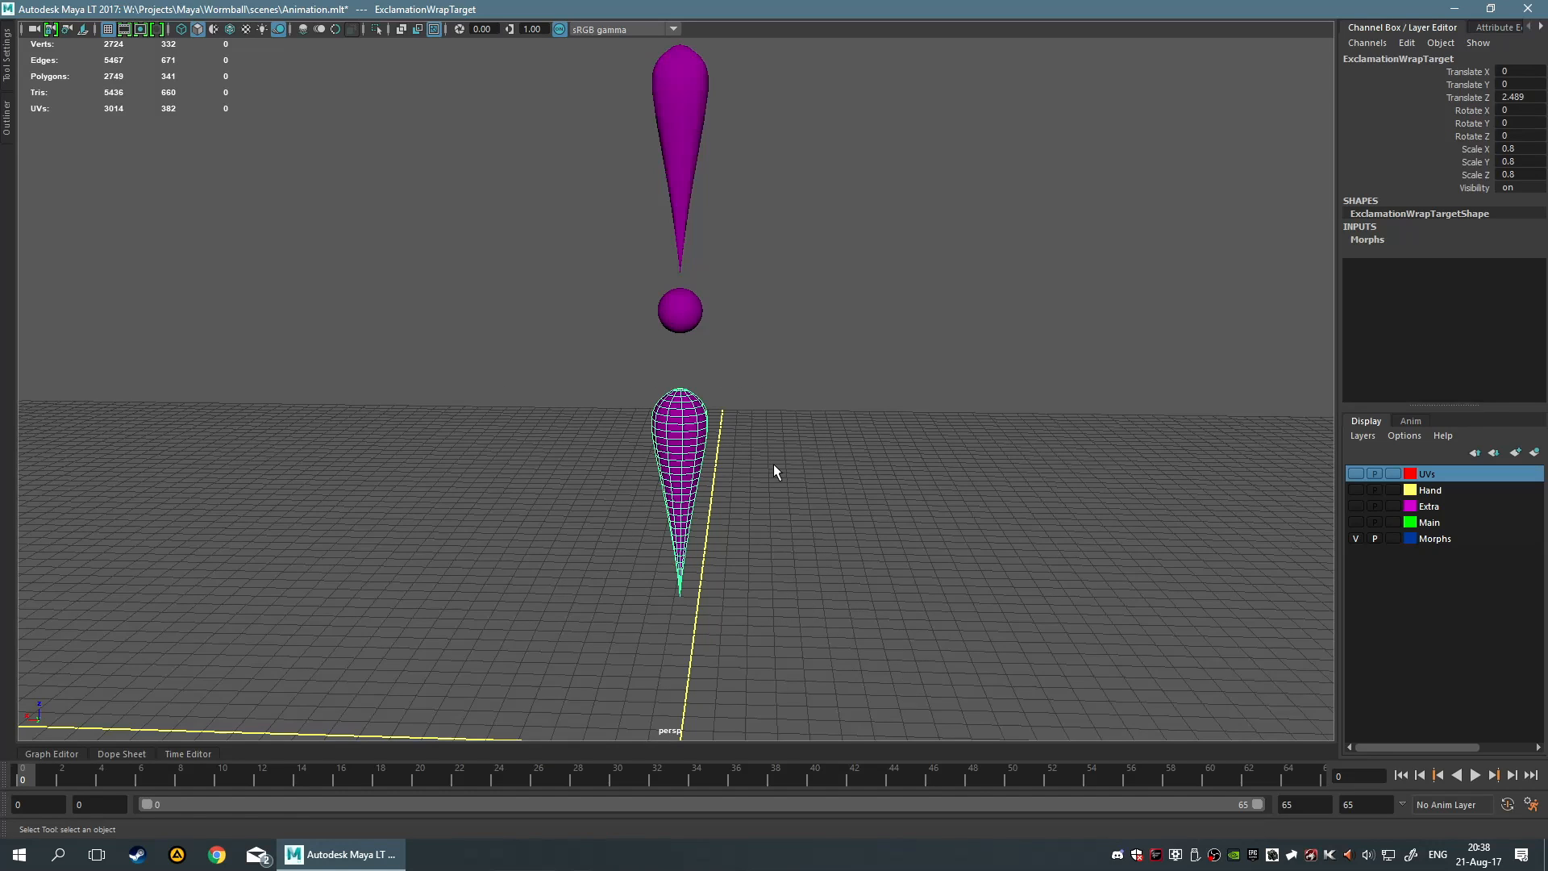
Try squashing the lower teardrop mesh along Z to a scale of about 0.305, and undo the scaling
left_click_drag(759, 474, 815, 414, "alt")
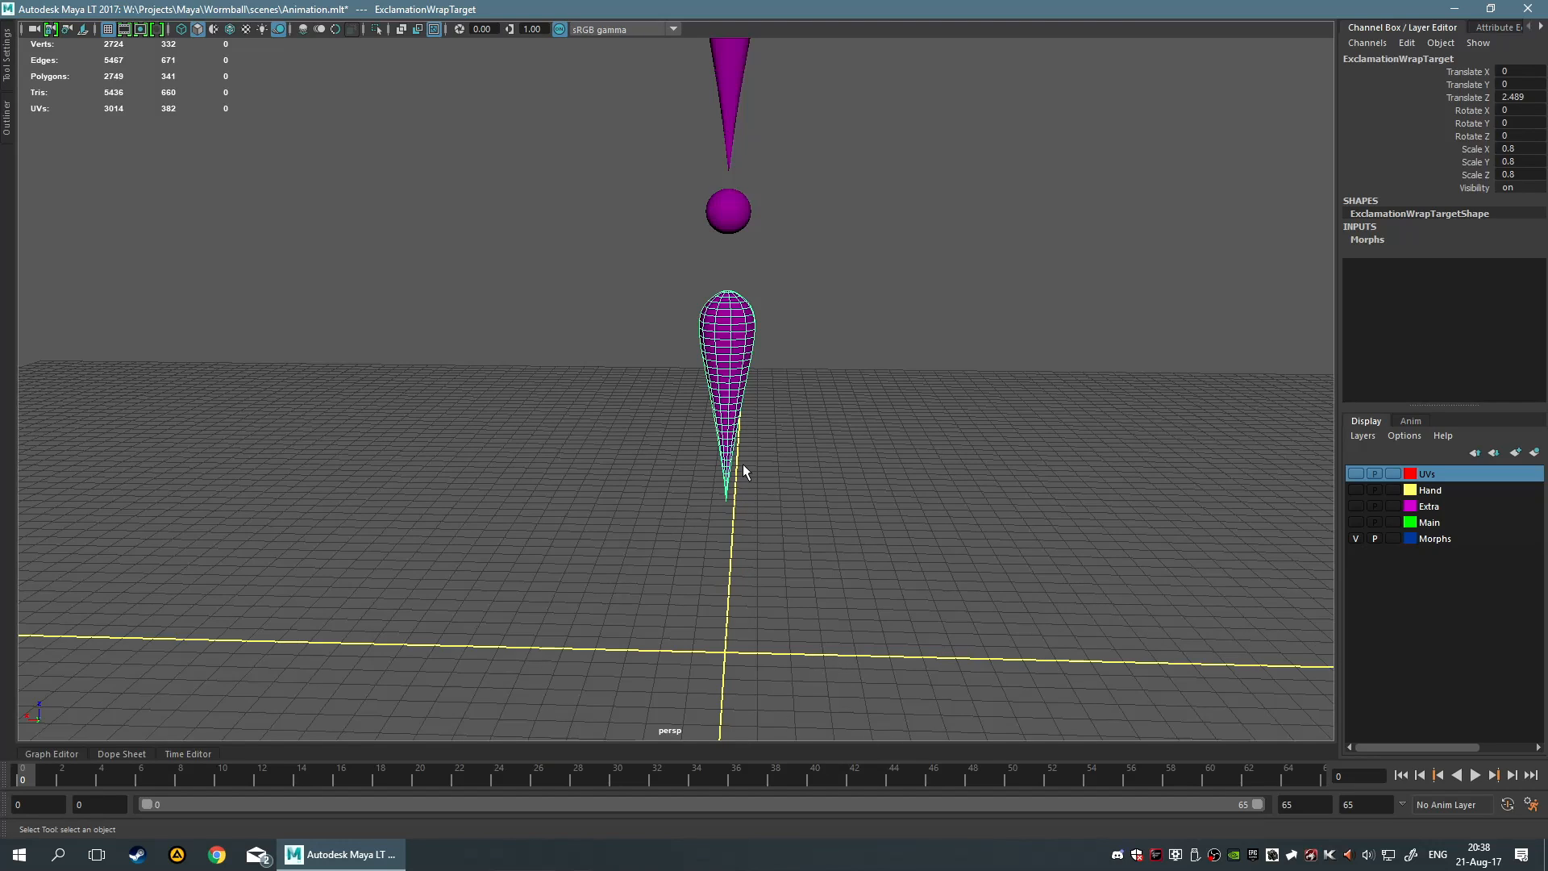
key("r")
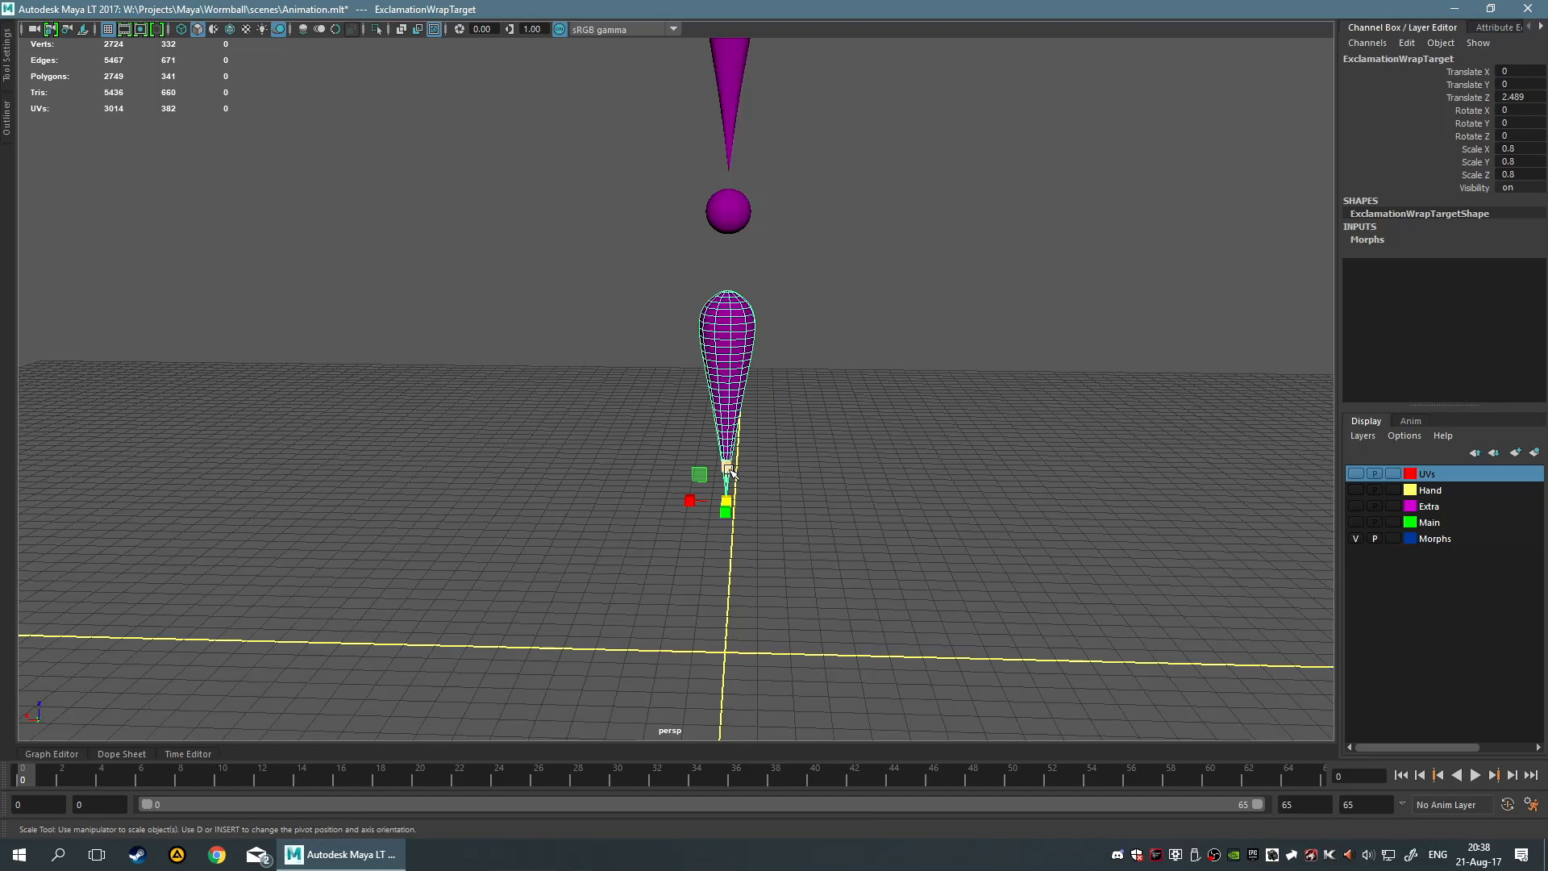
left_click_drag(728, 469, 726, 493)
left_click_drag(933, 484, 887, 453, "alt")
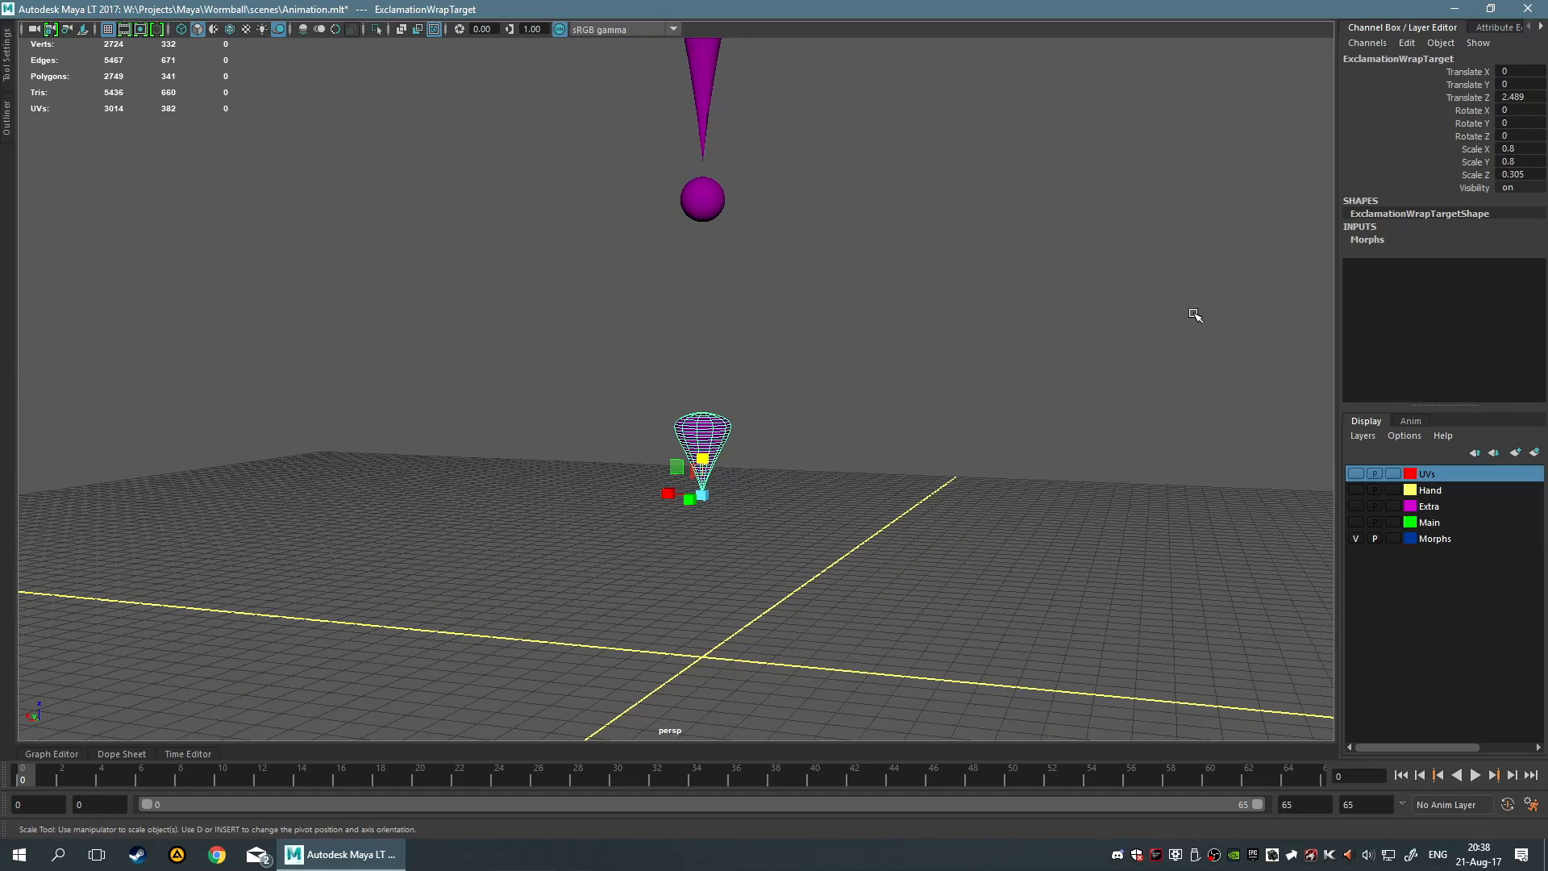
mouse_move(870, 403)
left_mouse_down("alt")
mouse_move(910, 410)
mouse_move(891, 404)
left_mouse_up("alt")
key("ctrl+z")
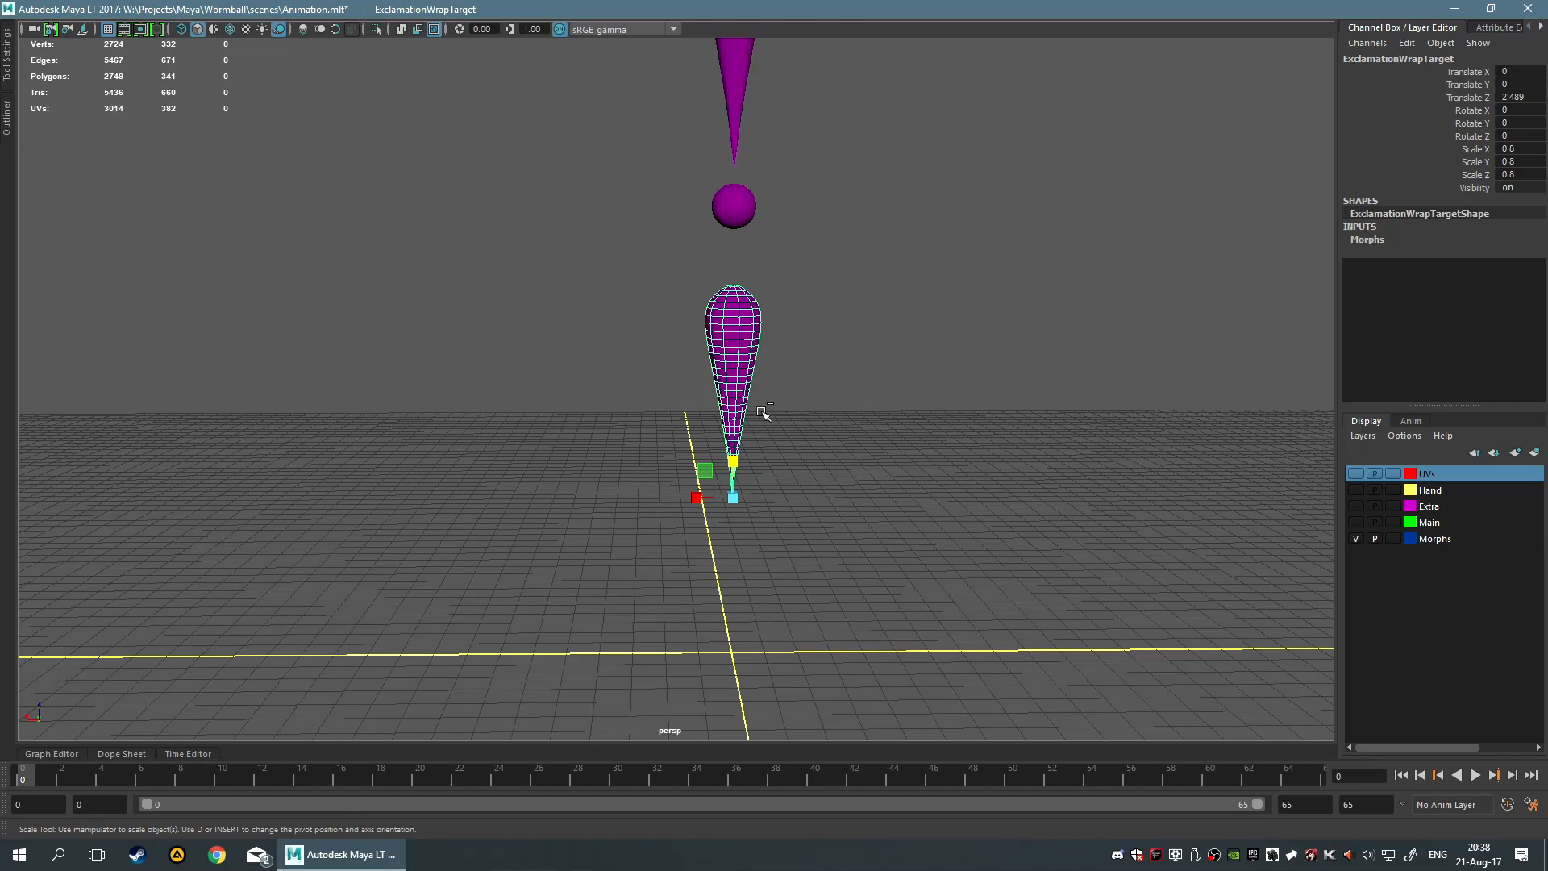
Redo and undo the Z squash repeatedly to compare the flattened and full-height teardrop from above
left_click_drag(762, 413, 780, 349, "alt")
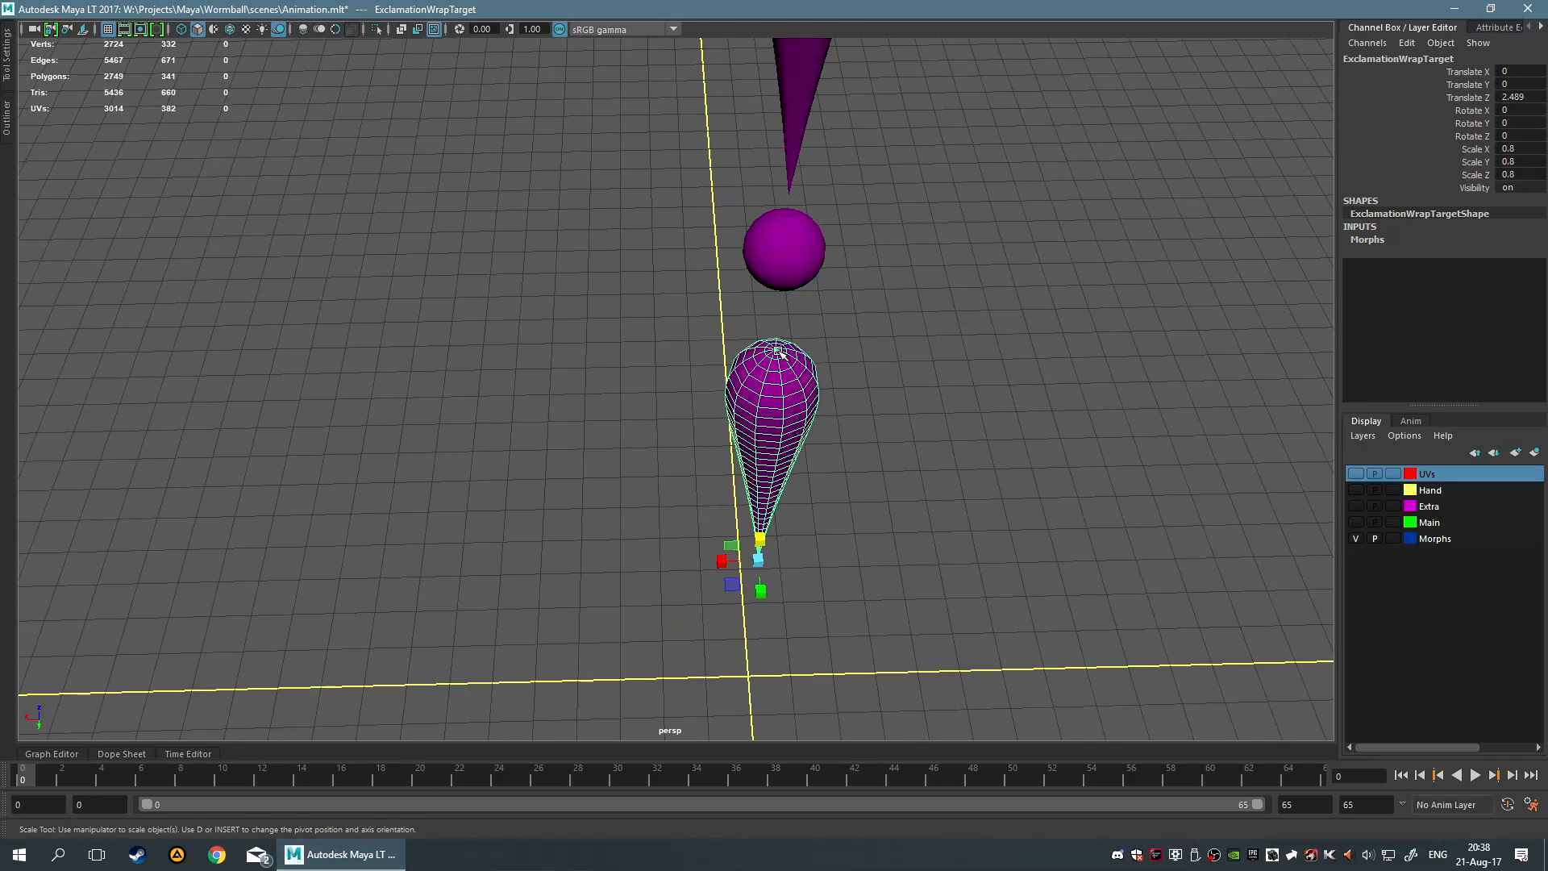
key("ctrl+y")
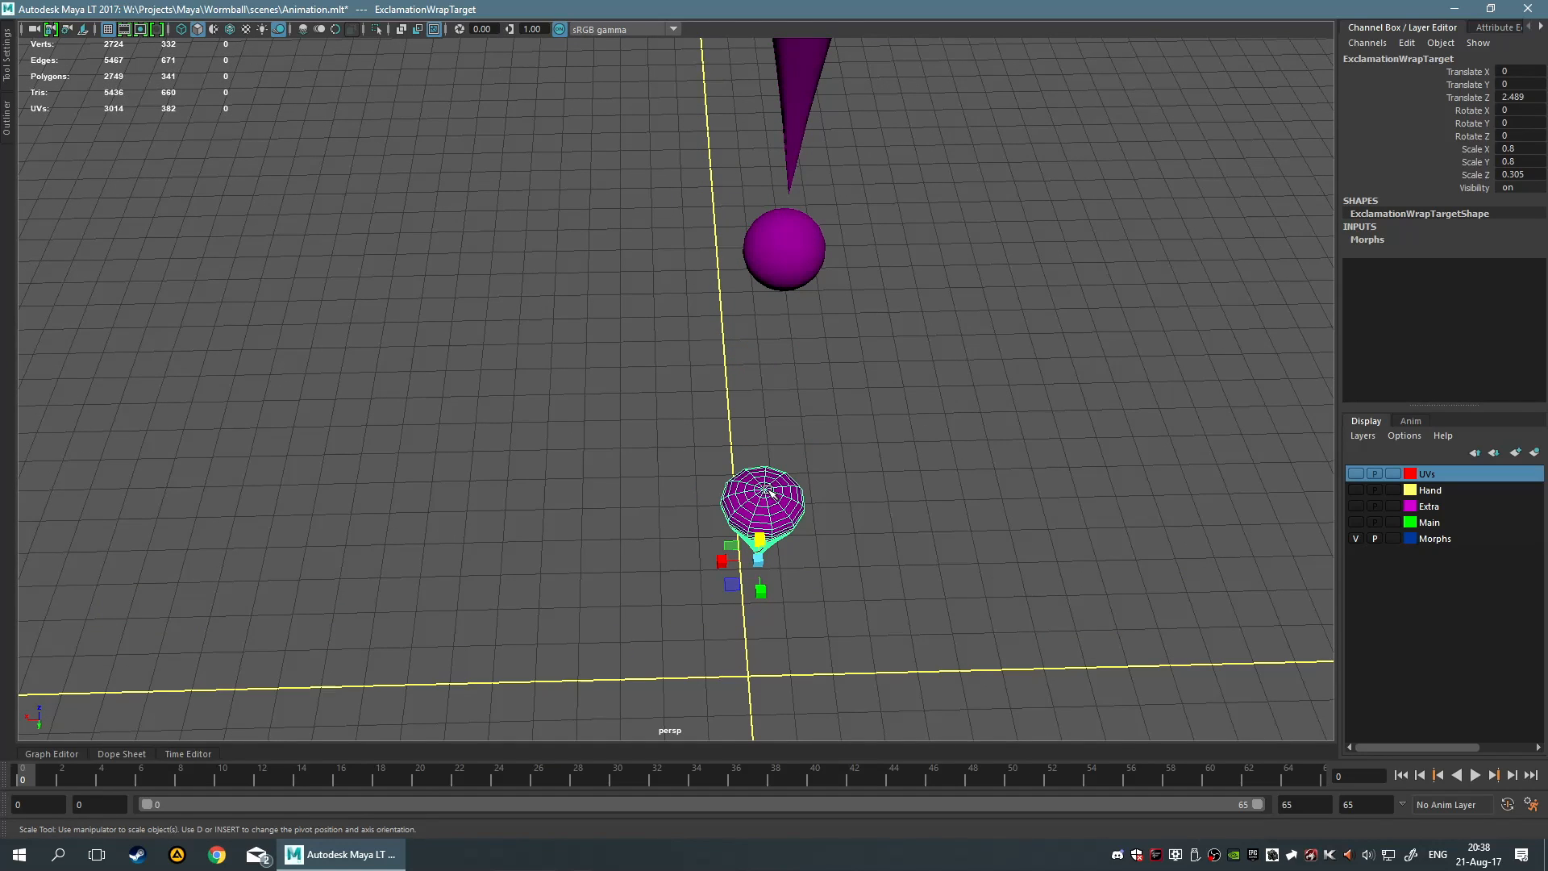
key("ctrl+z")
key("ctrl+y")
key("ctrl+z")
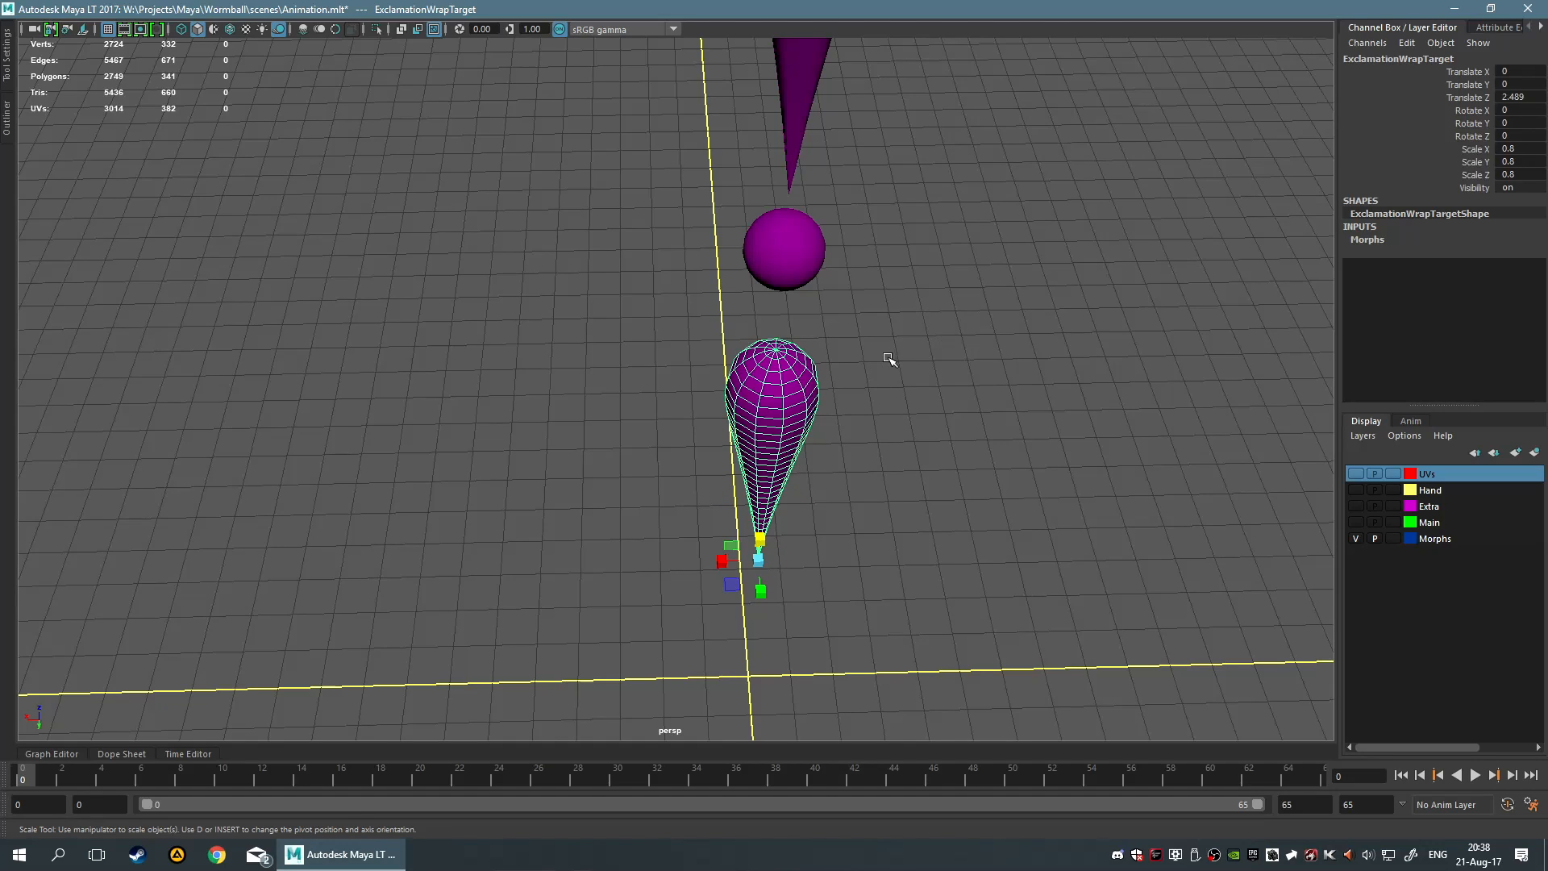
Leave the Scale tool and select the upper exclamation mark mesh, ExclamationBody
left_click_drag(907, 425, 907, 393, "alt")
left_click(907, 393)
key("q")
left_click(723, 357)
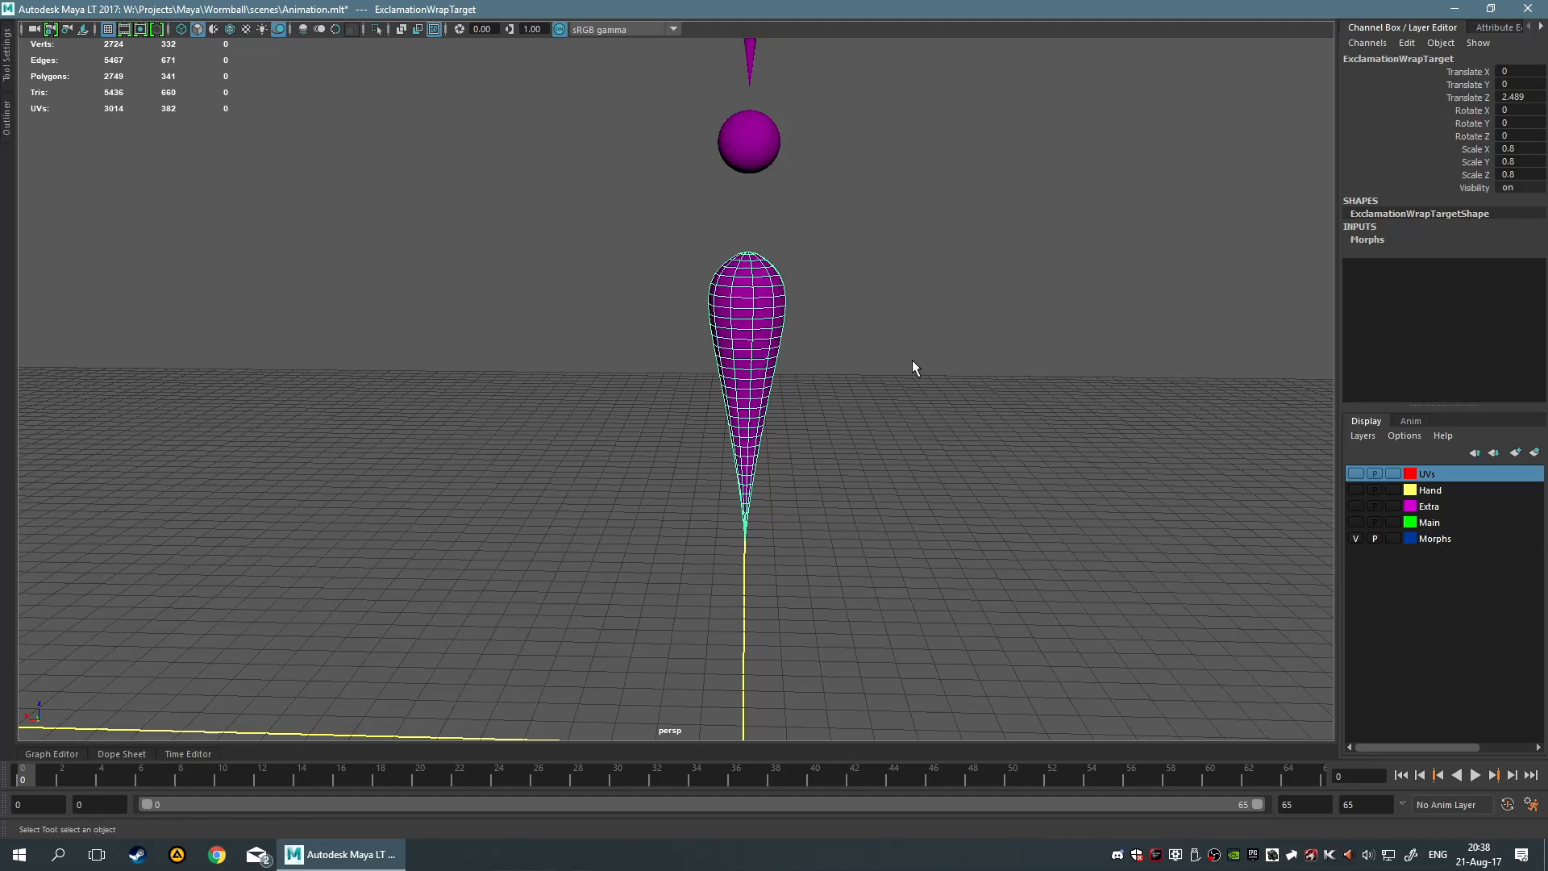
scroll(926, 313, "down", 6)
left_click_drag(924, 312, 881, 352, "alt")
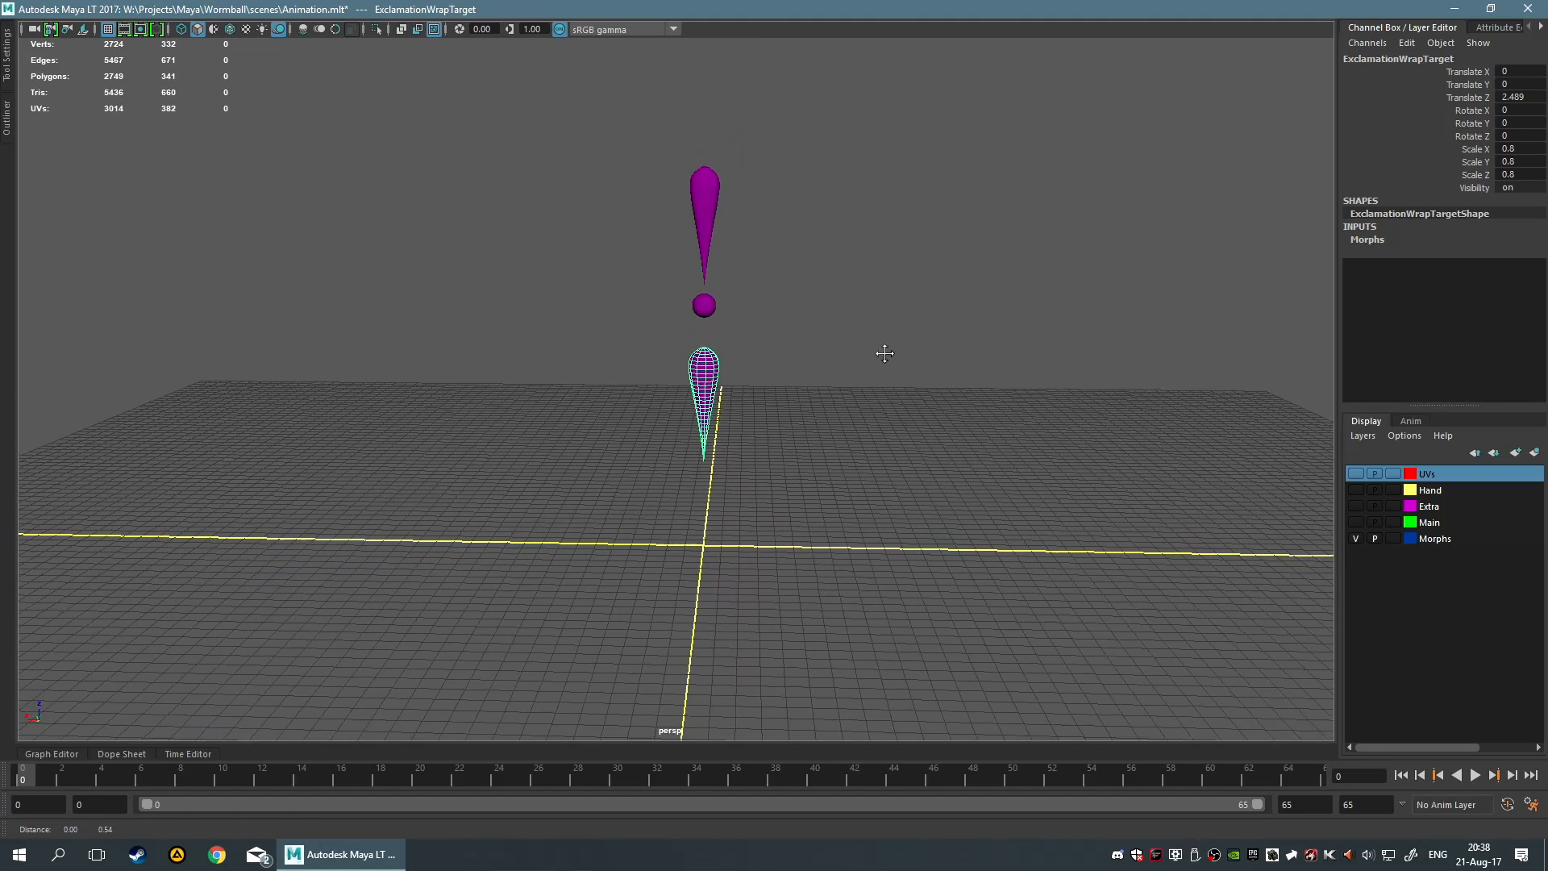
scroll(928, 434, "up", 3)
middle_click_drag(881, 352, 795, 435, "alt")
scroll(857, 457, "up", 3)
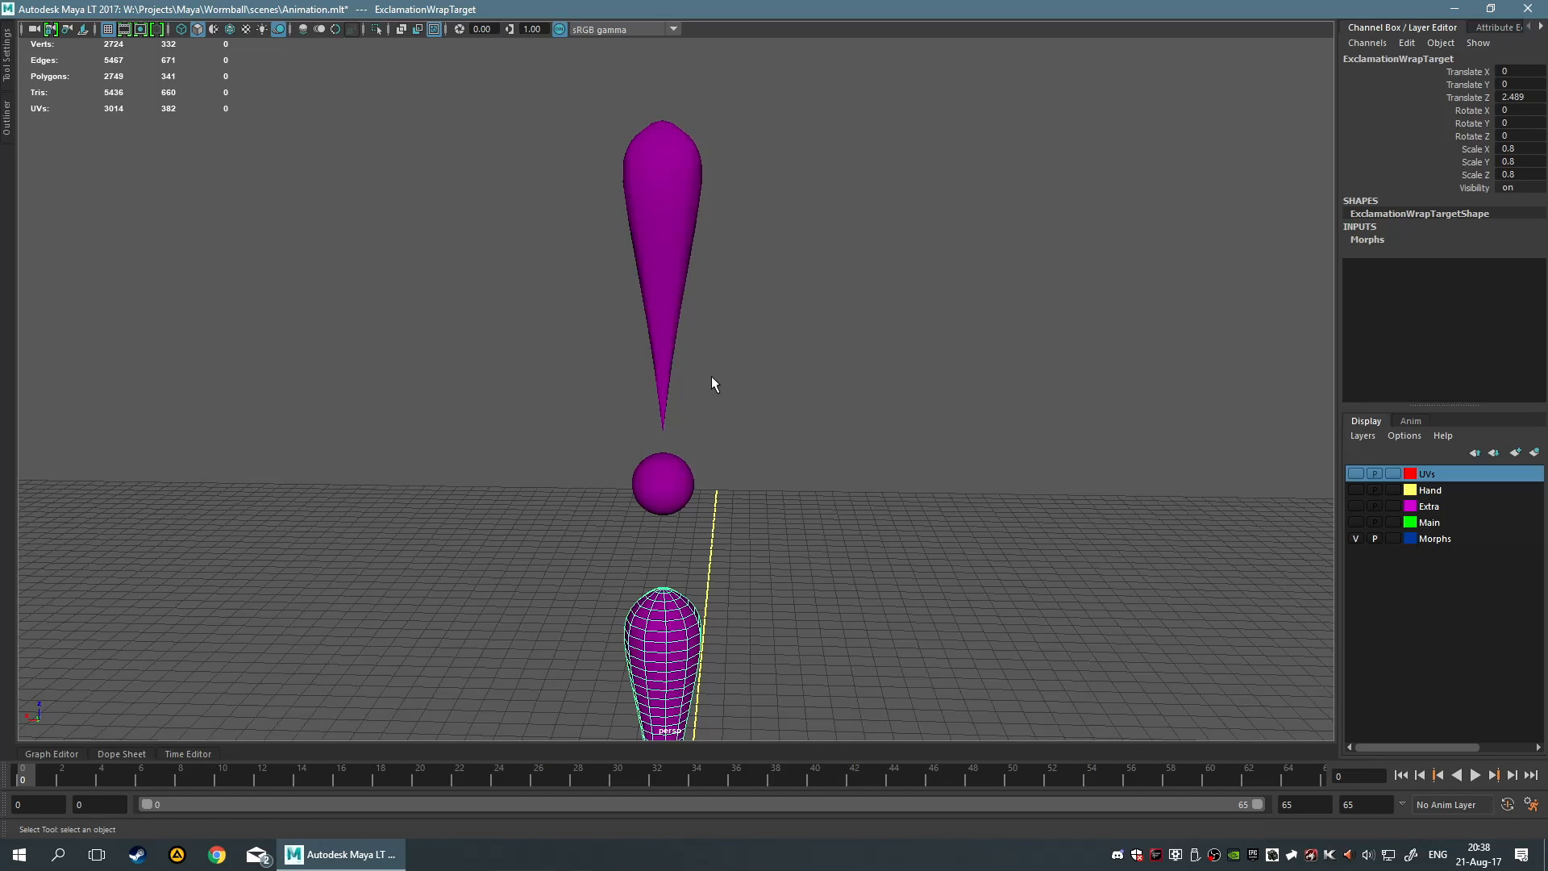
left_click_drag(652, 427, 760, 321, "alt")
left_click(683, 255)
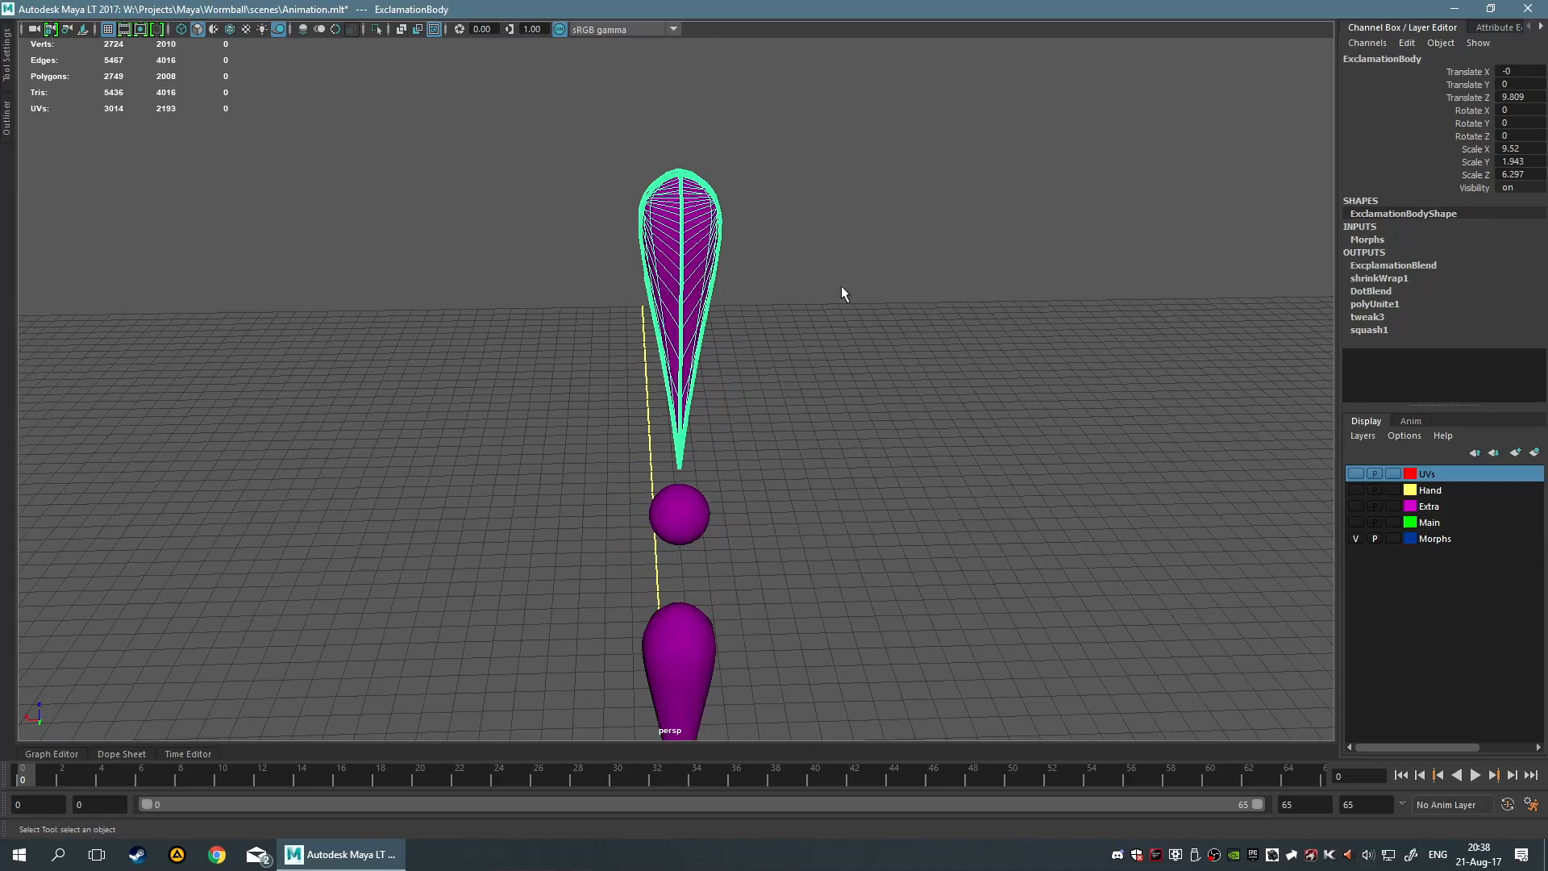
Examine the exclamation body, the dot and the lower wrap target from several angles, keeping ExclamationBody selected
left_click_drag(840, 285, 815, 480, "alt")
left_click(797, 439)
left_click(676, 308)
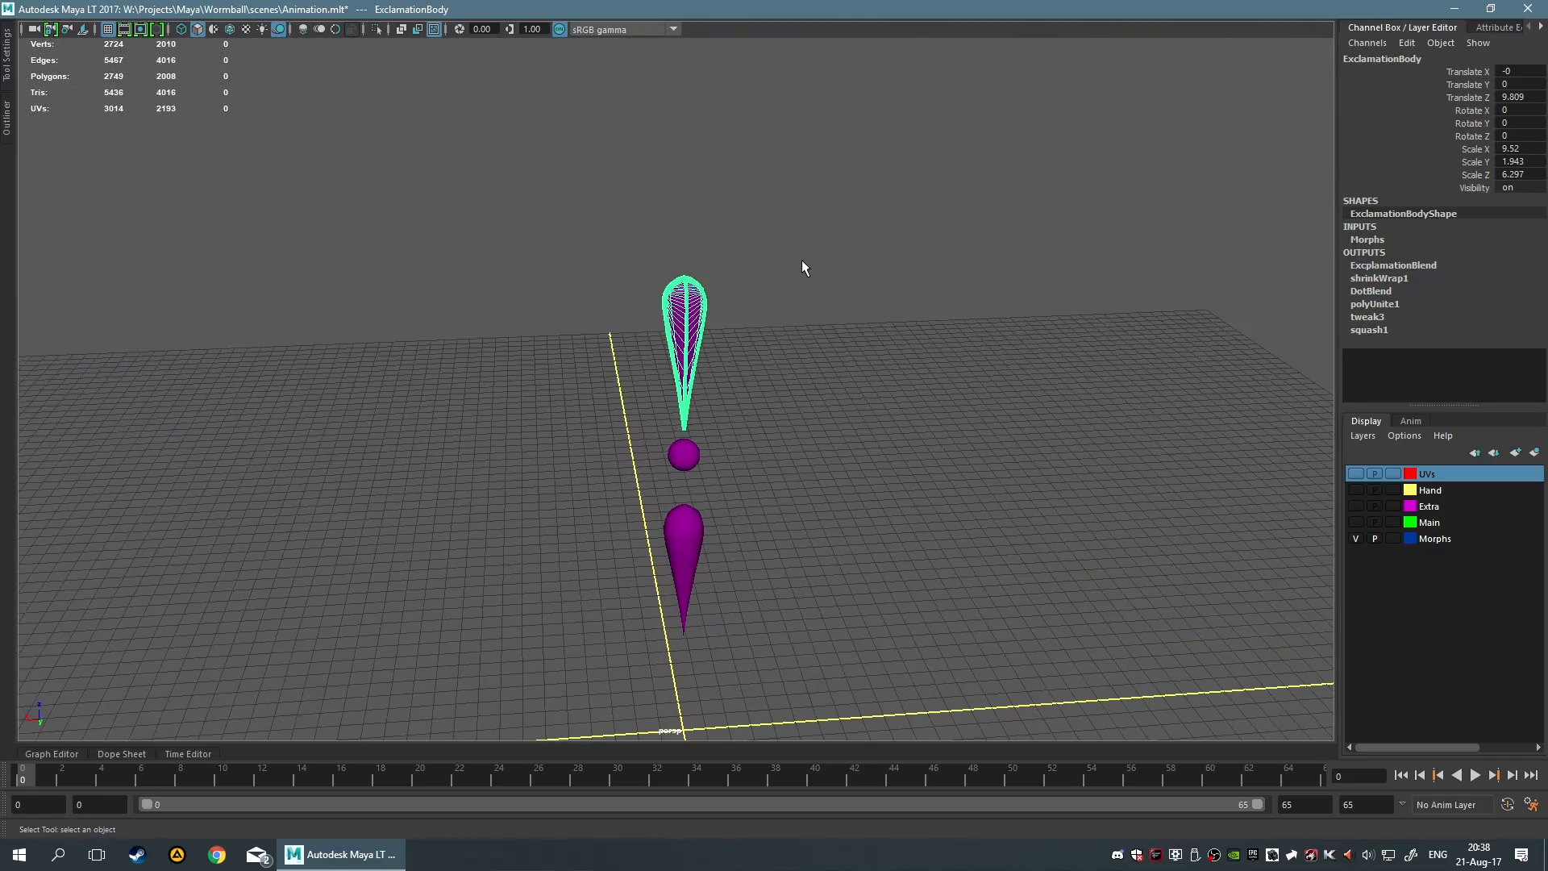
scroll(686, 269, "up", 3)
mouse_move(814, 216)
left_mouse_down("alt")
mouse_move(936, 190)
mouse_move(736, 210)
mouse_move(850, 373)
mouse_move(869, 439)
mouse_move(881, 379)
mouse_move(945, 366)
mouse_move(867, 359)
mouse_move(860, 398)
mouse_move(844, 217)
left_mouse_up("alt")
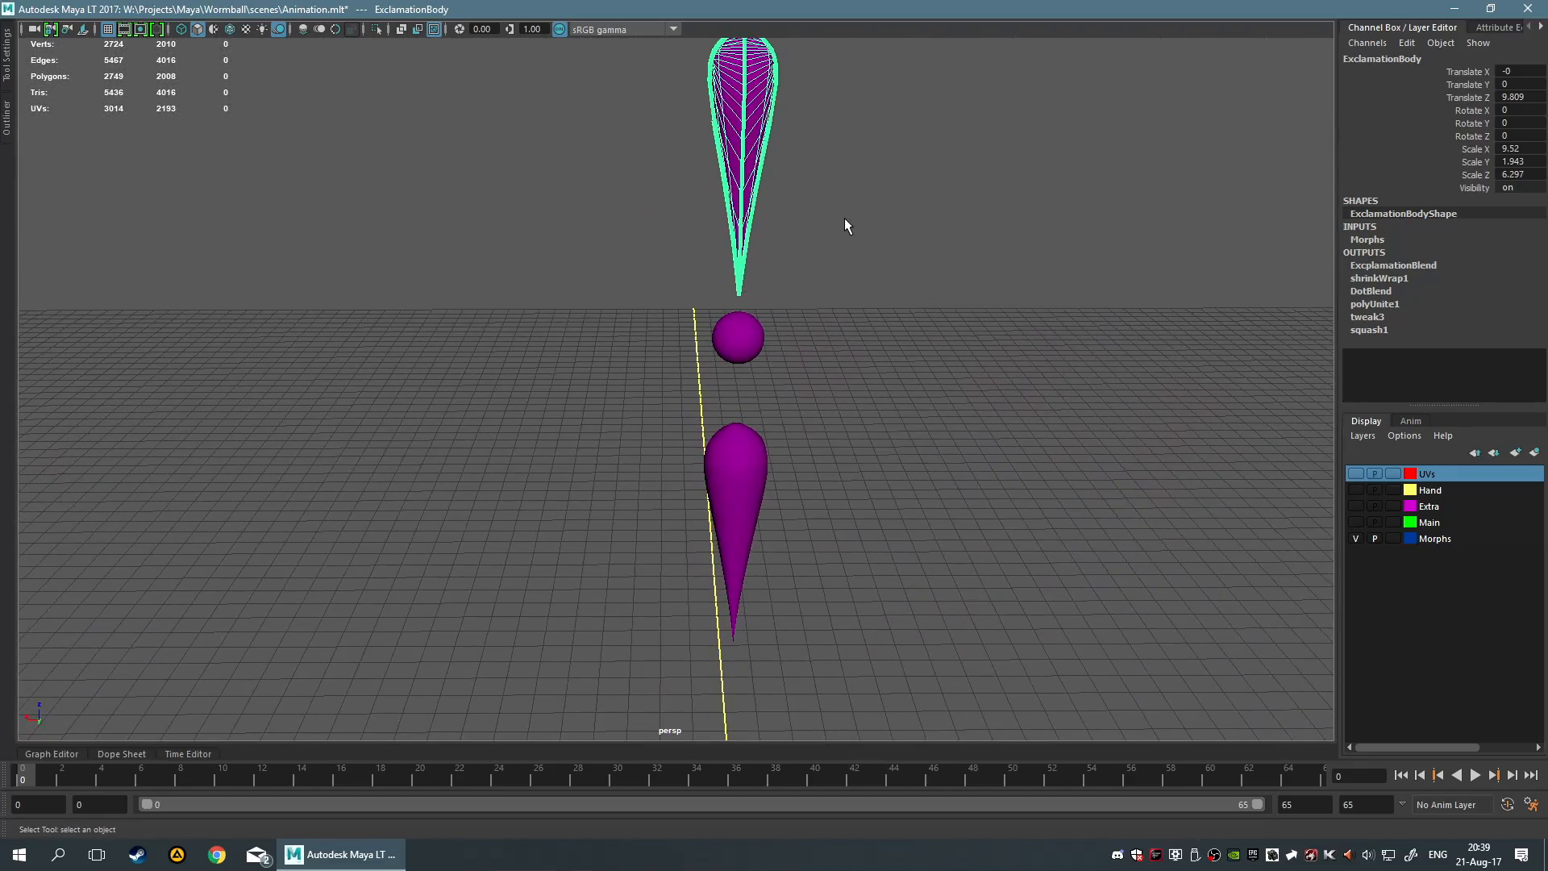
left_click_drag(538, 180, 895, 421, "alt")
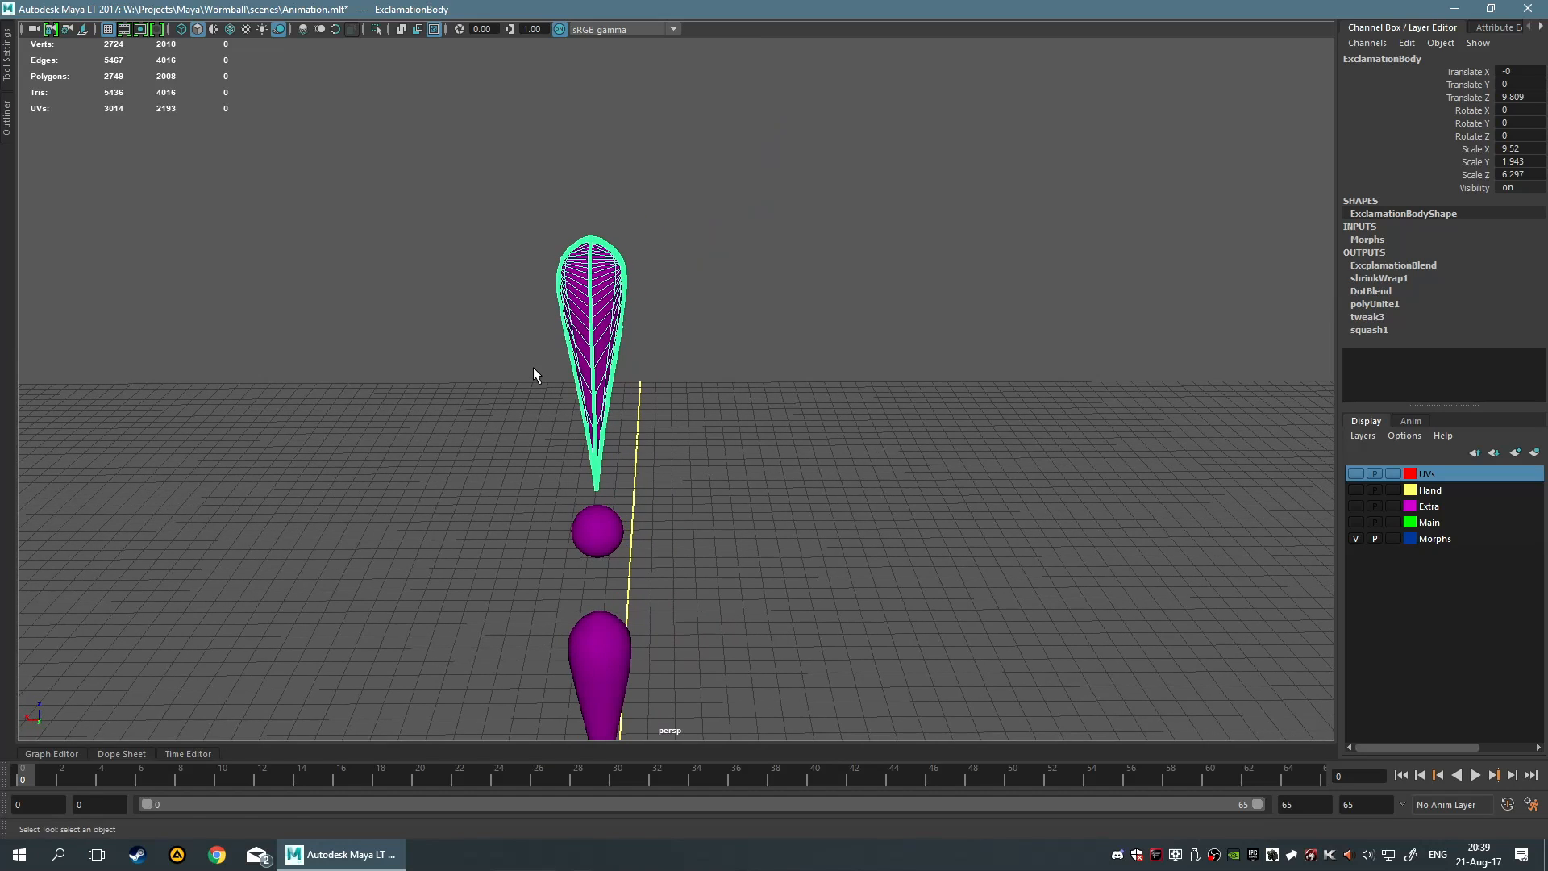
middle_click_drag(534, 373, 560, 229, "alt")
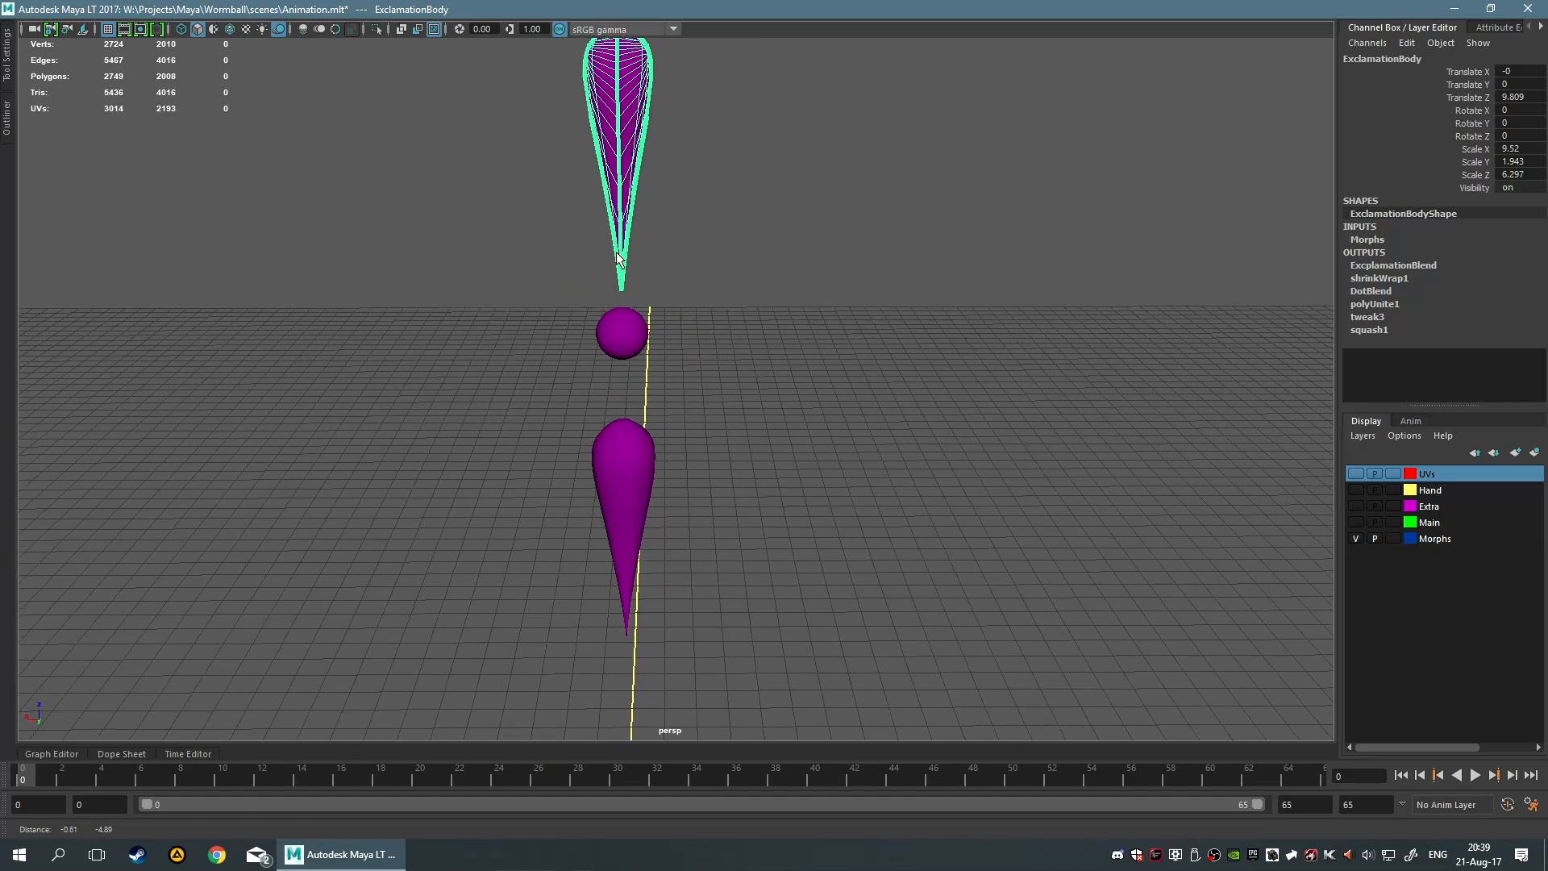
left_click_drag(458, 354, 463, 341, "alt")
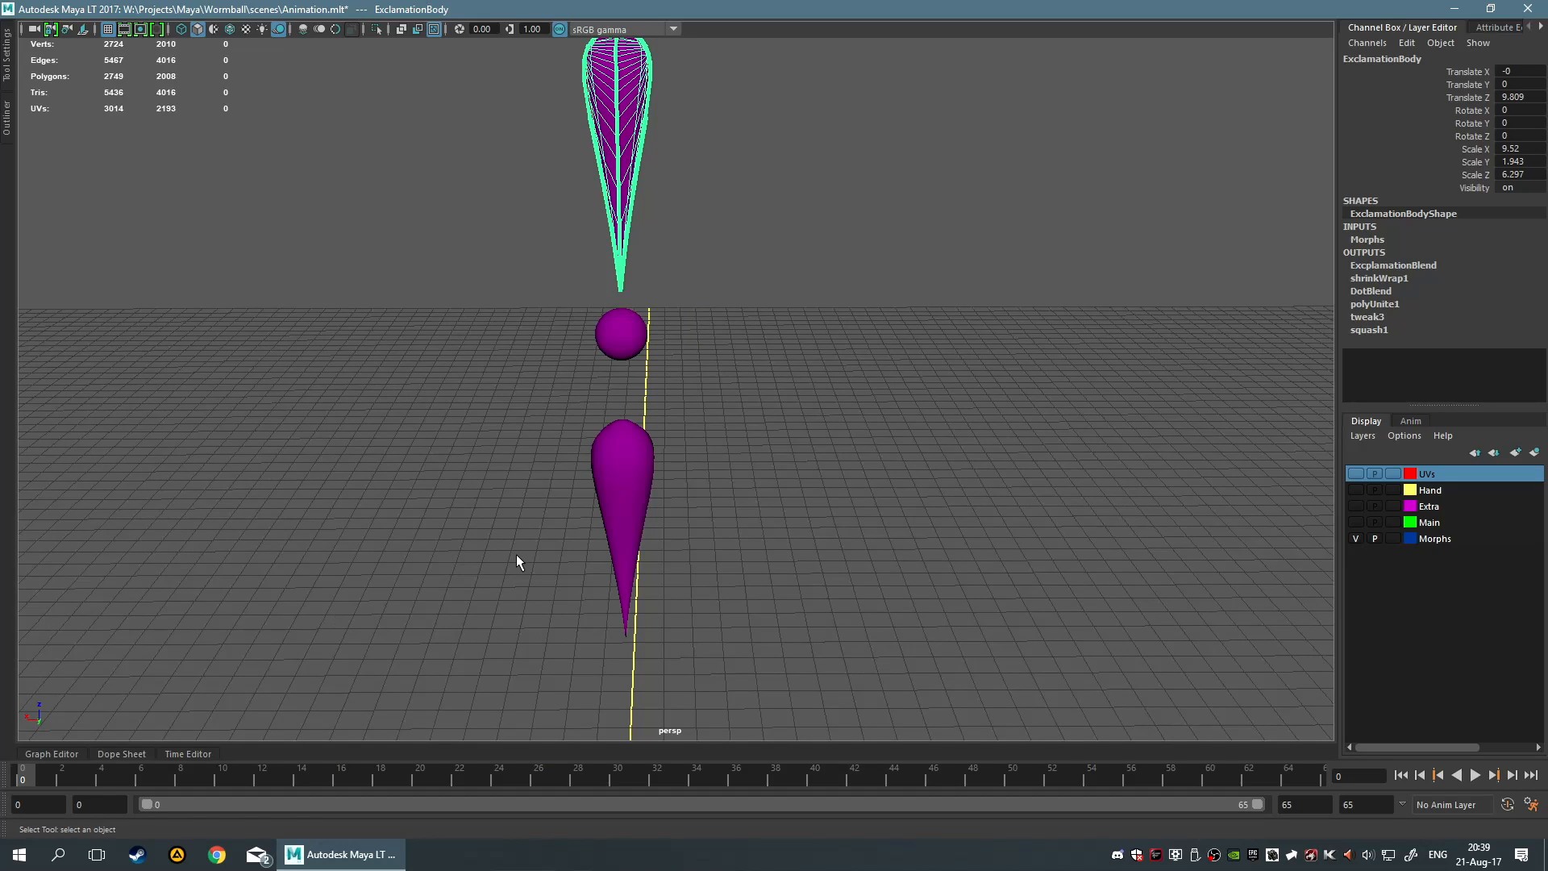
left_click_drag(516, 556, 502, 516, "alt")
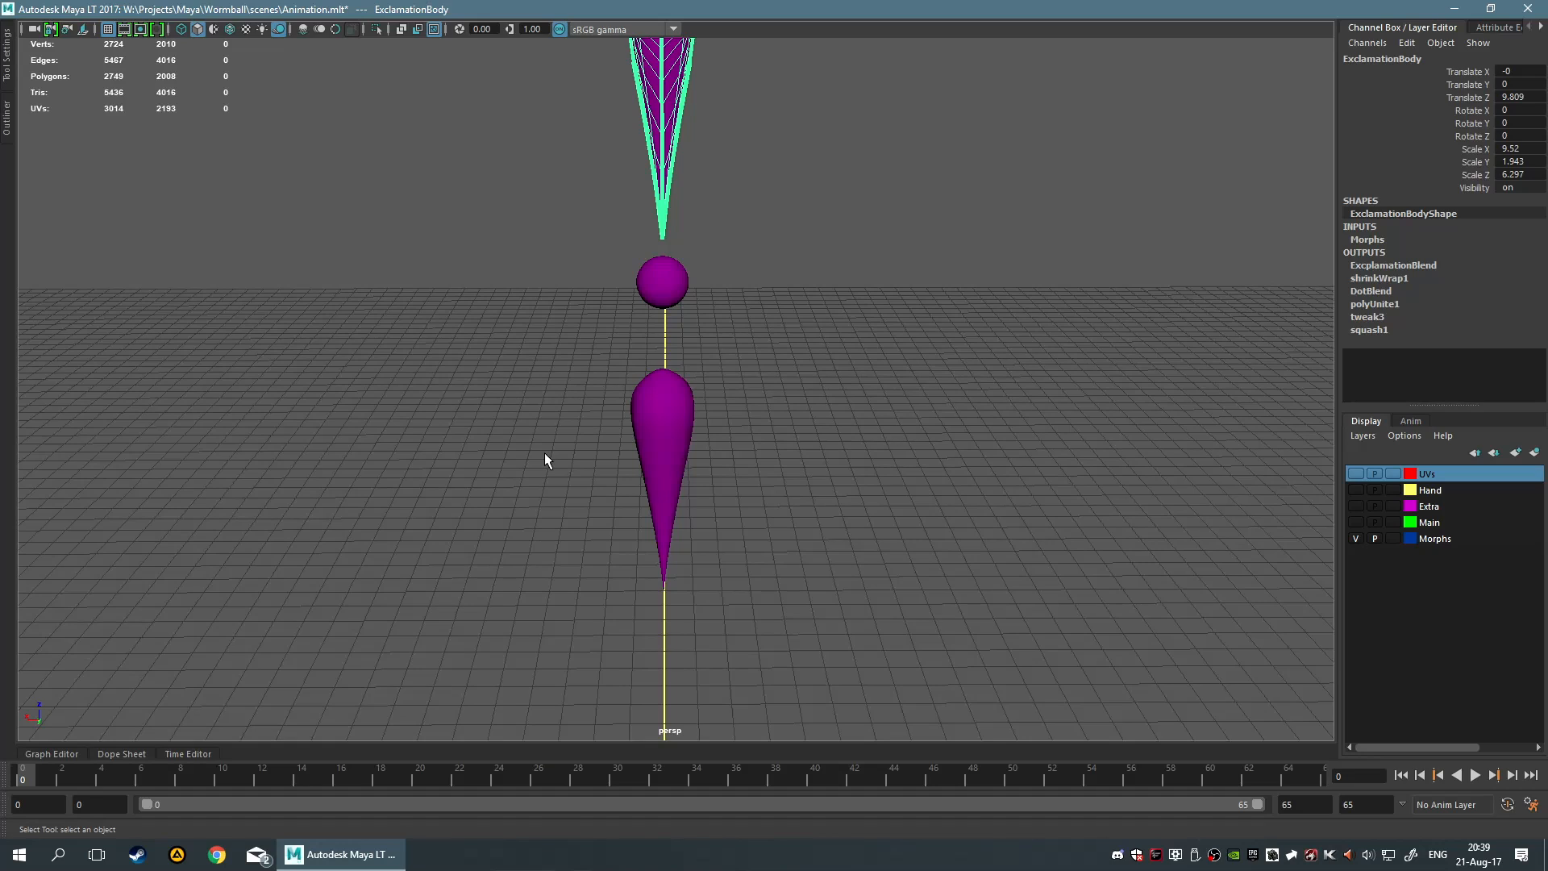
left_click(1010, 376)
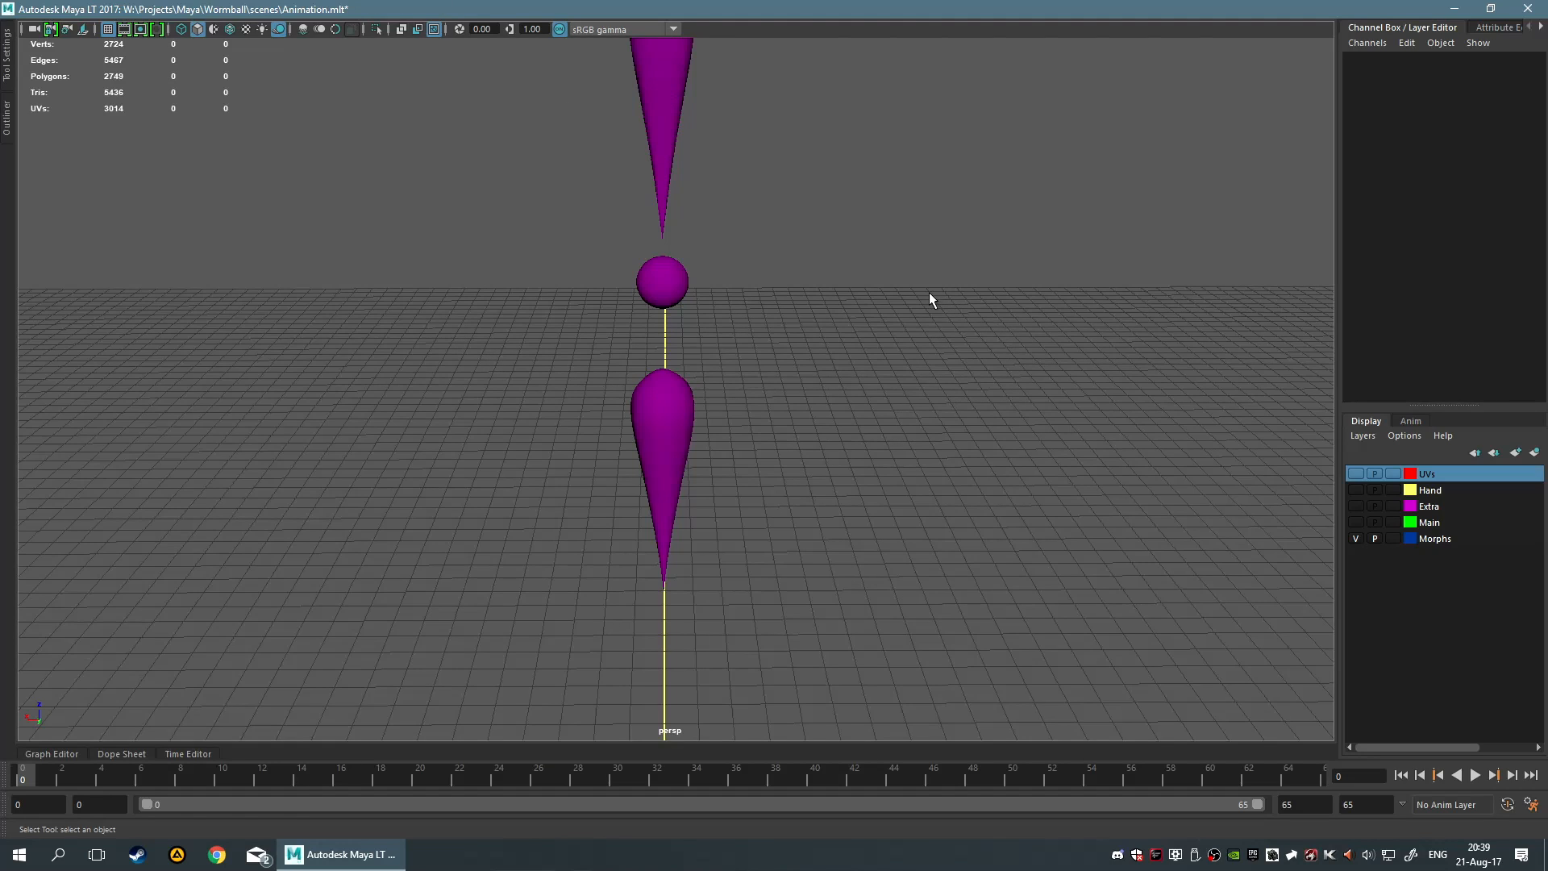
left_click_drag(866, 233, 781, 277, "alt")
left_click(743, 266)
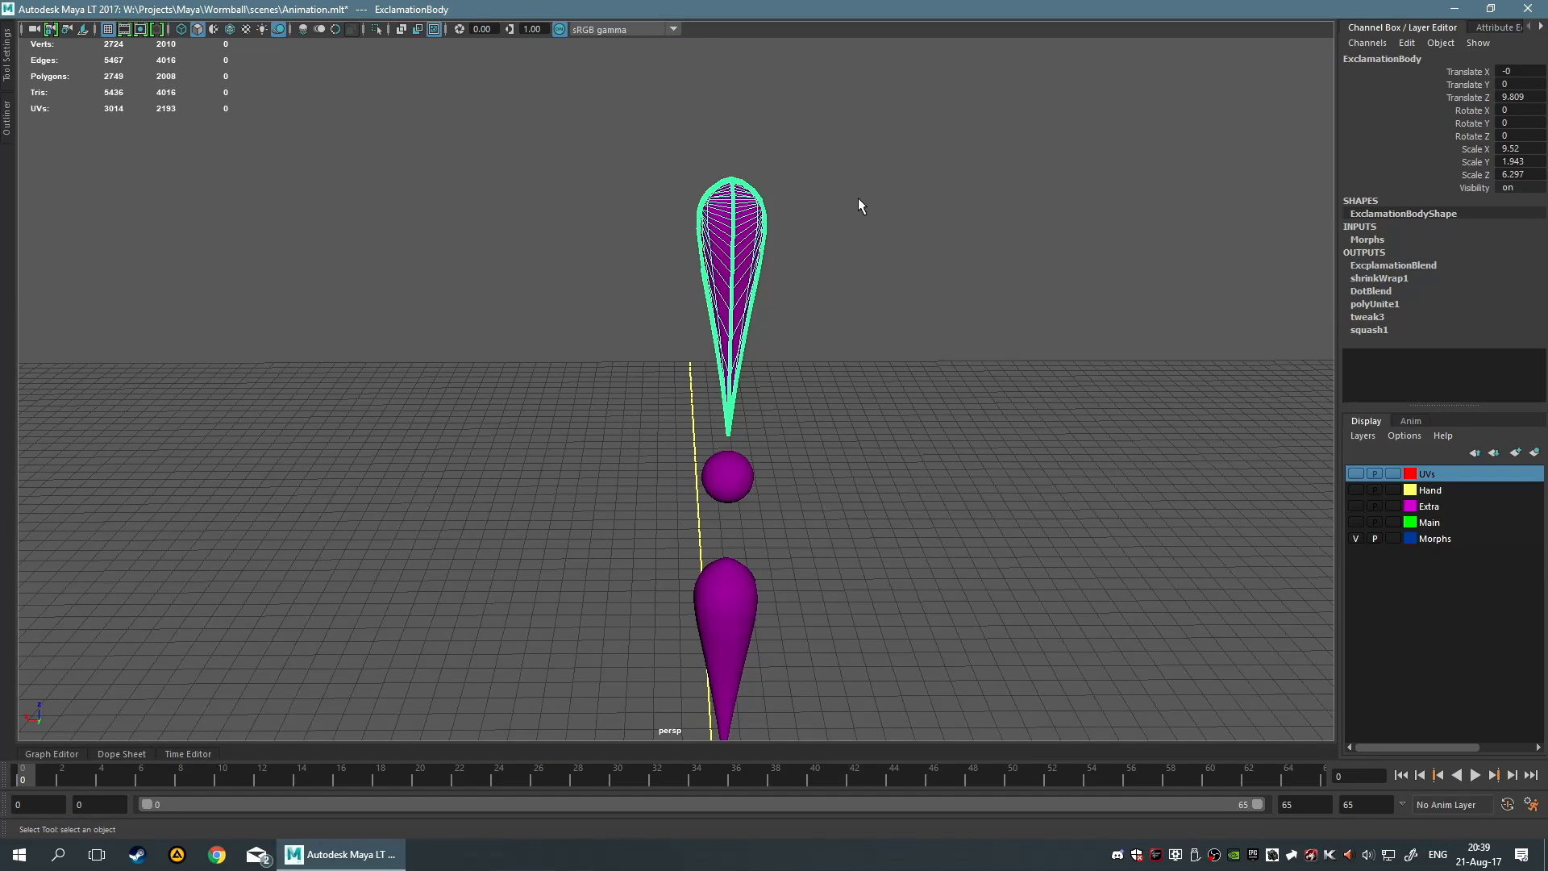
left_click_drag(951, 433, 894, 301, "alt")
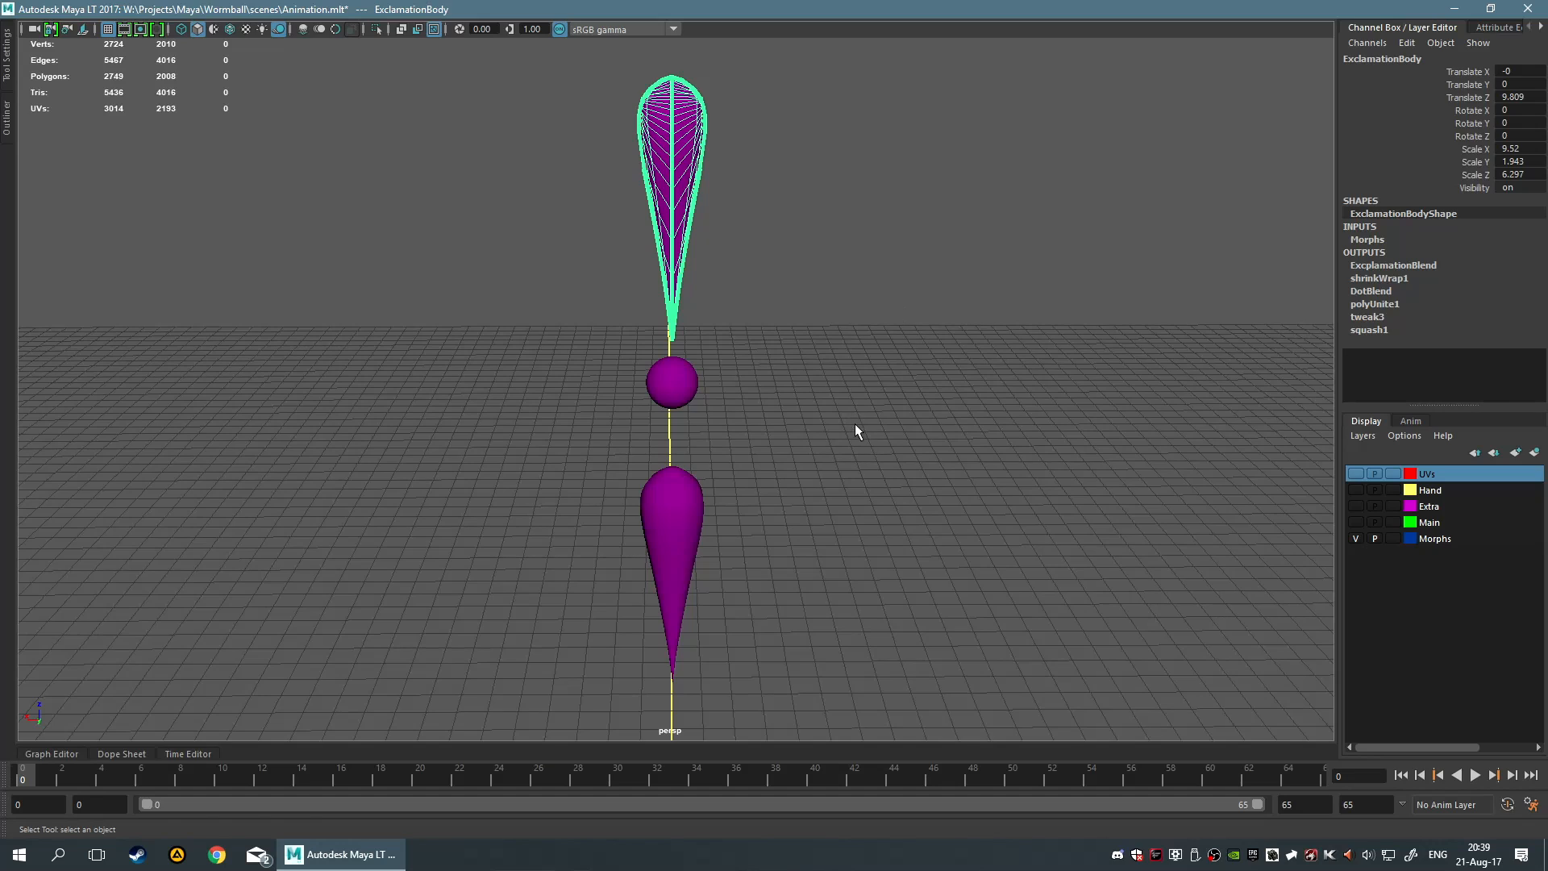
left_click_drag(934, 511, 845, 392, "alt")
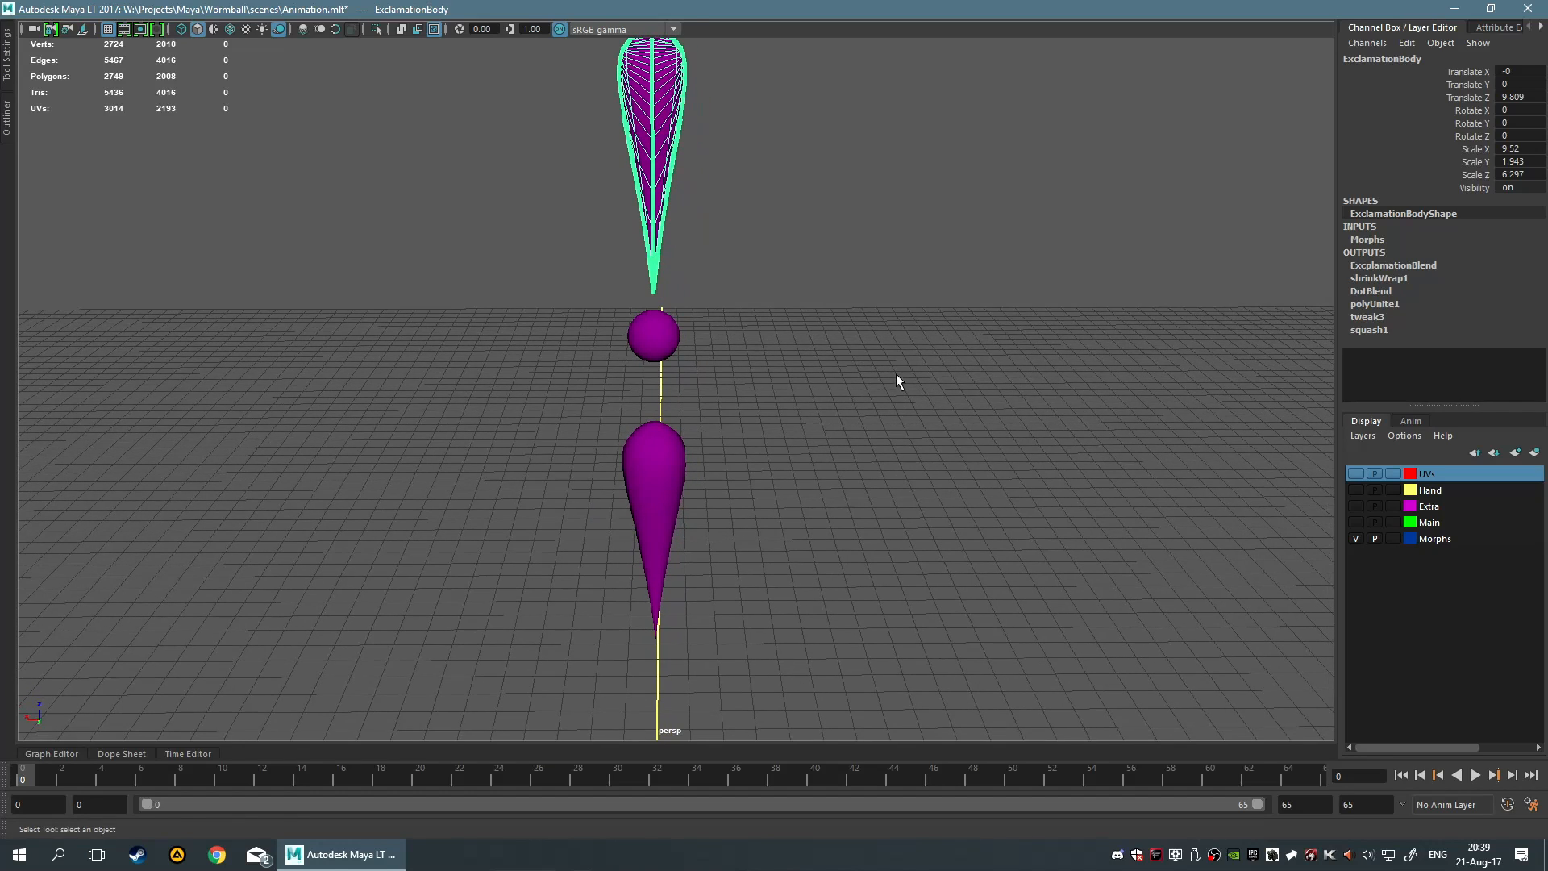
Hide the Morphs display layer and show the Main layer instead, framing its mesh near the grid origin
left_click(1357, 539)
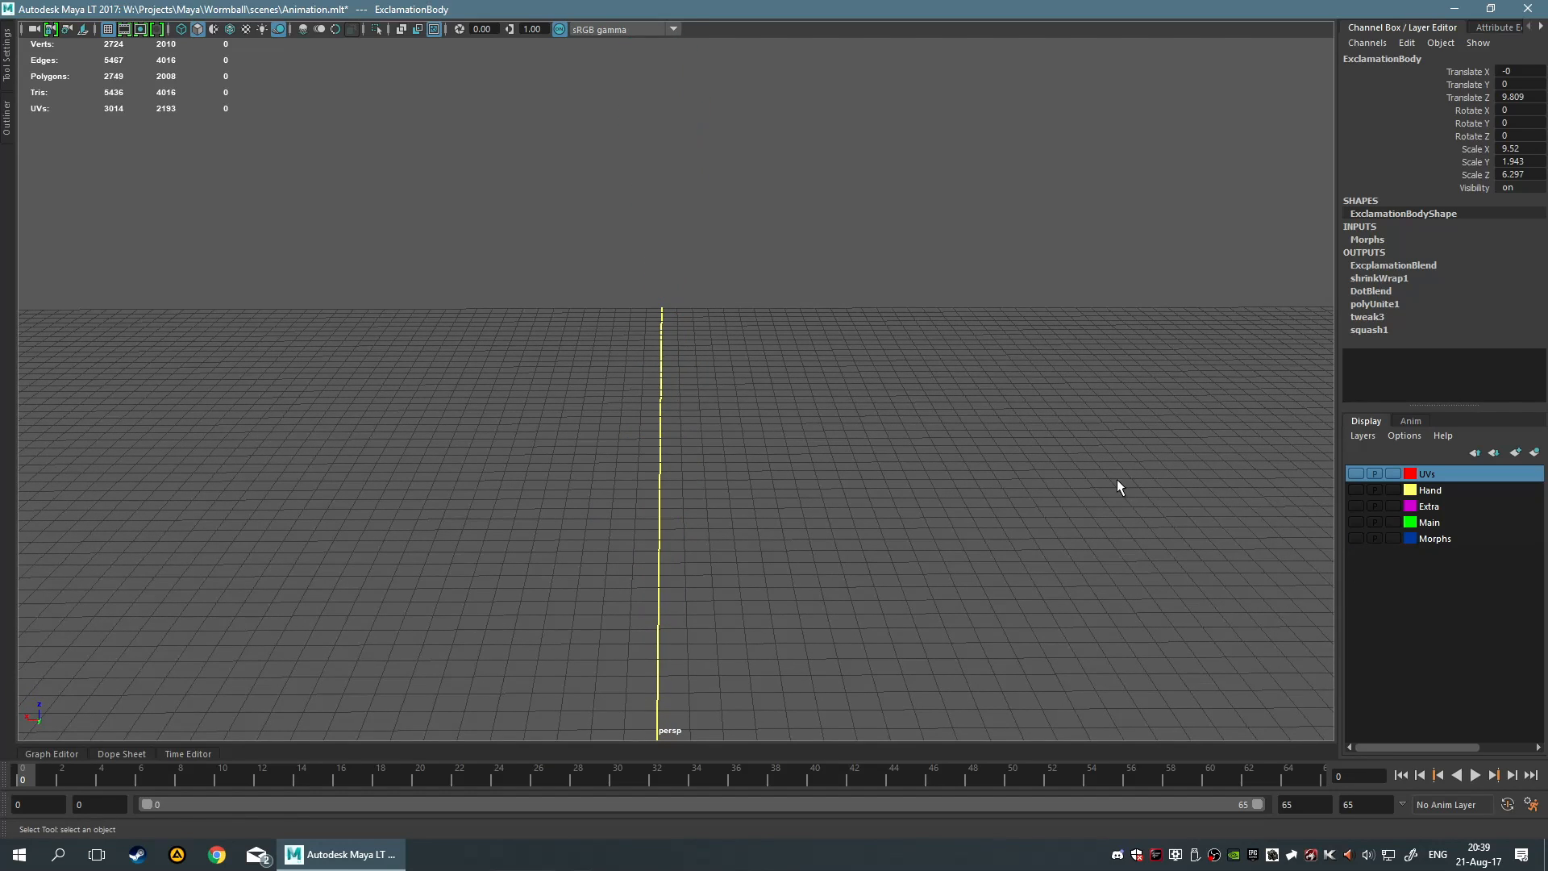
left_click(1356, 523)
left_click_drag(1085, 524, 917, 313, "alt")
scroll(916, 313, "up", 6)
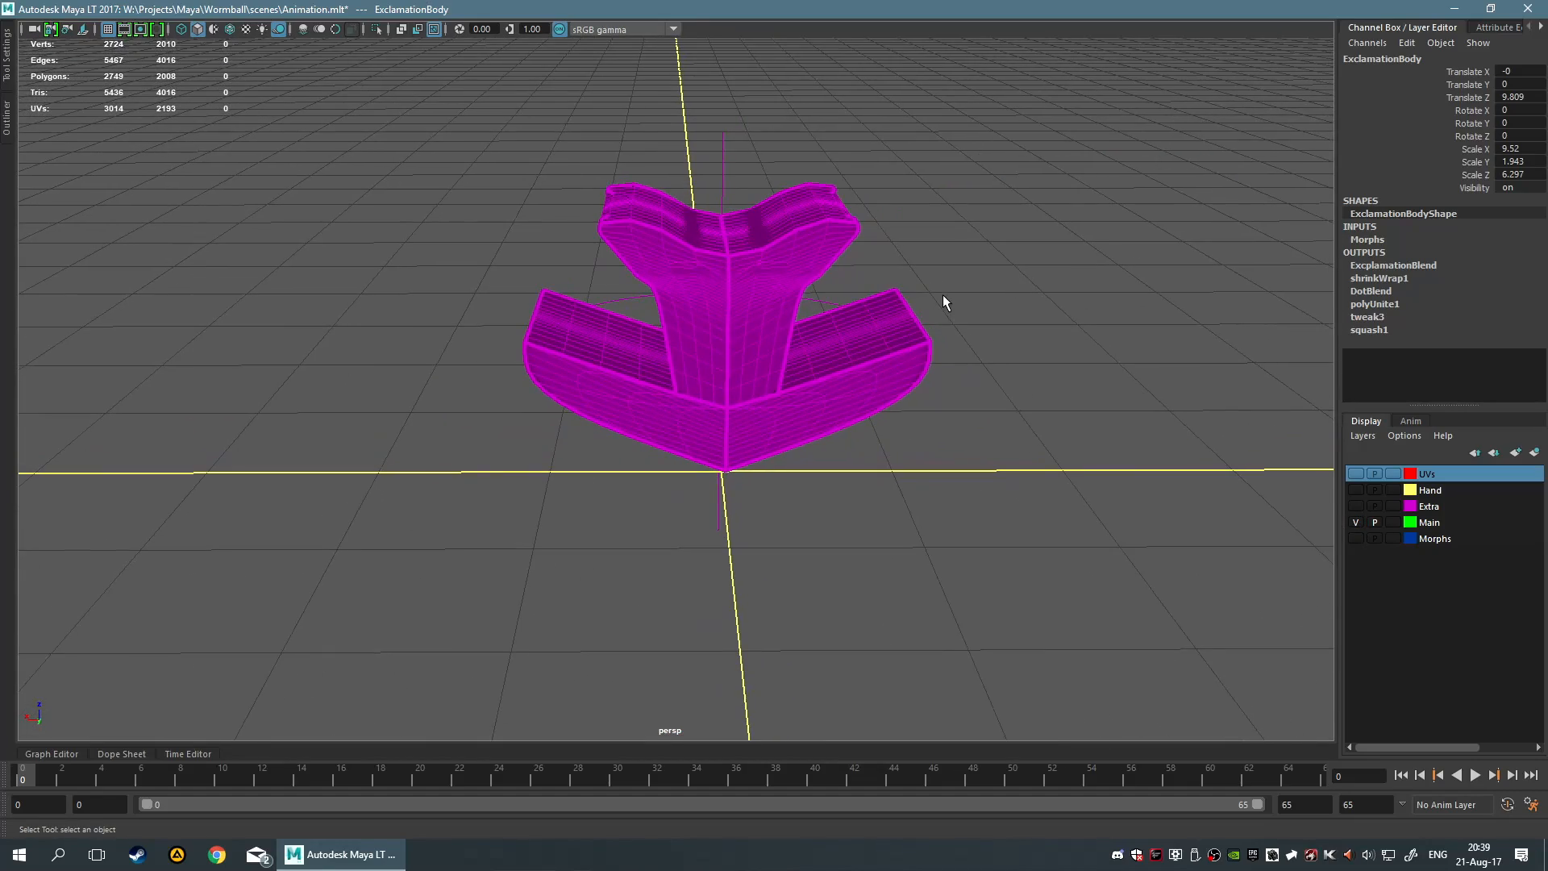
Examine the shape of the Main layer's wireframe mesh from the side, from above and from the front
left_click_drag(944, 300, 862, 329, "alt")
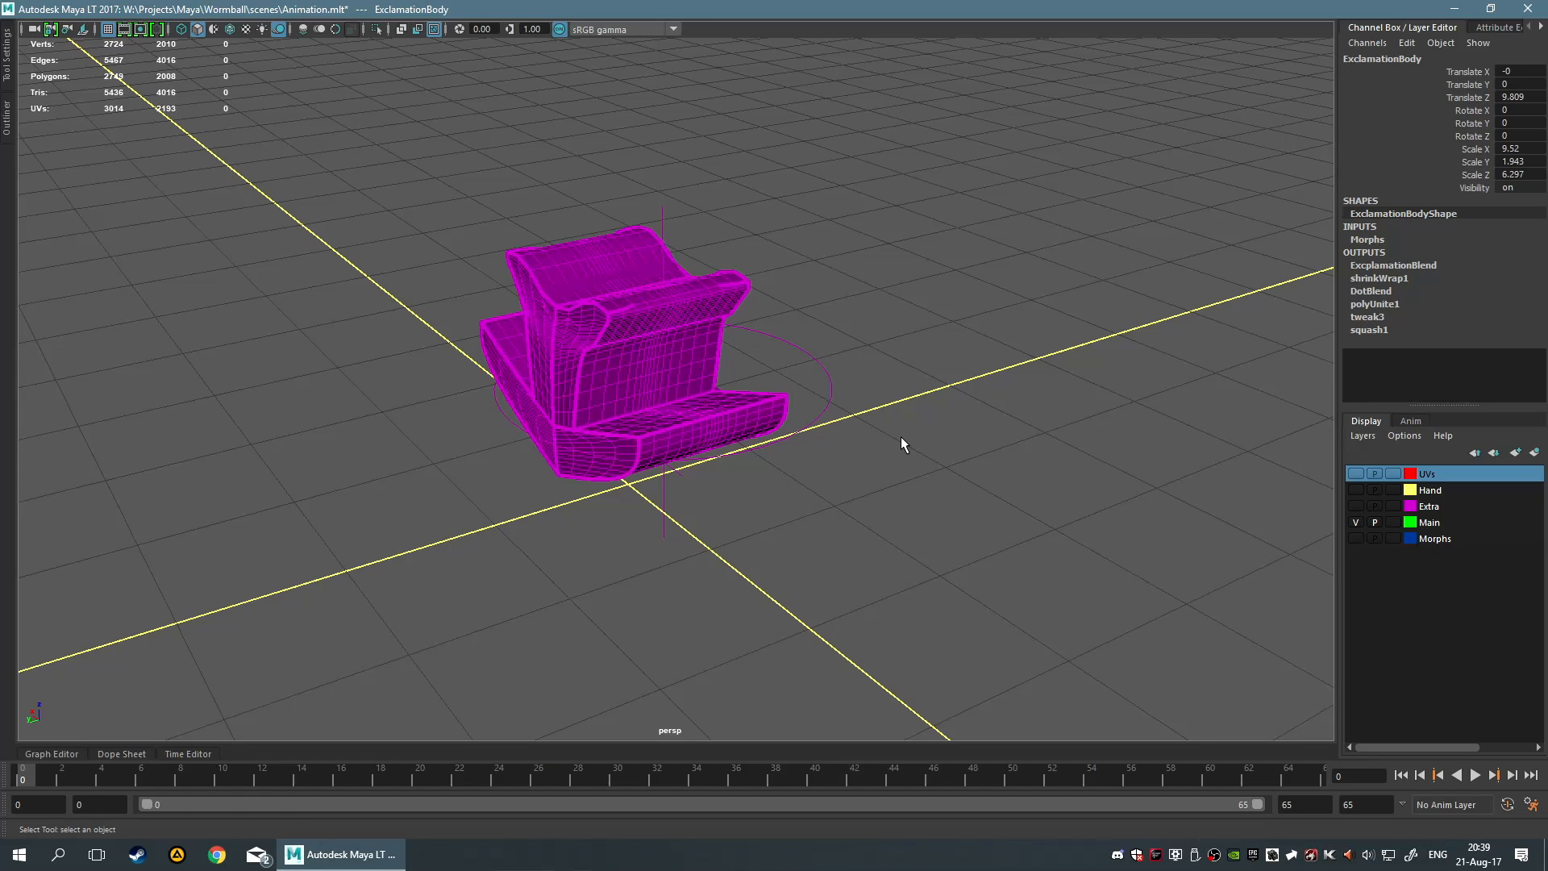
scroll(735, 387, "down", 6)
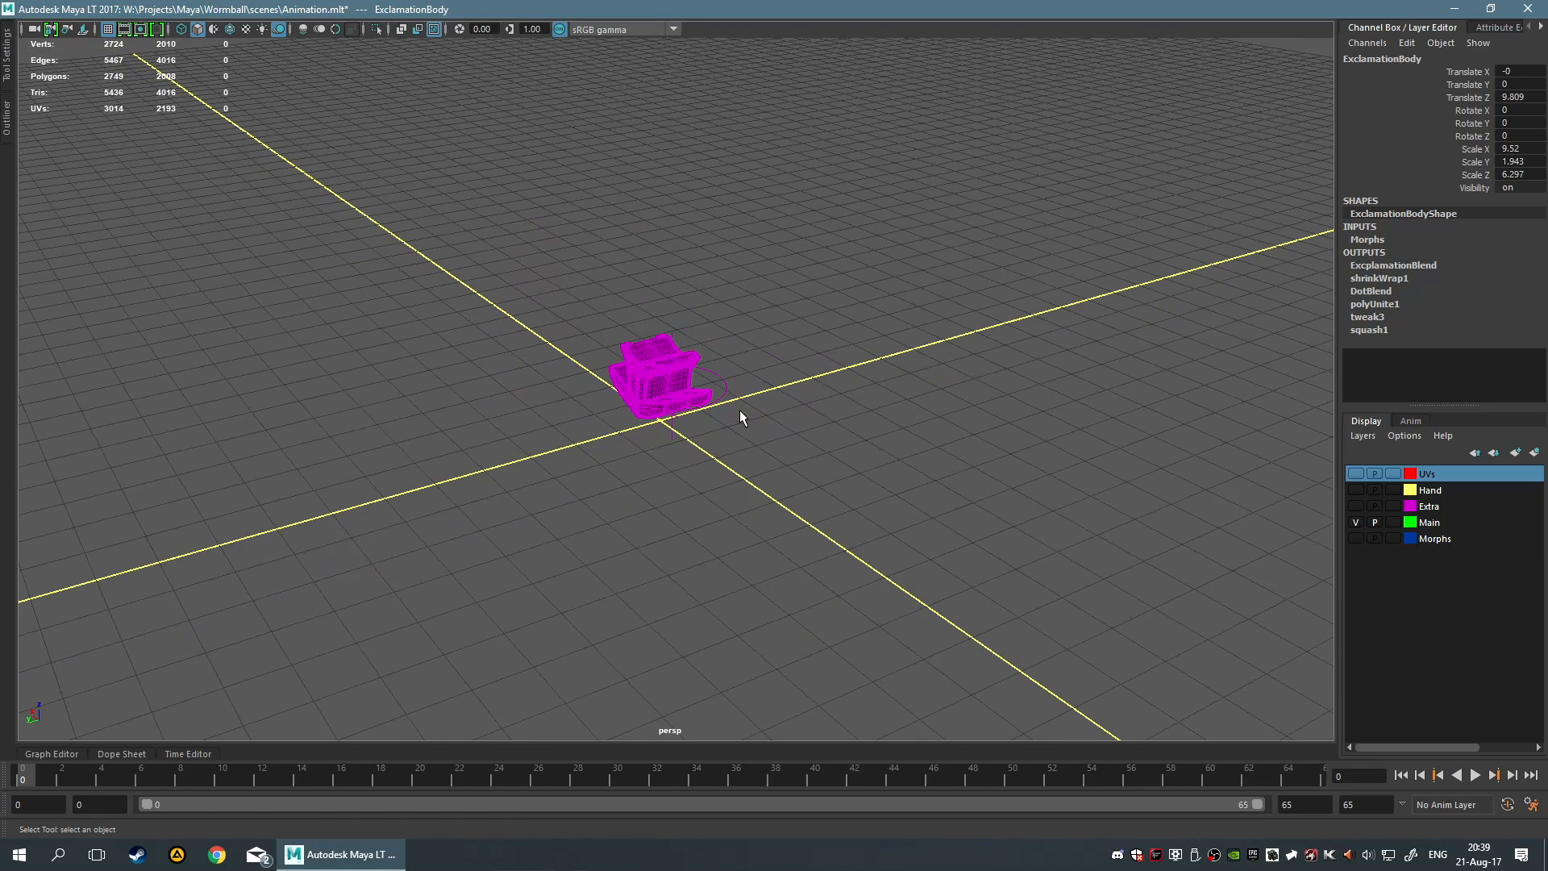
left_click_drag(738, 410, 816, 390, "alt")
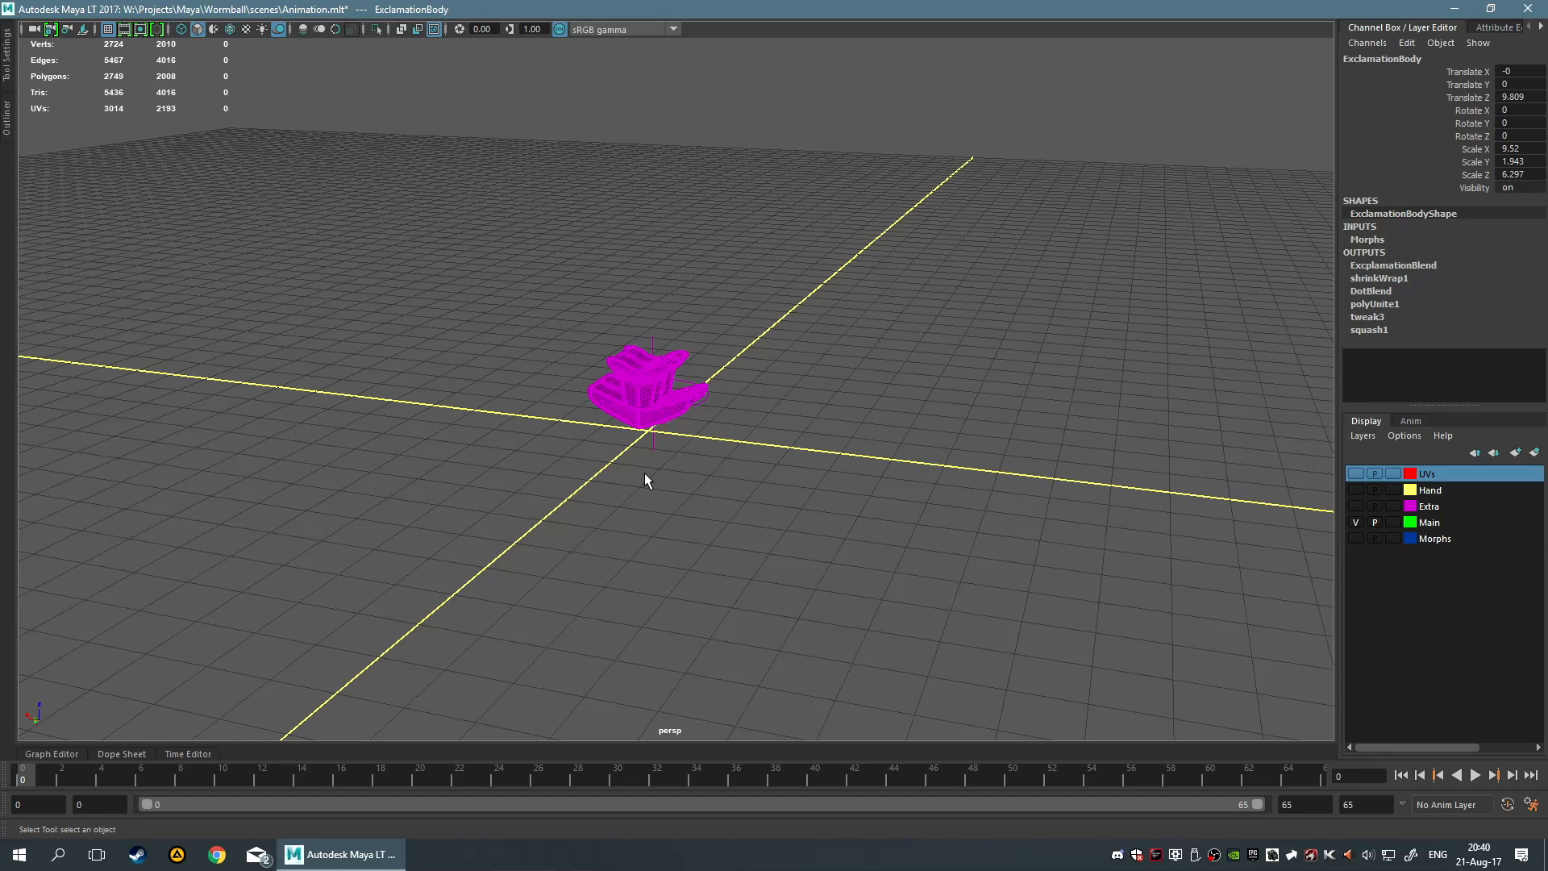
middle_click_drag(539, 452, 740, 330, "alt")
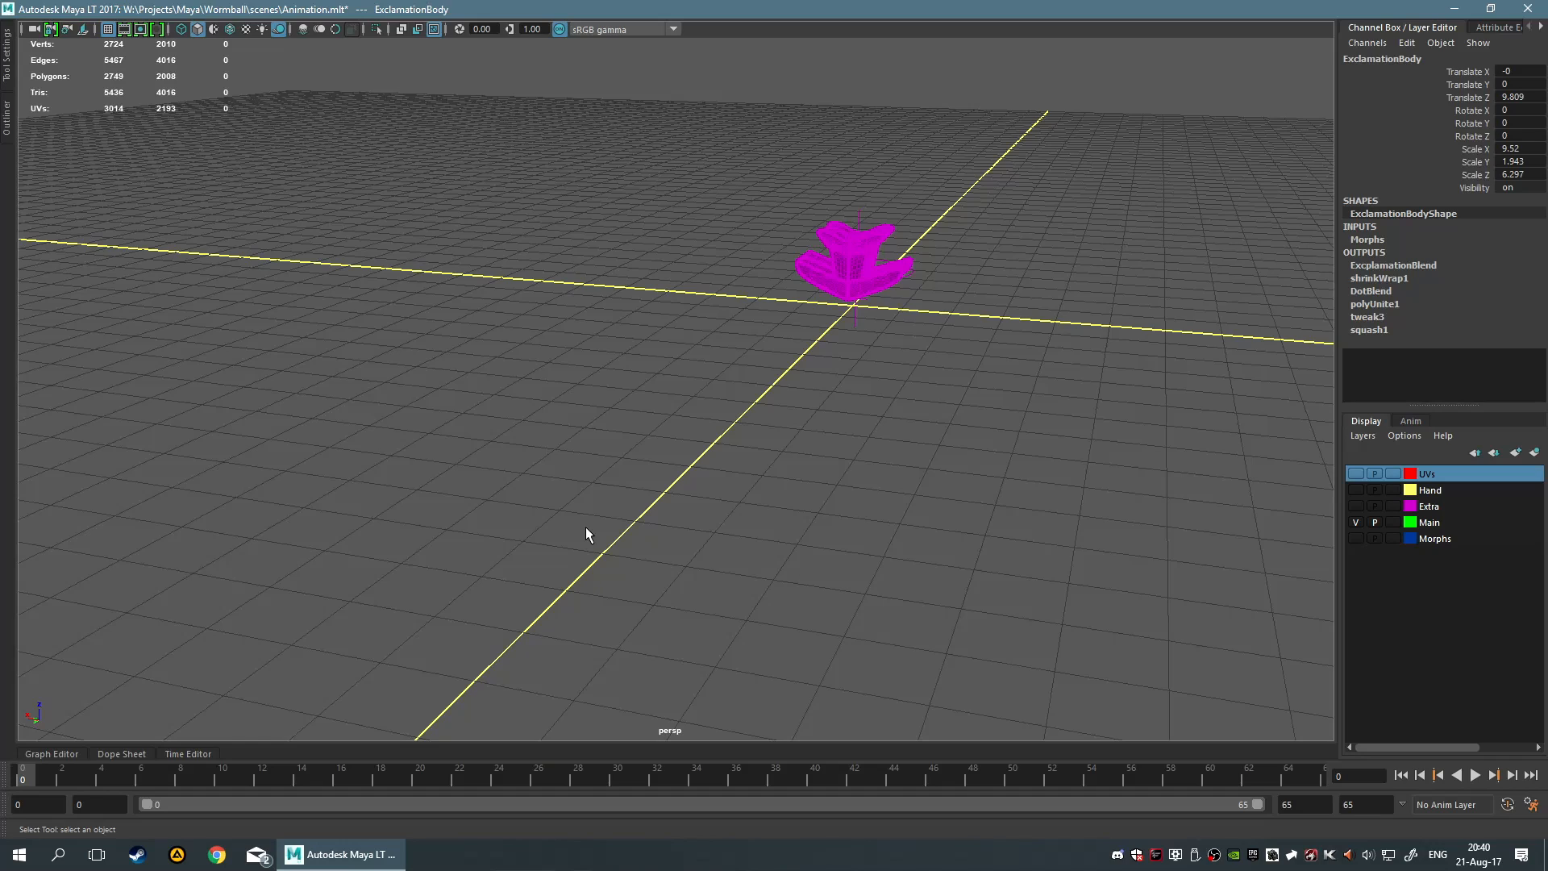
middle_click_drag(670, 504, 516, 596, "alt")
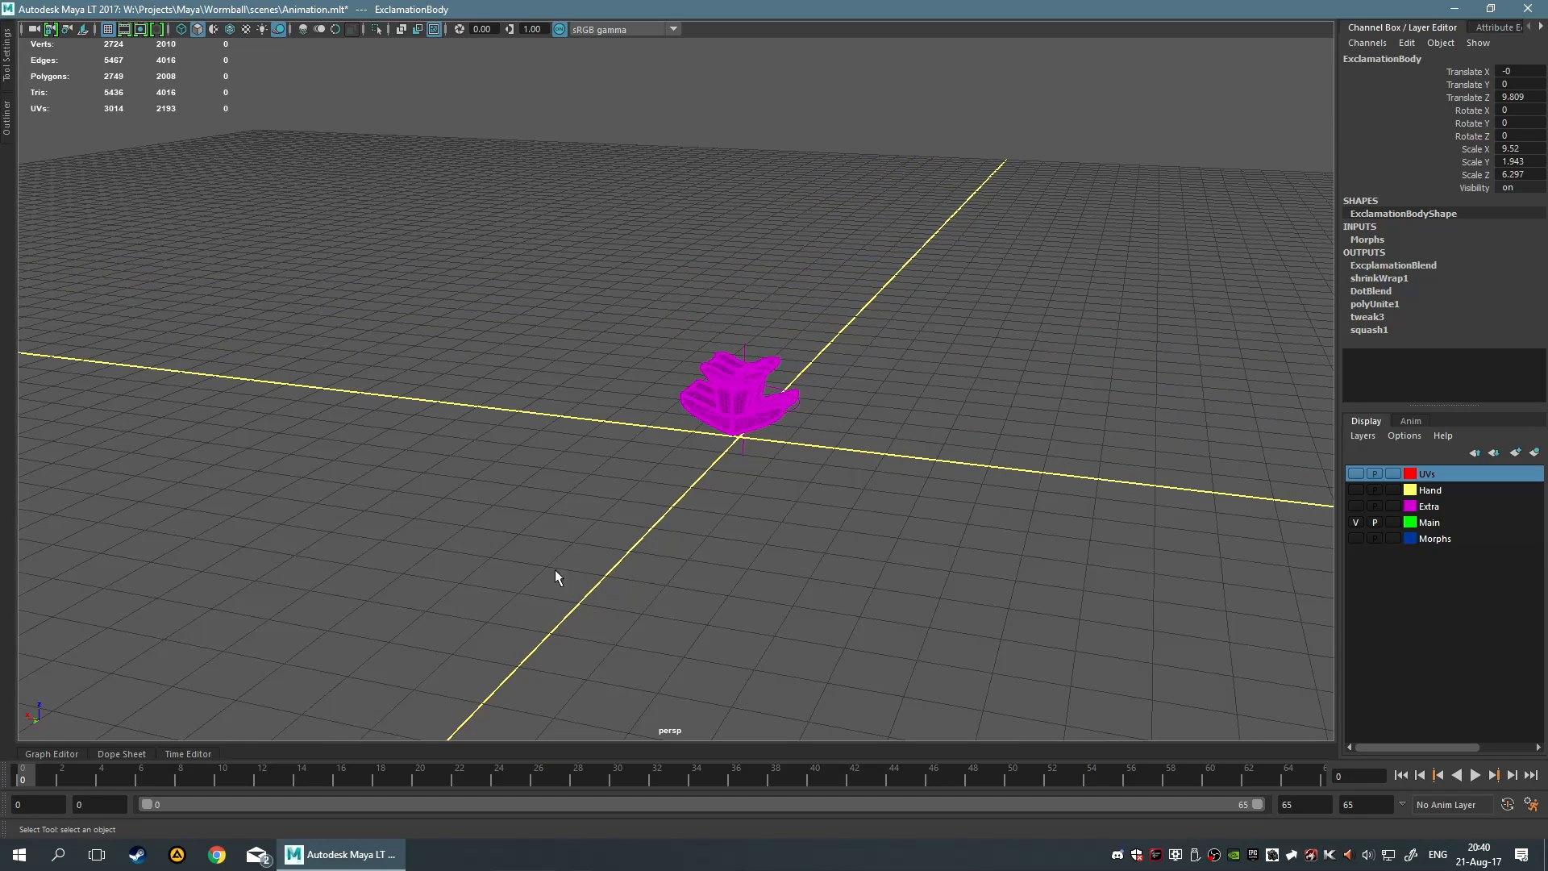
scroll(825, 569, "up", 5)
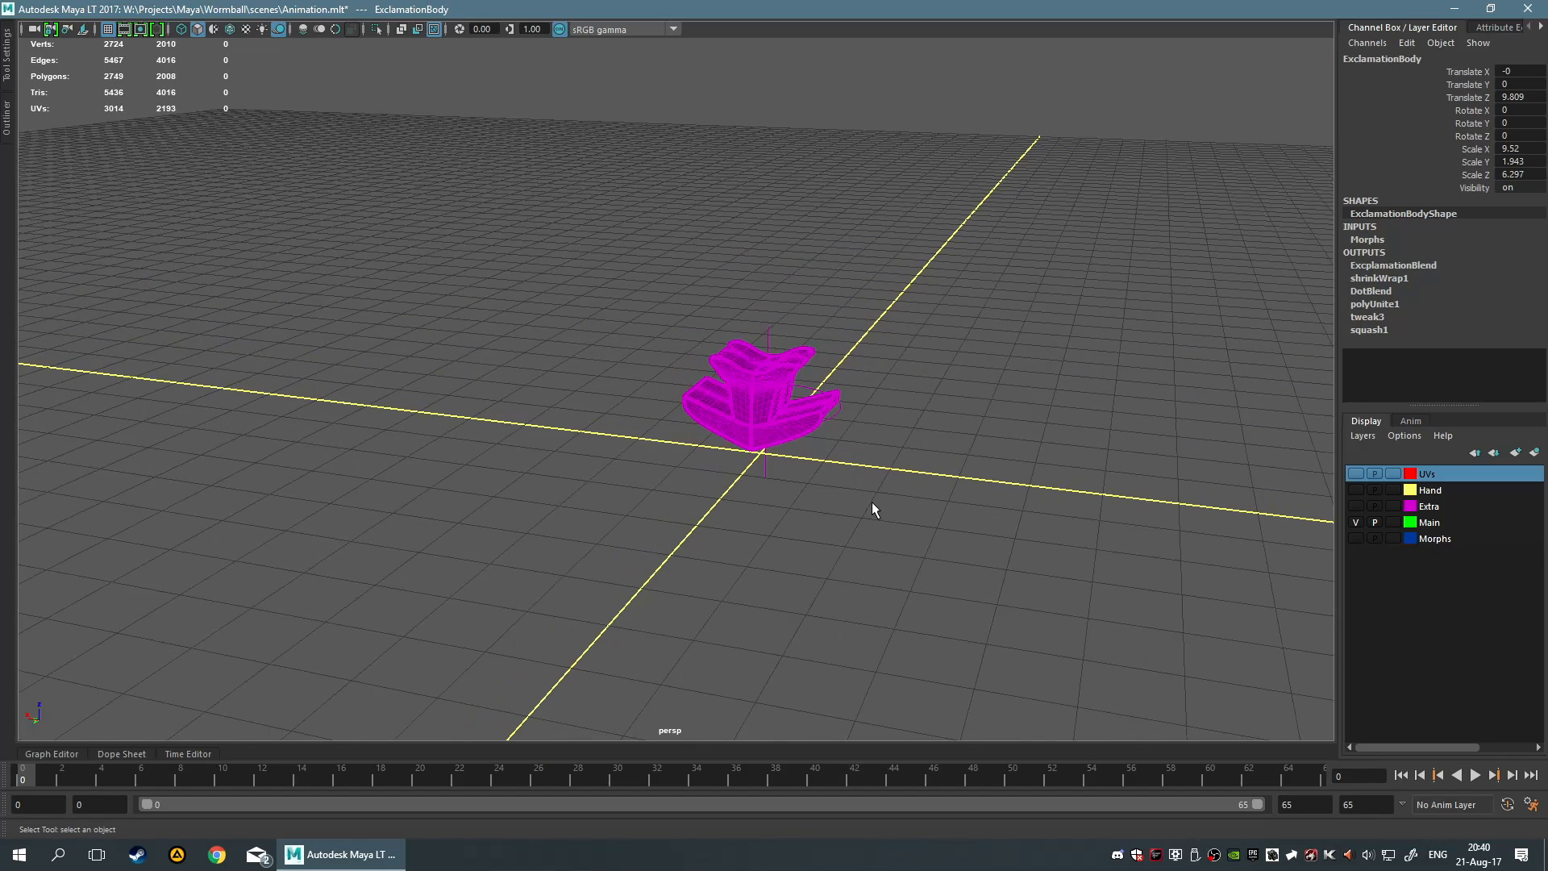
left_click_drag(732, 470, 787, 487, "alt")
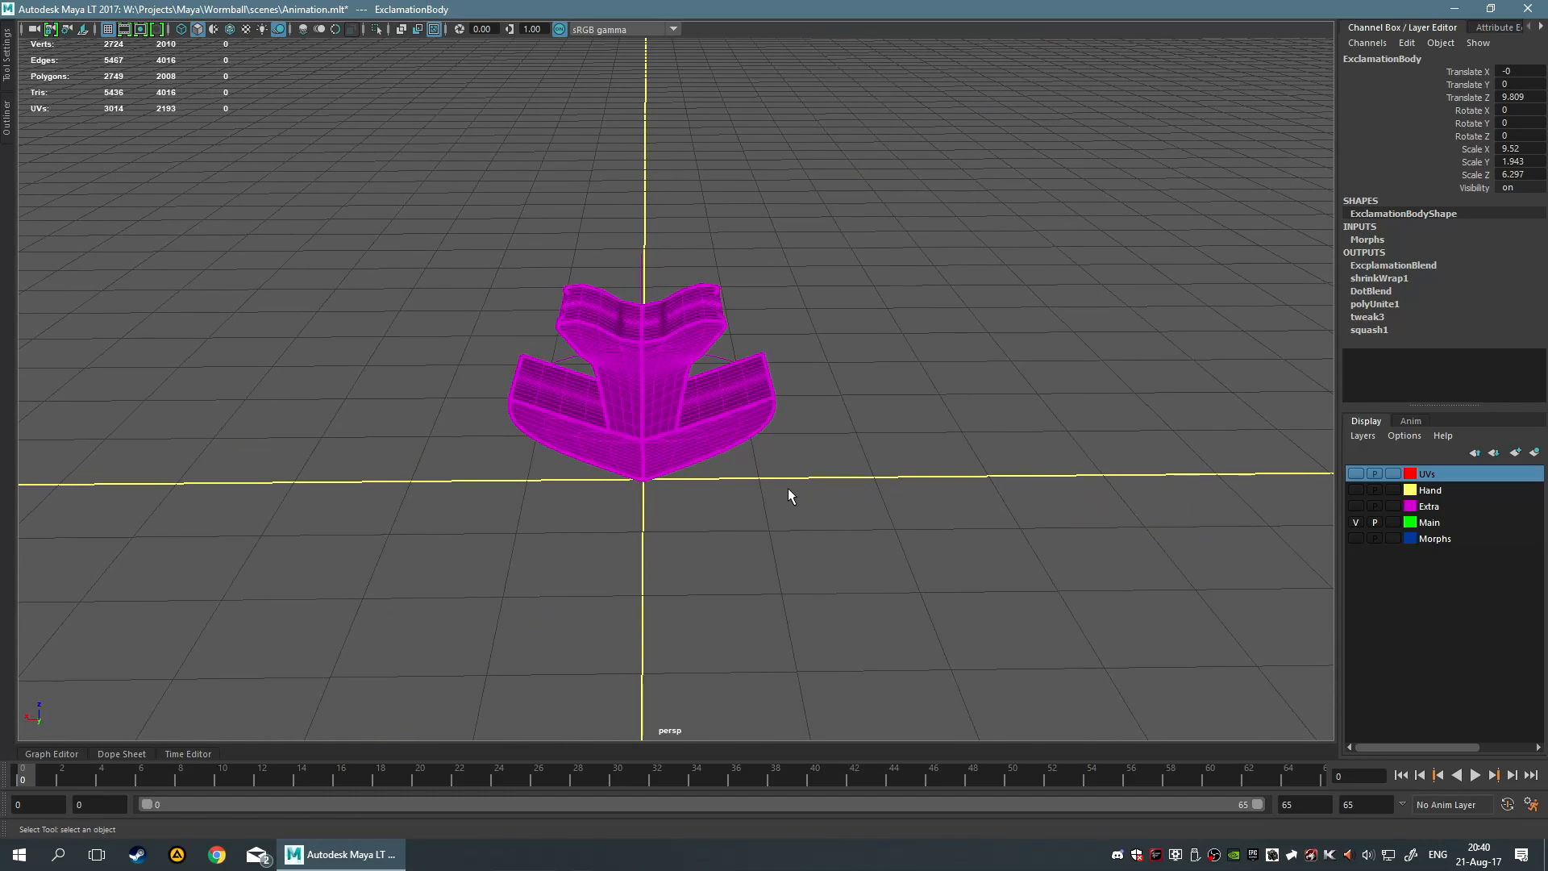
left_click_drag(661, 481, 752, 461, "alt")
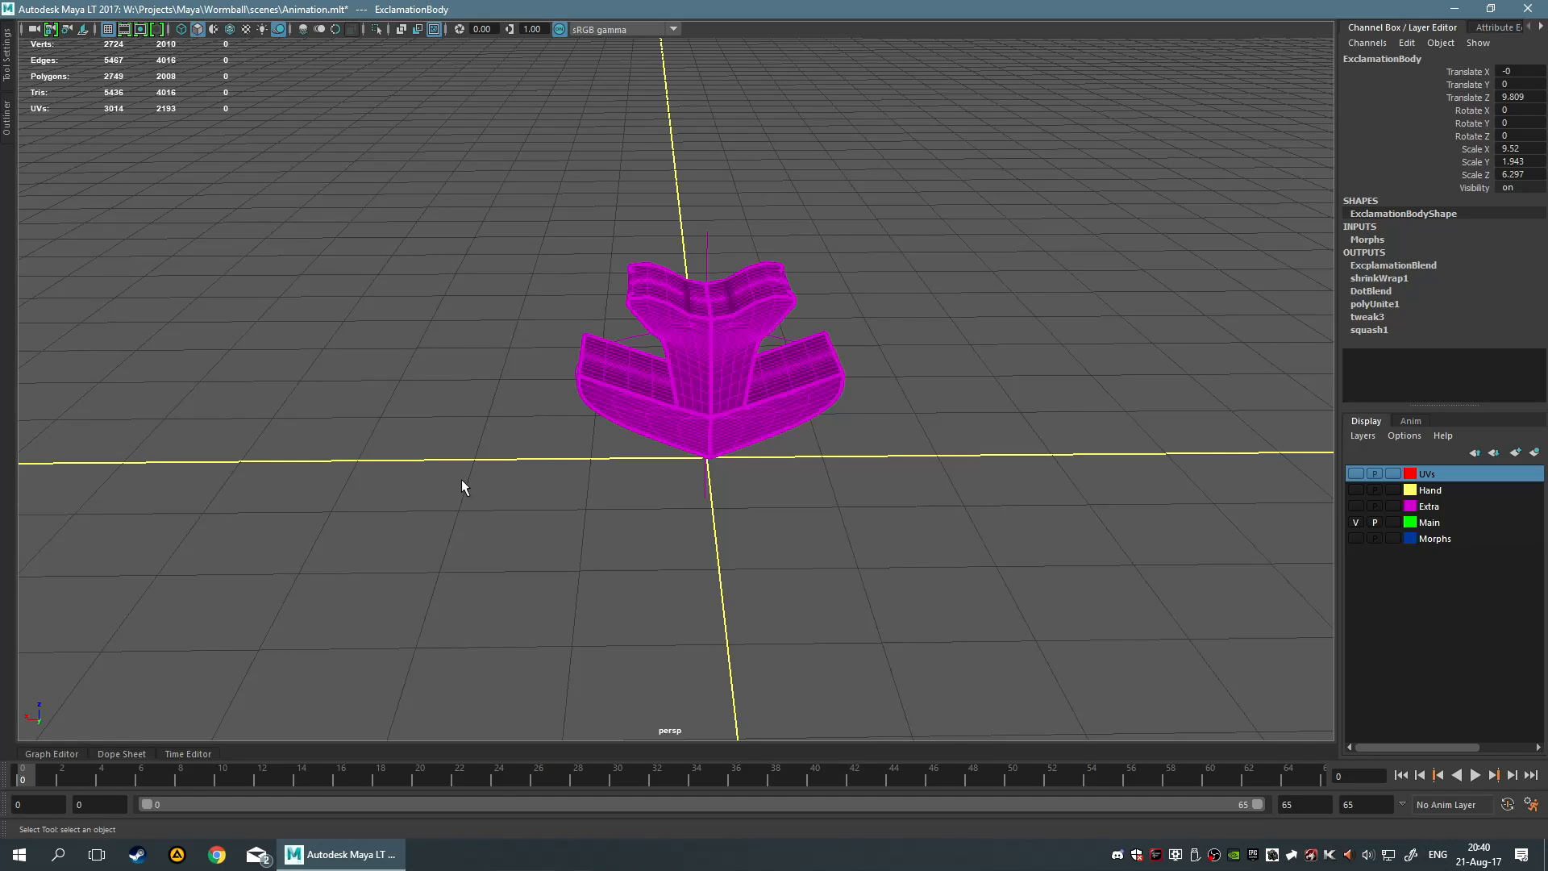
left_click_drag(740, 214, 917, 337, "alt")
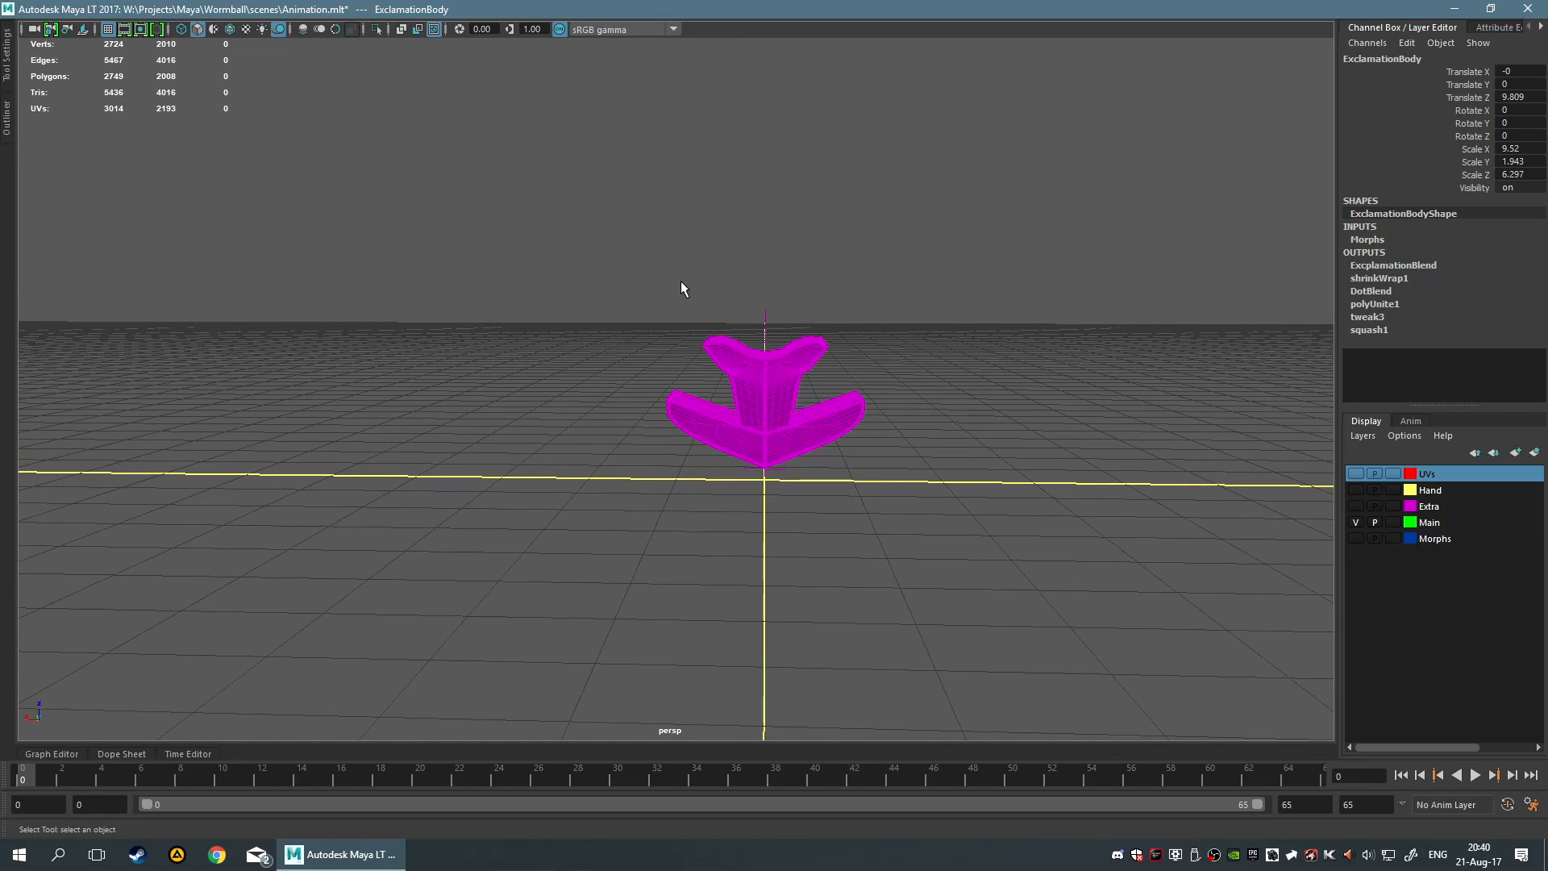
Select the squash deformer's handle, show its squash1 attributes and go to frame 1, keeping the playback range start at 0
left_click_drag(732, 377, 905, 574, "alt")
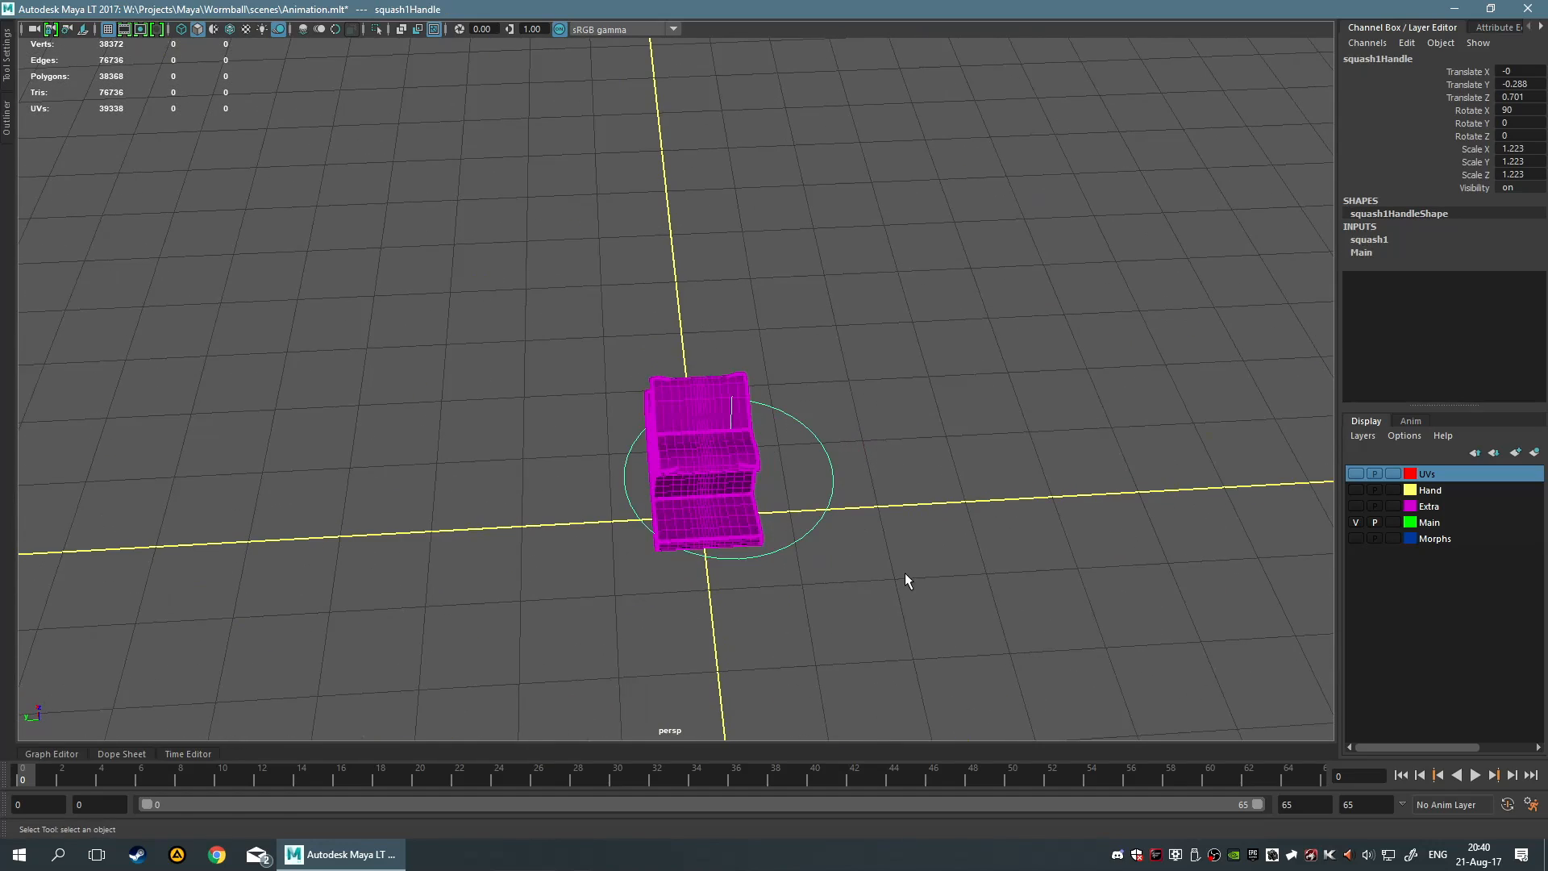
left_click(1370, 240)
mouse_move(1005, 370)
left_mouse_down("alt")
mouse_move(1153, 291)
mouse_move(1024, 380)
left_mouse_up("alt")
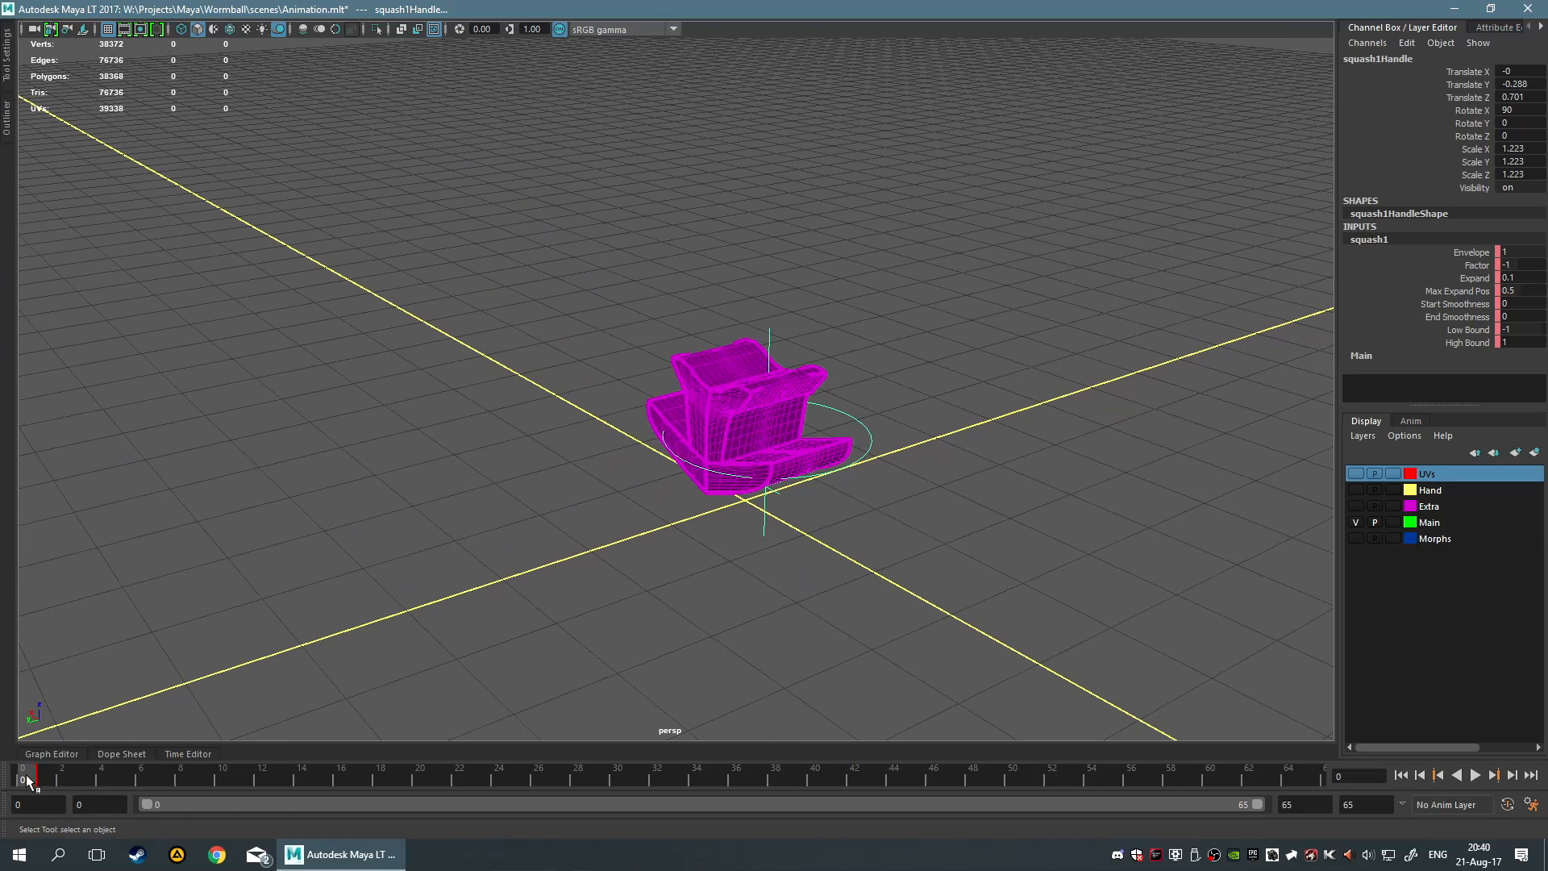
mouse_move(30, 775)
left_mouse_down()
mouse_move(50, 778)
mouse_move(27, 780)
left_mouse_up()
left_click(44, 776)
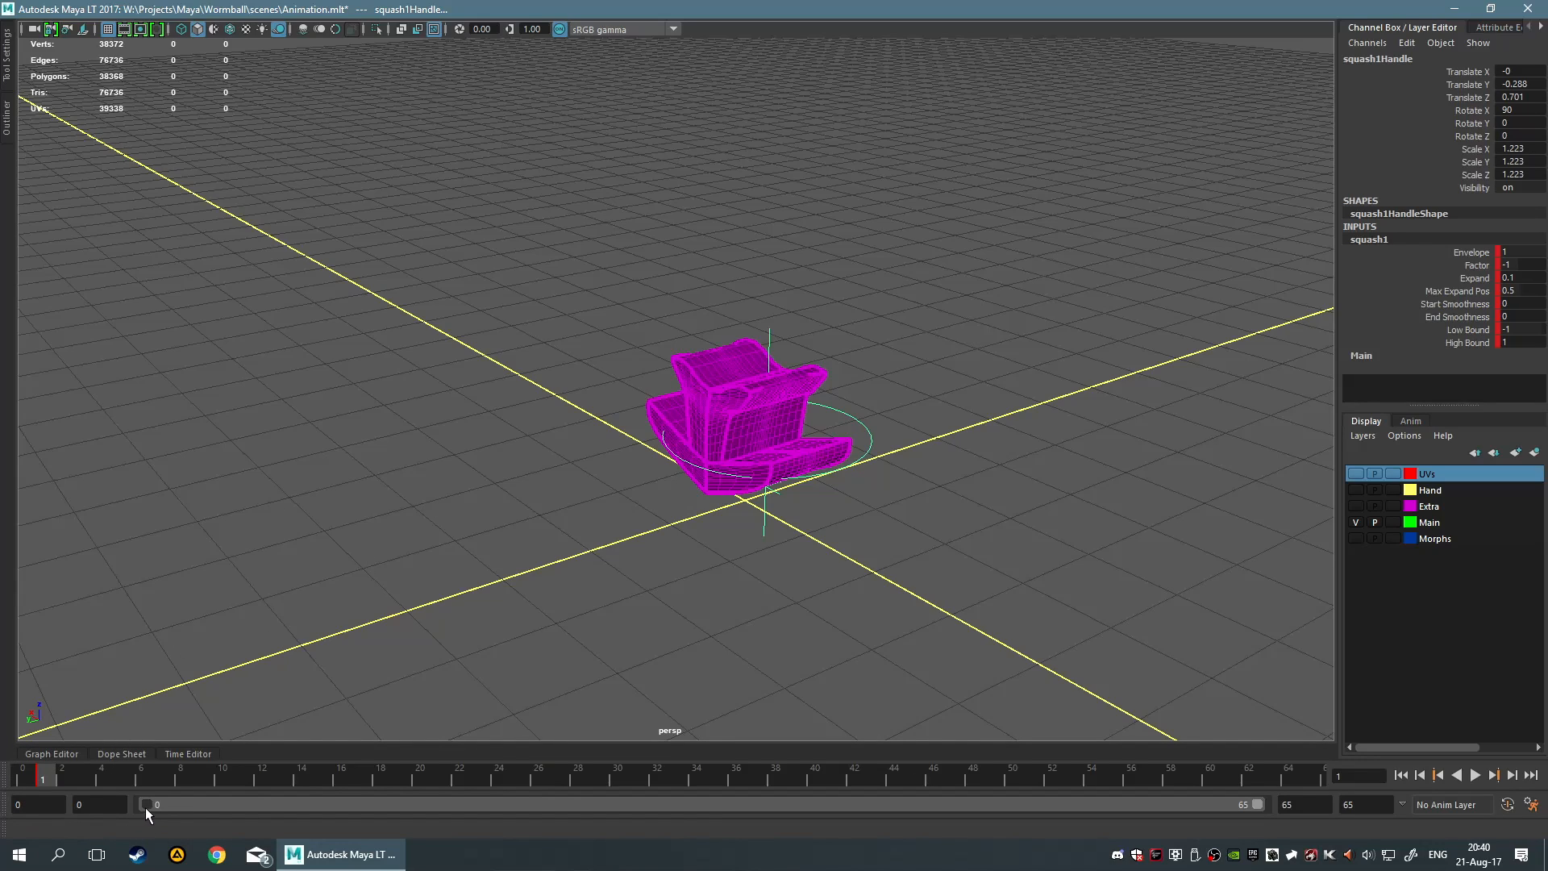
left_click_drag(145, 806, 148, 807)
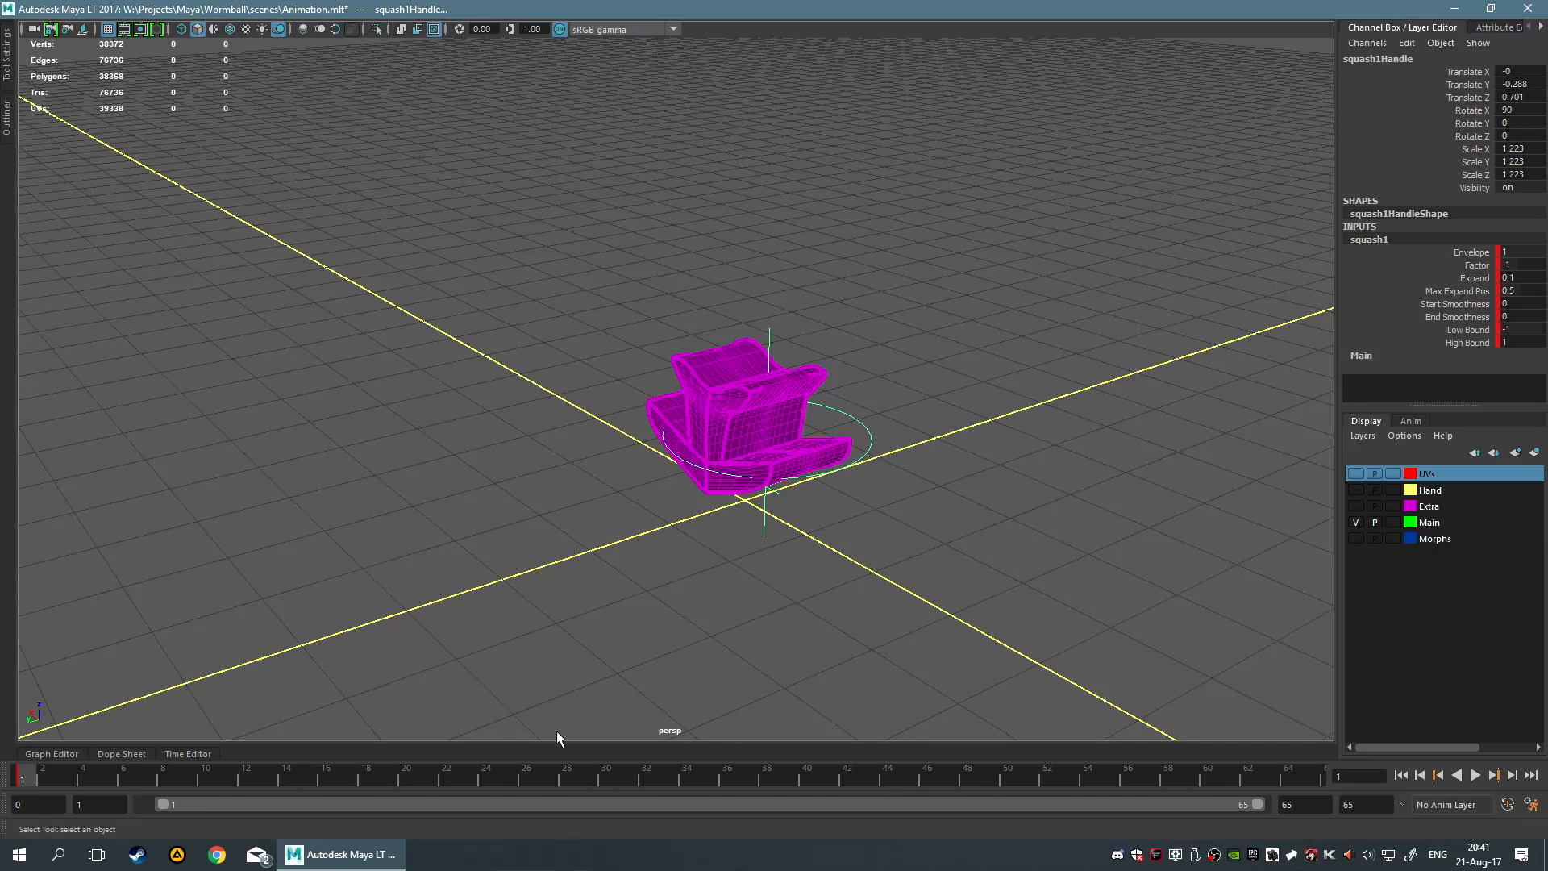
left_click_drag(162, 804, 146, 803)
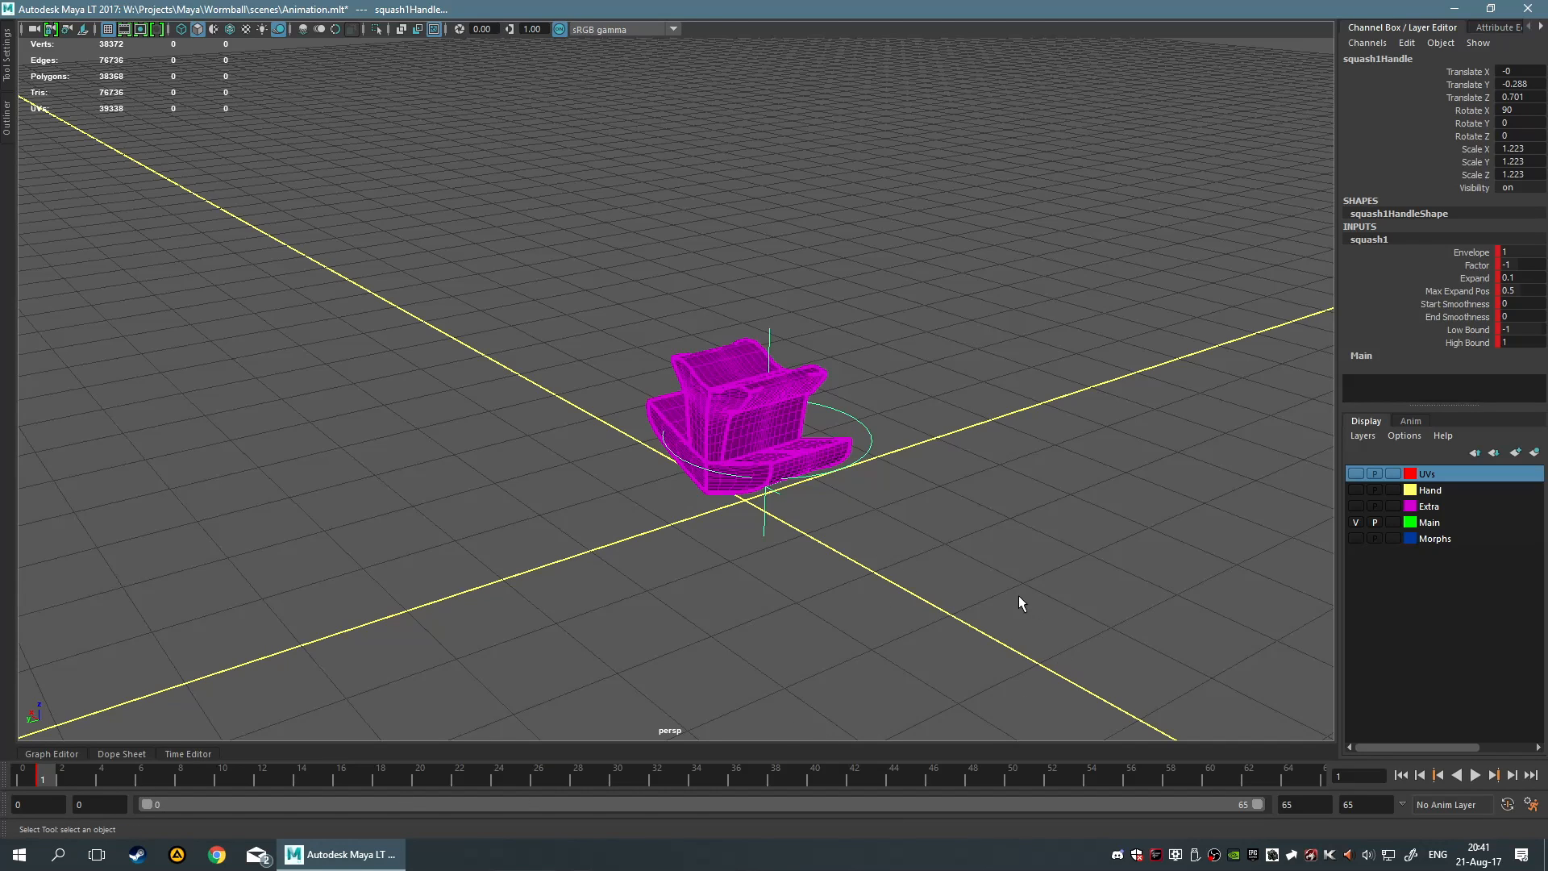
Clear the deformer handle selection and select the Arrow1 mesh near the grid origin
left_click_drag(1018, 603, 960, 563, "alt")
left_click(809, 573)
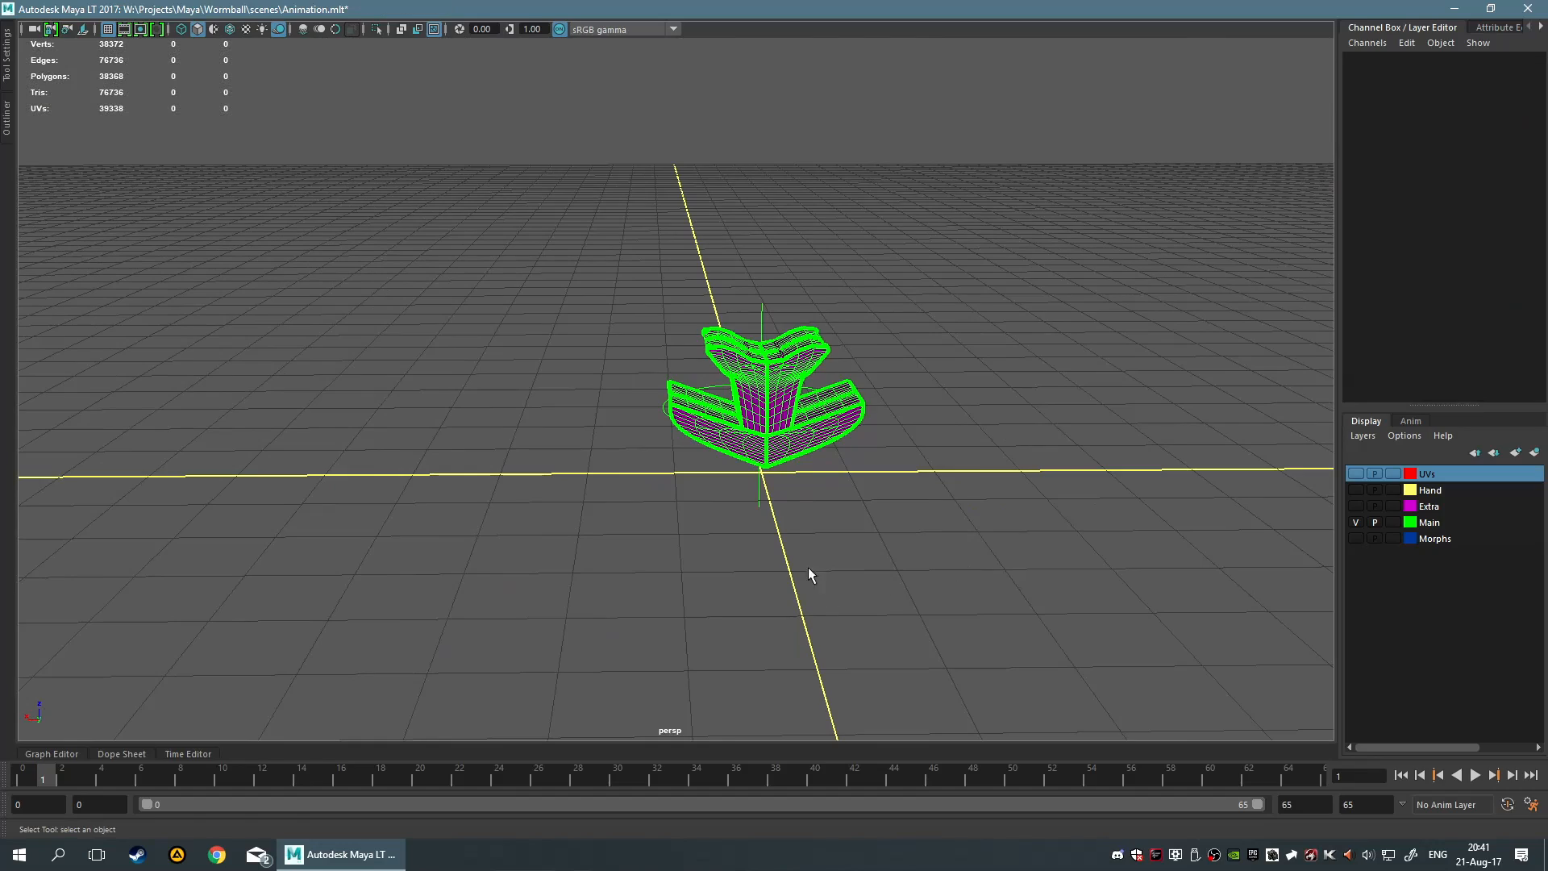
left_click_drag(1038, 471, 723, 414, "alt")
left_click(723, 415)
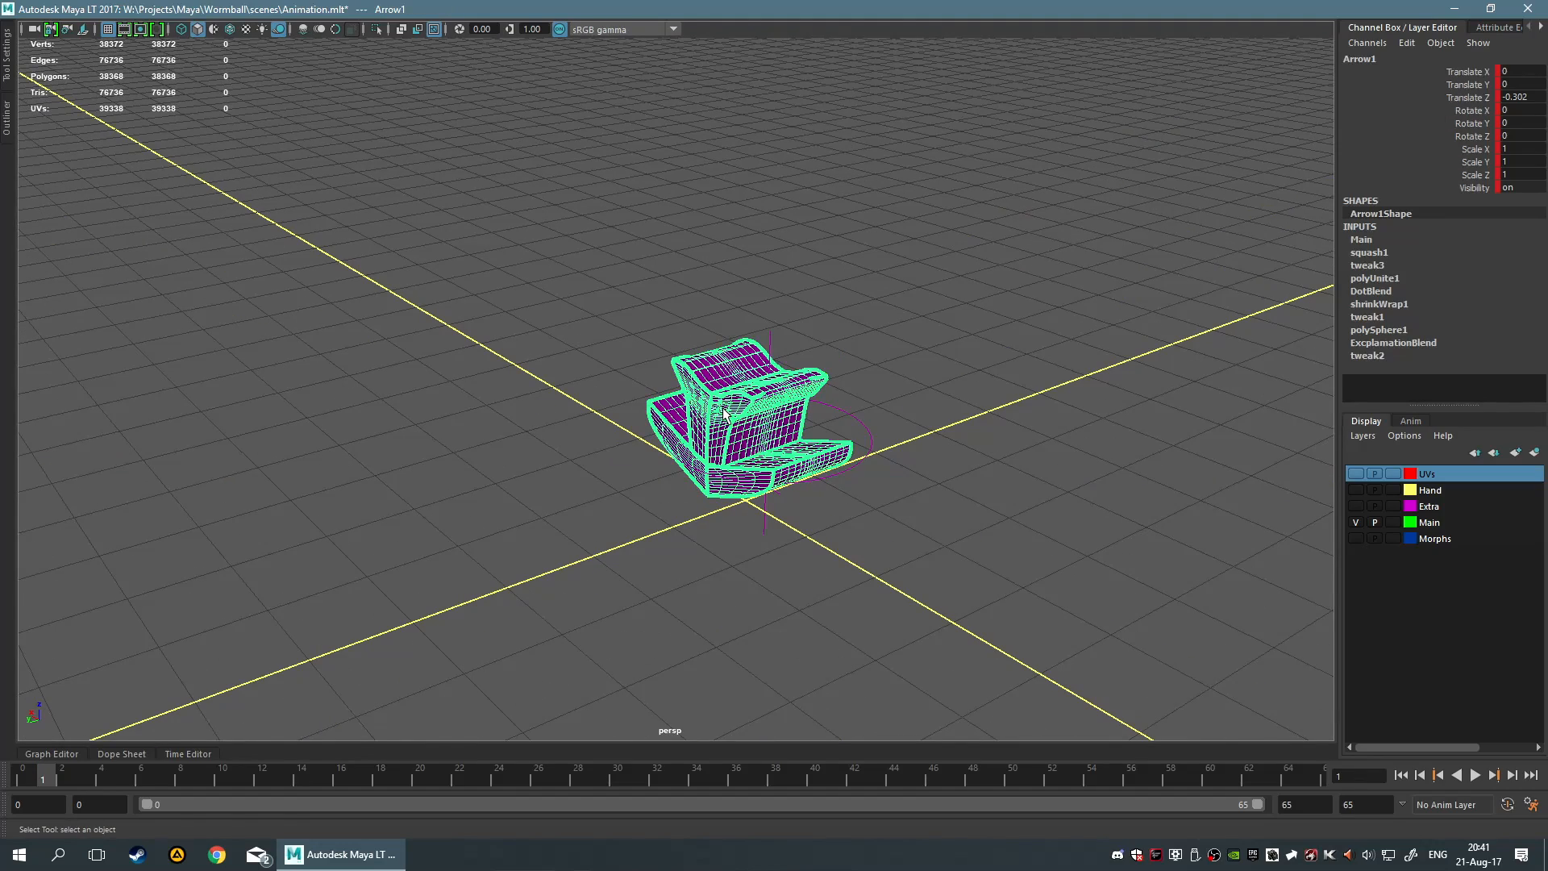
left_click_drag(976, 564, 1073, 555, "alt")
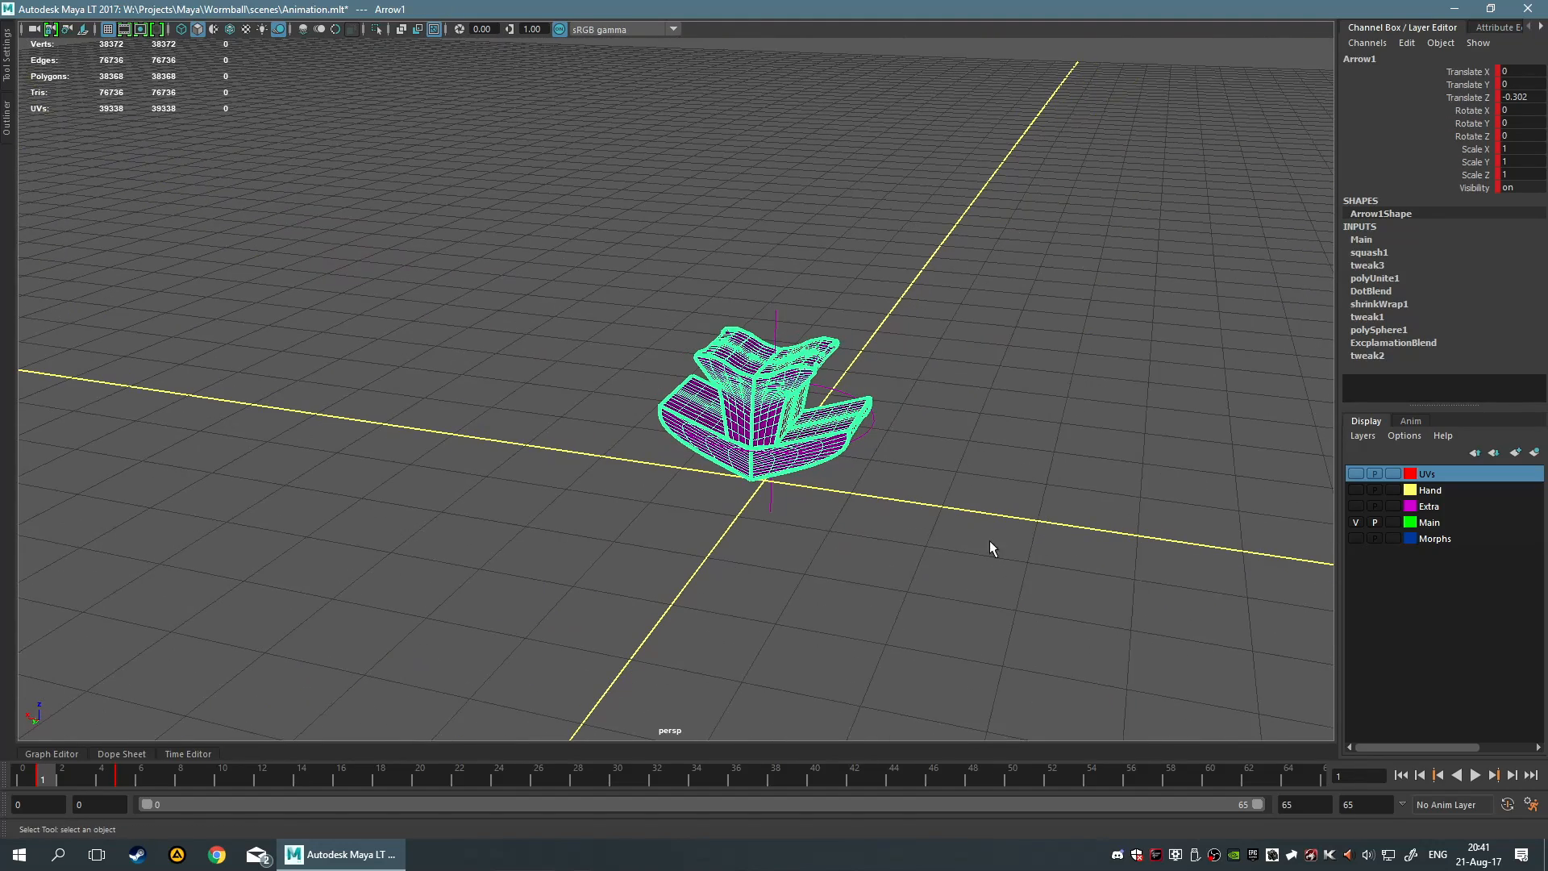
Scrub the animation from frame 1 to frame 16, following the Arrow1 mesh as it rises
right_click_drag(906, 314, 871, 430, "alt")
left_click_drag(883, 358, 804, 497, "alt")
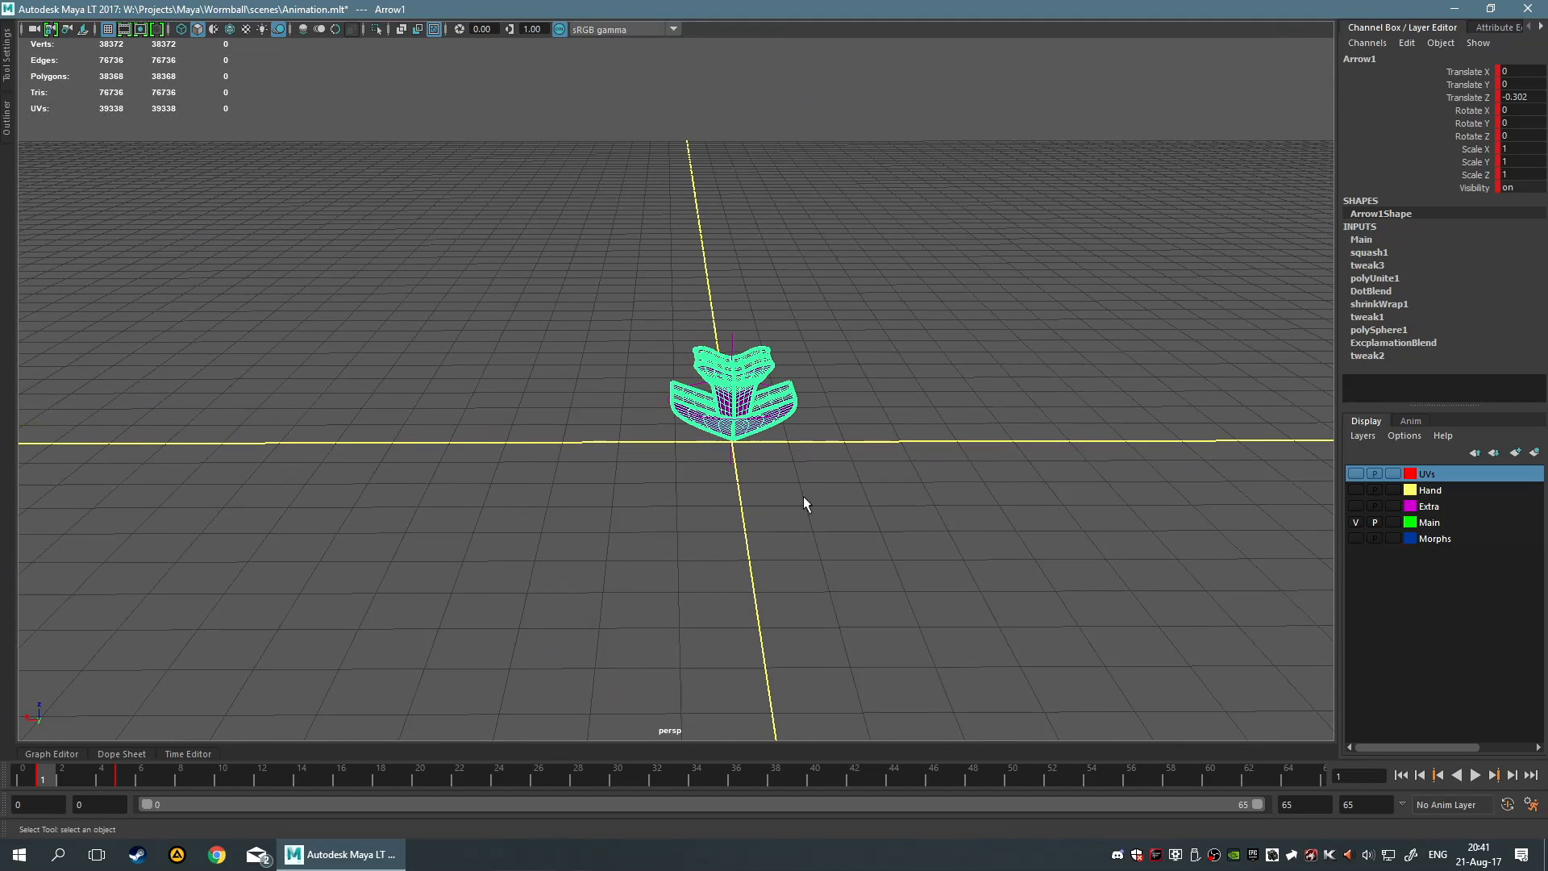
left_click_drag(51, 780, 258, 799)
middle_click_drag(782, 297, 722, 622, "alt")
scroll(722, 621, "down", 2)
middle_click_drag(786, 370, 749, 520, "alt")
left_click_drag(261, 779, 342, 794)
Examine the exclamation mark's body and dot at frame 16 from the front, from above and up close
left_click_drag(524, 669, 1247, 581, "alt")
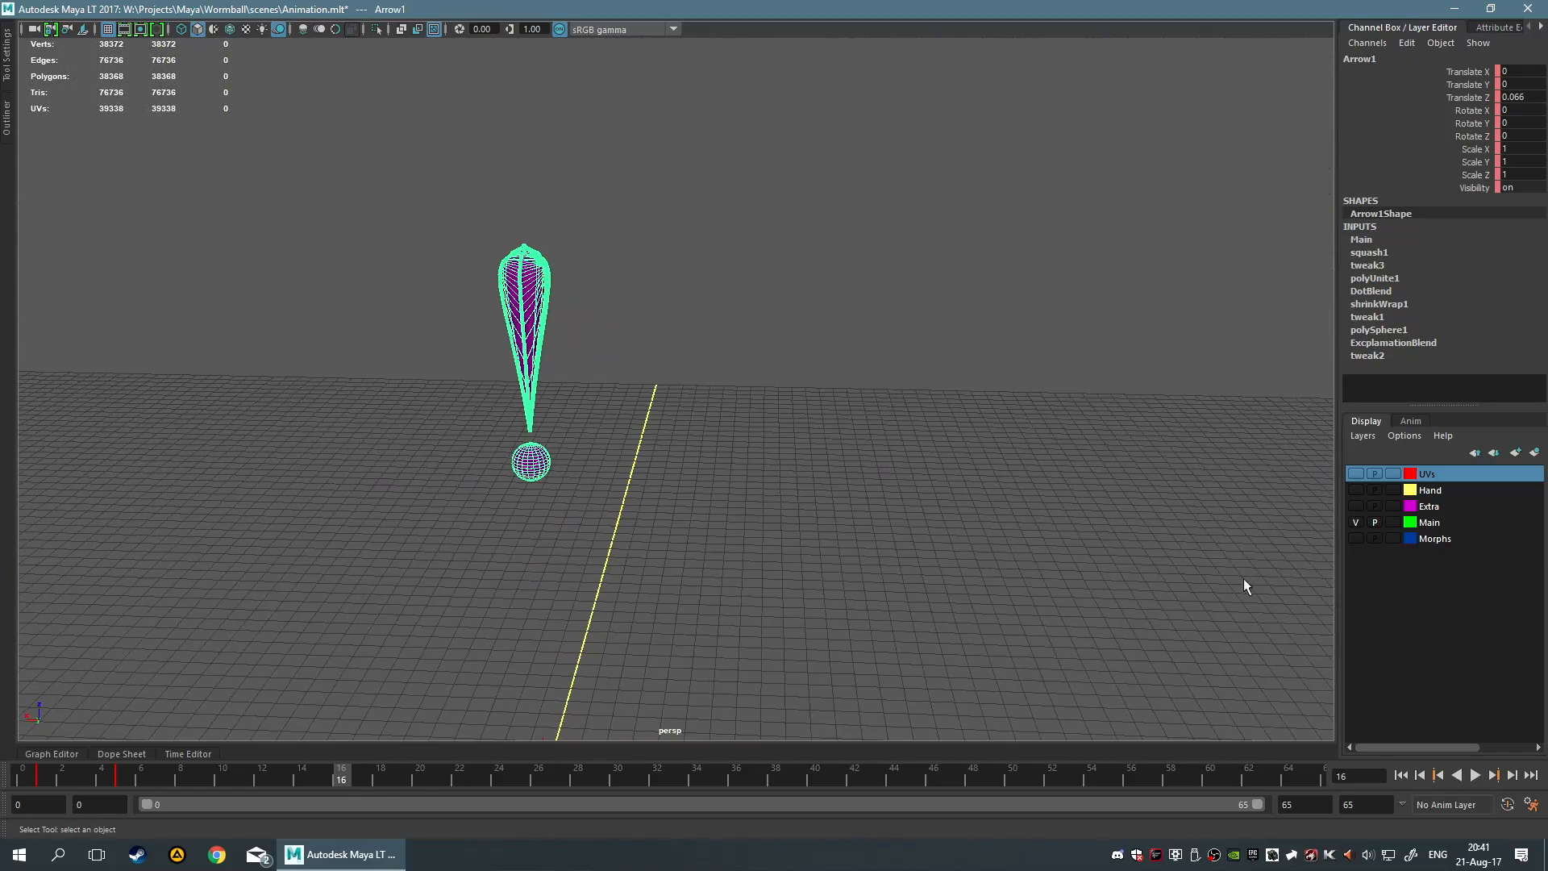
middle_click_drag(715, 563, 834, 391, "alt")
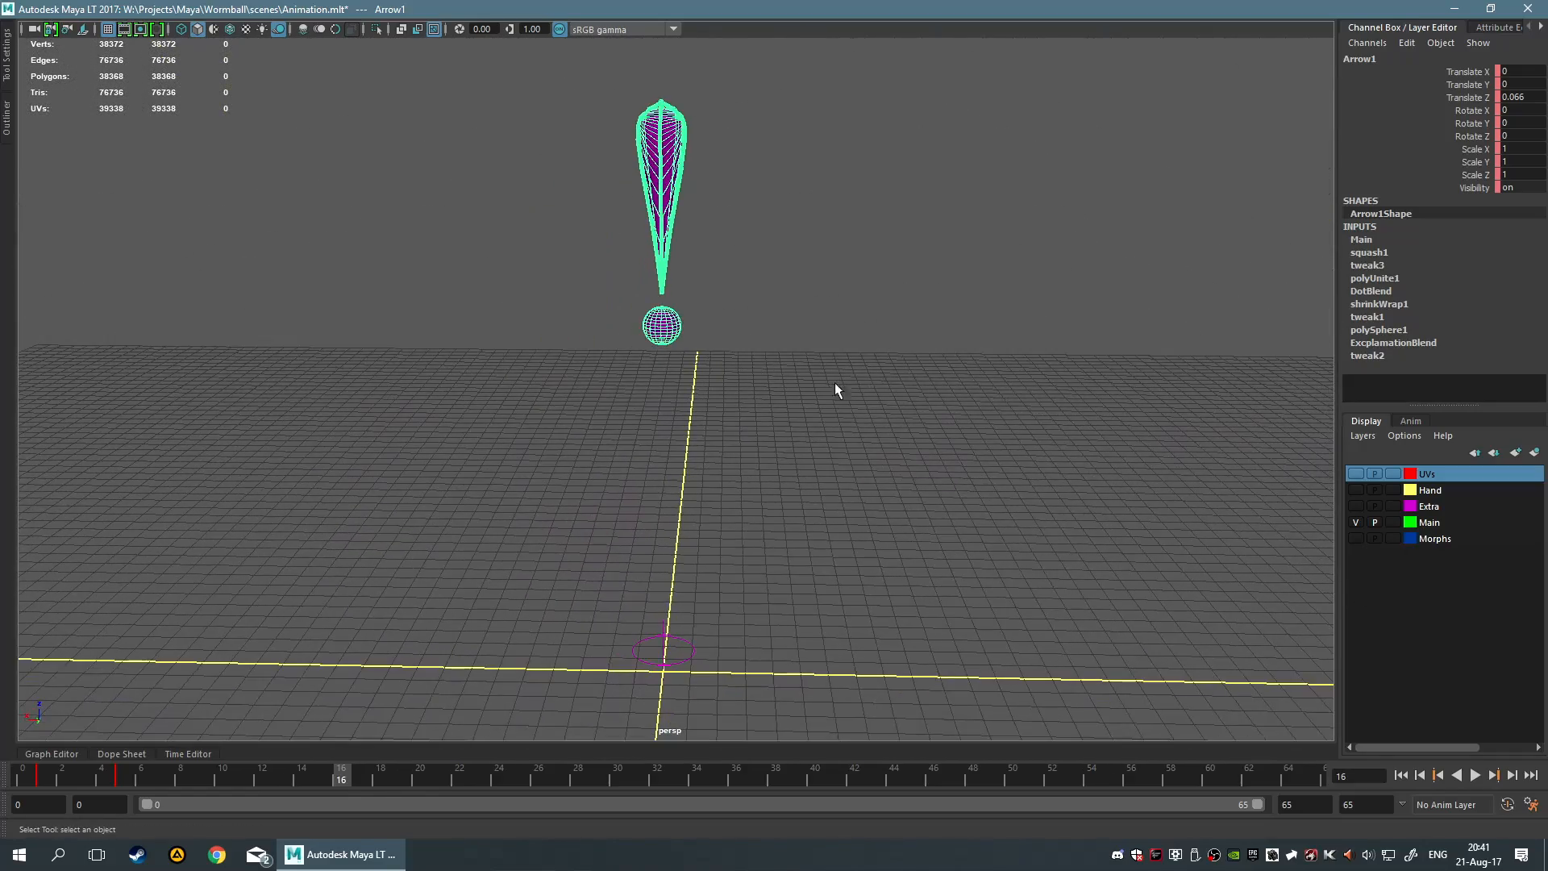
scroll(767, 298, "up", 3)
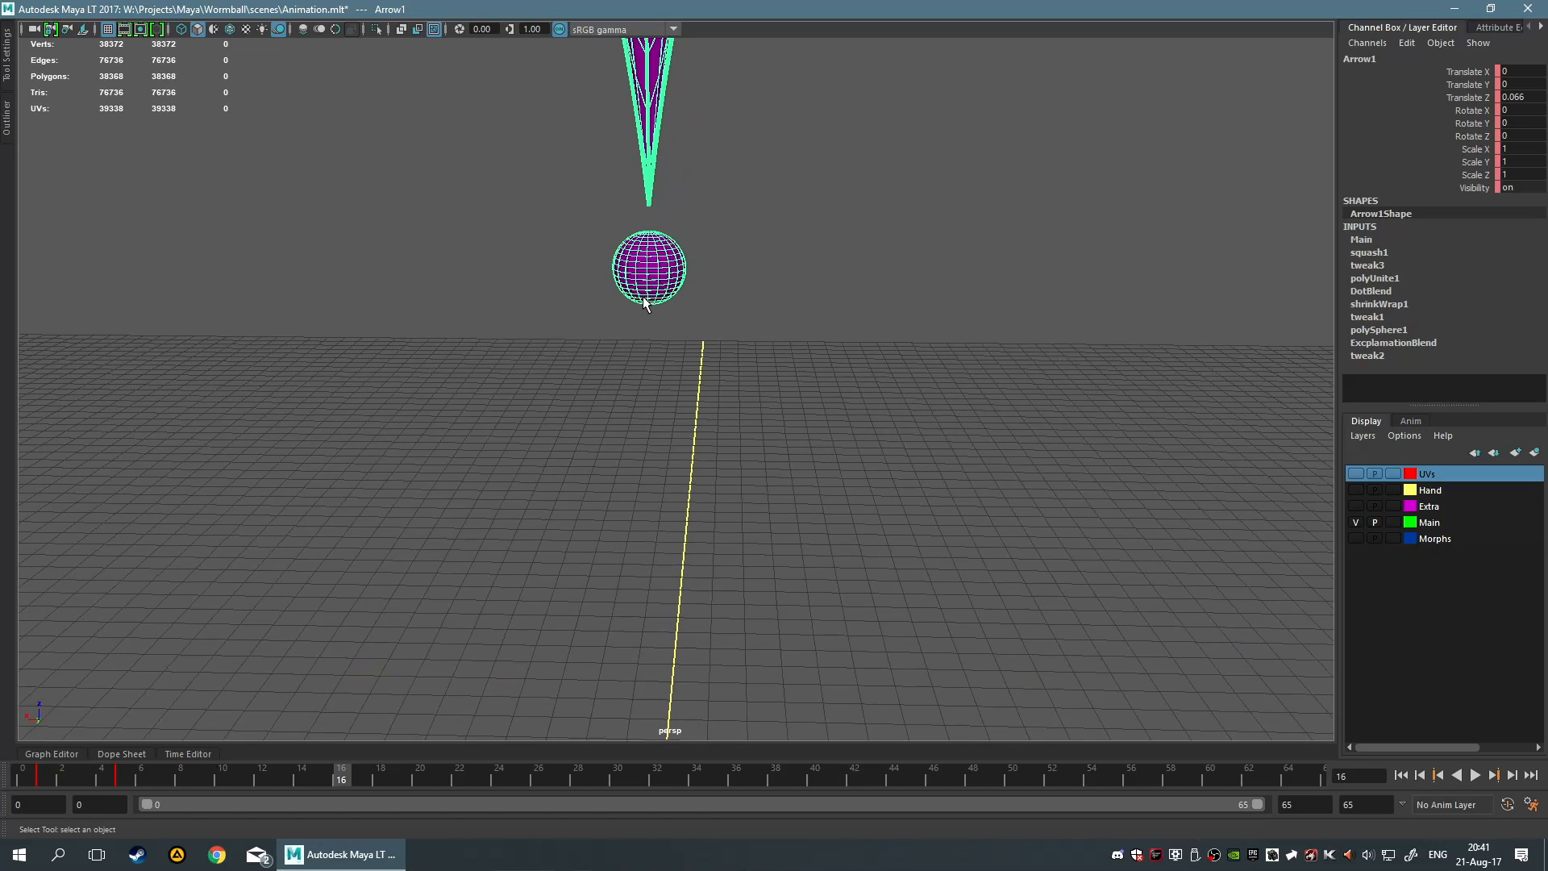
left_click_drag(806, 366, 788, 467, "alt")
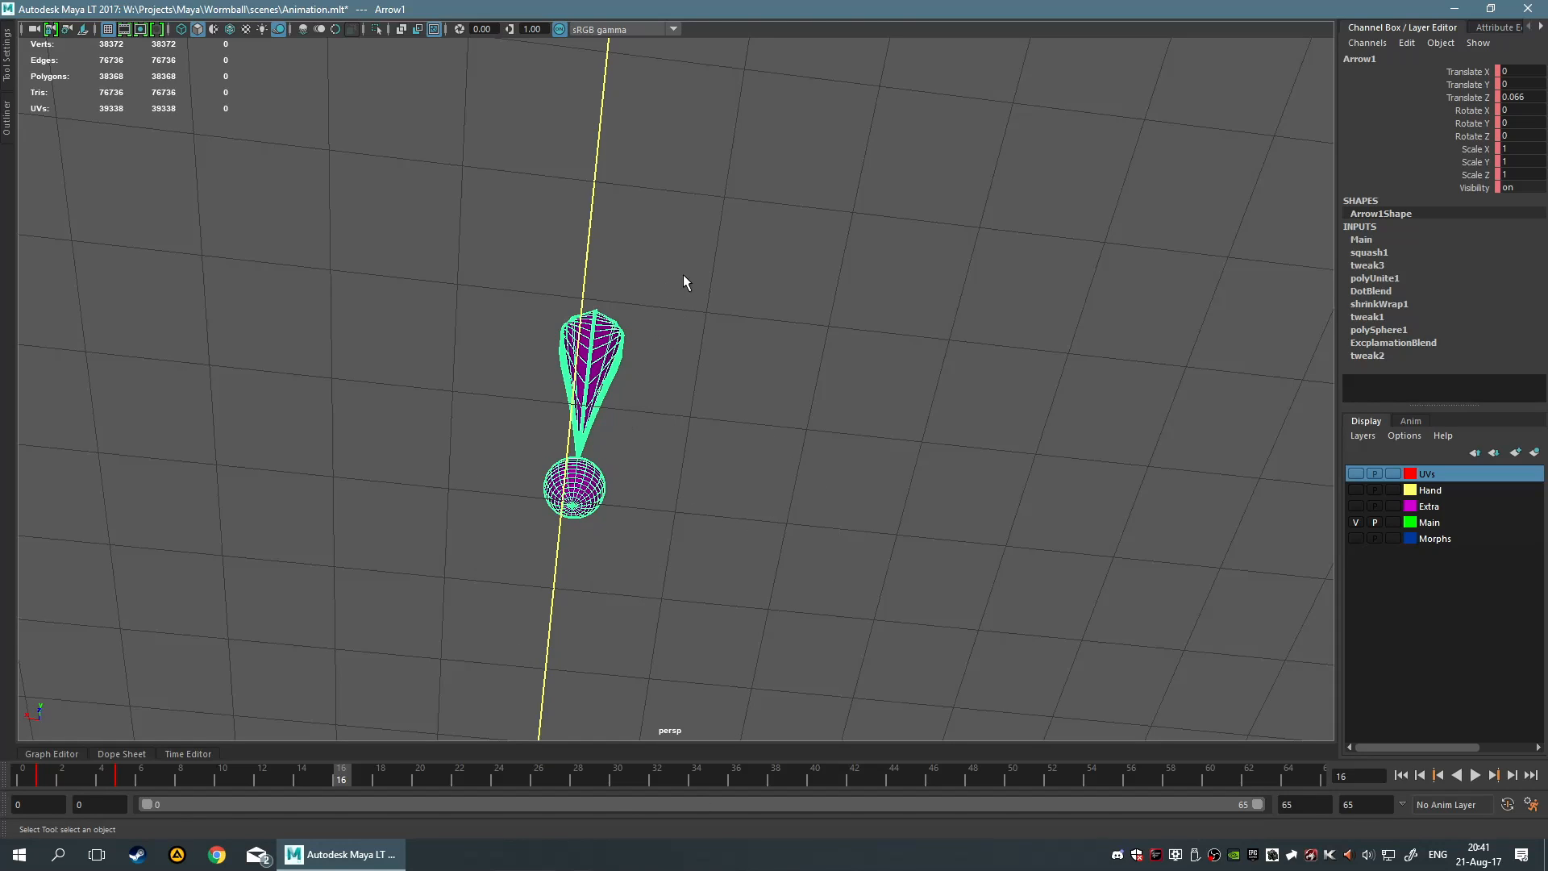
left_click_drag(765, 379, 721, 522, "alt")
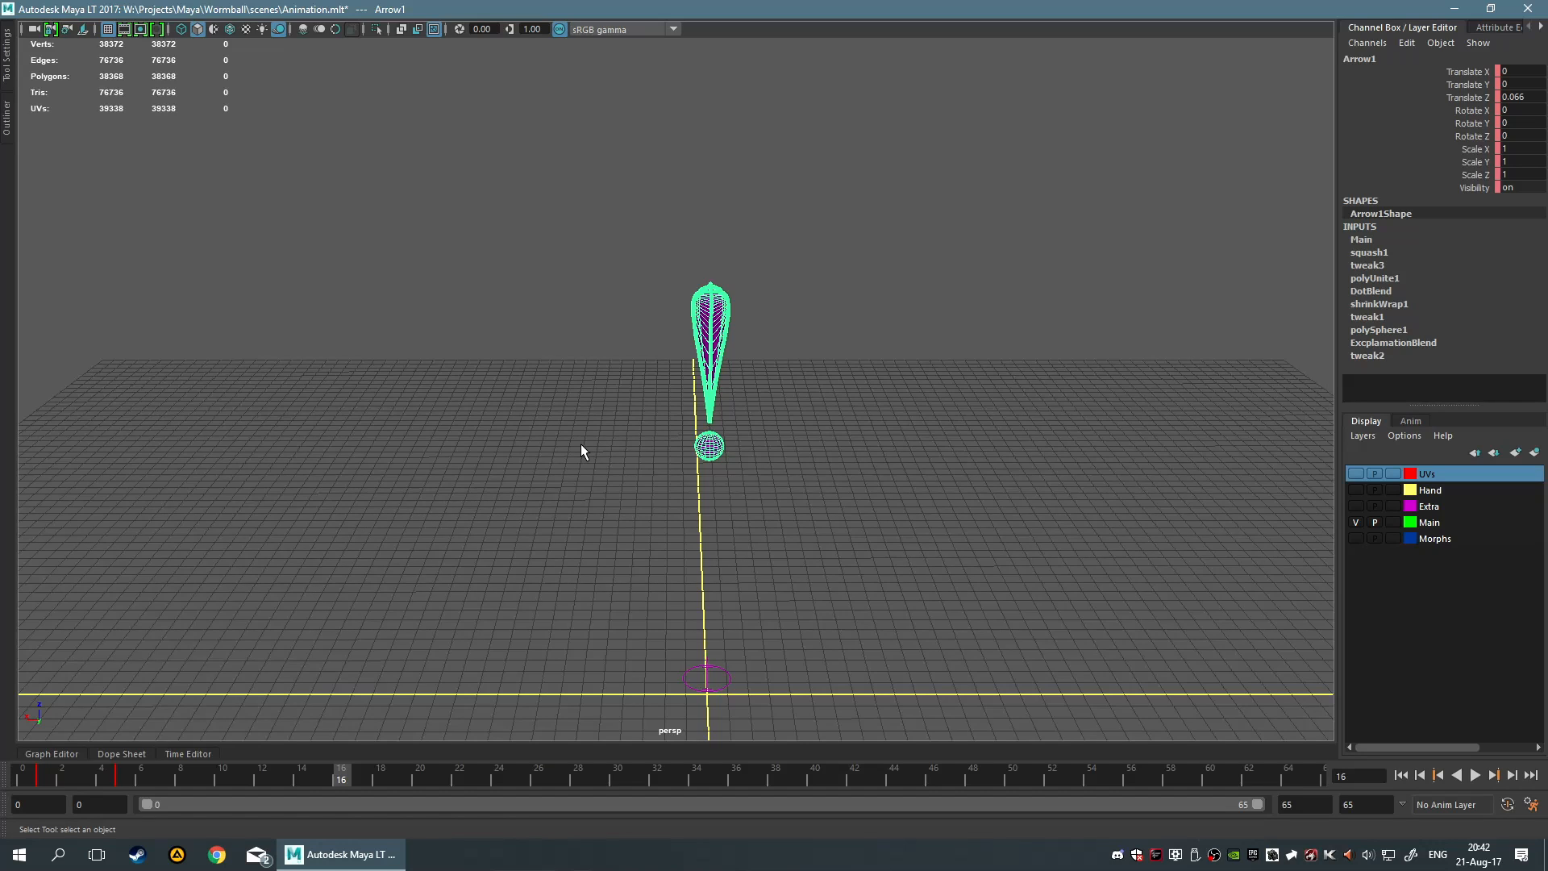
scroll(581, 443, "up", 3)
left_click_drag(582, 443, 762, 399, "alt")
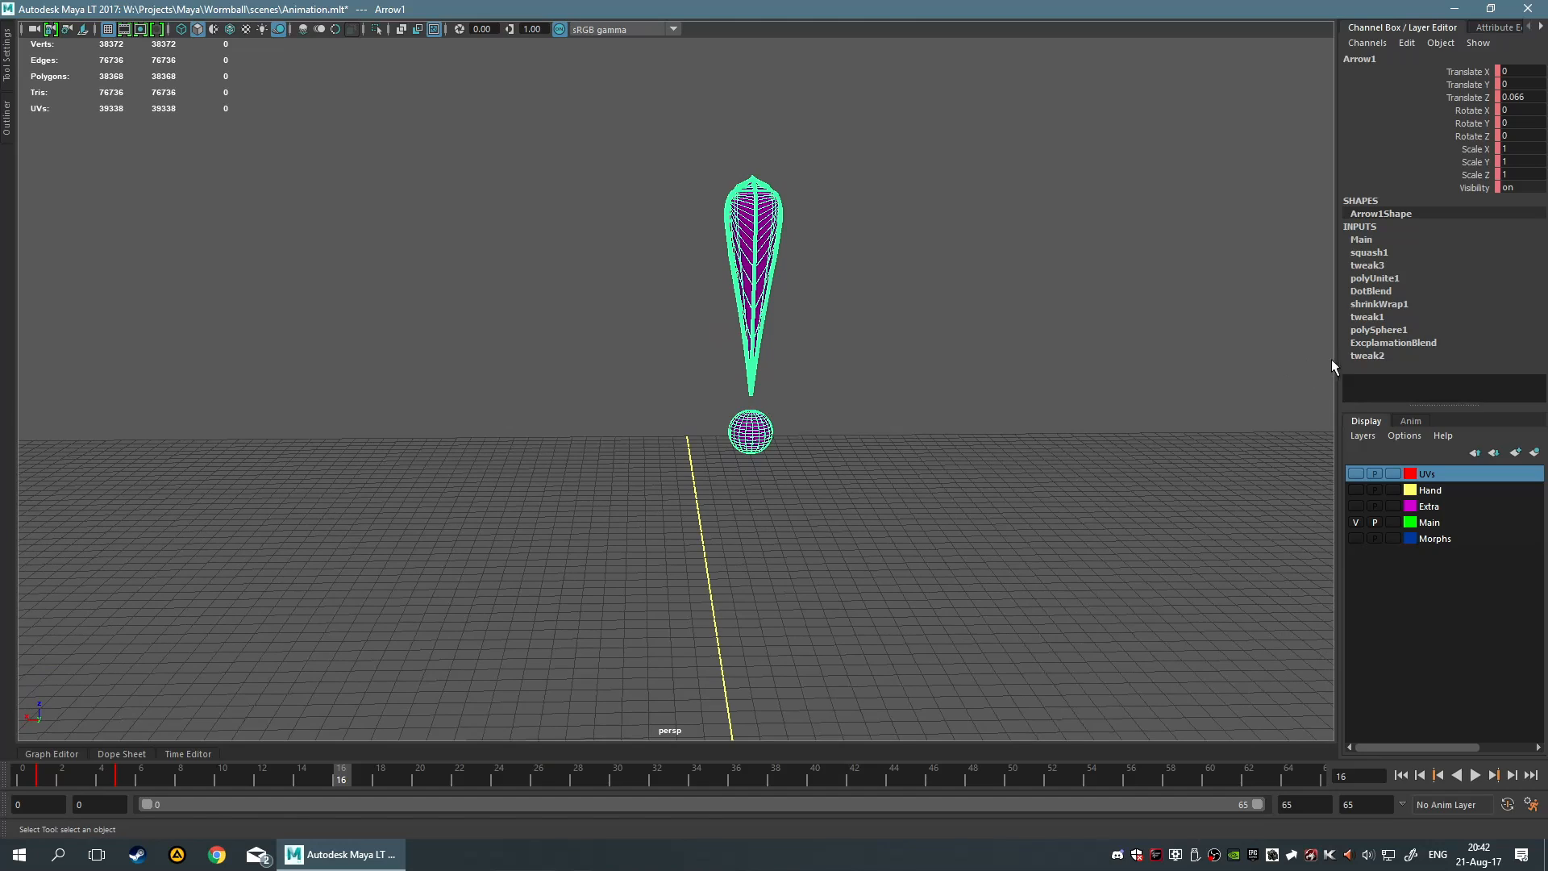
Go to frame 15 and inspect the ExcplamationBlend and DotBlend attributes of Arrow1
left_click(1403, 342)
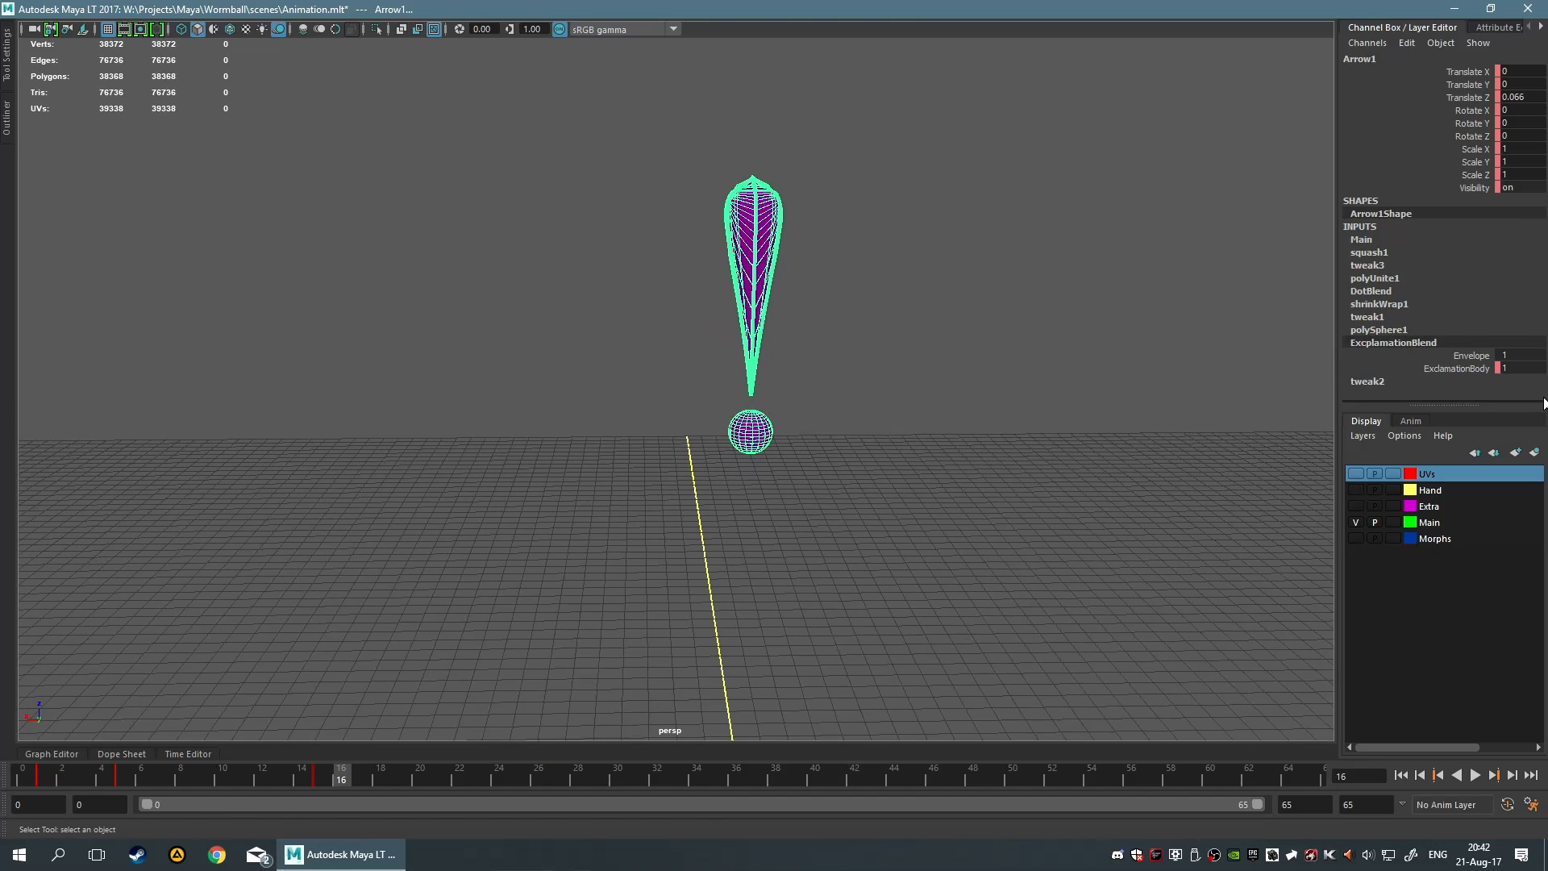
left_click(321, 777)
left_click(1375, 239)
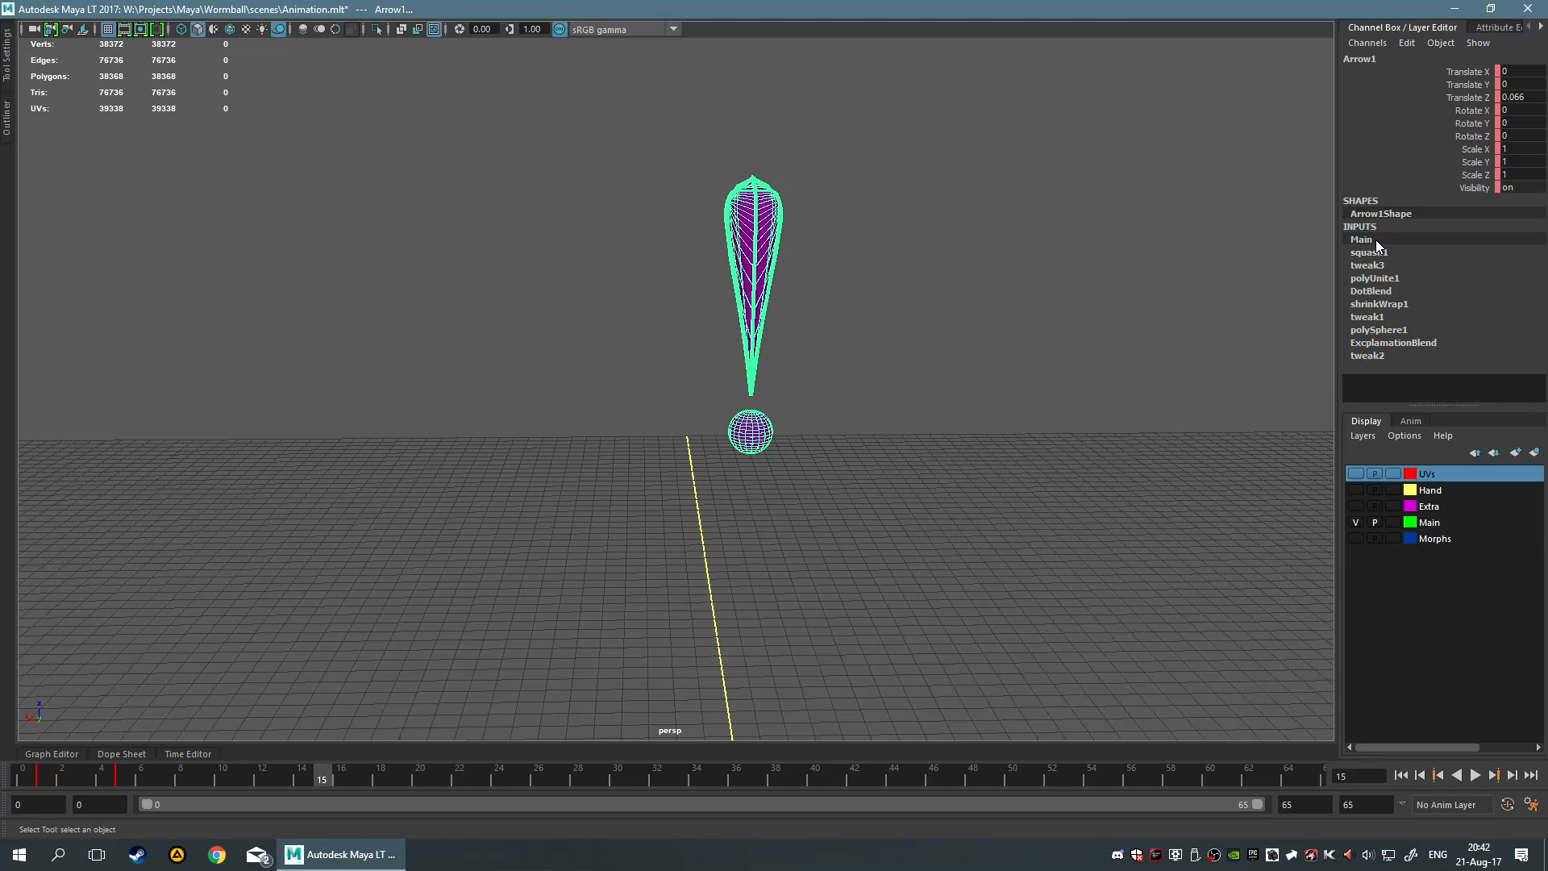
left_click(1394, 290)
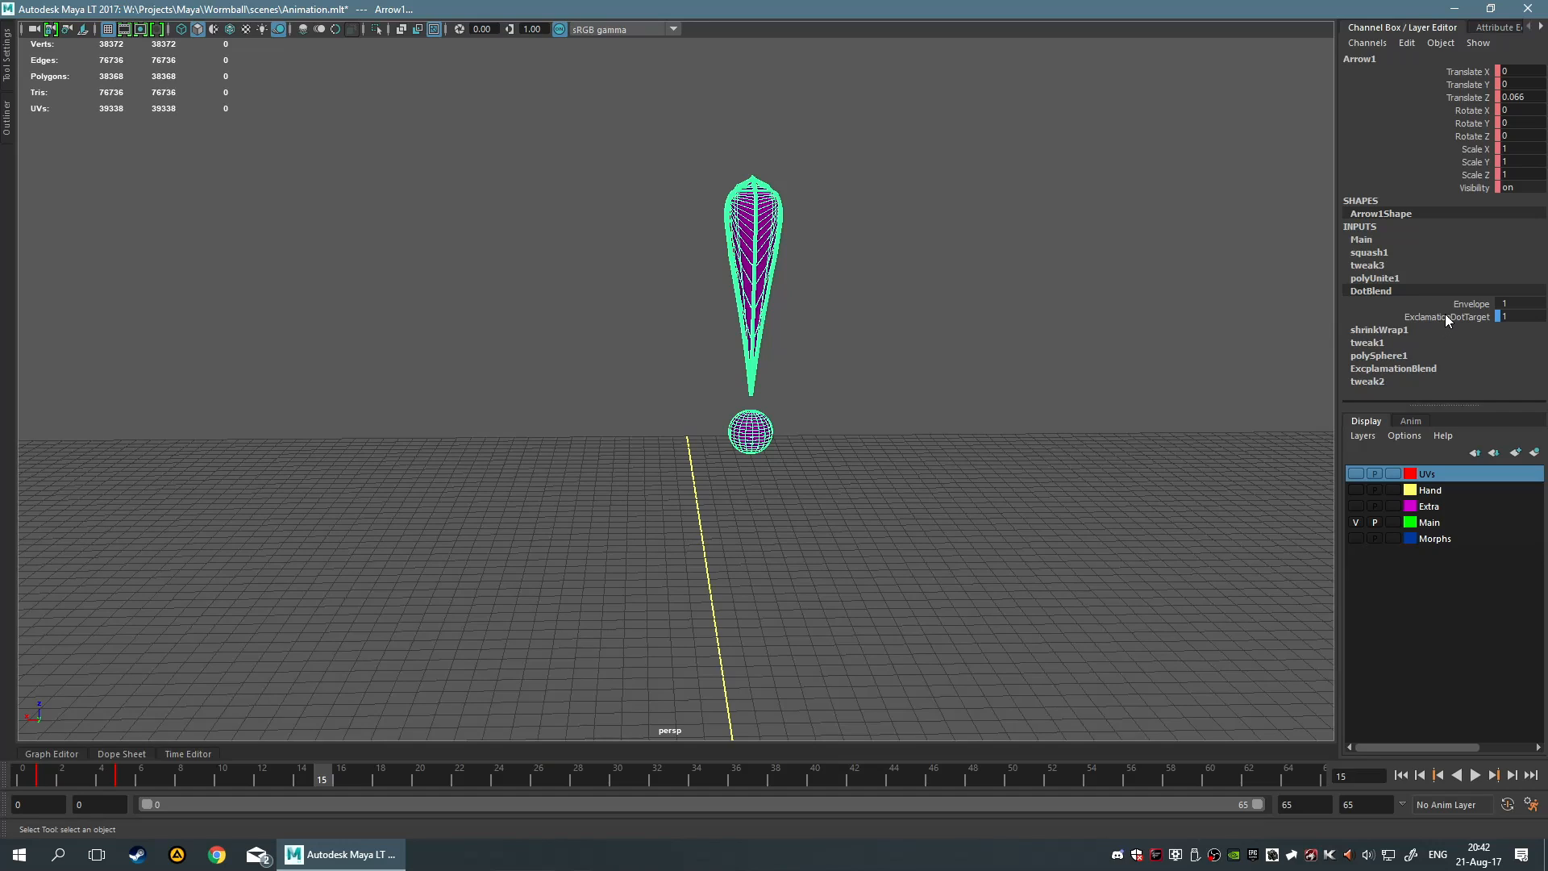
right_click_drag(755, 400, 766, 461, "alt")
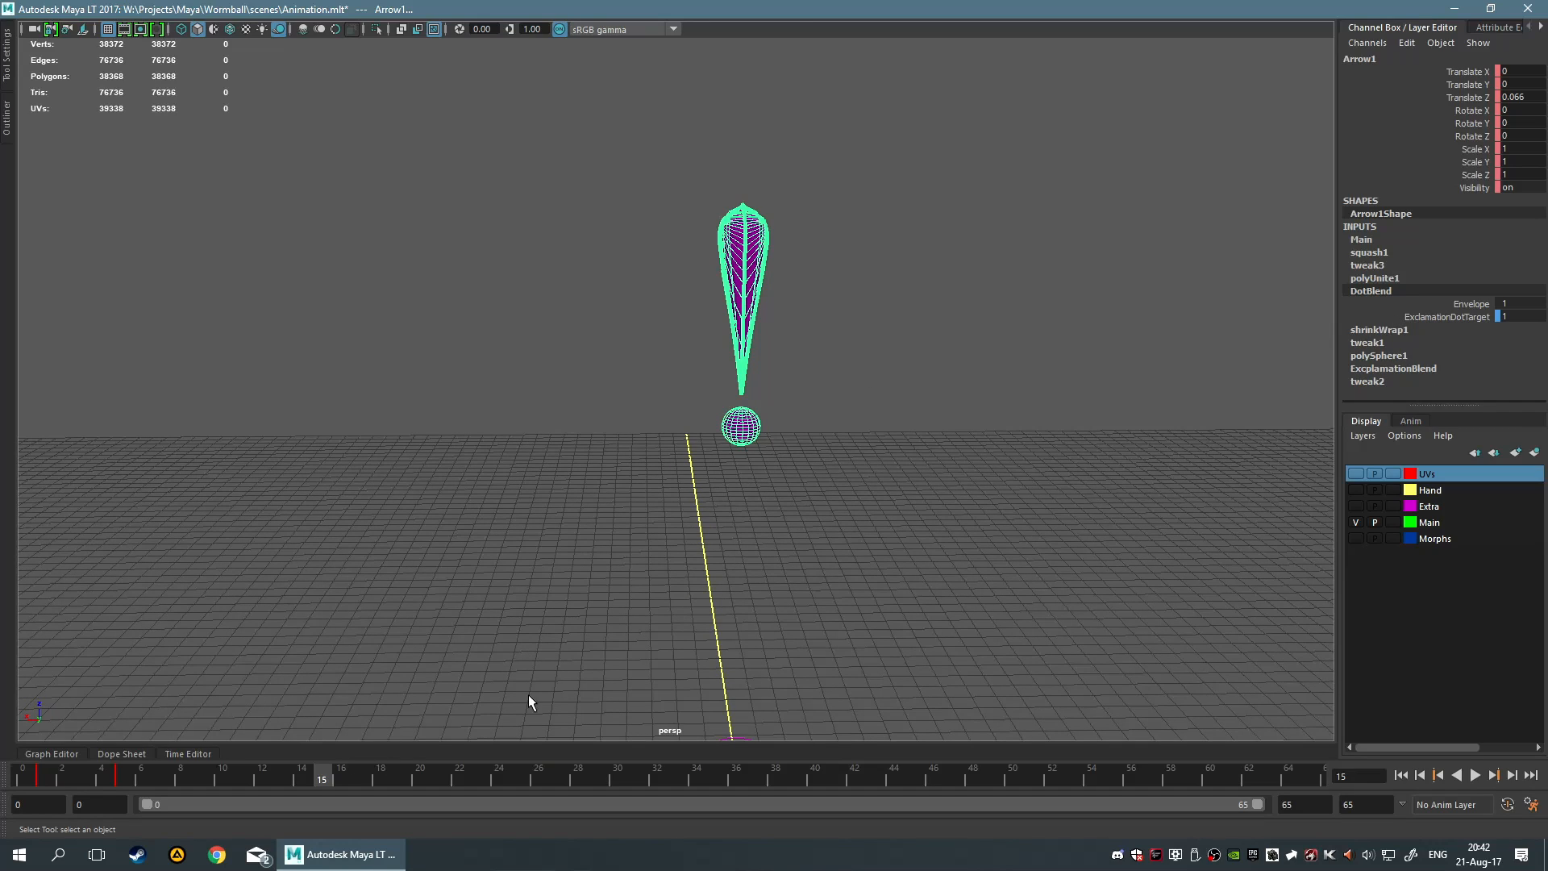
left_click(1401, 373)
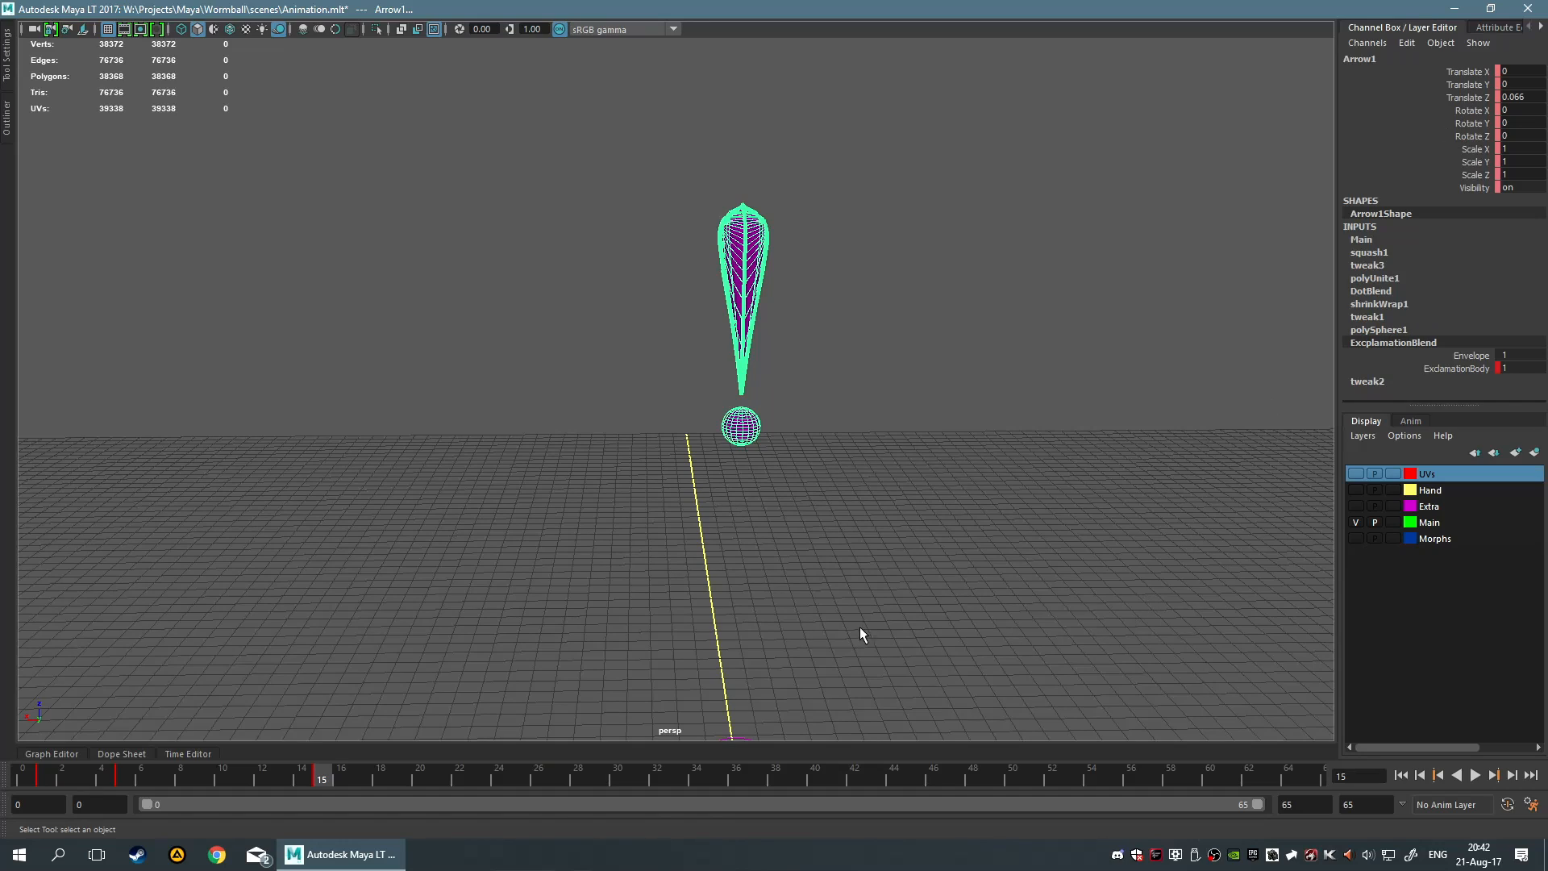
key("space")
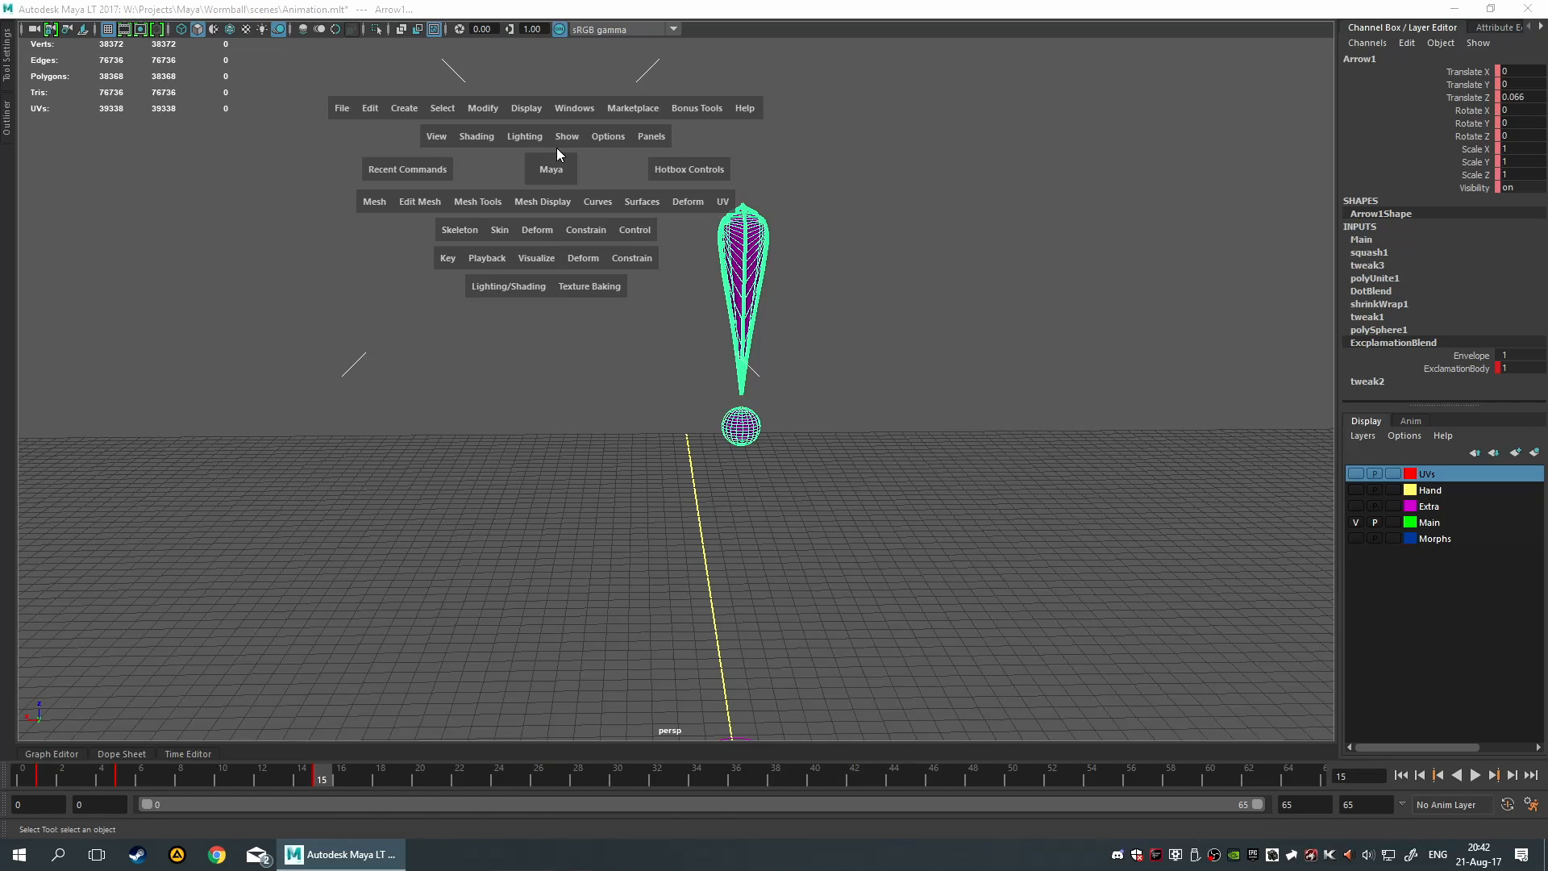
left_click(570, 107)
mouse_move(652, 184)
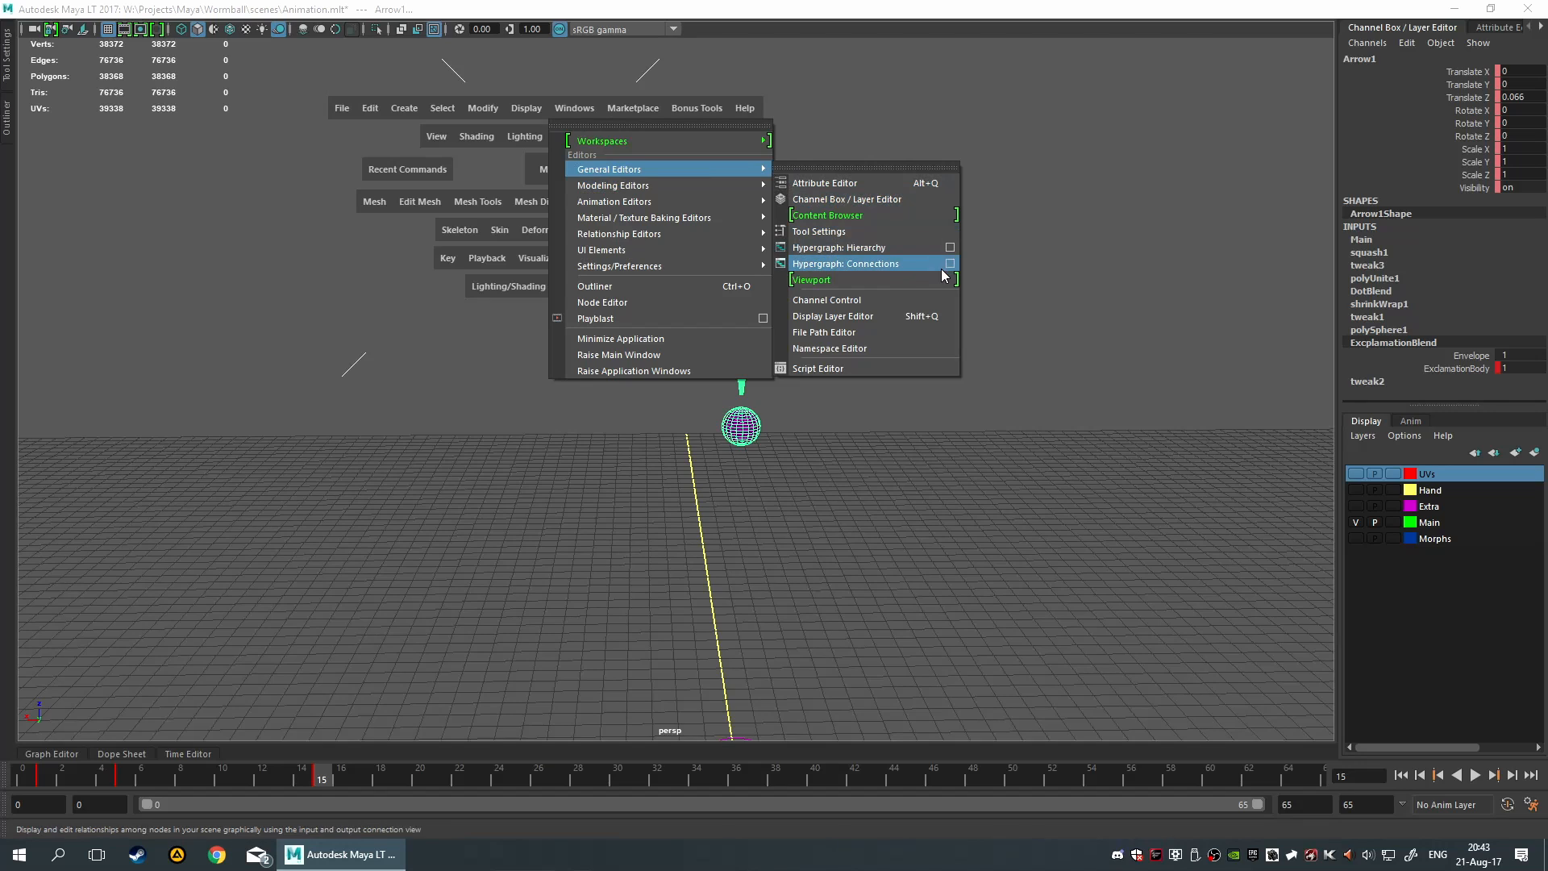
left_click(1023, 258)
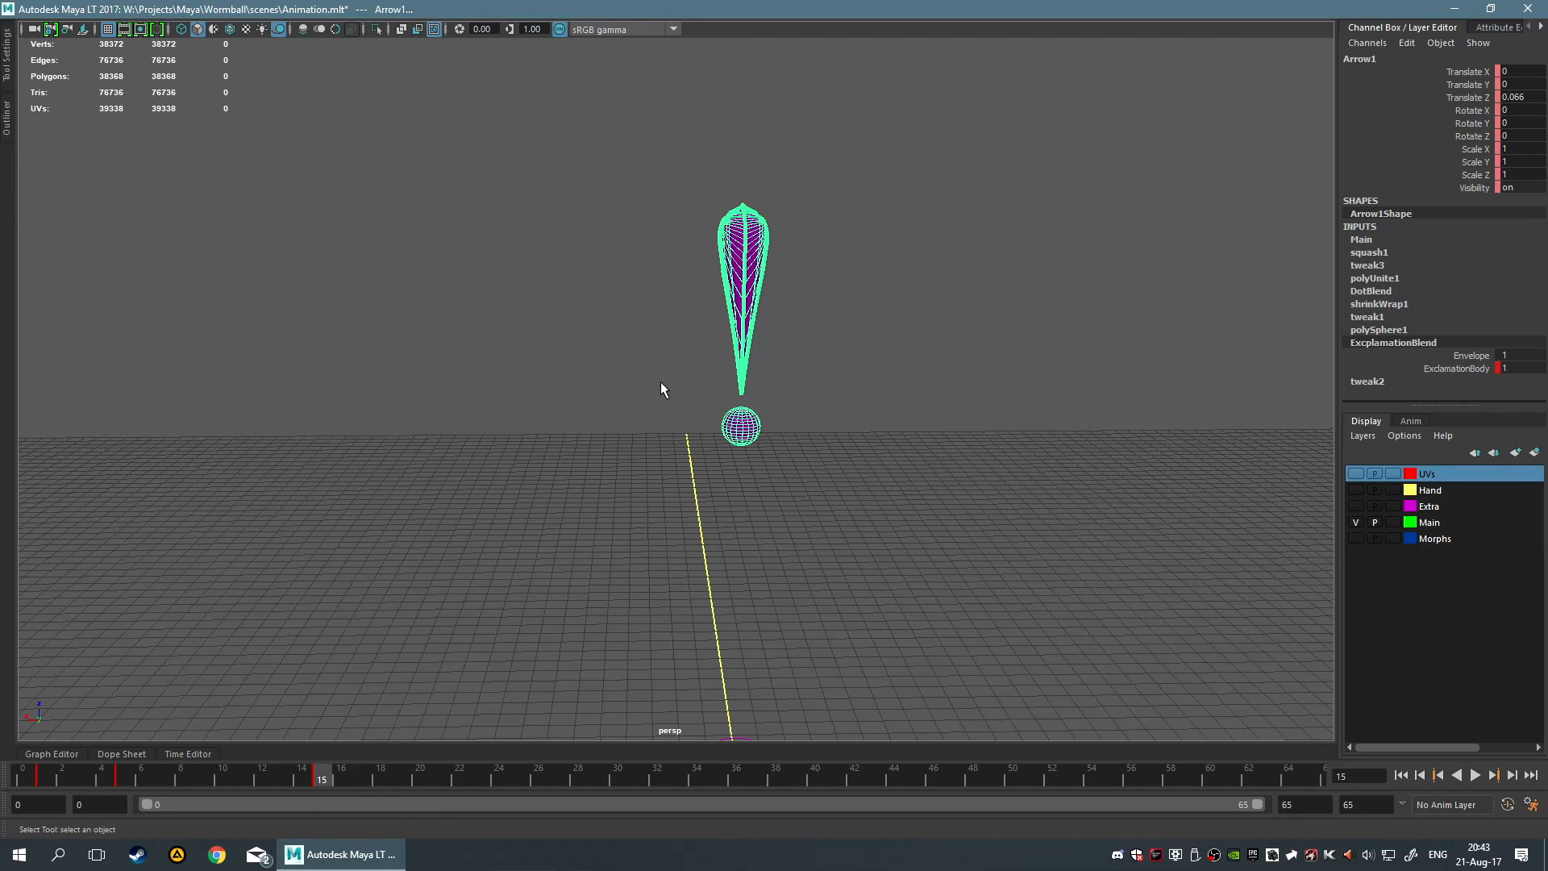
Expand the Graph Editor below the viewport, then play the morph animation briefly and stop it
left_click_drag(924, 560, 730, 501, "alt")
left_click(51, 754)
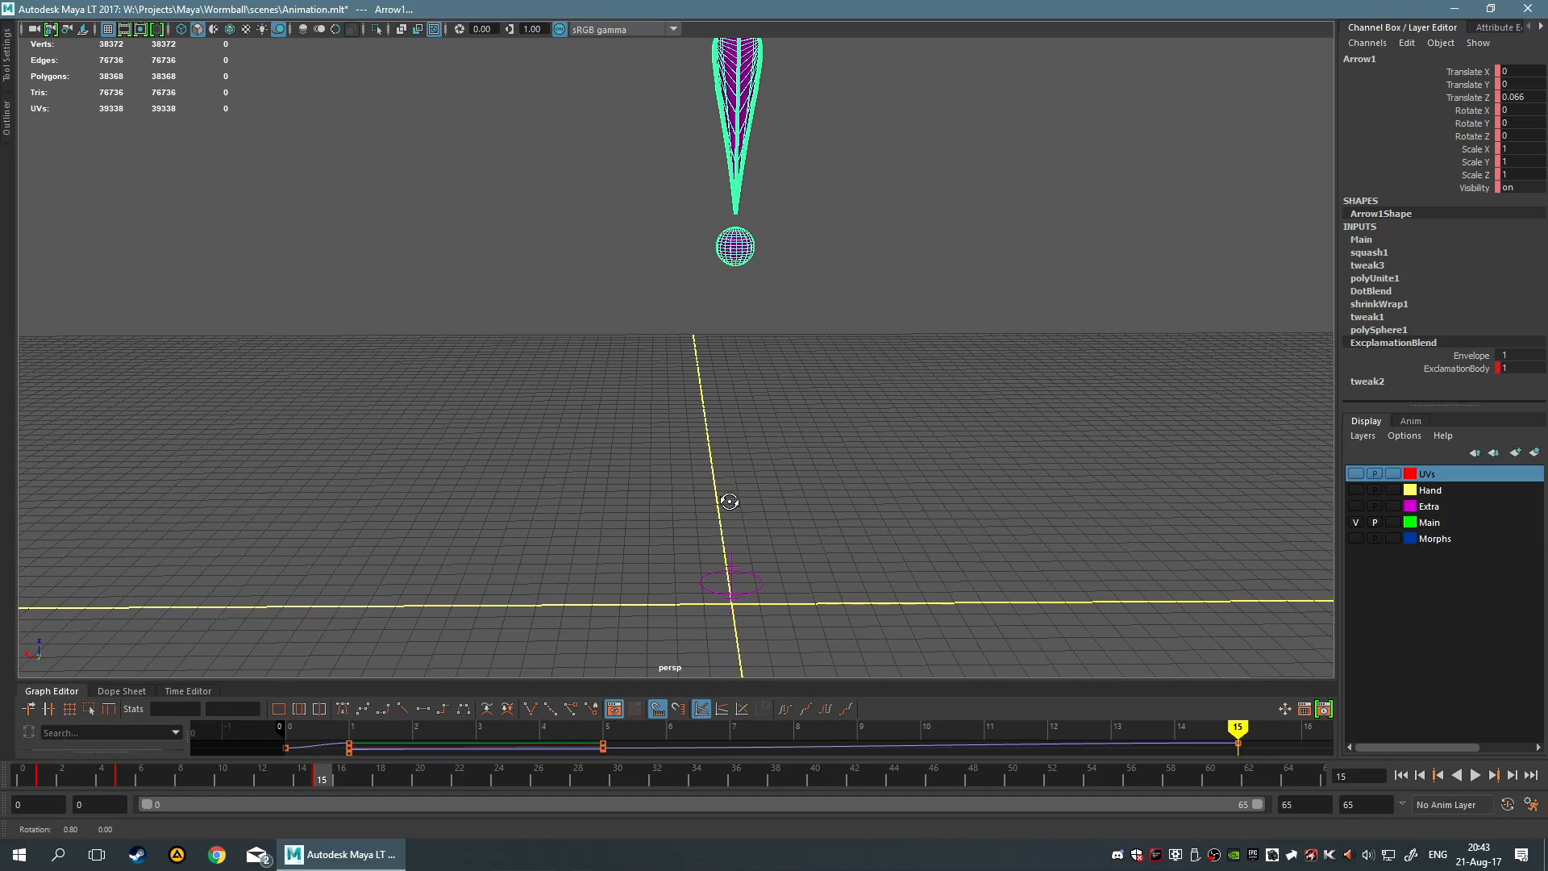
left_click_drag(626, 495, 688, 442, "alt")
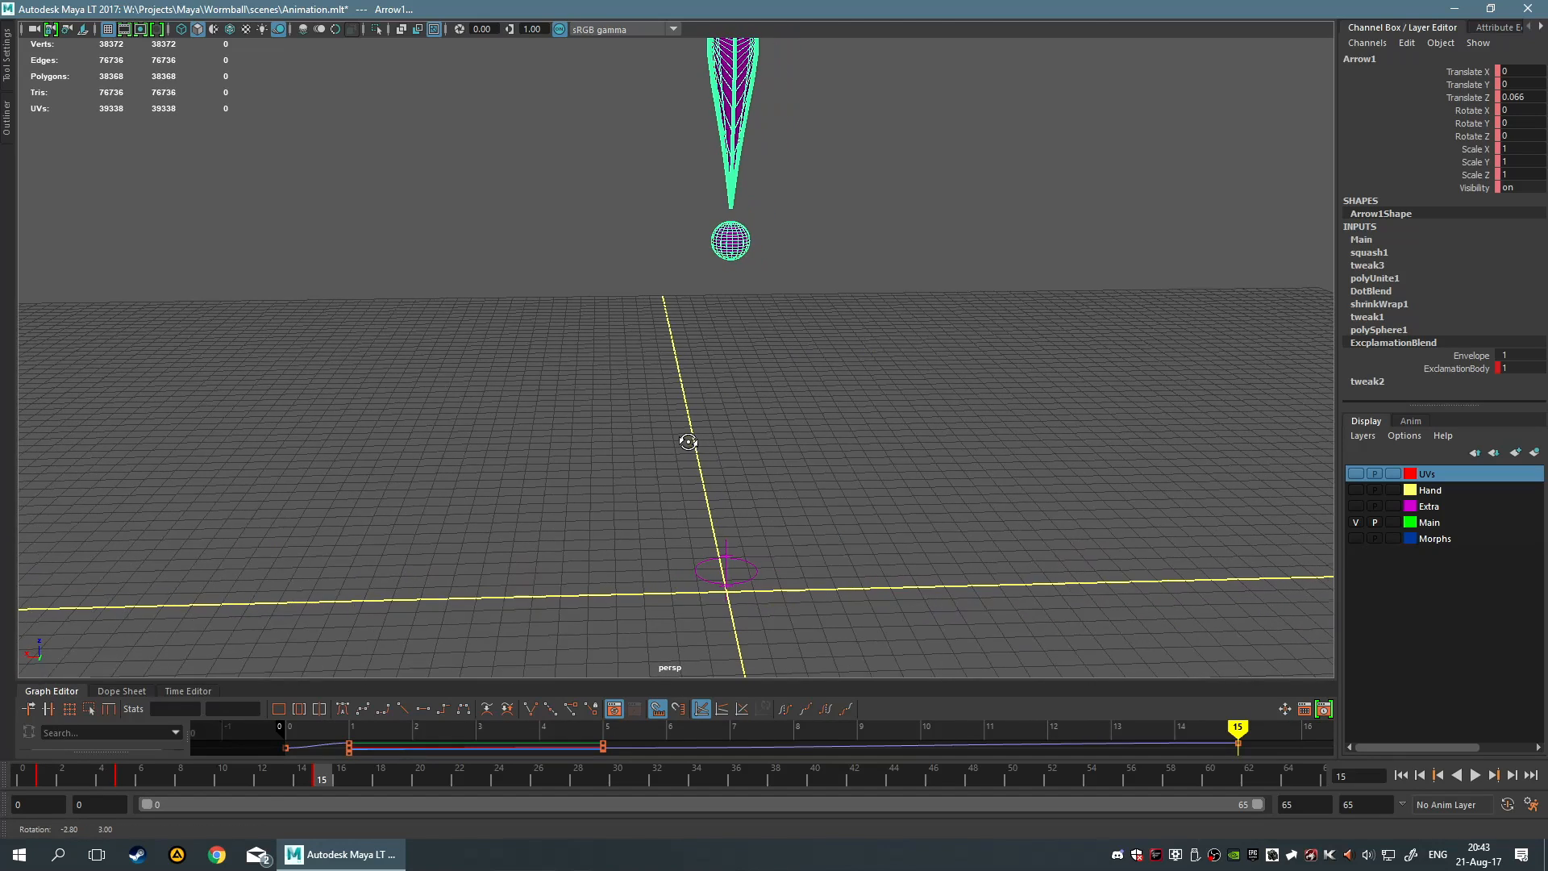
key("alt+v")
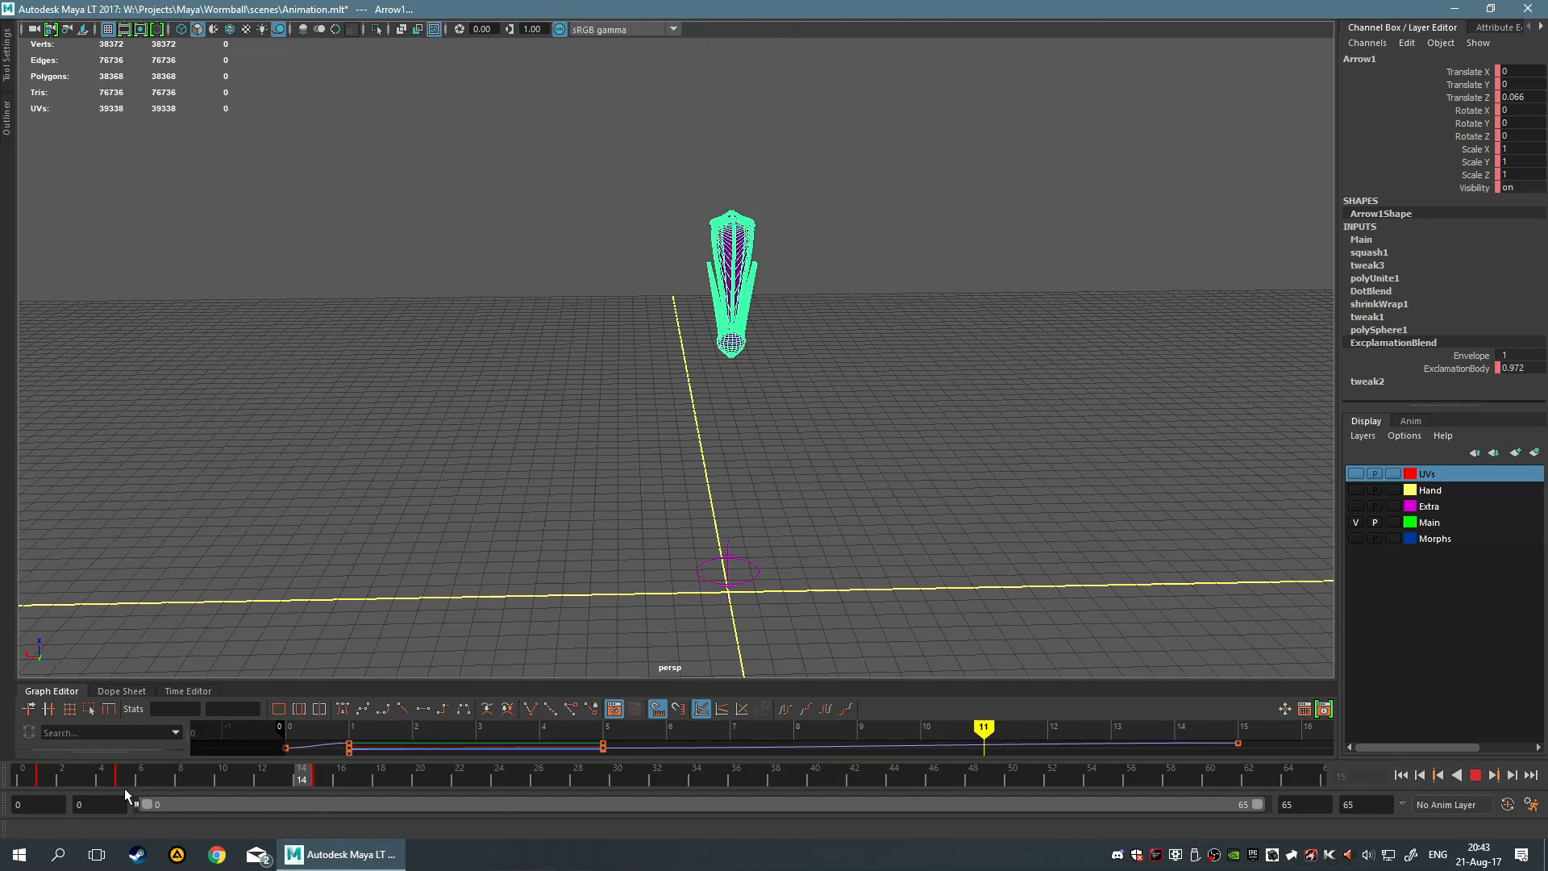
key("alt+v")
Return to frame 1, examine the arrow mesh's surface up close and clear the selection
scroll(466, 331, "down", 3)
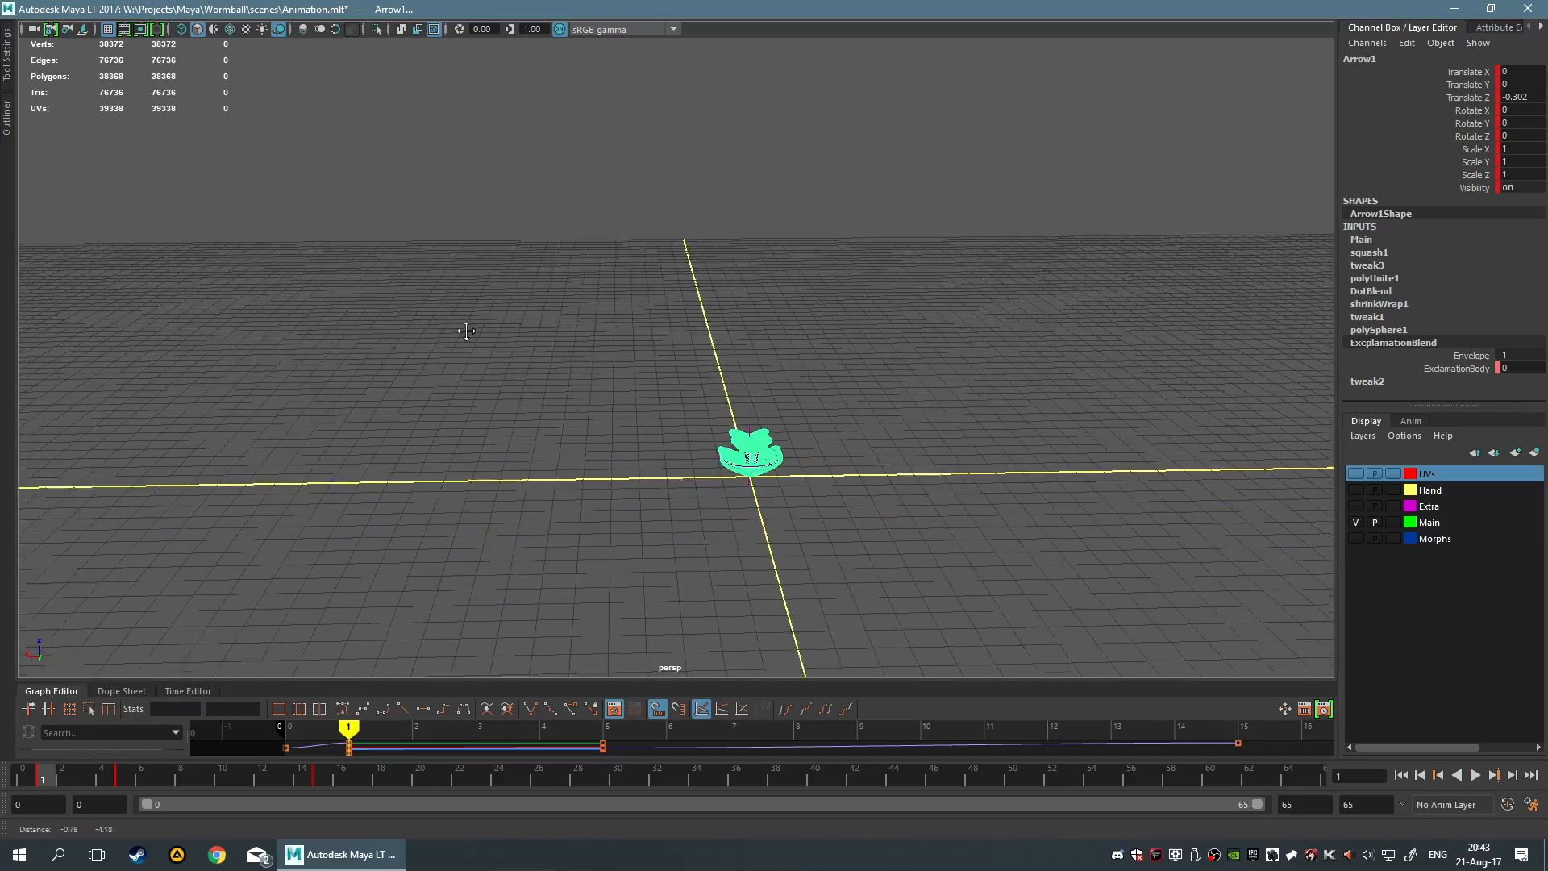
right_click_drag(466, 330, 923, 390, "alt")
middle_click_drag(923, 390, 799, 316, "alt")
right_click_drag(661, 283, 979, 507, "alt")
middle_click_drag(980, 508, 932, 472, "alt")
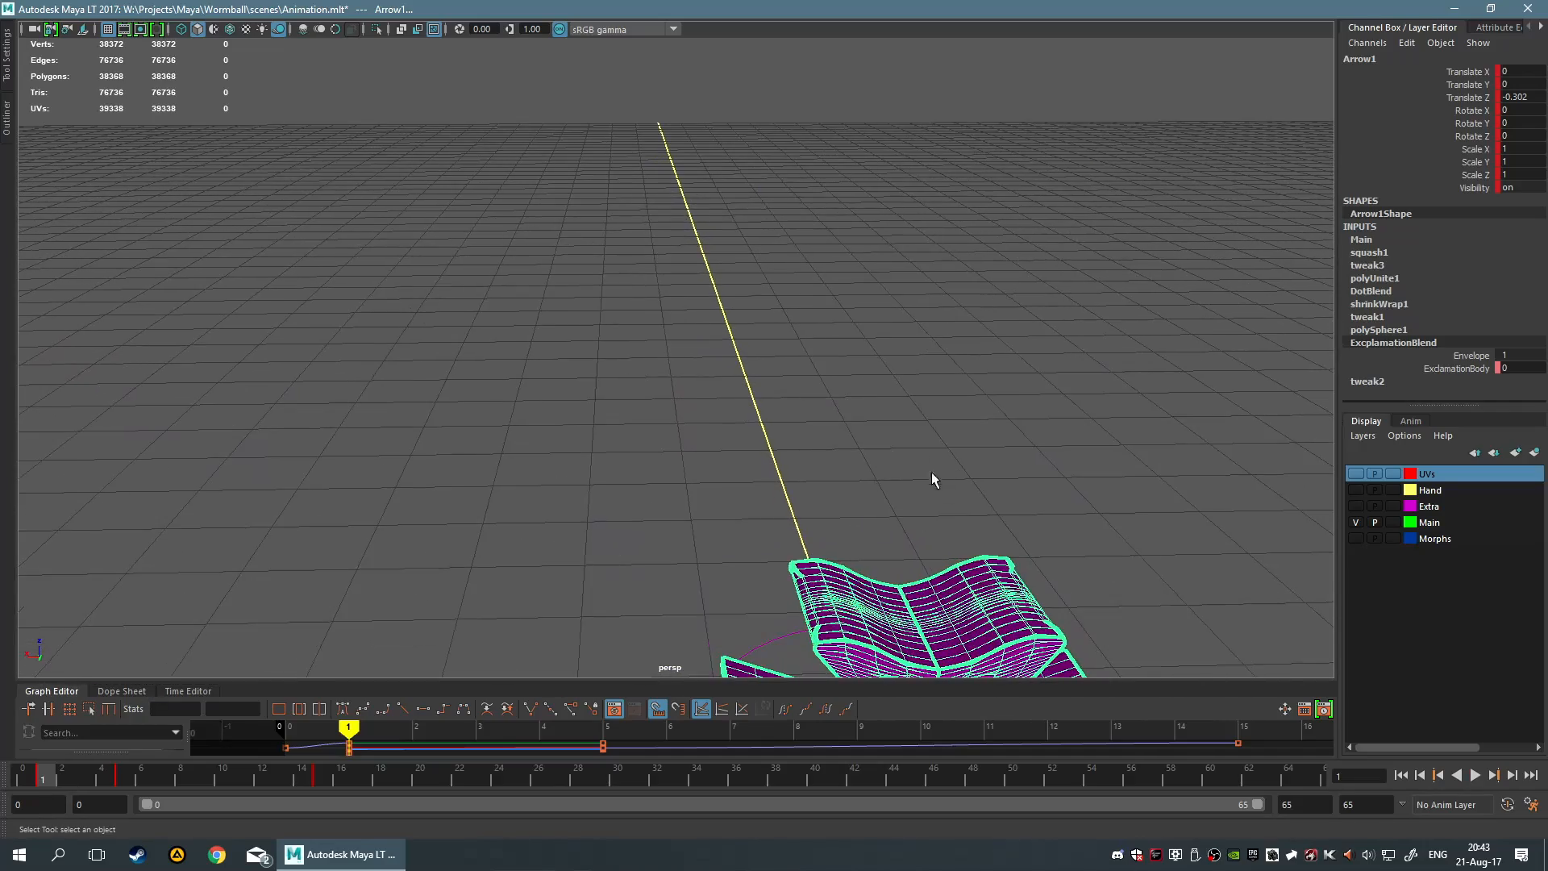
left_click_drag(931, 480, 899, 538, "alt")
middle_click_drag(960, 597, 699, 254, "alt")
scroll(699, 254, "up", 5)
mouse_move(791, 272)
left_mouse_down("alt")
mouse_move(802, 252)
mouse_move(790, 281)
left_mouse_up("alt")
left_click(789, 281)
scroll(1048, 376, "down", 5)
left_click(1048, 376)
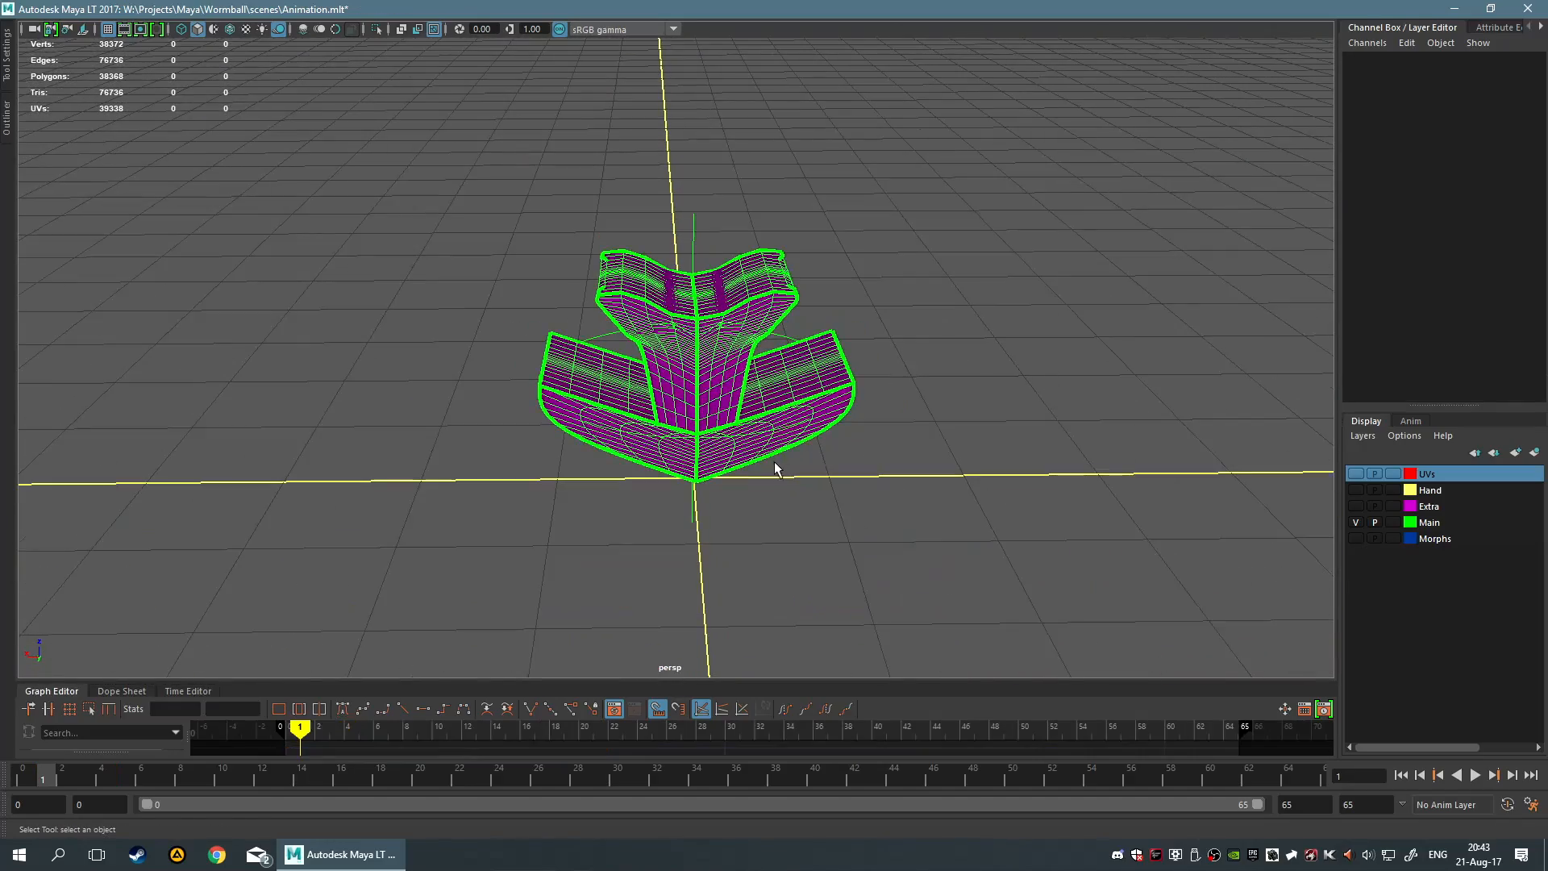
Select the Arrow1 mesh again, inspect it from the front and advance the animation to frame 5
left_click(708, 420)
left_click_drag(709, 417, 798, 371, "alt")
scroll(806, 378, "up", 5)
left_click_drag(919, 403, 613, 355, "alt")
scroll(968, 381, "down", 5)
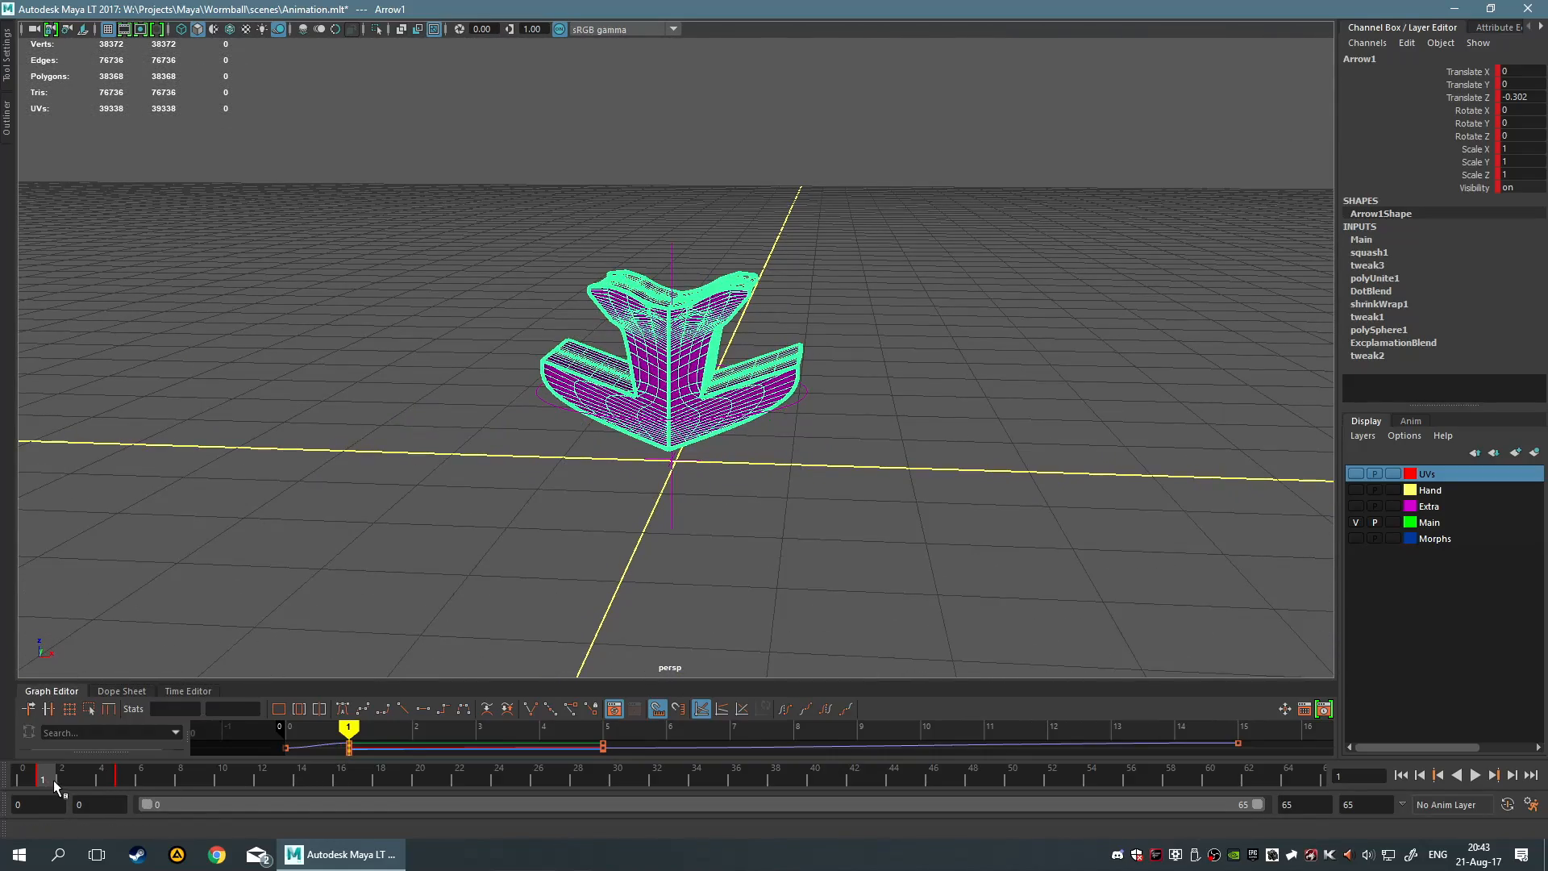
left_click_drag(53, 780, 129, 781)
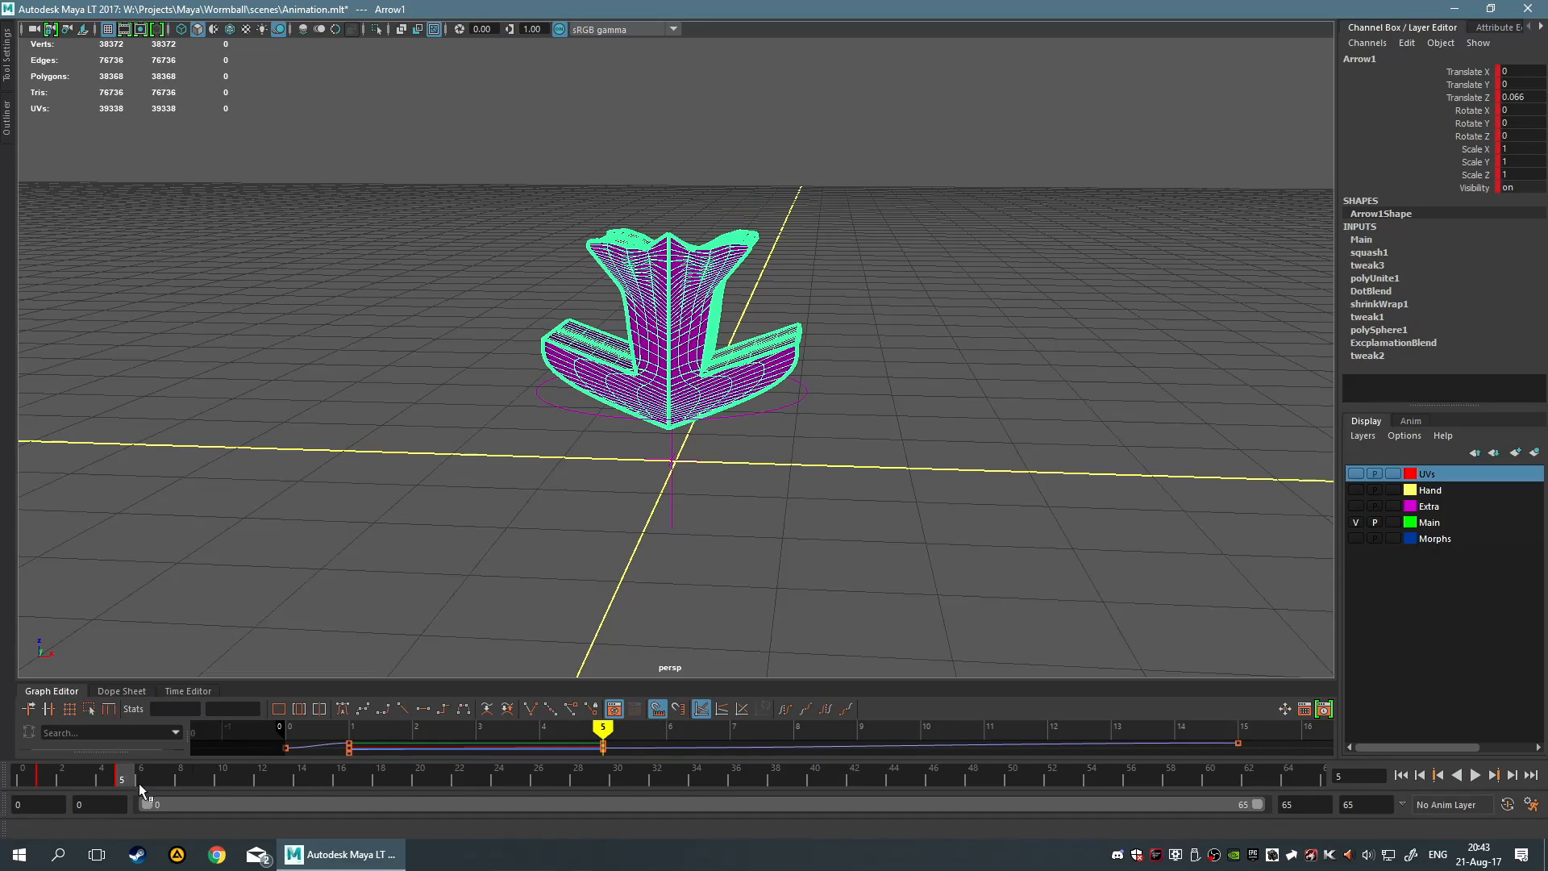
Switch Arrow1 to vertex selection and select the vertices around the central peak on the upper part of its front
scroll(647, 528, "up", 5)
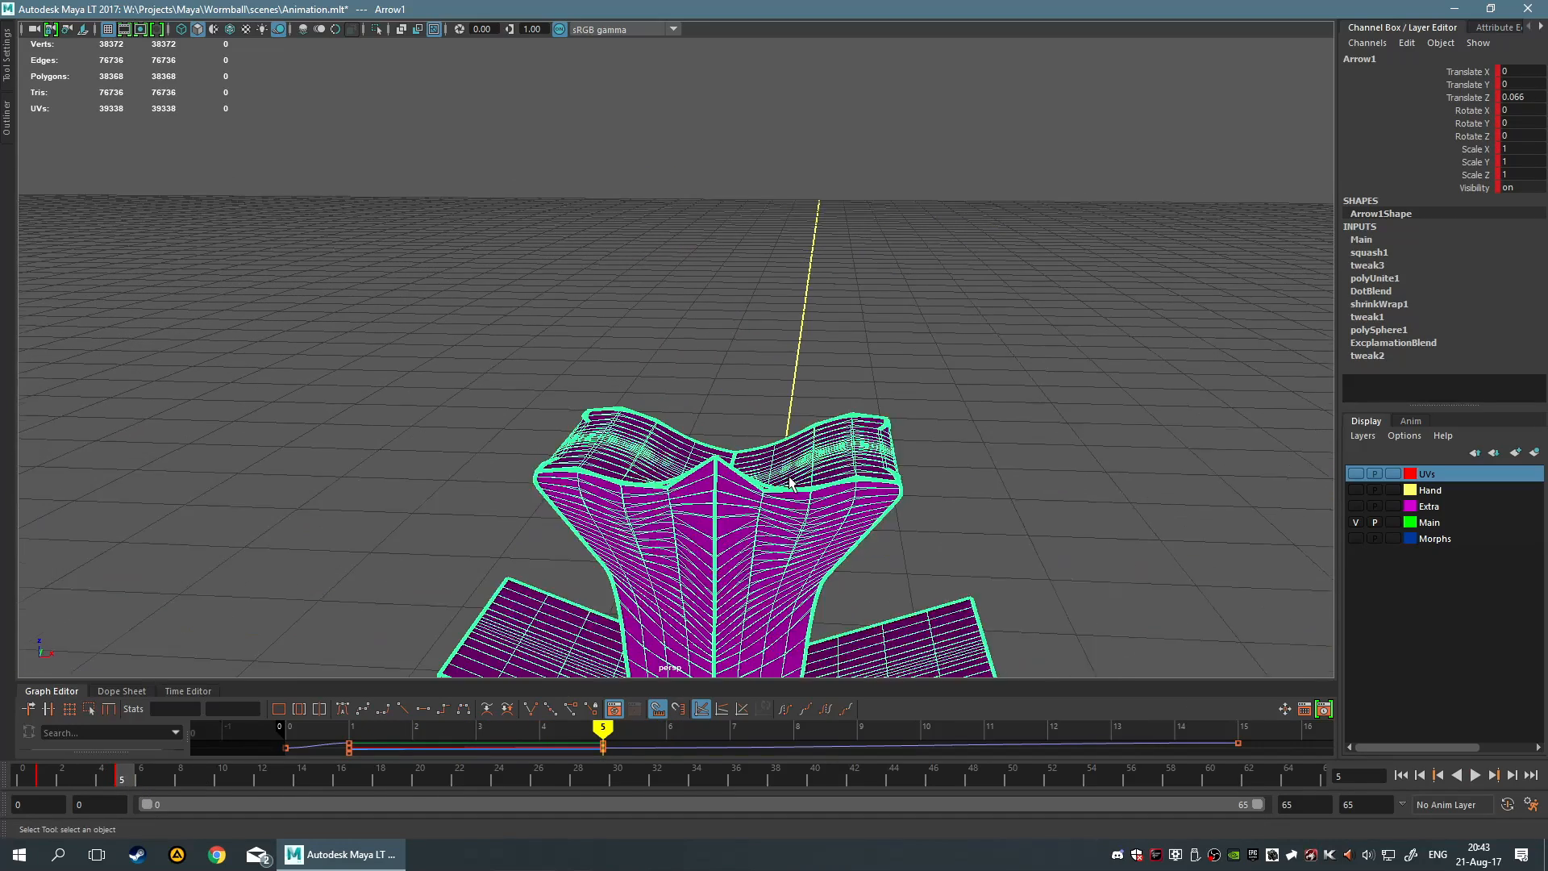
key("F9")
right_click_drag(689, 361, 949, 352, "alt")
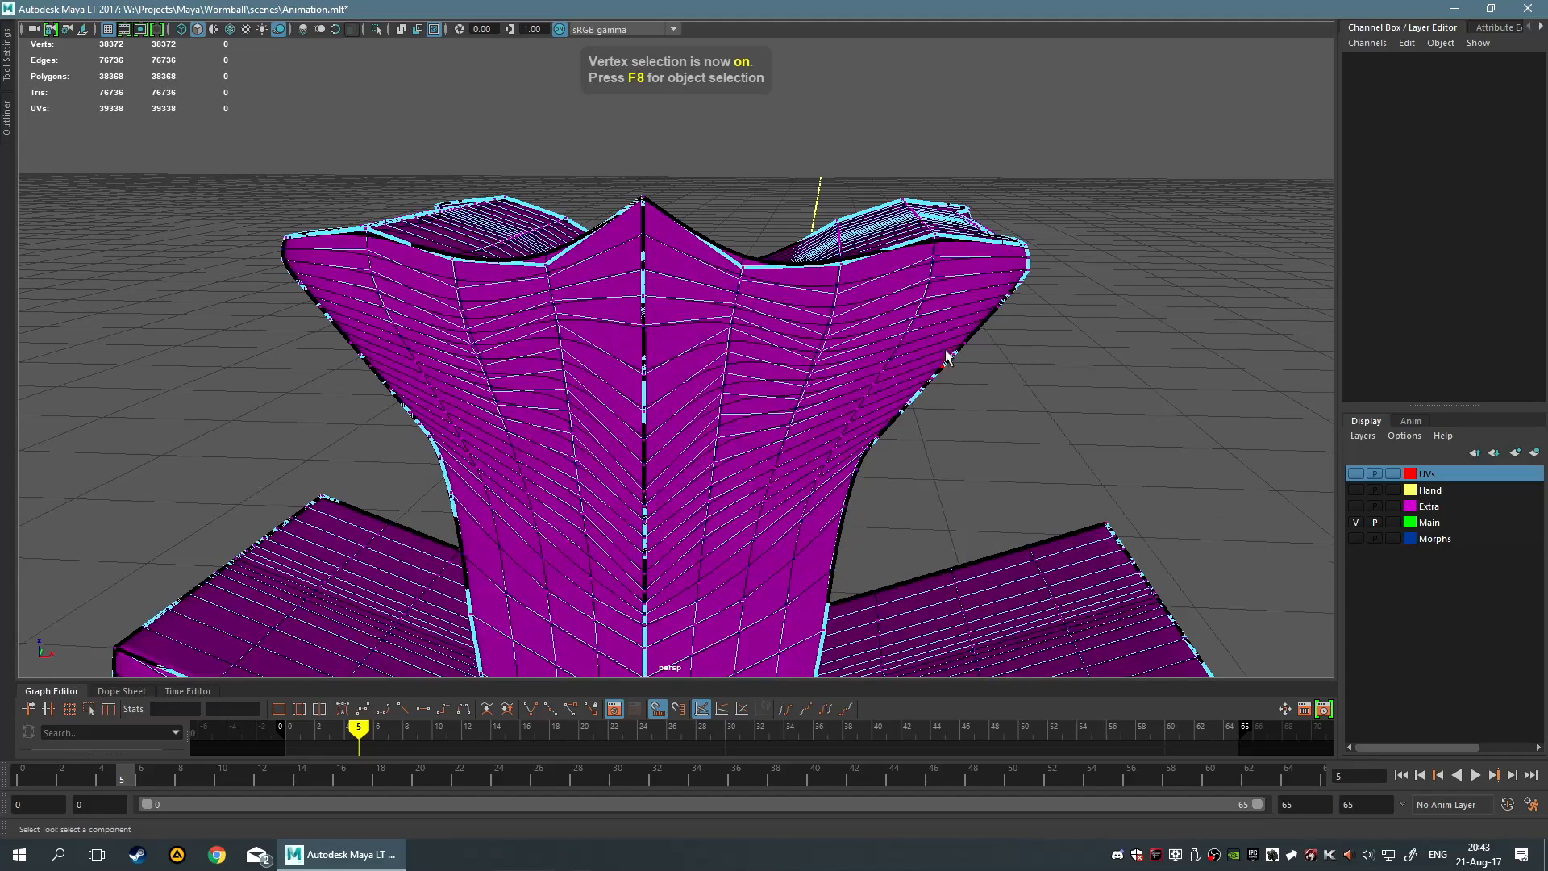
left_click_drag(691, 213, 740, 216, "alt")
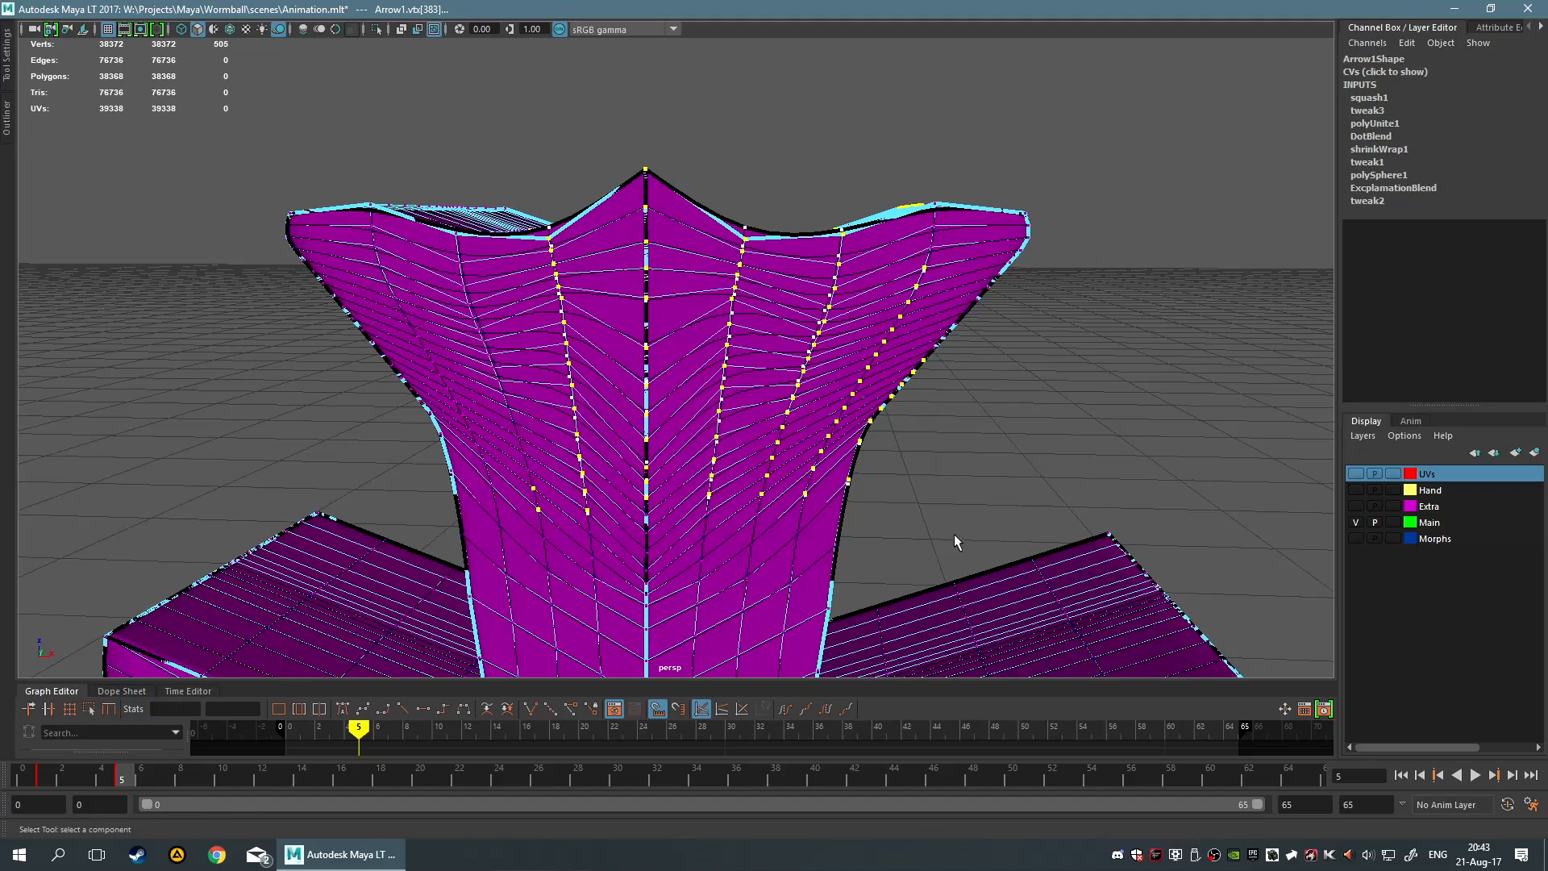
left_click_drag(953, 539, 1080, 403, "alt")
left_click_drag(587, 149, 816, 366)
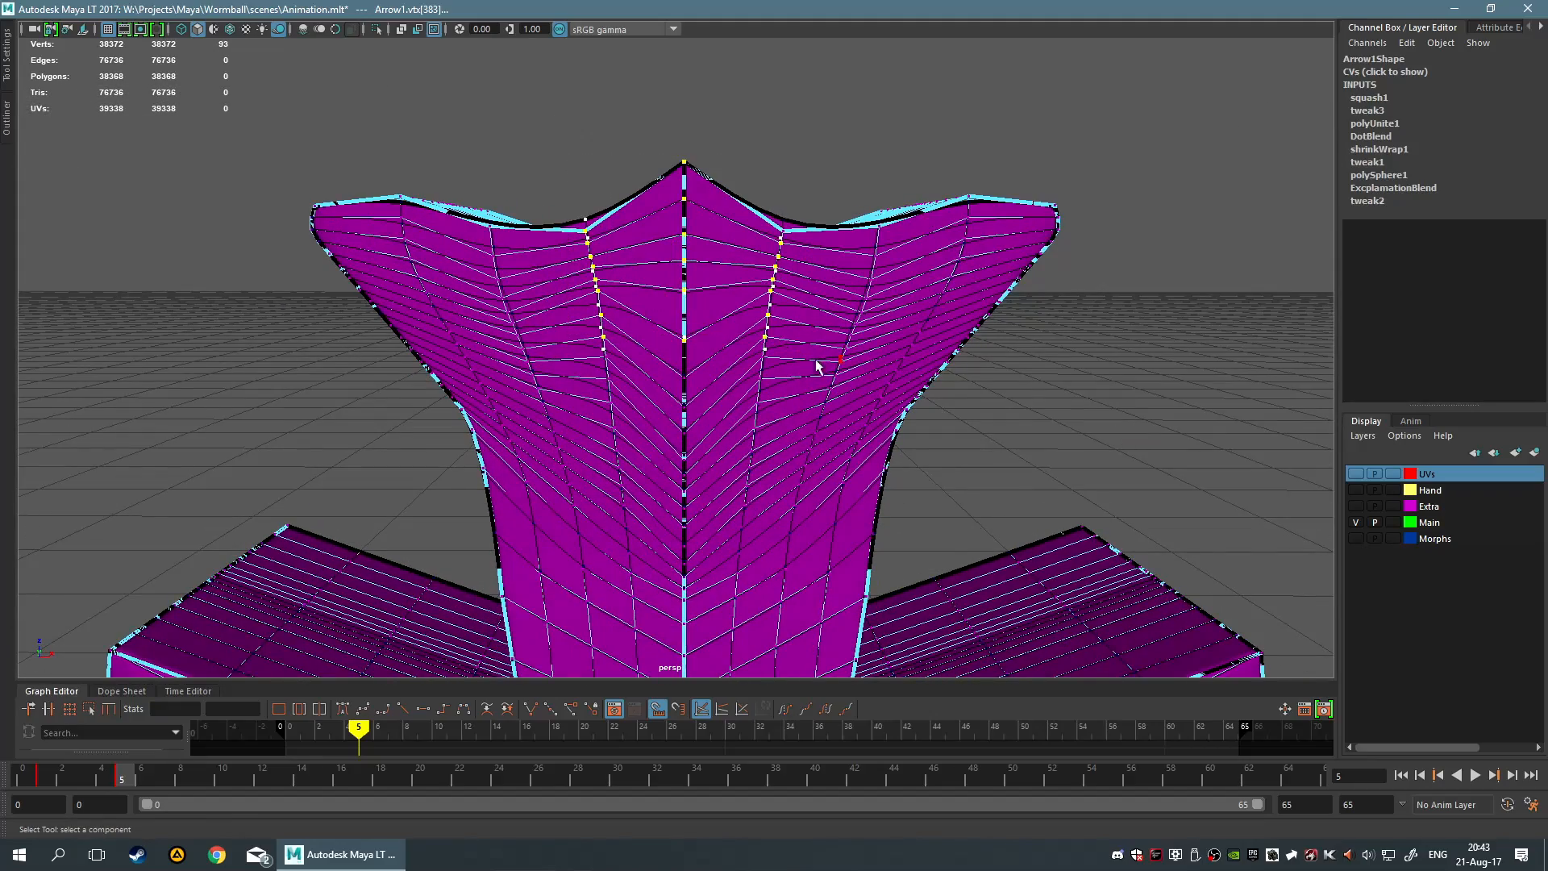
Clear the vertex selection on the arrow mesh and return to object selection
left_click(927, 89)
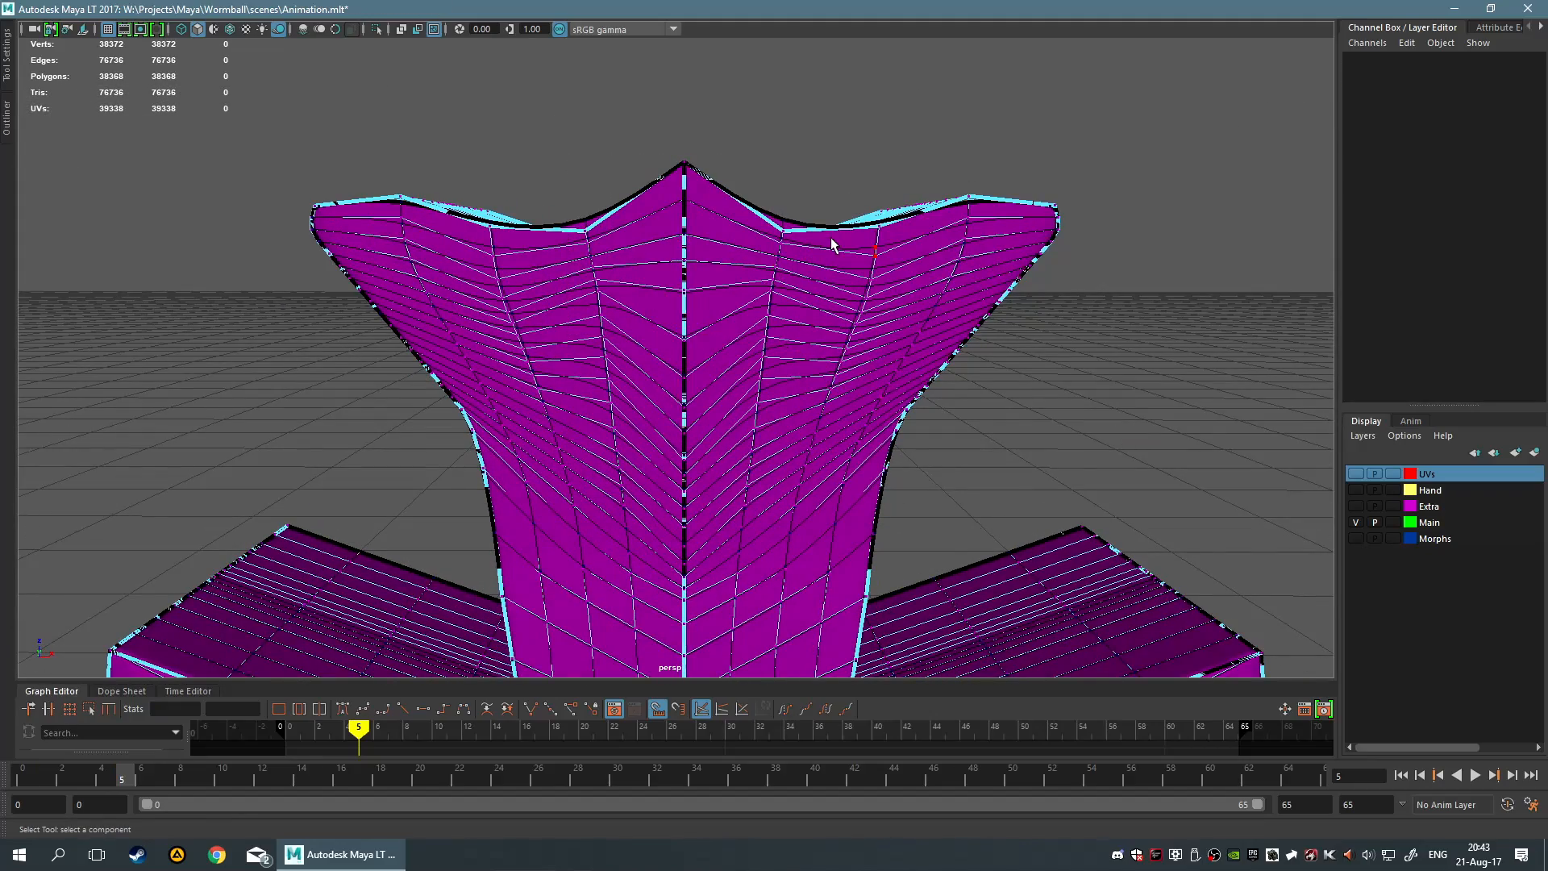
scroll(754, 355, "down", 5)
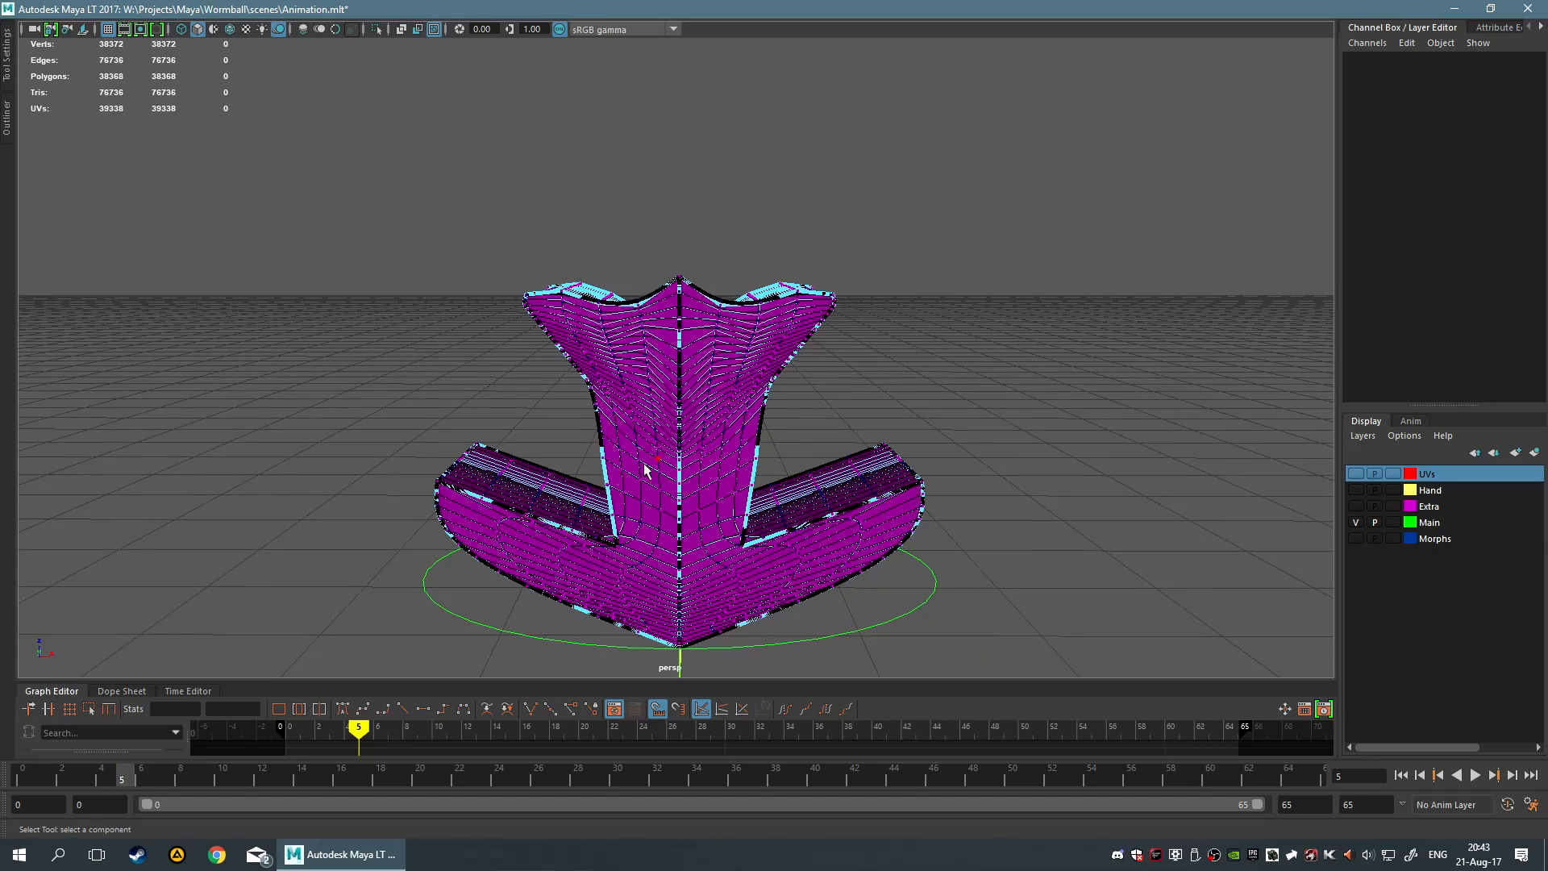
key("F8")
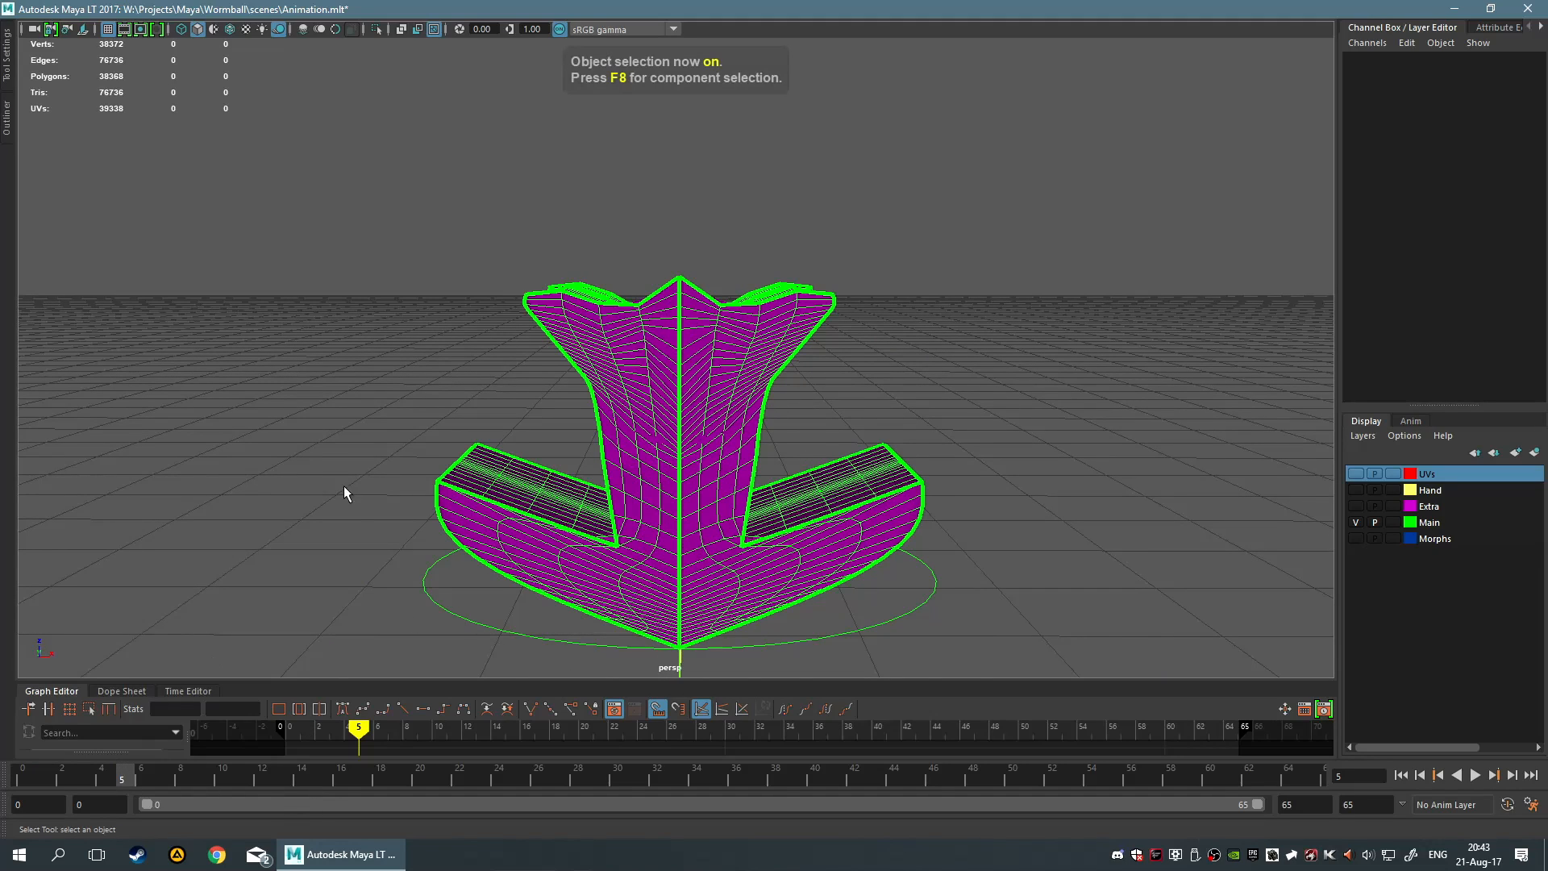
right_click(377, 298)
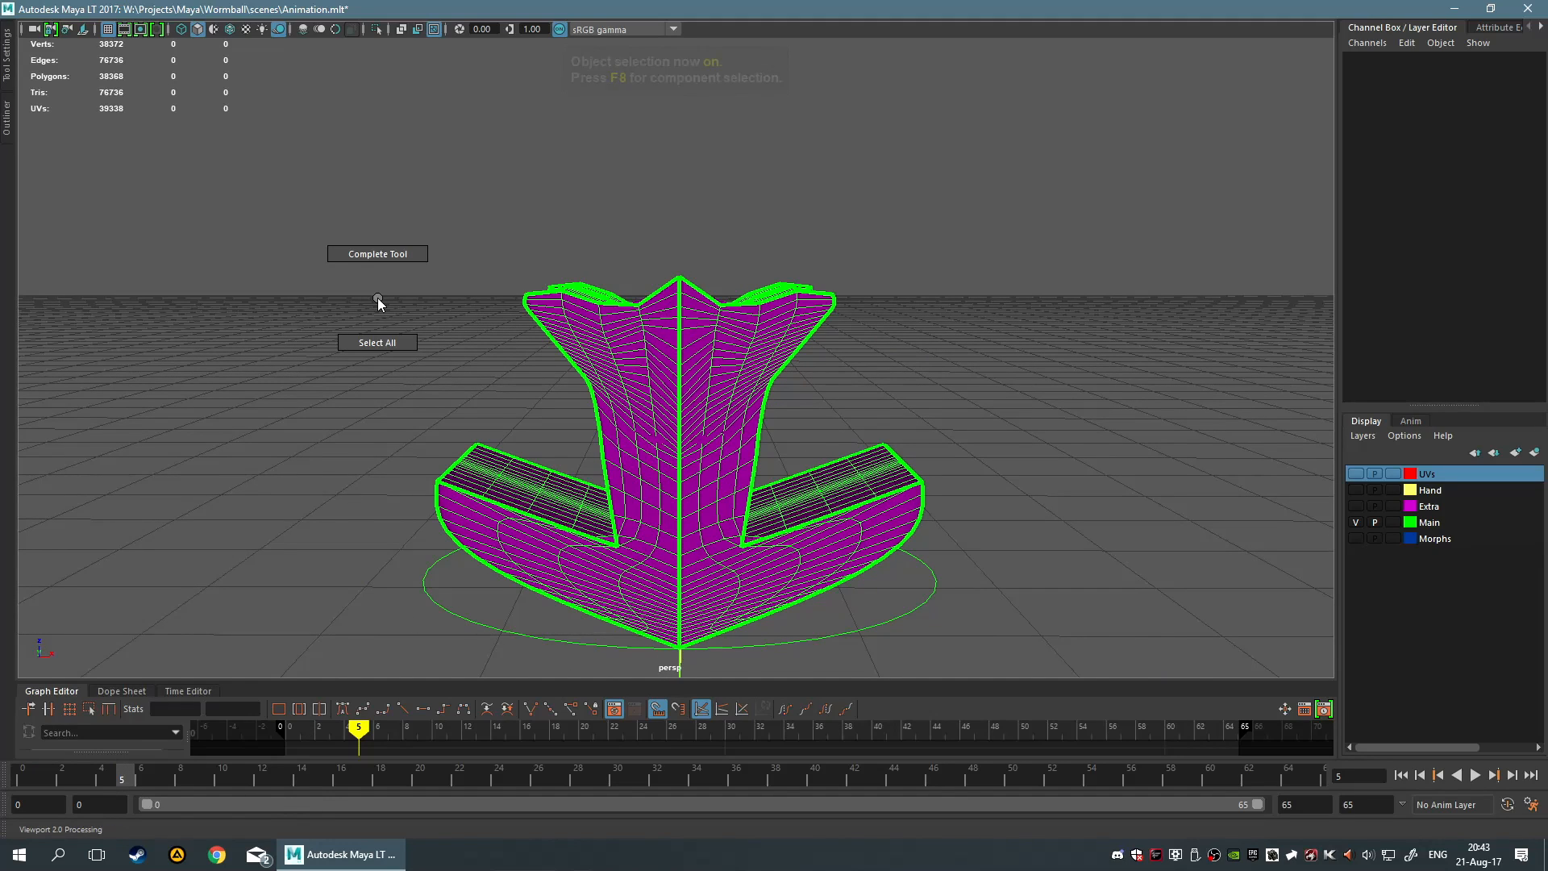
right_click(377, 298)
right_click(673, 375)
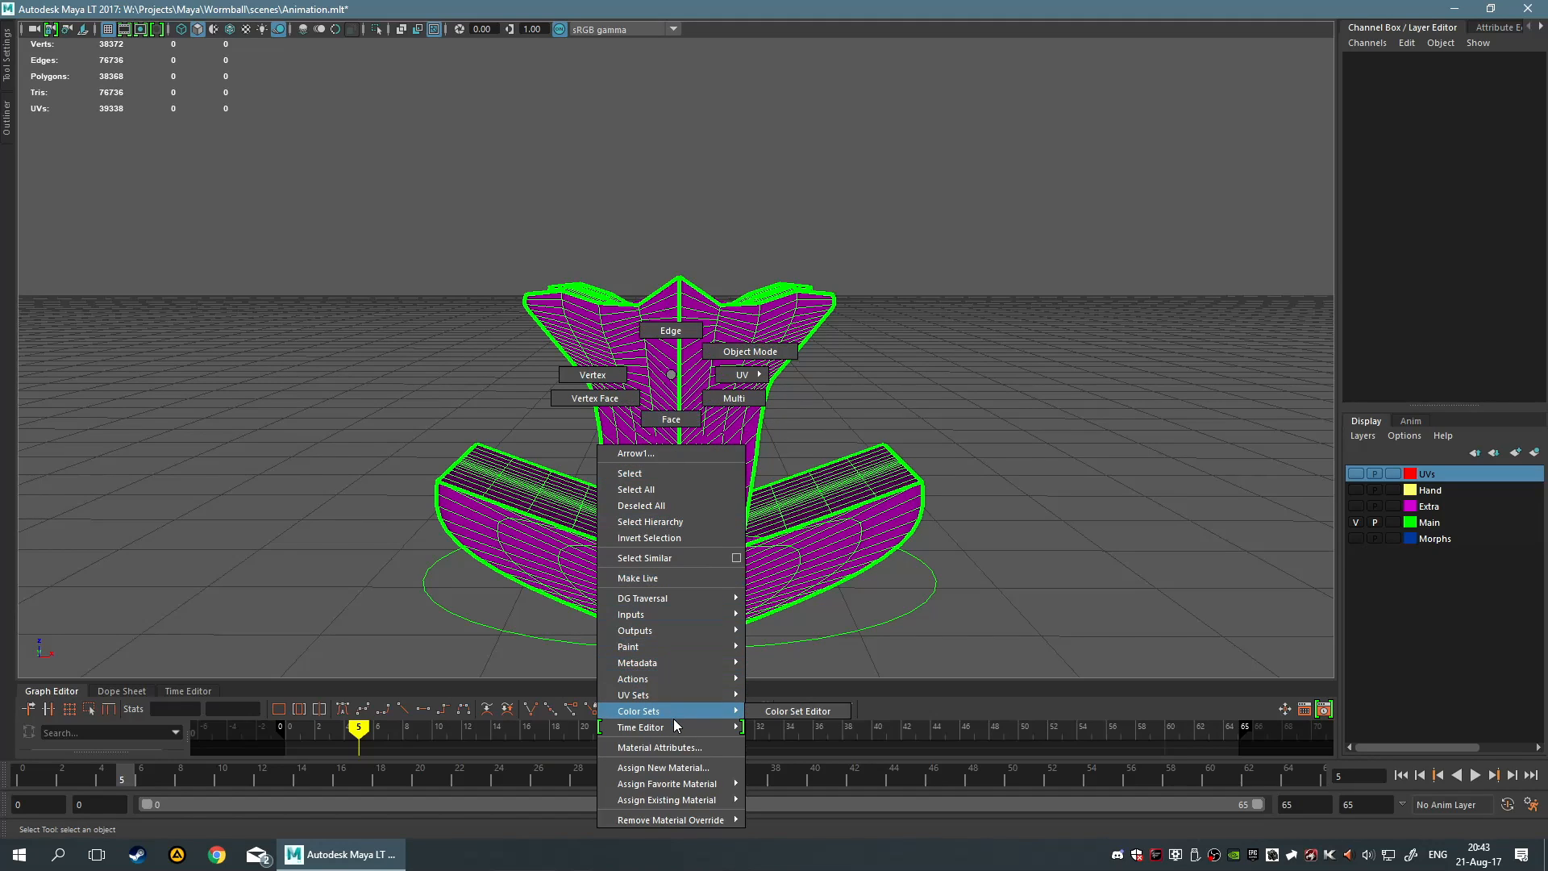
mouse_move(695, 671)
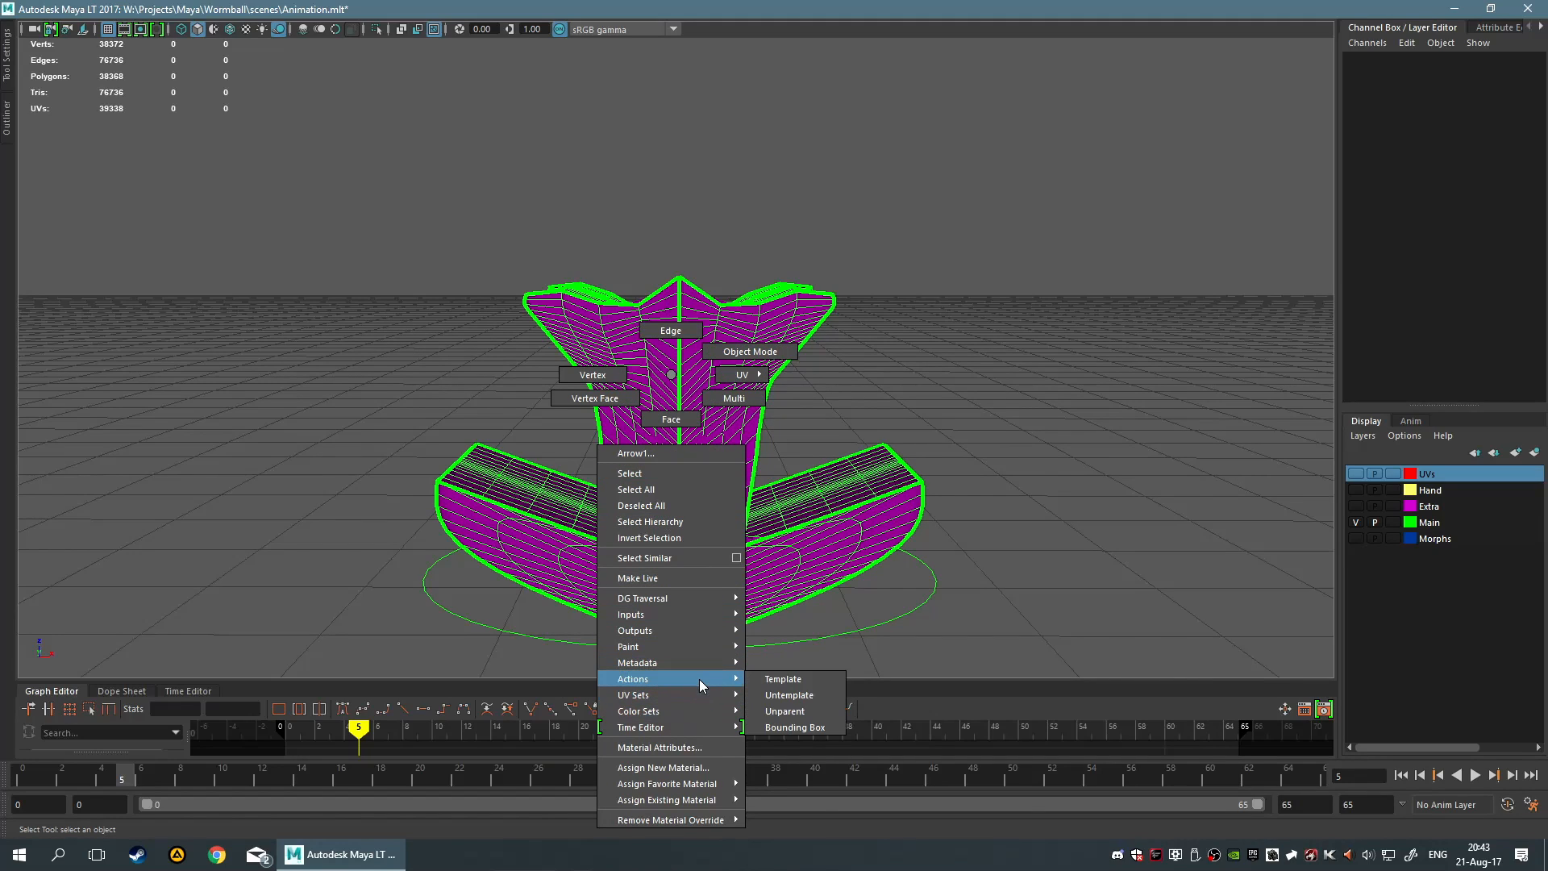
mouse_move(714, 714)
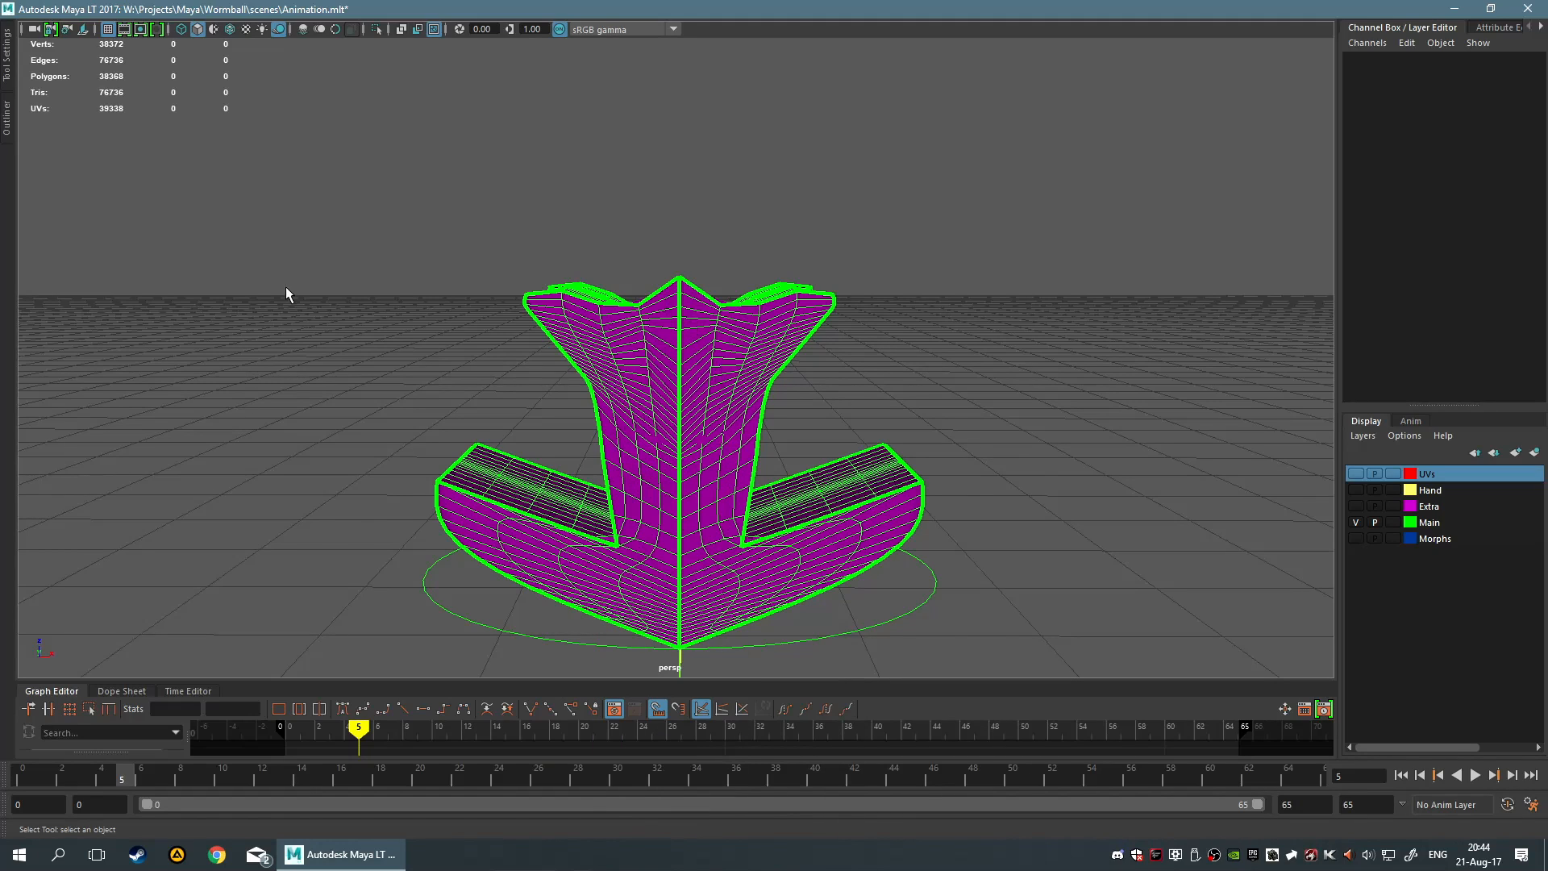
key("space")
left_click(144, 192)
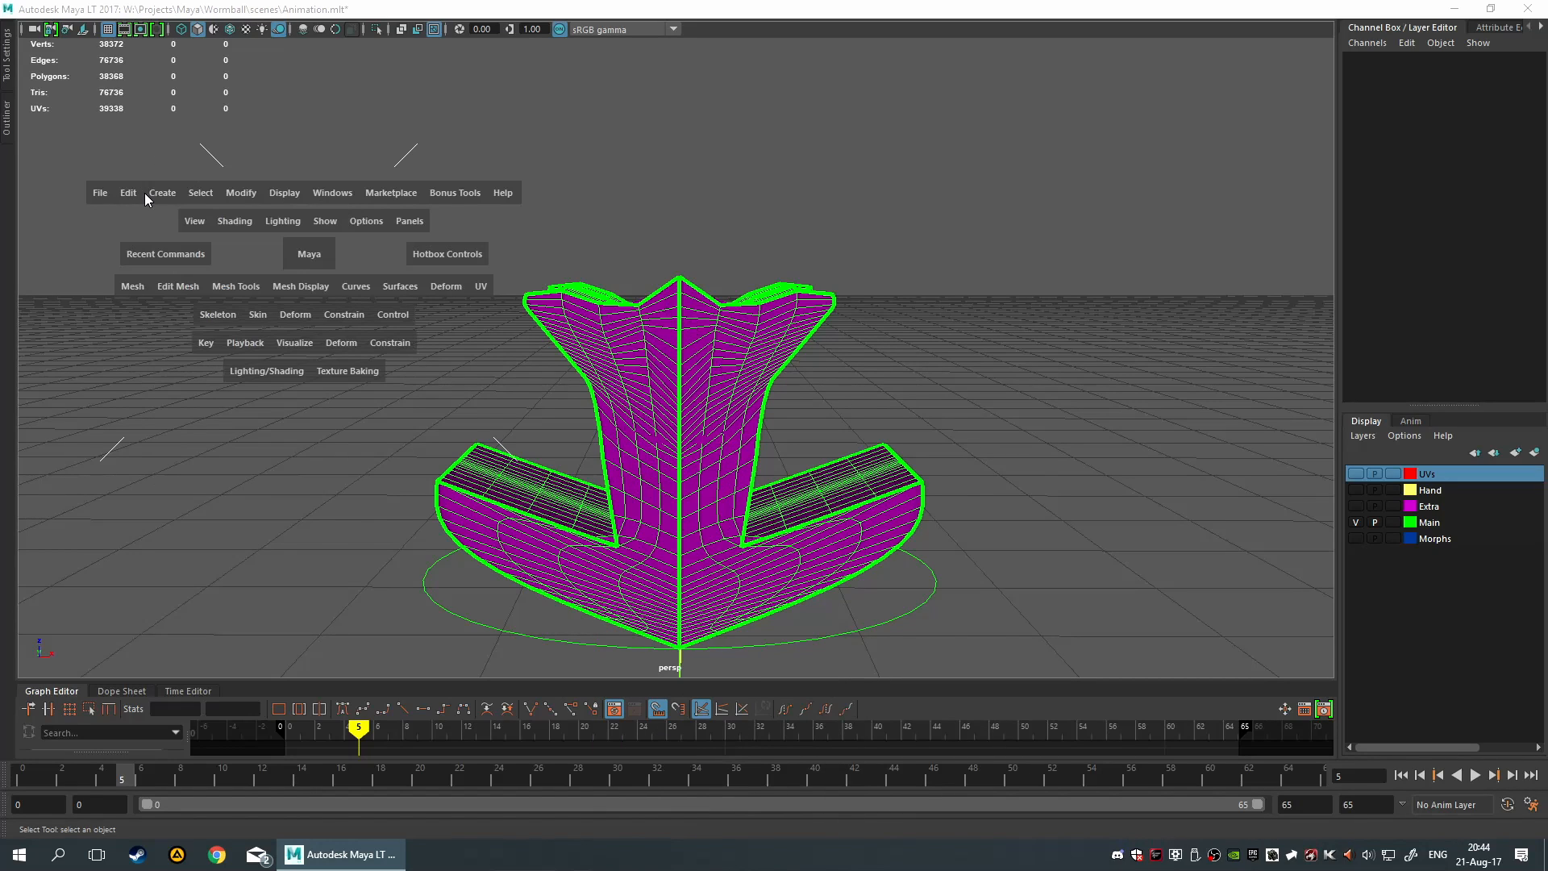
left_click(113, 192)
left_click(128, 194)
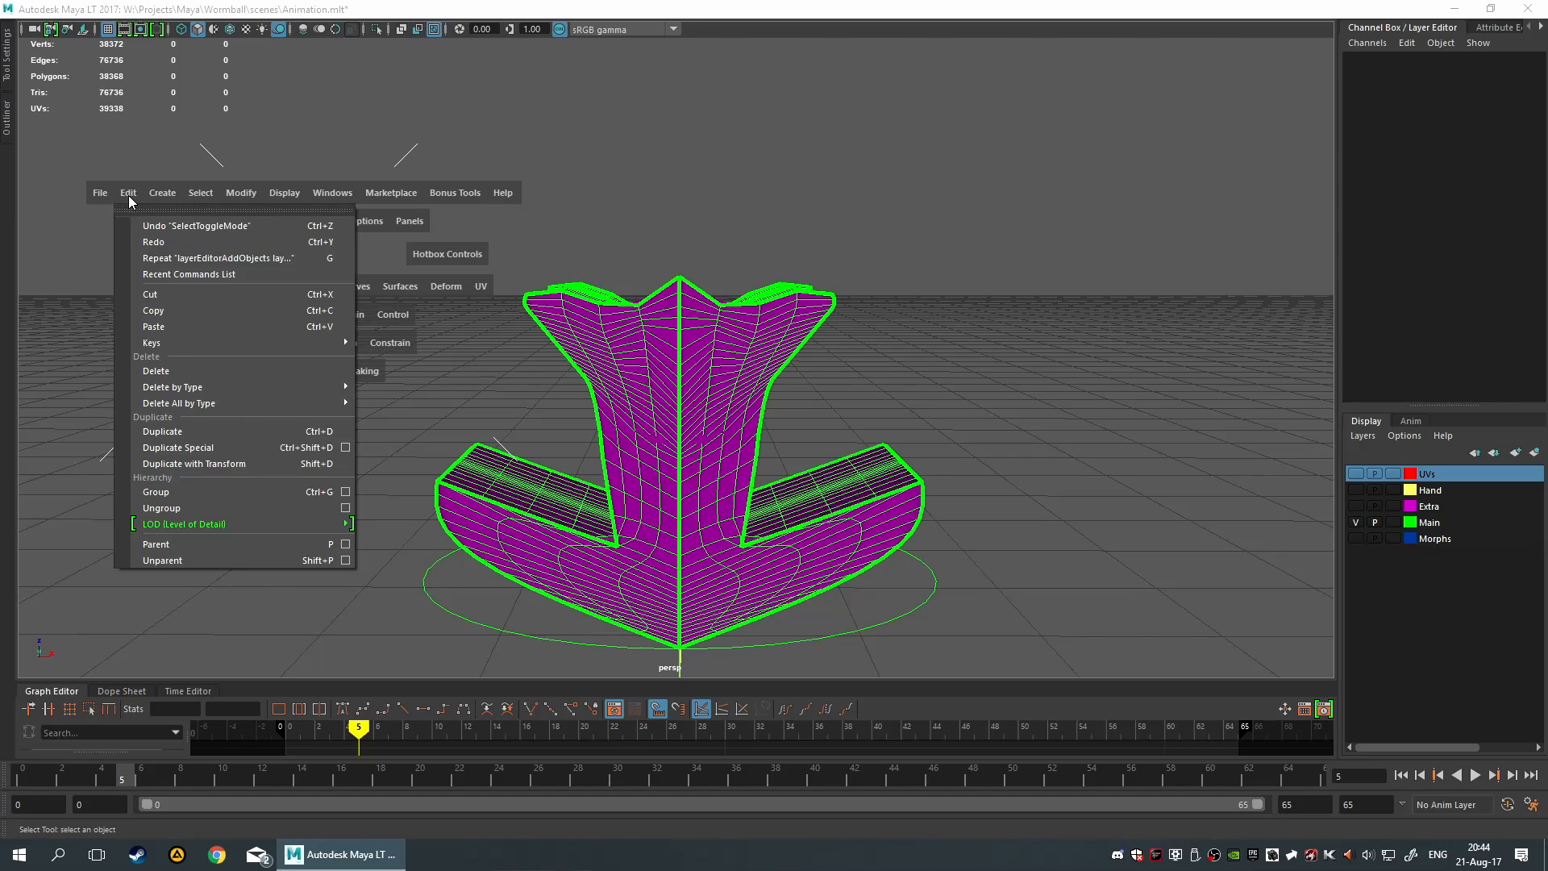
left_click(252, 191)
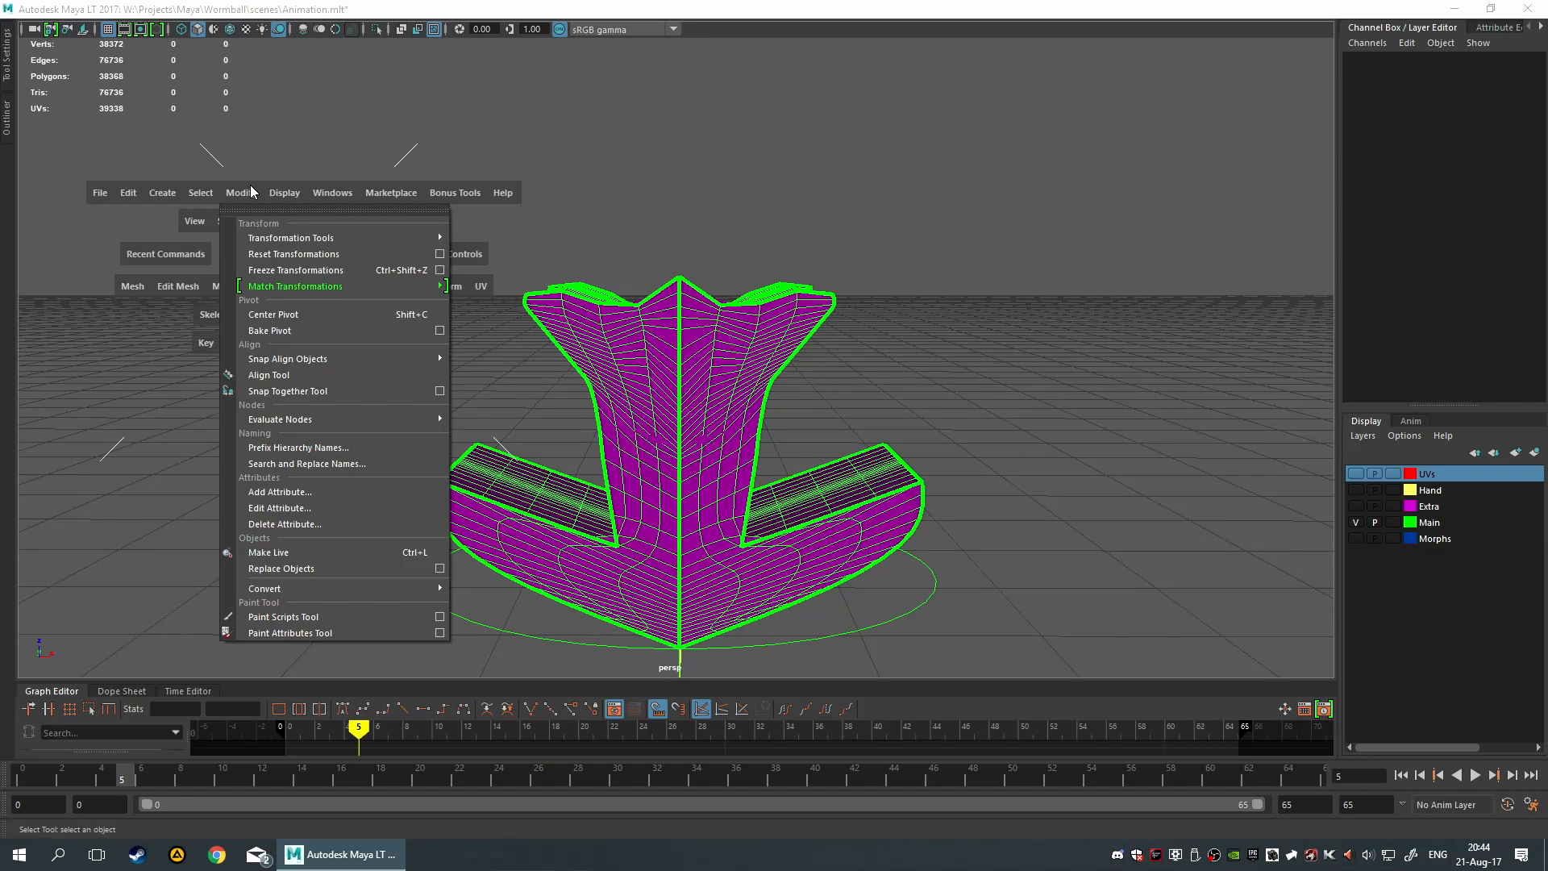
left_click(196, 192)
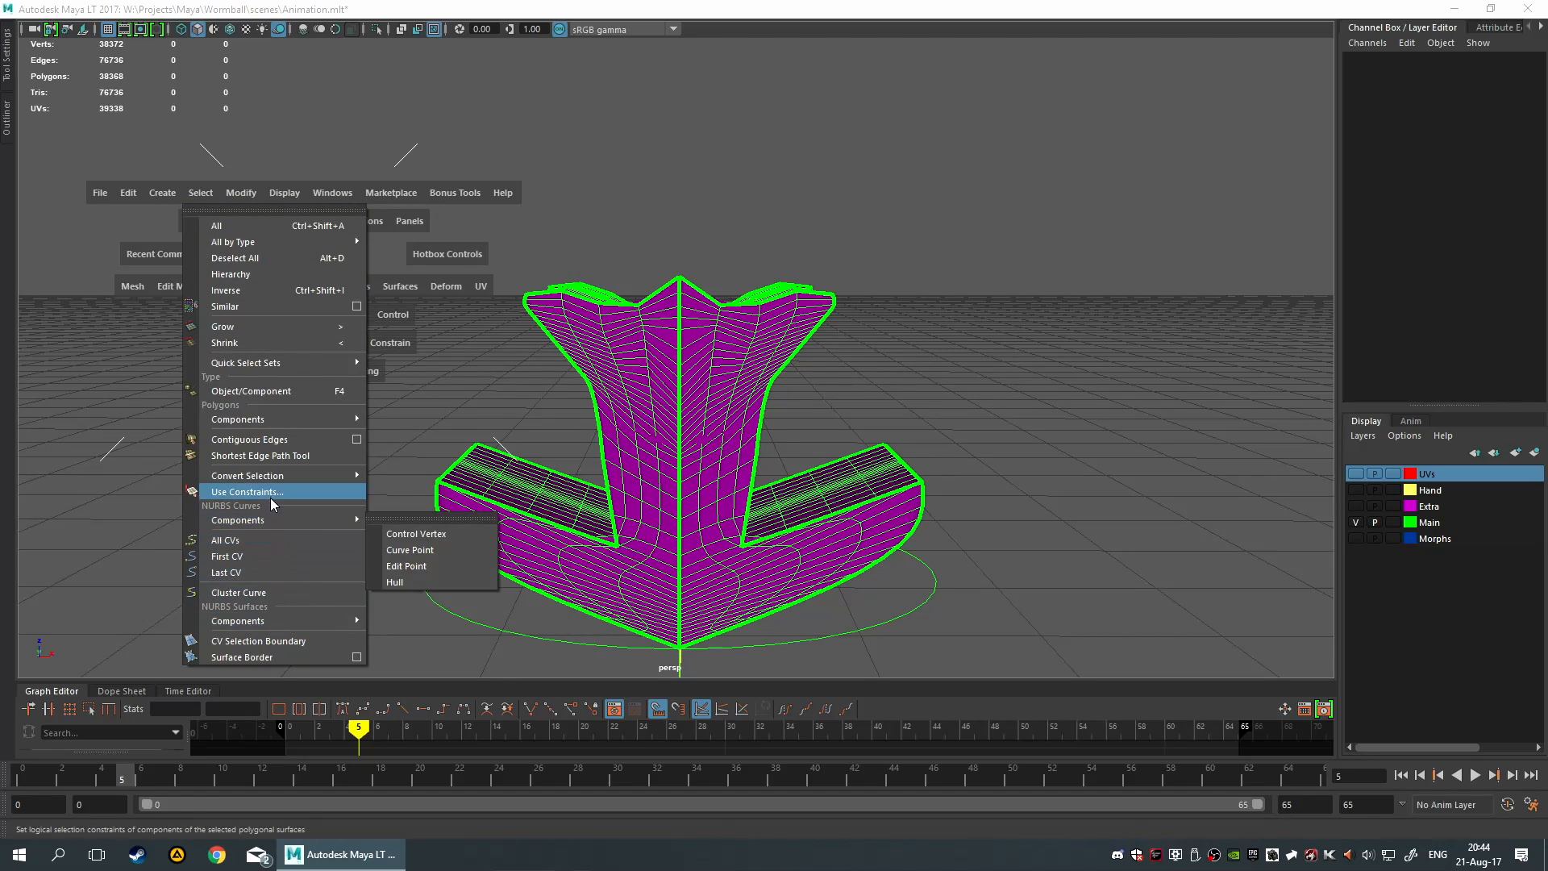
mouse_move(319, 363)
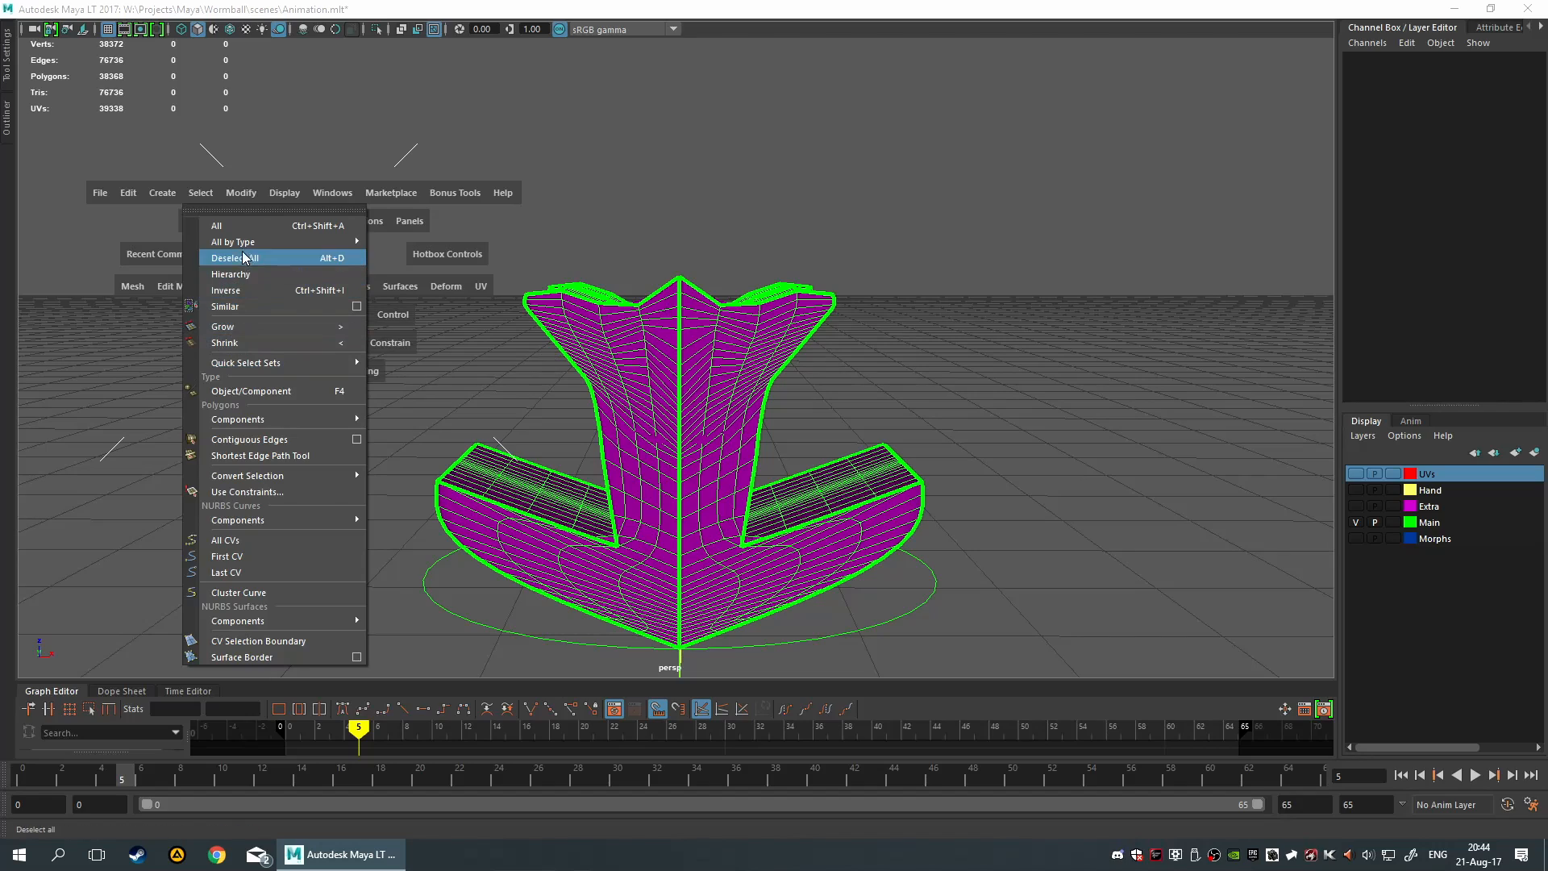
mouse_move(155, 190)
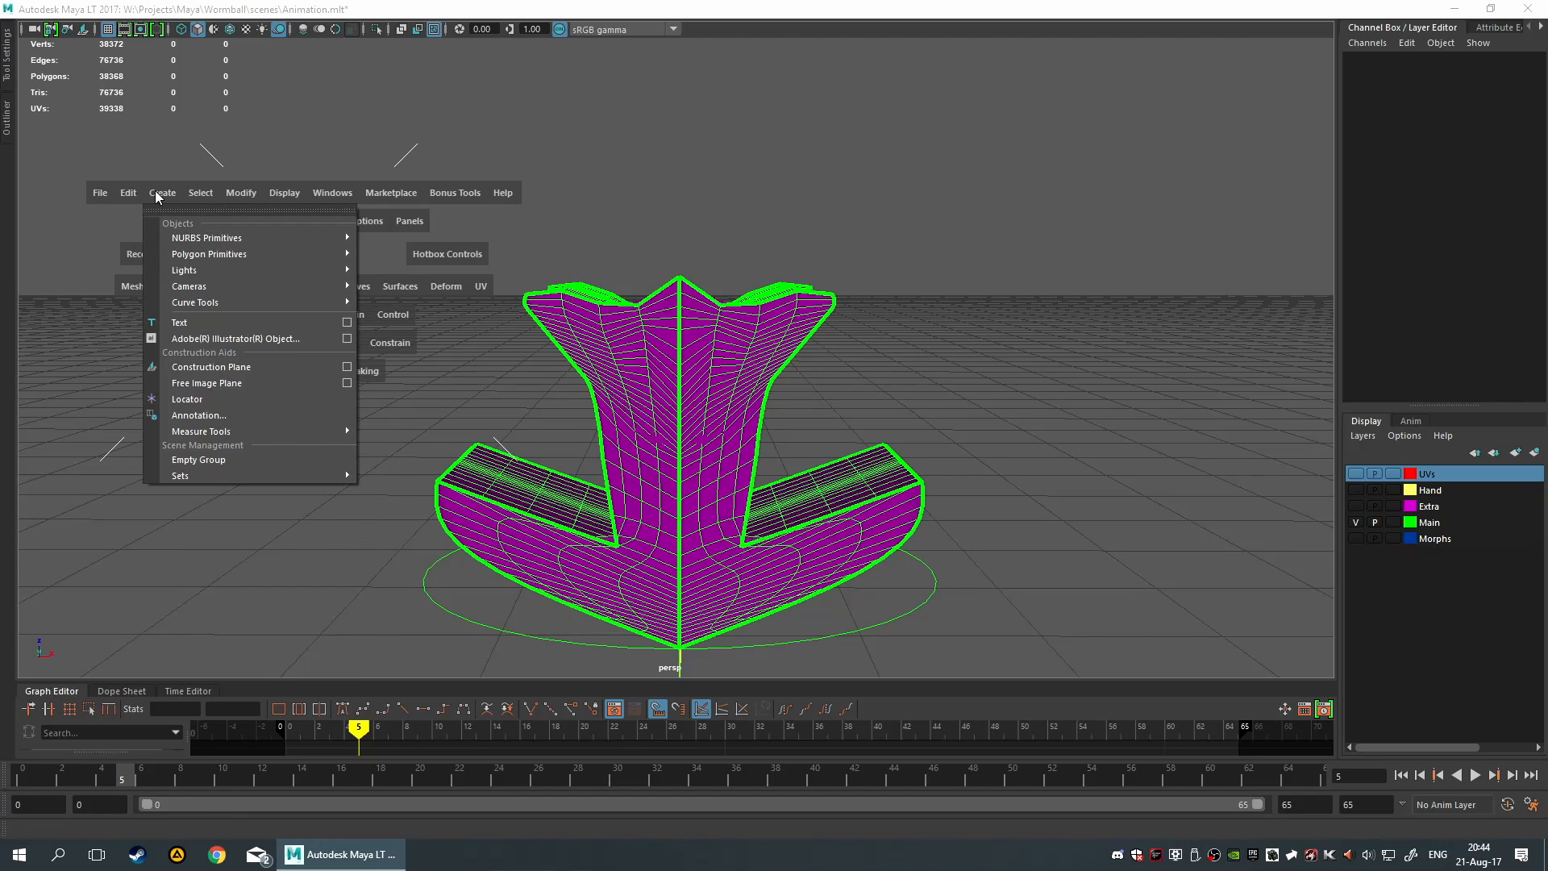
mouse_move(278, 474)
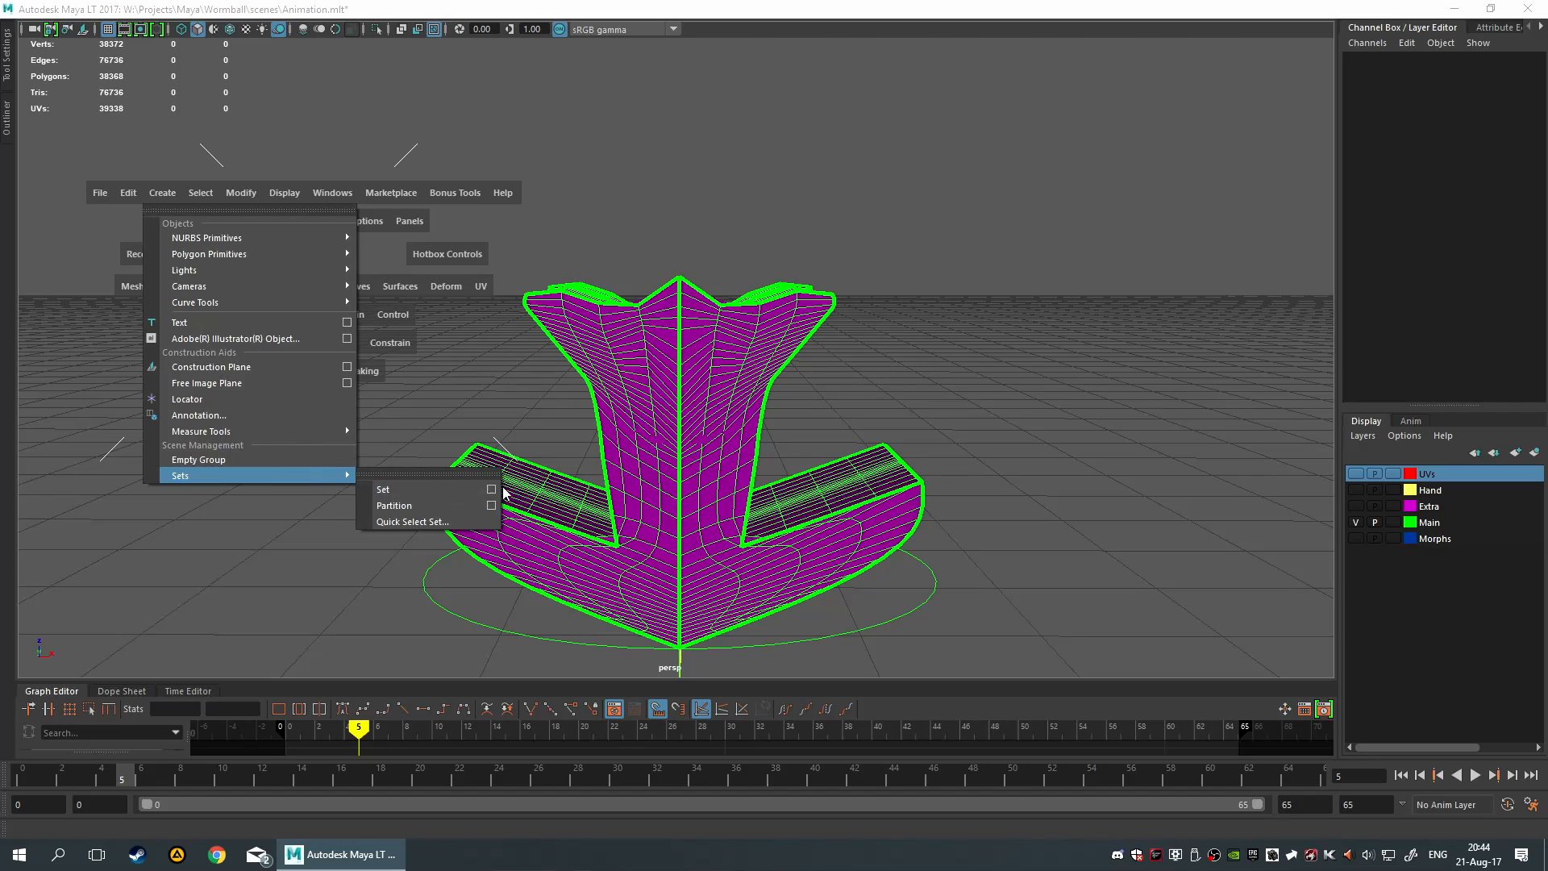
left_click(359, 637)
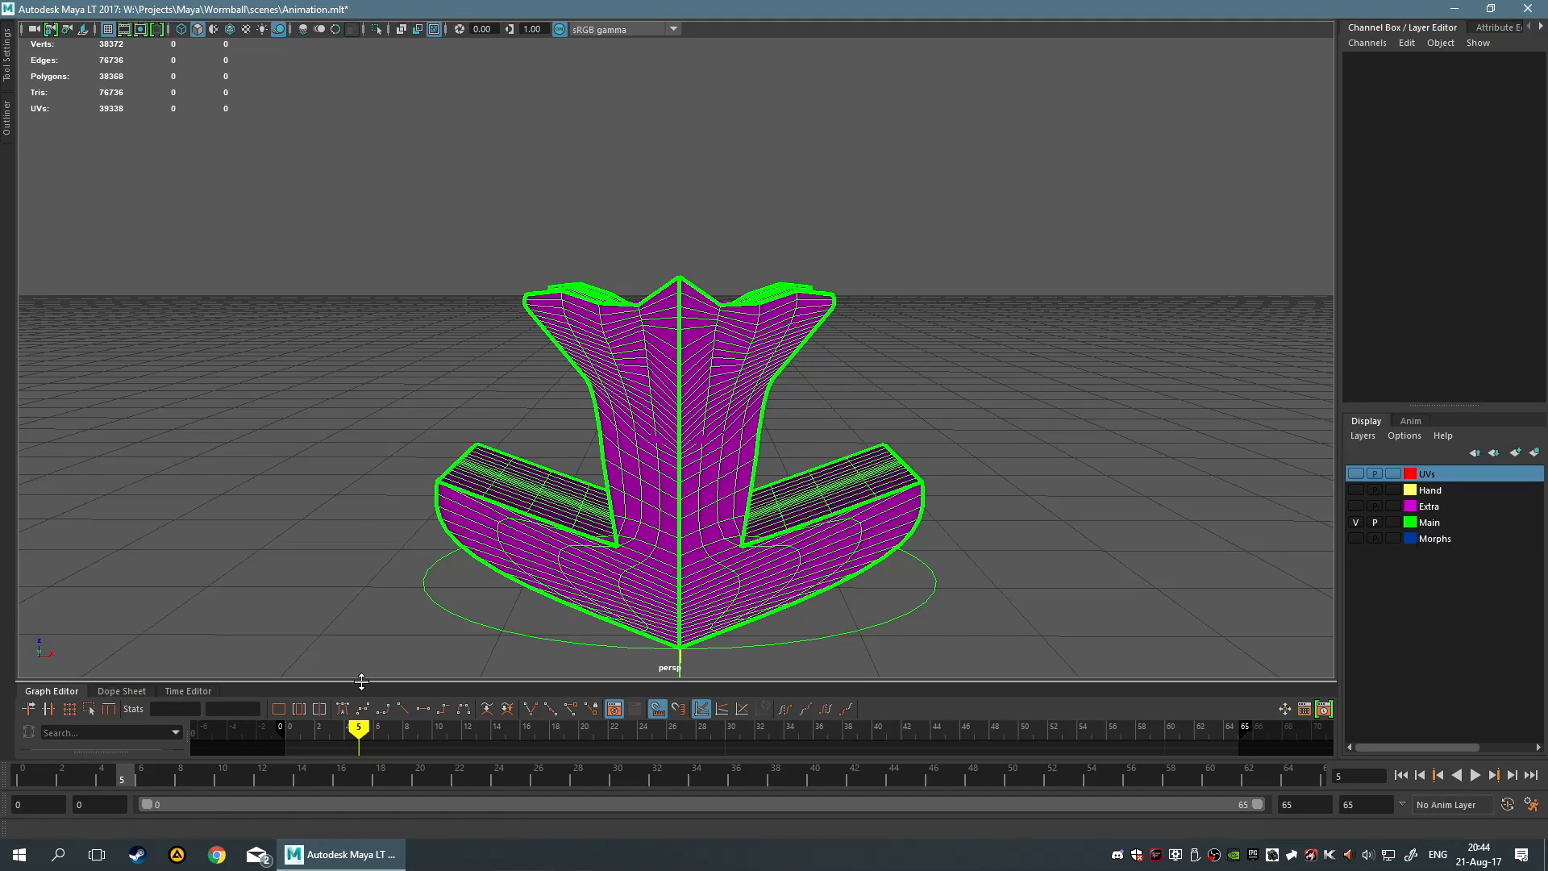
Enlarge the animation editor area, switch it to the Dope Sheet, and load the Arrow1 mesh by selecting it
left_click_drag(375, 680, 210, 479)
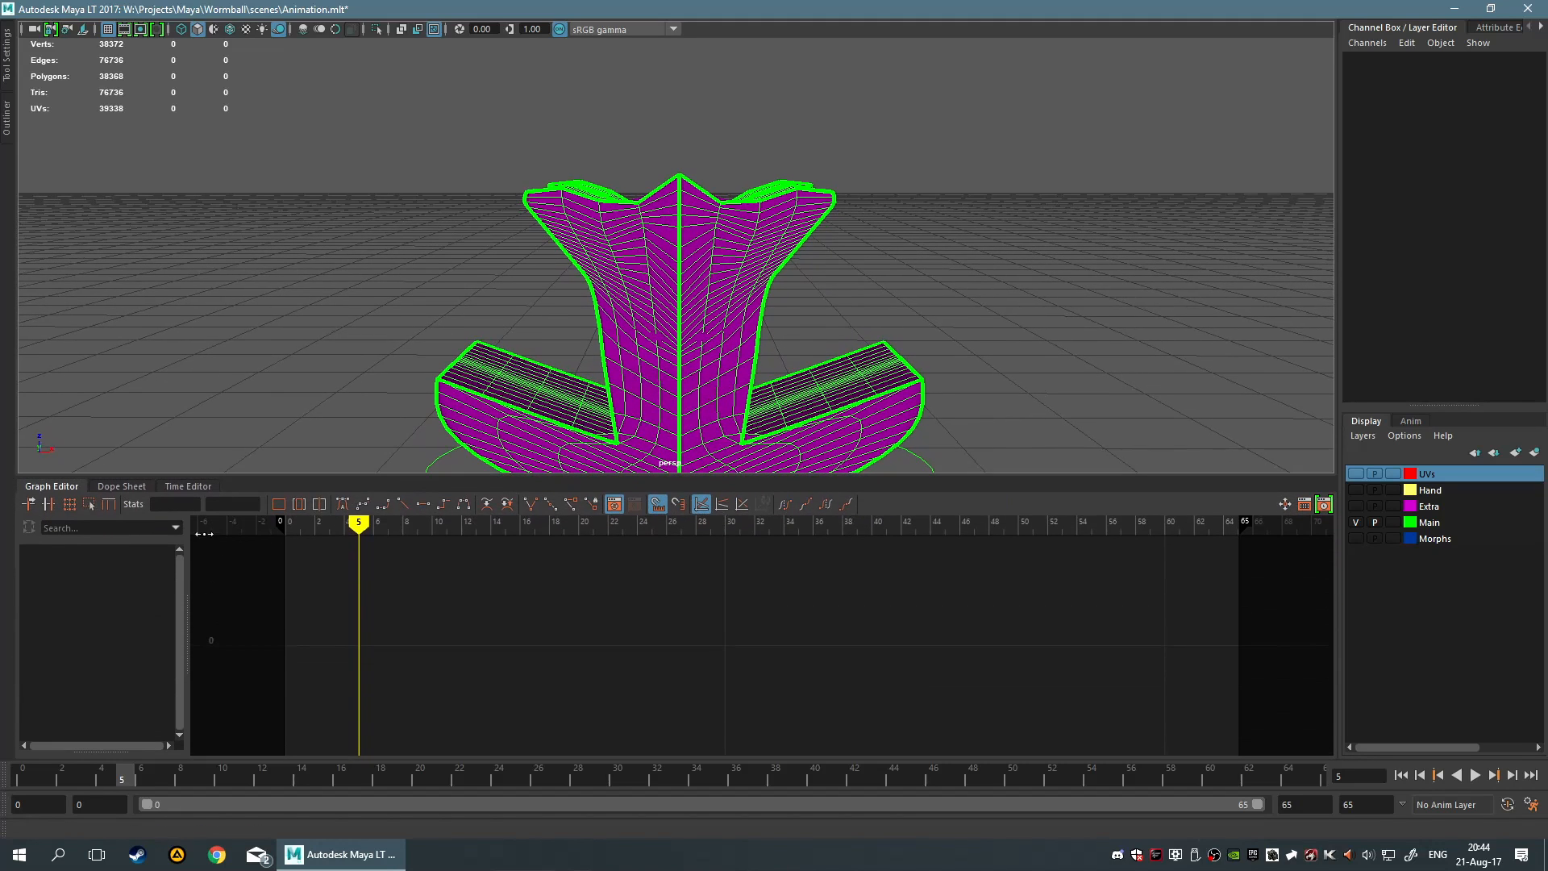
left_click(123, 484)
scroll(221, 413, "down", 4)
middle_click_drag(354, 343, 348, 268, "alt")
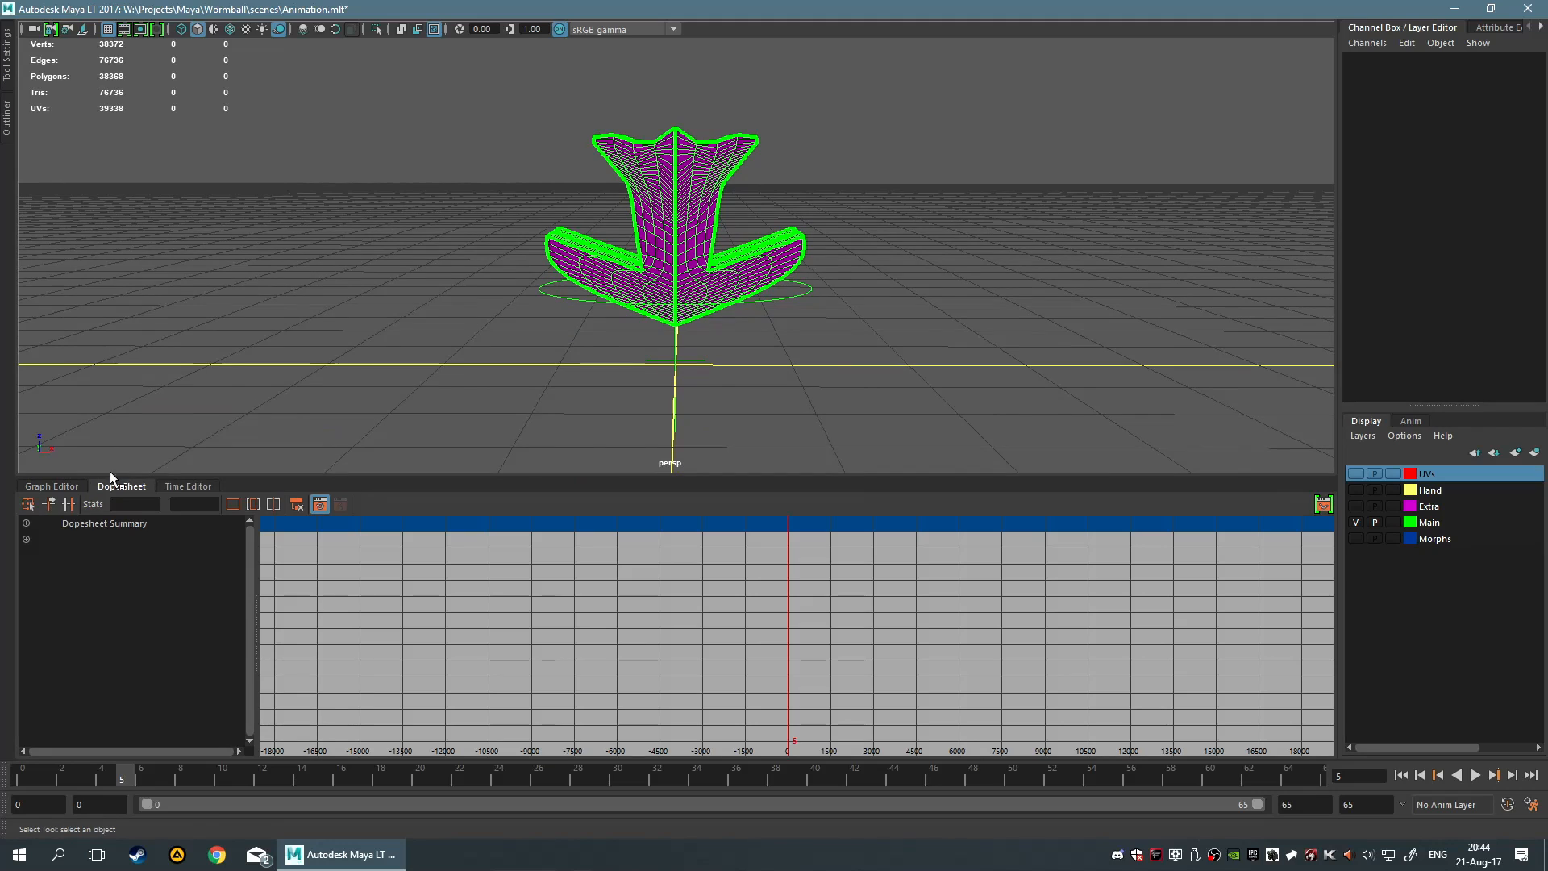
left_click(587, 224)
middle_click_drag(898, 304, 891, 360, "alt")
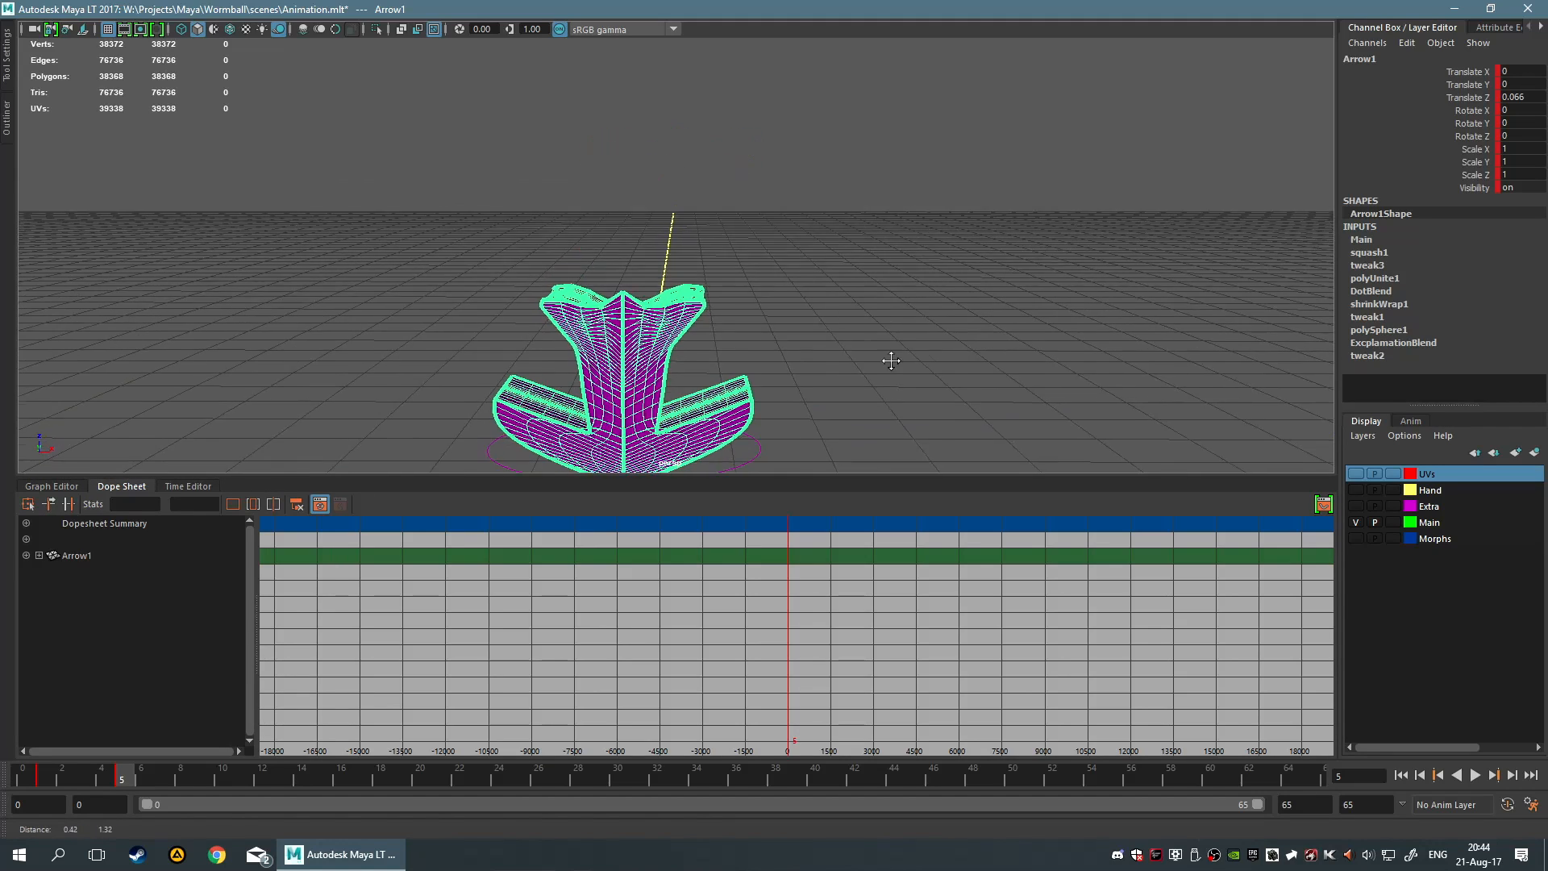
scroll(879, 365, "up", 4)
Switch Arrow1 to vertex selection and select the vertex columns around the central peak of its upper front
key("F9")
left_click_drag(844, 374, 864, 255, "alt")
left_click(546, 212)
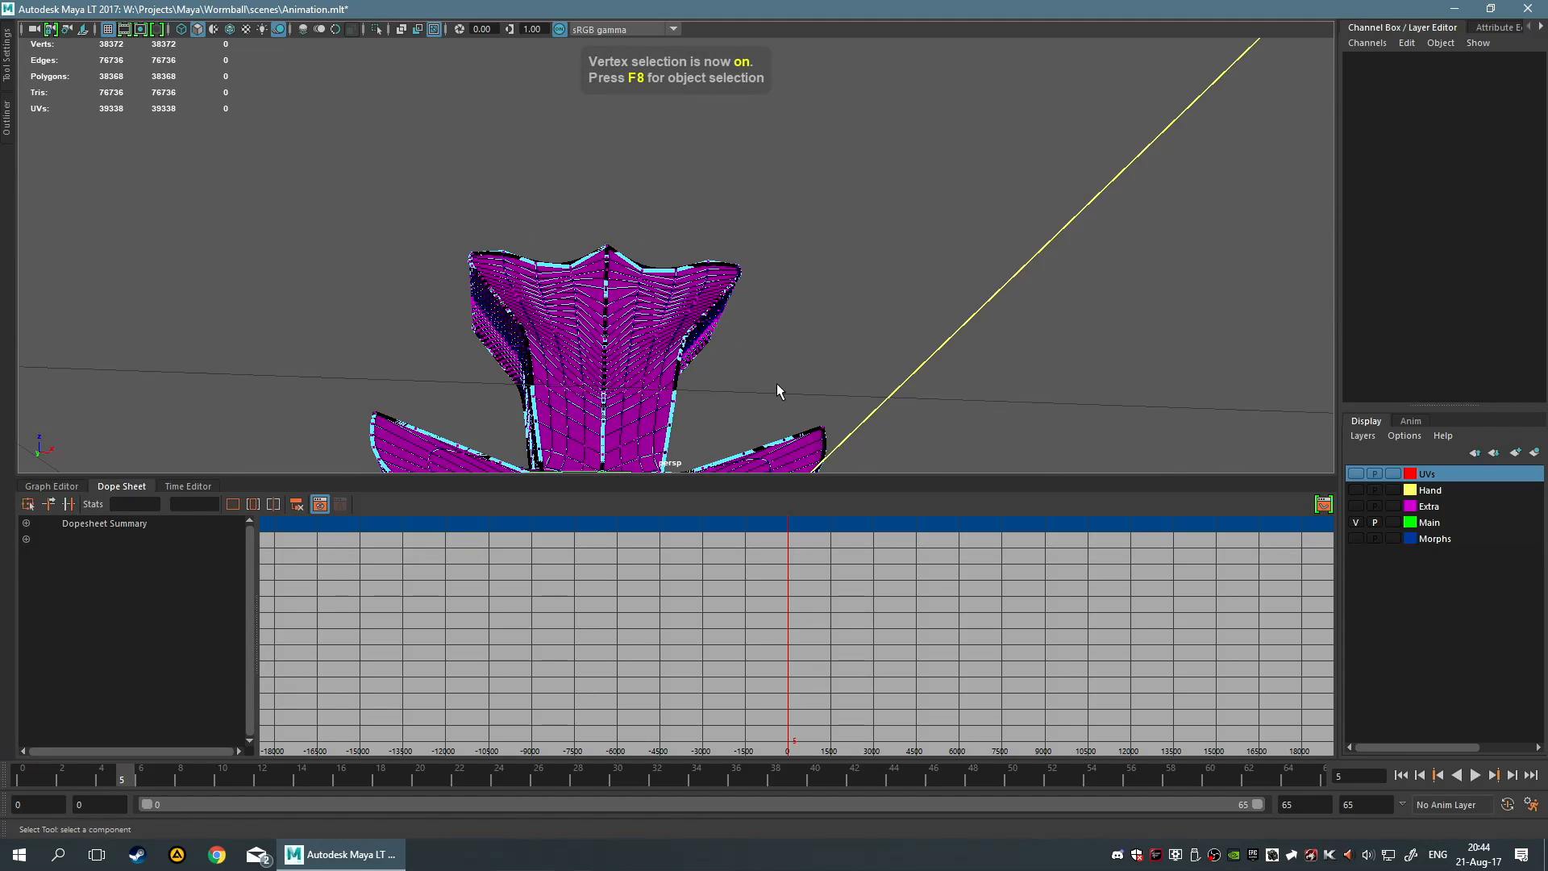
left_click_drag(779, 391, 886, 289, "alt")
left_click_drag(563, 247, 685, 447)
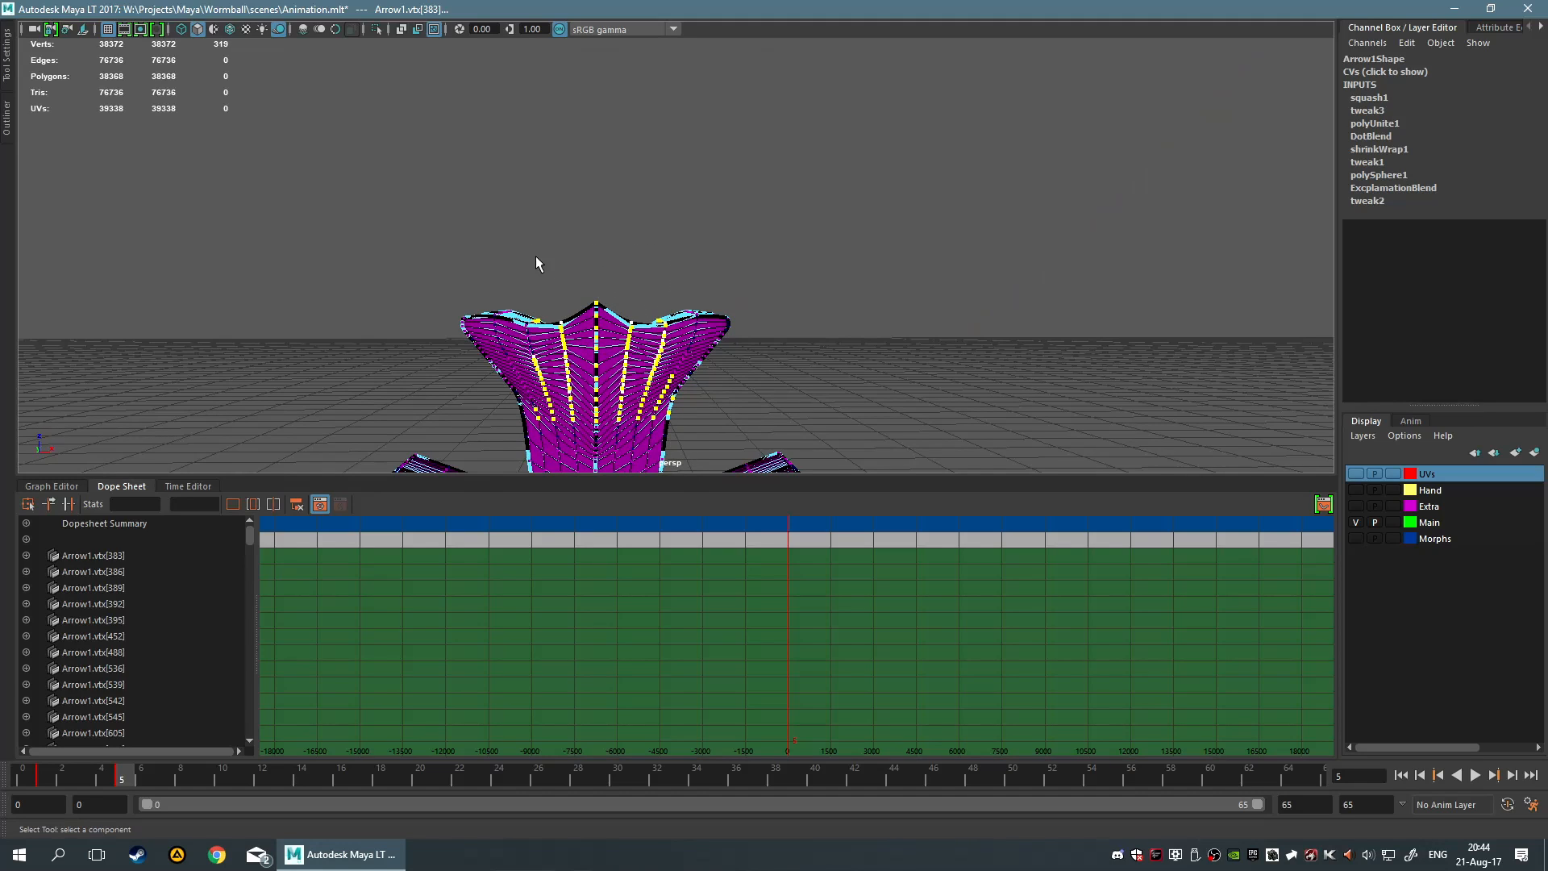
left_click_drag(525, 245, 653, 323)
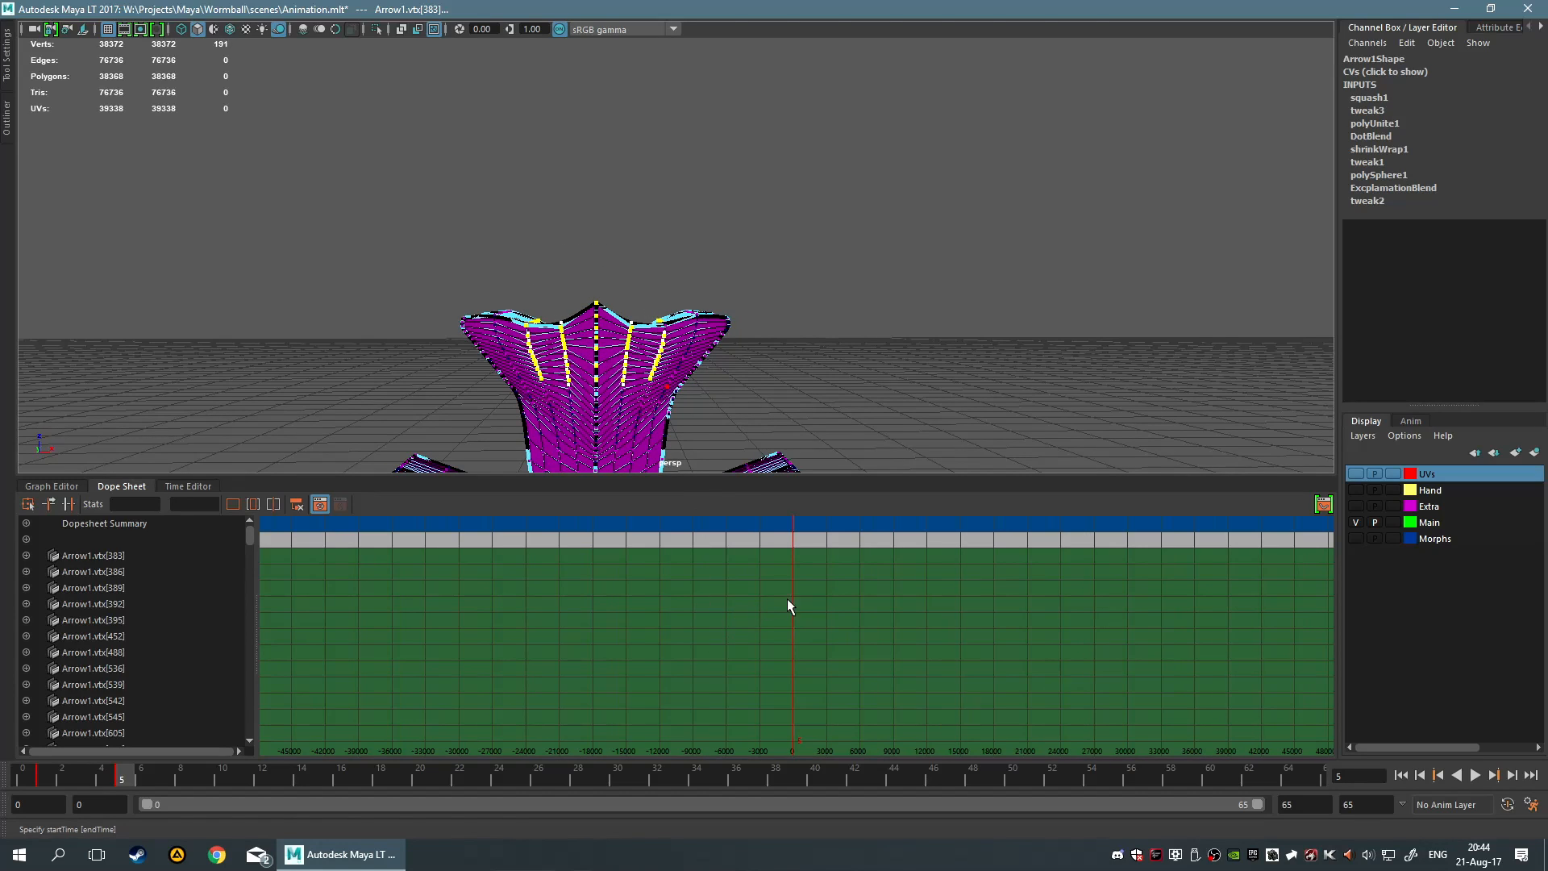
Look through the selected vertices listed in the Dope Sheet and find their keys close to frame 0
scroll(787, 604, "up", 2)
scroll(201, 632, "down", 10)
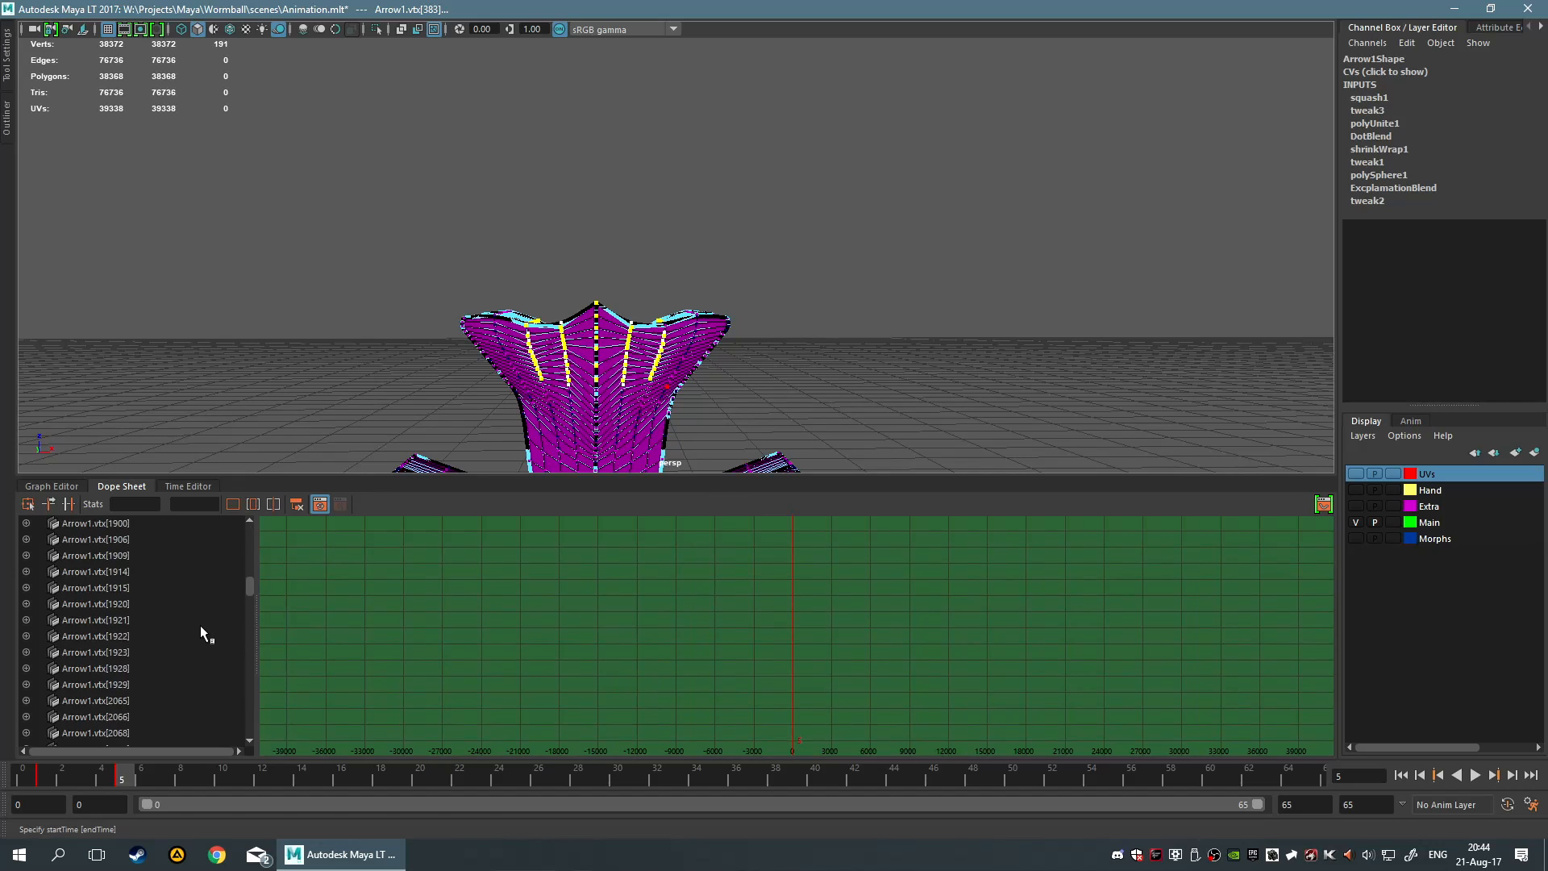
scroll(202, 645, "down", 8)
scroll(694, 695, "up", 3)
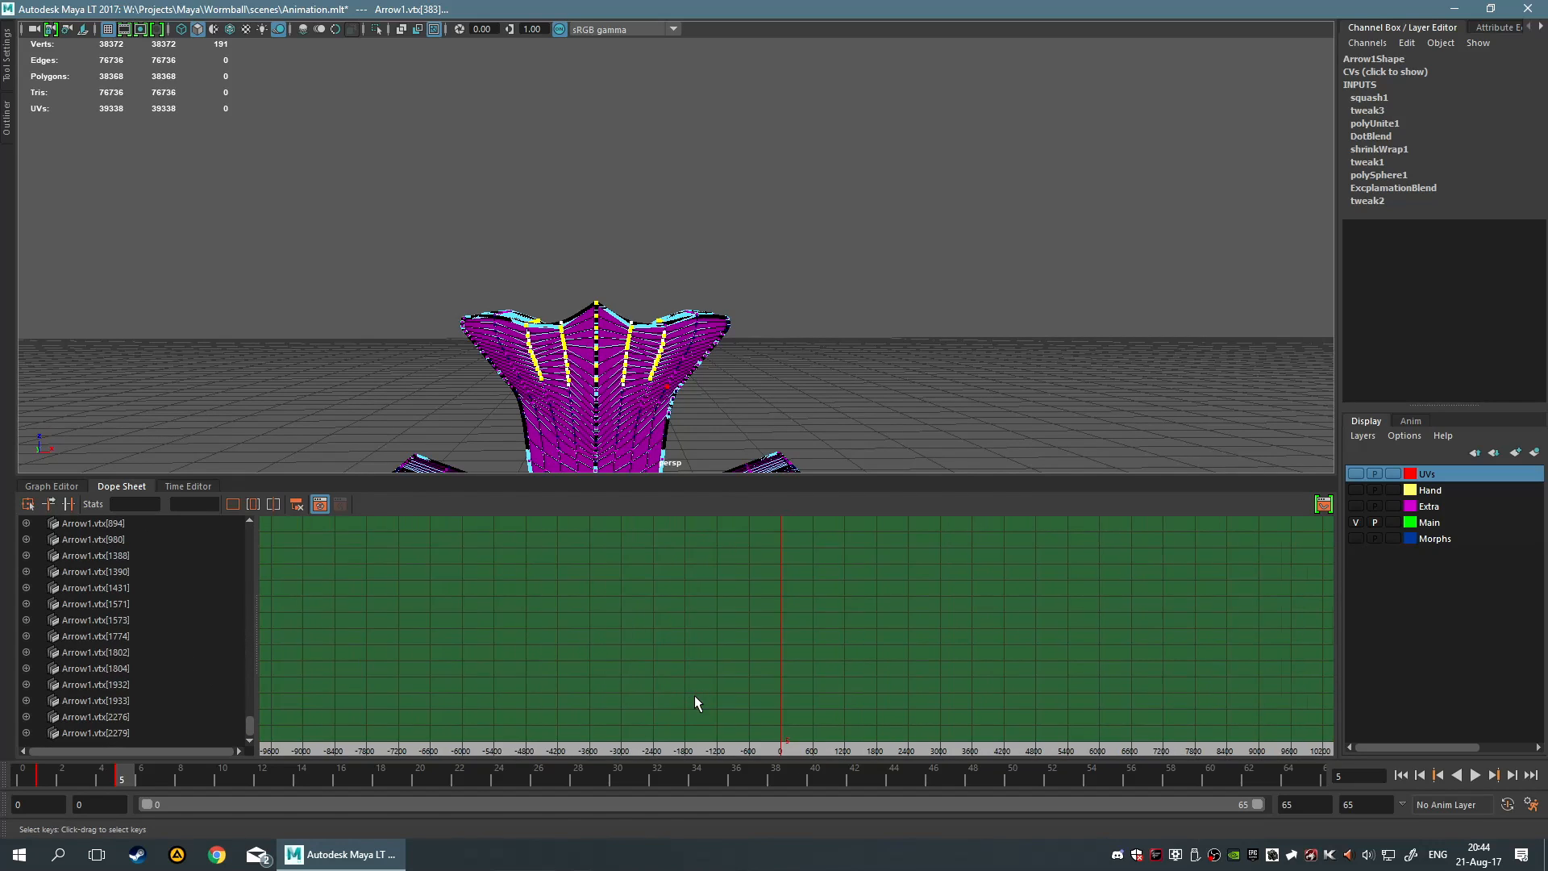
scroll(719, 698, "up", 10)
middle_click_drag(613, 655, 1102, 685, "alt")
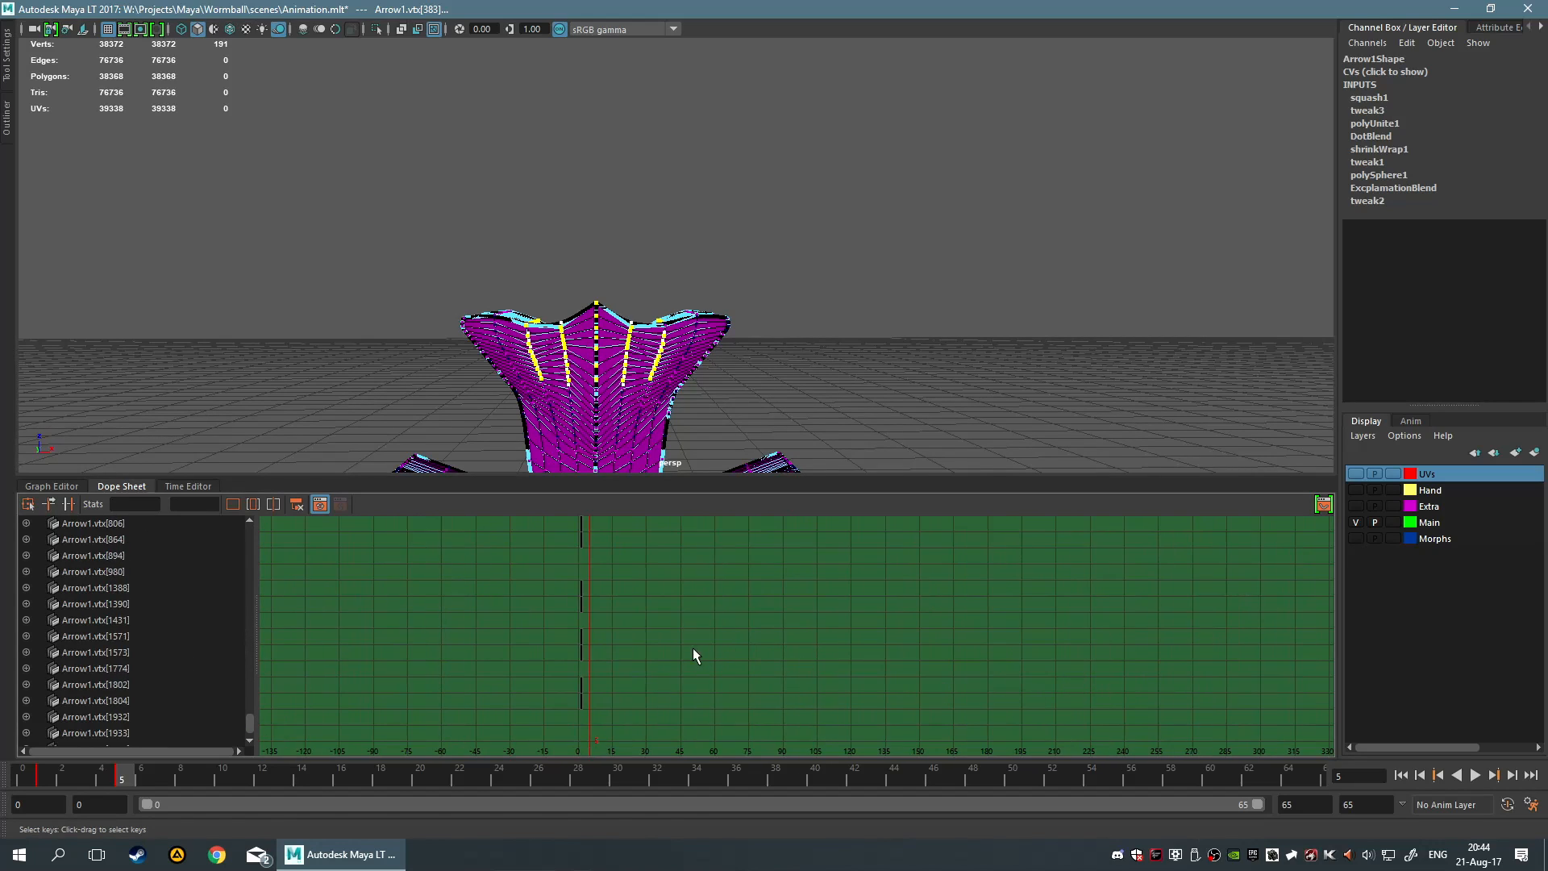
scroll(694, 650, "up", 1)
middle_click_drag(634, 668, 779, 637, "alt")
scroll(675, 666, "up", 4)
middle_click_drag(434, 665, 961, 638, "alt")
scroll(878, 652, "down", 2)
Examine the individual vertex keys in the Dope Sheet, working back up to the first vertex in the list
middle_click_drag(554, 632, 621, 729, "alt")
scroll(635, 631, "up", 1)
scroll(536, 620, "down", 2)
middle_click_drag(719, 569, 720, 730, "alt")
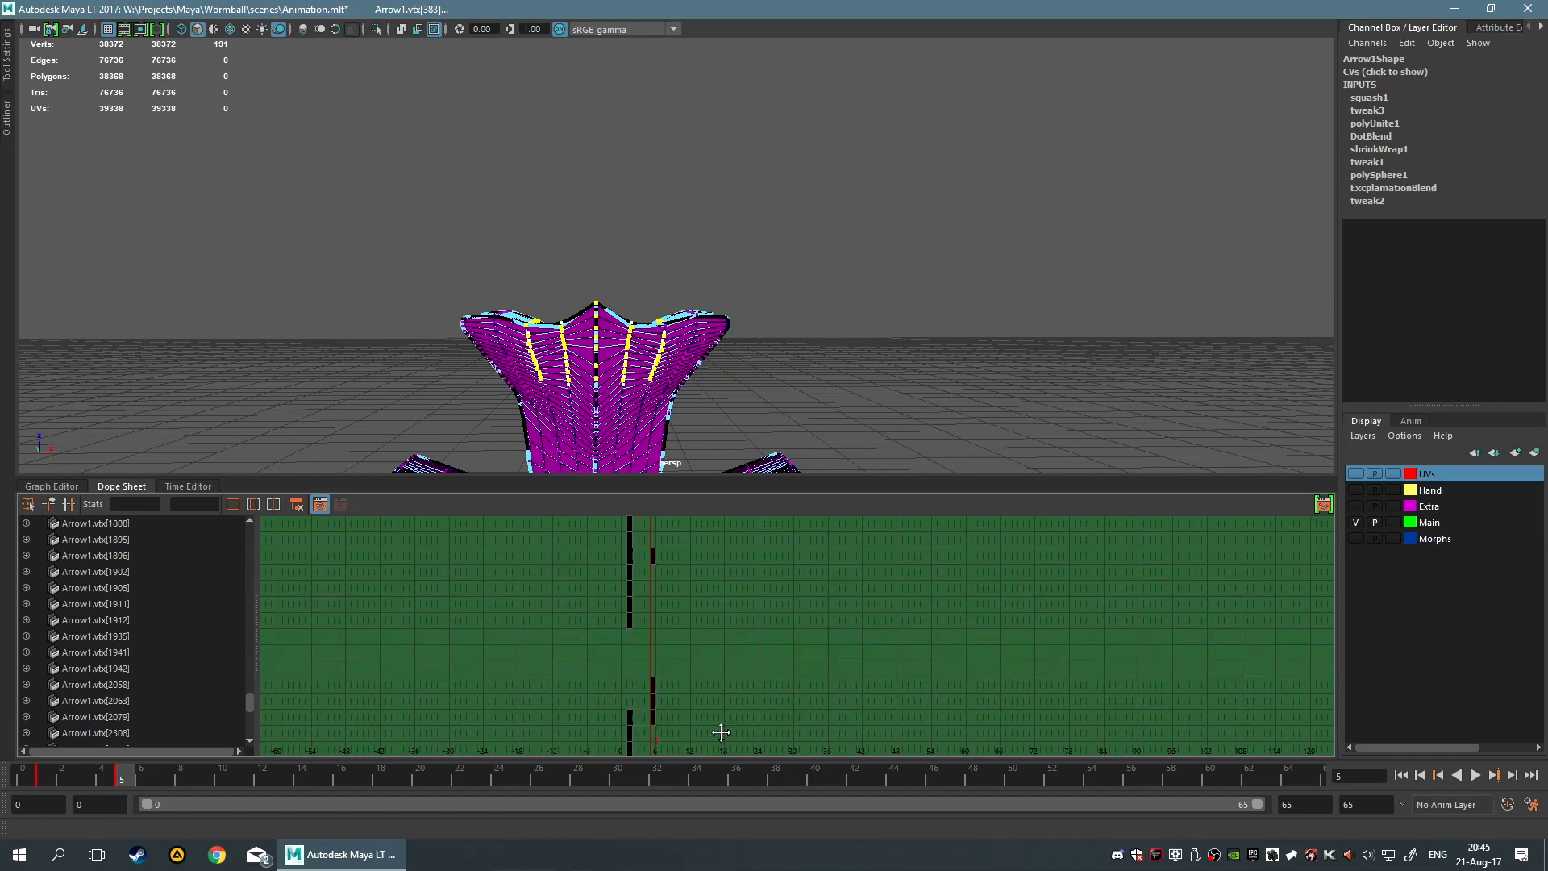
middle_click_drag(721, 613, 721, 726, "alt")
middle_click_drag(727, 543, 733, 686, "alt")
middle_click_drag(750, 577, 776, 854, "alt")
middle_click_drag(809, 557, 764, 835, "alt")
middle_click_drag(733, 629, 732, 846, "alt")
middle_click_drag(744, 549, 707, 852, "alt")
scroll(727, 611, "down", 3)
middle_click_drag(695, 595, 666, 774, "alt")
middle_click_drag(708, 637, 691, 840, "alt")
mouse_move(742, 564)
middle_mouse_down("alt")
mouse_move(750, 838)
mouse_move(789, 758)
mouse_move(778, 810)
middle_mouse_up("alt")
mouse_move(790, 558)
middle_mouse_down("alt")
mouse_move(757, 577)
mouse_move(737, 750)
middle_mouse_up("alt")
middle_click_drag(723, 563, 740, 709, "alt")
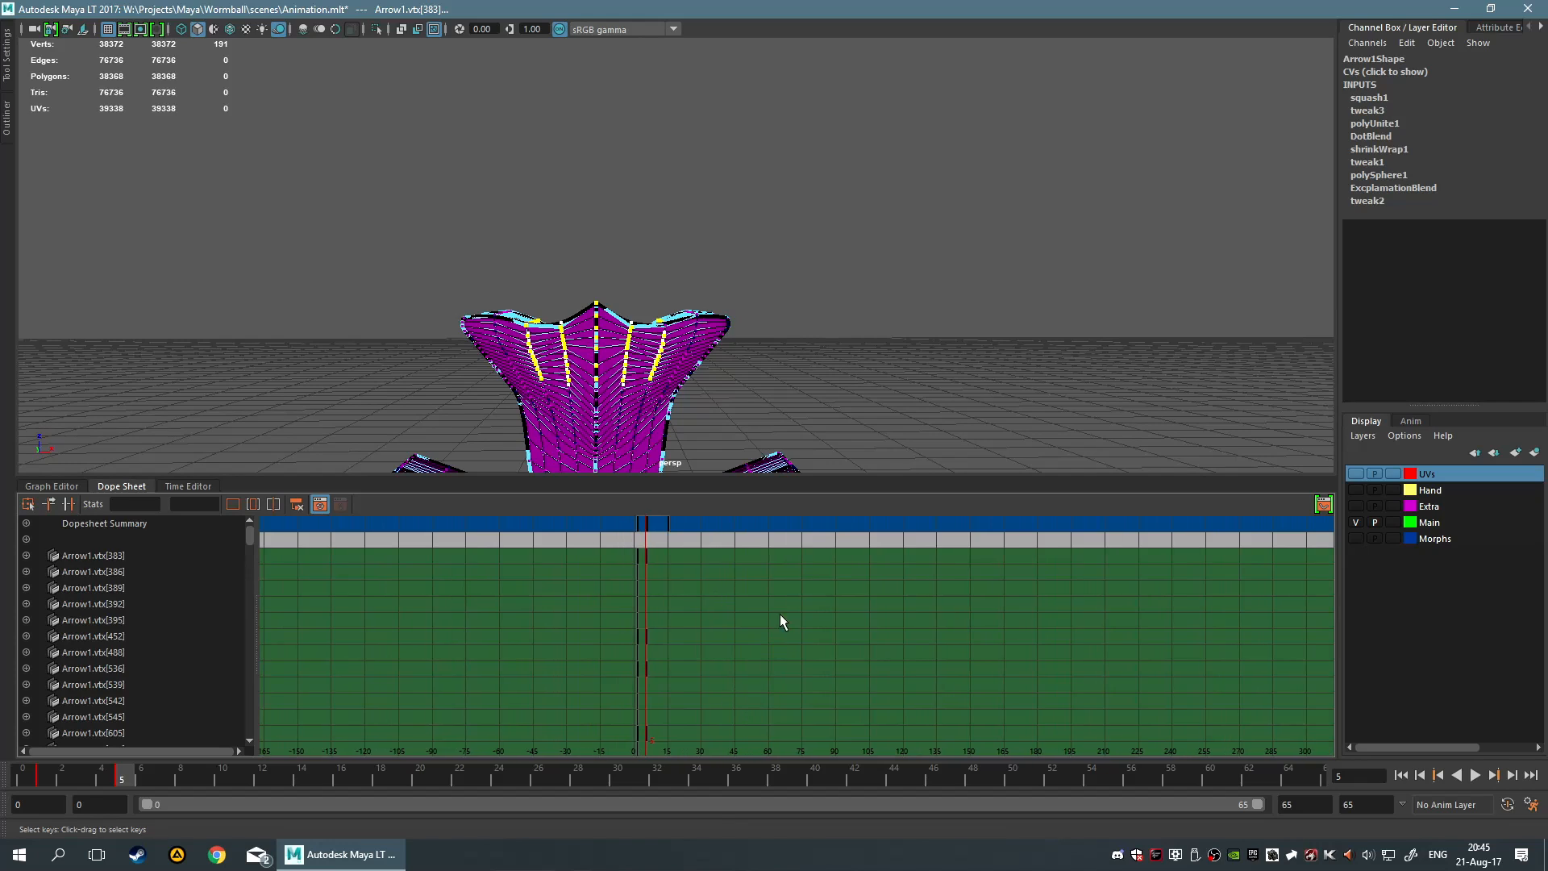
Clear the vertex selection, return to object selection and select the whole Arrow1 mesh
left_click(837, 357)
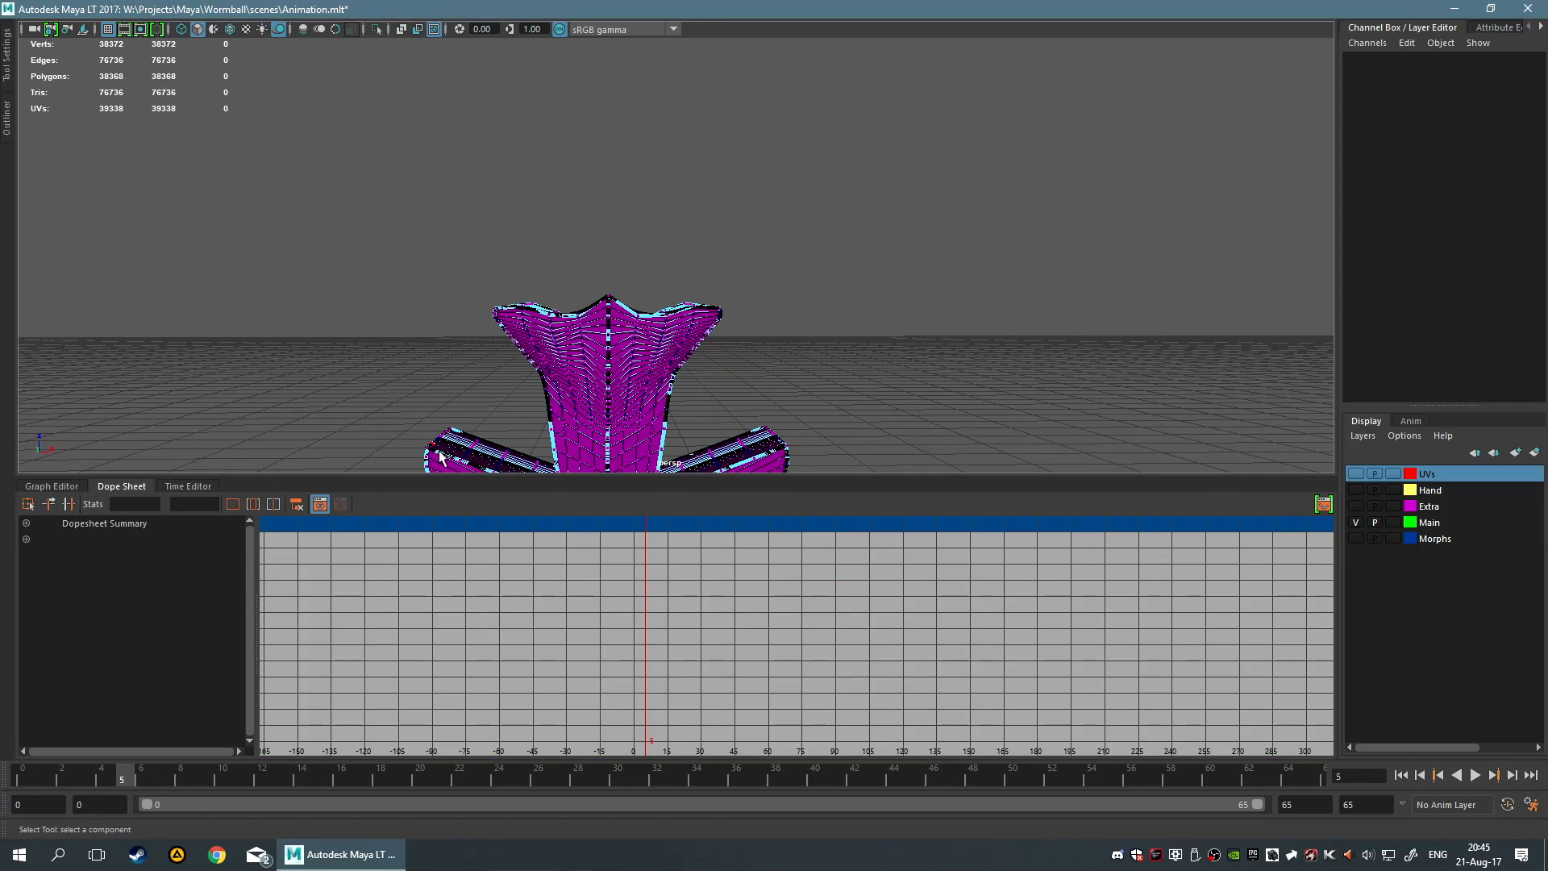
key("F8")
left_click(464, 435)
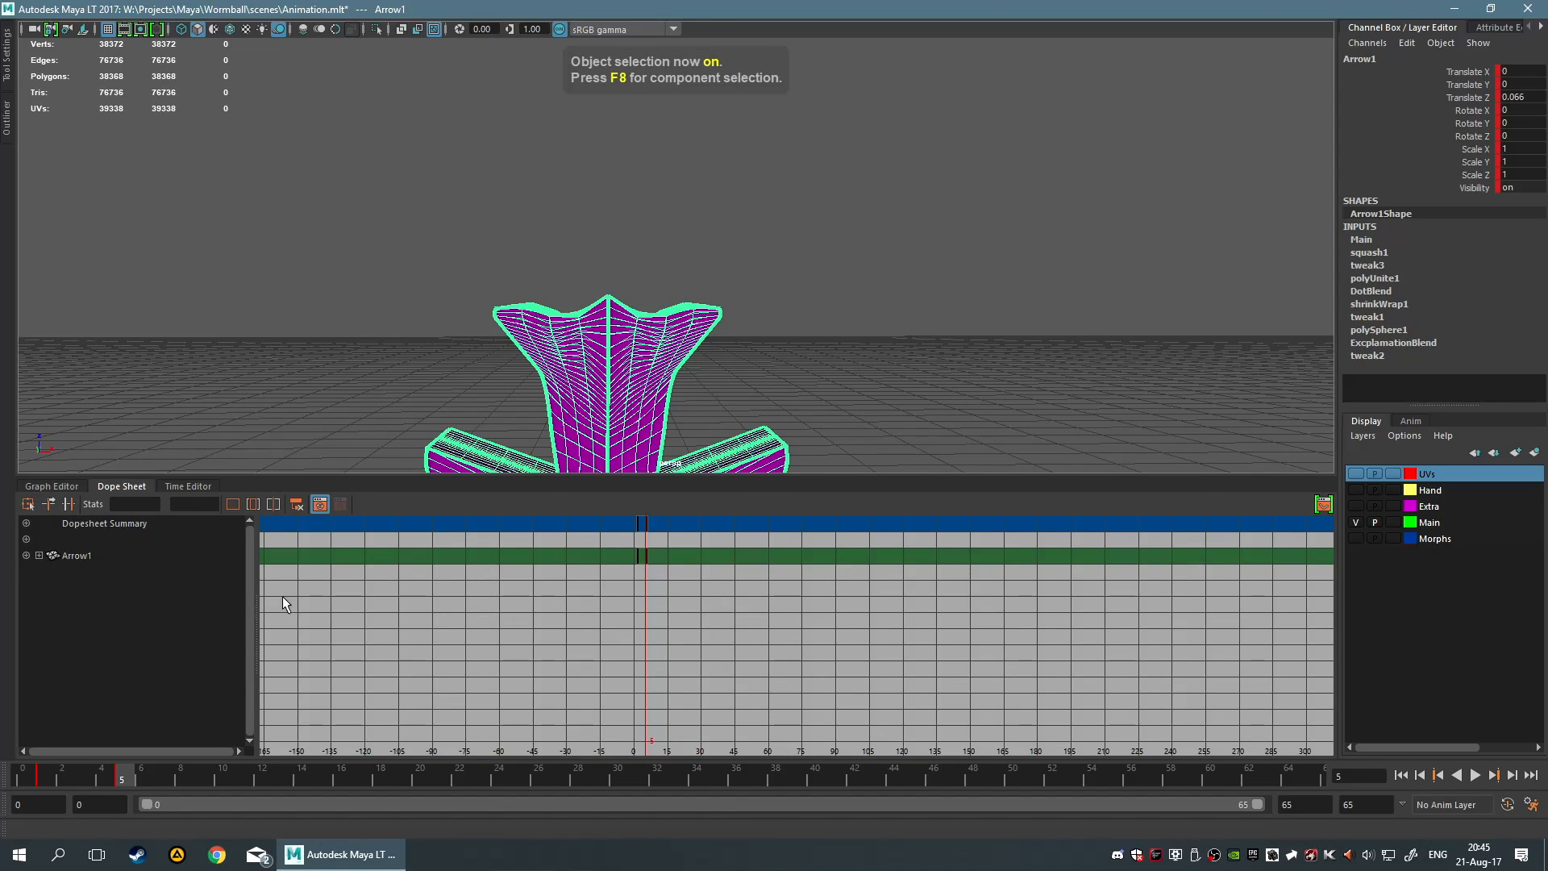
Frame Arrow1's keys in the Dope Sheet and examine their timing up close
scroll(612, 599, "up", 10)
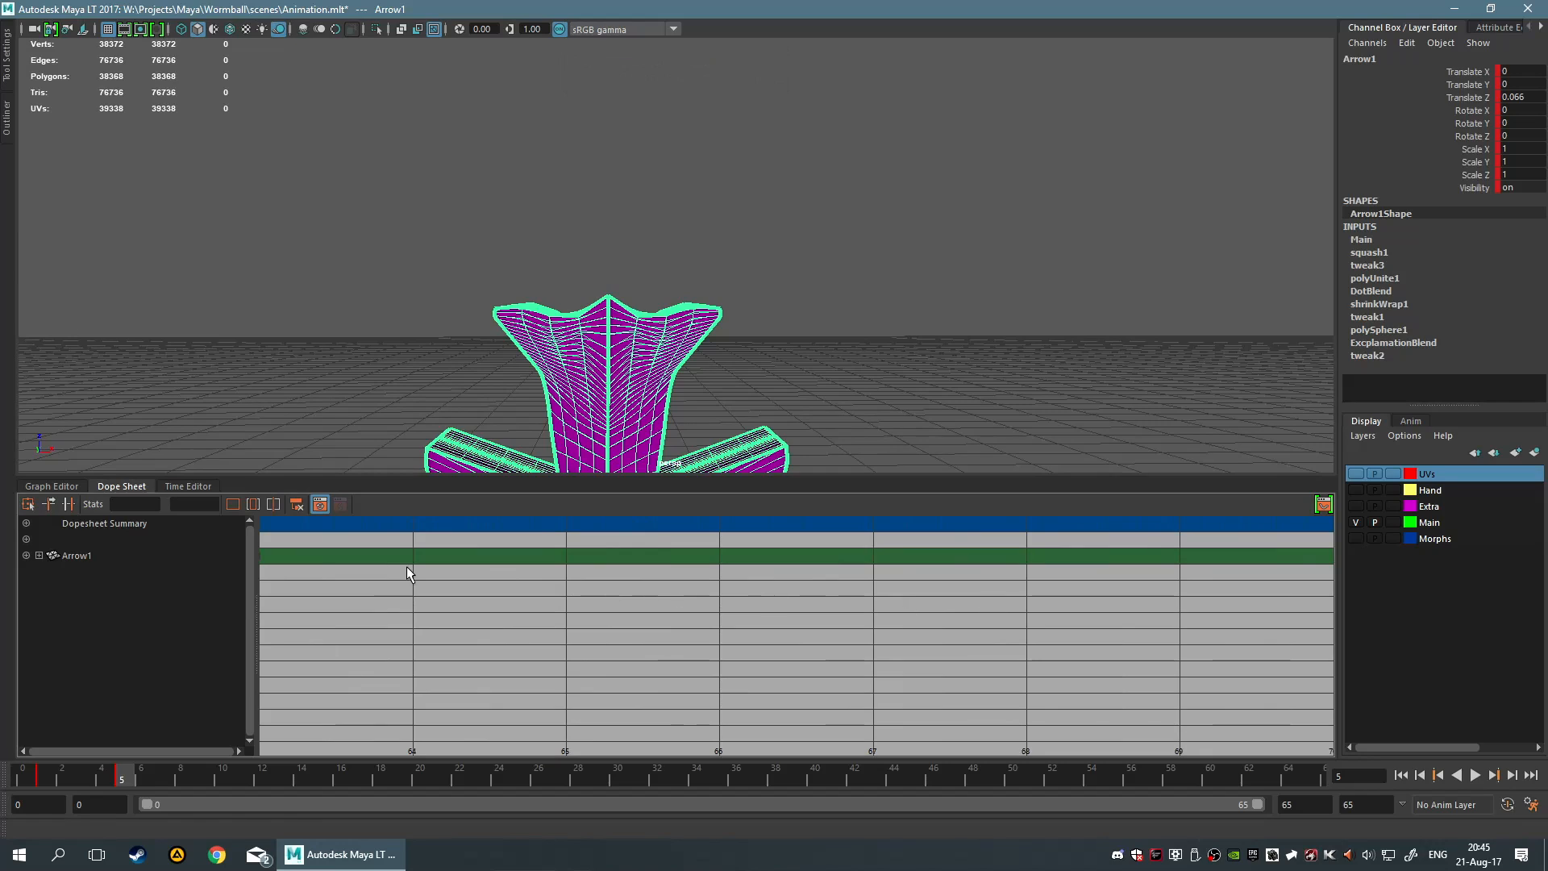
scroll(610, 615, "down", 3)
key("f")
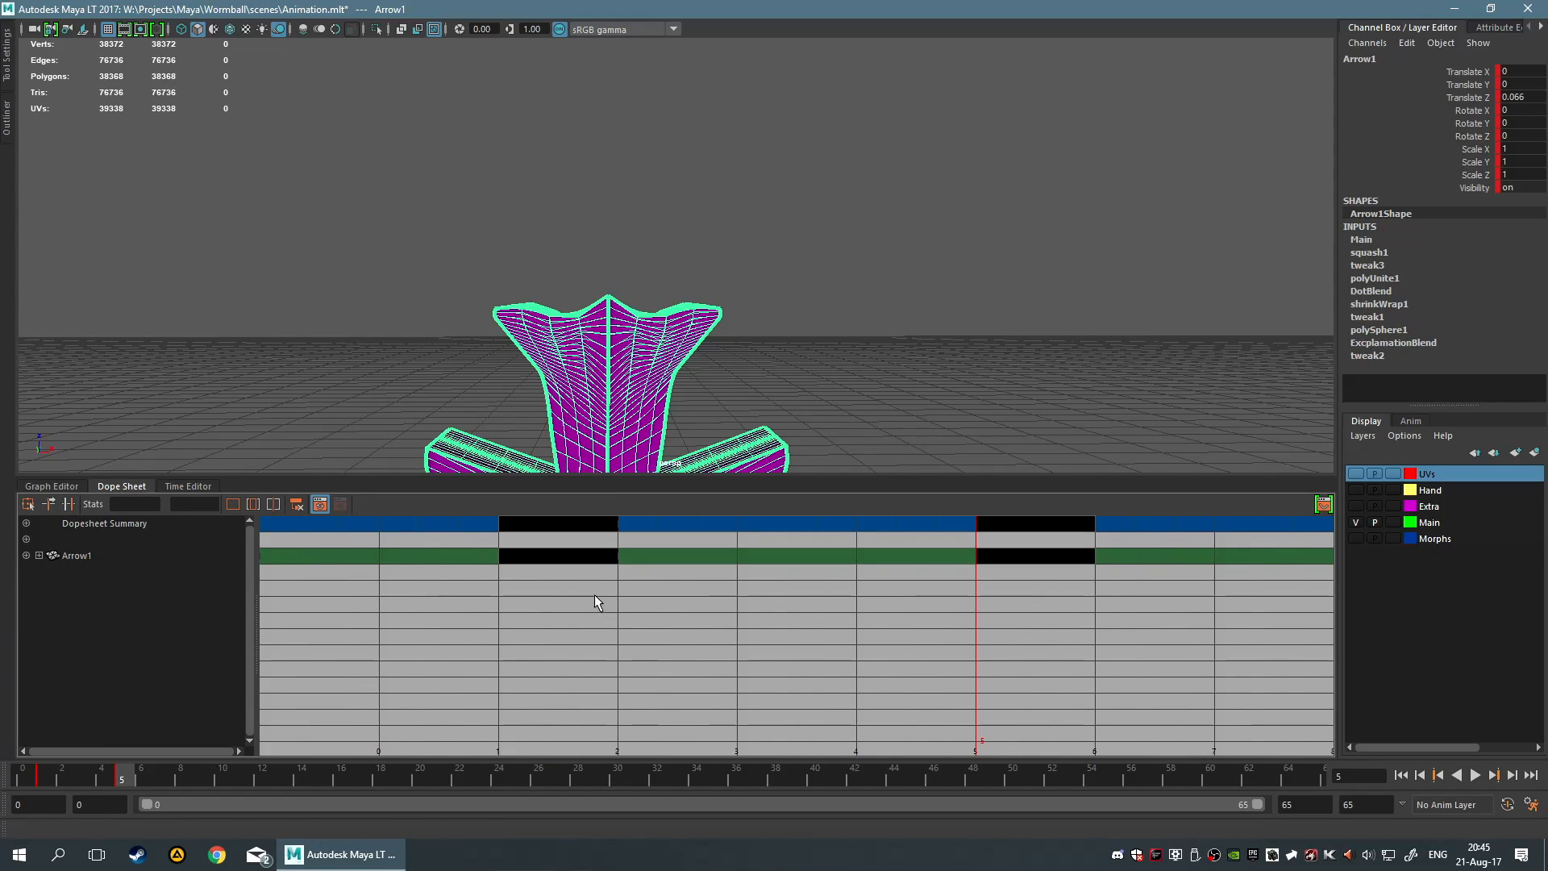
scroll(766, 608, "down", 2)
scroll(768, 613, "down", 3)
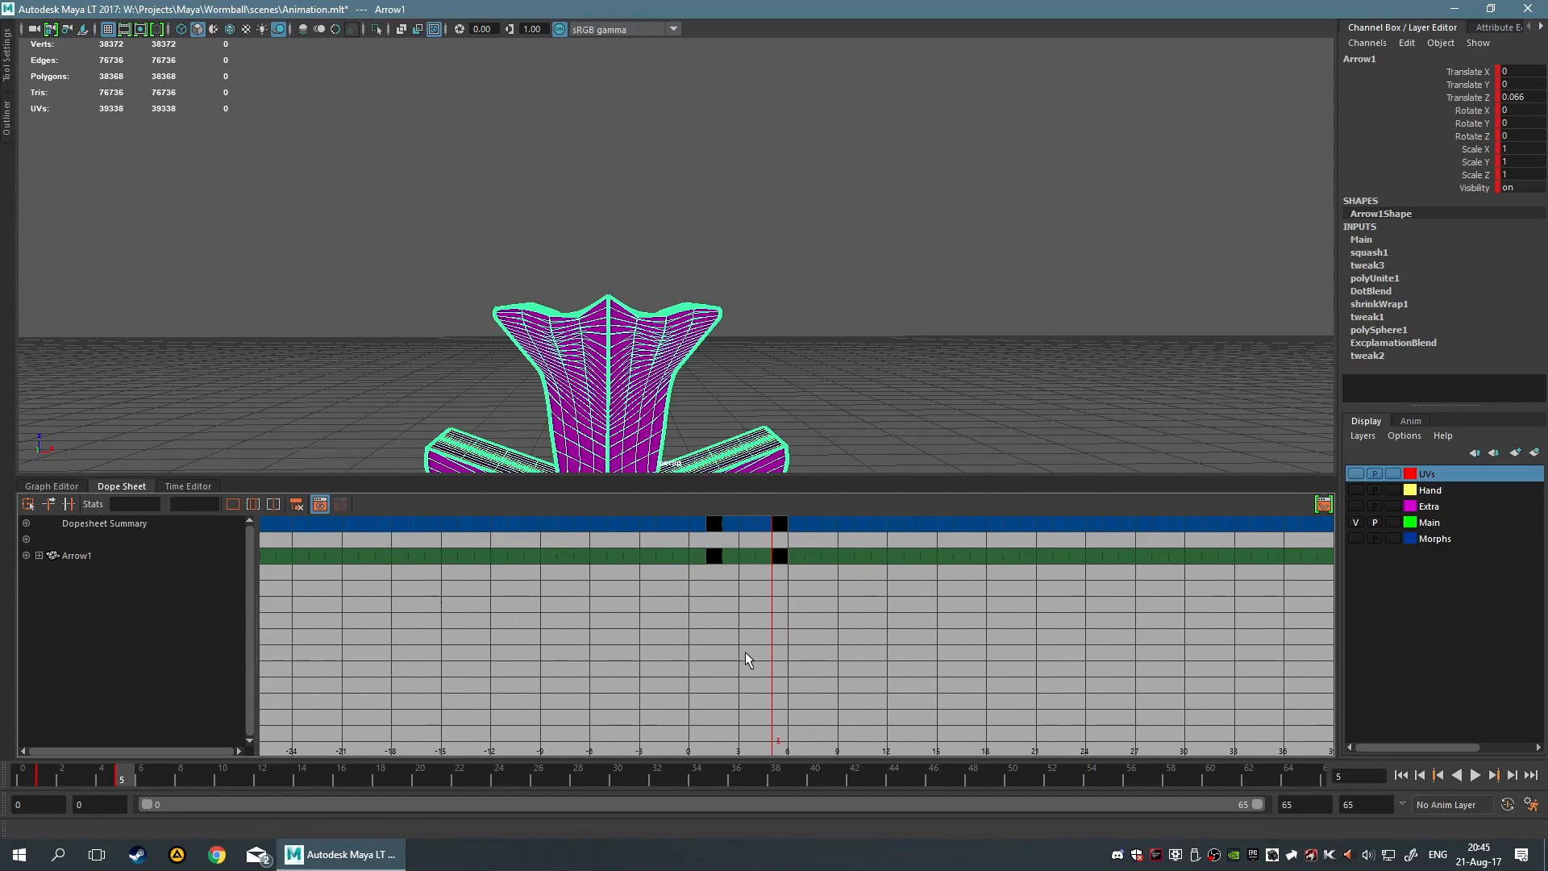
scroll(677, 568, "up", 5)
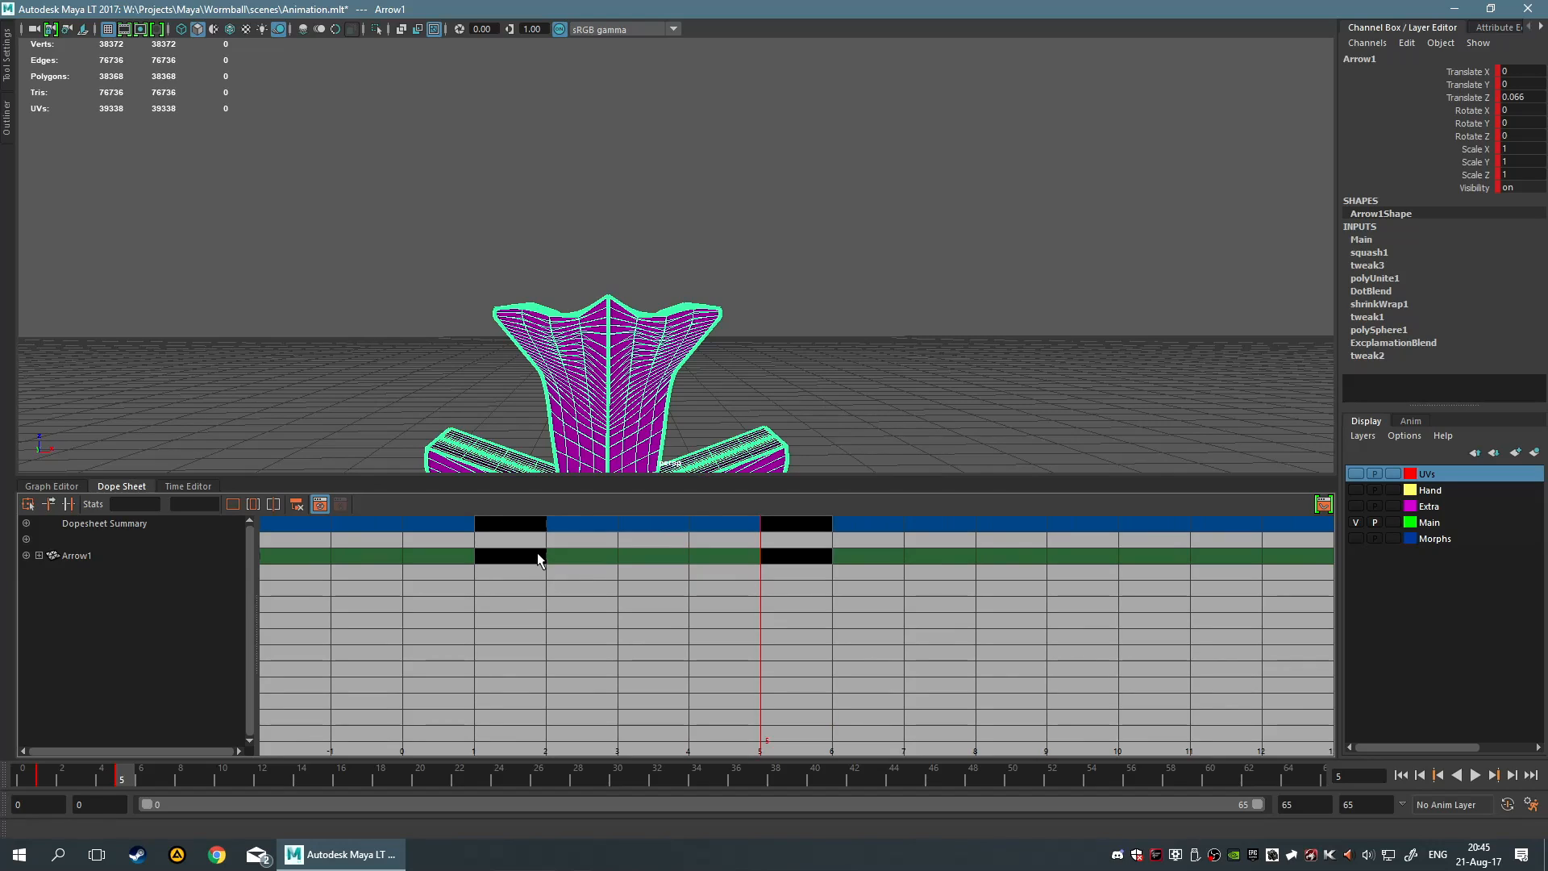
Expand Arrow1 and its Arrow1Shape node in the Dope Sheet to list the squash1 attributes, and frame the mesh in the viewport
left_click(39, 555)
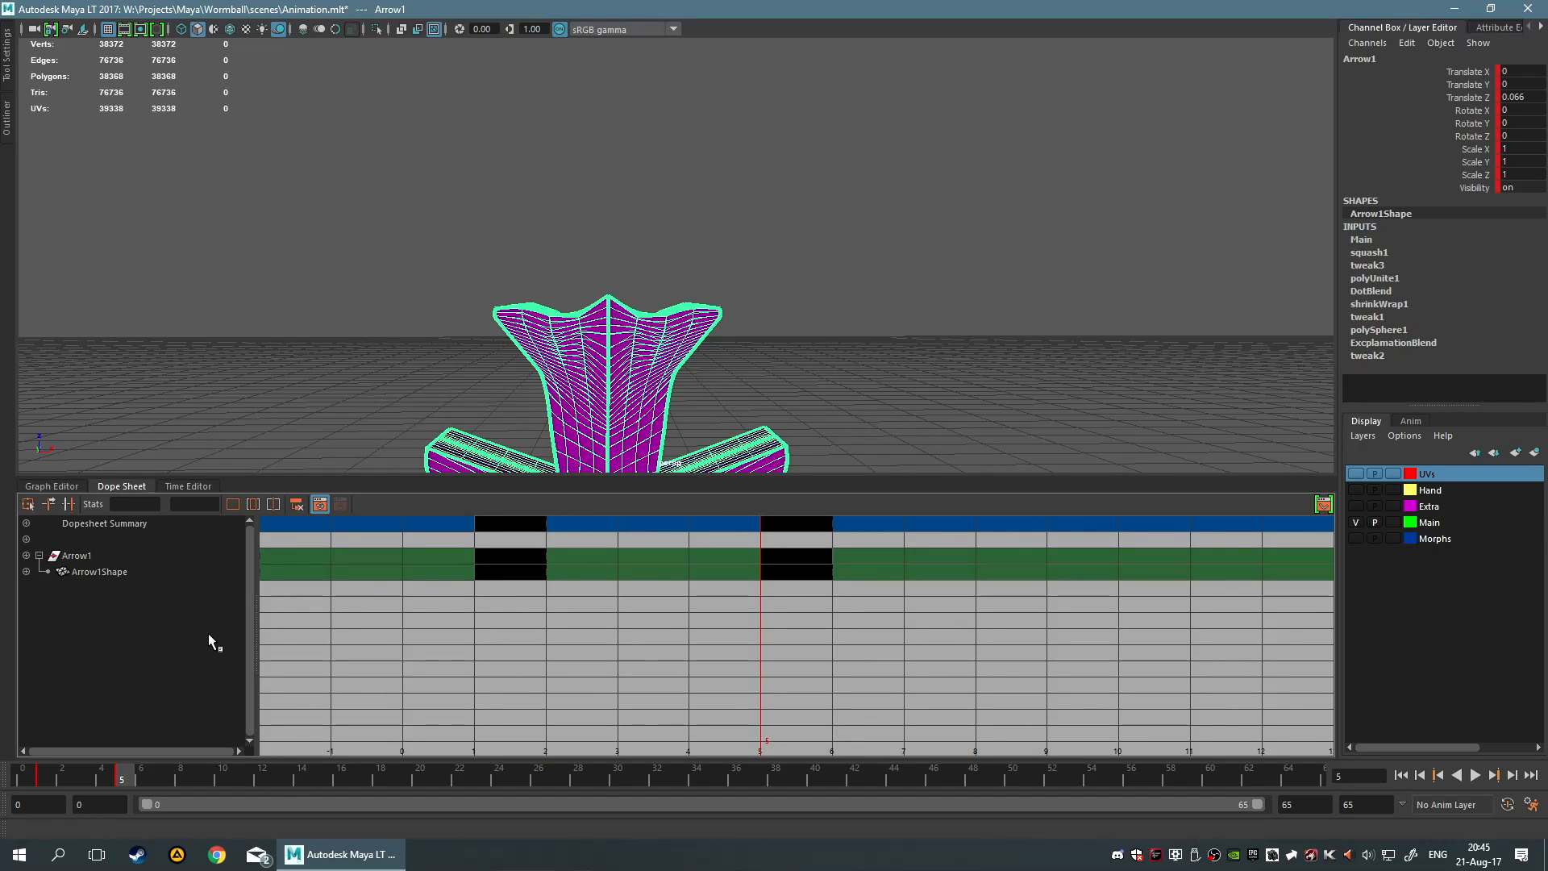
left_click(27, 573)
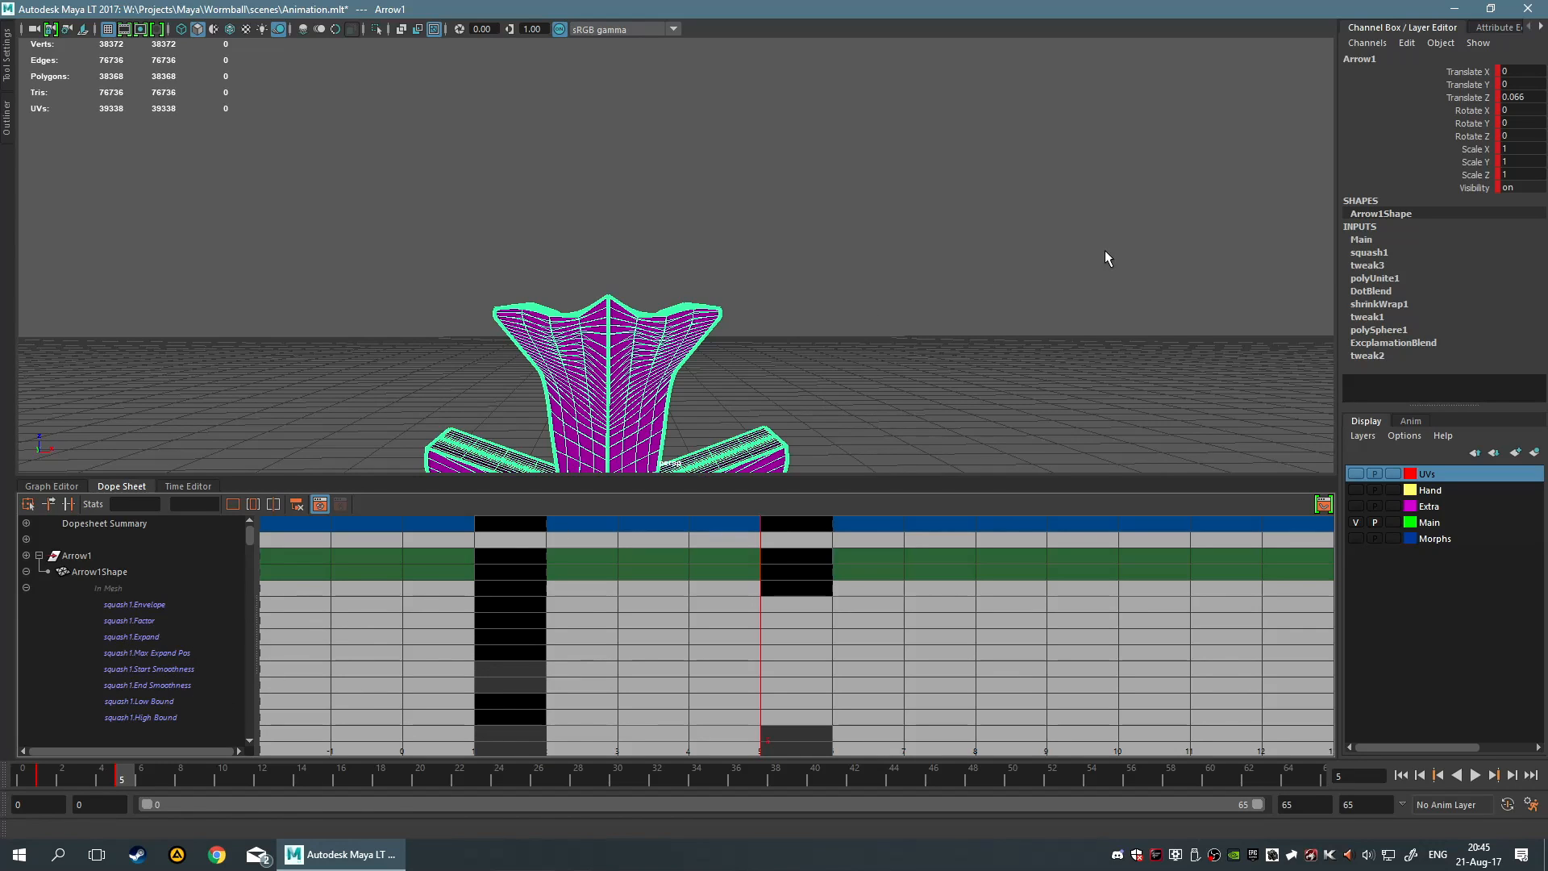
key("f")
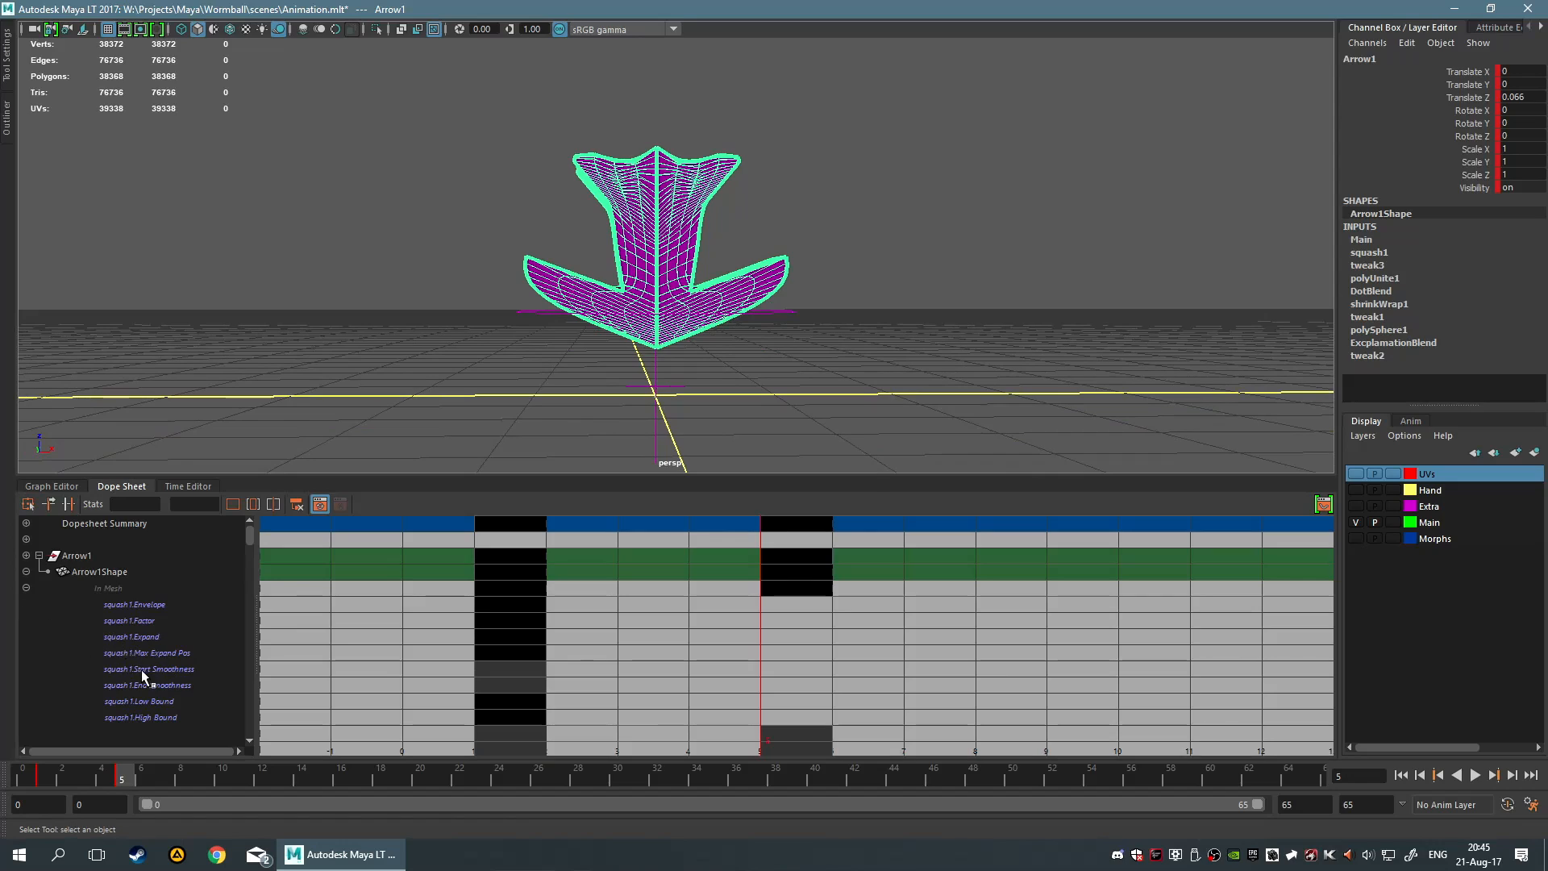
Examine the frame 1 keys of squash1's Envelope and Factor attributes in the Dope Sheet
scroll(141, 676, "down", 5)
scroll(139, 679, "up", 5)
left_click(518, 601)
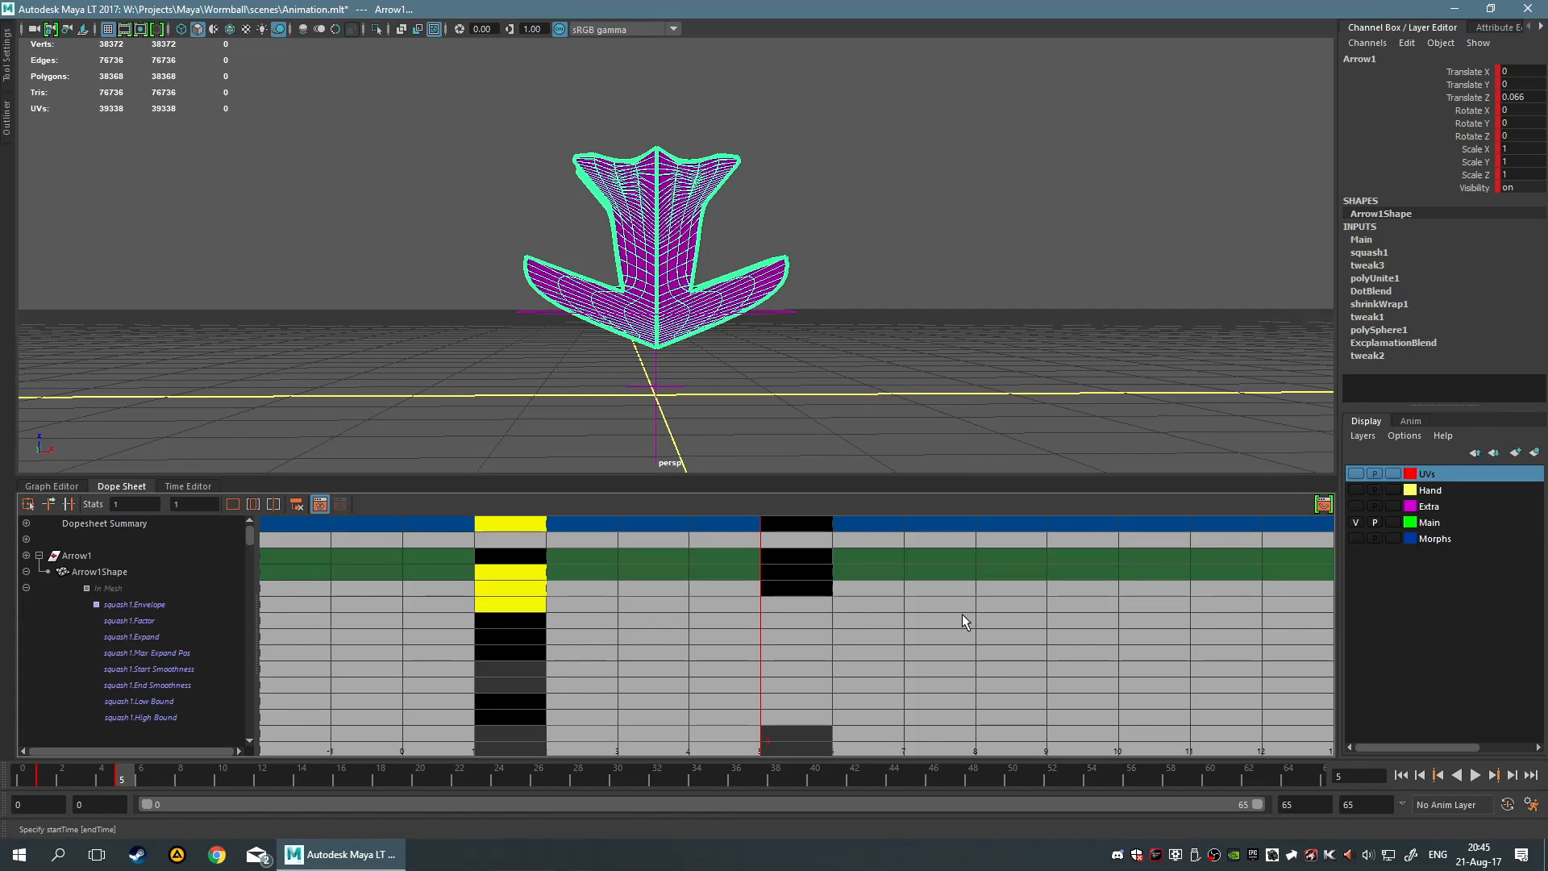
left_click(961, 614)
left_click(491, 624)
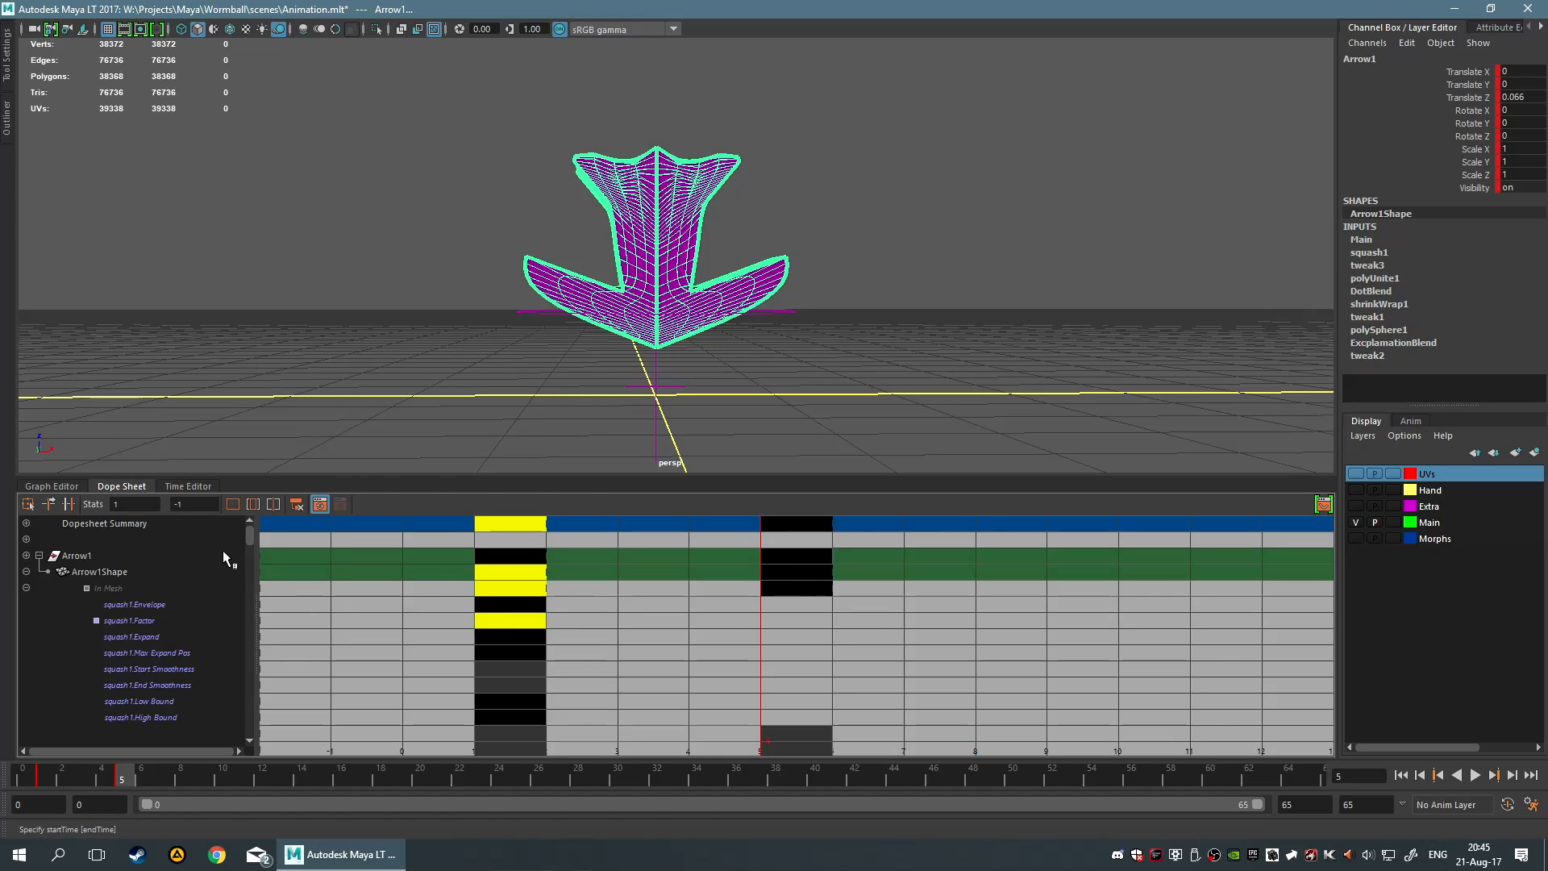
Switch to the Graph Editor and examine all of Arrow1's animation curves between frames 0 and 15
left_click(53, 486)
scroll(666, 620, "down", 3)
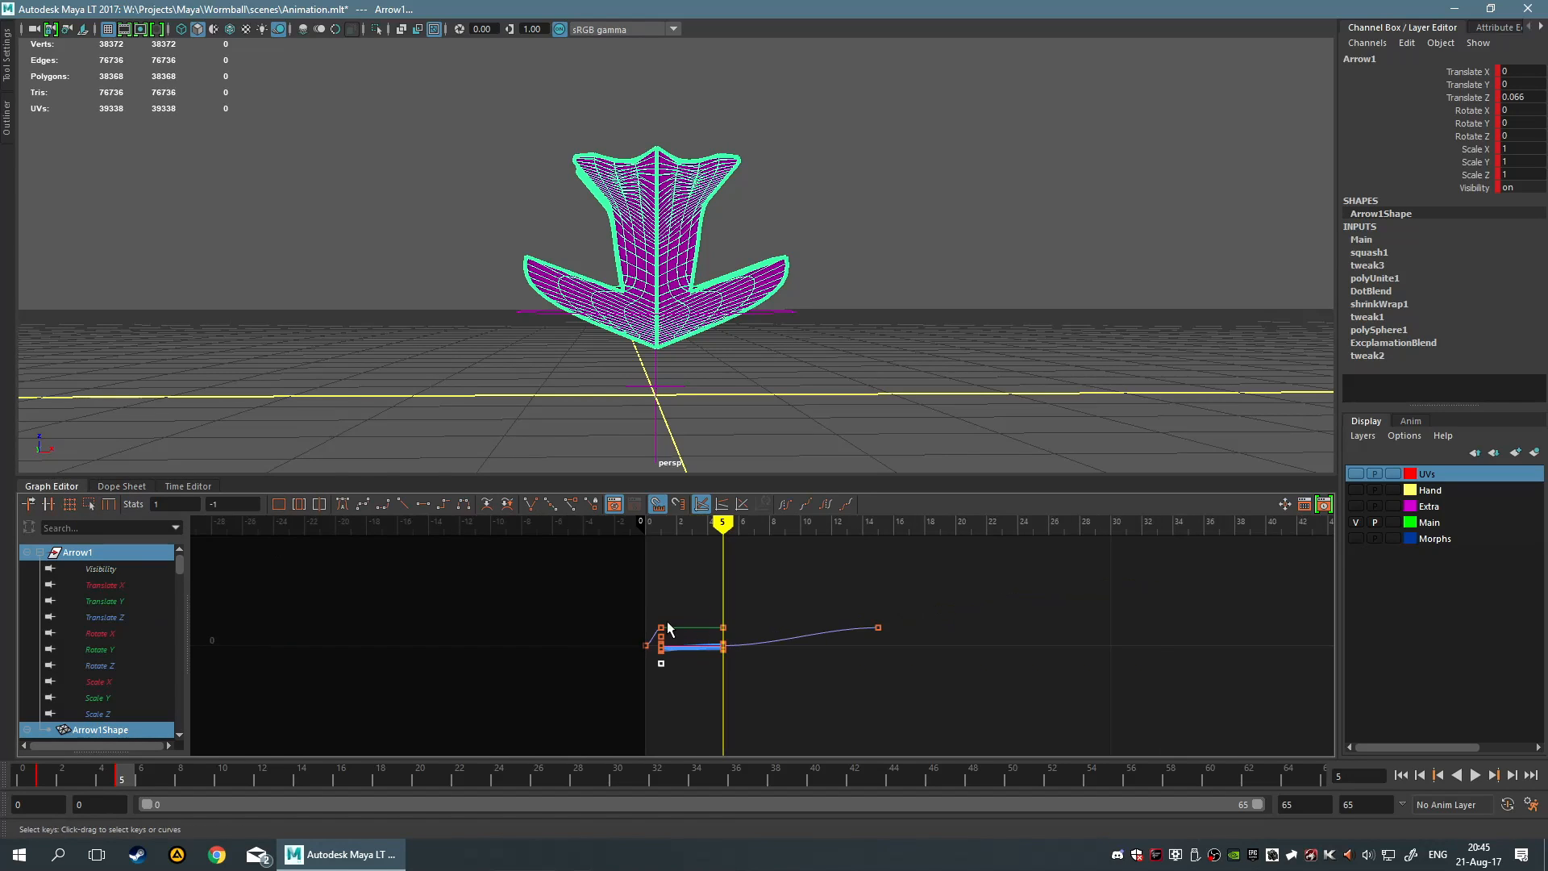
scroll(672, 645, "up", 4)
middle_click_drag(578, 661, 809, 637, "alt")
scroll(777, 656, "down", 1)
scroll(758, 669, "down", 1)
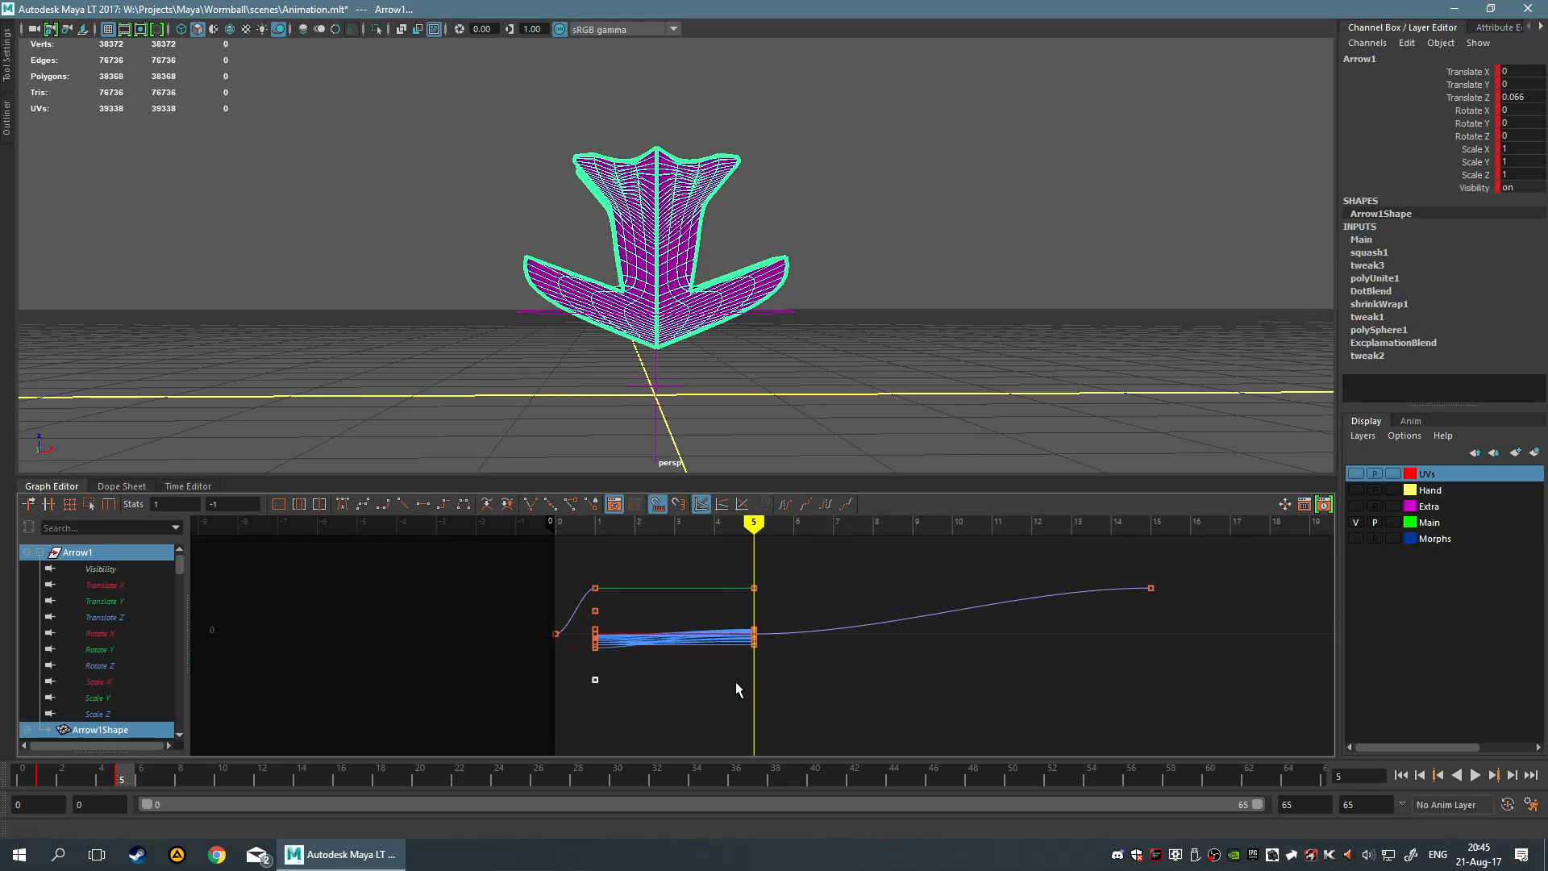
scroll(815, 657, "up", 4)
scroll(839, 657, "down", 4)
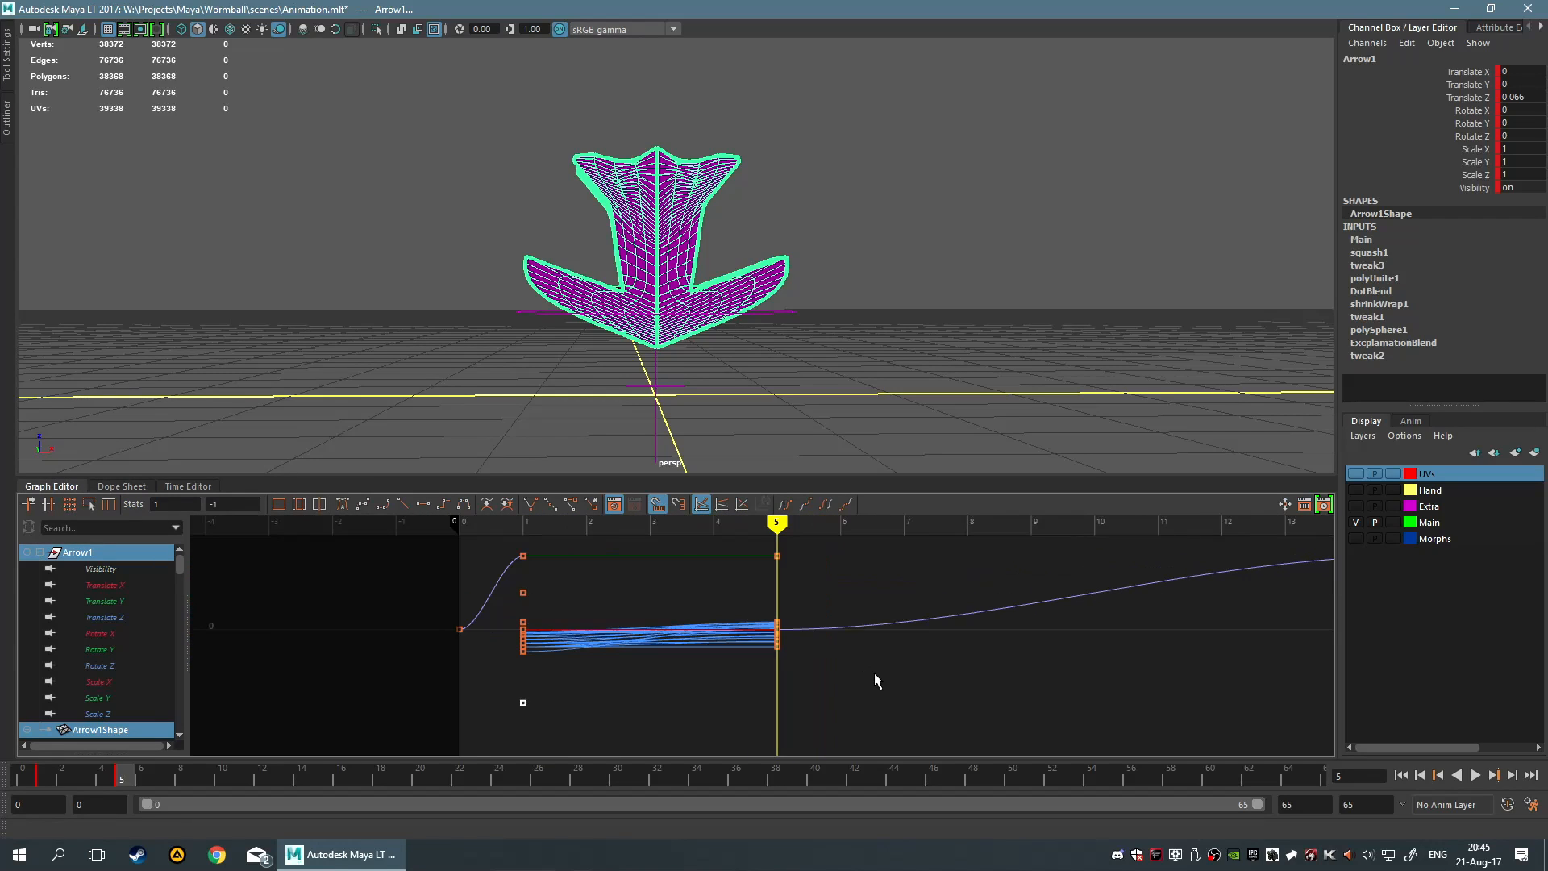
middle_click_drag(1040, 692, 846, 684, "alt")
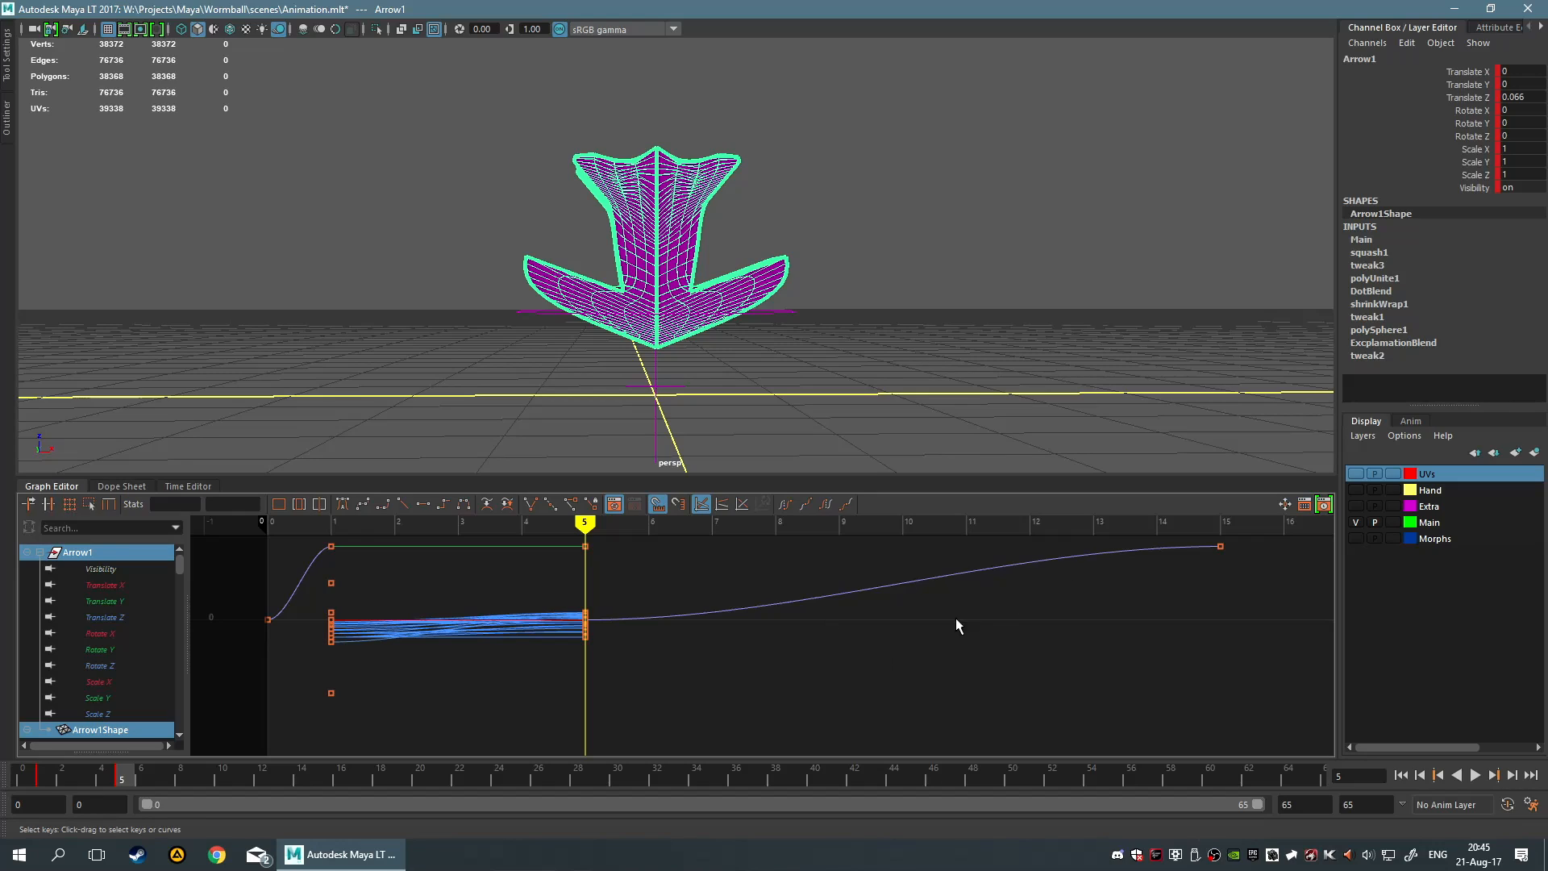
scroll(983, 624, "down", 2)
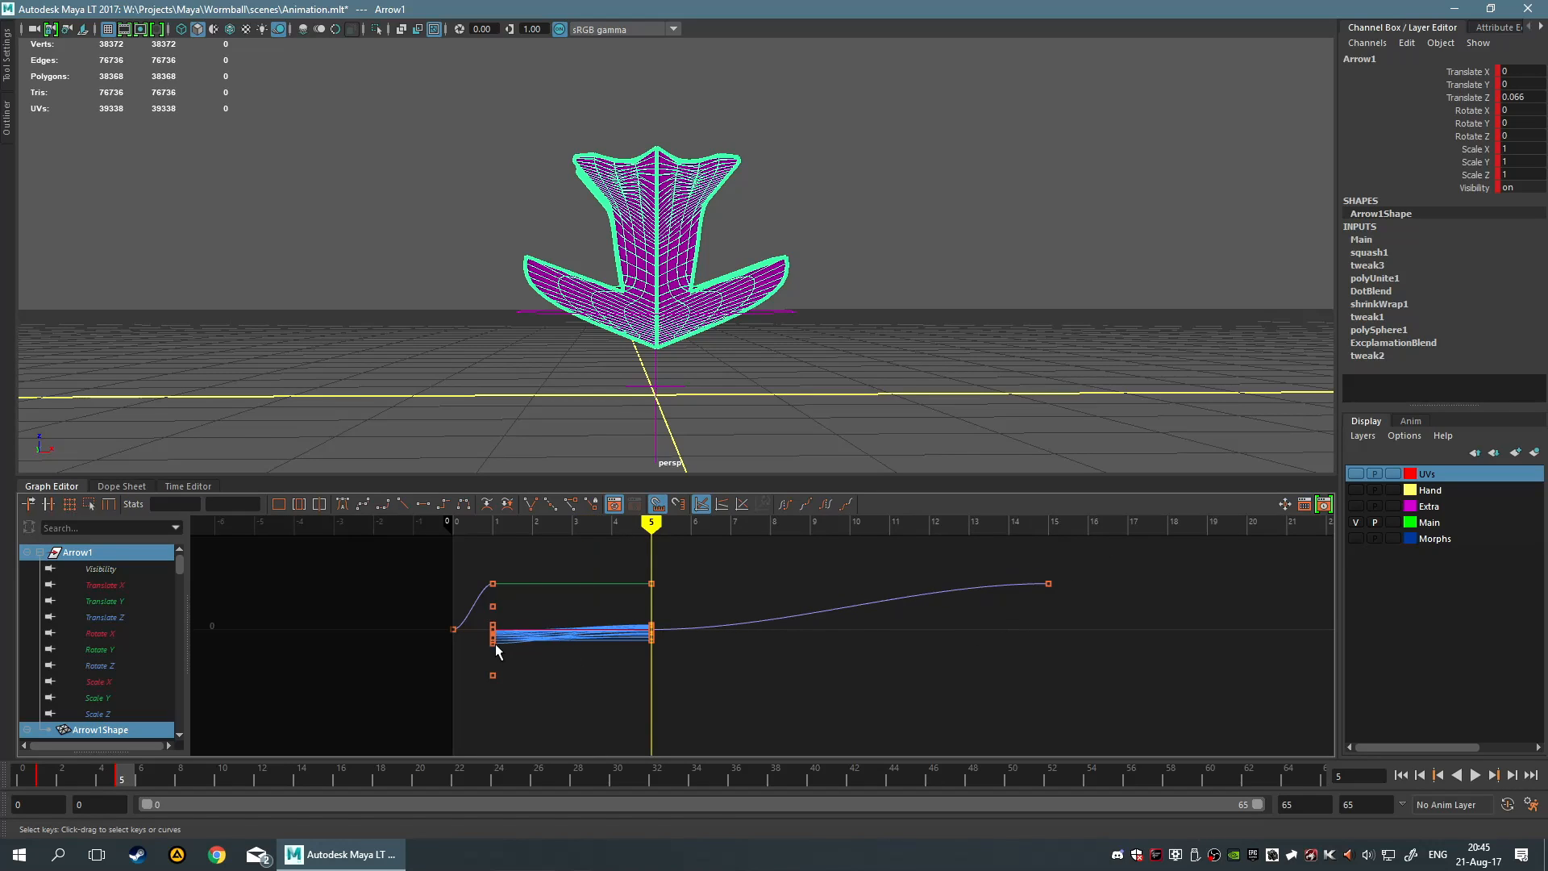
Try to shift the curve running from frame 5 to frame 15 downward, and undo that shift
left_click(1048, 583)
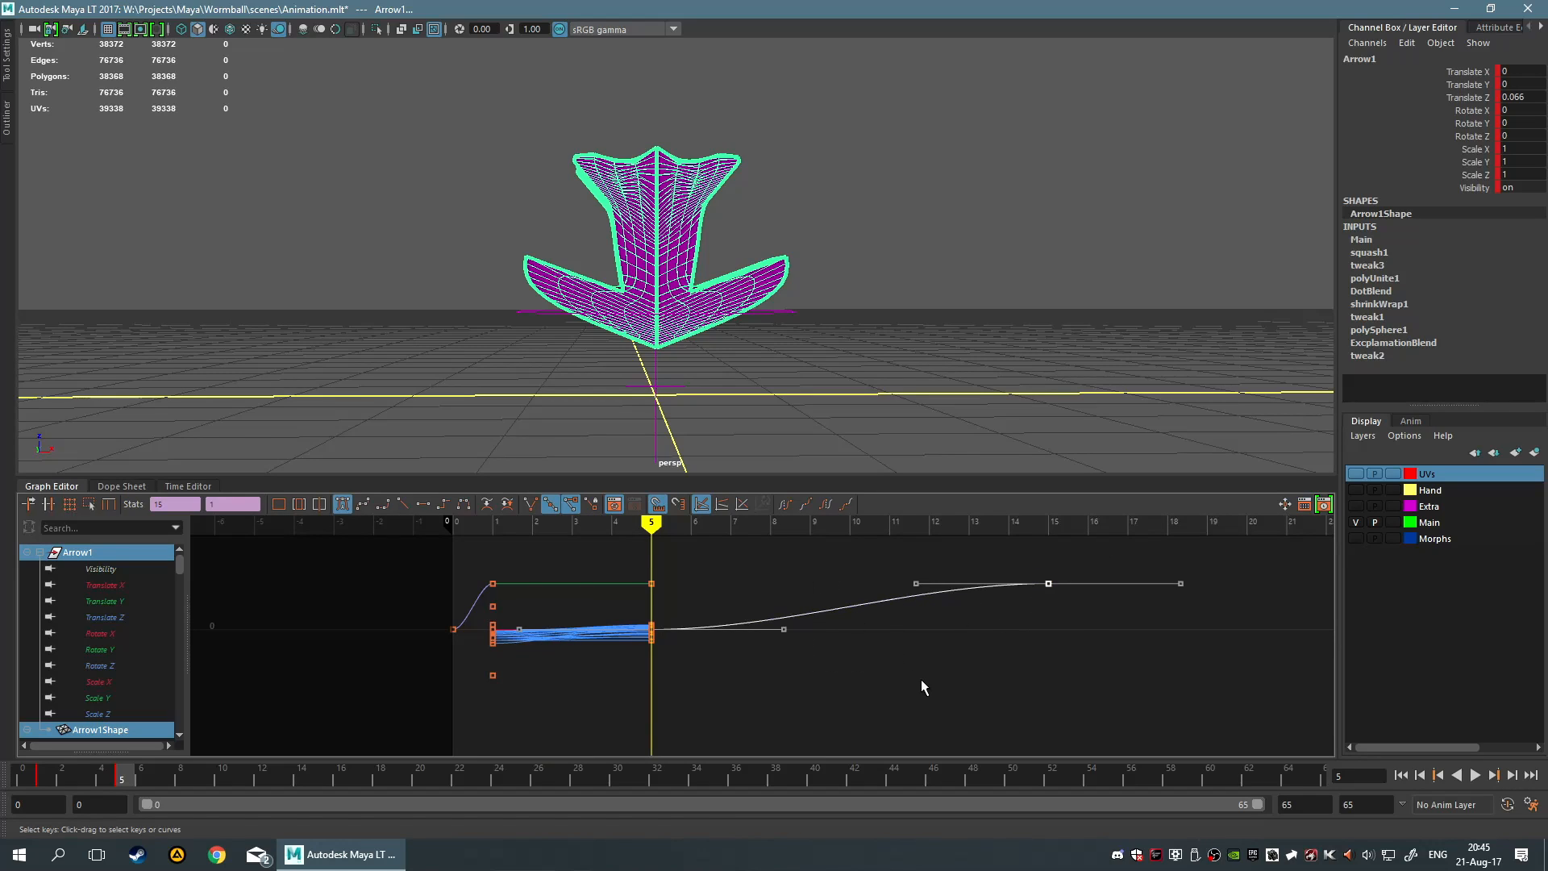
scroll(41, 642, "down", 3)
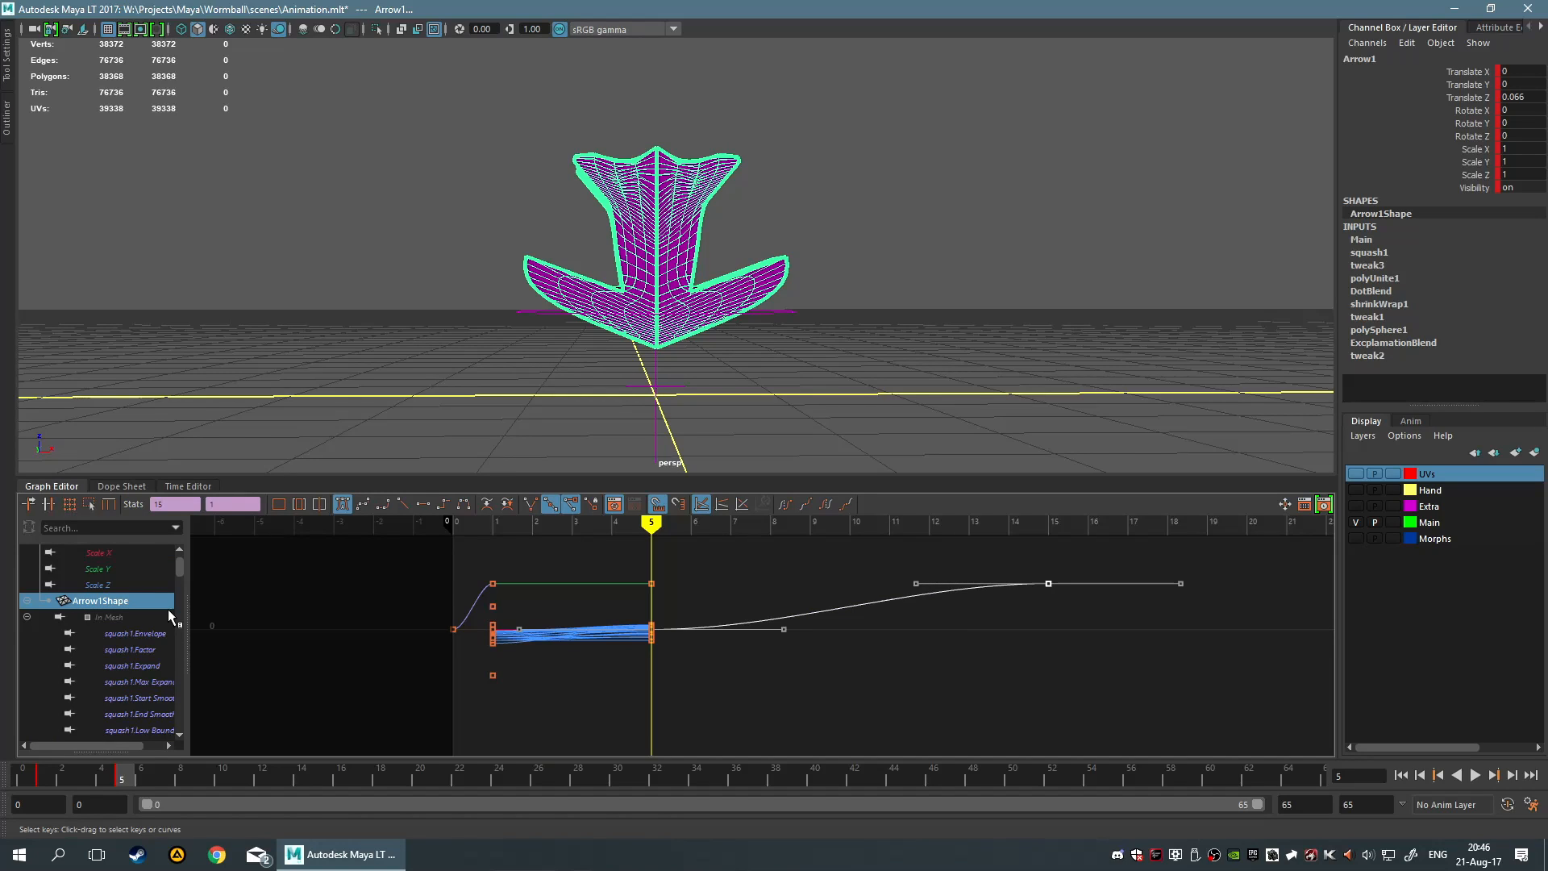
scroll(893, 640, "up", 2)
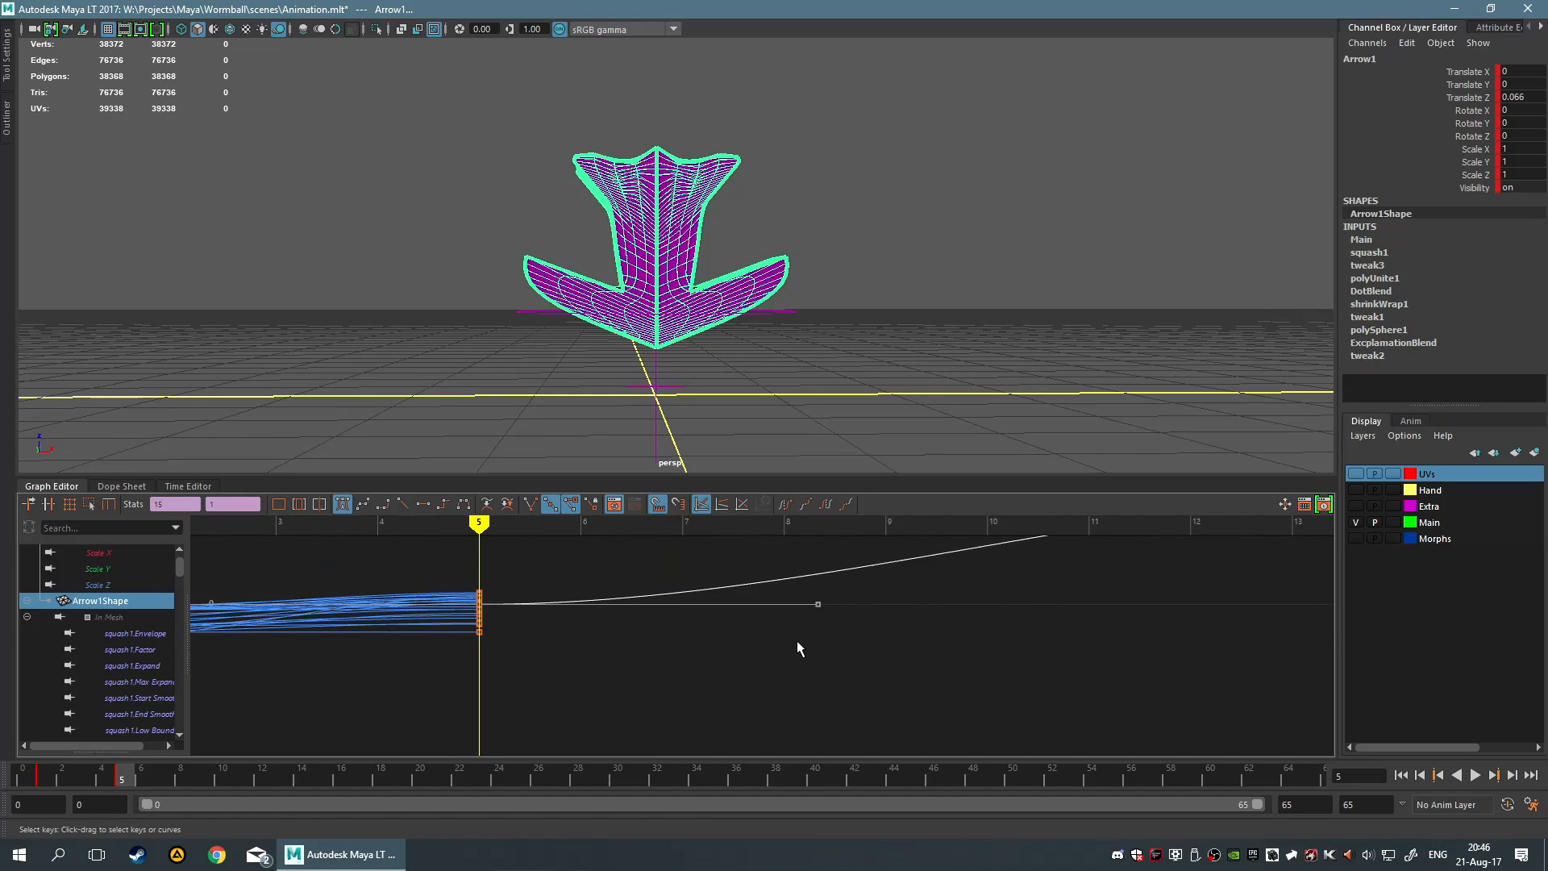
scroll(799, 649, "up", 6)
middle_click_drag(804, 656, 809, 685)
key("a")
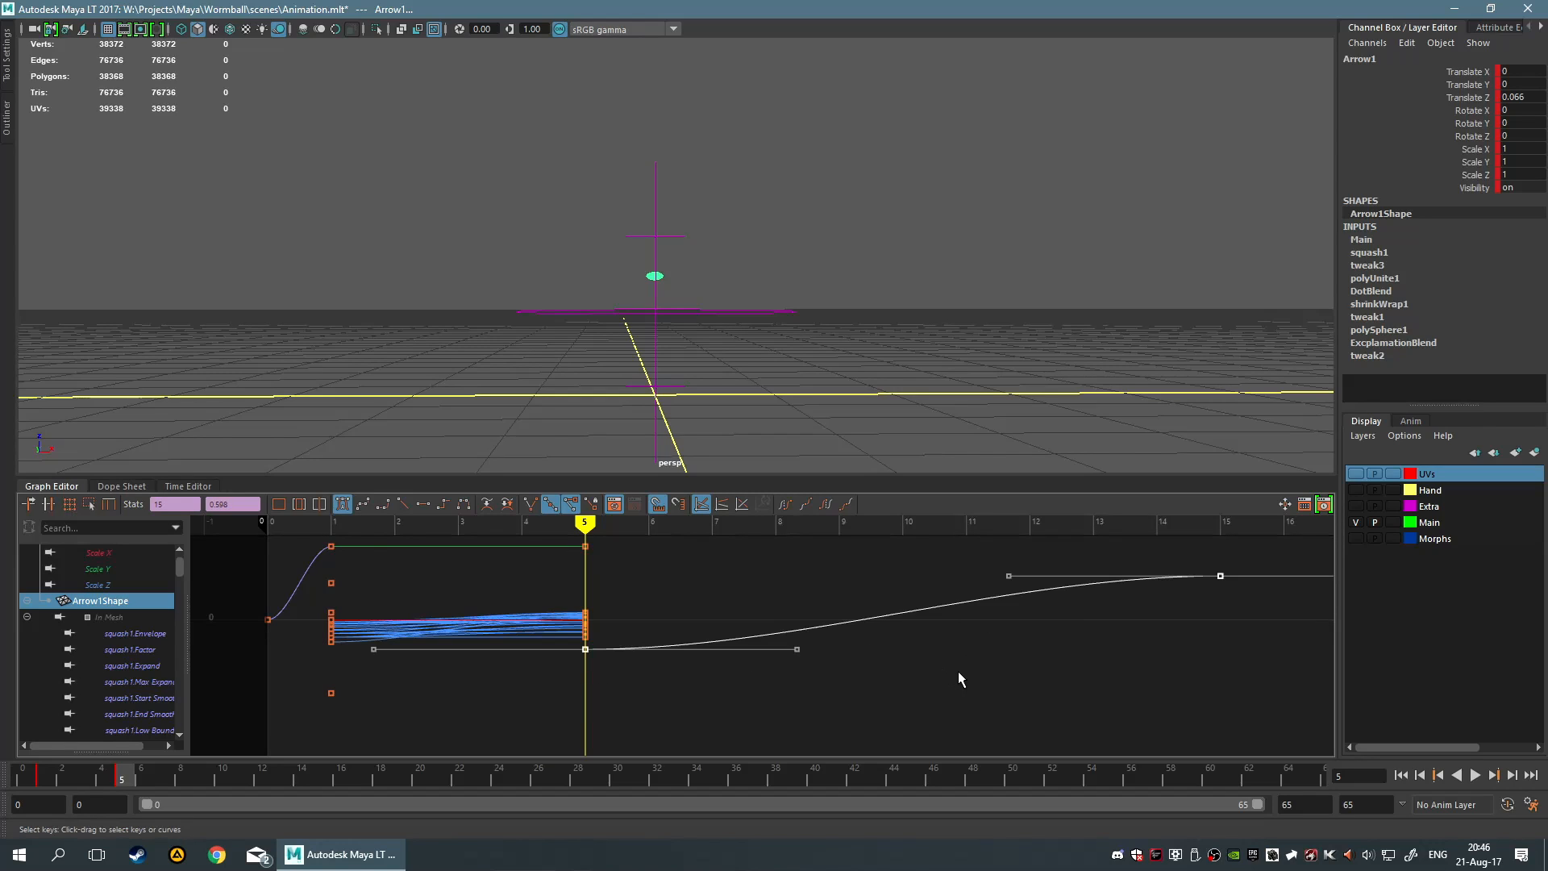
key("ctrl+z")
middle_click_drag(971, 661, 807, 667, "alt")
scroll(807, 668, "down", 5)
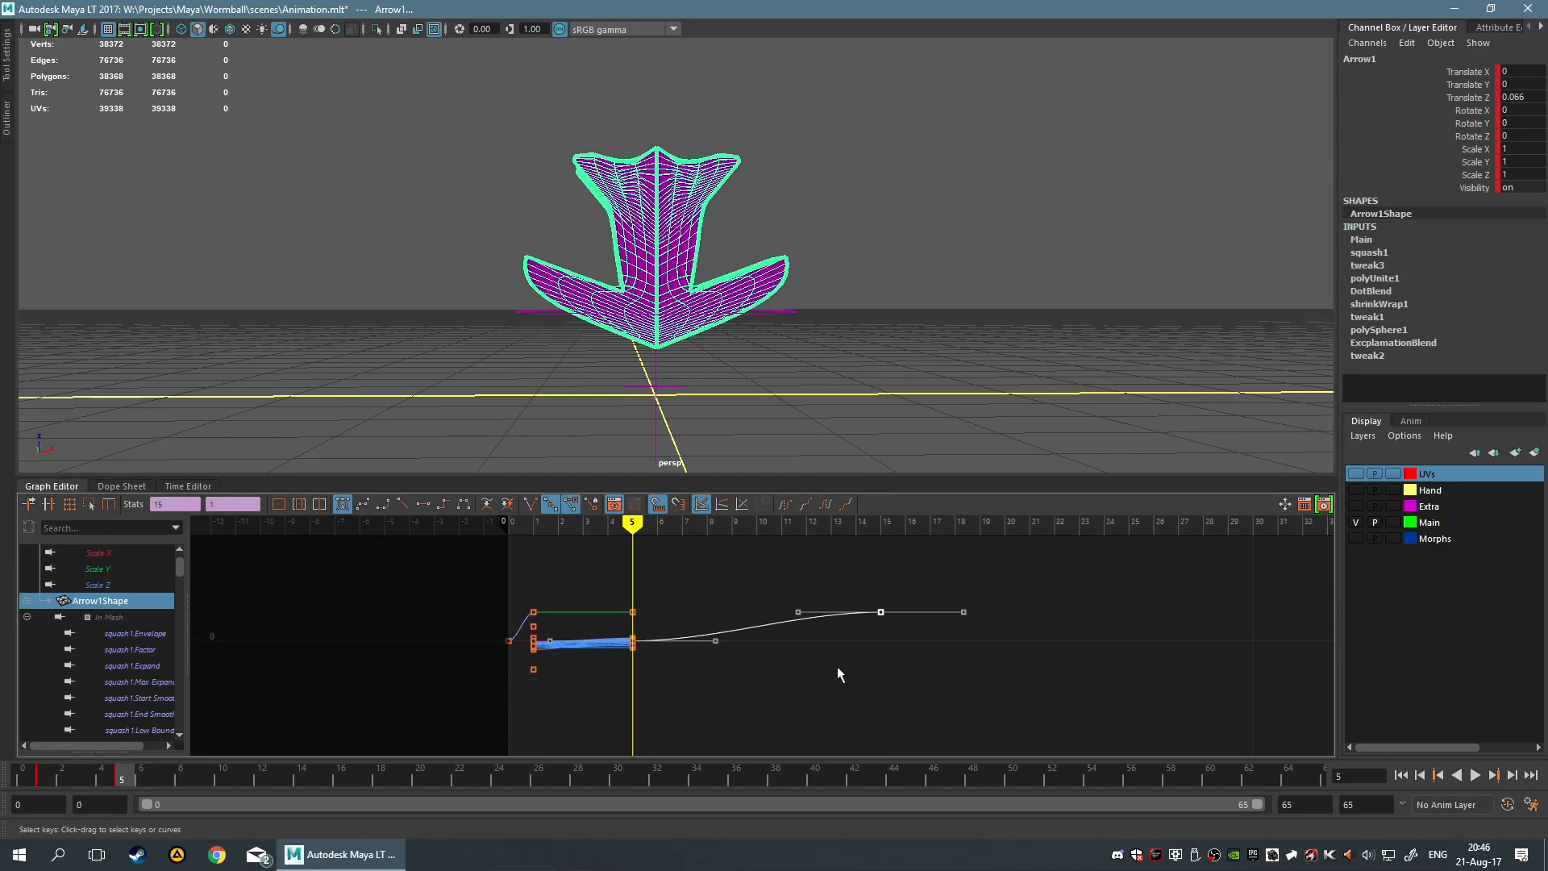
mouse_move(802, 615)
left_mouse_down()
mouse_move(815, 691)
mouse_move(795, 564)
mouse_move(798, 678)
mouse_move(774, 555)
mouse_move(788, 612)
mouse_move(812, 588)
mouse_move(788, 609)
left_mouse_up()
left_click(786, 681)
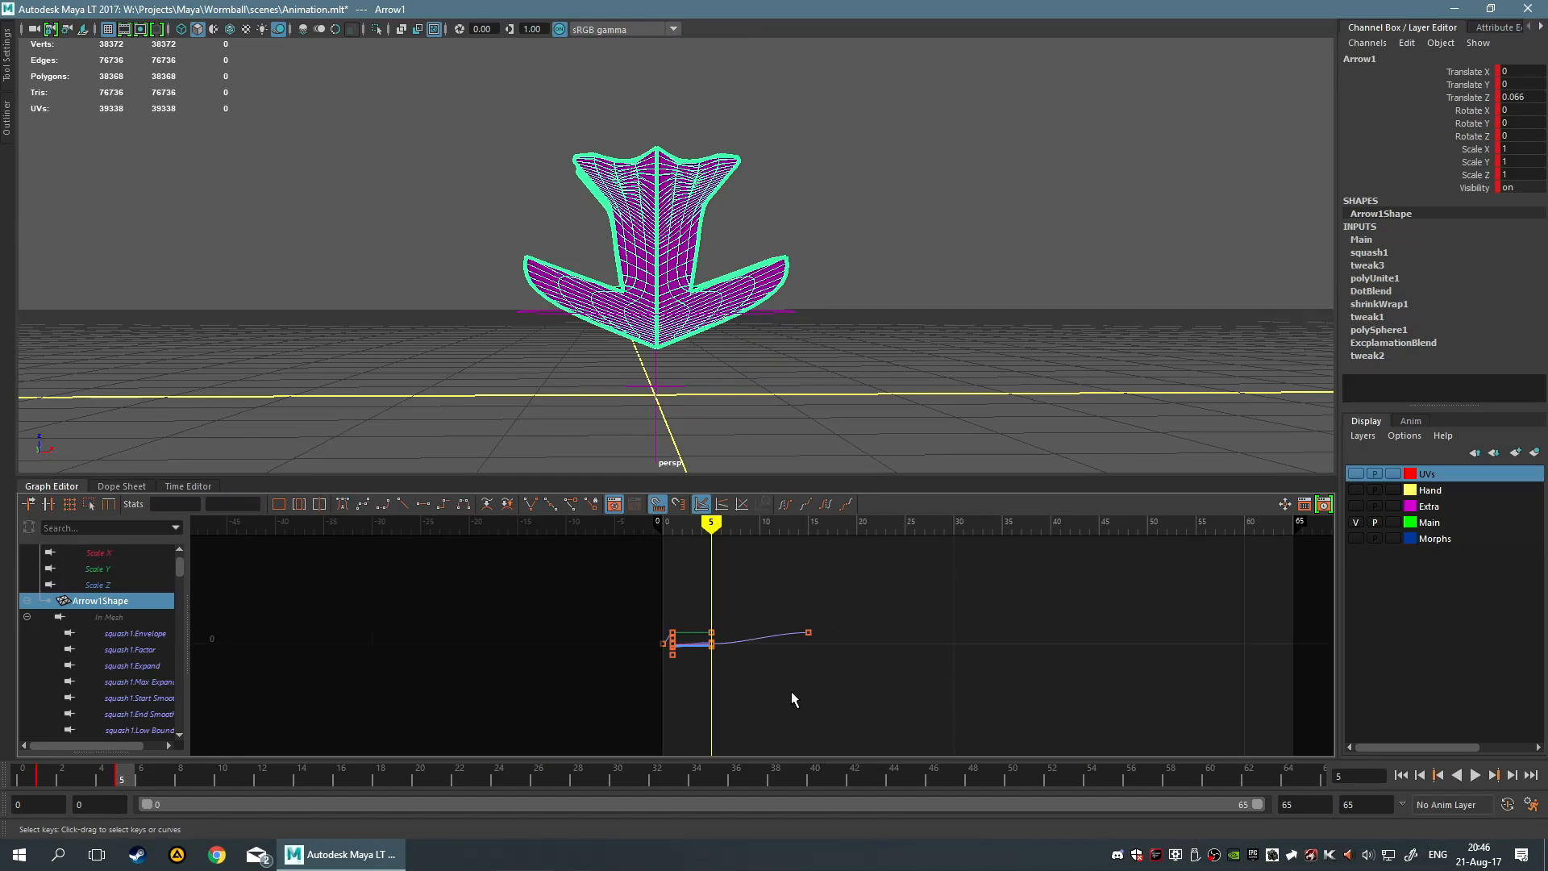
Isolate Arrow1's Scale Z, Translate Z, Translate Y and Translate X curves one after another in the Graph Editor
scroll(766, 689, "up", 4)
left_click(108, 584)
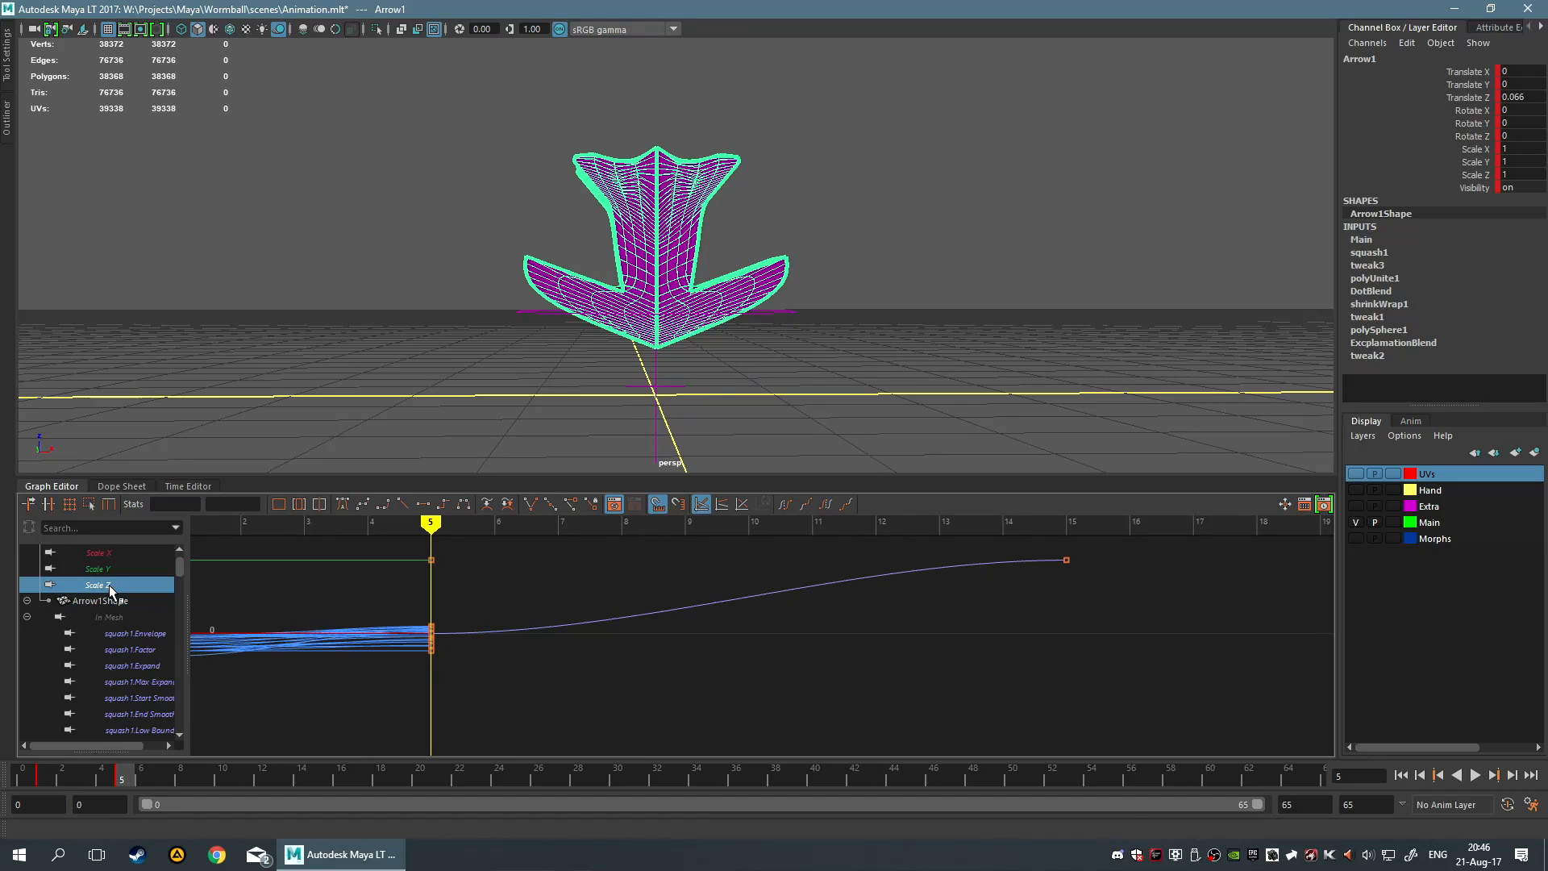
scroll(108, 584, "up", 3)
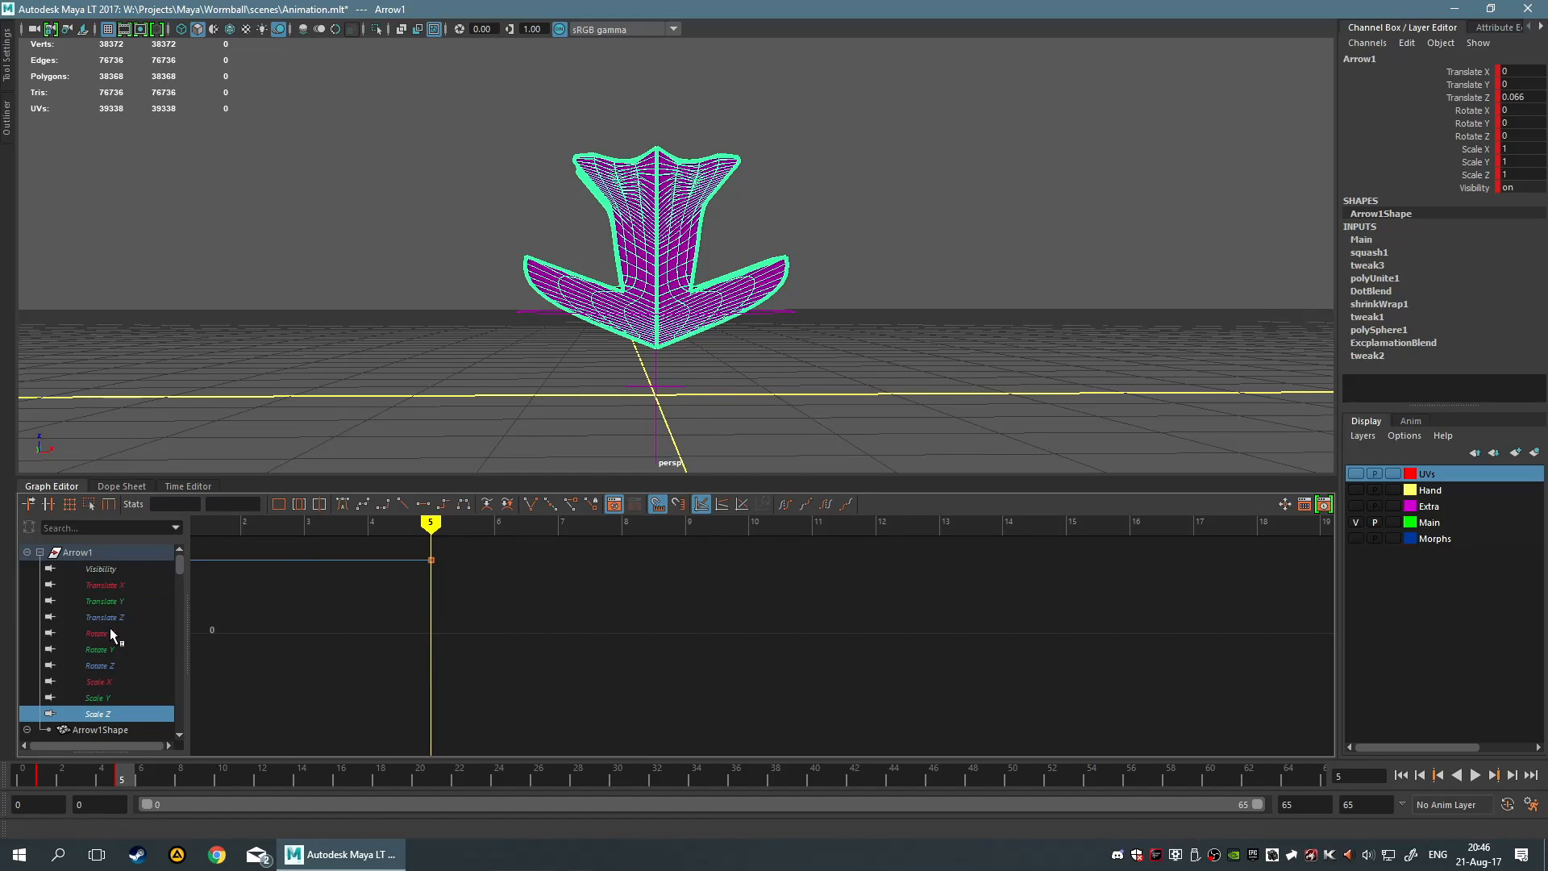
left_click(98, 615)
left_click(97, 604)
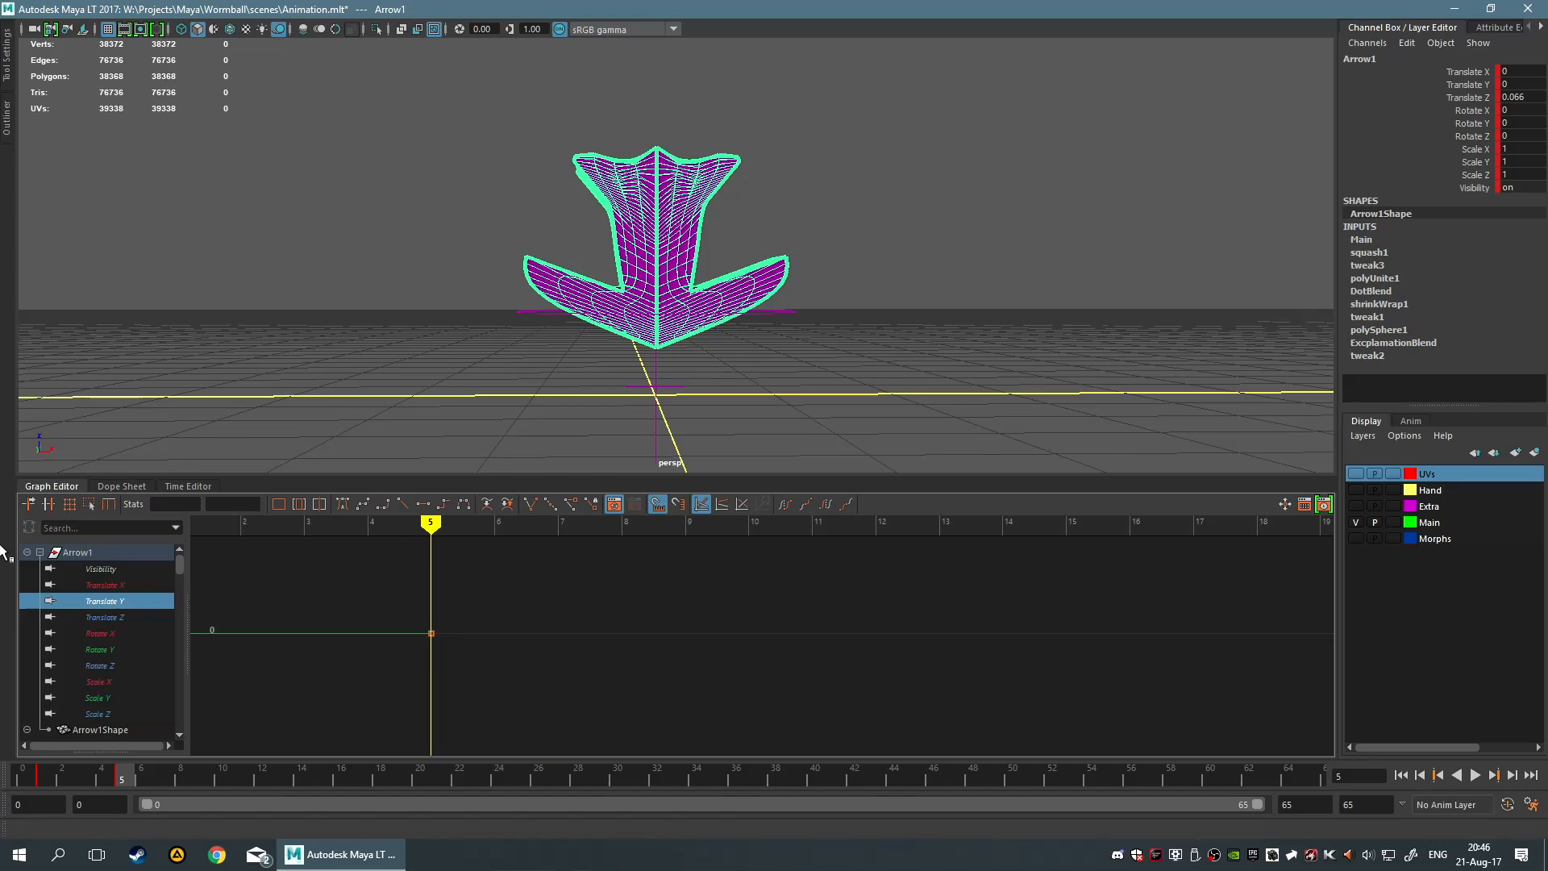
left_click(113, 585)
Look through the channels listed below the squash1 attributes and examine the curve of one unnamed channel
scroll(288, 573, "down", 4)
scroll(86, 627, "down", 3)
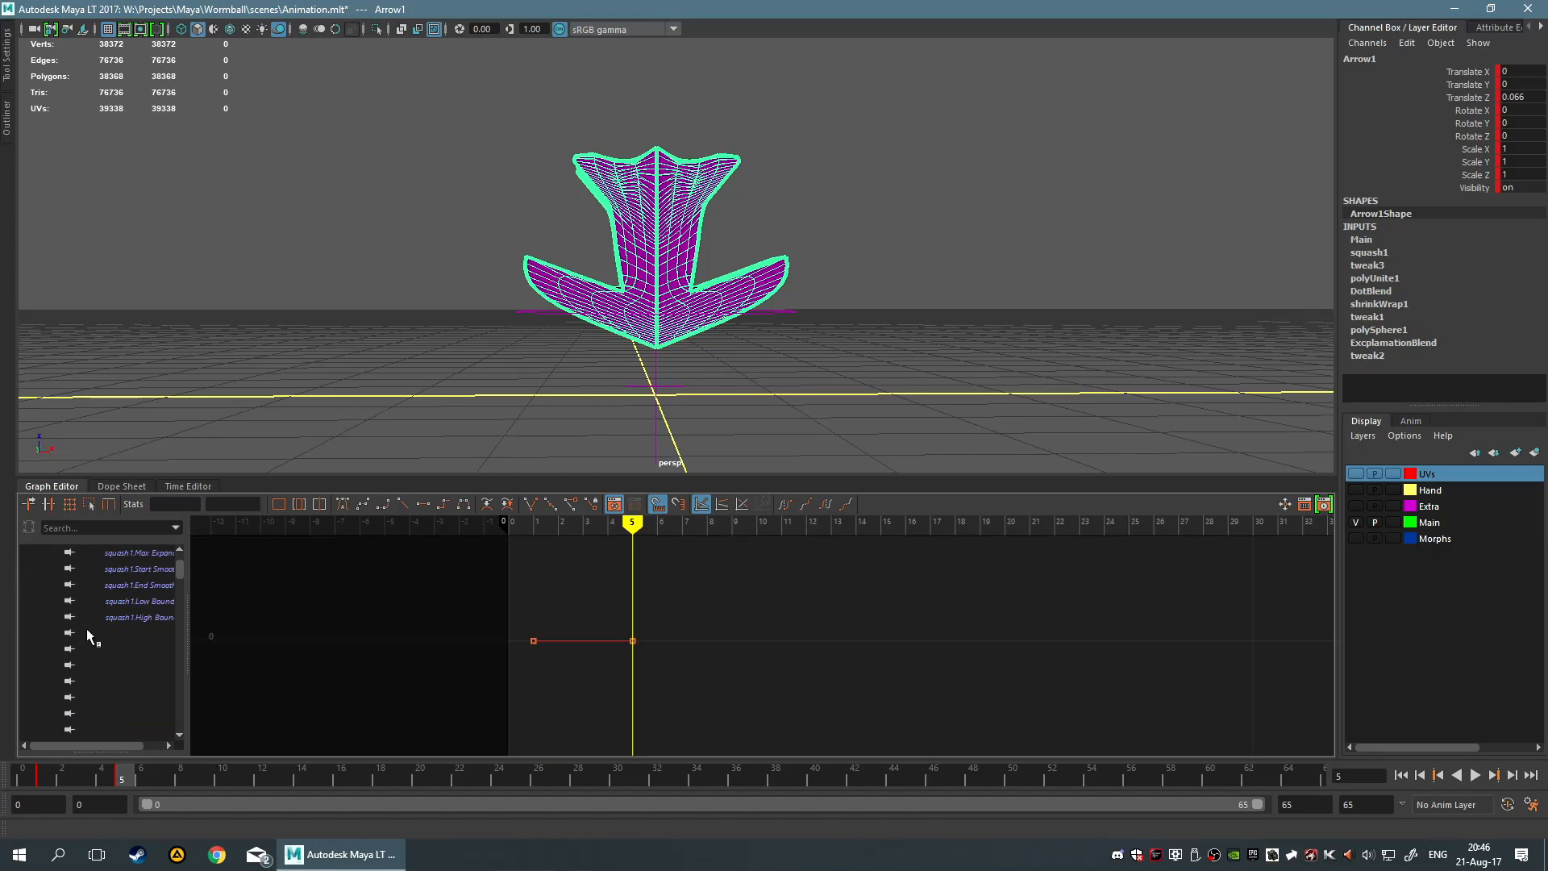
scroll(85, 613, "down", 3)
mouse_move(92, 742)
left_mouse_down()
mouse_move(157, 742)
mouse_move(101, 674)
mouse_move(100, 587)
mouse_move(101, 751)
left_mouse_up()
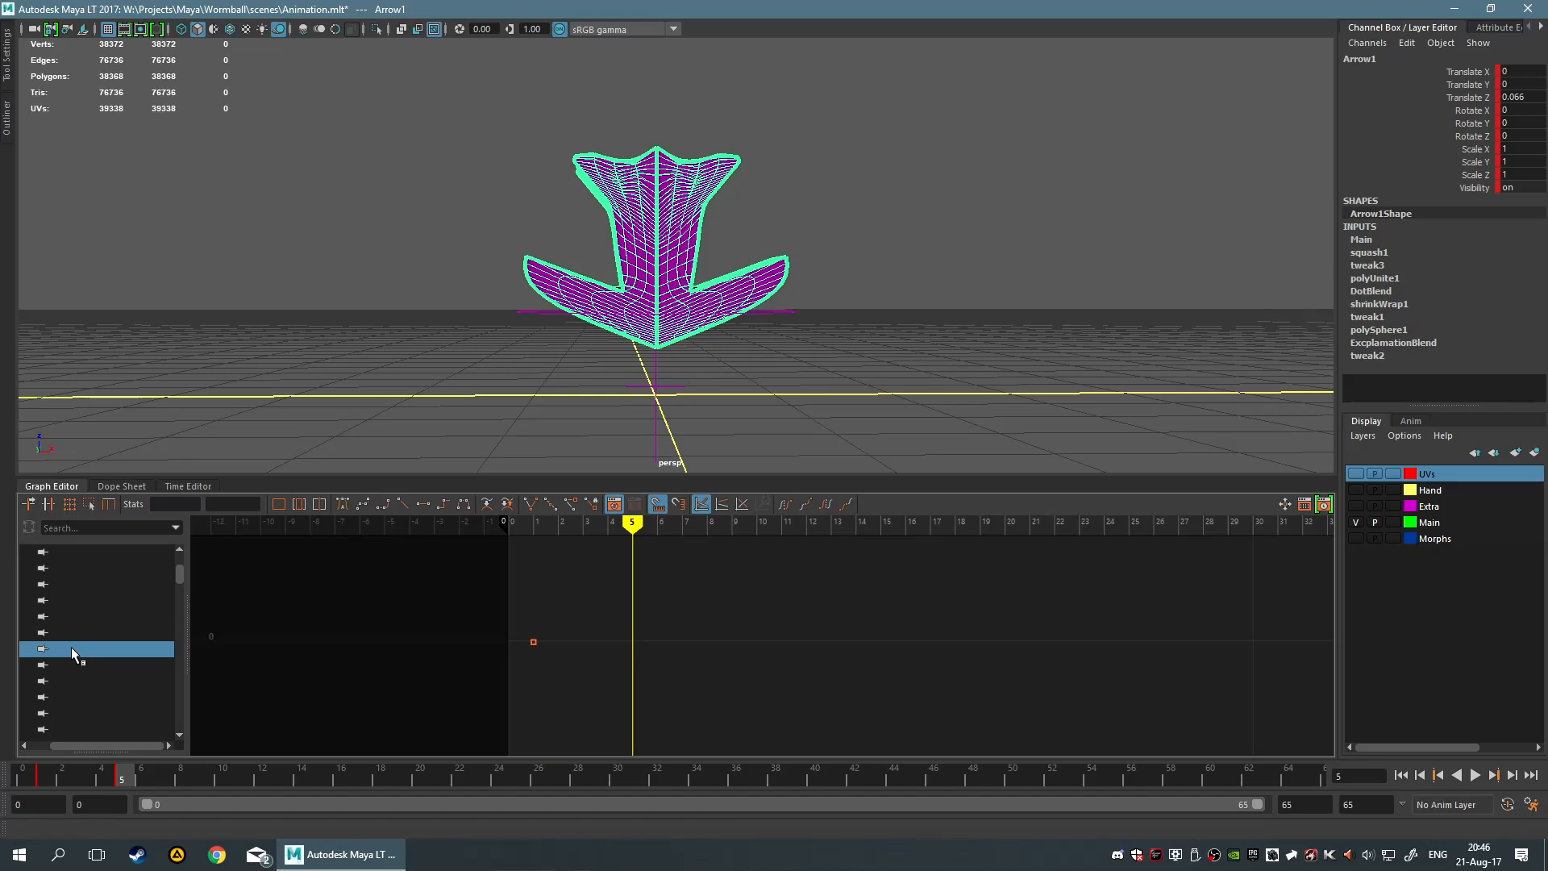
scroll(97, 663, "down", 3)
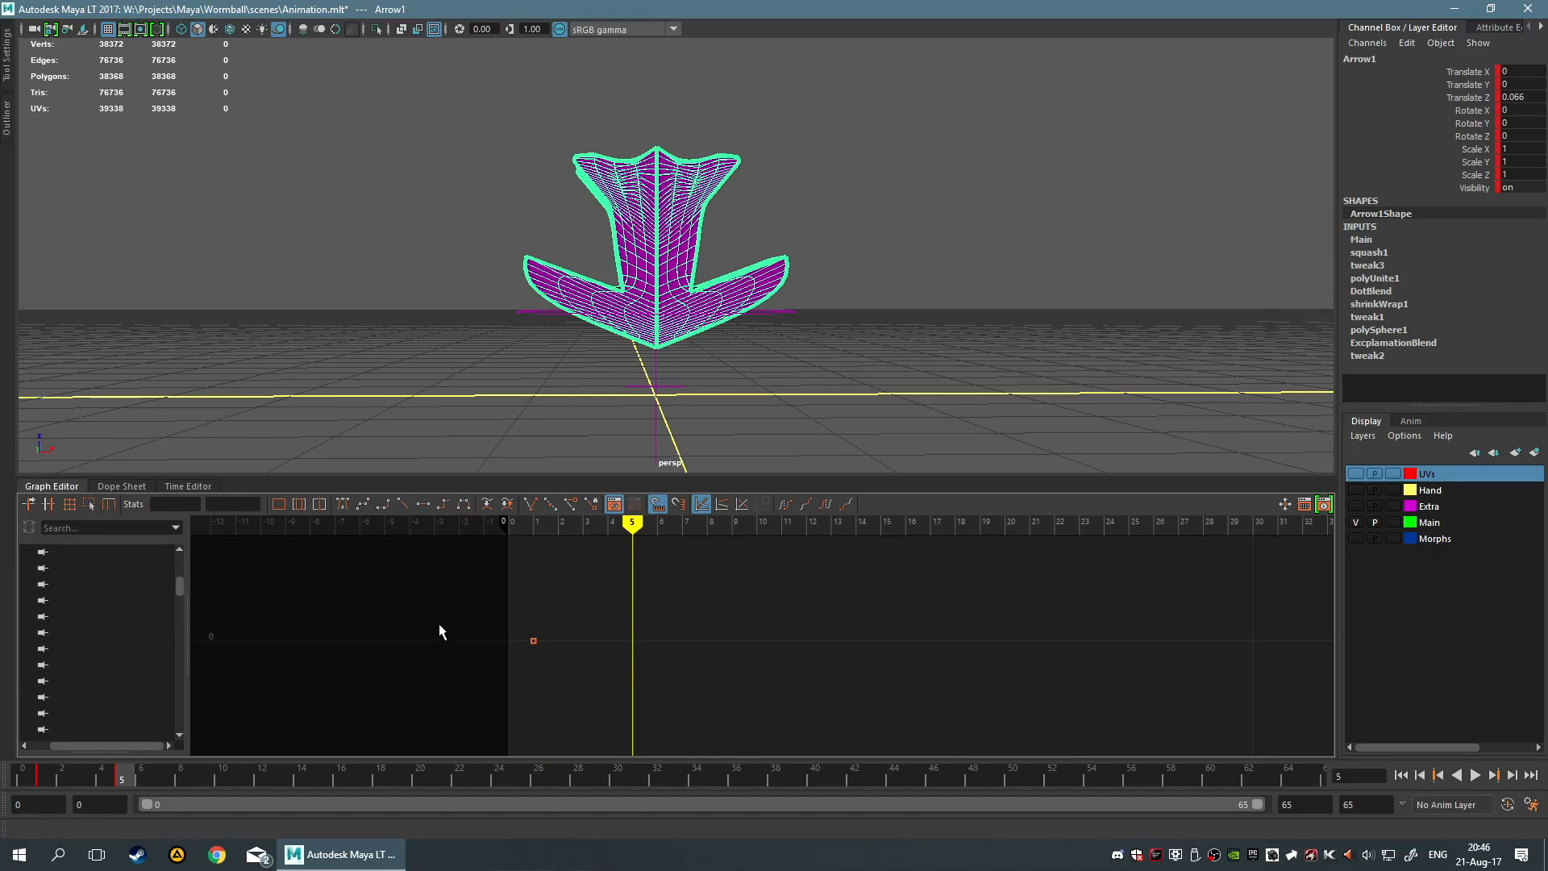
middle_click_drag(634, 654, 683, 631, "alt")
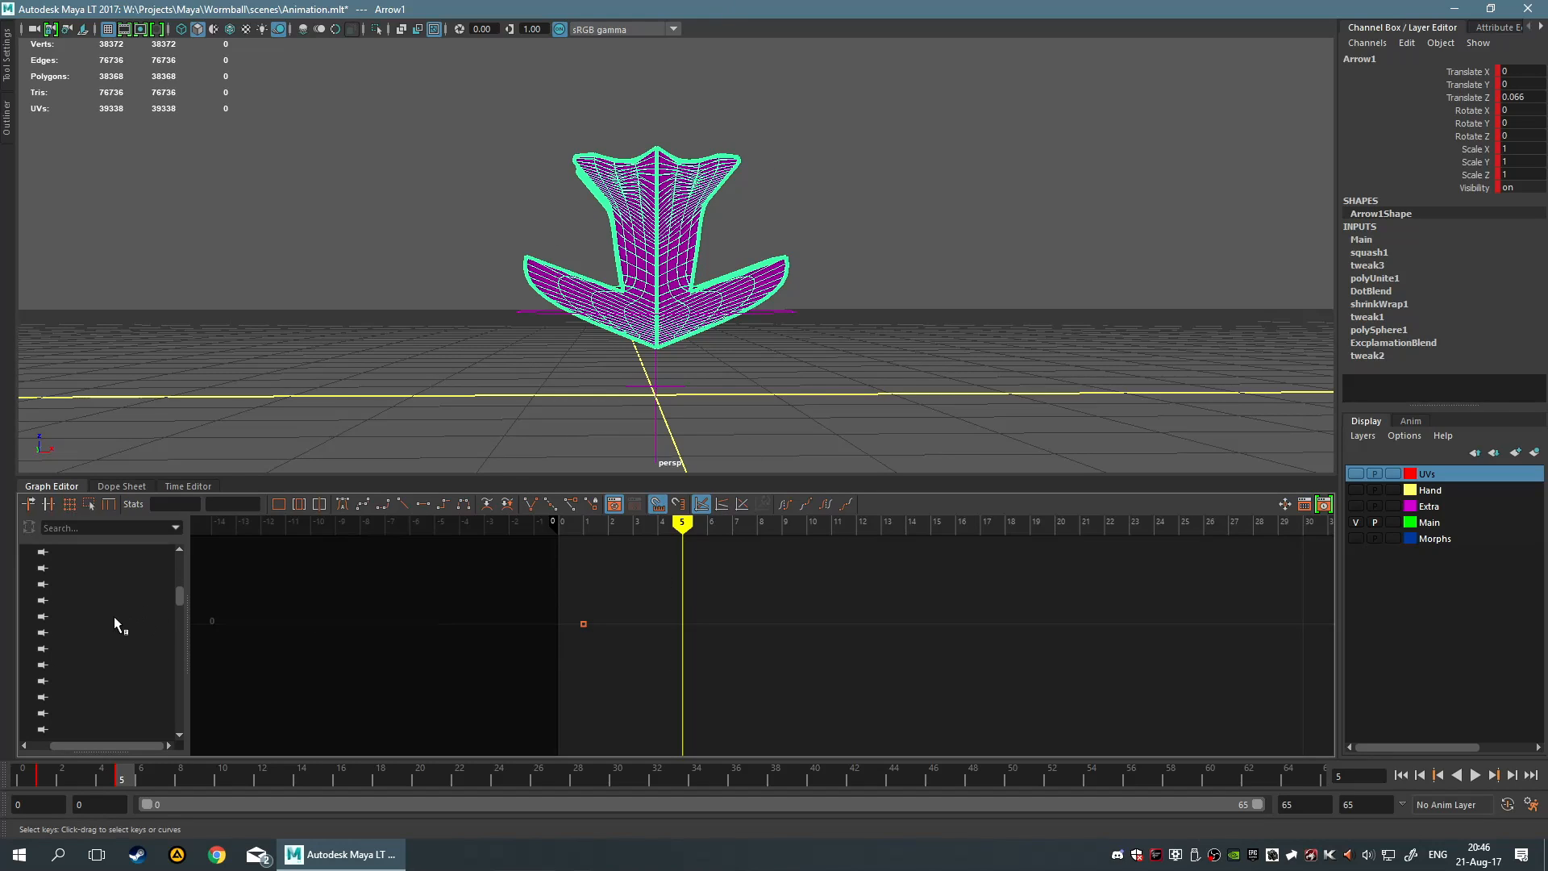
scroll(114, 615, "down", 6)
scroll(92, 654, "down", 5)
scroll(94, 639, "up", 2)
scroll(94, 633, "up", 1)
Review the Bake Animation options for Arrow1 and close them without baking
key("space")
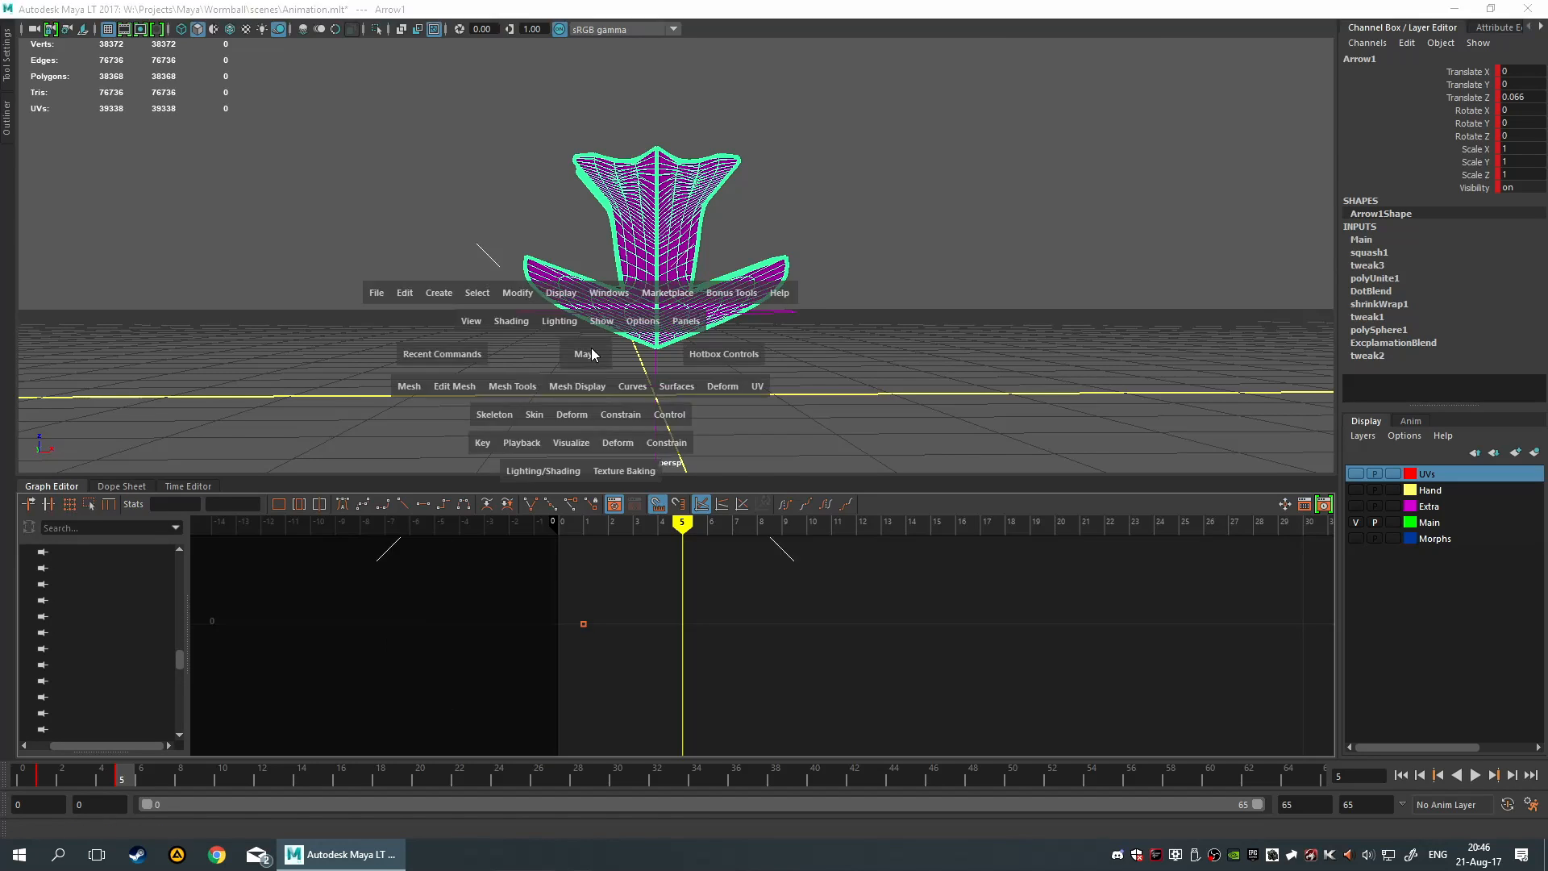
key("space")
key("space")
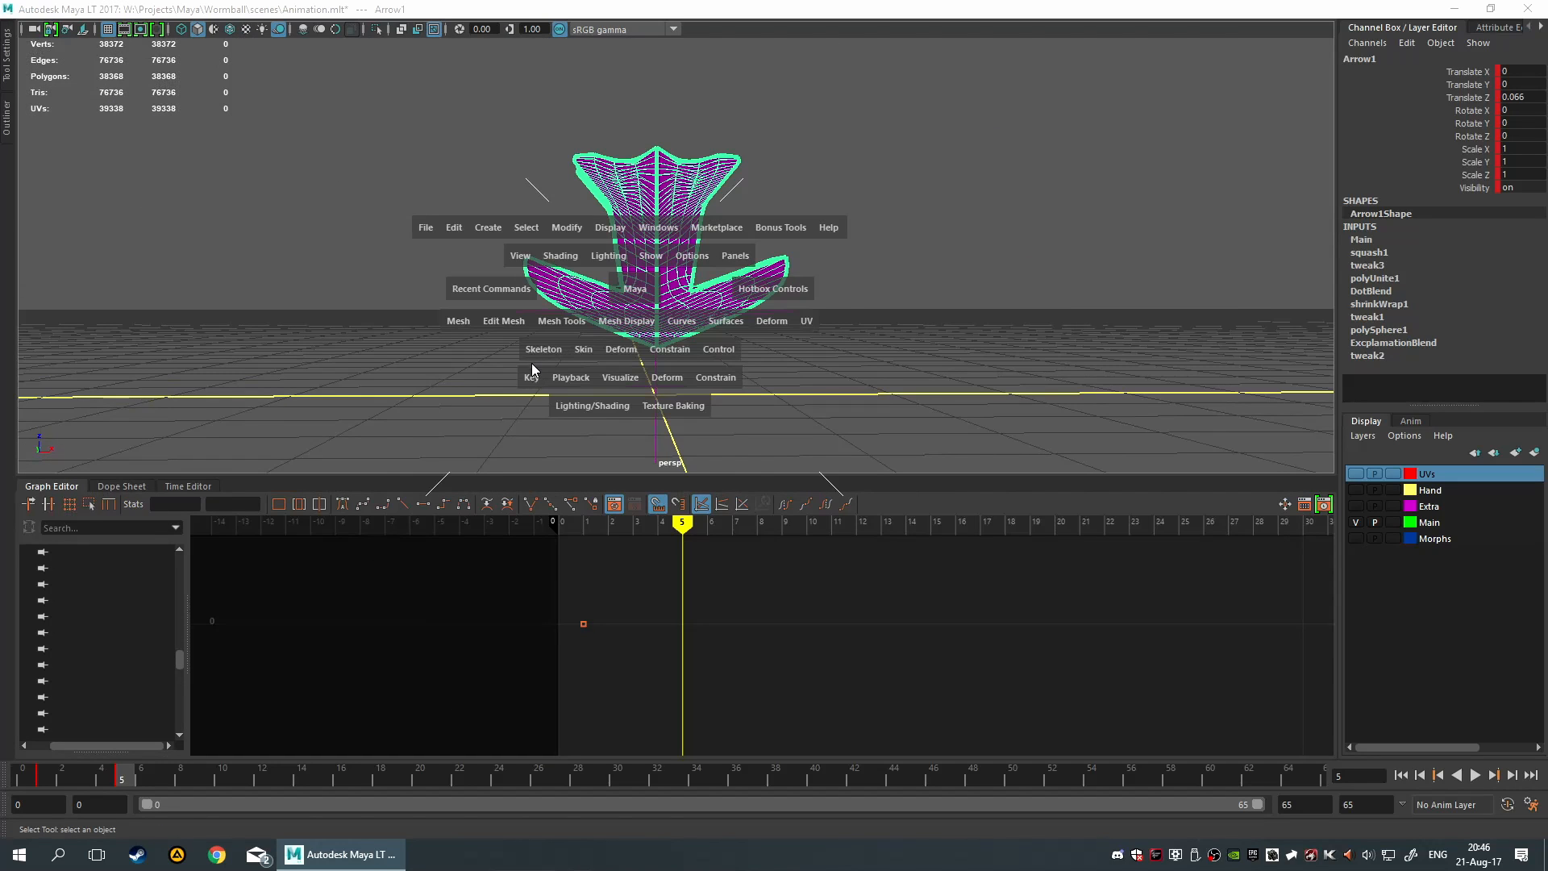
left_click(529, 377)
mouse_move(746, 518)
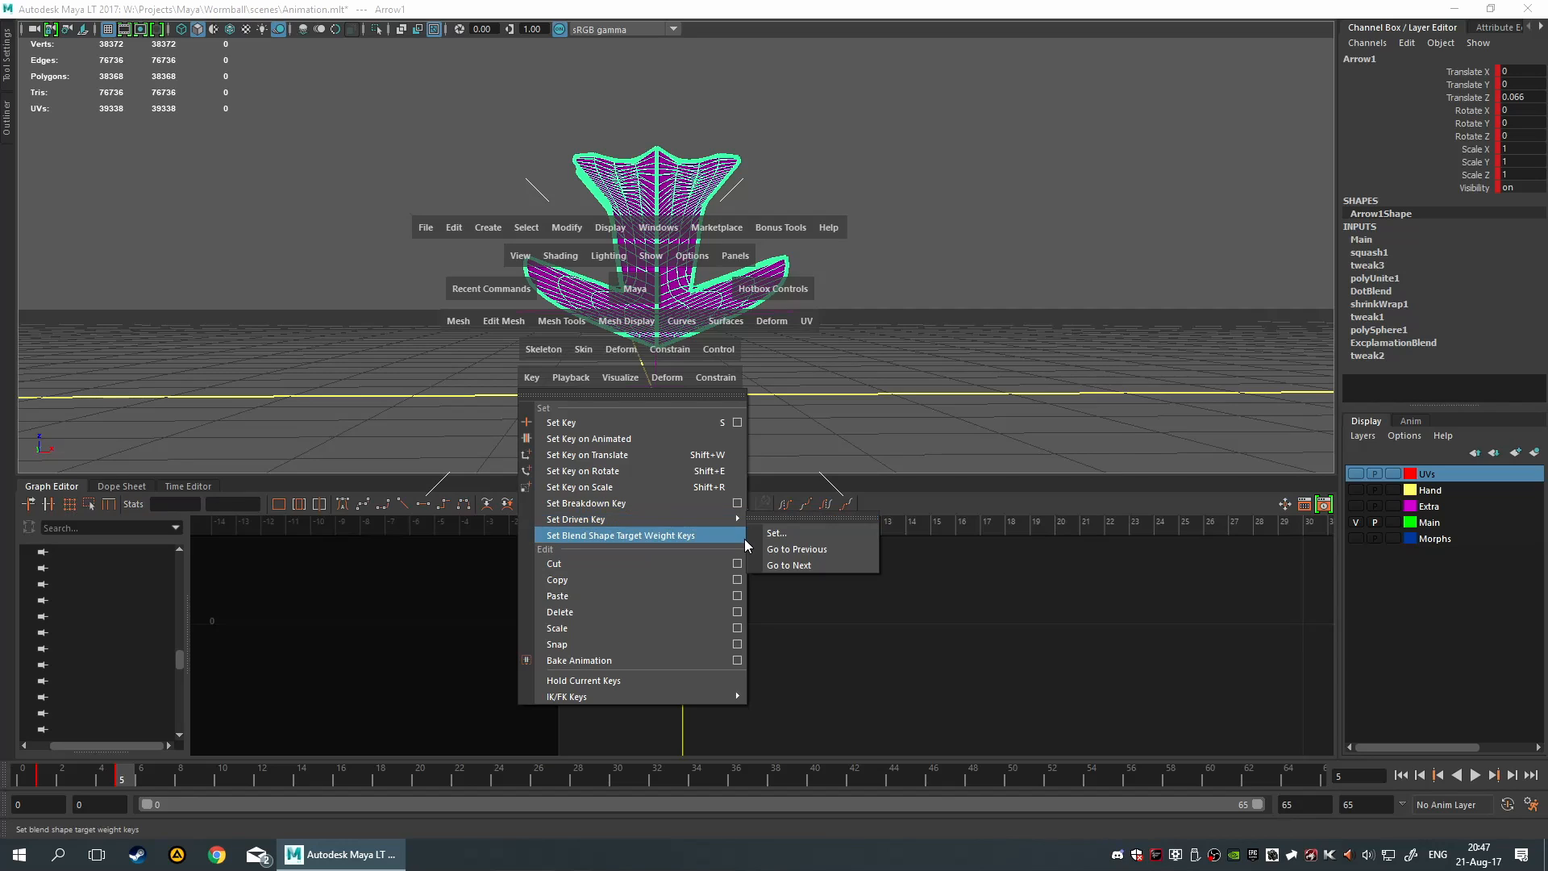
left_click(736, 661)
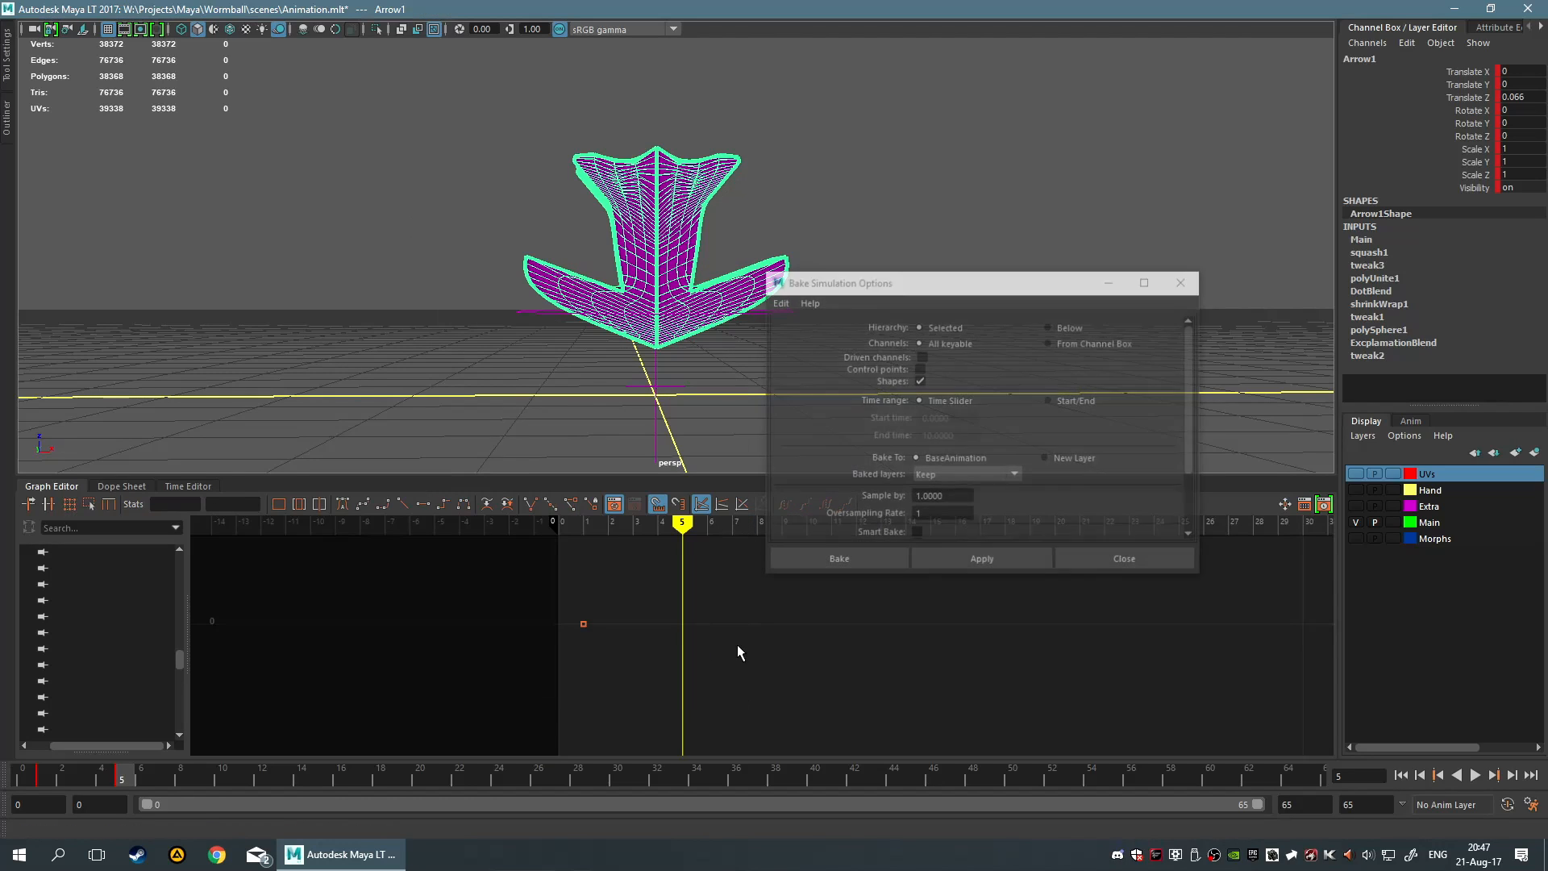
scroll(919, 406, "down", 2)
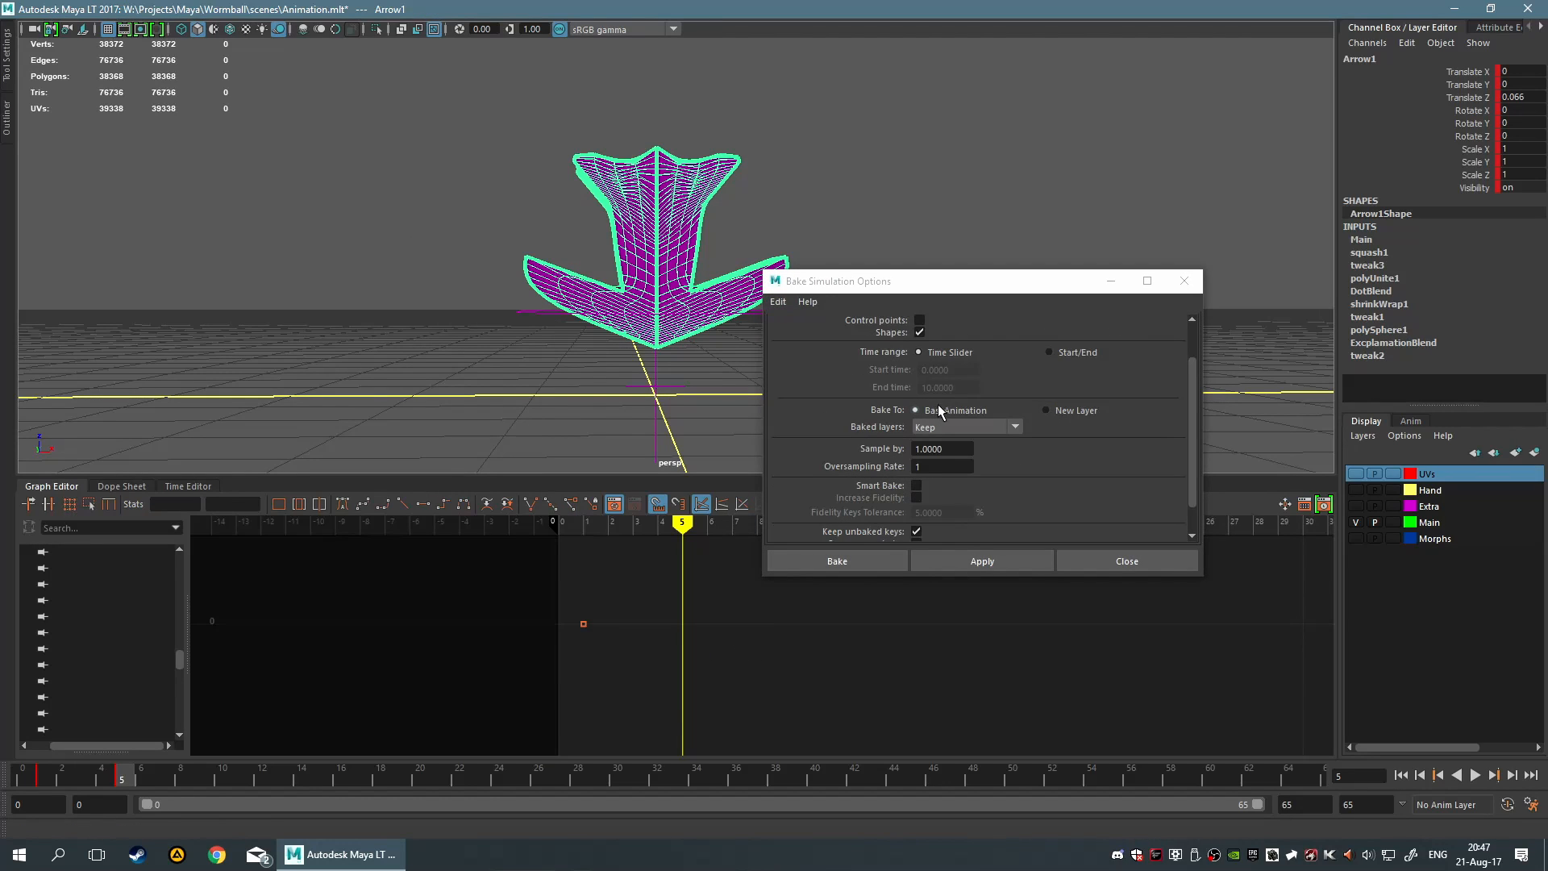
scroll(937, 404, "down", 1)
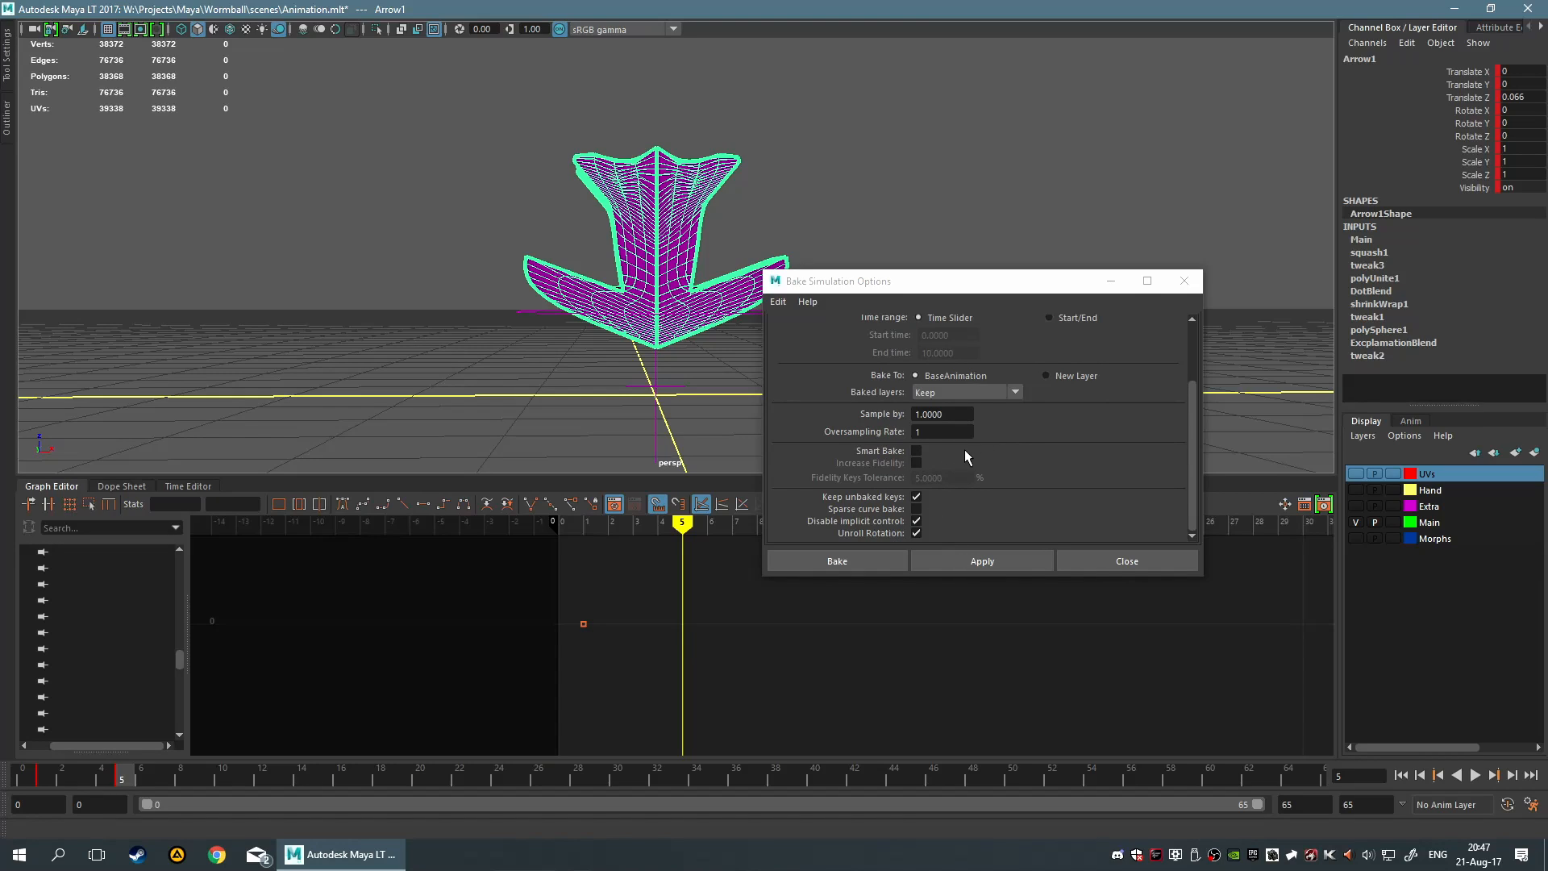
scroll(964, 457, "up", 1)
scroll(965, 457, "up", 1)
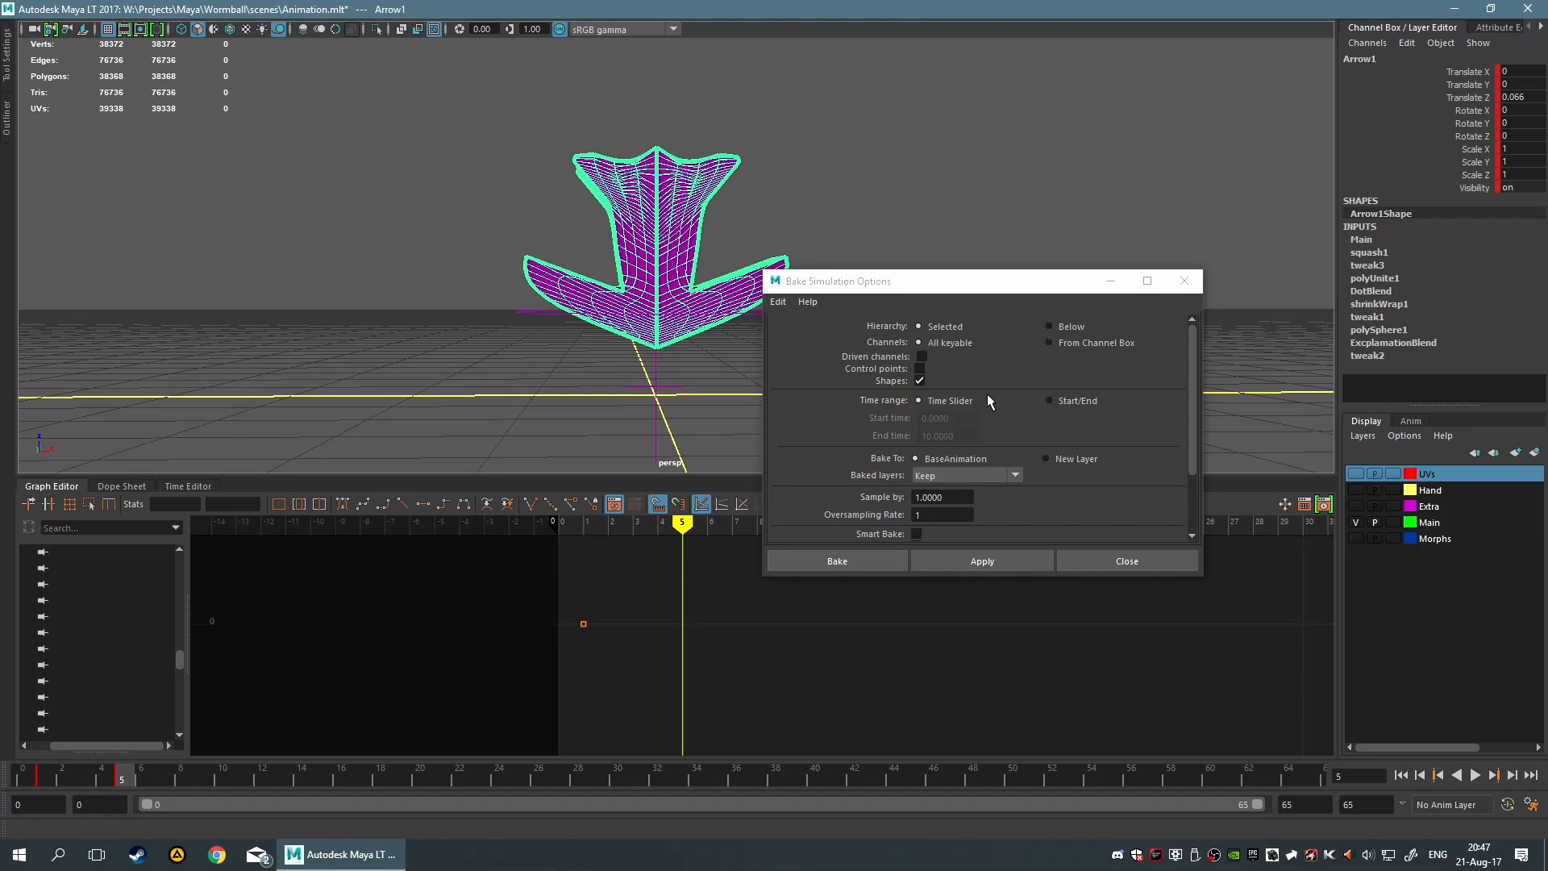
left_click(1183, 280)
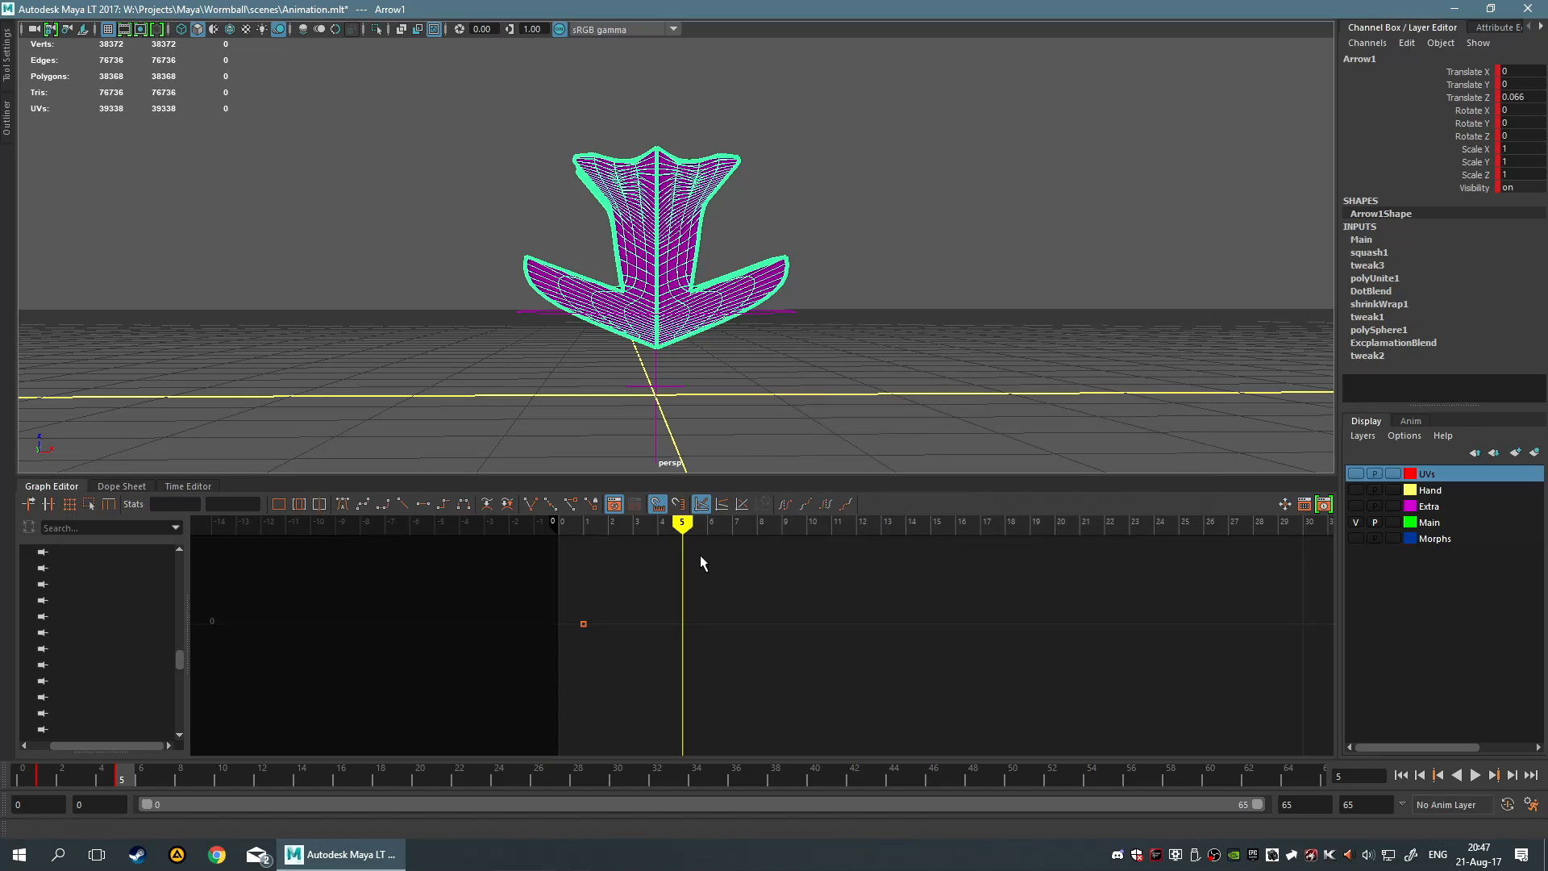
Inspect the isolated channel's single key at frame 1 in the Graph Editor and deselect it
scroll(623, 606, "down", 2)
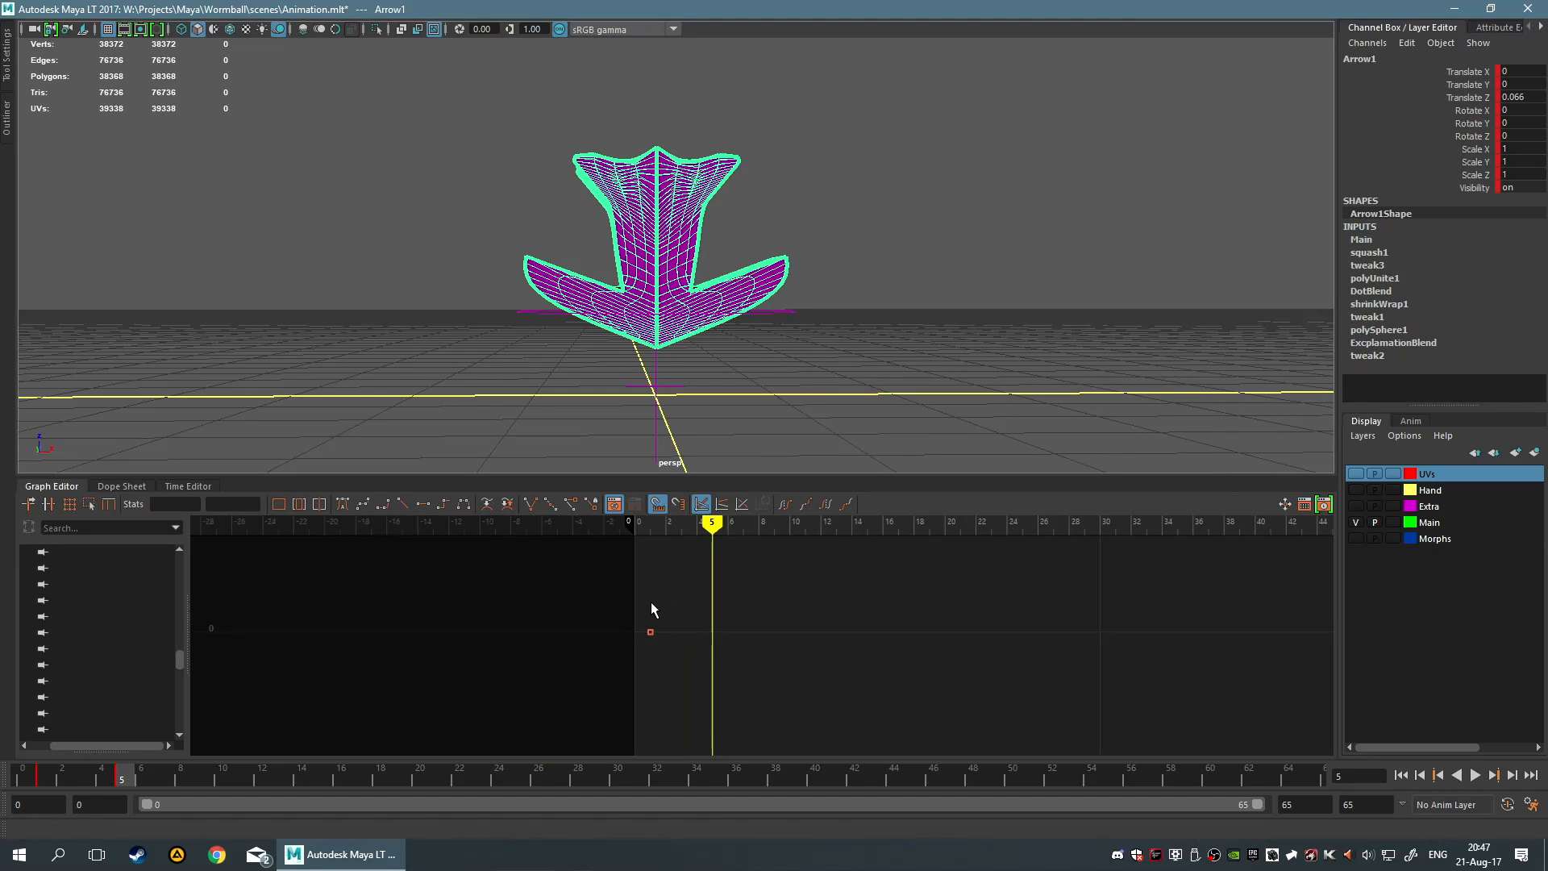
left_click_drag(650, 602, 729, 657)
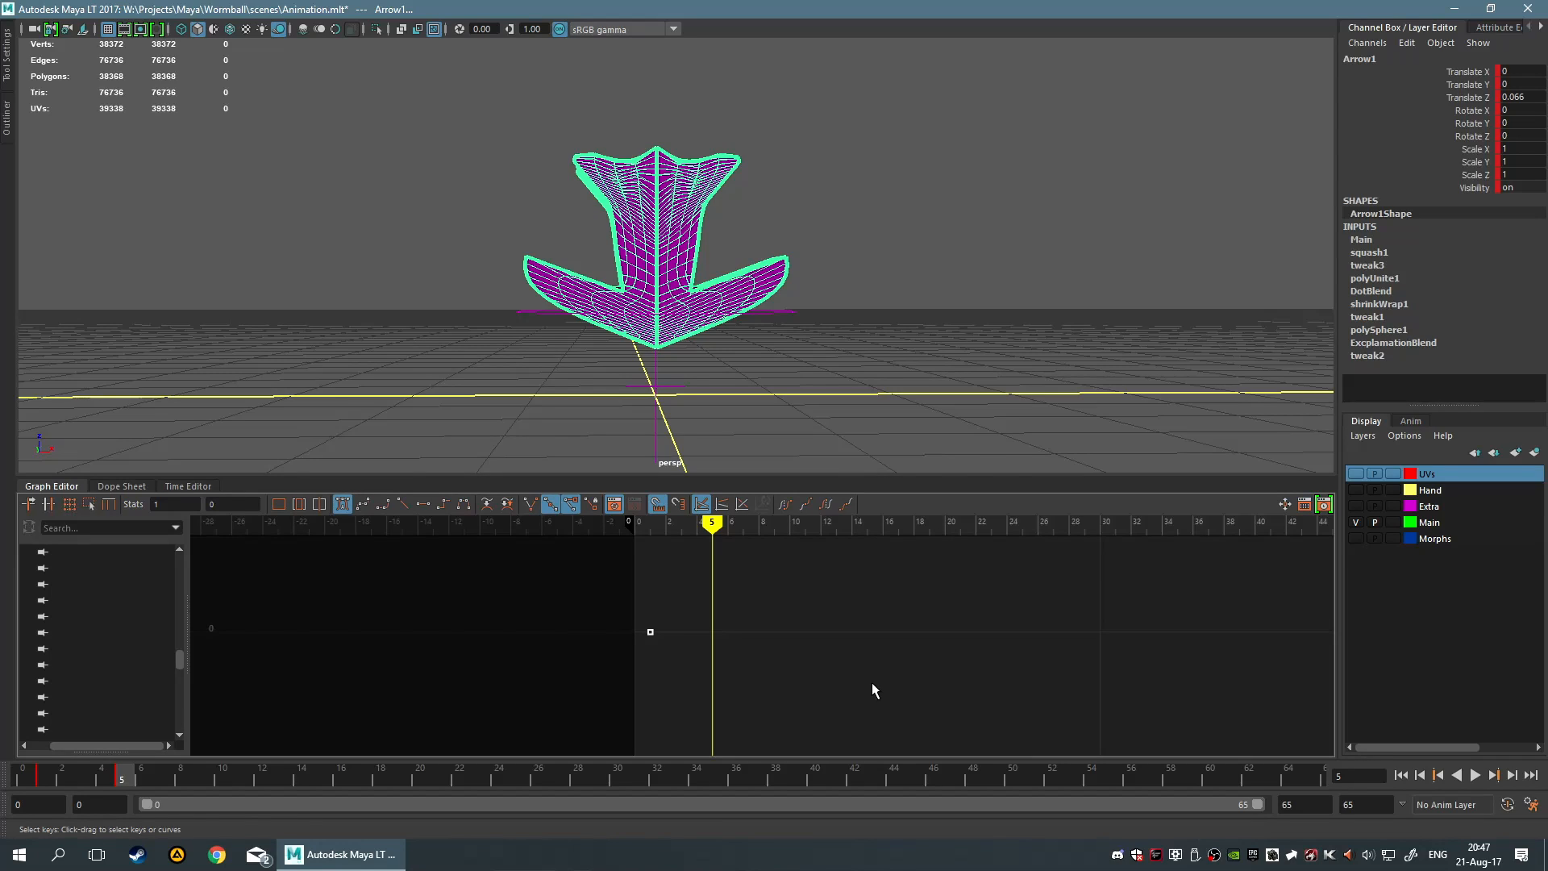
scroll(873, 683, "down", 1)
left_click(821, 685)
scroll(824, 682, "down", 4)
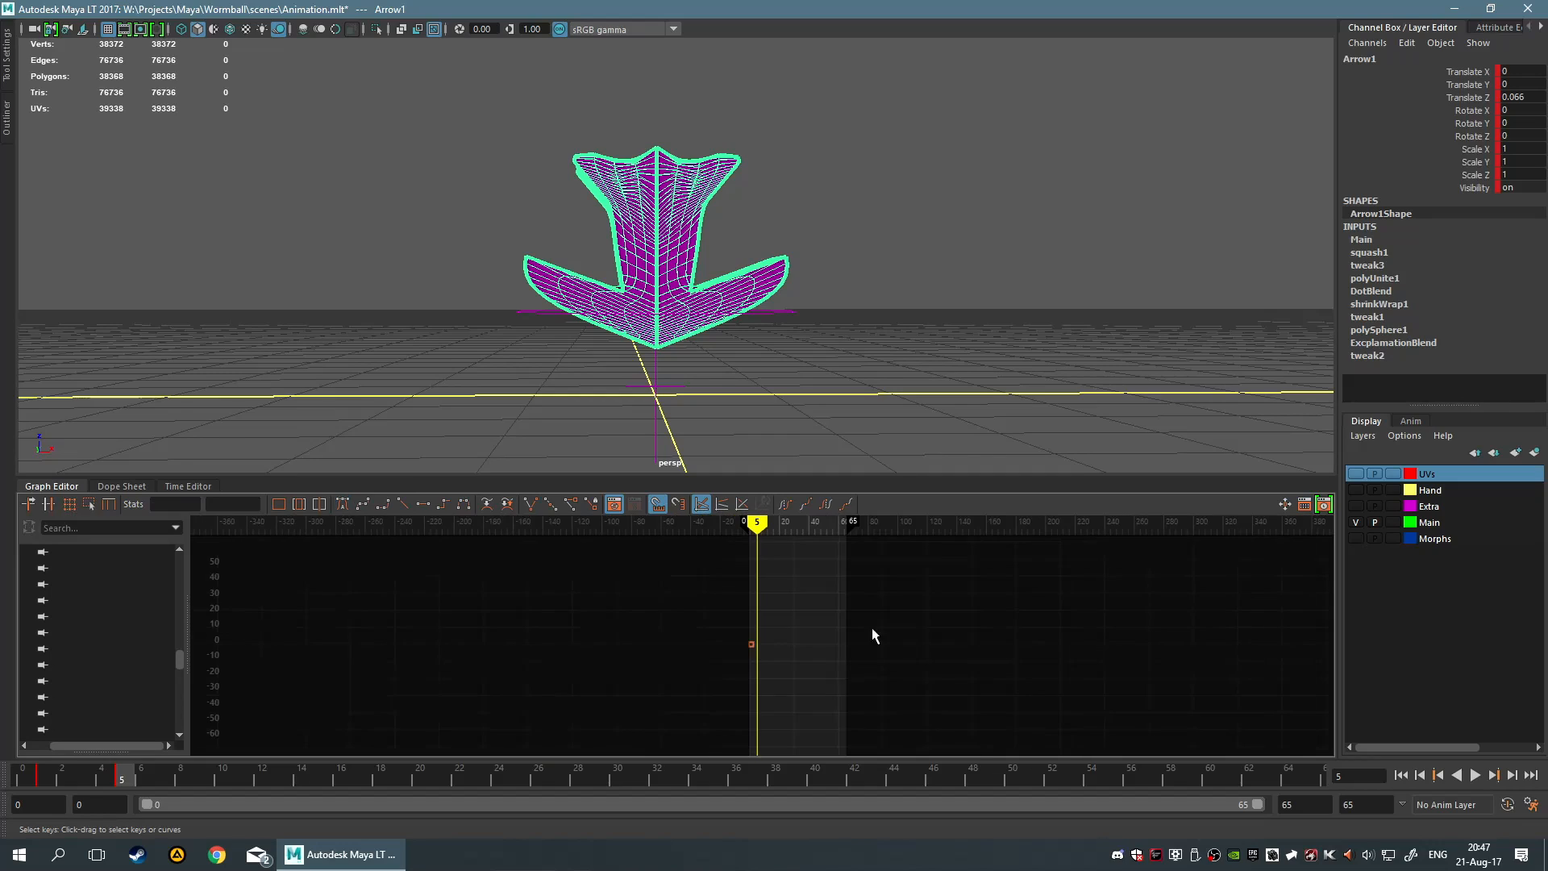
scroll(871, 630, "up", 4)
scroll(65, 665, "down", 4)
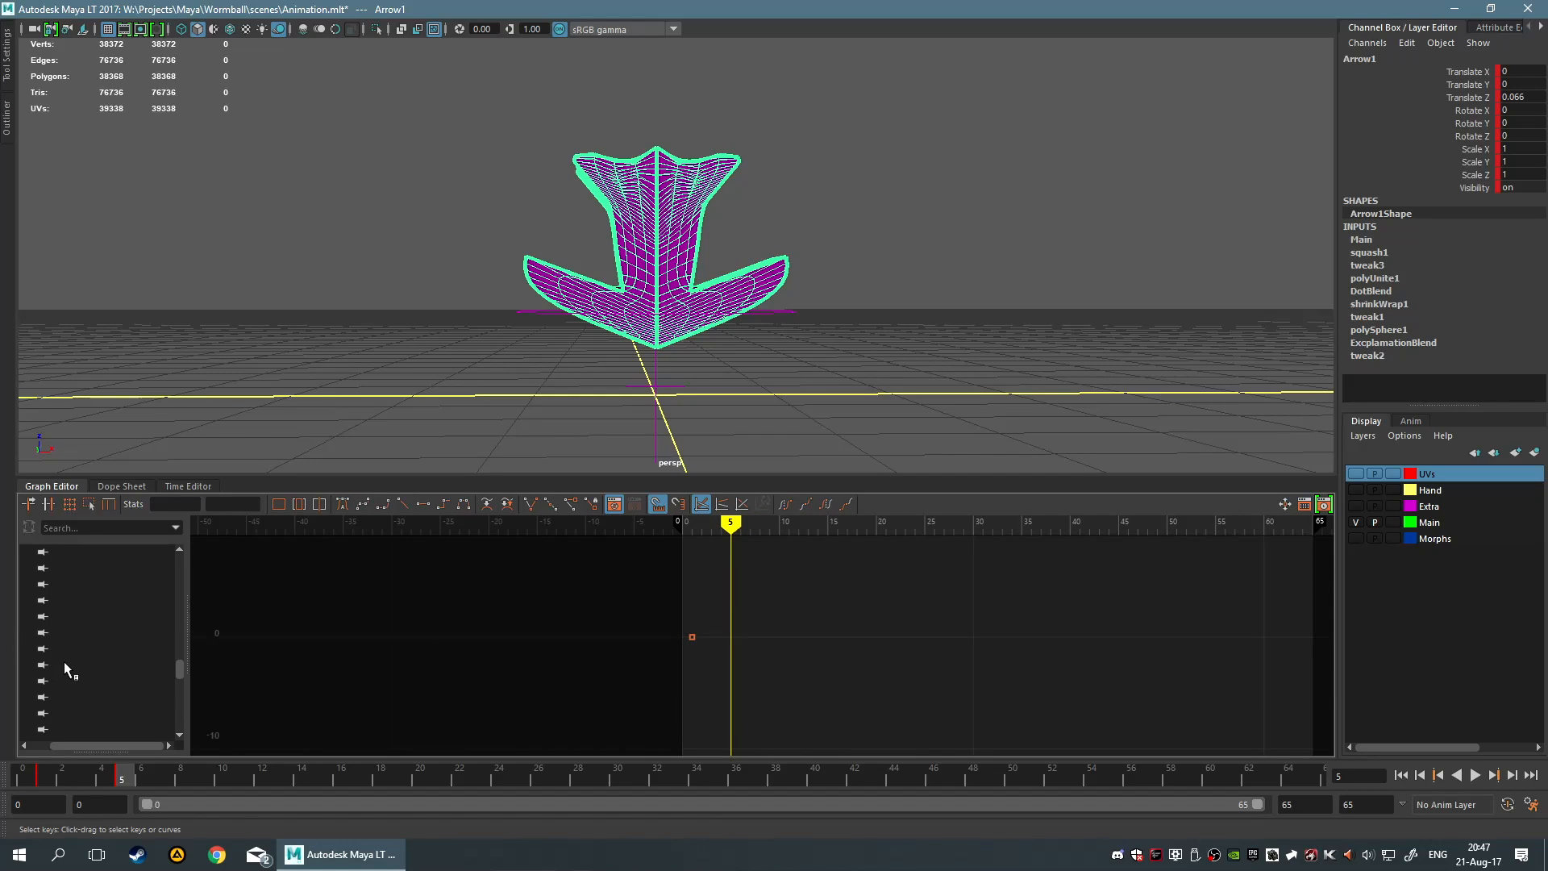
Isolate the ExcplamationBlend.ExclamationBody curve at the end of the channel list, zoom in on it and reveal its full name
scroll(68, 680, "down", 3)
left_click(129, 716)
left_click(136, 729)
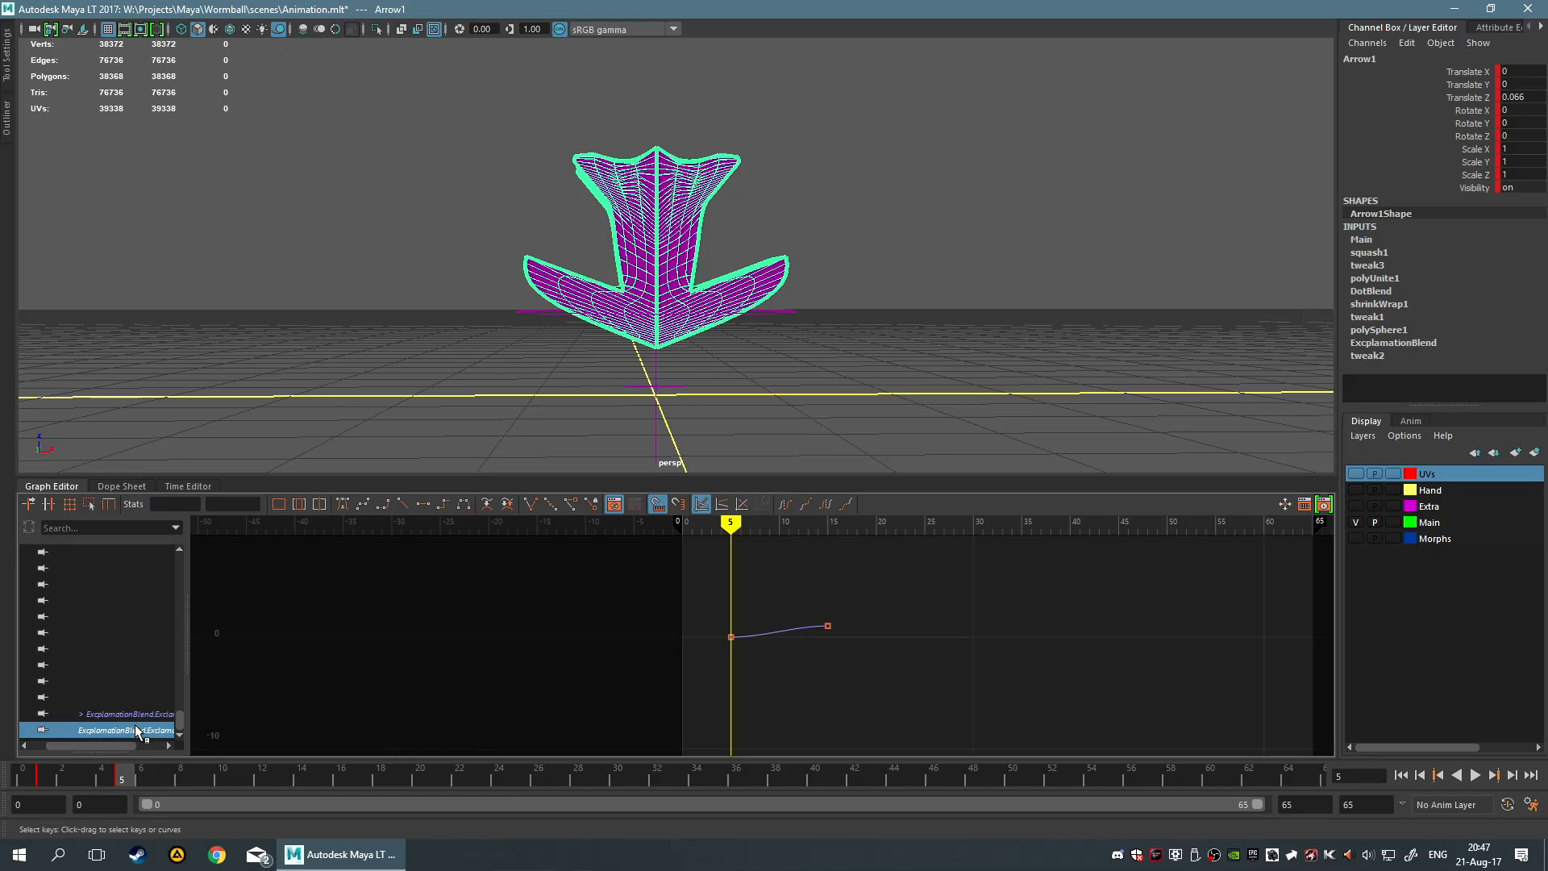
scroll(719, 650, "up", 5)
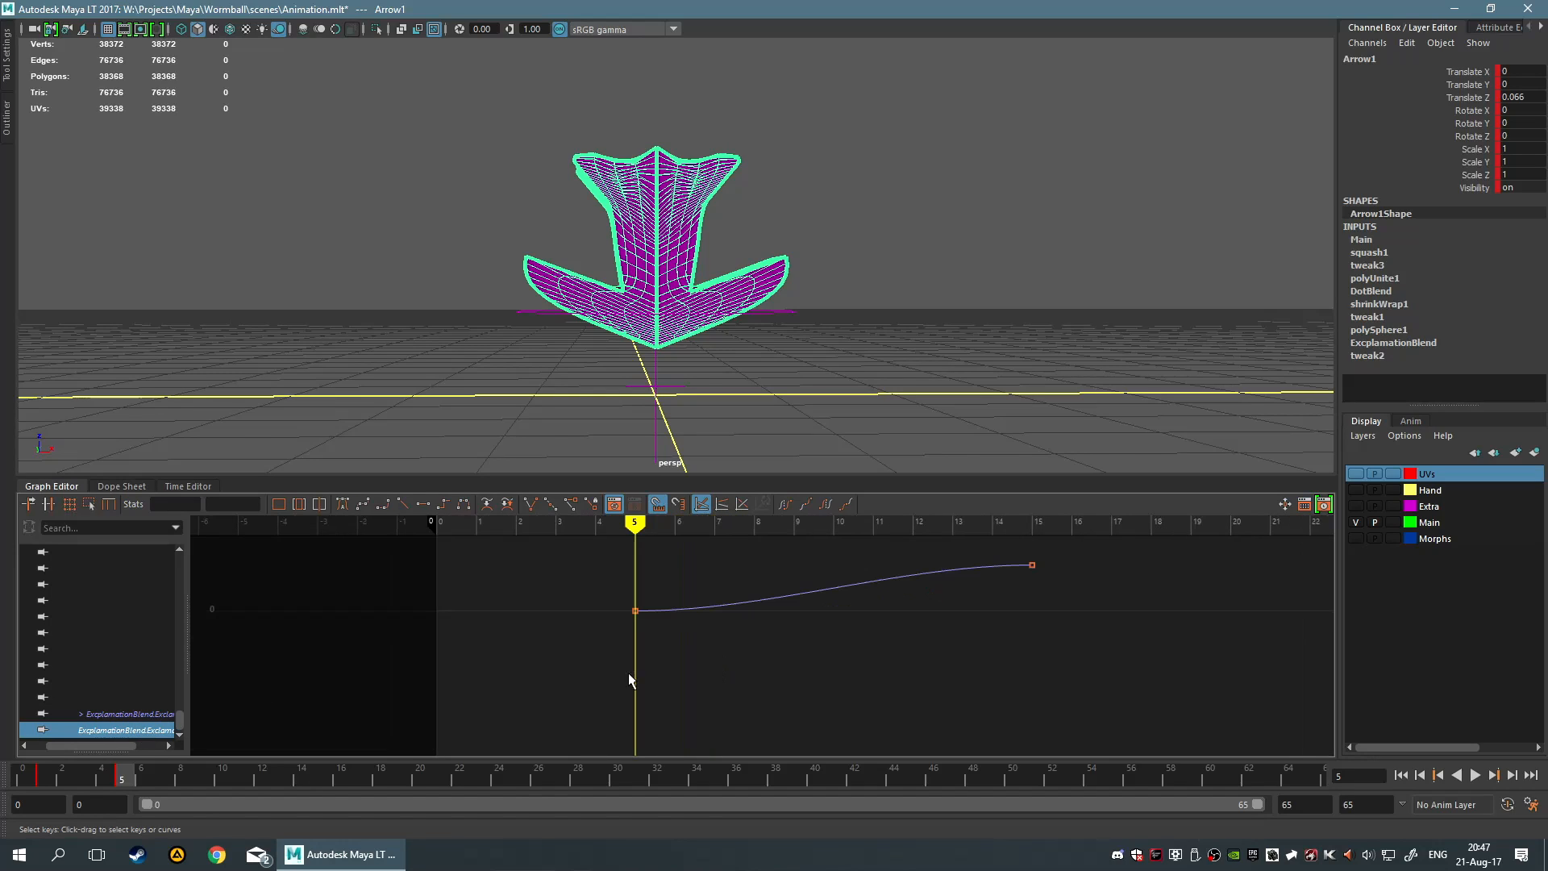
left_click_drag(89, 744, 122, 744)
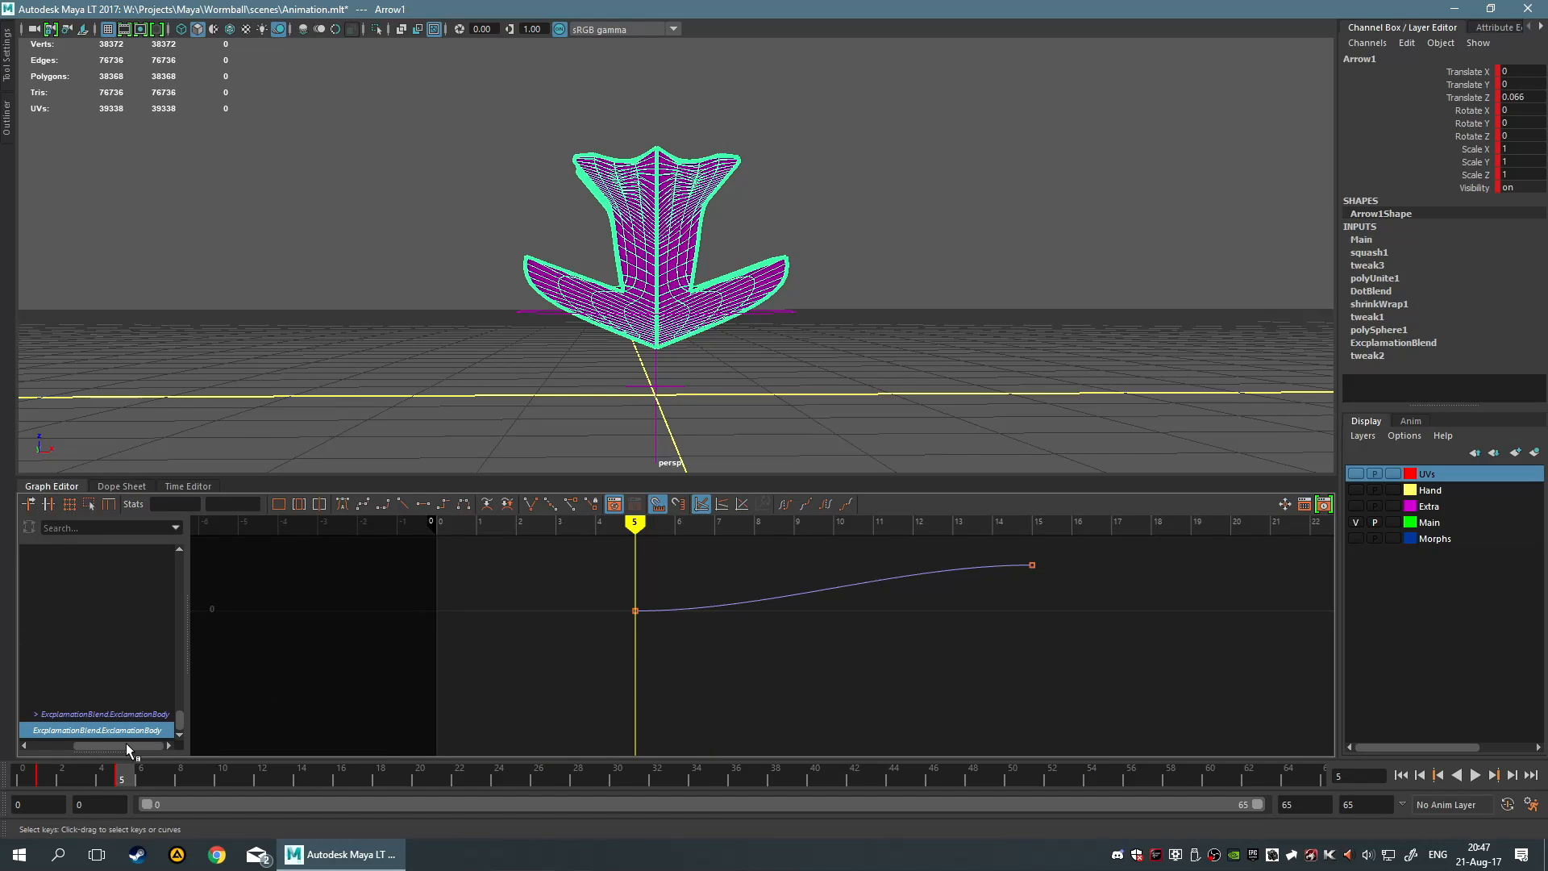
Examine the ExcplamationBlend.ExclamationBody curve, play the animation and scrub between frames 1 and 5
scroll(824, 613, "up", 5)
scroll(824, 611, "down", 8)
scroll(723, 608, "up", 1)
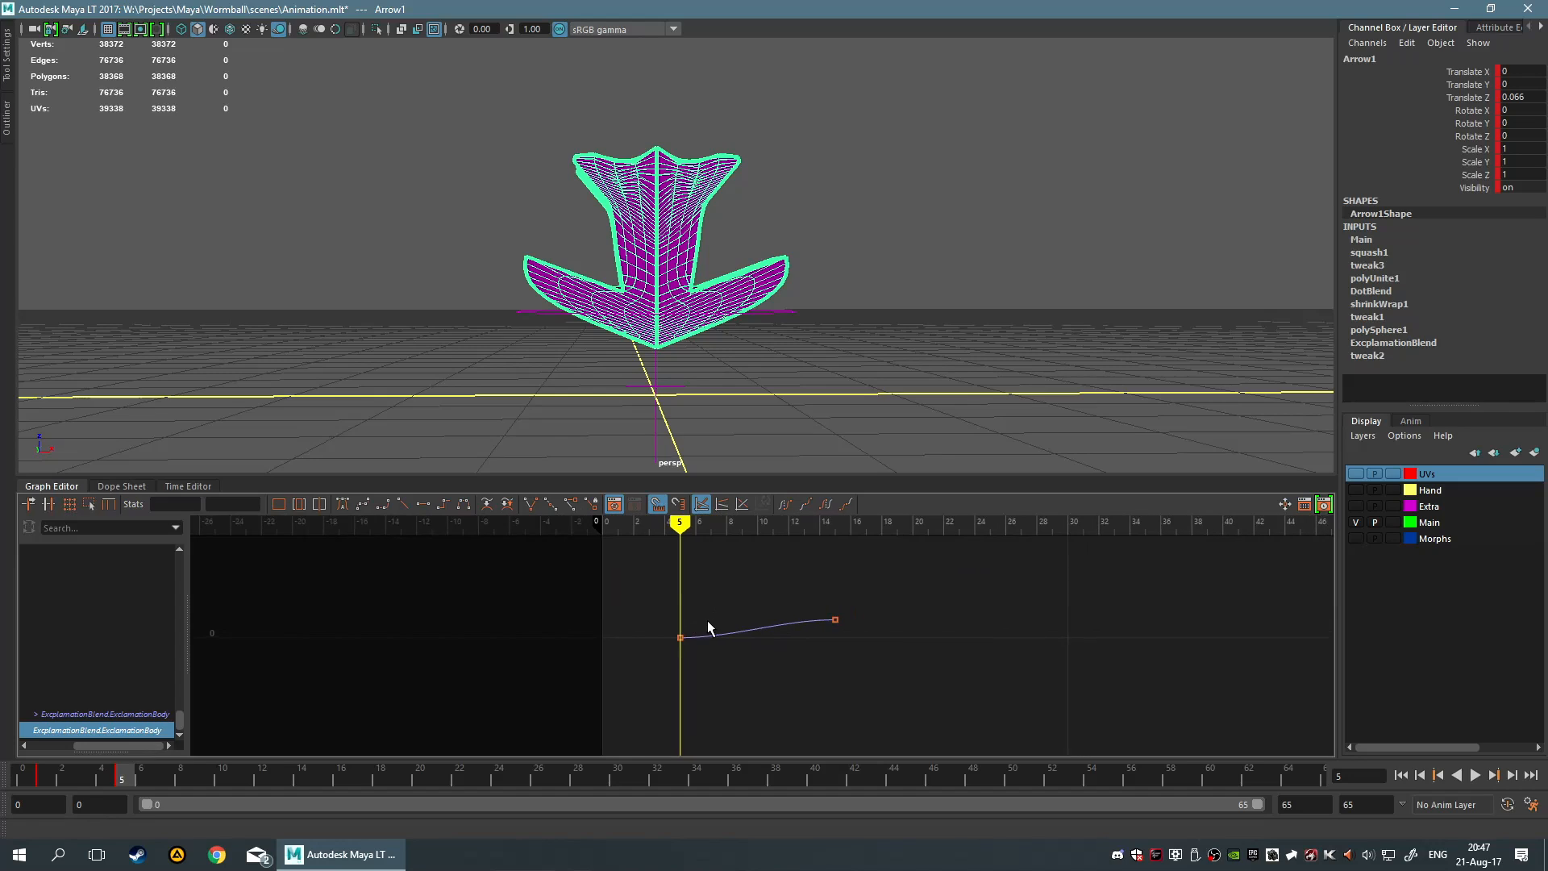
scroll(787, 597, "up", 1)
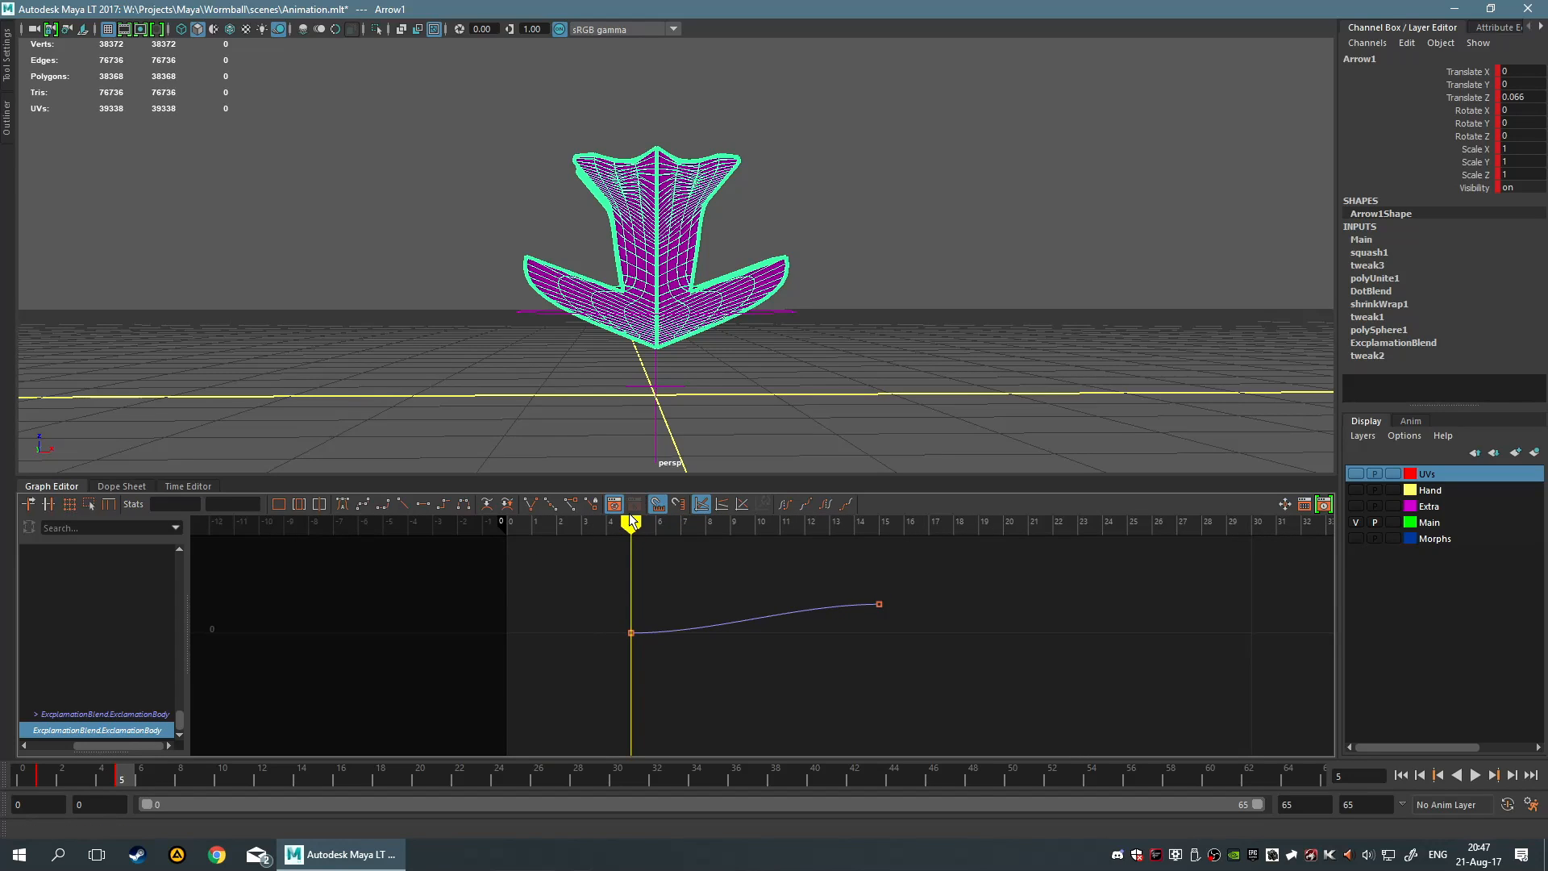
key("alt+v")
mouse_move(631, 525)
left_mouse_down()
mouse_move(895, 541)
mouse_move(736, 573)
mouse_move(515, 681)
mouse_move(594, 626)
mouse_move(557, 677)
mouse_move(521, 681)
mouse_move(650, 664)
mouse_move(522, 670)
left_mouse_up()
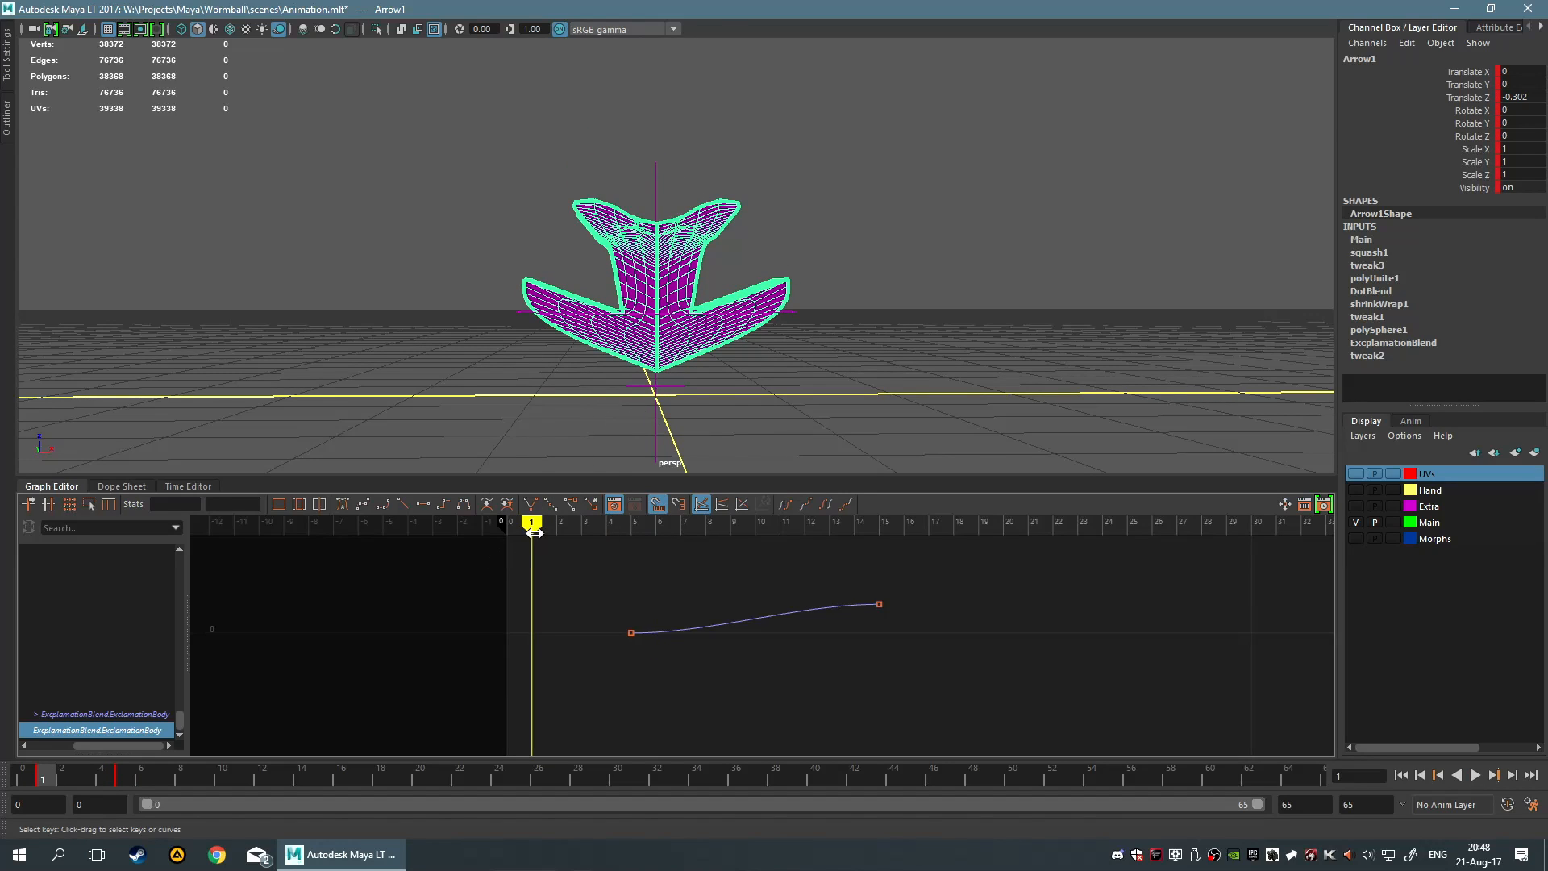
left_click_drag(533, 536, 627, 538)
scroll(869, 458, "down", 4)
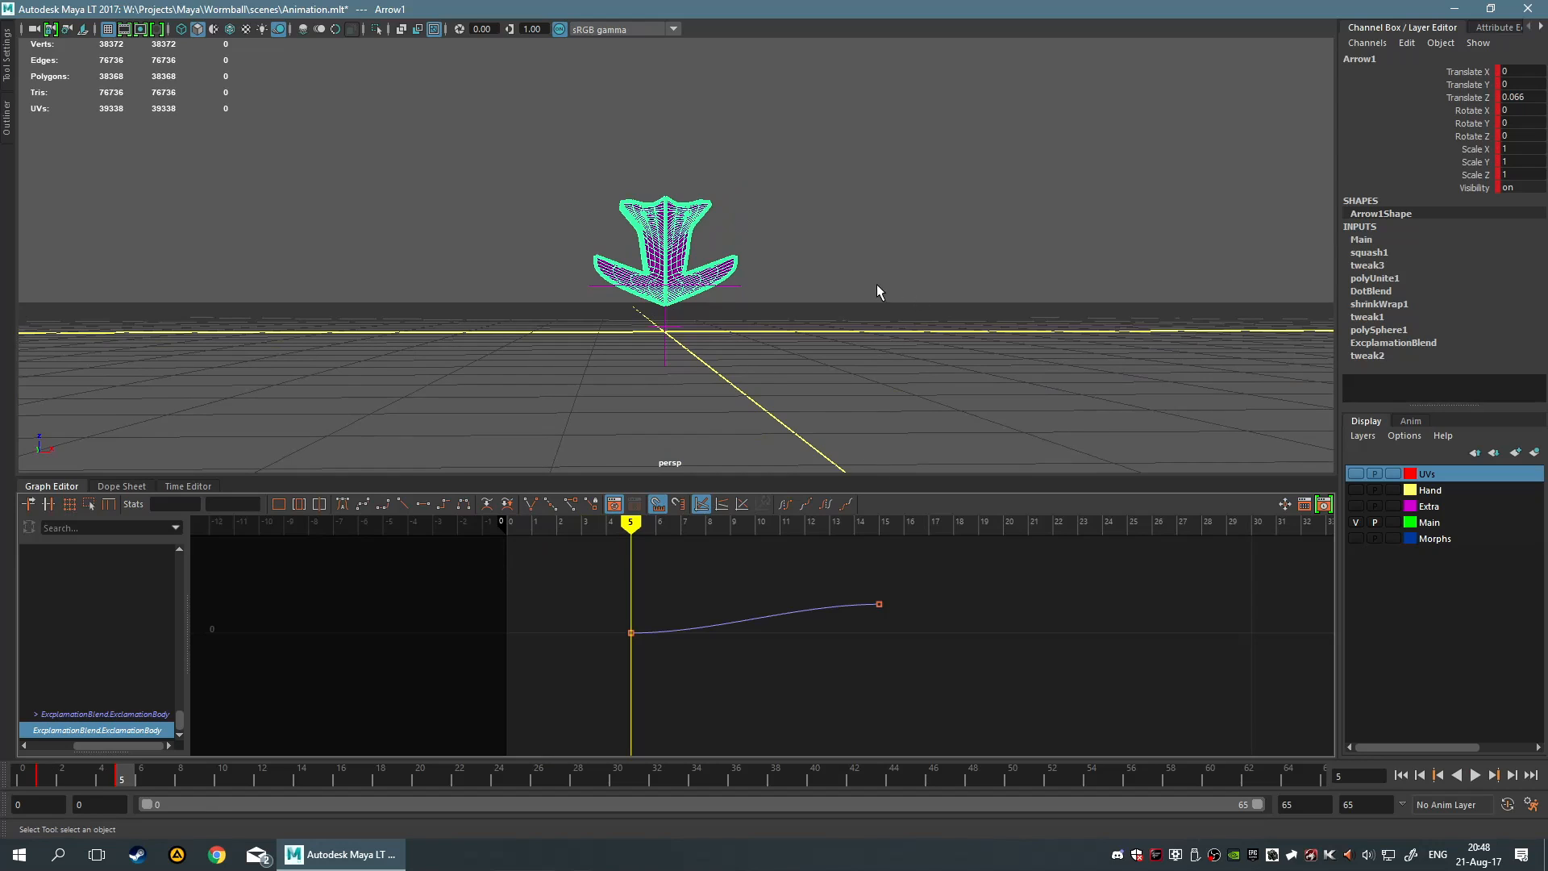
left_click_drag(877, 284, 816, 322, "alt")
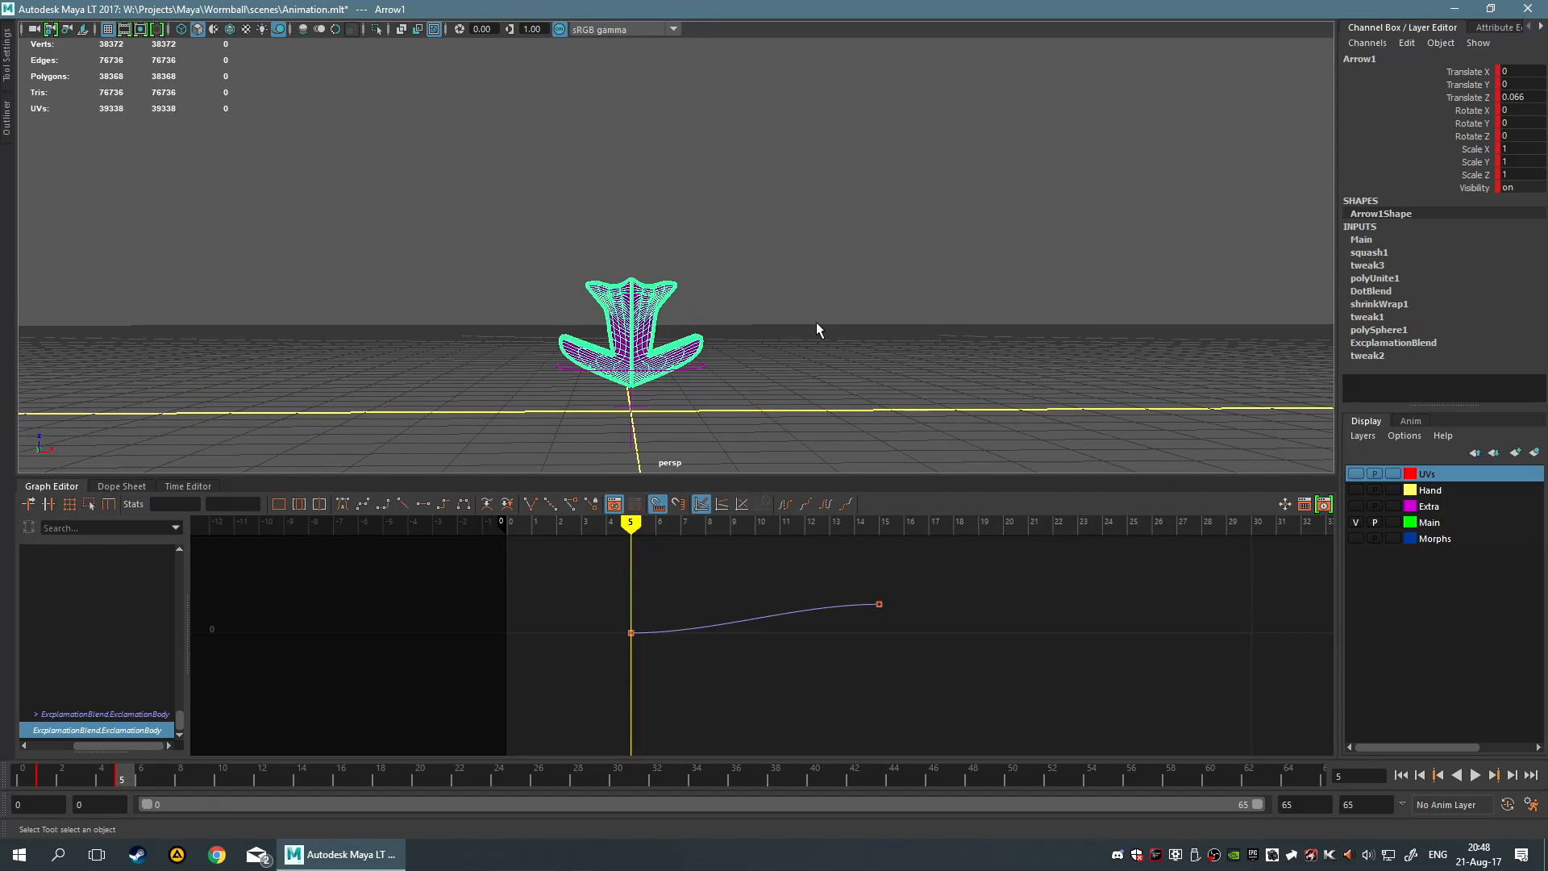
left_click_drag(792, 218, 627, 297, "alt")
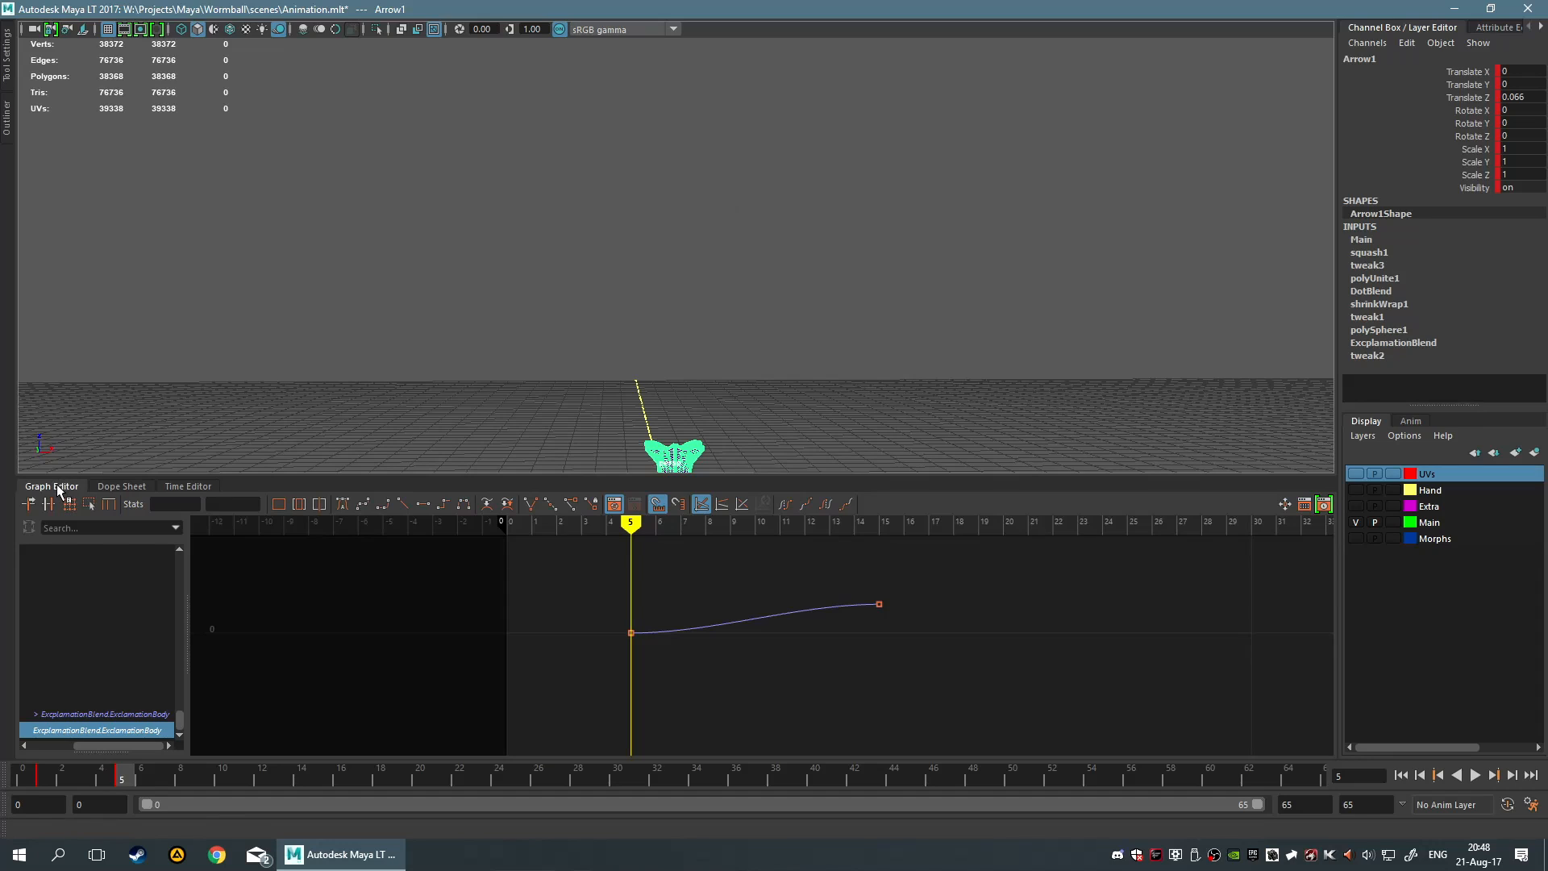
left_click_drag(824, 461, 882, 200, "alt")
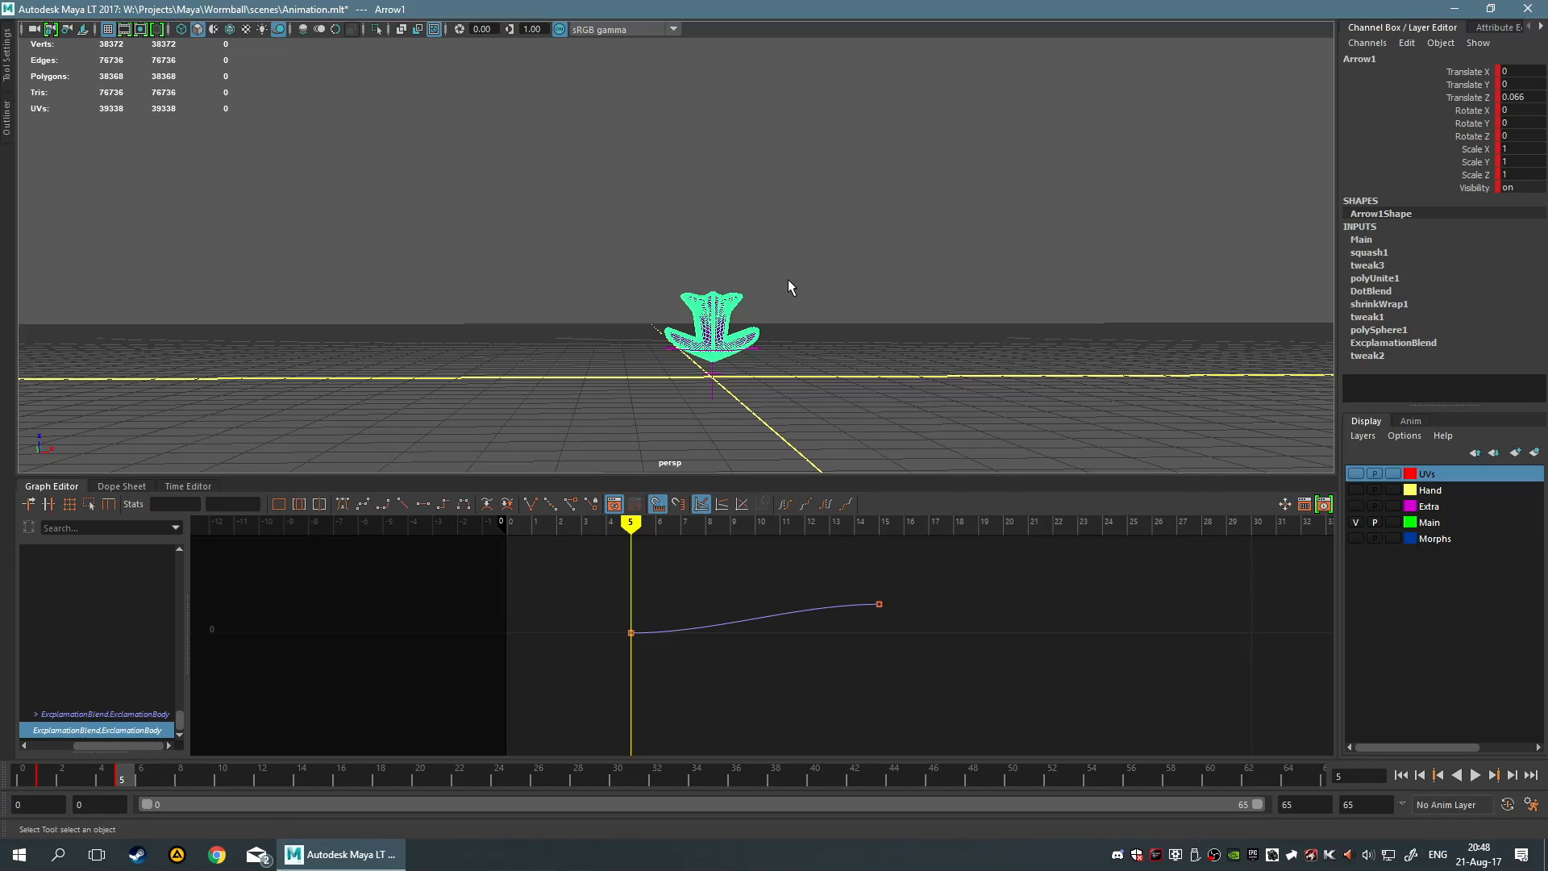
scroll(787, 279, "up", 5)
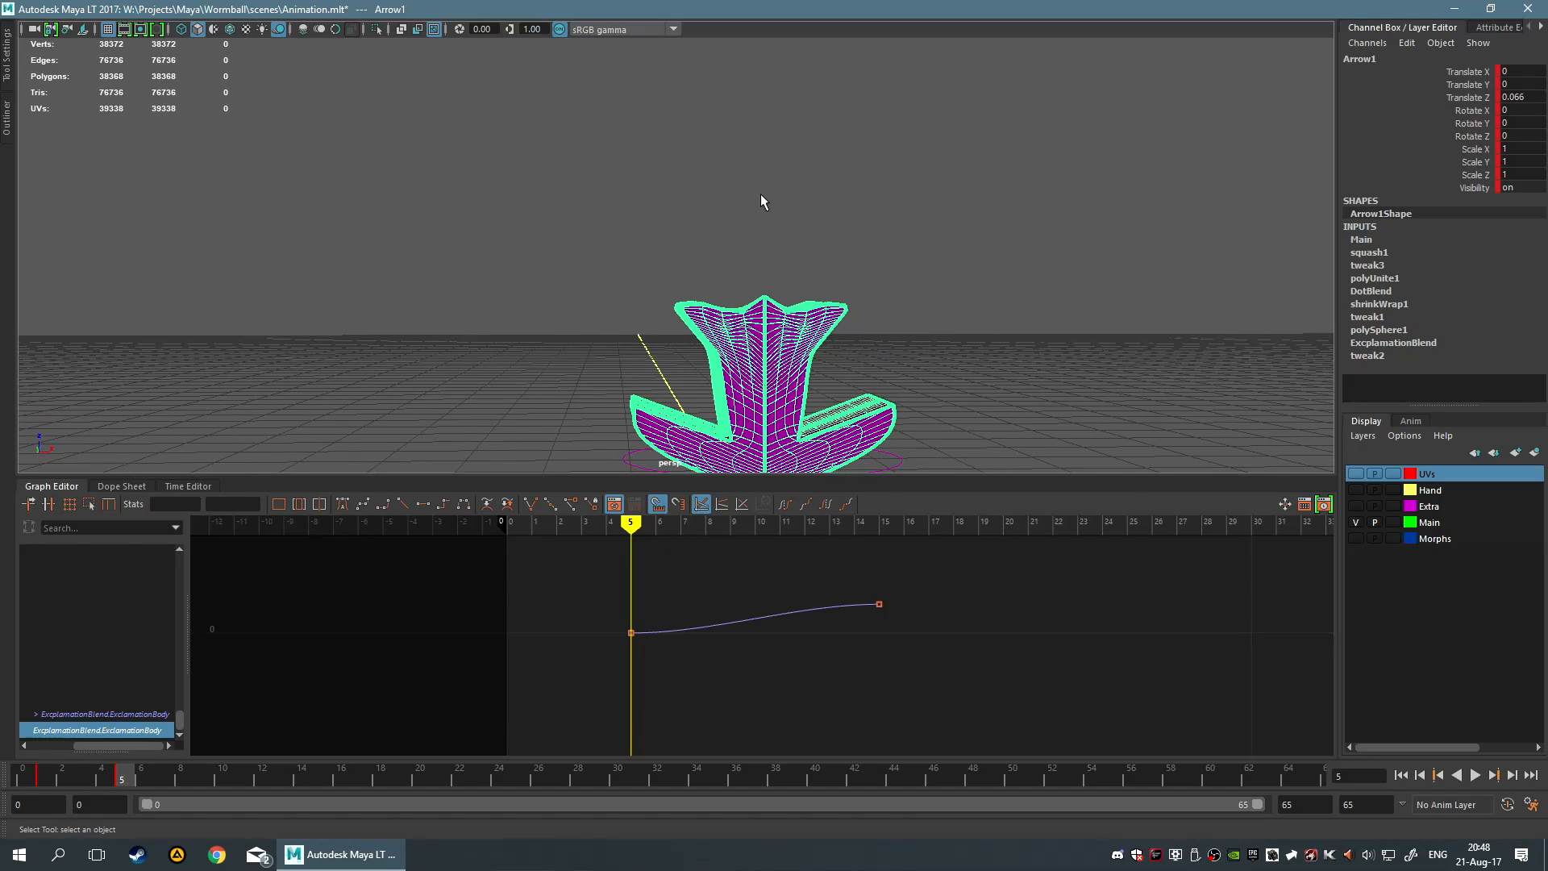
scroll(761, 193, "down", 3)
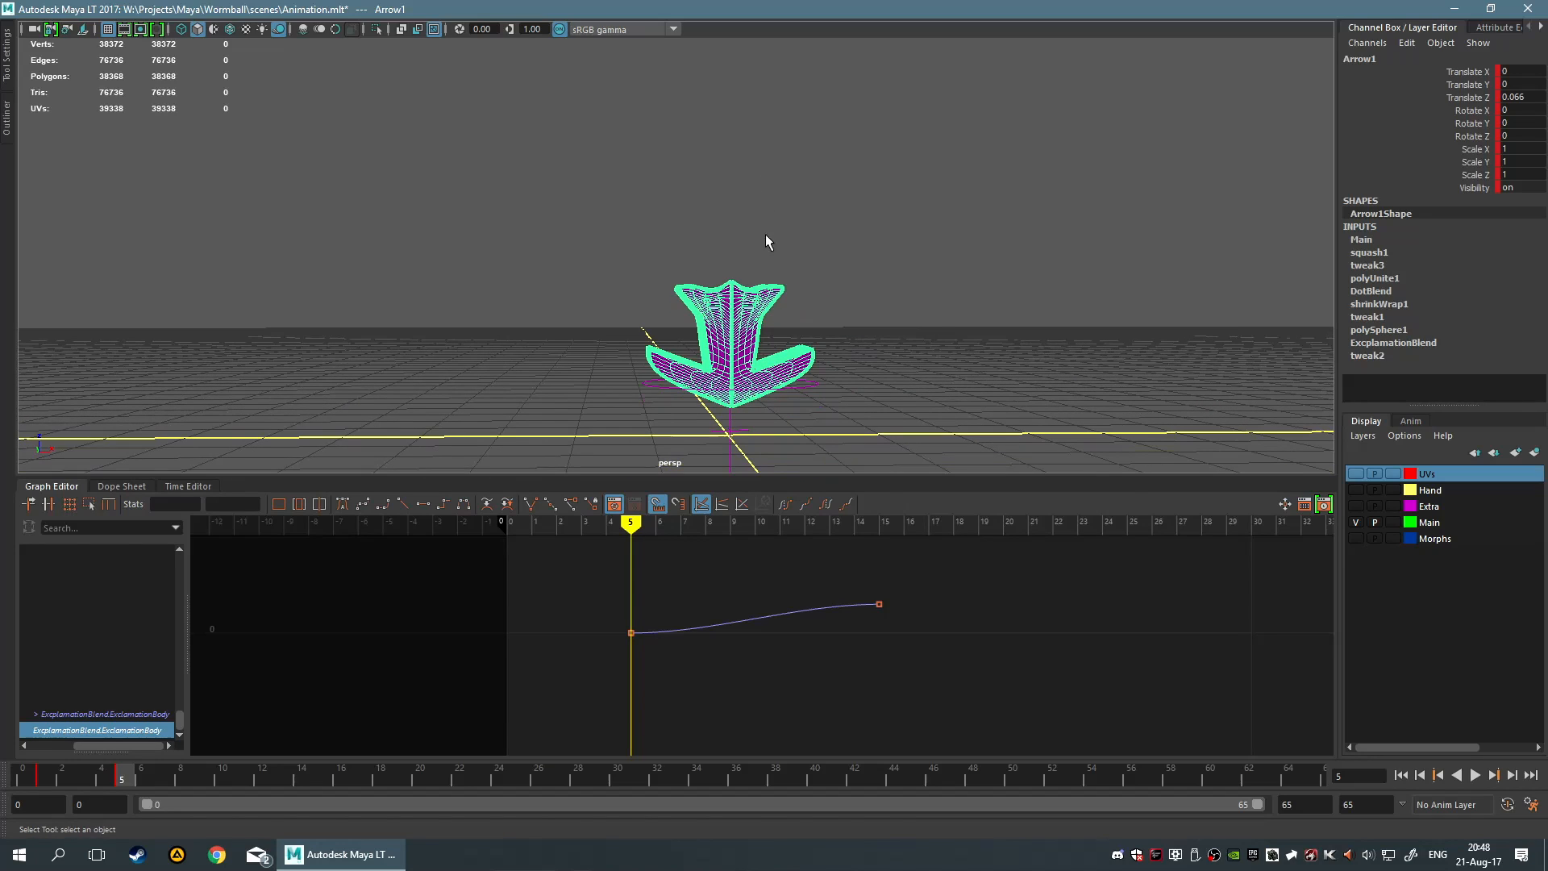
Show the Morphs layer and play the arrow's morph against the exclamation mark shapes, finishing at frame 0
left_click(1353, 542)
scroll(964, 104, "down", 5)
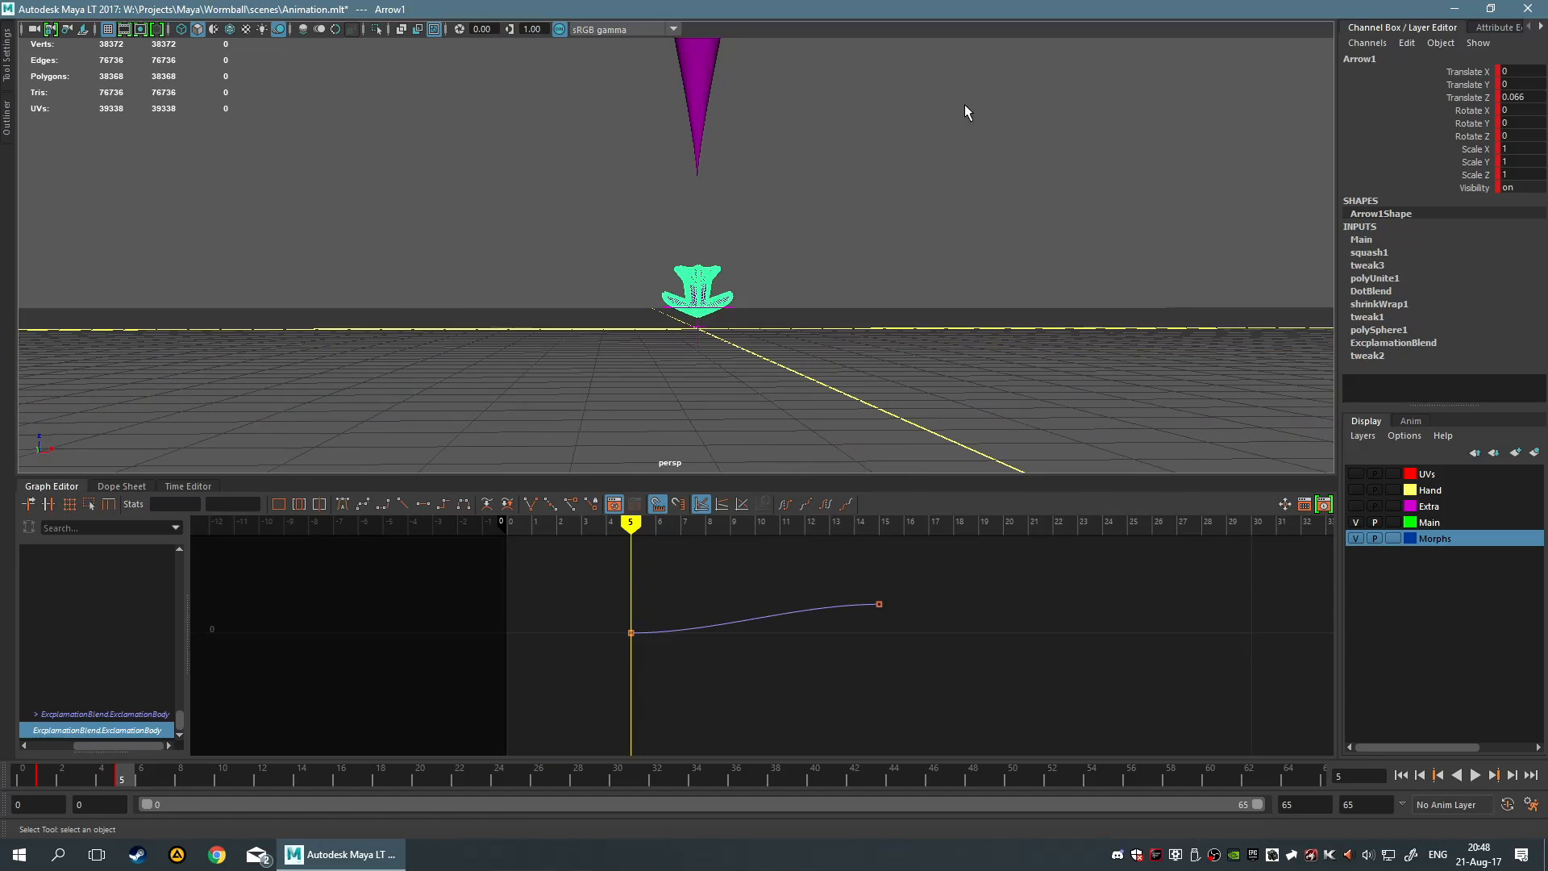
middle_click_drag(767, 58, 724, 284, "alt")
middle_click_drag(763, 215, 781, 342, "alt")
scroll(677, 141, "down", 5)
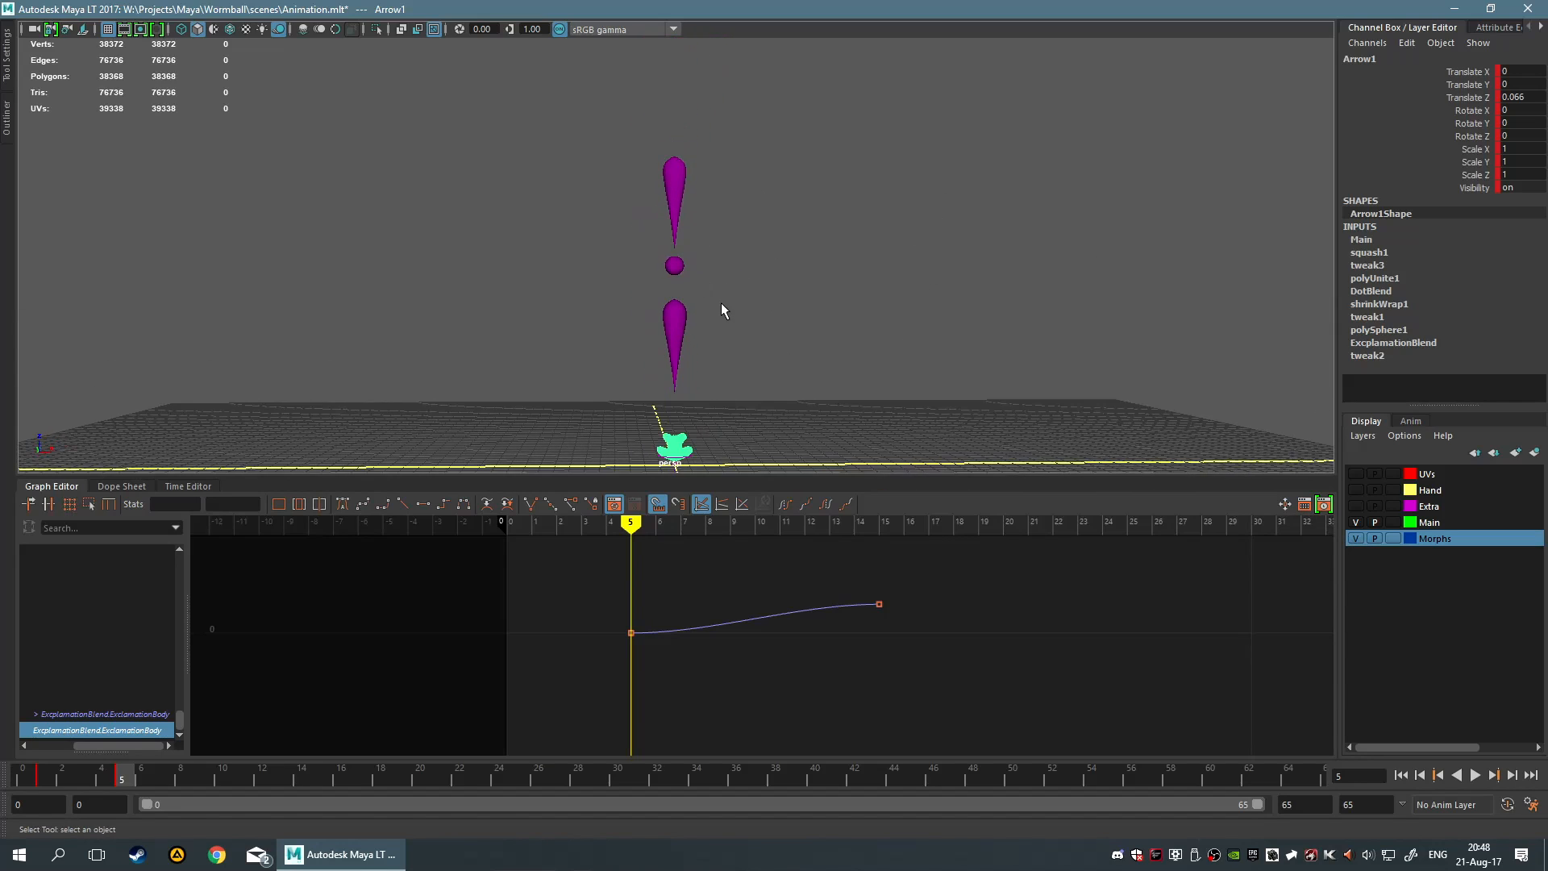
left_click_drag(722, 307, 802, 266, "alt")
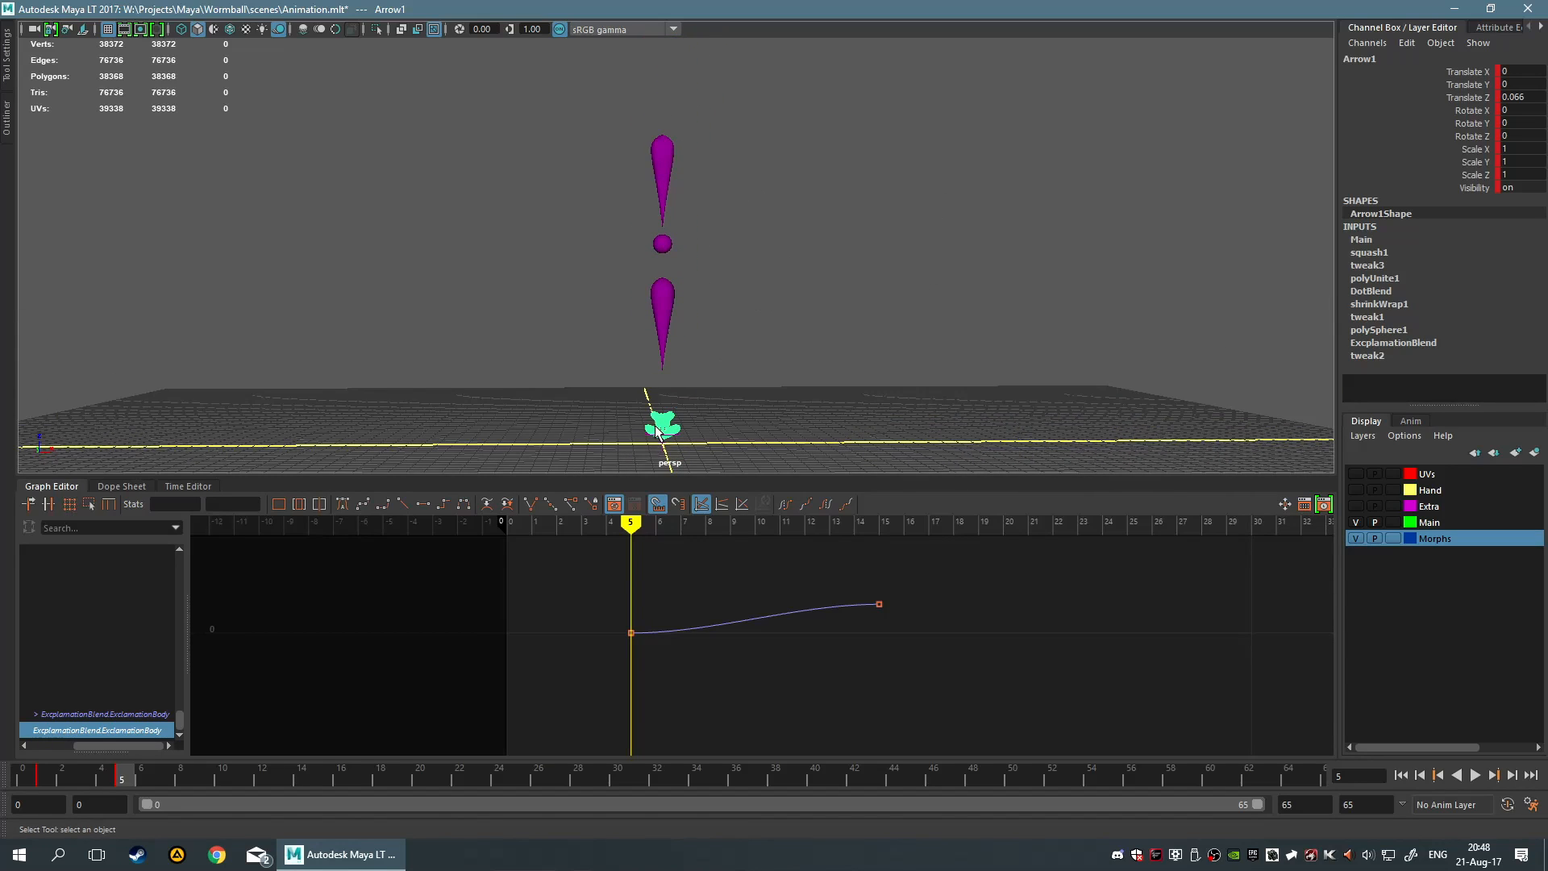
key("alt+v")
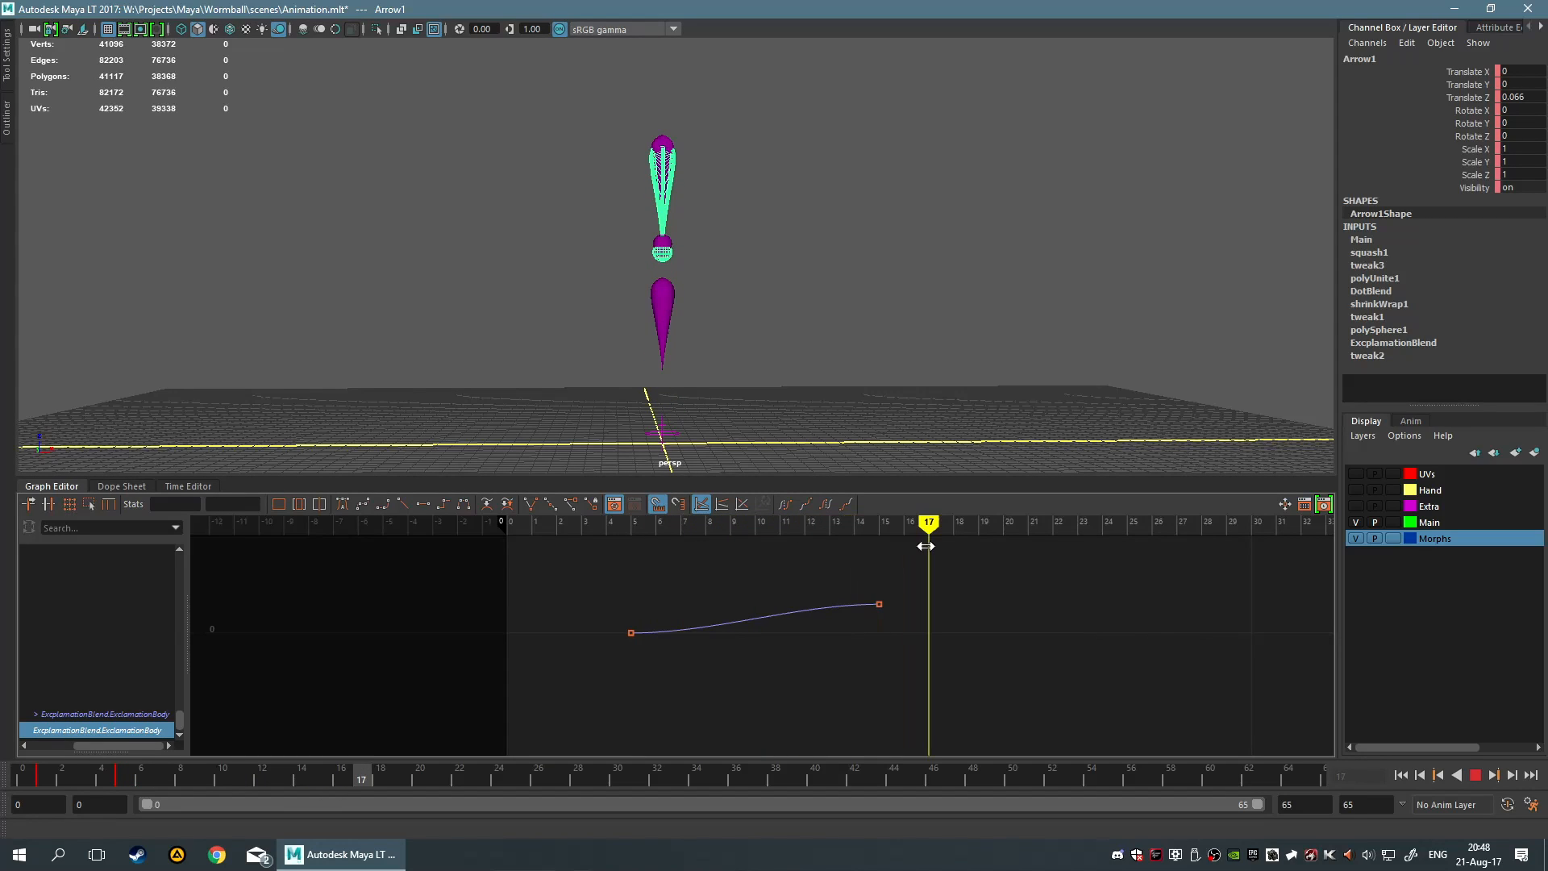
left_click_drag(898, 547, 507, 551)
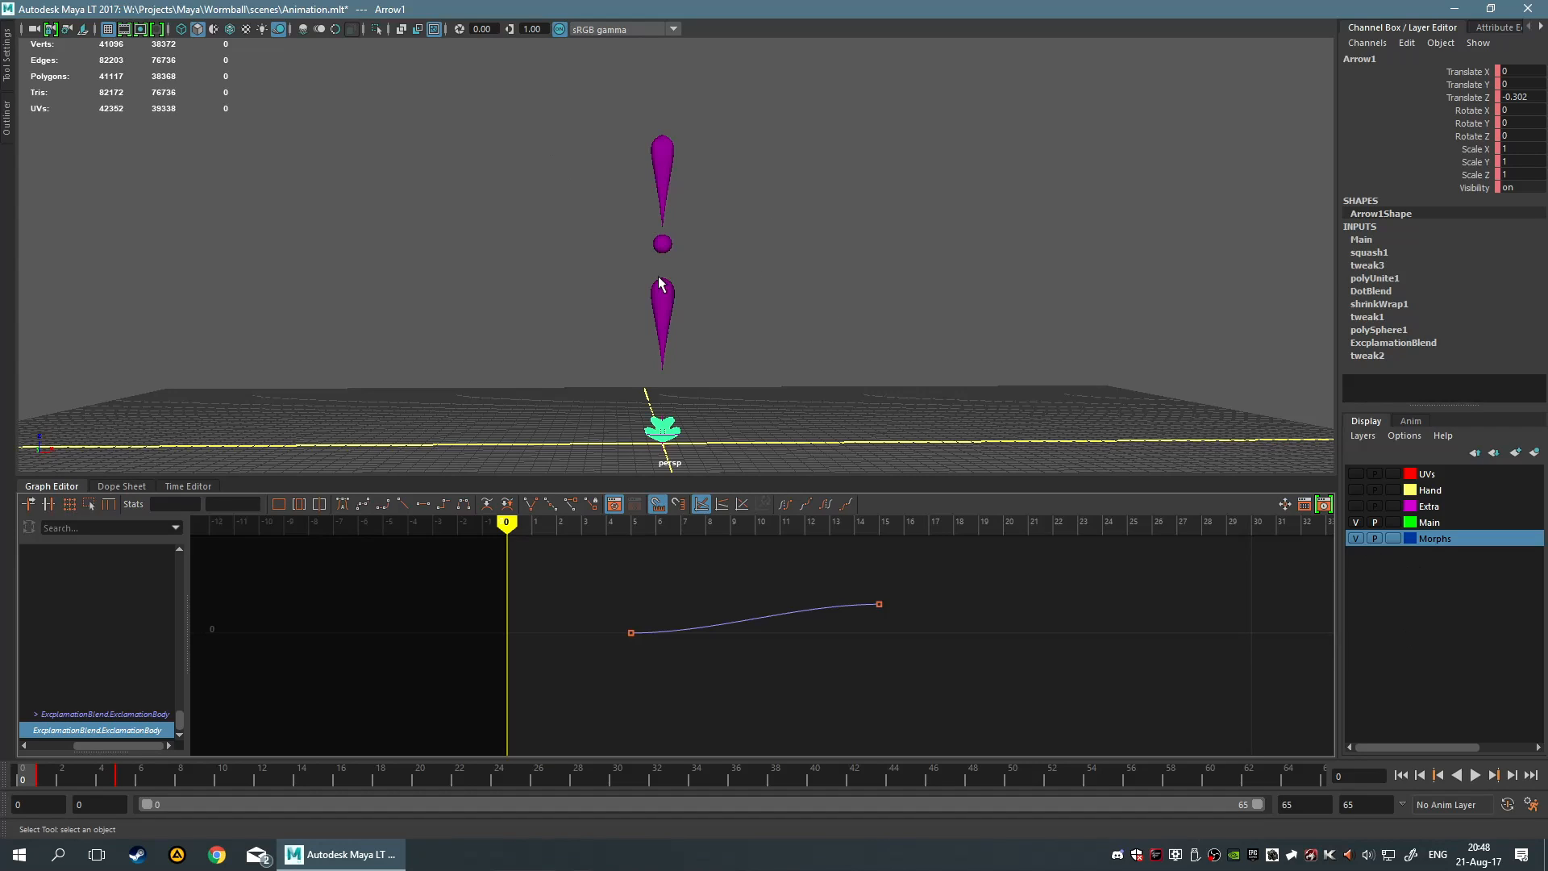
key("space")
left_click(411, 79)
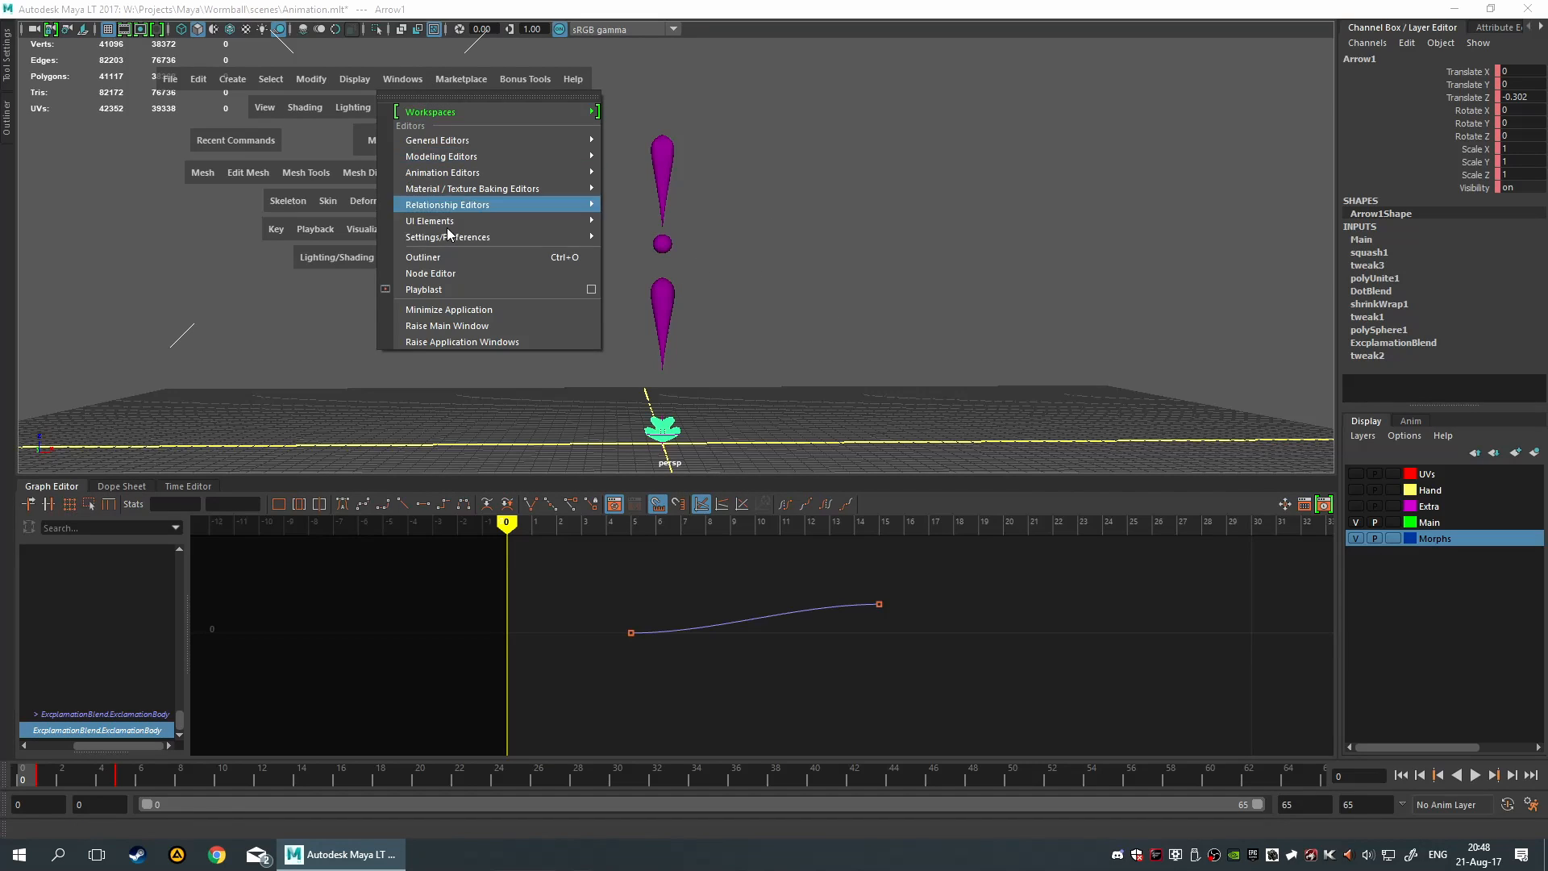
mouse_move(501, 174)
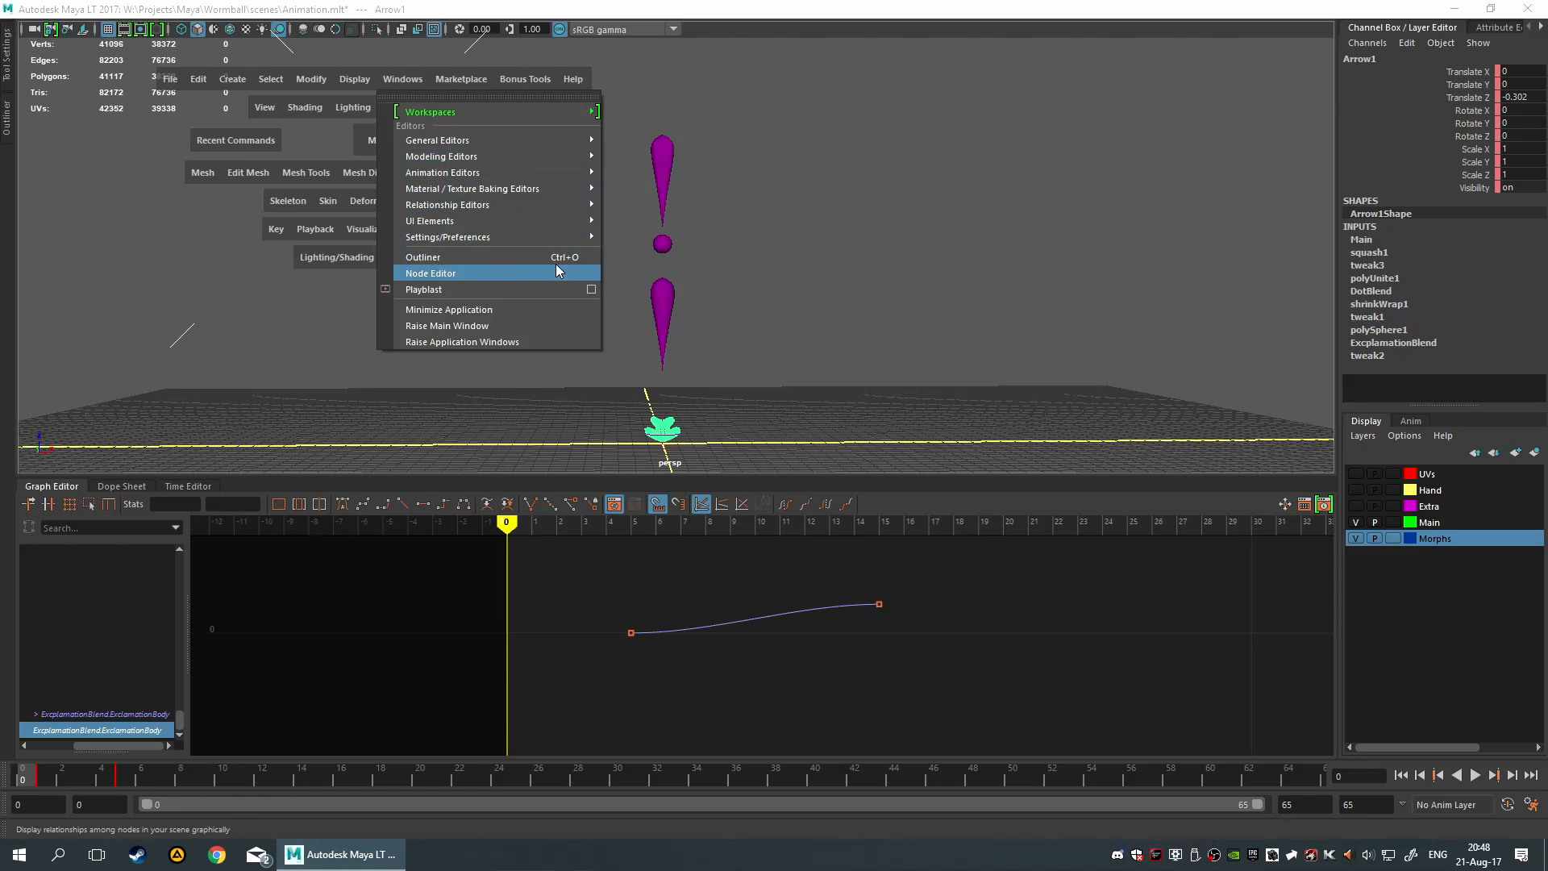
left_click(847, 148)
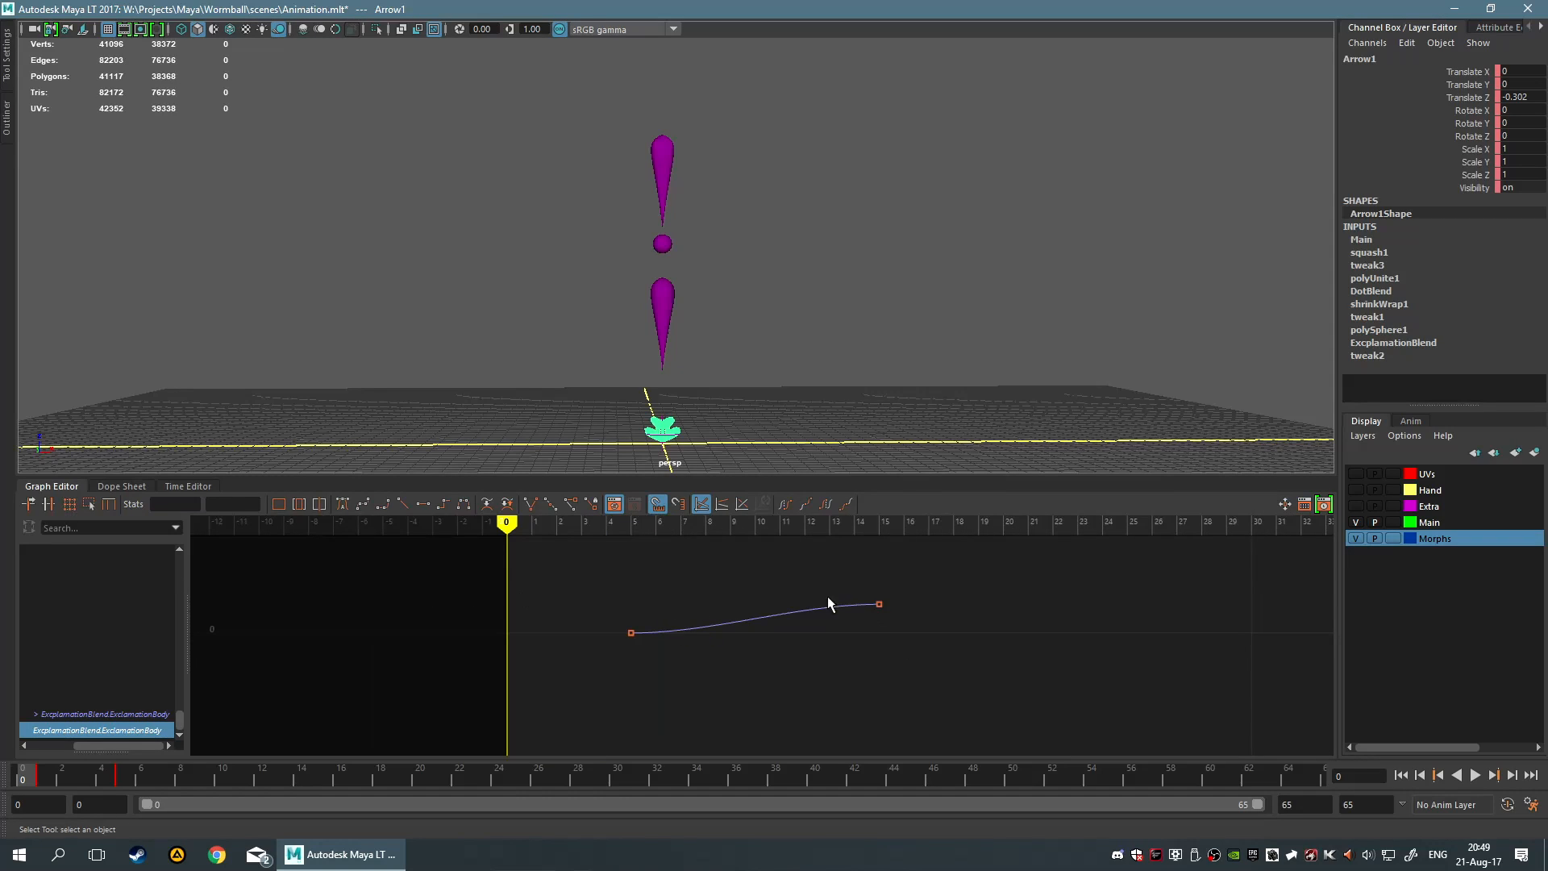
Open the Time Editor and hide the Morphs layer so the arrow can be viewed alone
left_click(211, 486)
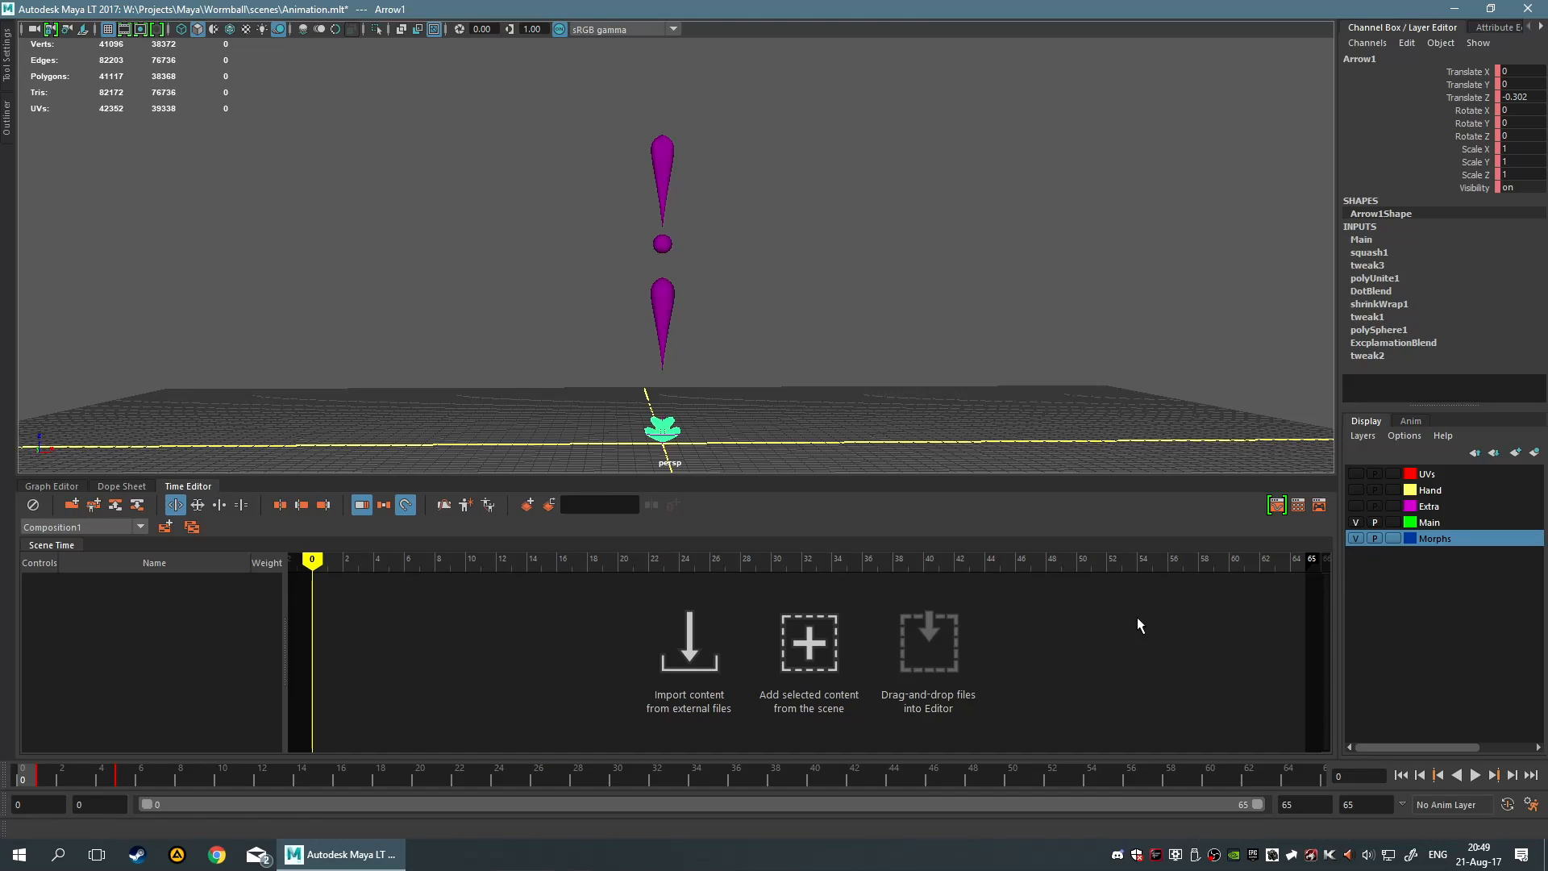
left_click(1356, 539)
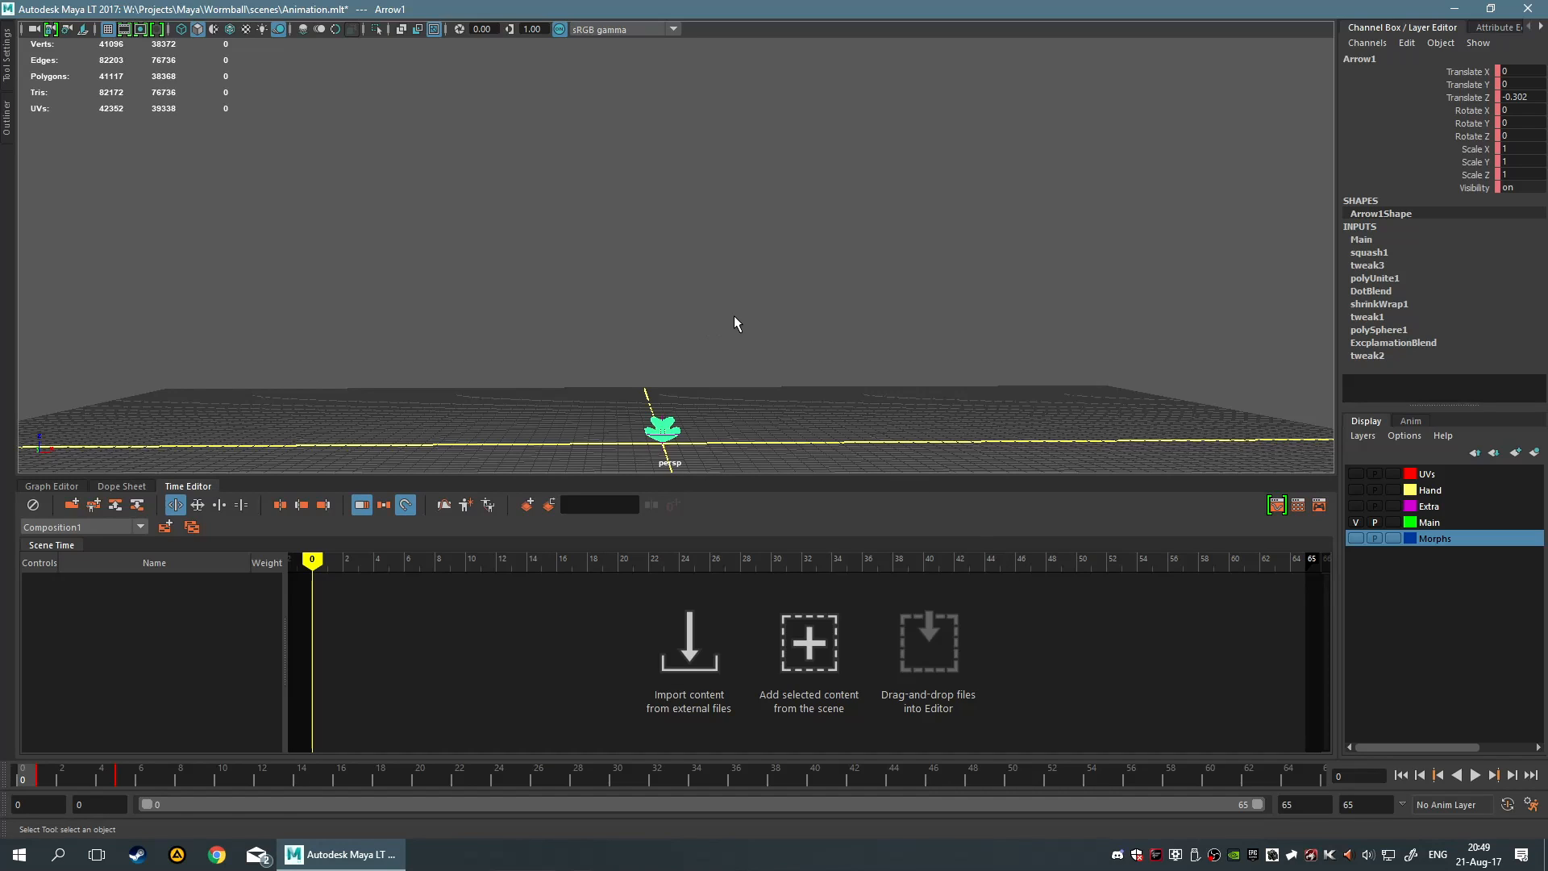
left_click_drag(753, 322, 885, 334, "alt")
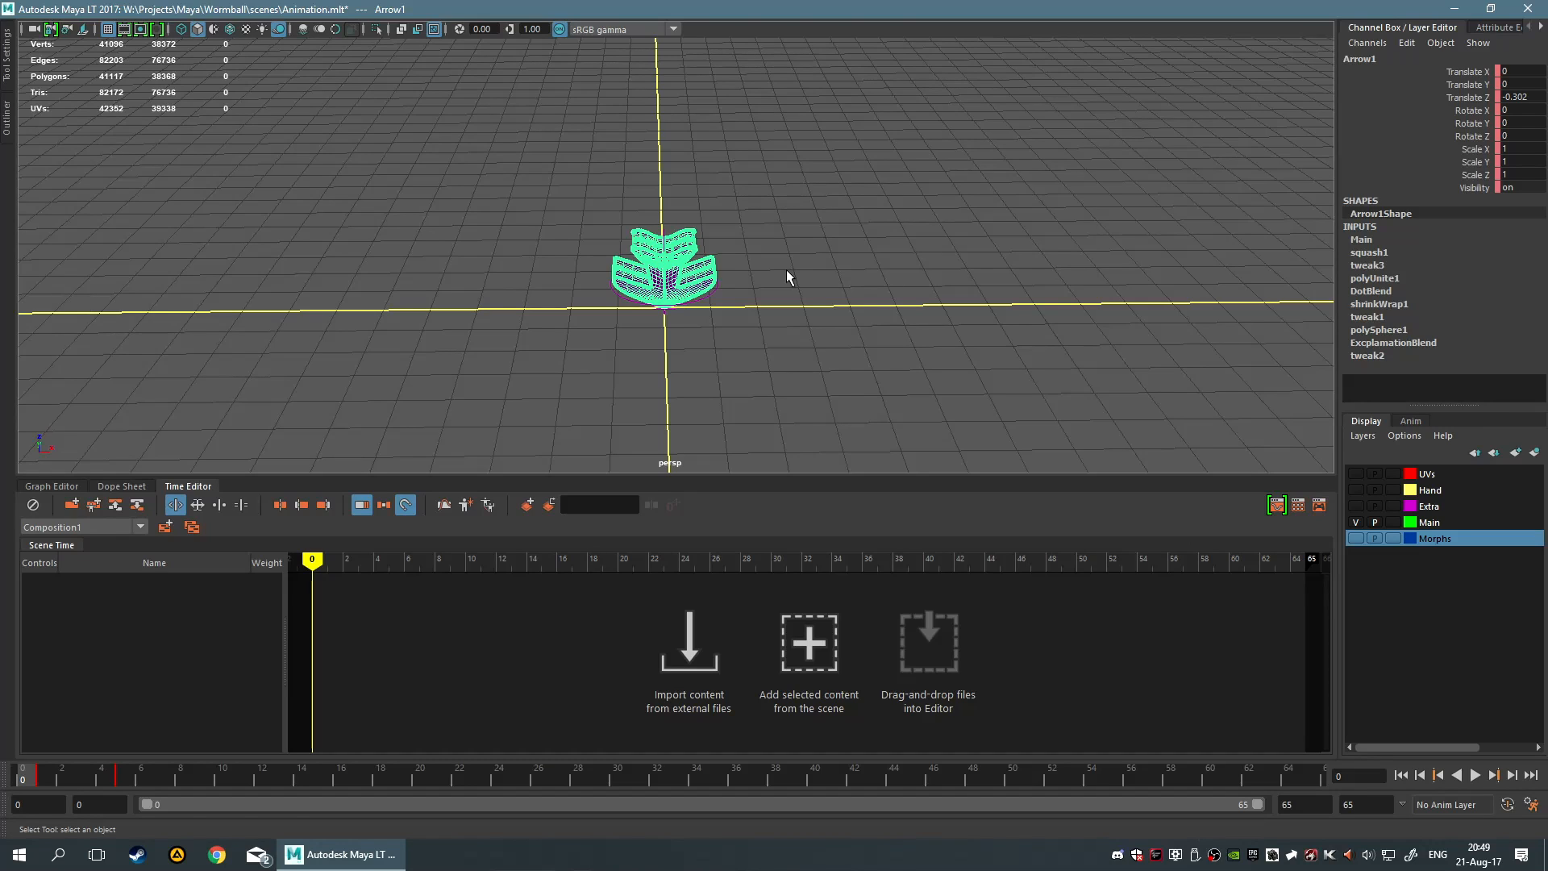
scroll(792, 328, "up", 3)
middle_click_drag(787, 269, 719, 225, "alt")
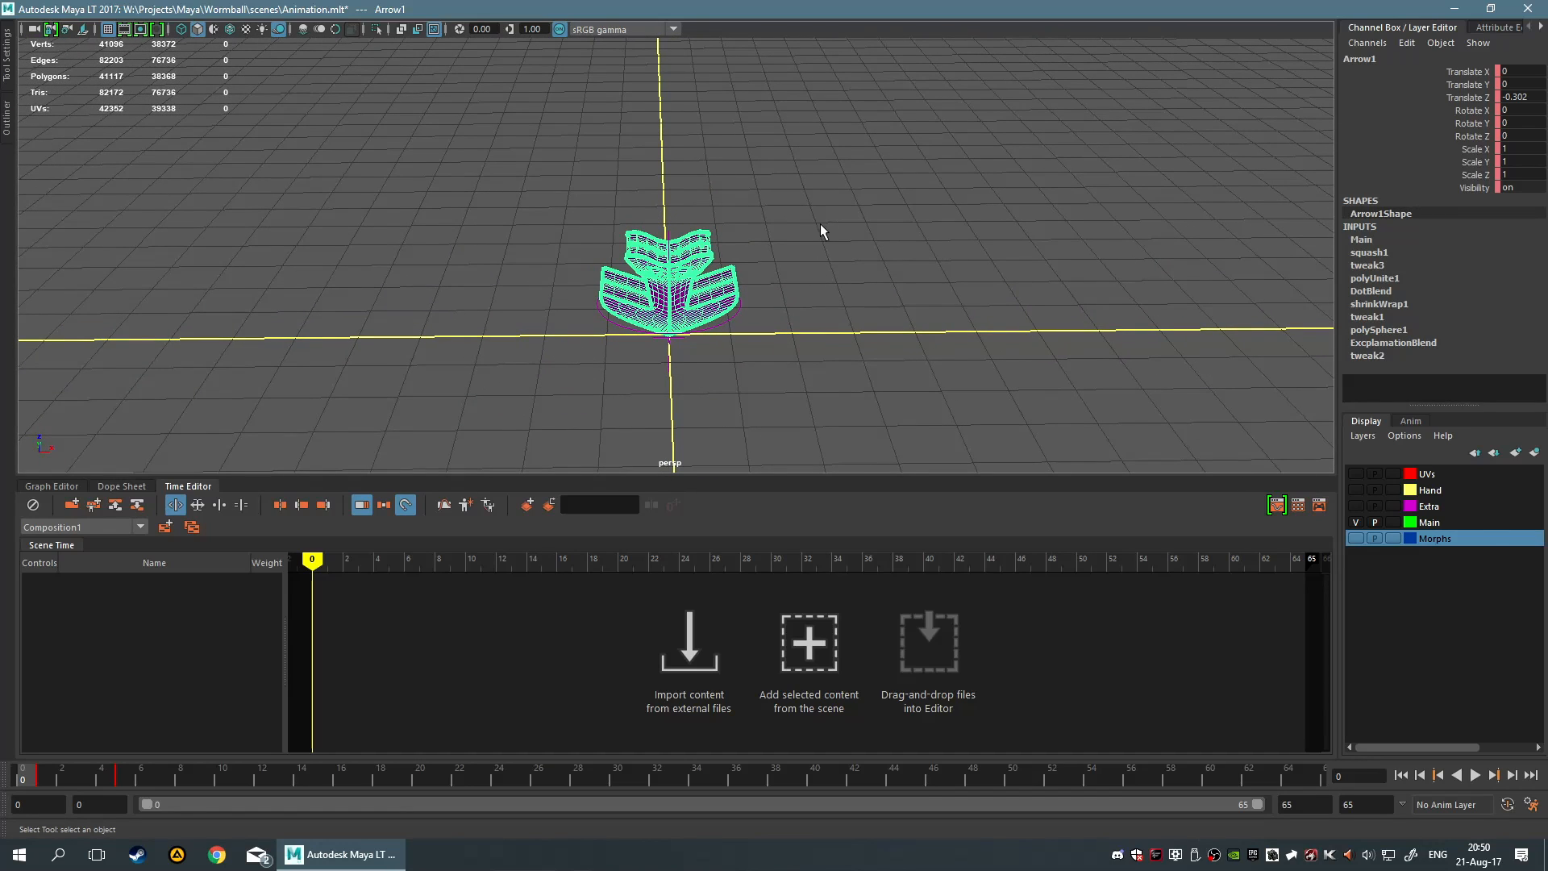
mouse_move(820, 355)
left_mouse_down("alt")
mouse_move(812, 318)
mouse_move(836, 349)
left_mouse_up("alt")
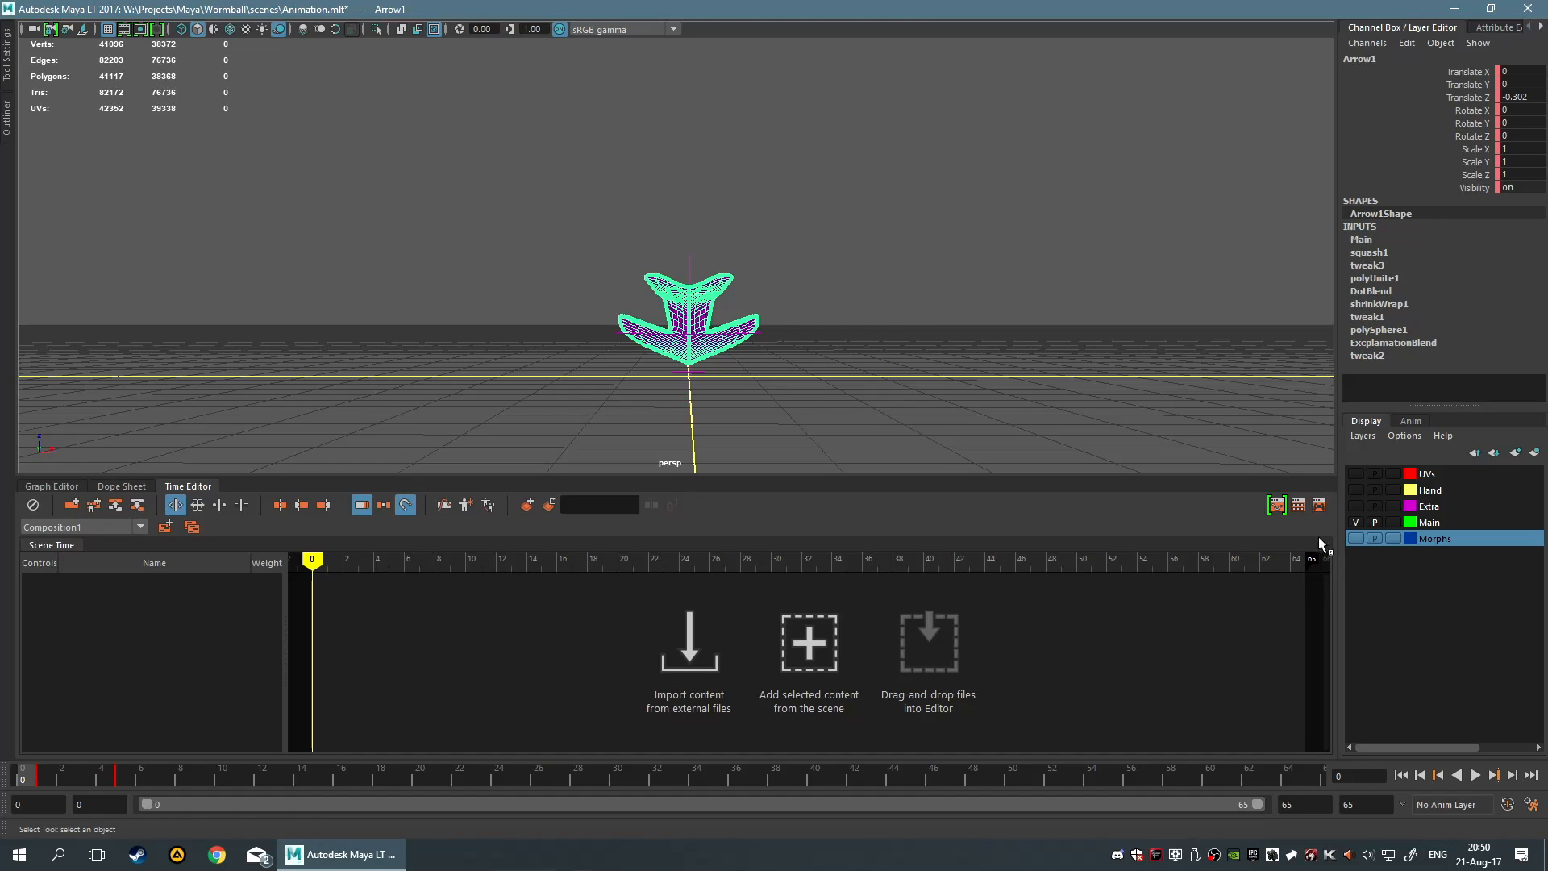
Look at the animation layers, return to the display layers and collapse the Time Editor
left_click(1412, 421)
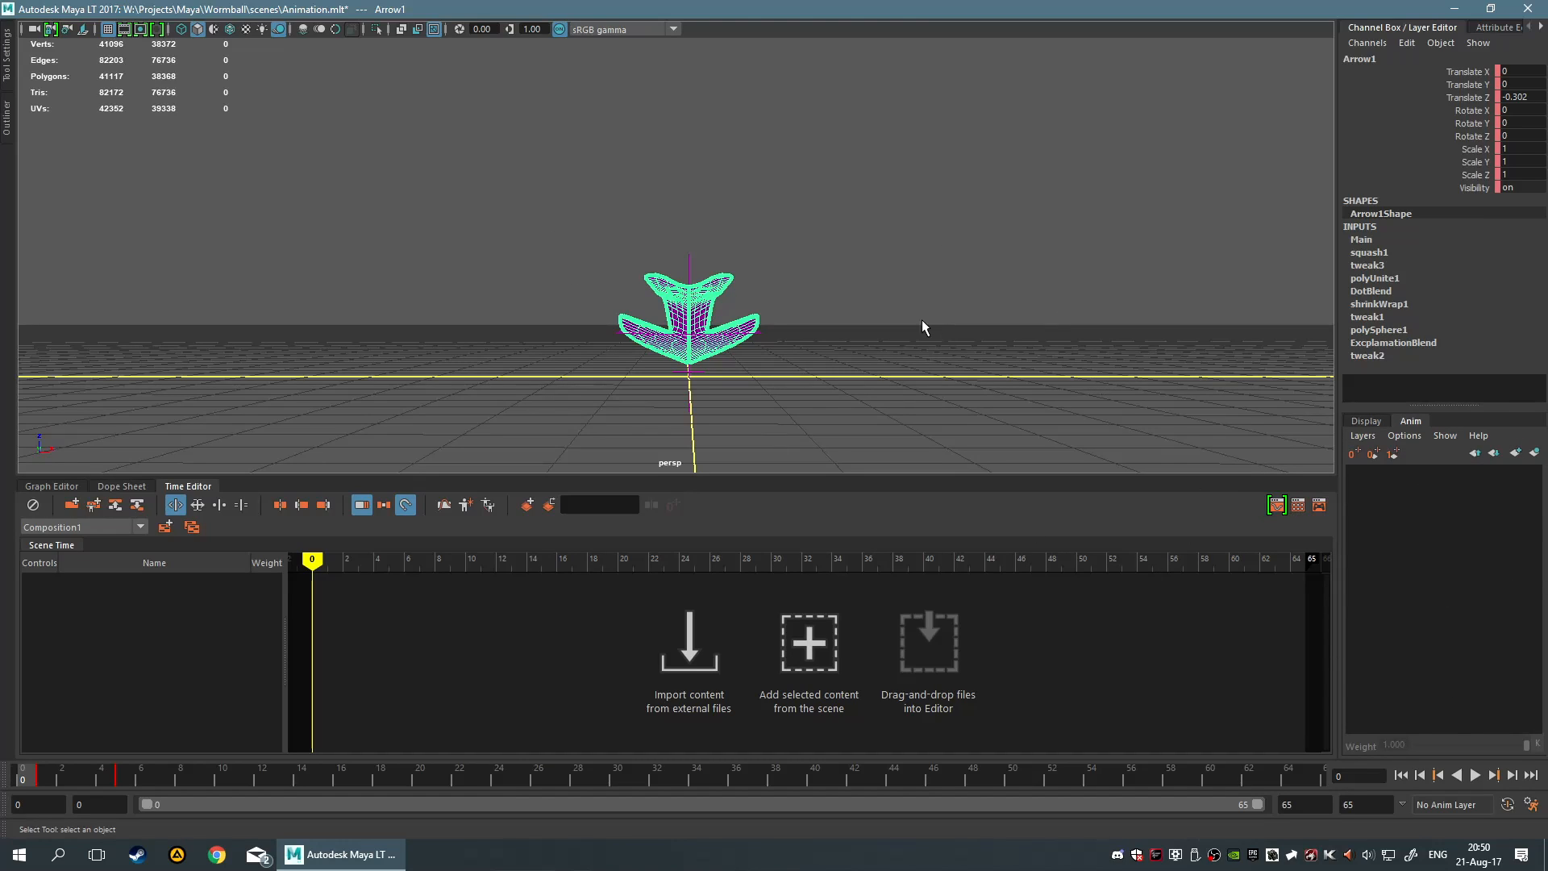
left_click_drag(913, 316, 908, 337, "alt")
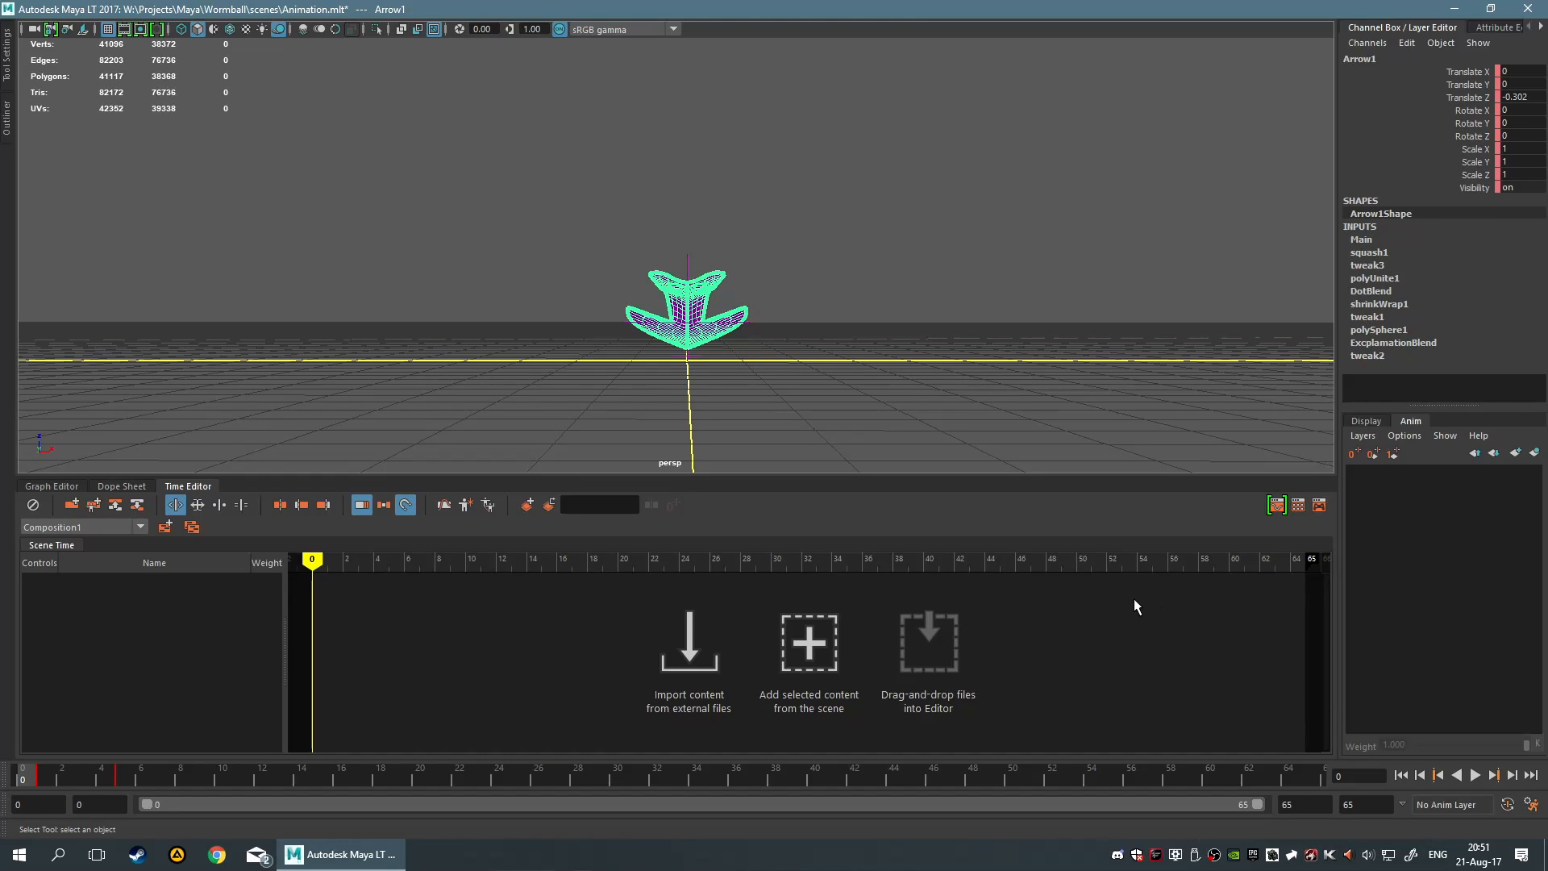
left_click(1368, 420)
left_click(167, 489)
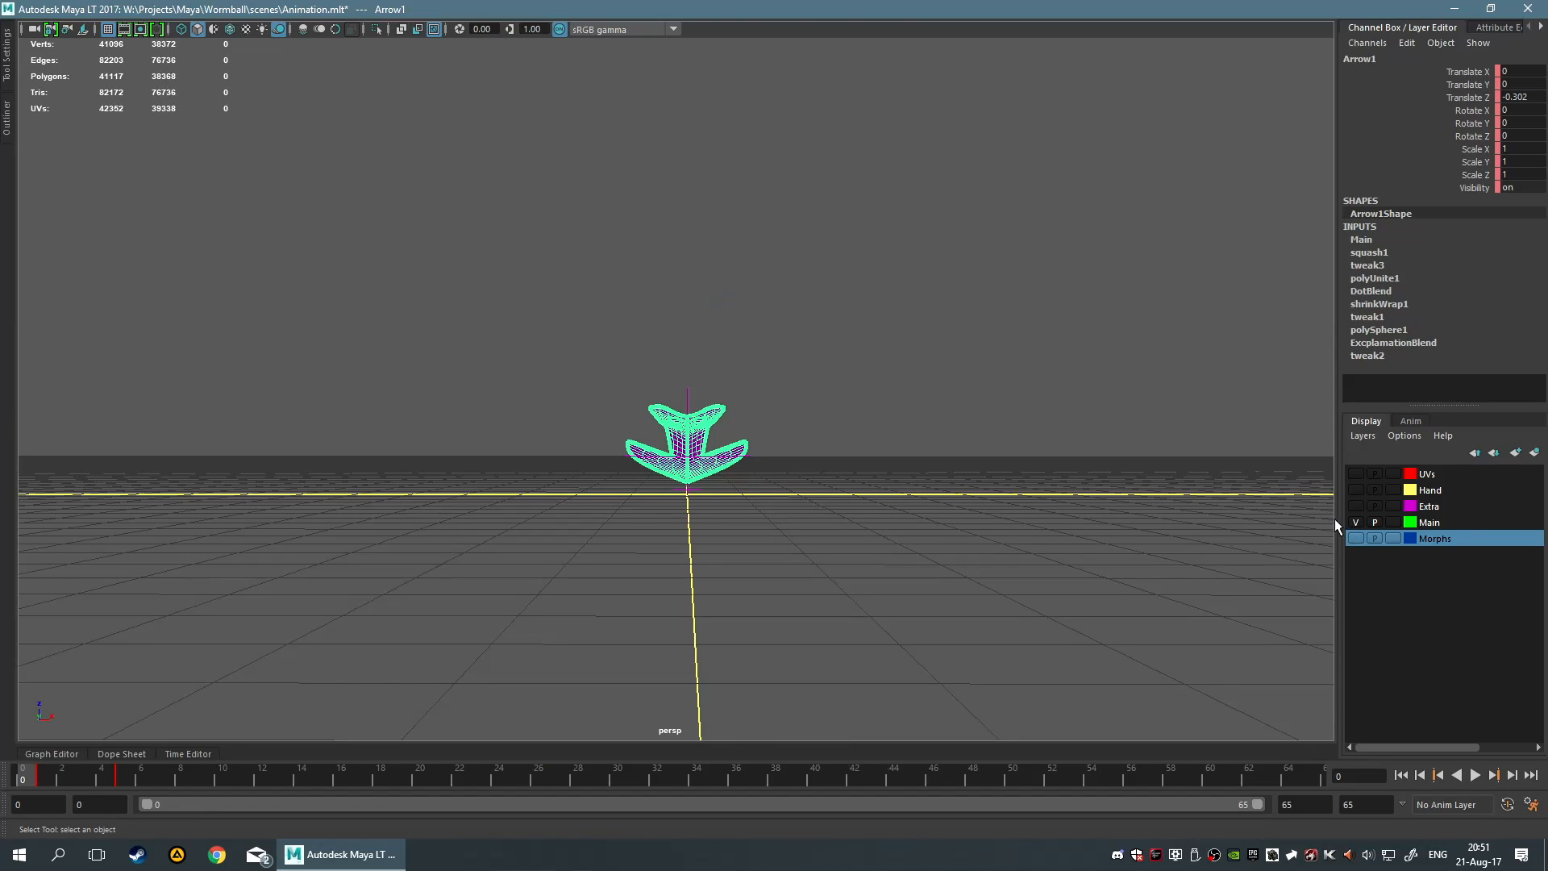
Hide the Main layer and show the Extra layer with the boomerang on the full grid
left_click(1356, 522)
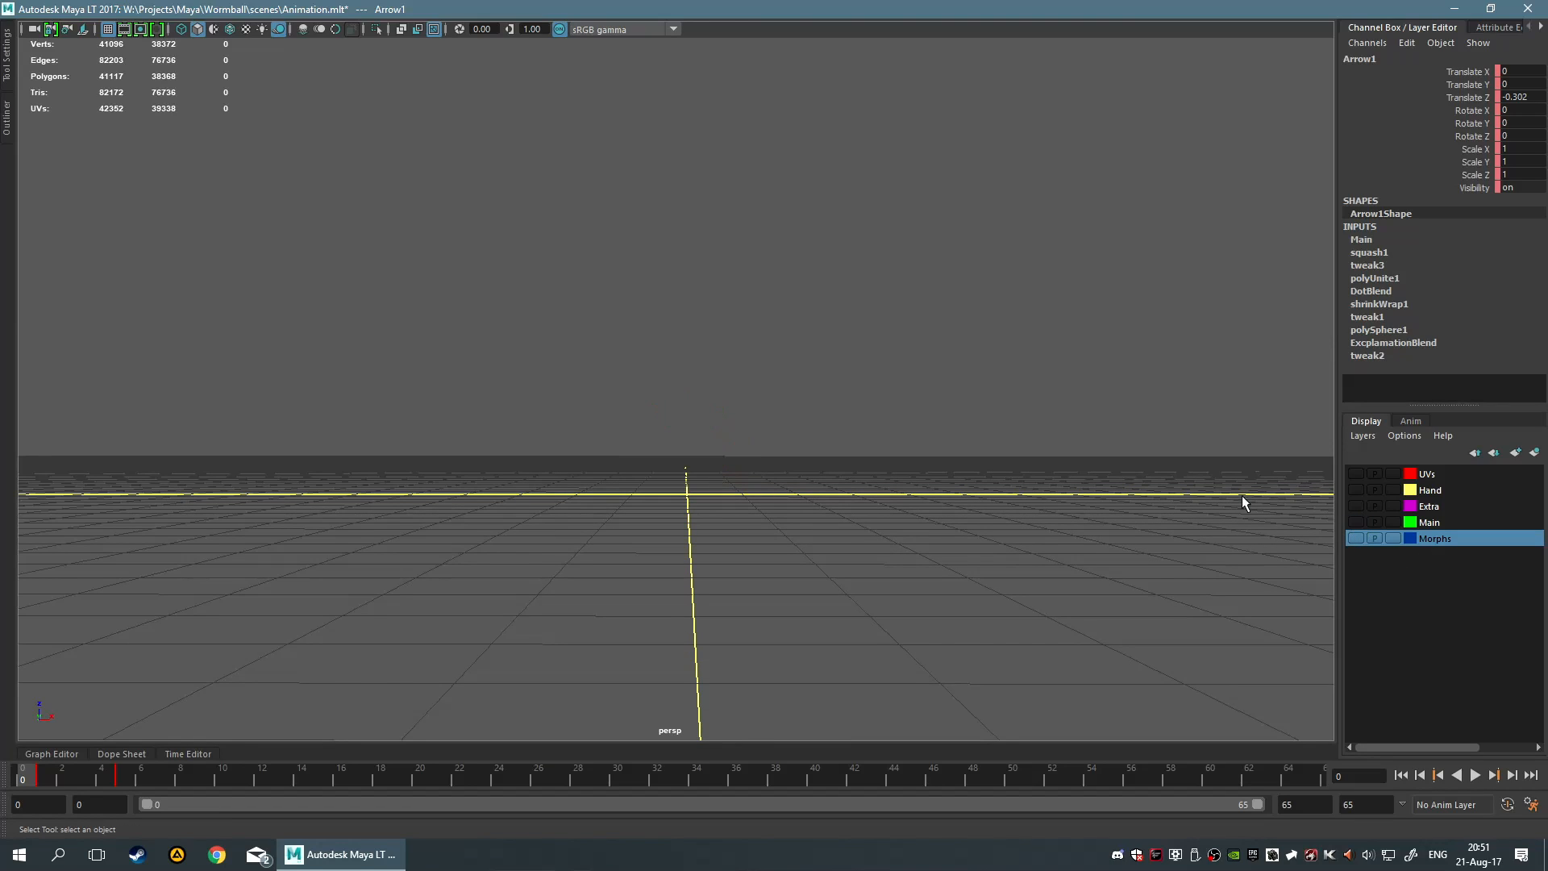
left_click(1356, 506)
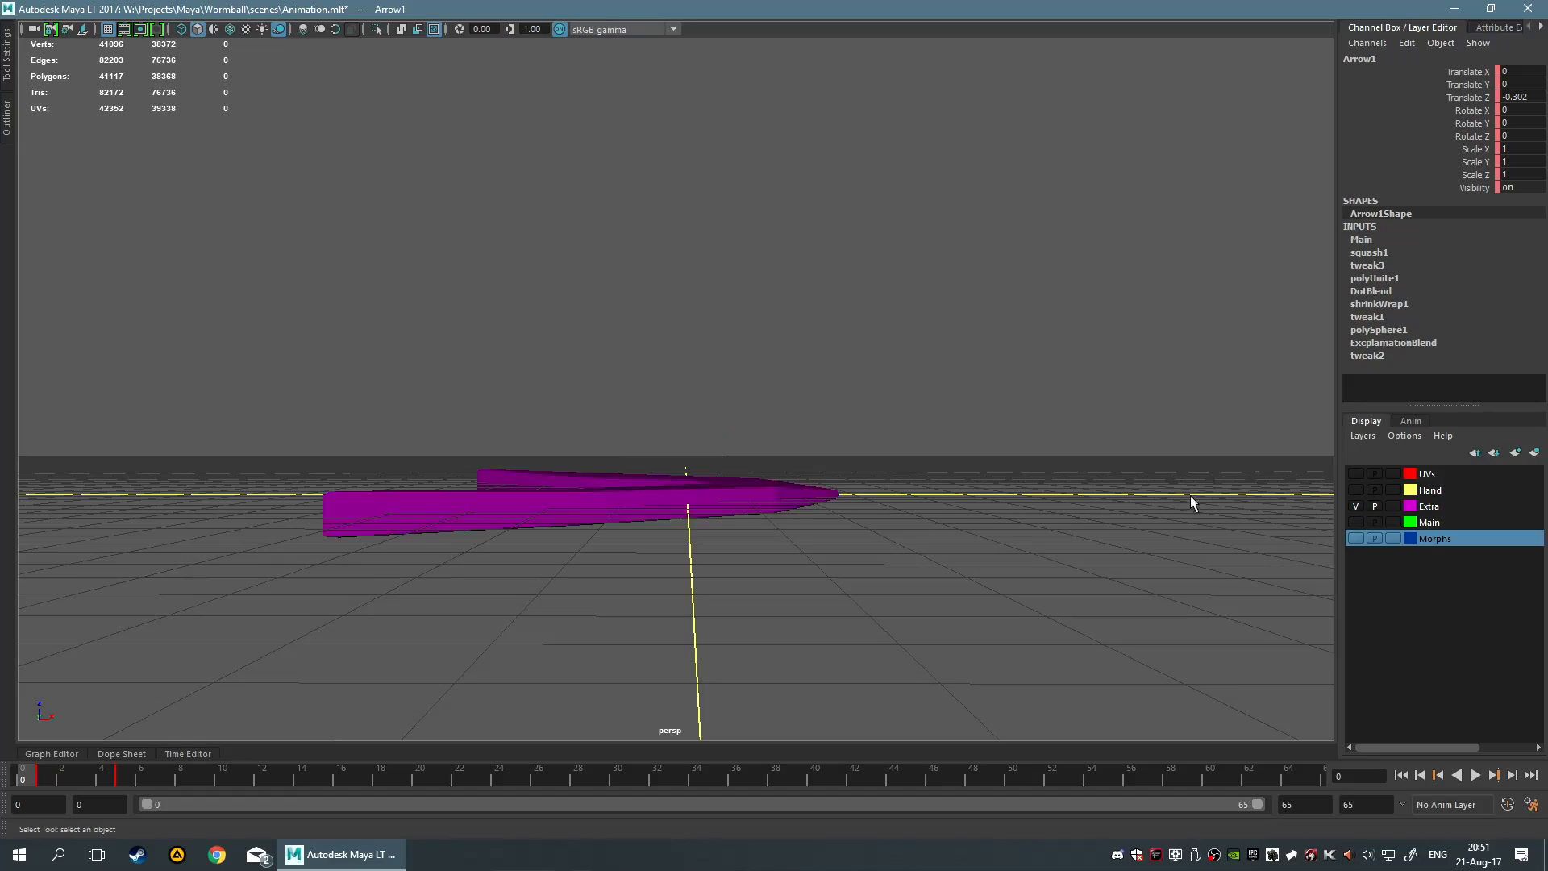
mouse_move(922, 467)
left_mouse_down("alt")
mouse_move(757, 556)
mouse_move(791, 518)
mouse_move(944, 487)
left_mouse_up("alt")
right_click_drag(944, 486, 733, 569, "alt")
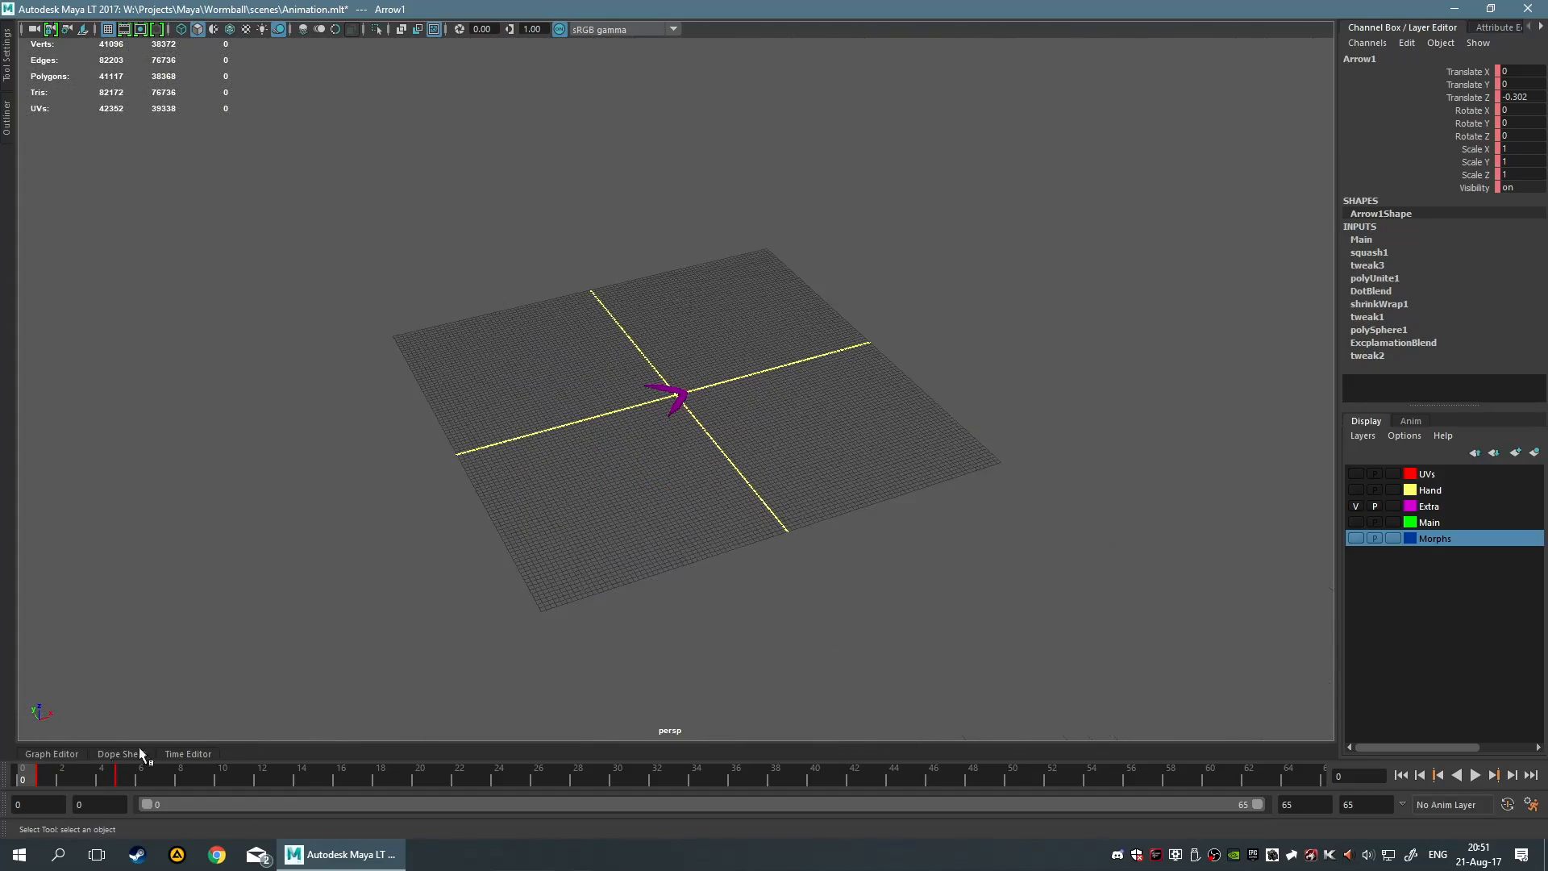
Clear the Arrow1 selection and decline the autosave
left_click_drag(540, 322, 993, 618)
left_click(976, 602)
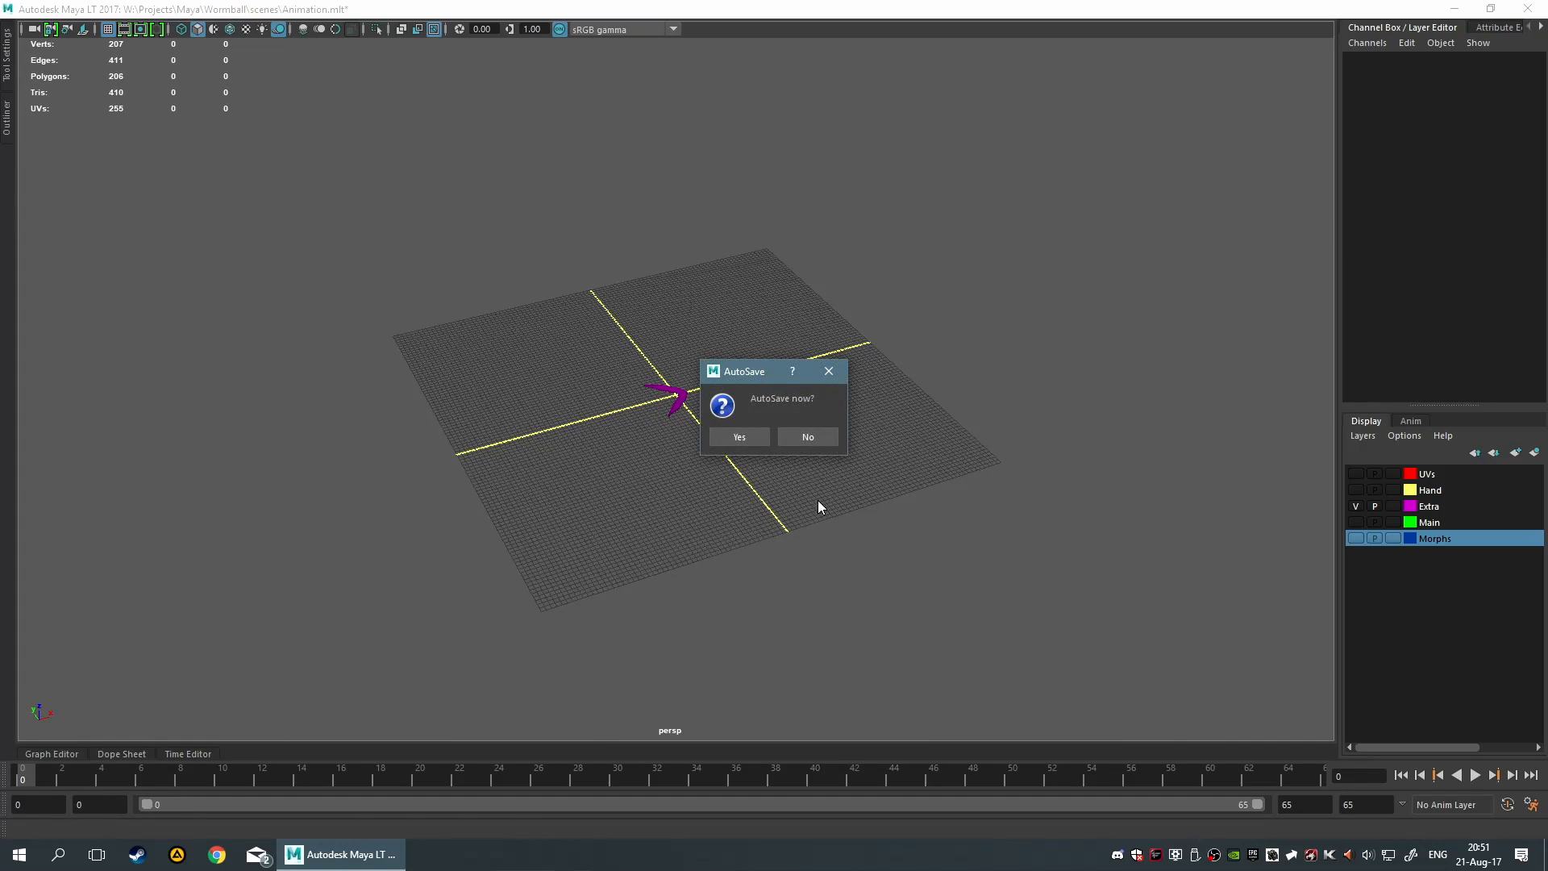
left_click(810, 440)
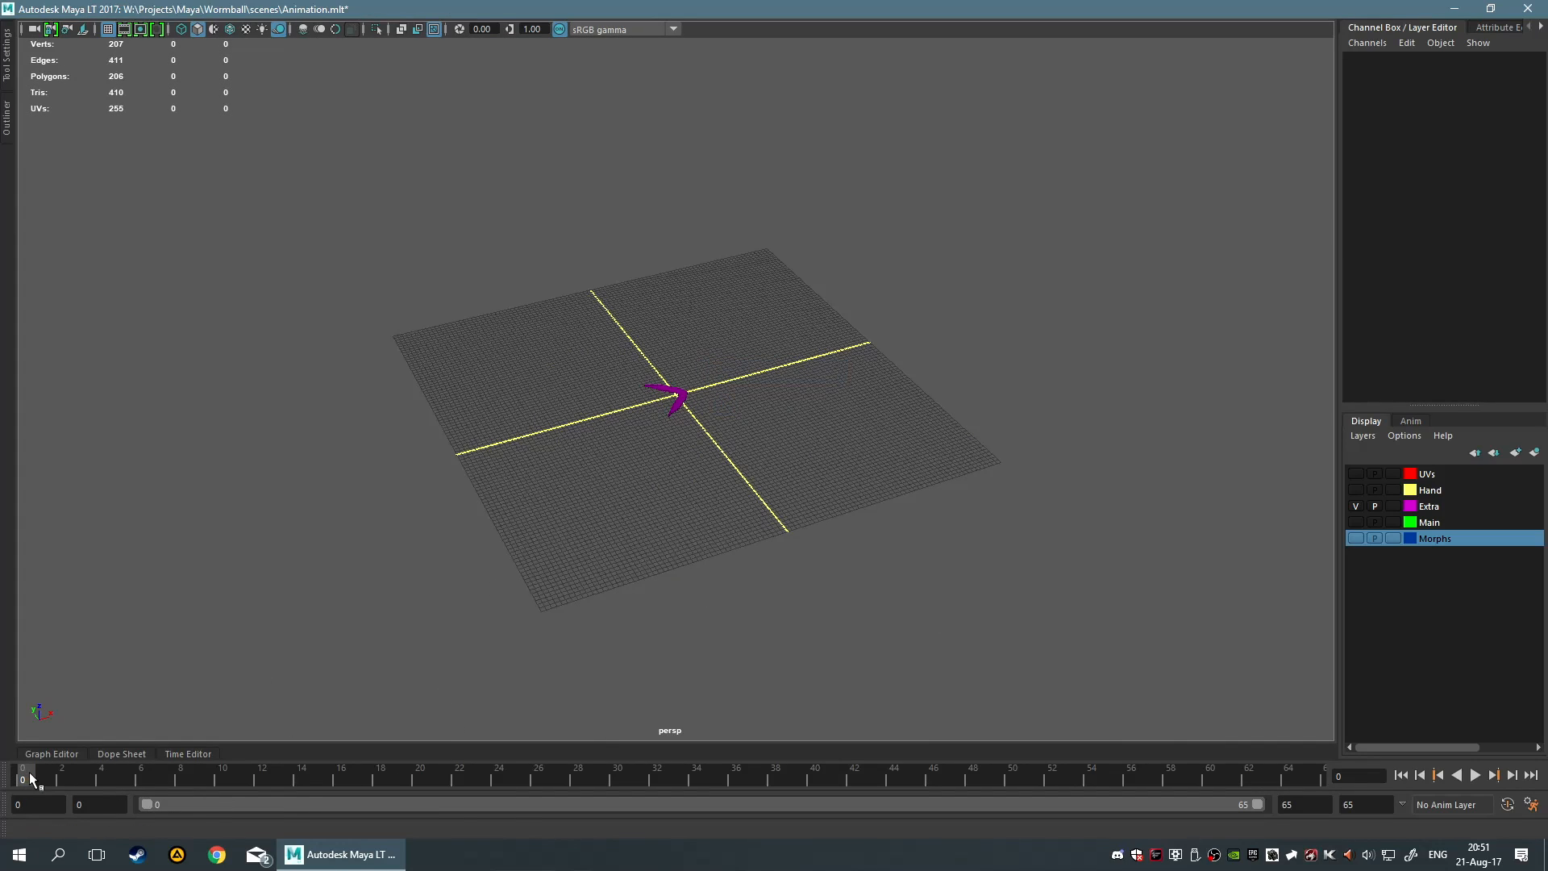
Select the Boomerang, scrub the timeline between frames 0 and 47 to check it for animation, and deselect it
left_click_drag(29, 772, 954, 779)
left_click_drag(488, 262, 1024, 619)
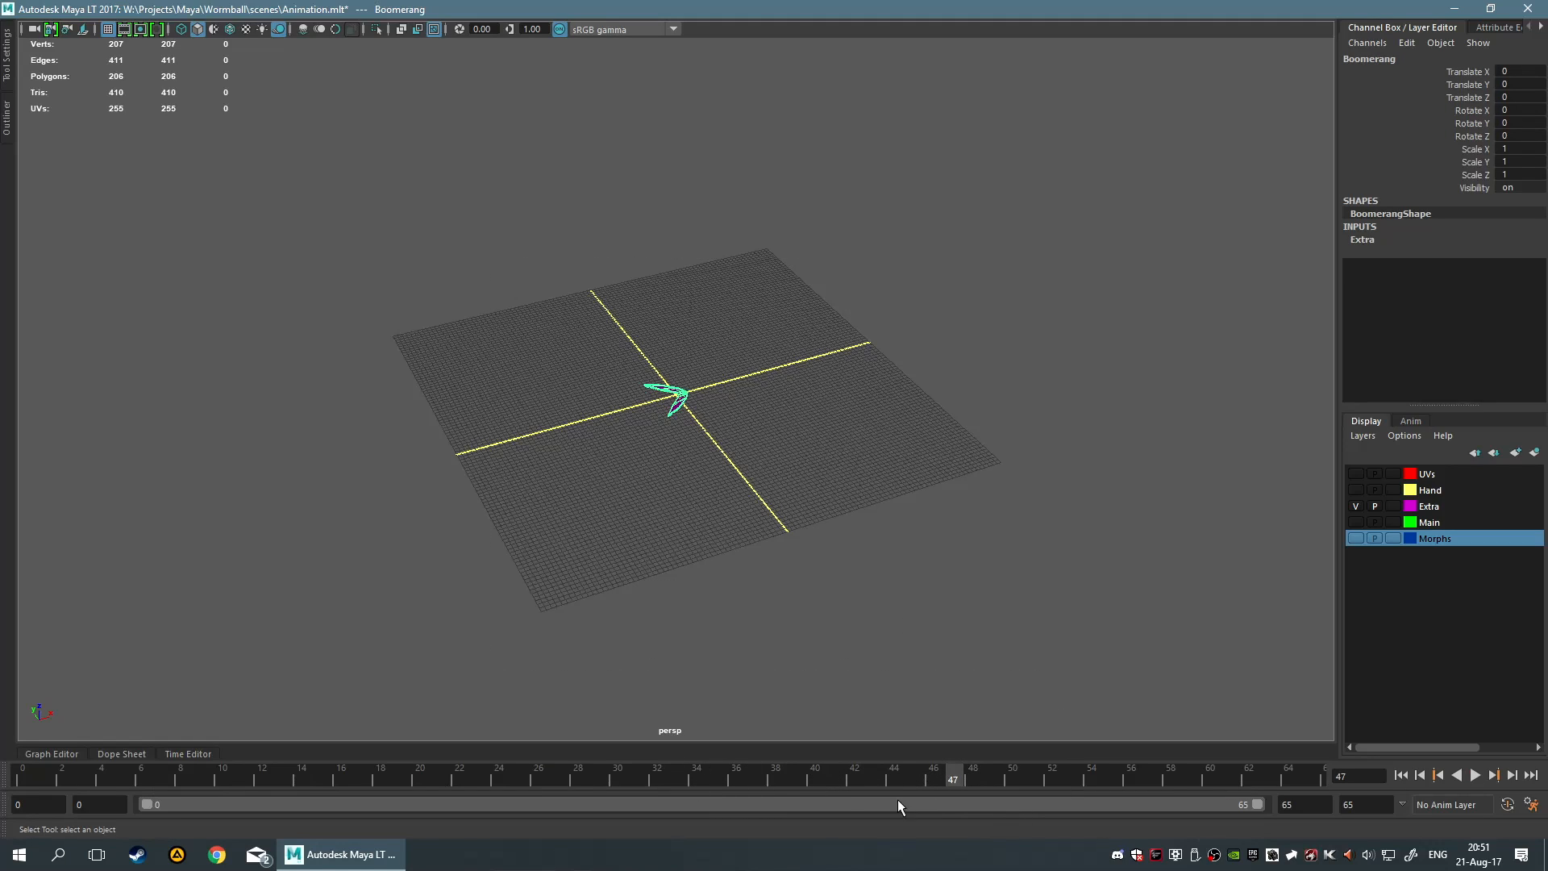
left_click_drag(954, 779, 17, 779)
left_click(439, 282)
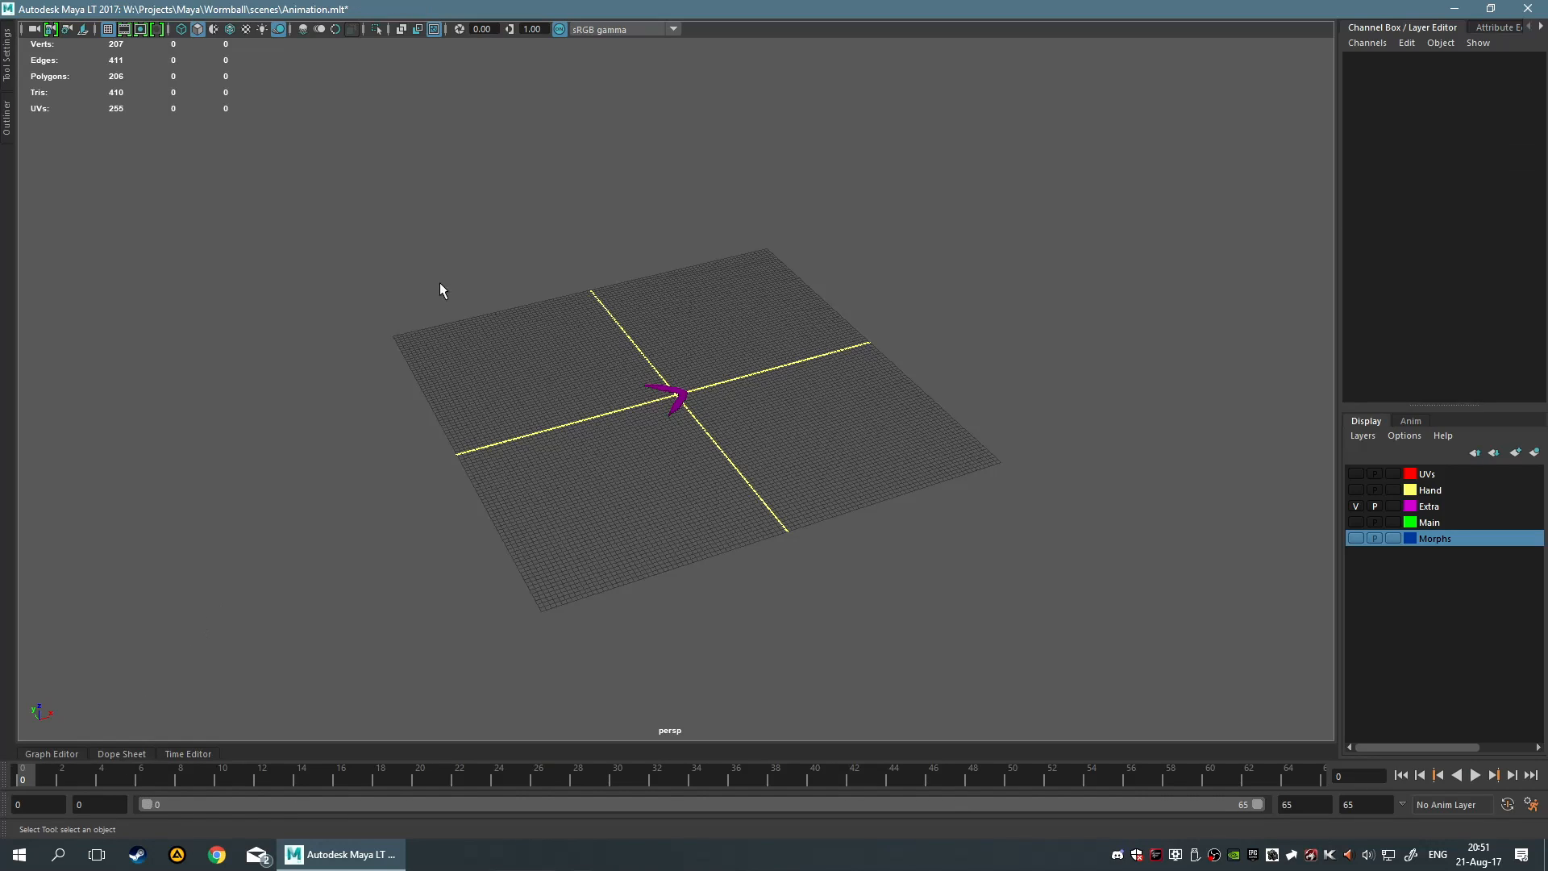
Reselect the Boomerang, play the timeline, return to frame 0 and clear the selection
left_click_drag(439, 283, 880, 588)
key("alt+v")
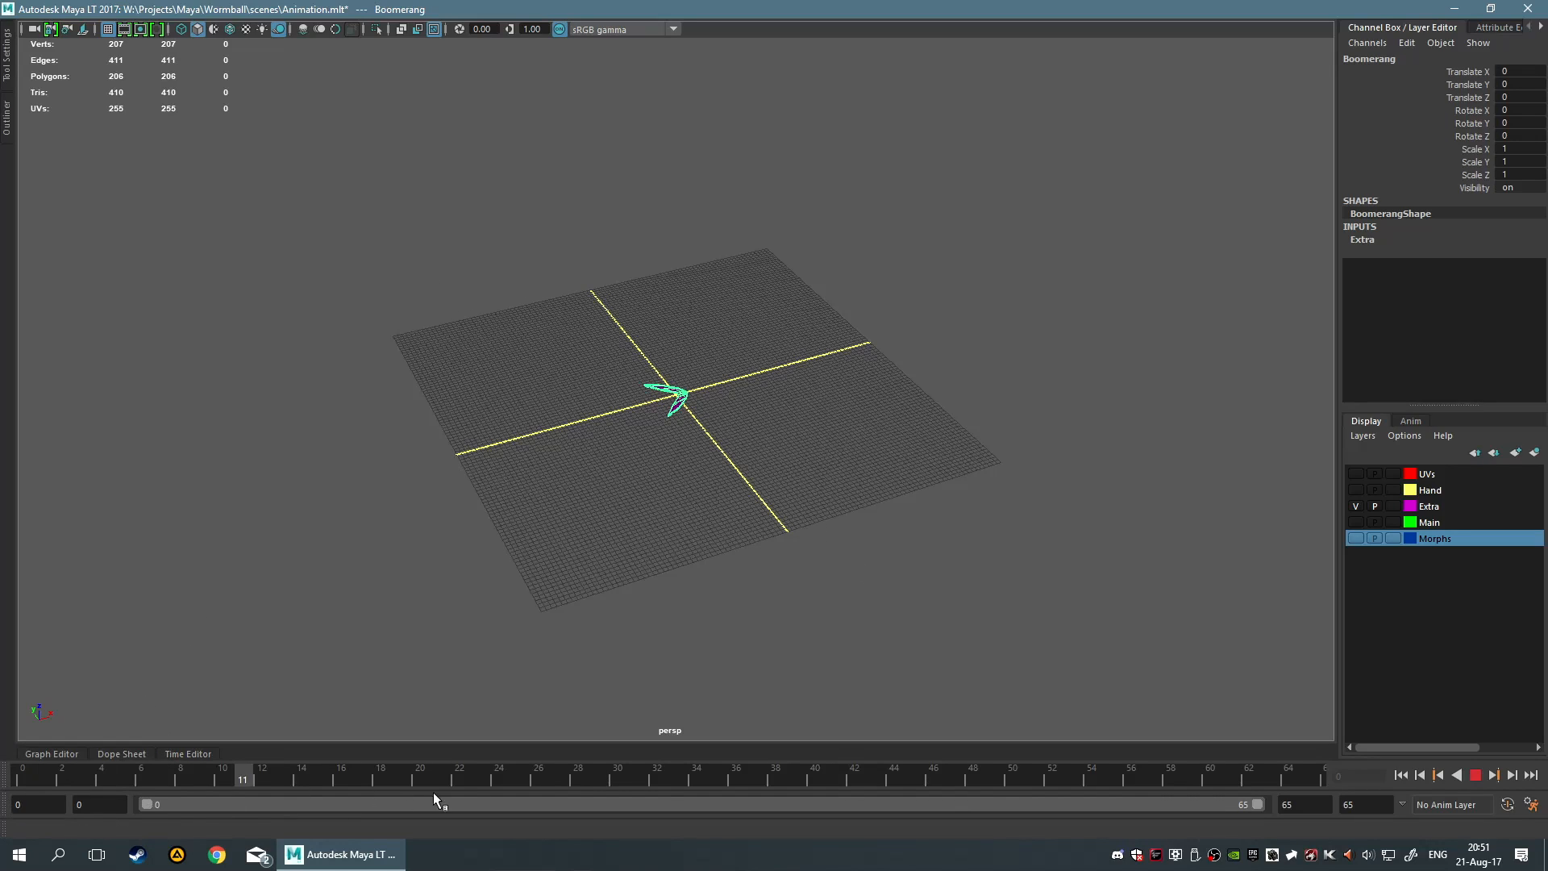
left_click_drag(1194, 778, 4, 764)
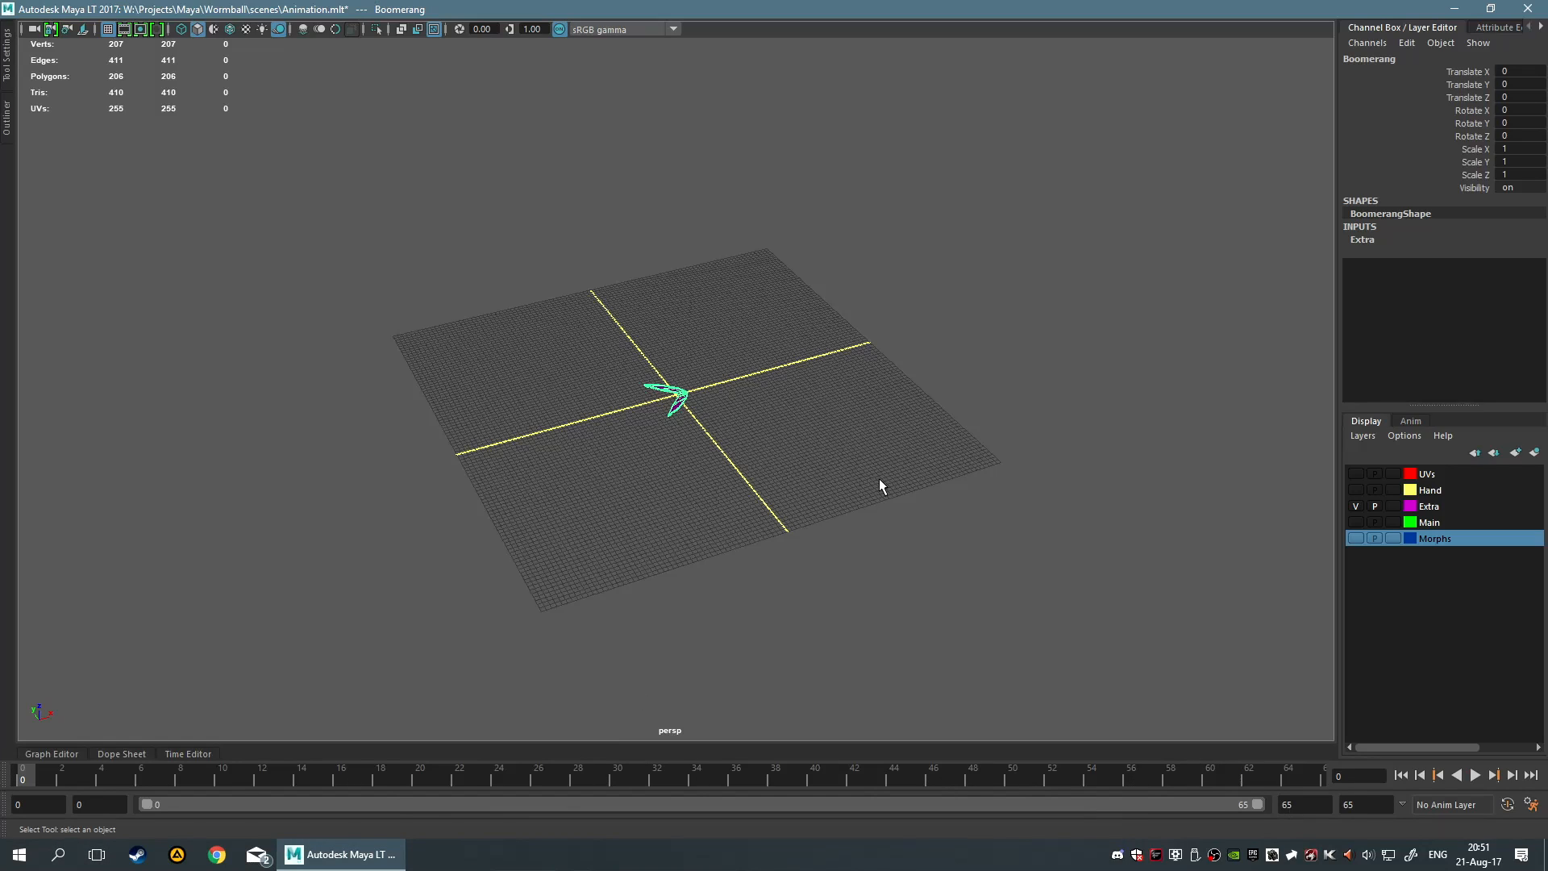
left_click_drag(721, 403, 830, 389)
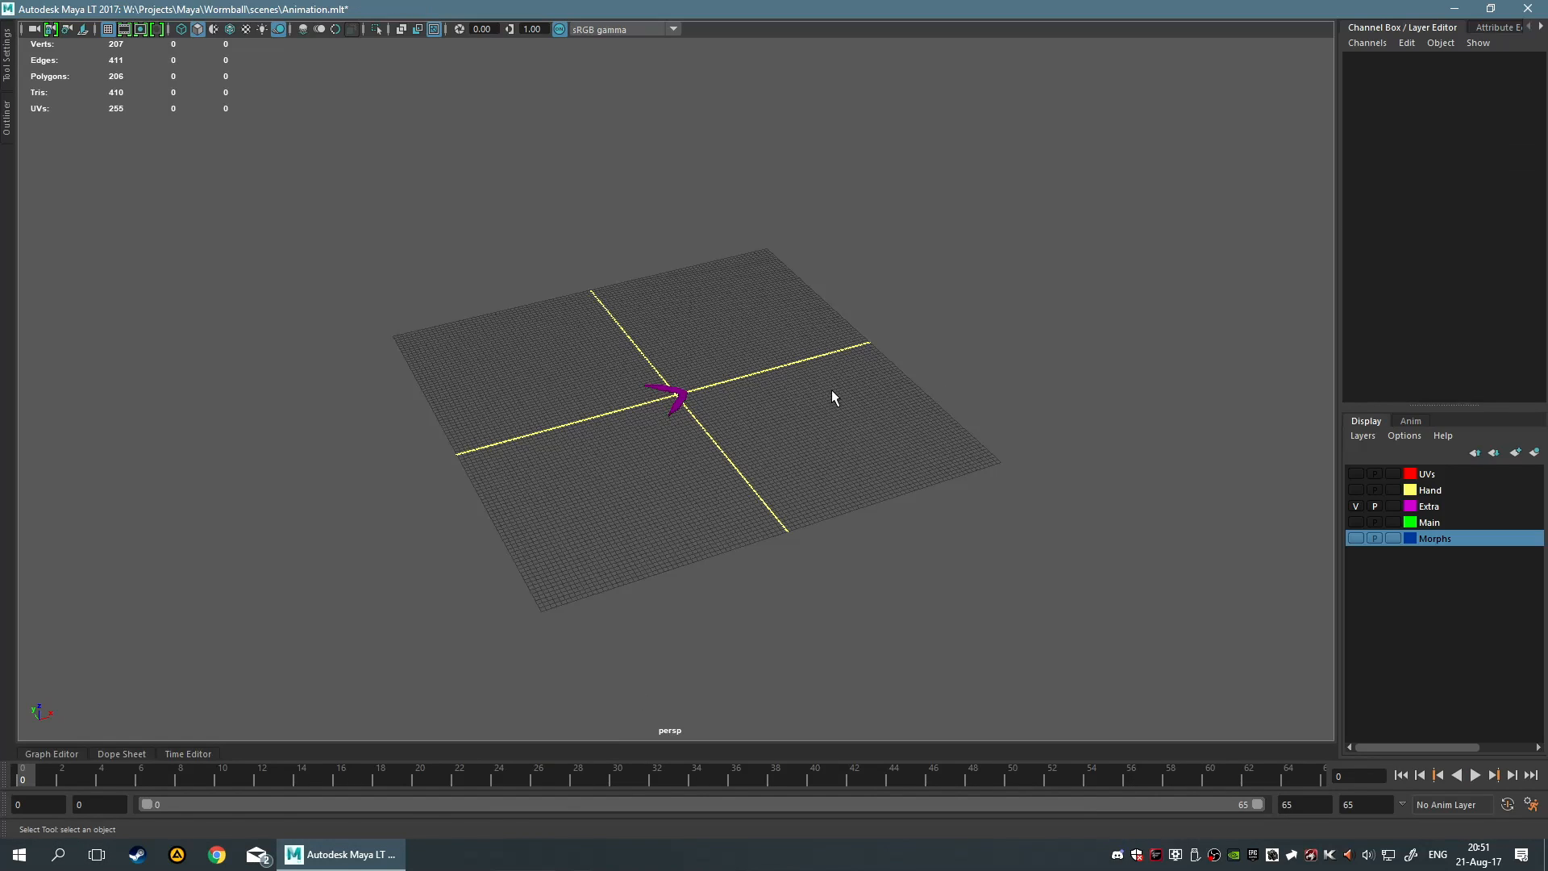
Key the Boomerang's translation at frame 0, move it to Translate Y 29.067 at frame 65, and enable auto keyframing
left_click_drag(653, 241, 866, 423)
key("space")
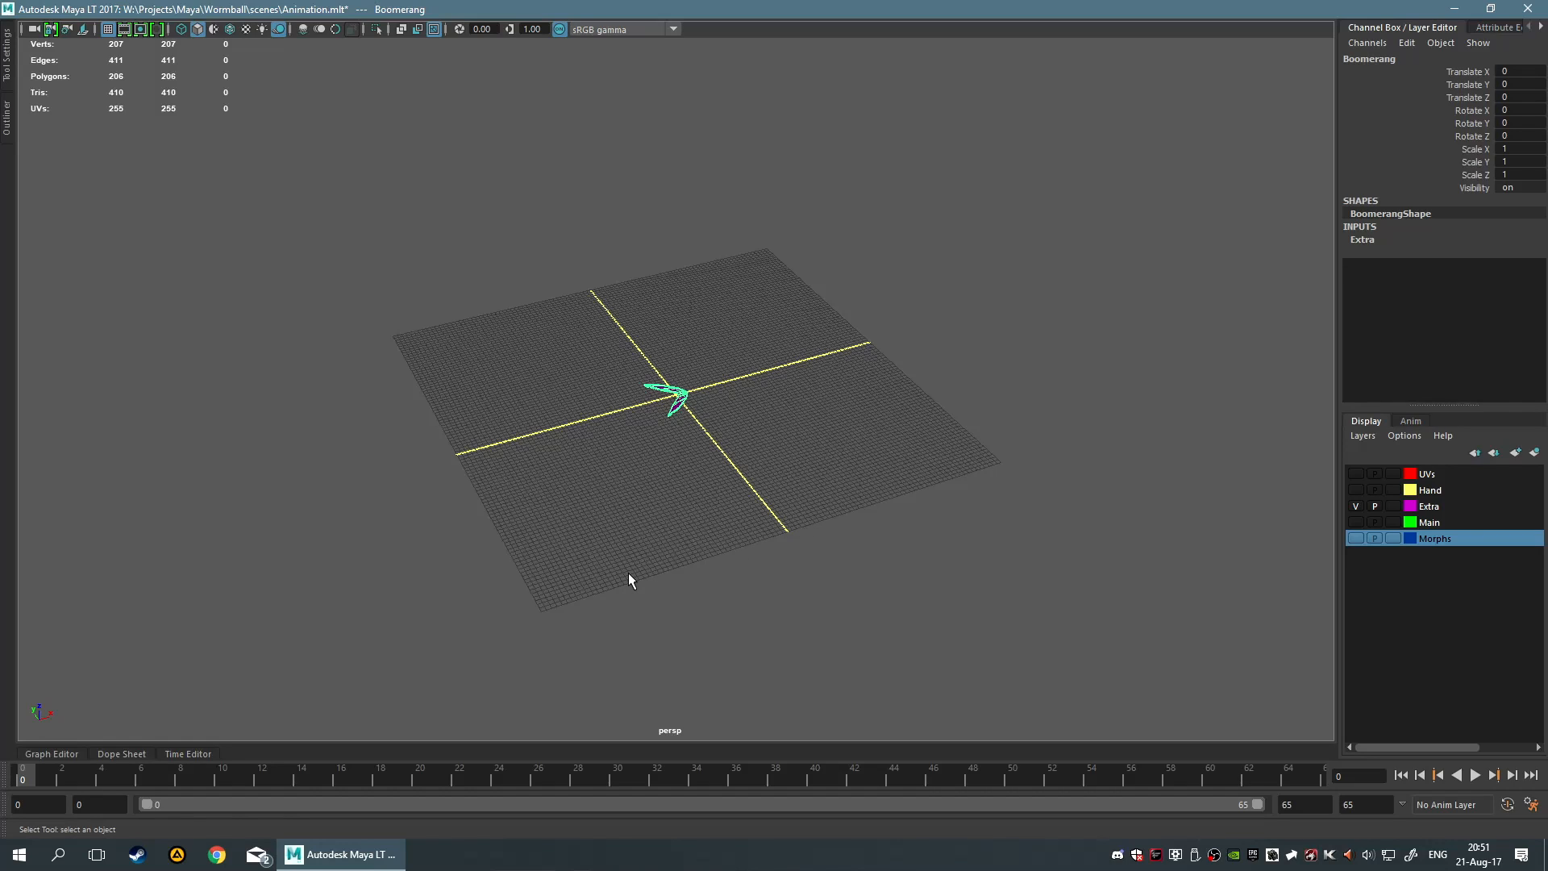
key("shift+w")
left_click_drag(34, 777, 1313, 777)
key("w")
left_click_drag(661, 376, 608, 312)
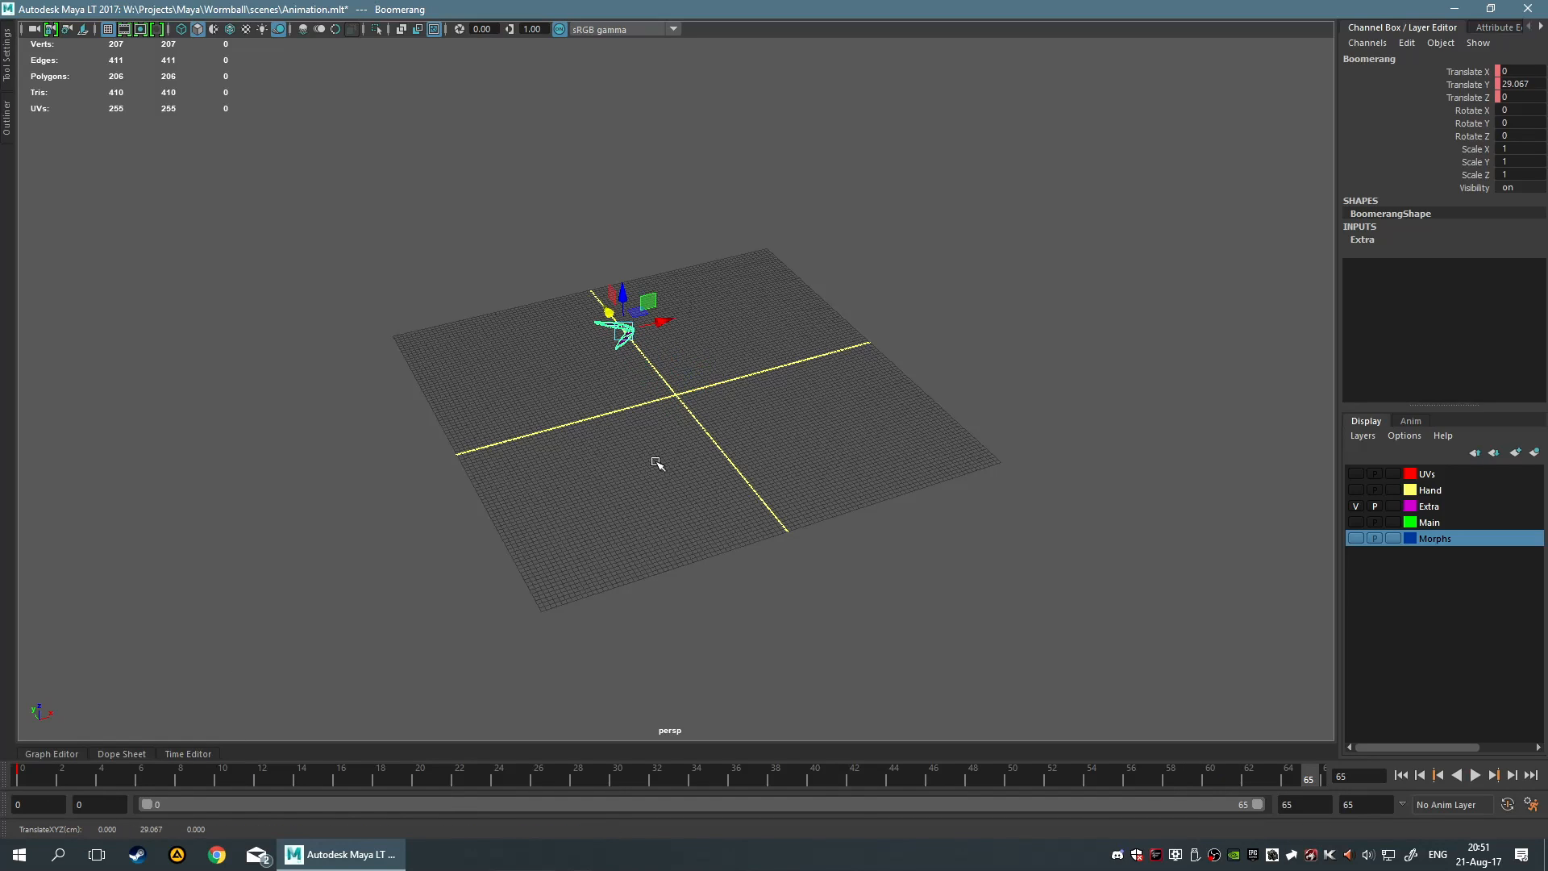
left_click_drag(800, 402, 811, 433, "alt")
left_click(1507, 804)
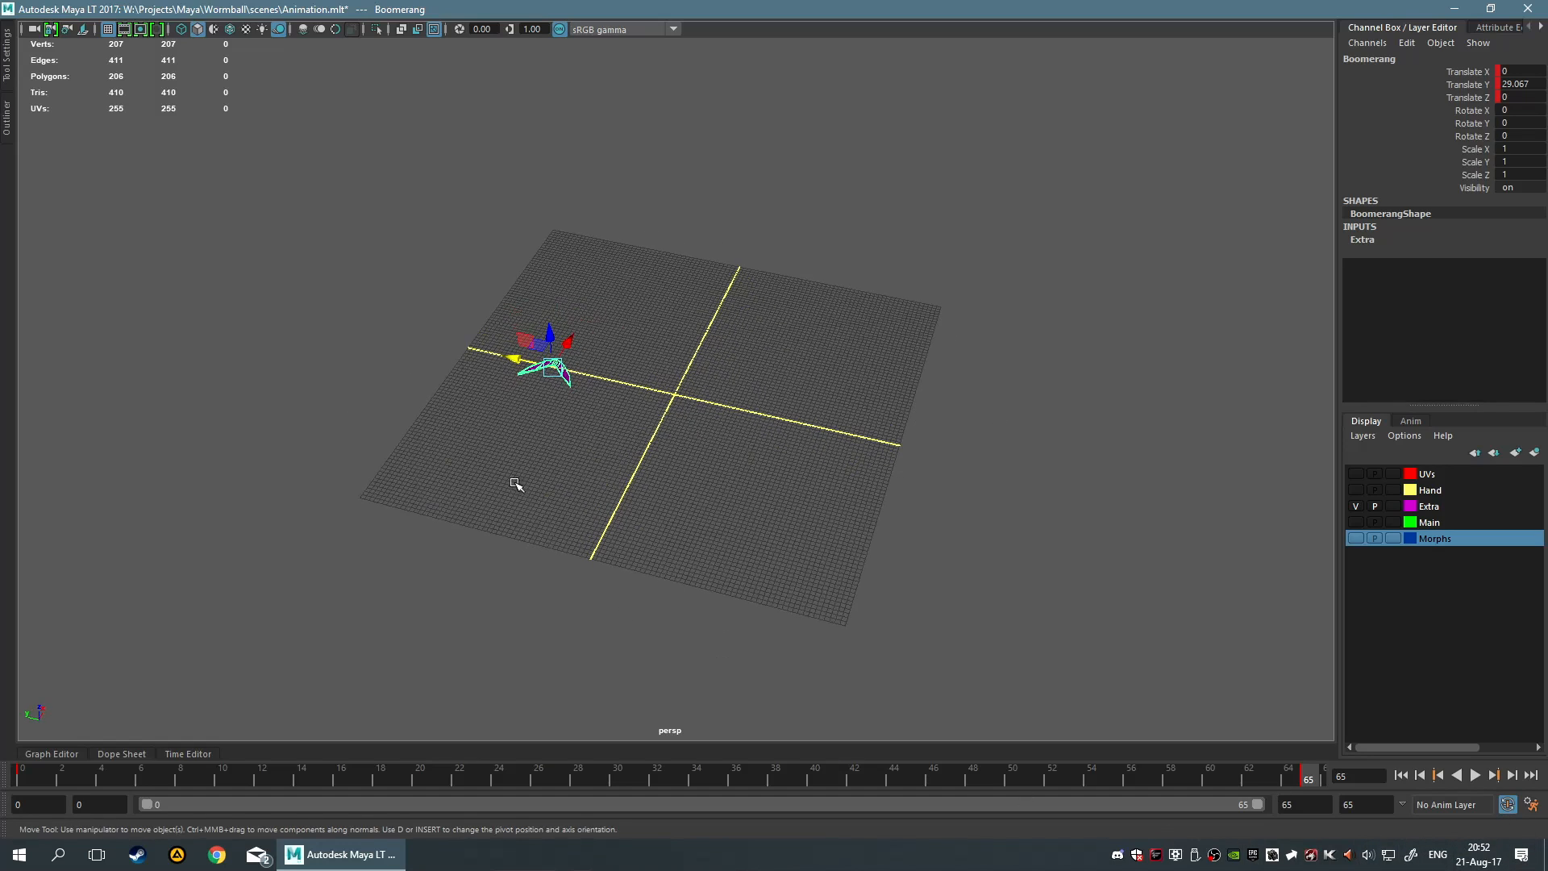
Return to frame 0 and key the Boomerang's rotation
left_click_drag(511, 480, 512, 454, "alt")
left_click_drag(240, 778, 19, 774)
left_click_drag(752, 597, 747, 559, "alt")
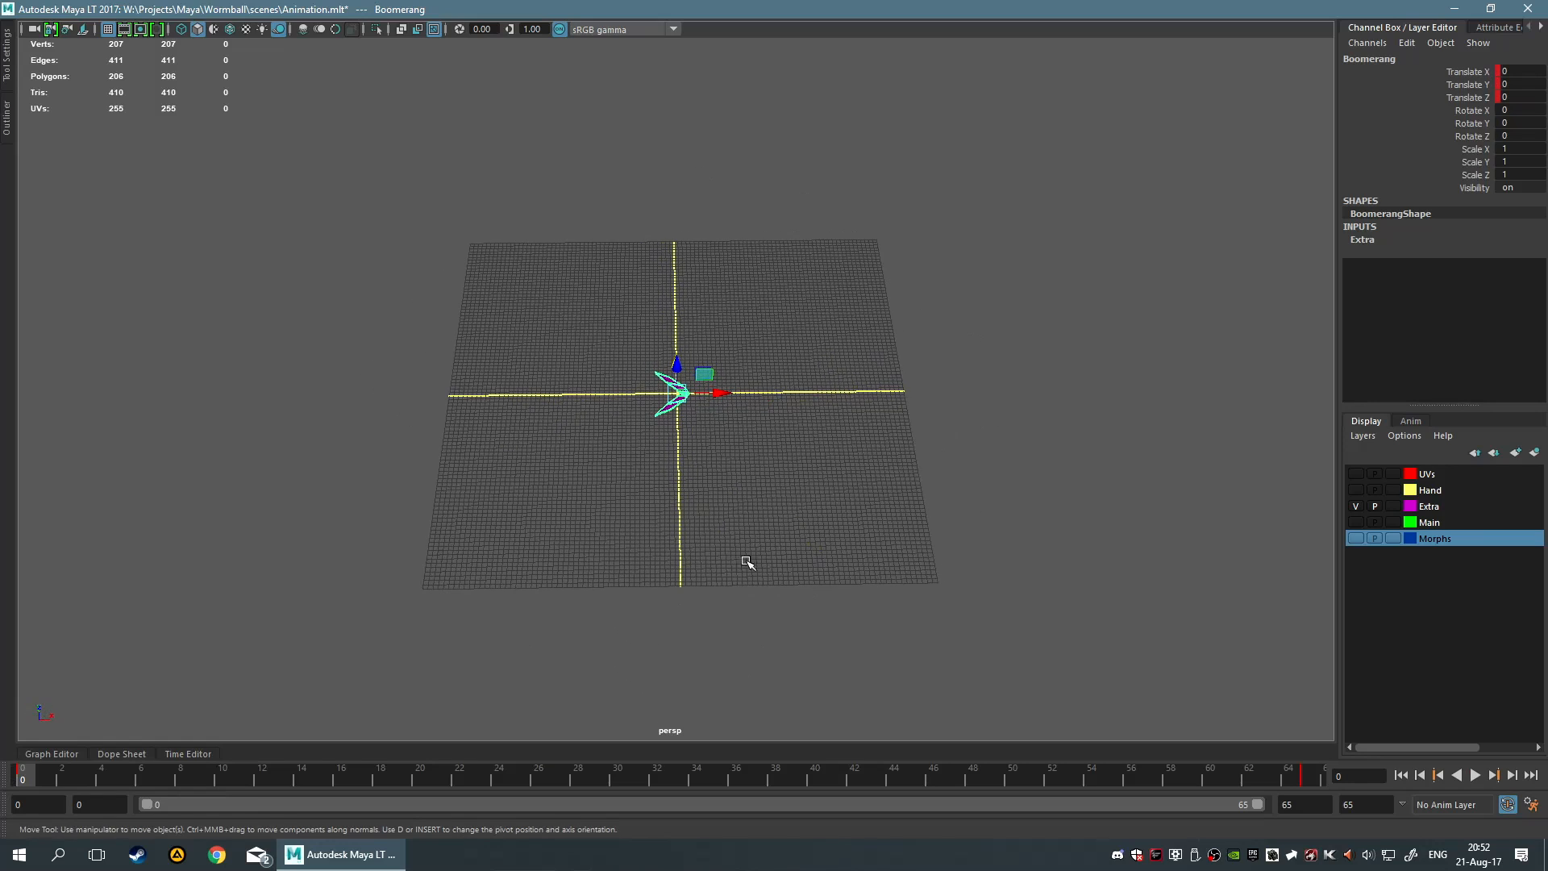
left_click_drag(101, 779, 6, 789)
key("shift+e")
Set the Boomerang's Rotate Z to 3600 at frame 65, discarding the trial free rotation
left_click_drag(234, 789, 1354, 774)
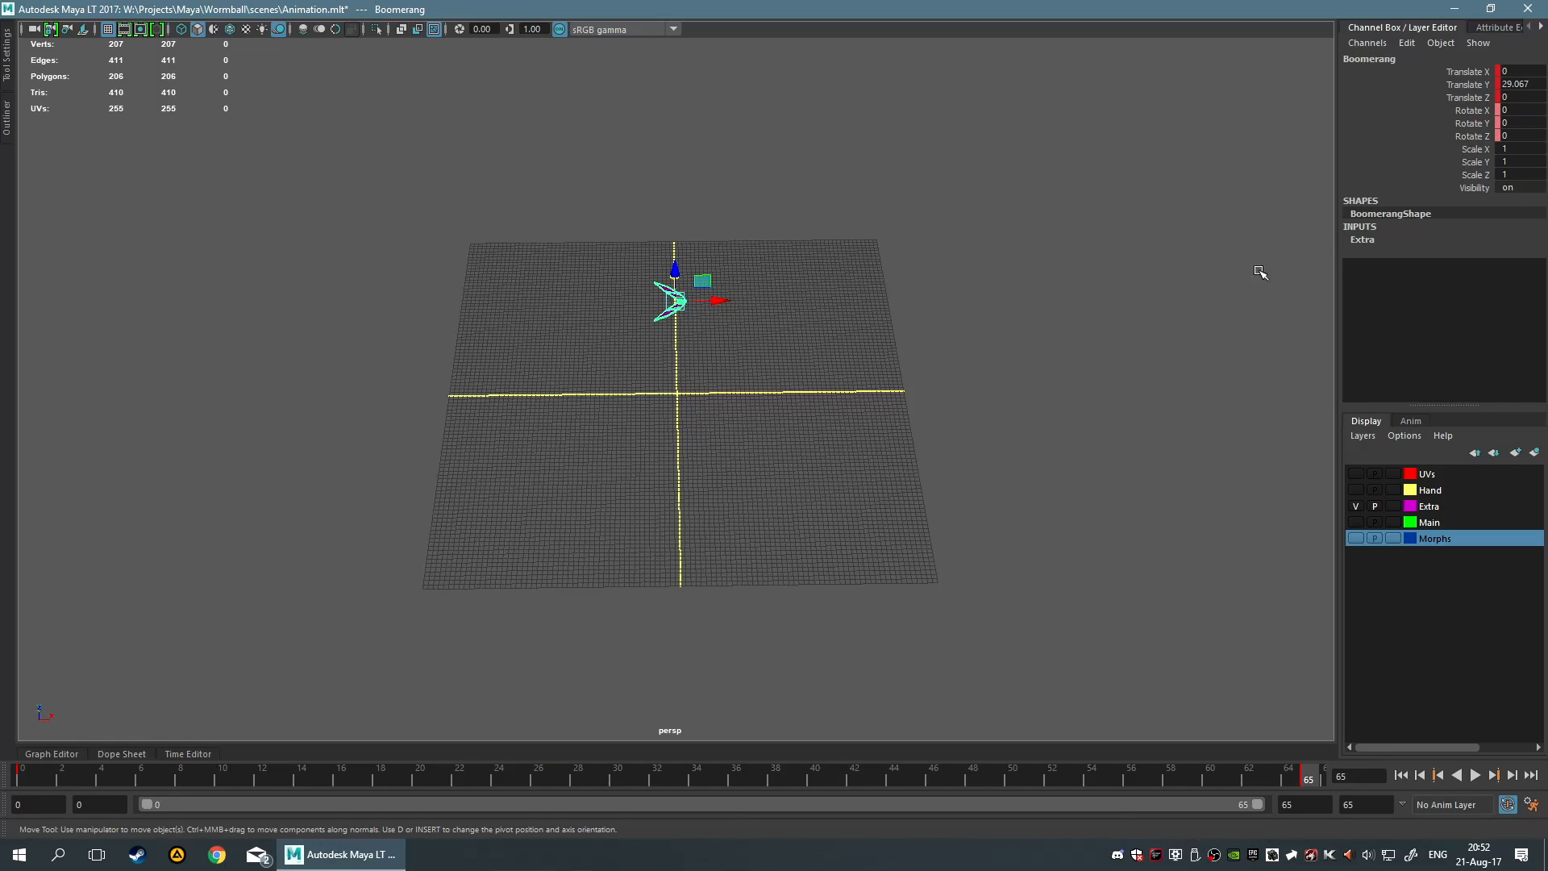
key("e")
left_click_drag(665, 321, 907, 369)
key("ctrl+z")
double_click(1529, 135)
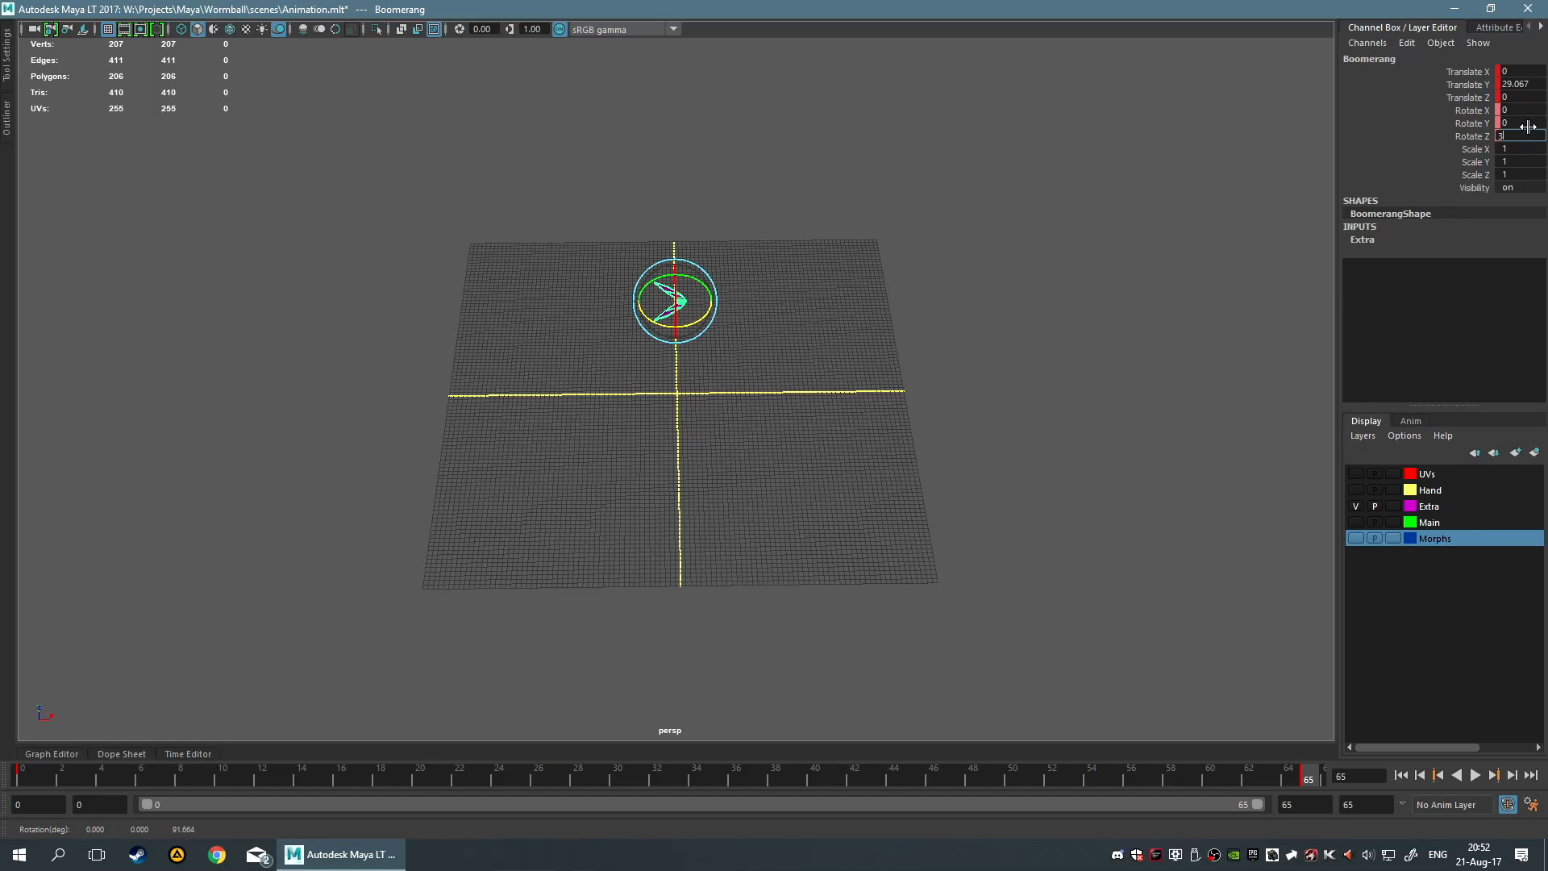
type("3600")
key("Return")
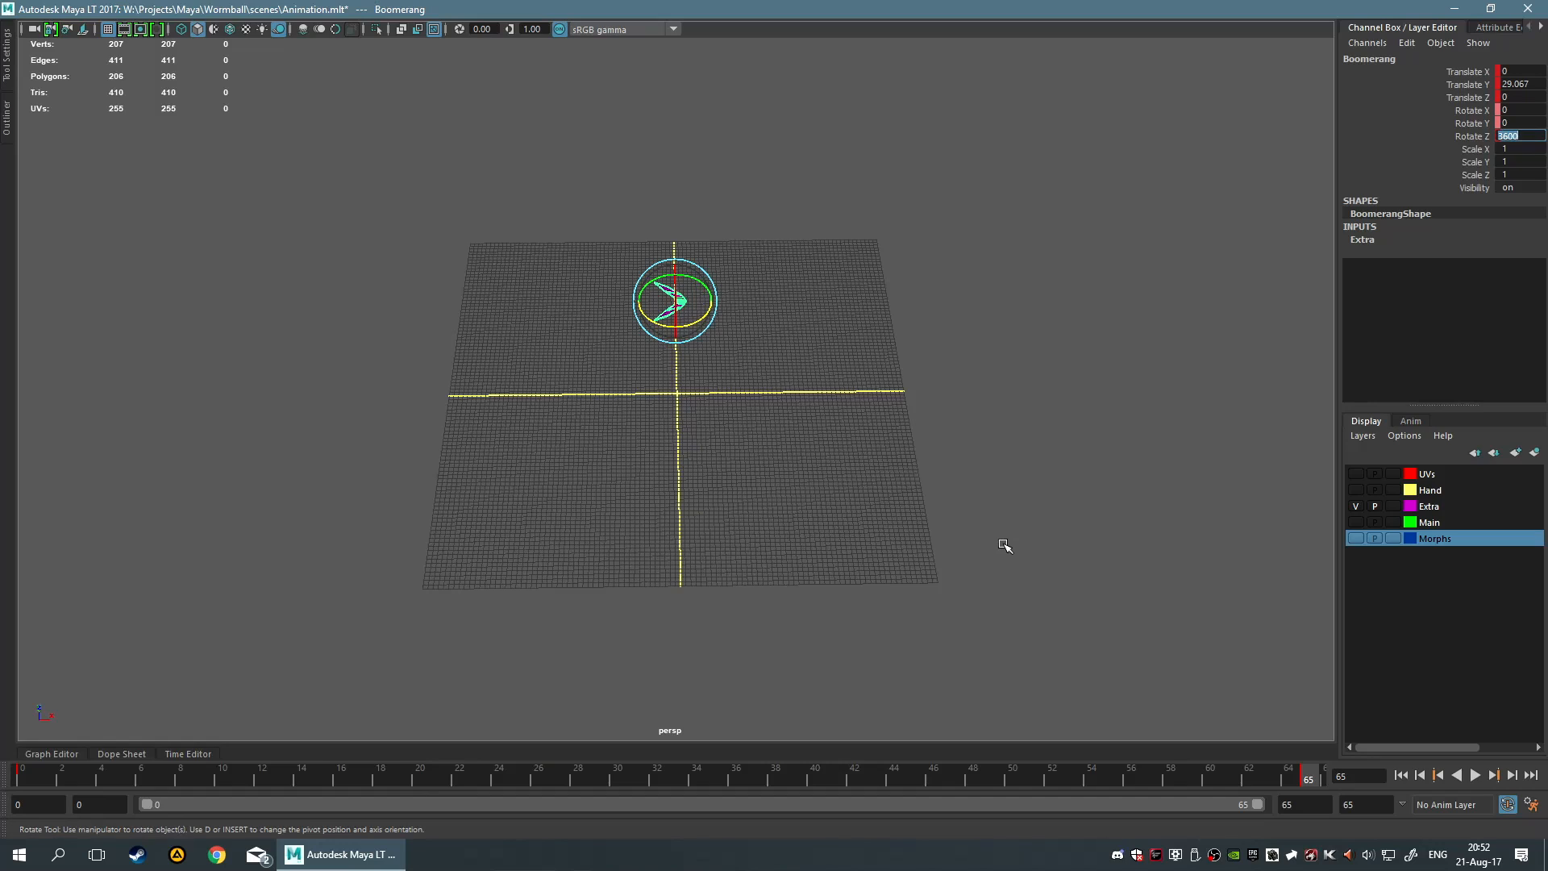
key("Return")
left_click(1052, 497)
Reselect the Boomerang, play its spinning flight and return to frame 0
left_click_drag(595, 287, 1169, 569)
key("alt+v")
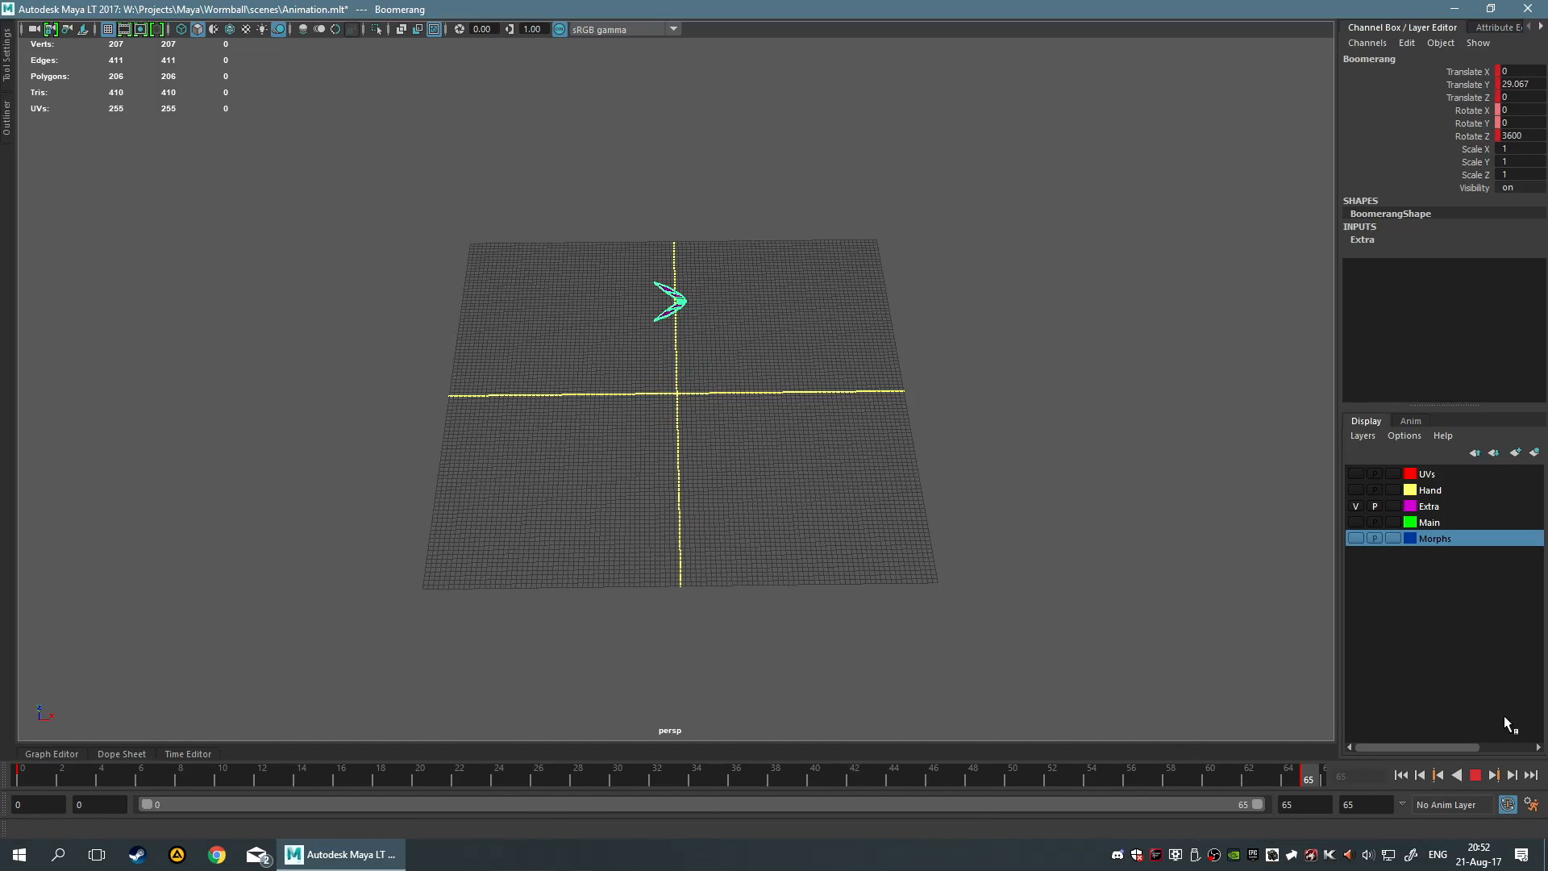
key("alt+v")
key("e")
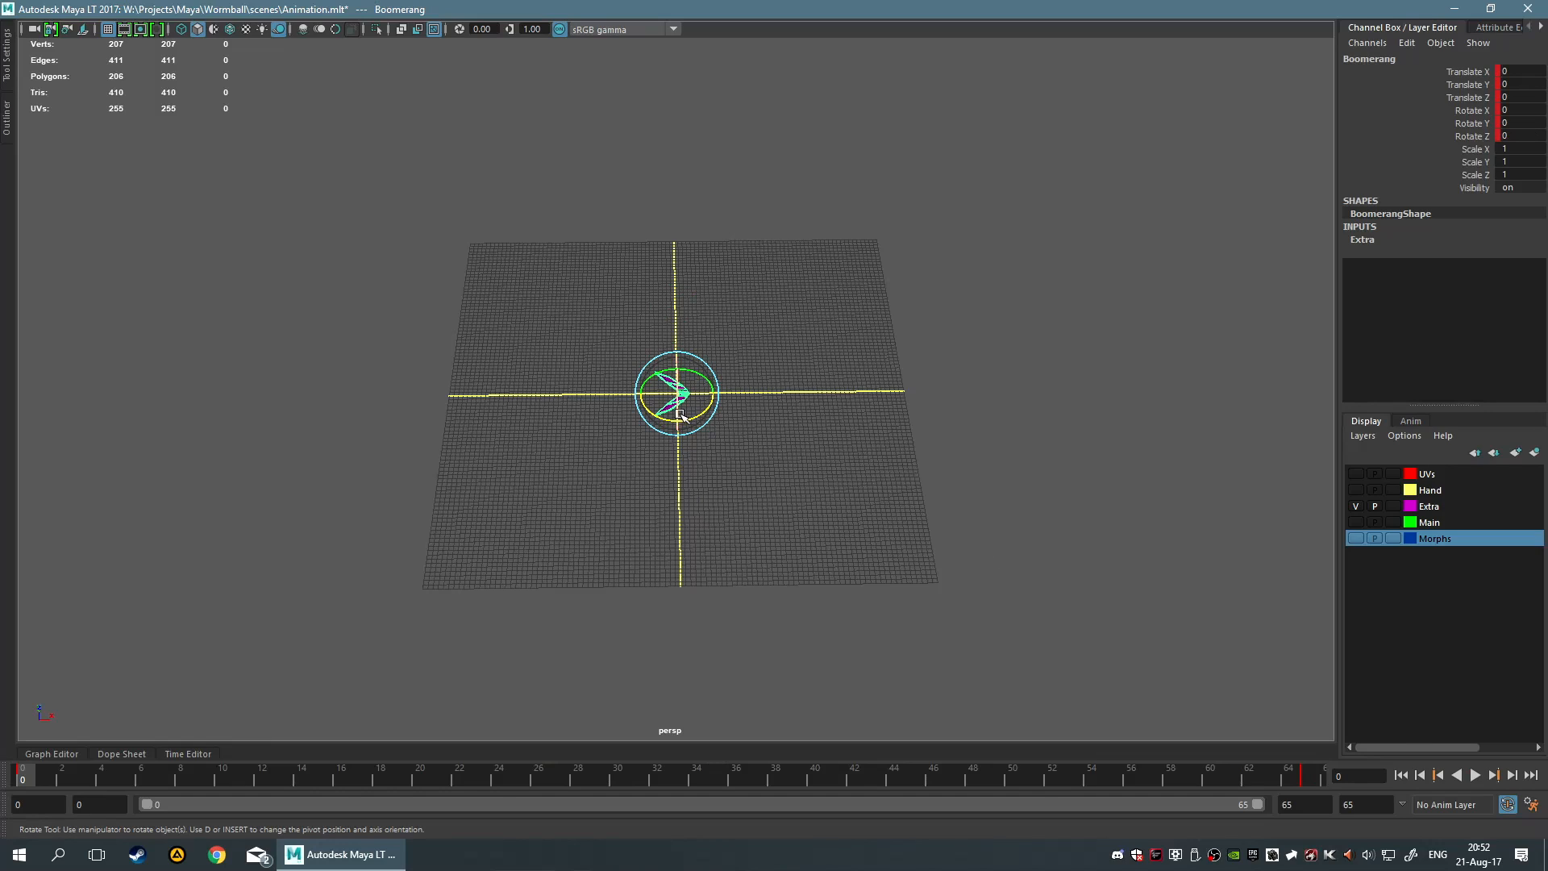
key("q")
Create an editable motion trail for the Boomerang and view its path up close
key("space")
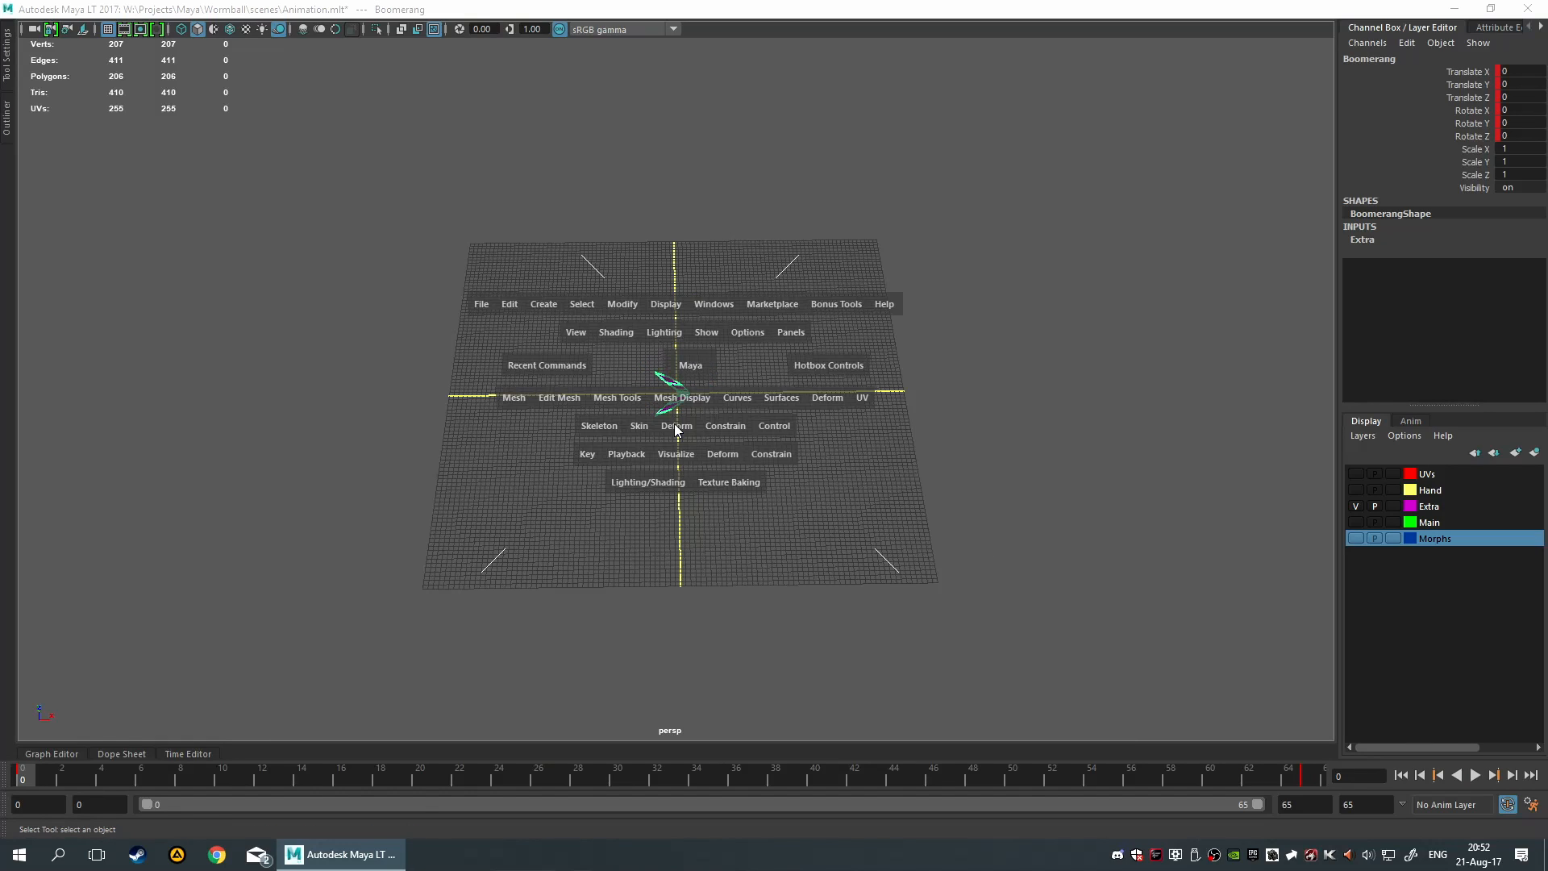
left_click(675, 453)
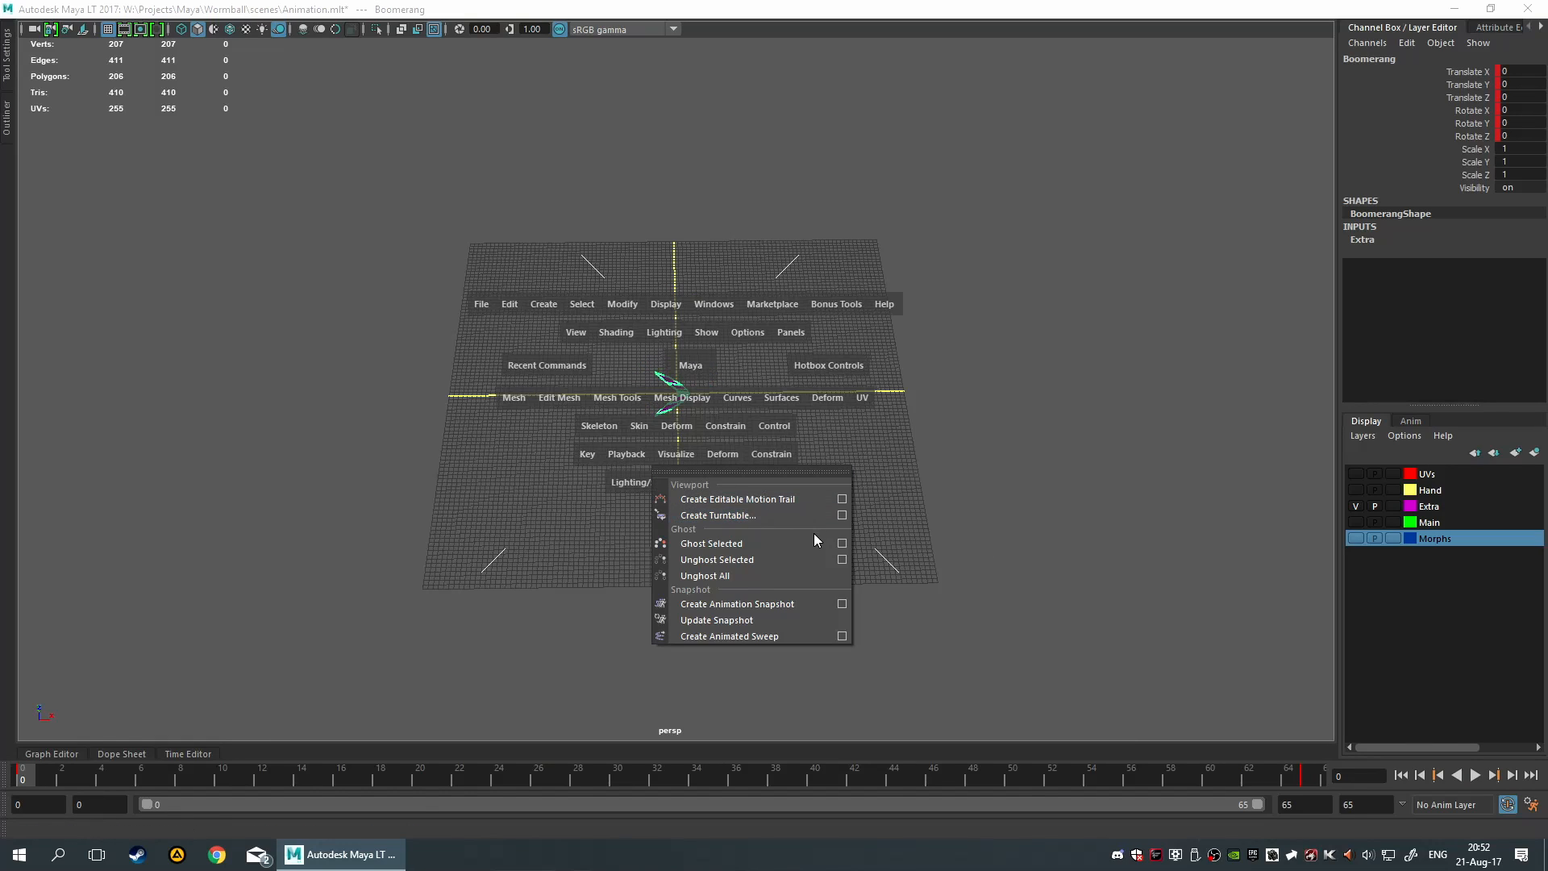
left_click(805, 500)
left_click_drag(792, 405, 1010, 411, "alt")
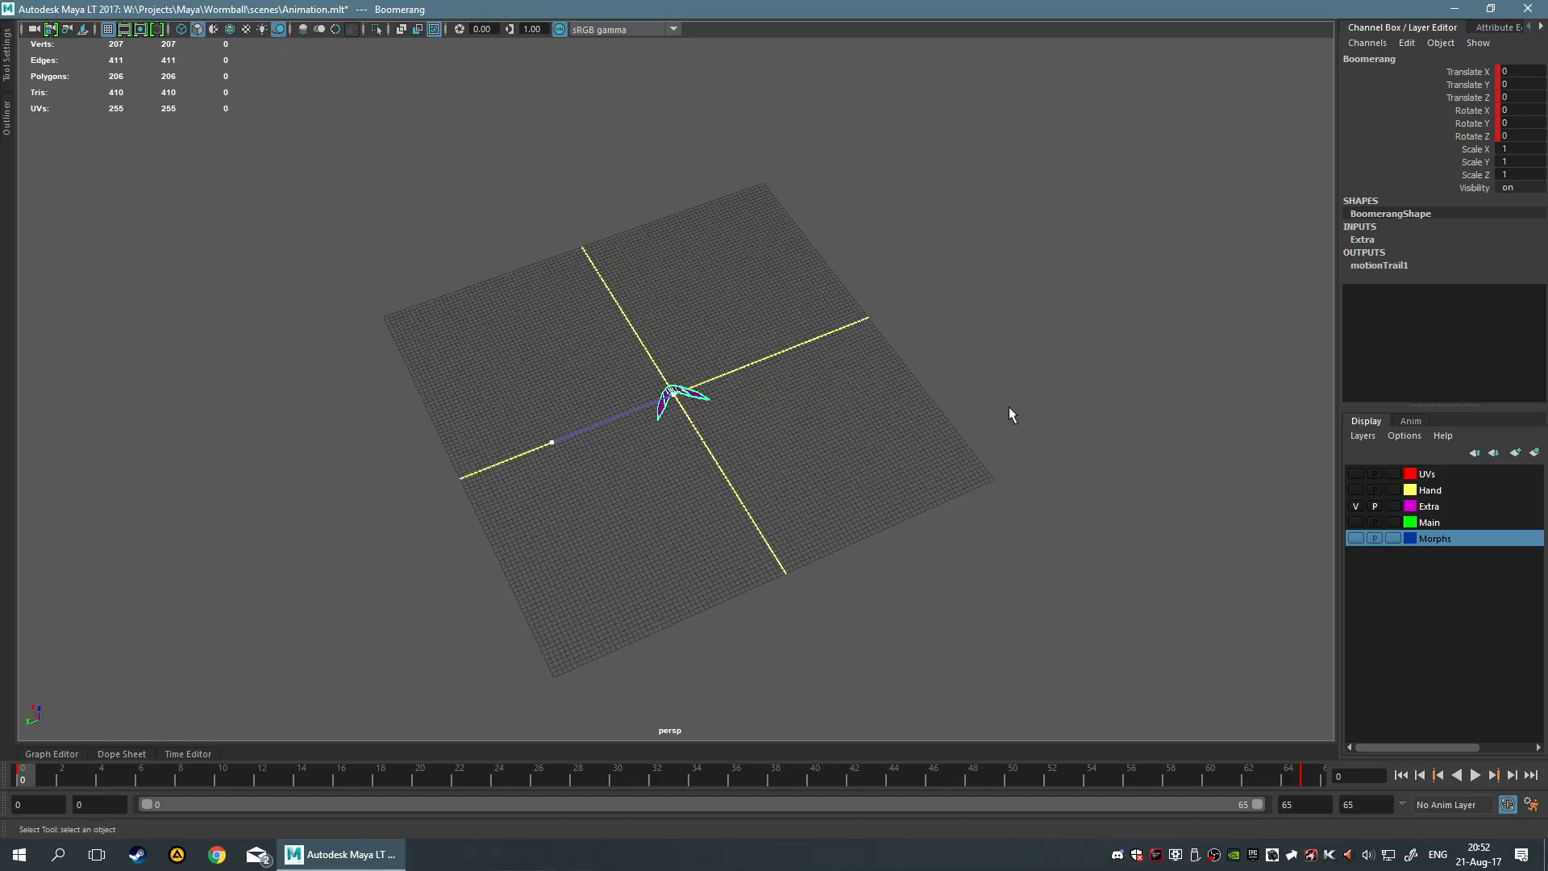
scroll(1010, 411, "up", 5)
middle_click_drag(495, 341, 845, 419, "alt")
left_click_drag(845, 418, 632, 477, "alt")
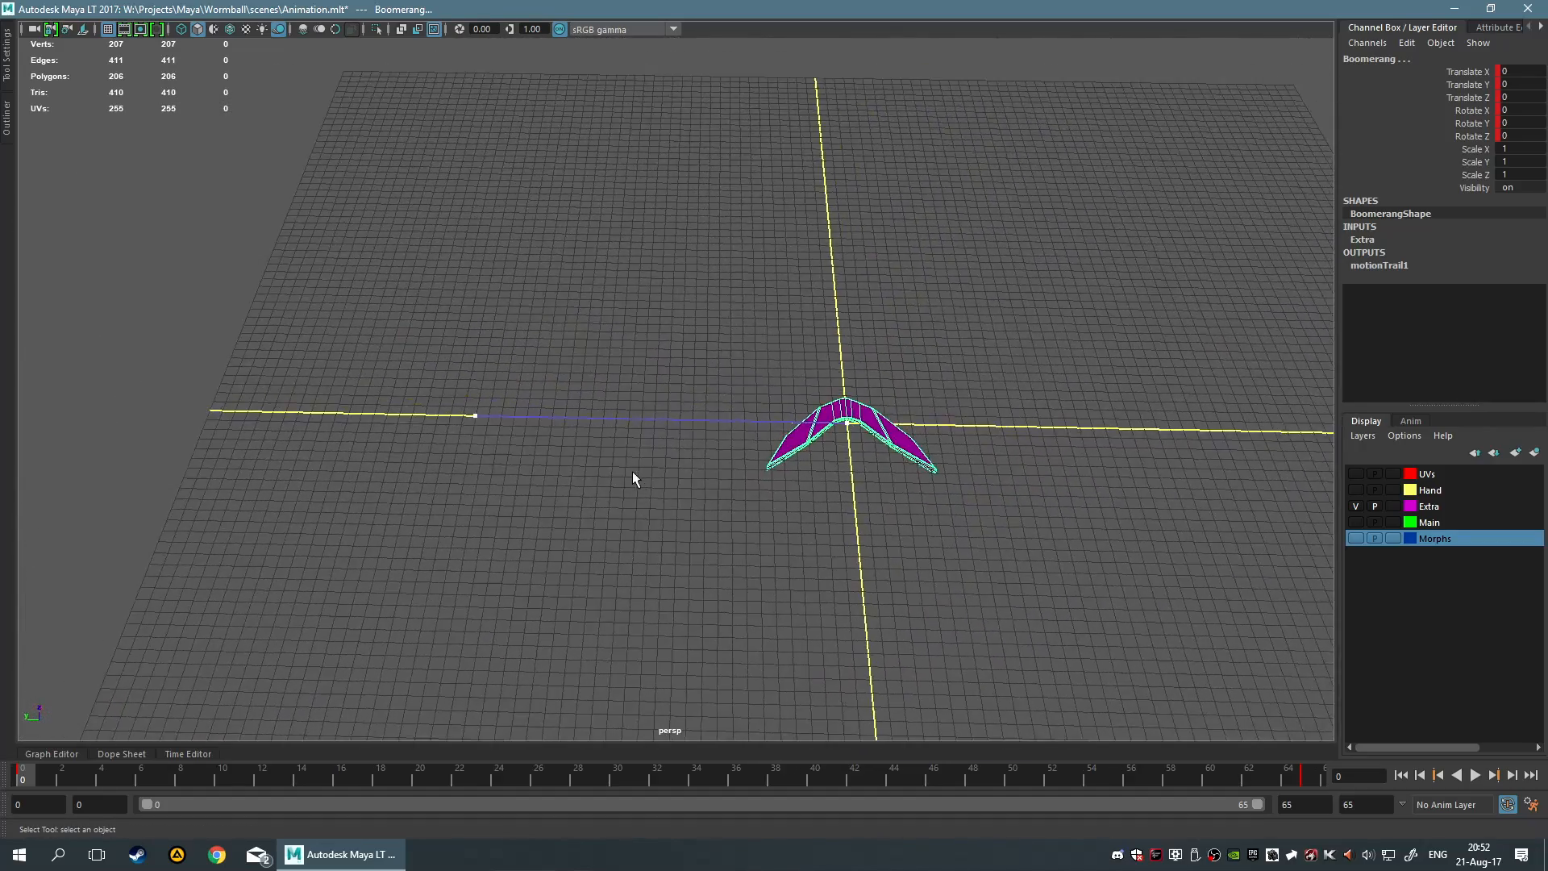
scroll(636, 493, "up", 3)
Insert a key at frame 32 on the motion trail with Modify Keys and pull it past the grid edge to curve the path
mouse_move(628, 409)
right_mouse_down()
mouse_move(629, 453)
mouse_move(632, 418)
right_mouse_up()
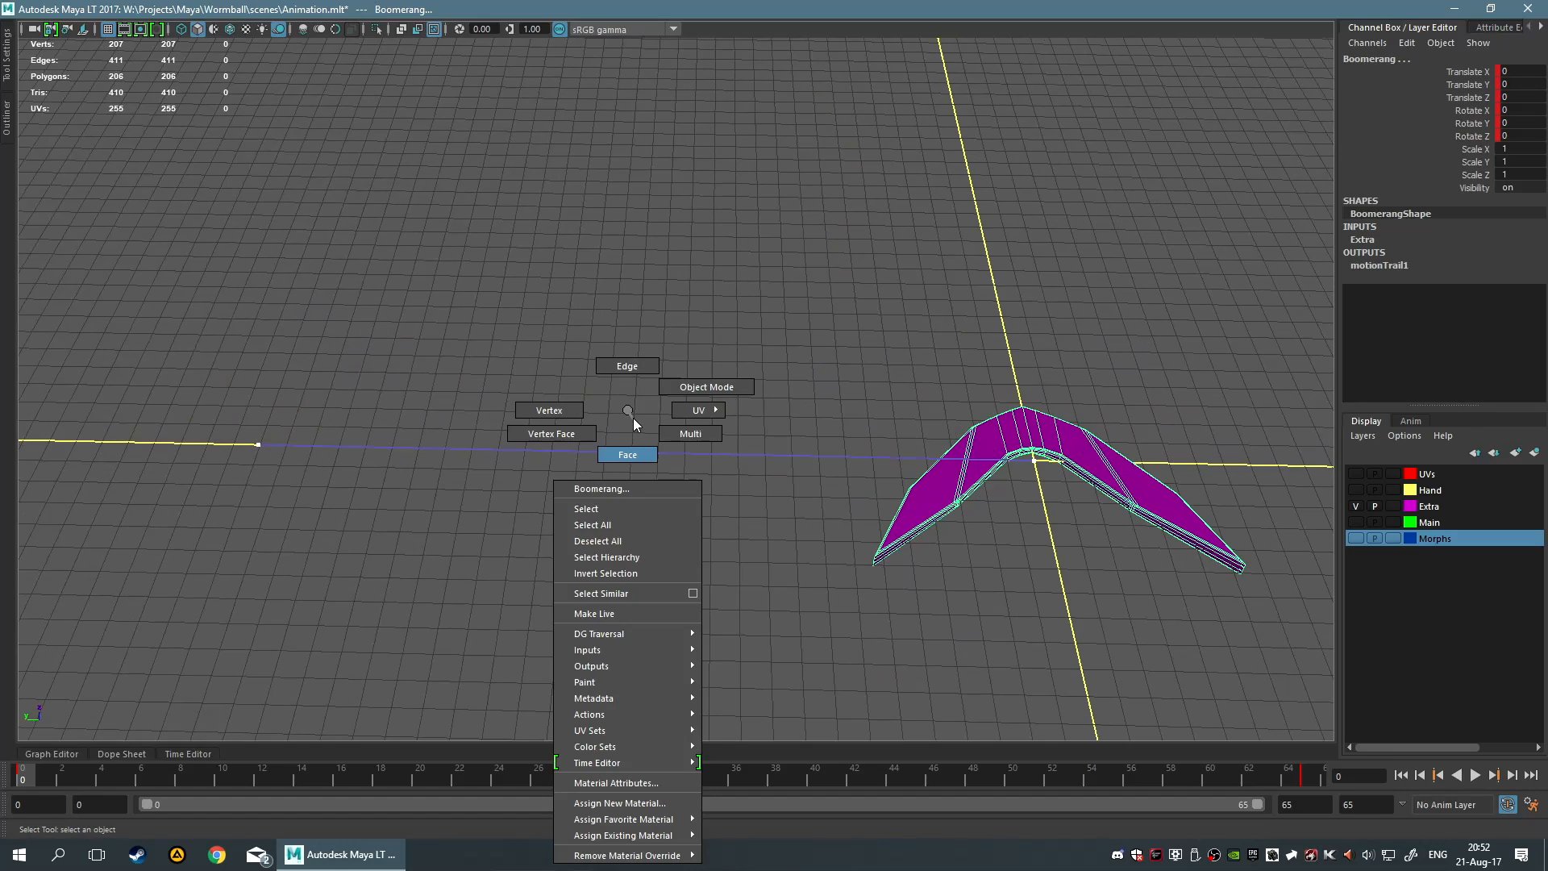
left_click(632, 447)
left_click(258, 445)
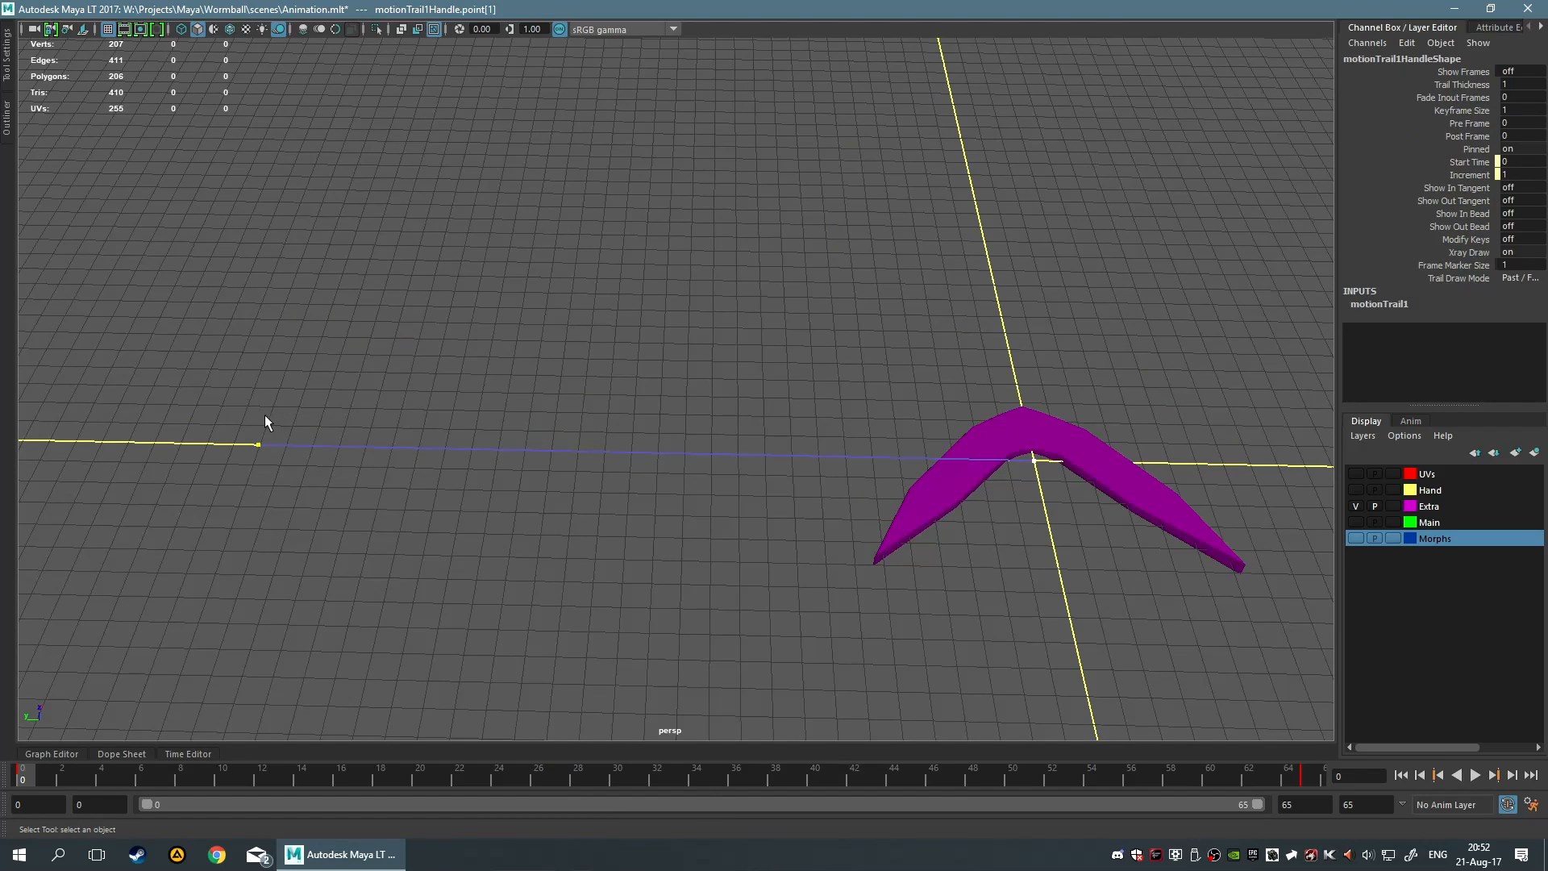
right_click(539, 454)
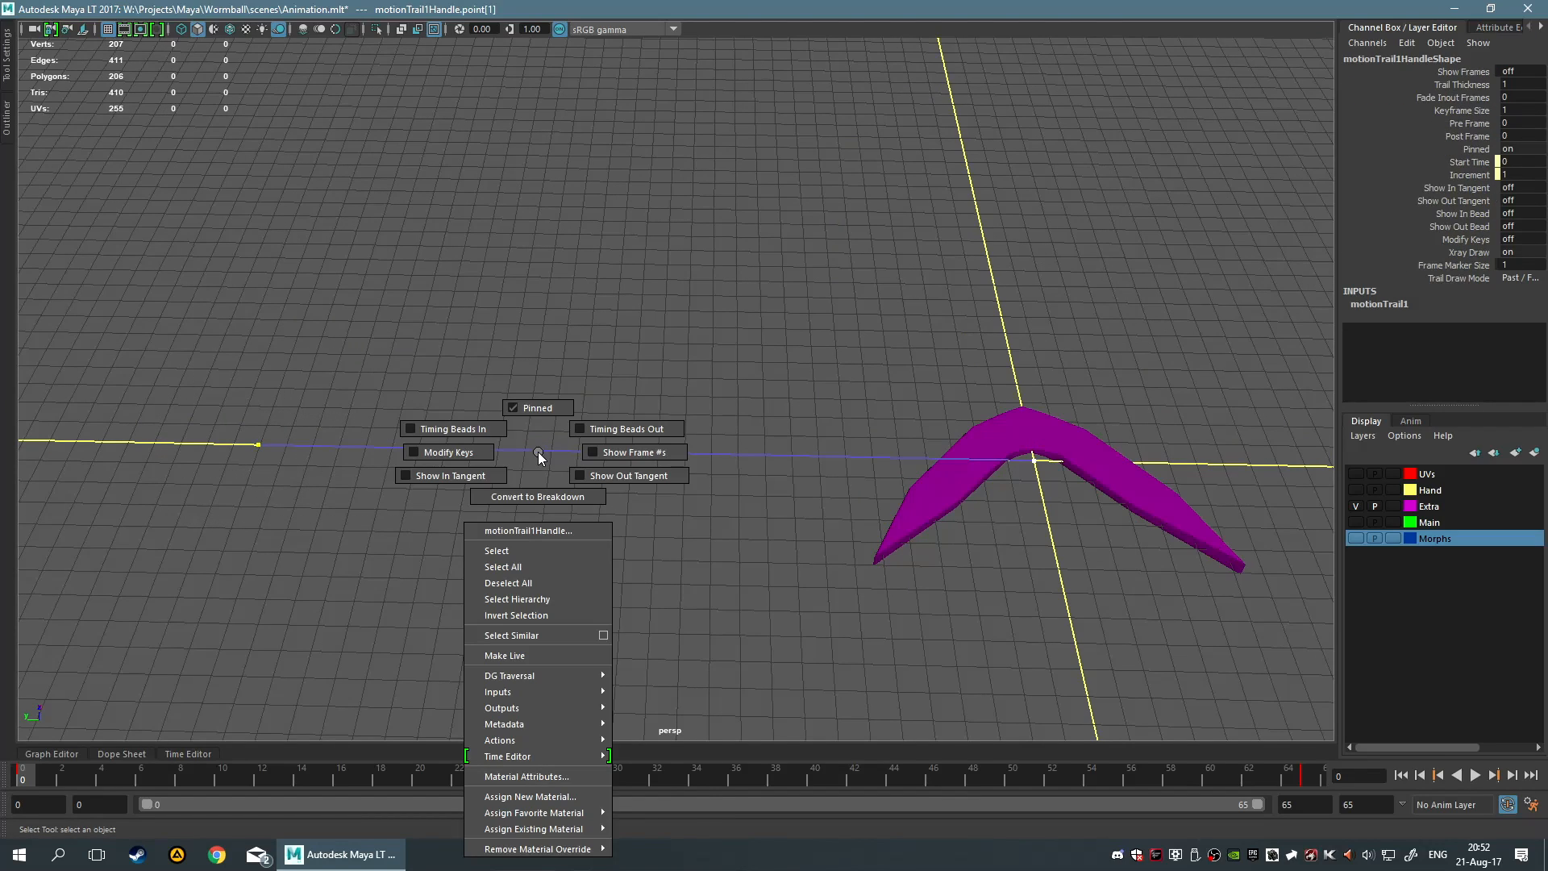
left_click(502, 456)
left_click_drag(646, 421, 726, 542)
key("w")
left_click_drag(645, 446, 1040, 482, "alt")
left_click_drag(1193, 508, 729, 449, "alt")
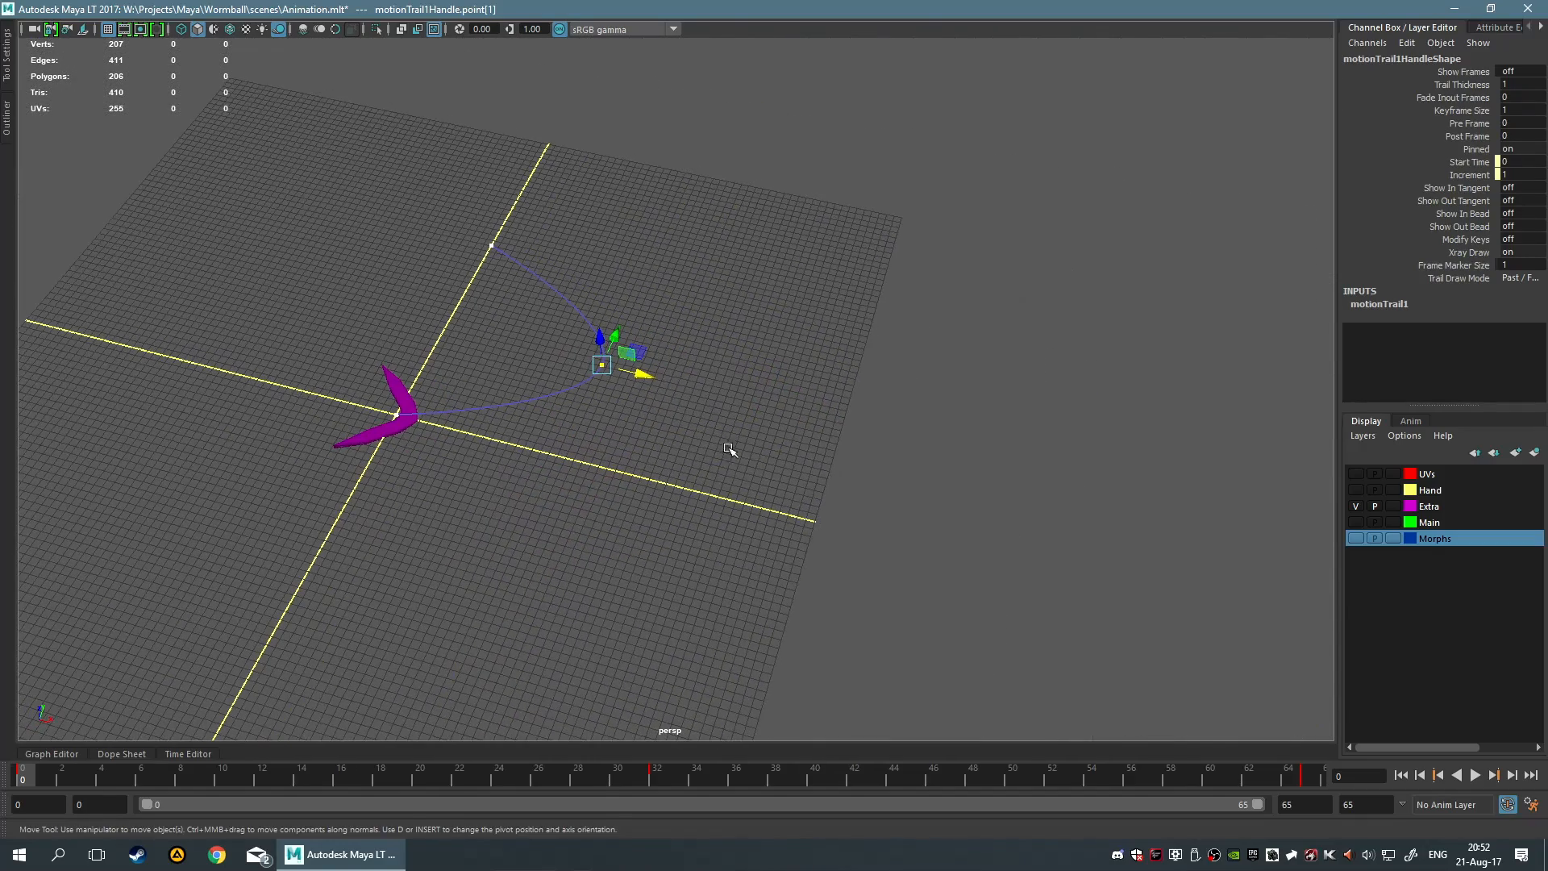
left_click_drag(654, 379, 981, 468)
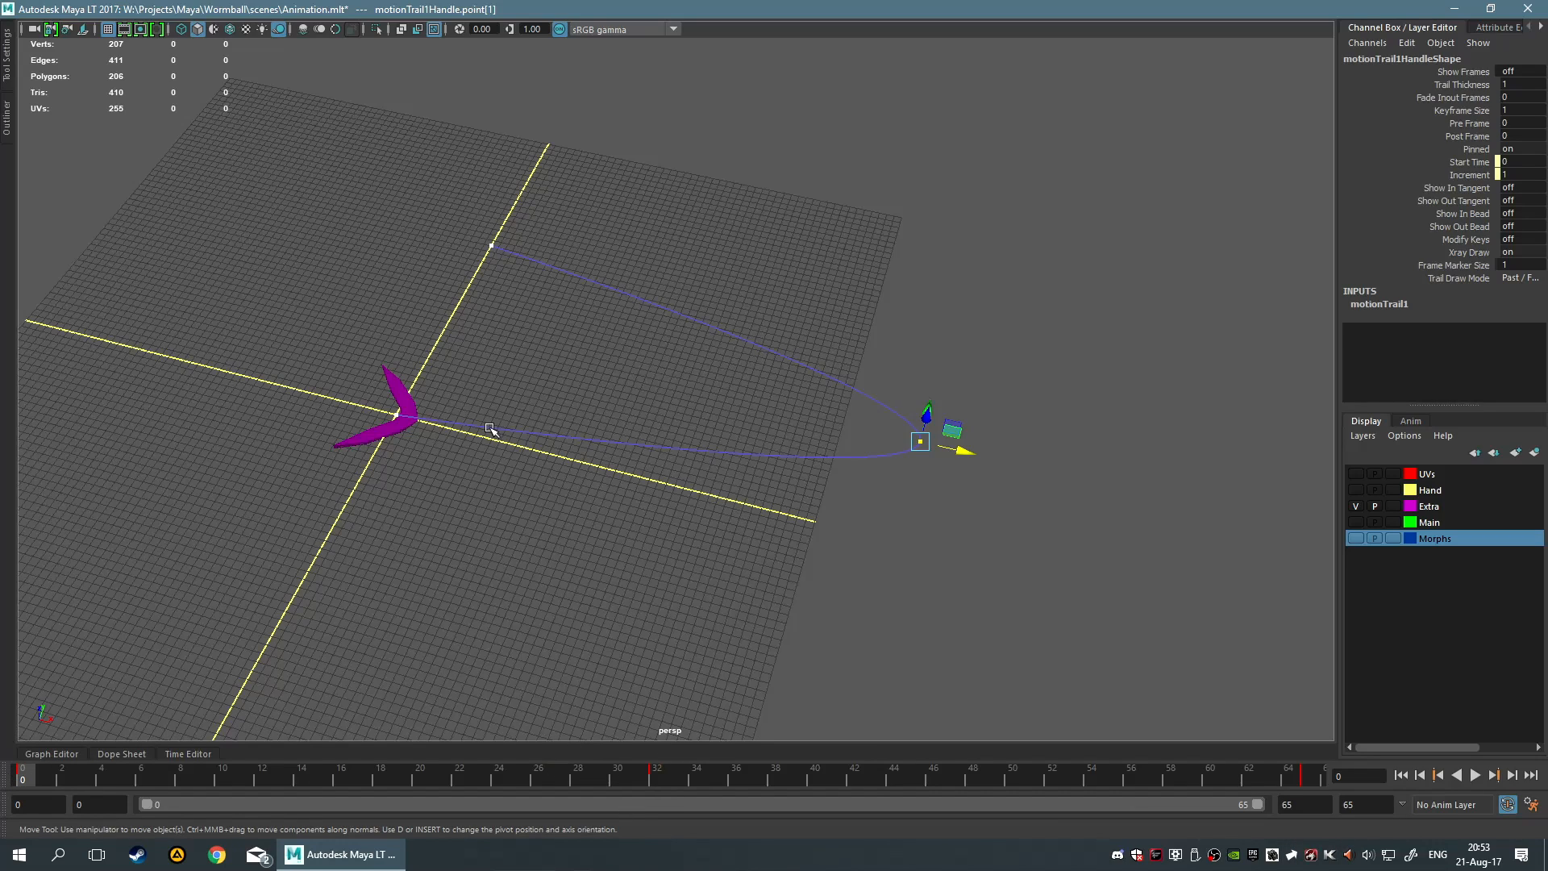
Play the Boomerang's curved flight, stop it and go to the key at frame 32 to inspect its timeline options
key("alt+v")
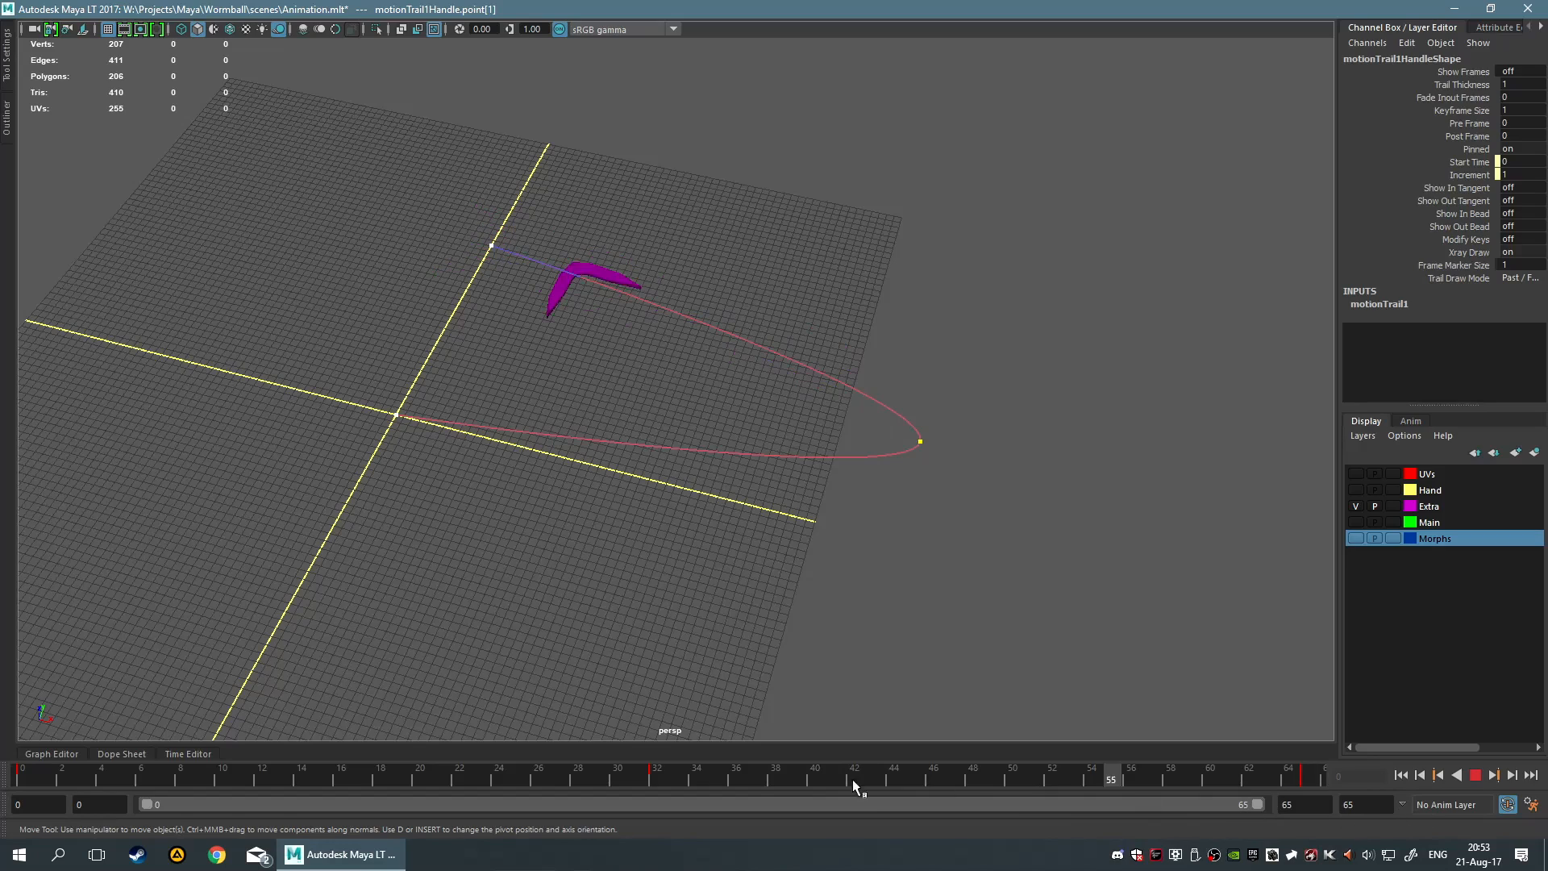
key("Escape")
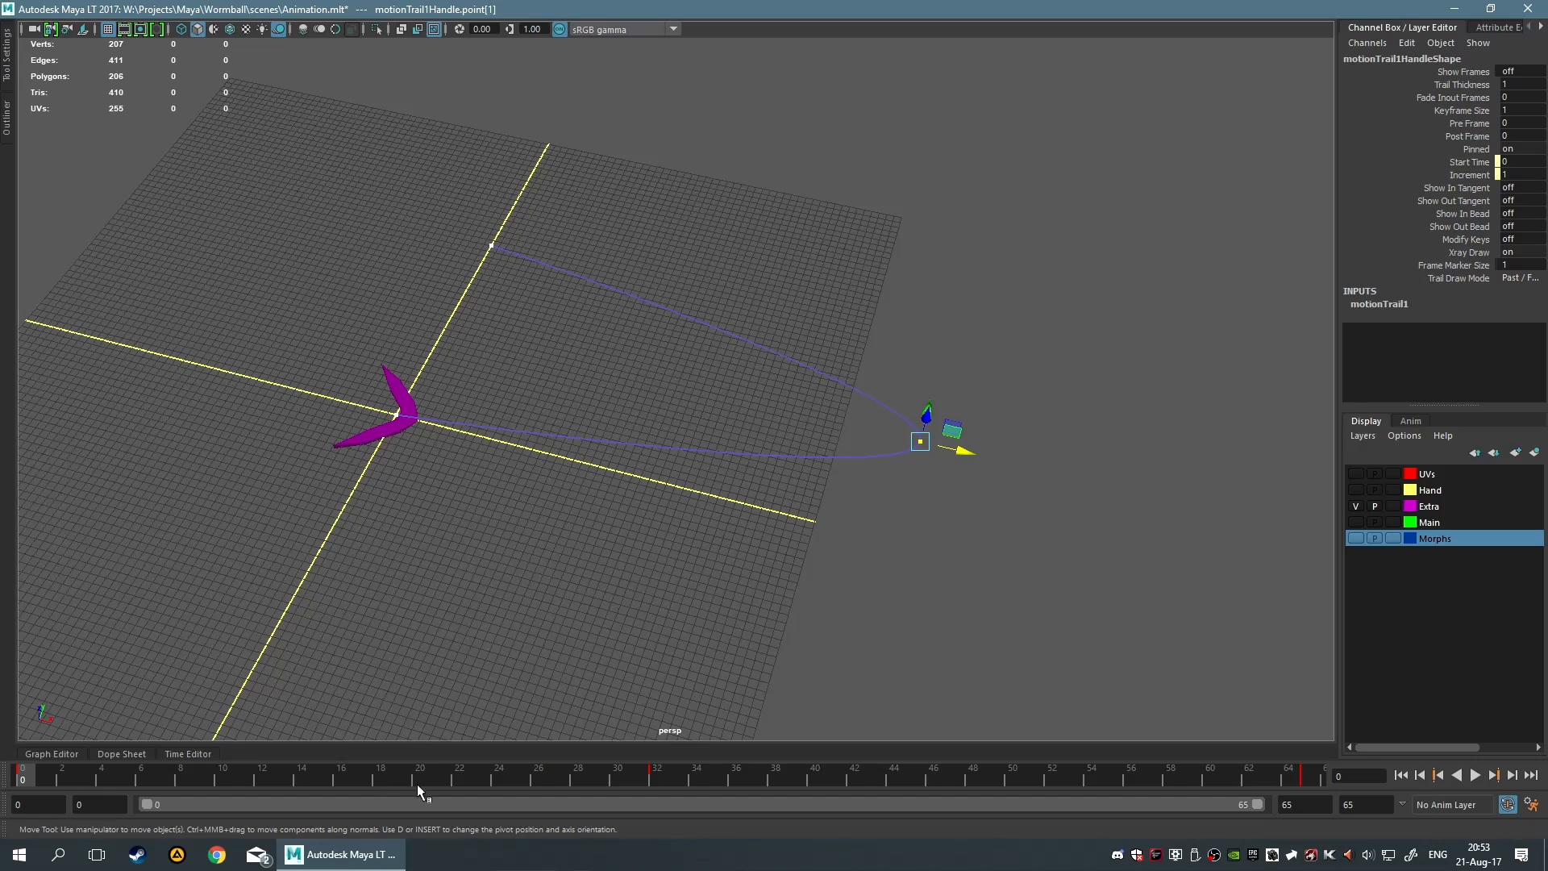
left_click(664, 773)
right_click(661, 773)
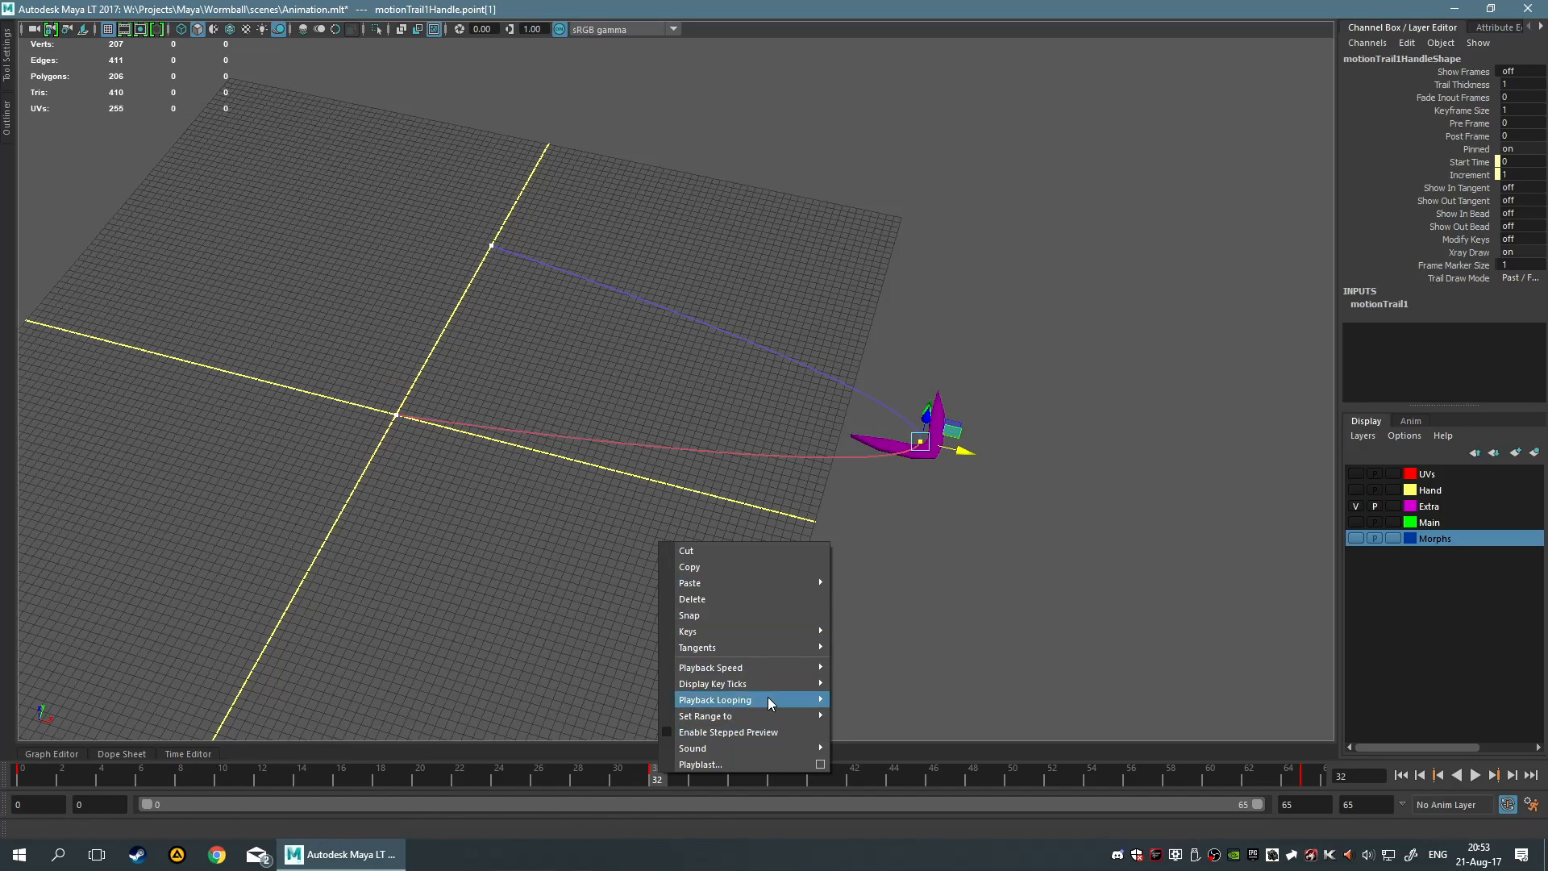
mouse_move(766, 633)
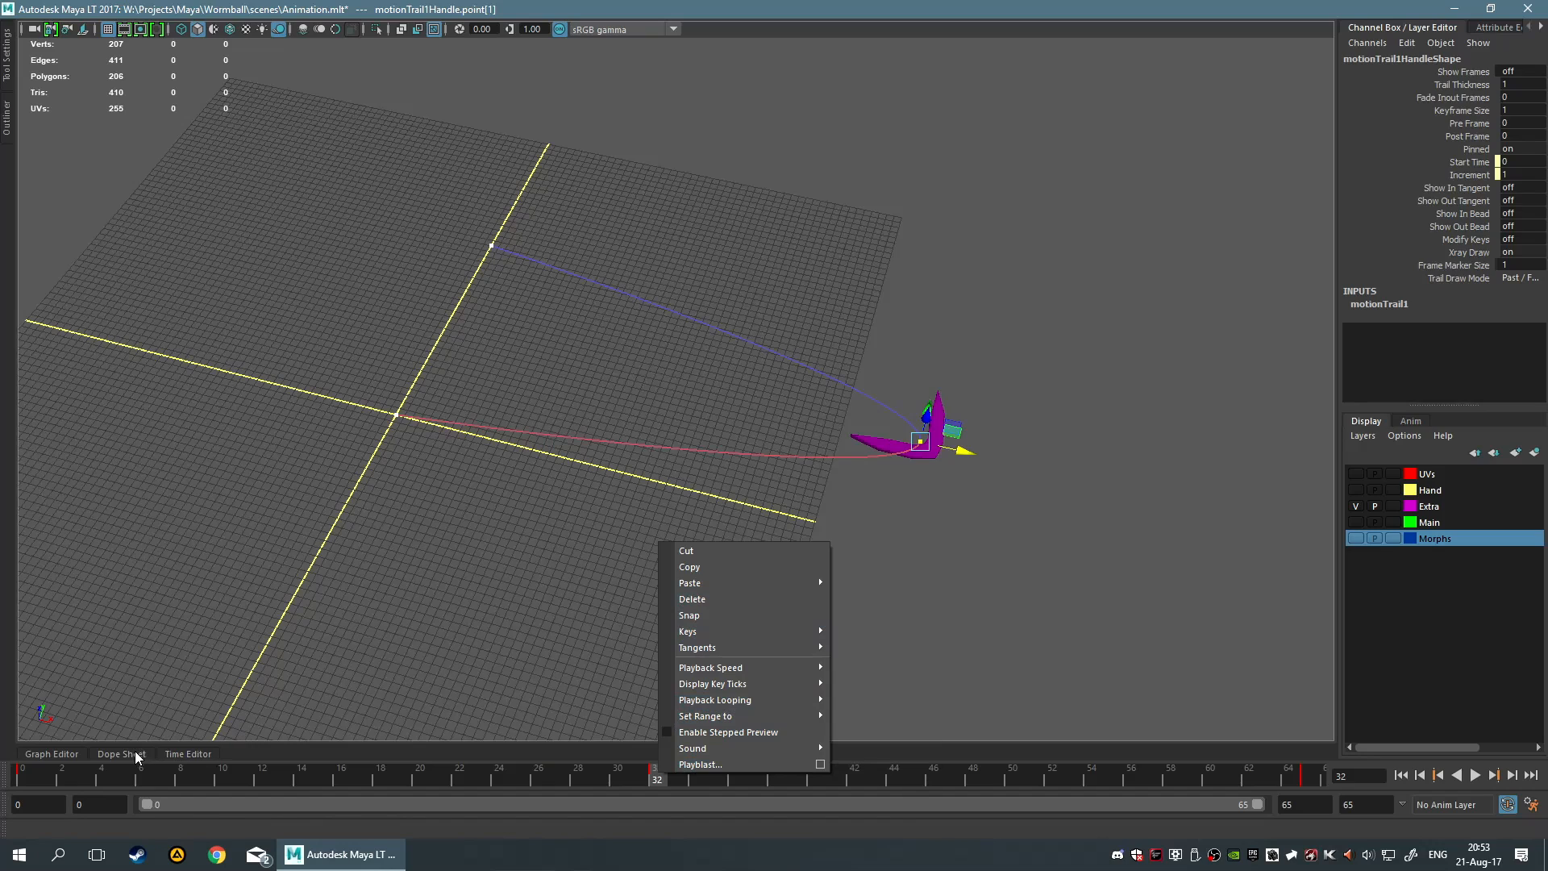
left_click(50, 758)
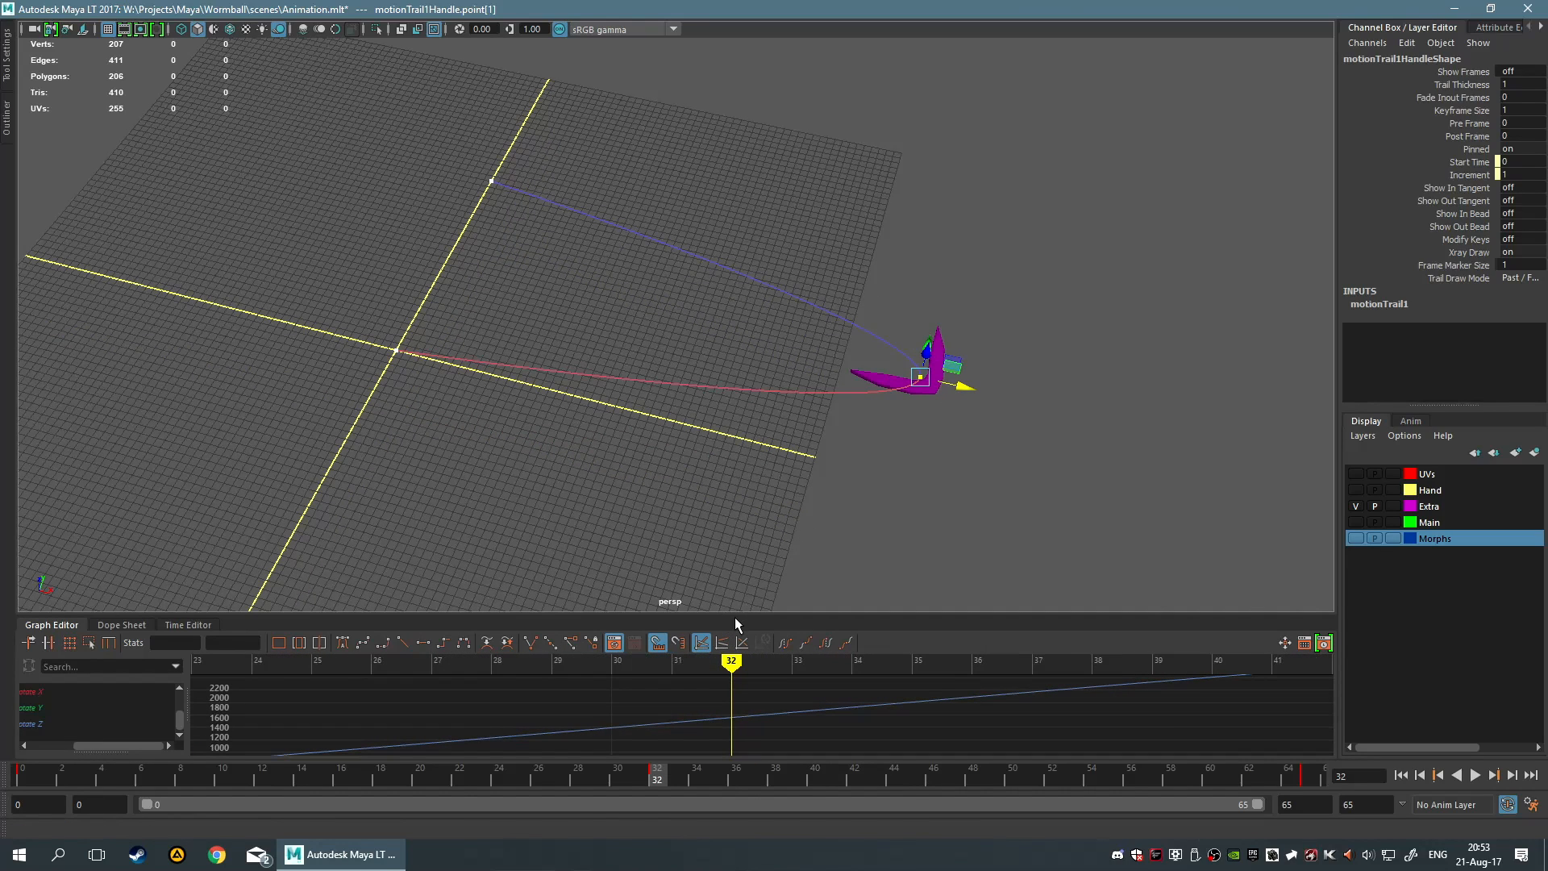
left_click_drag(729, 616, 739, 445)
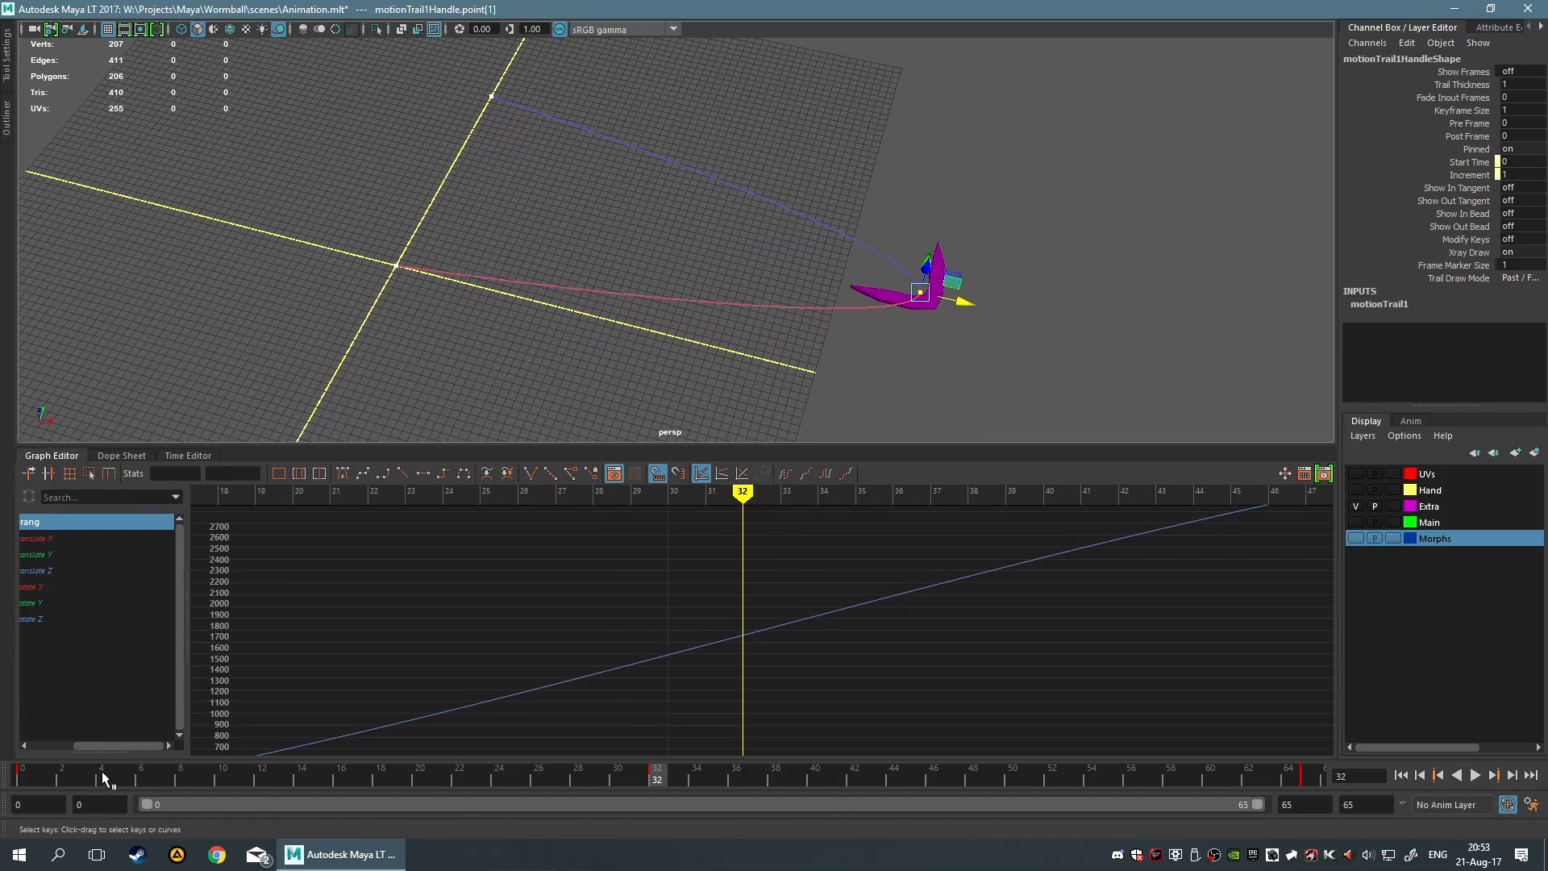
left_click_drag(127, 746, 45, 747)
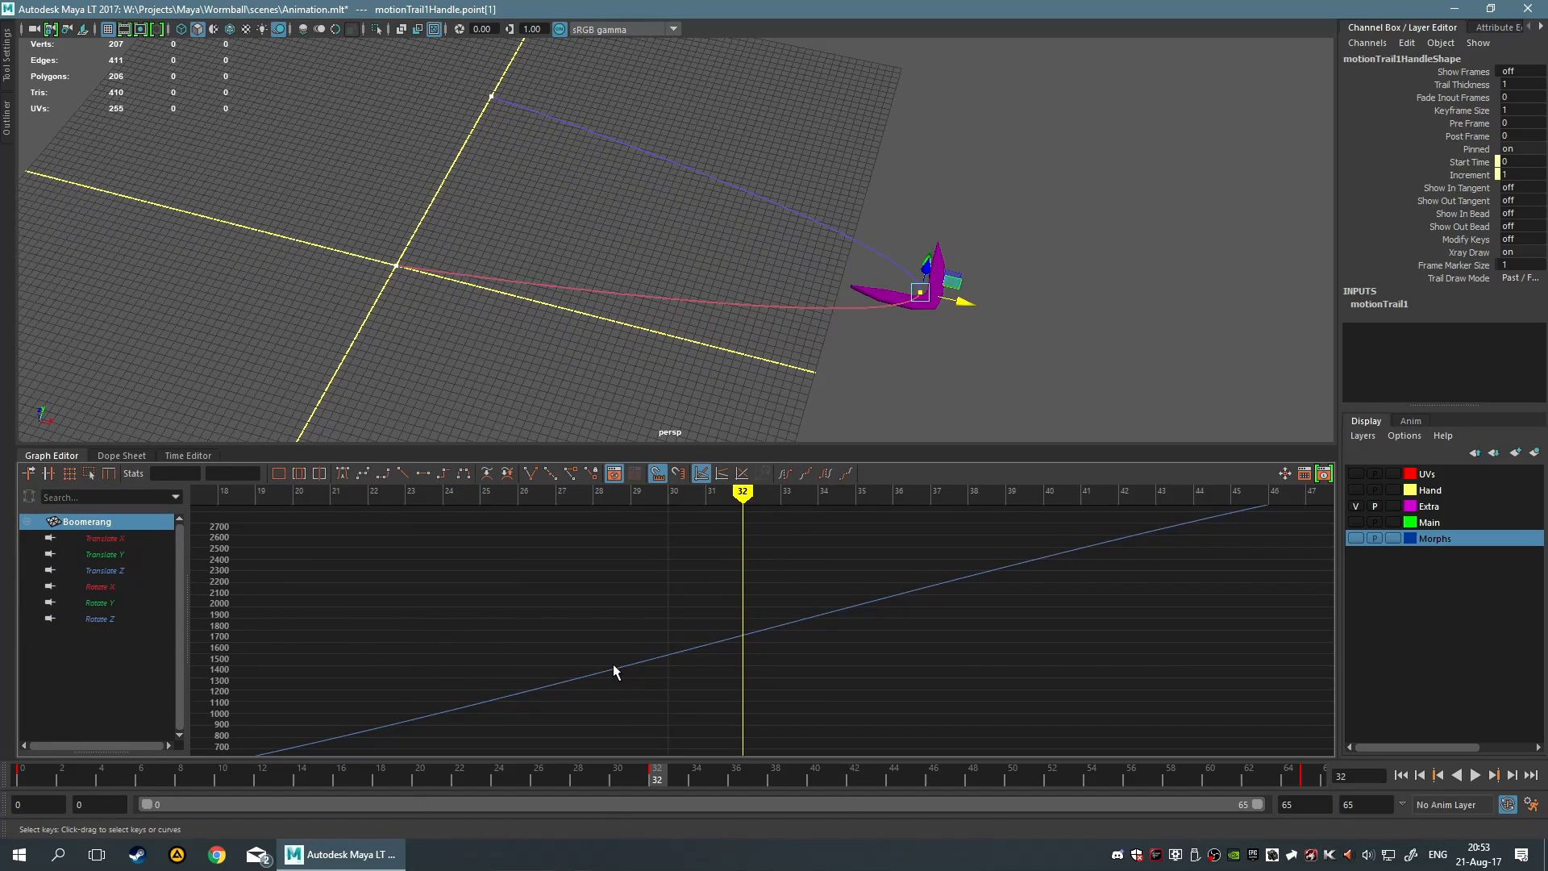
key("a")
scroll(791, 694, "down", 4)
scroll(861, 666, "up", 6)
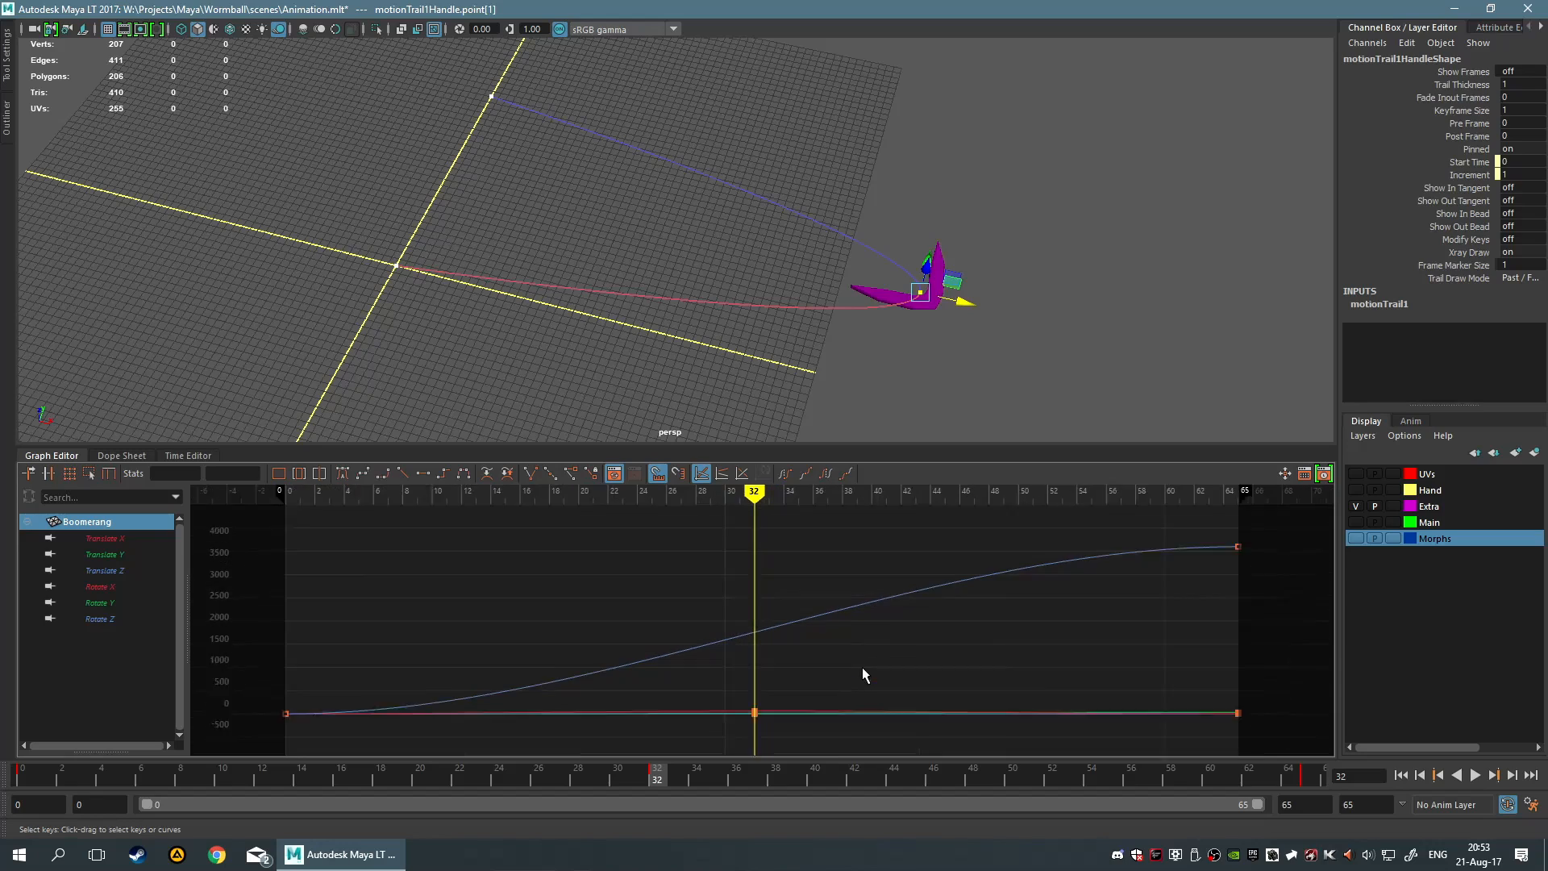
middle_click_drag(851, 613, 930, 536, "alt")
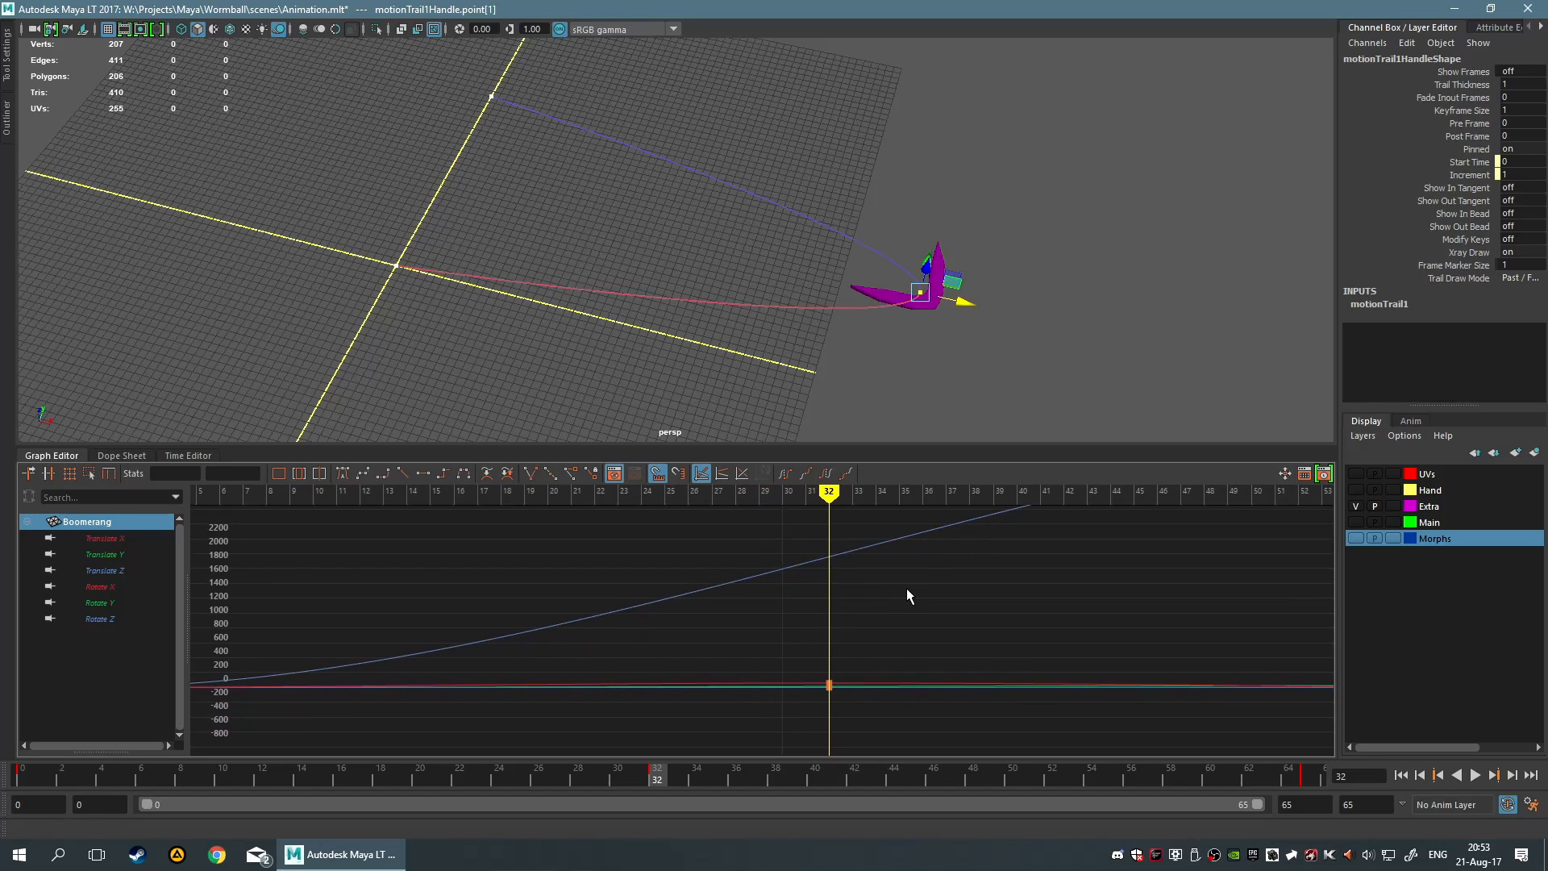
Examine the Boomerang's Rotate Z, Translate X, Translate Y and Translate Z curves individually, ending on Translate Y
left_click(100, 603)
left_click(108, 623)
key("a")
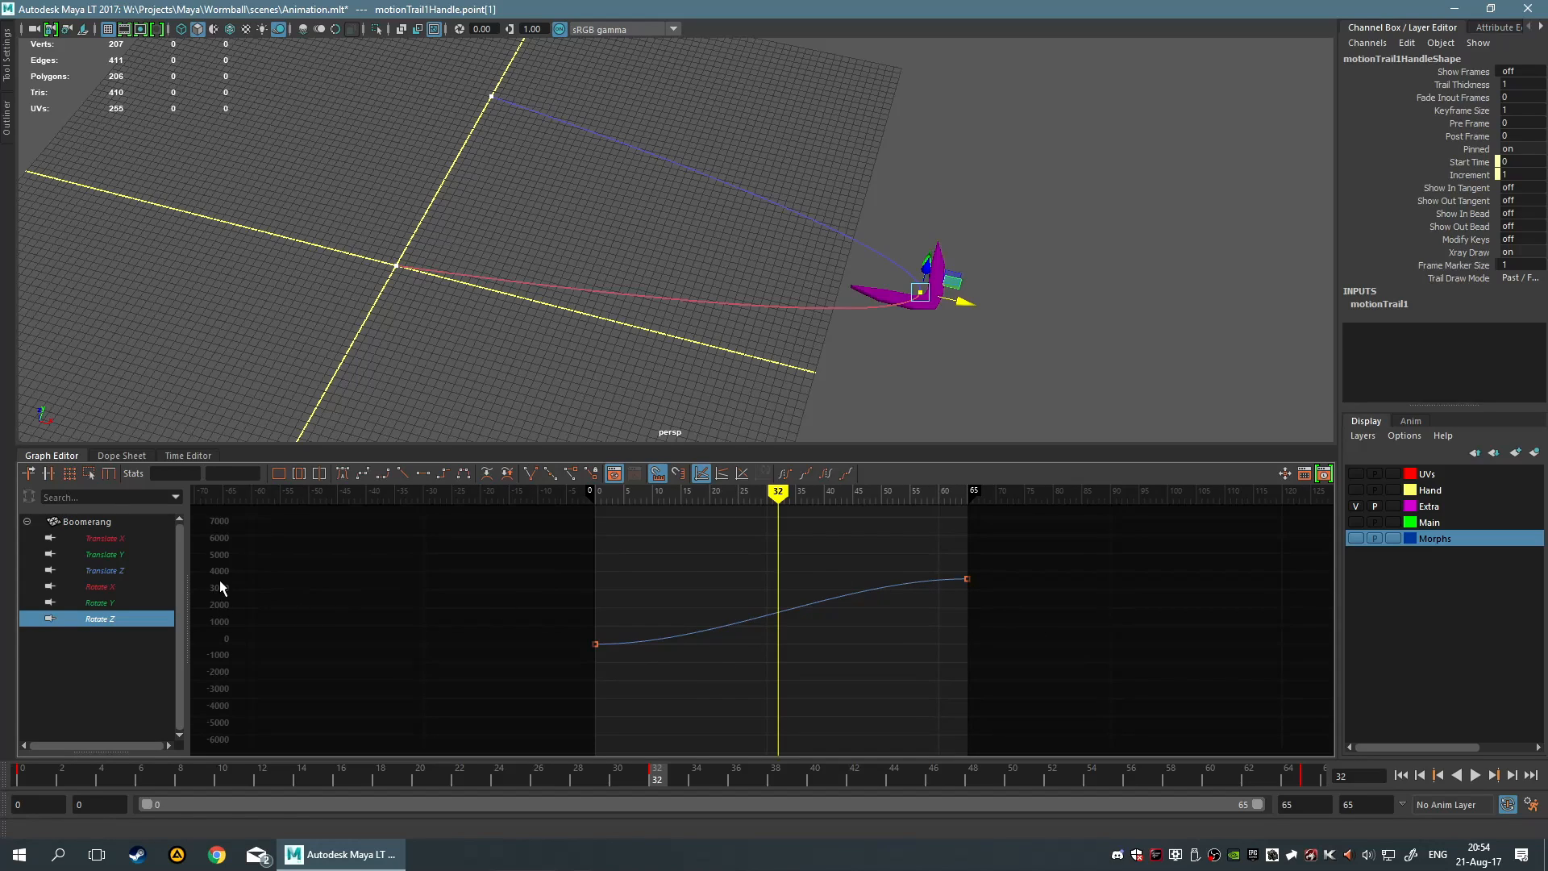
left_click(103, 538)
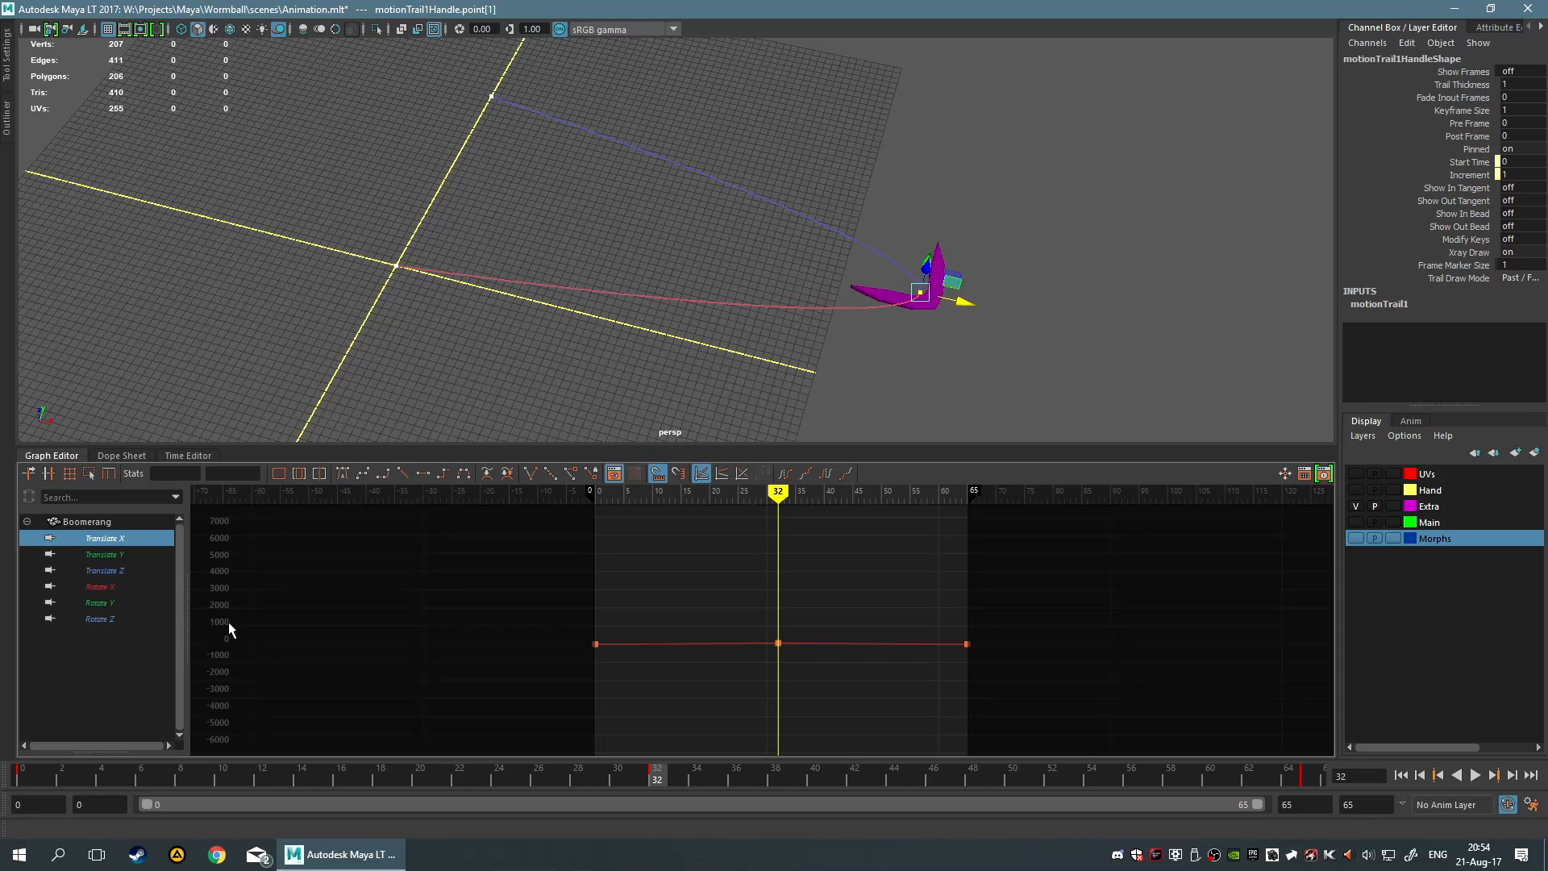
key("f")
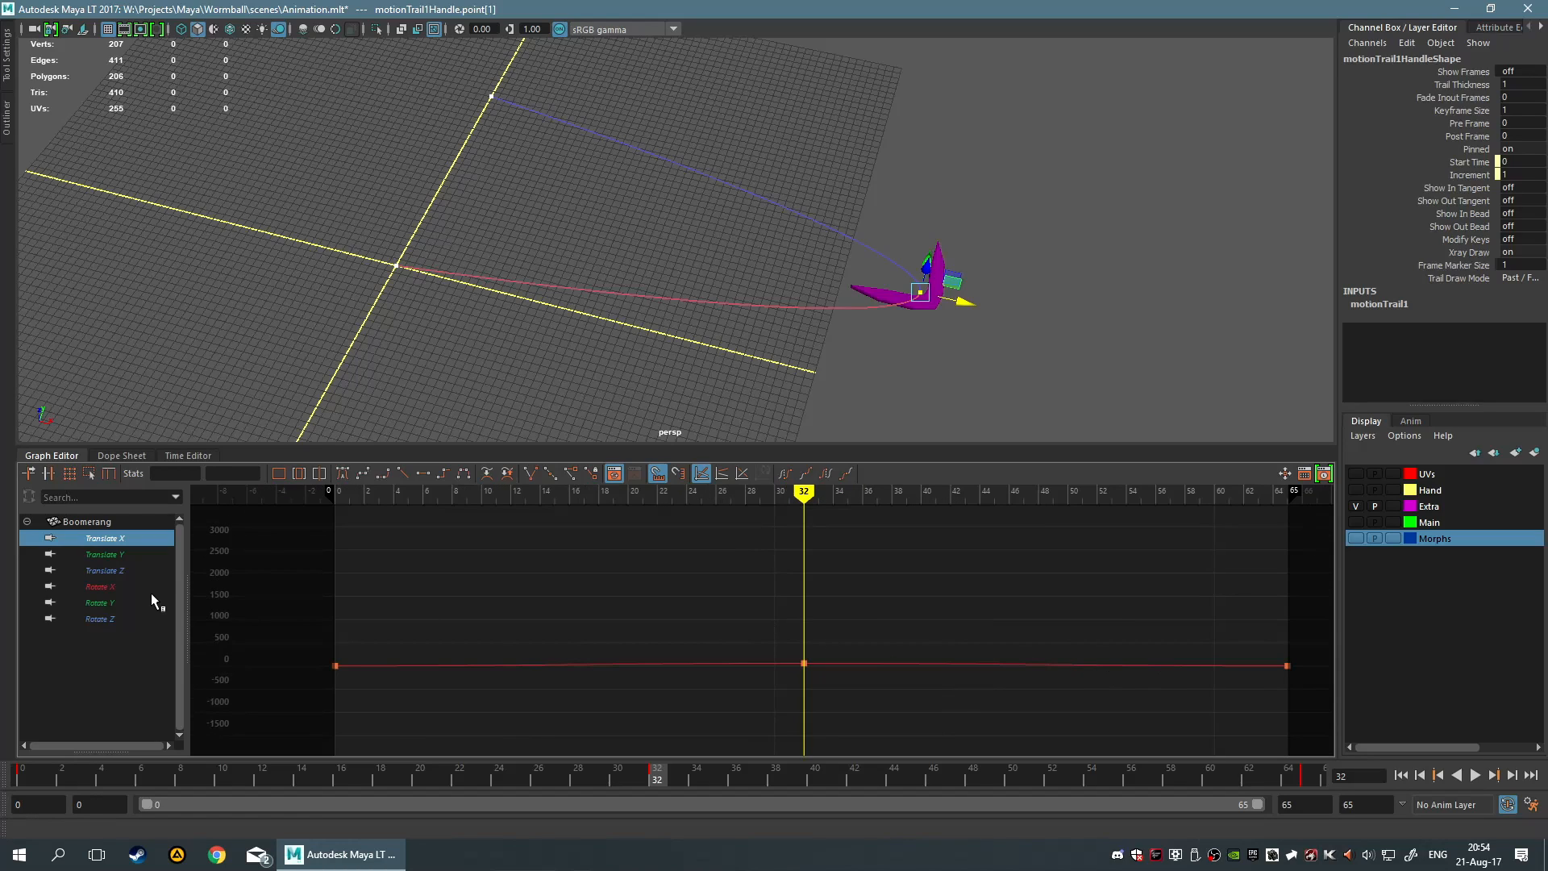
left_click(113, 556)
left_click(108, 563)
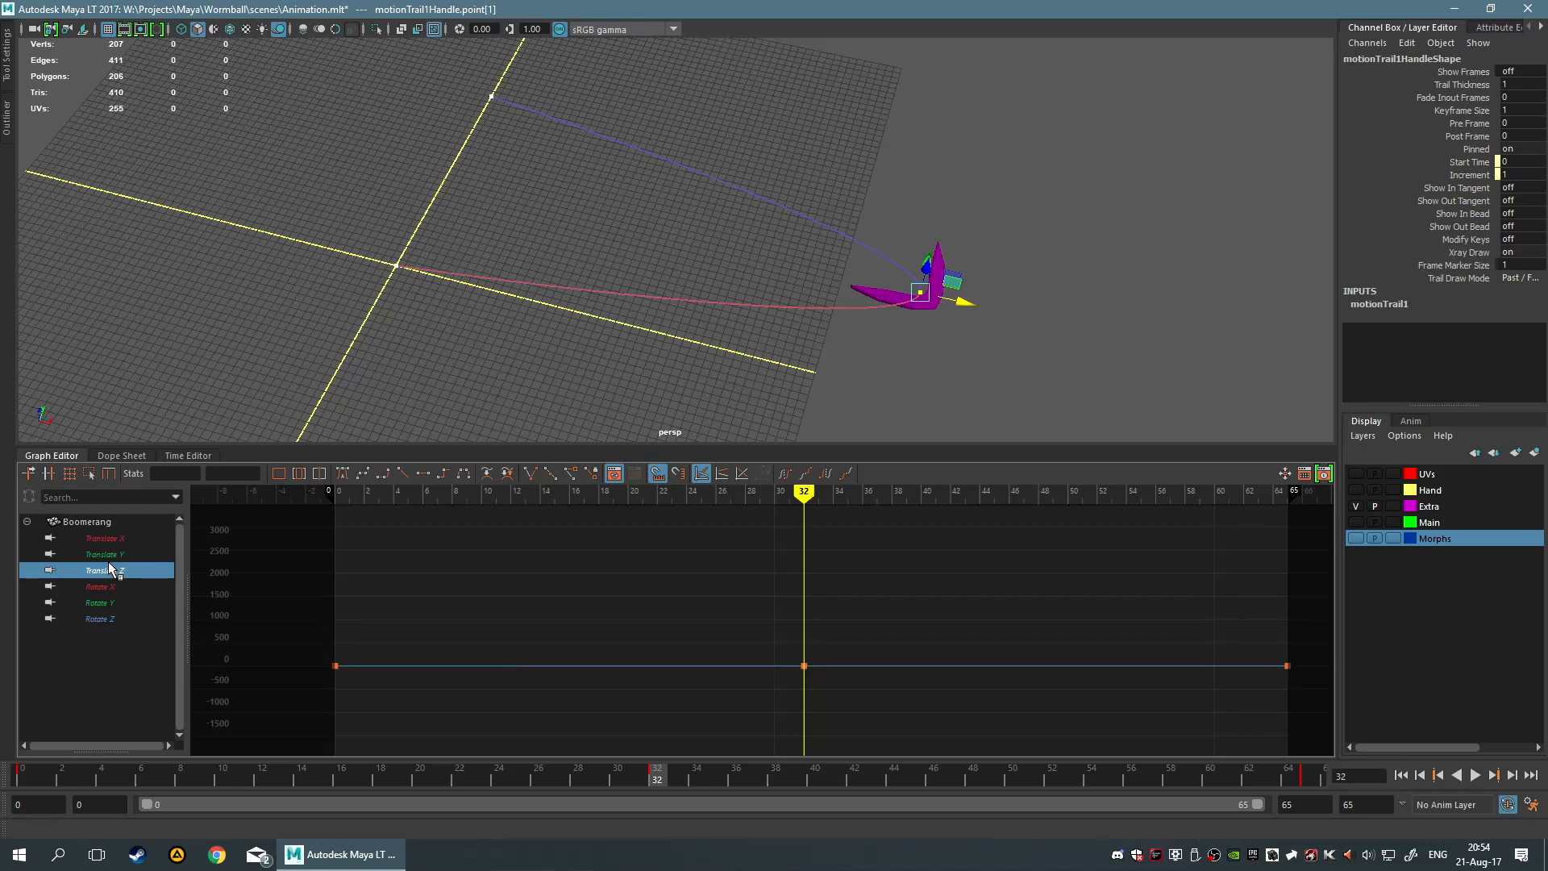
left_click(105, 554)
left_click(100, 540)
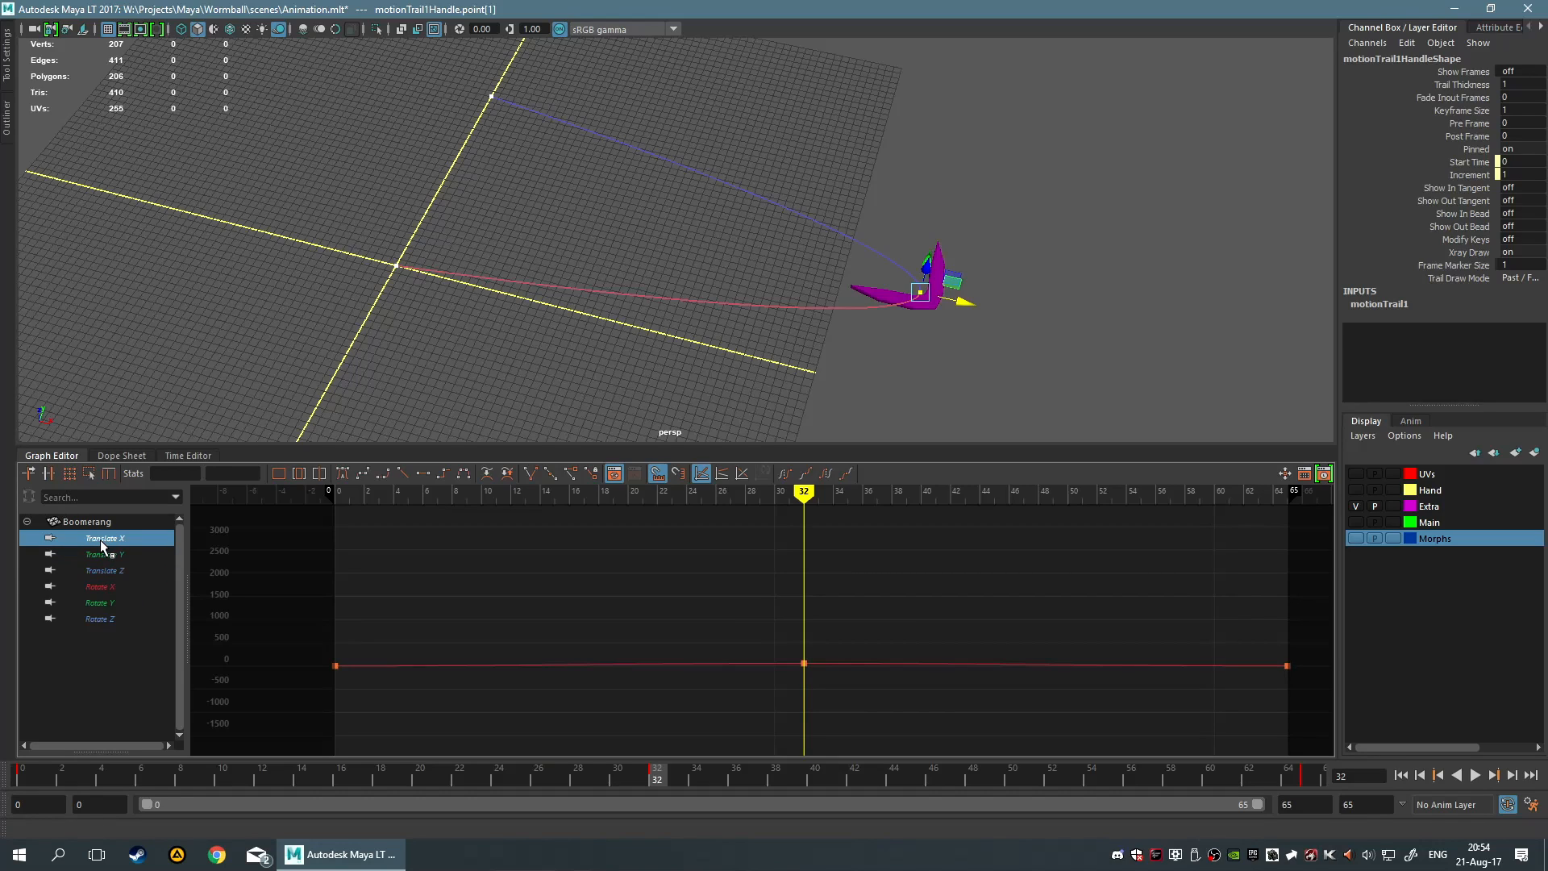
left_click(103, 550)
middle_click_drag(887, 633, 810, 565, "alt")
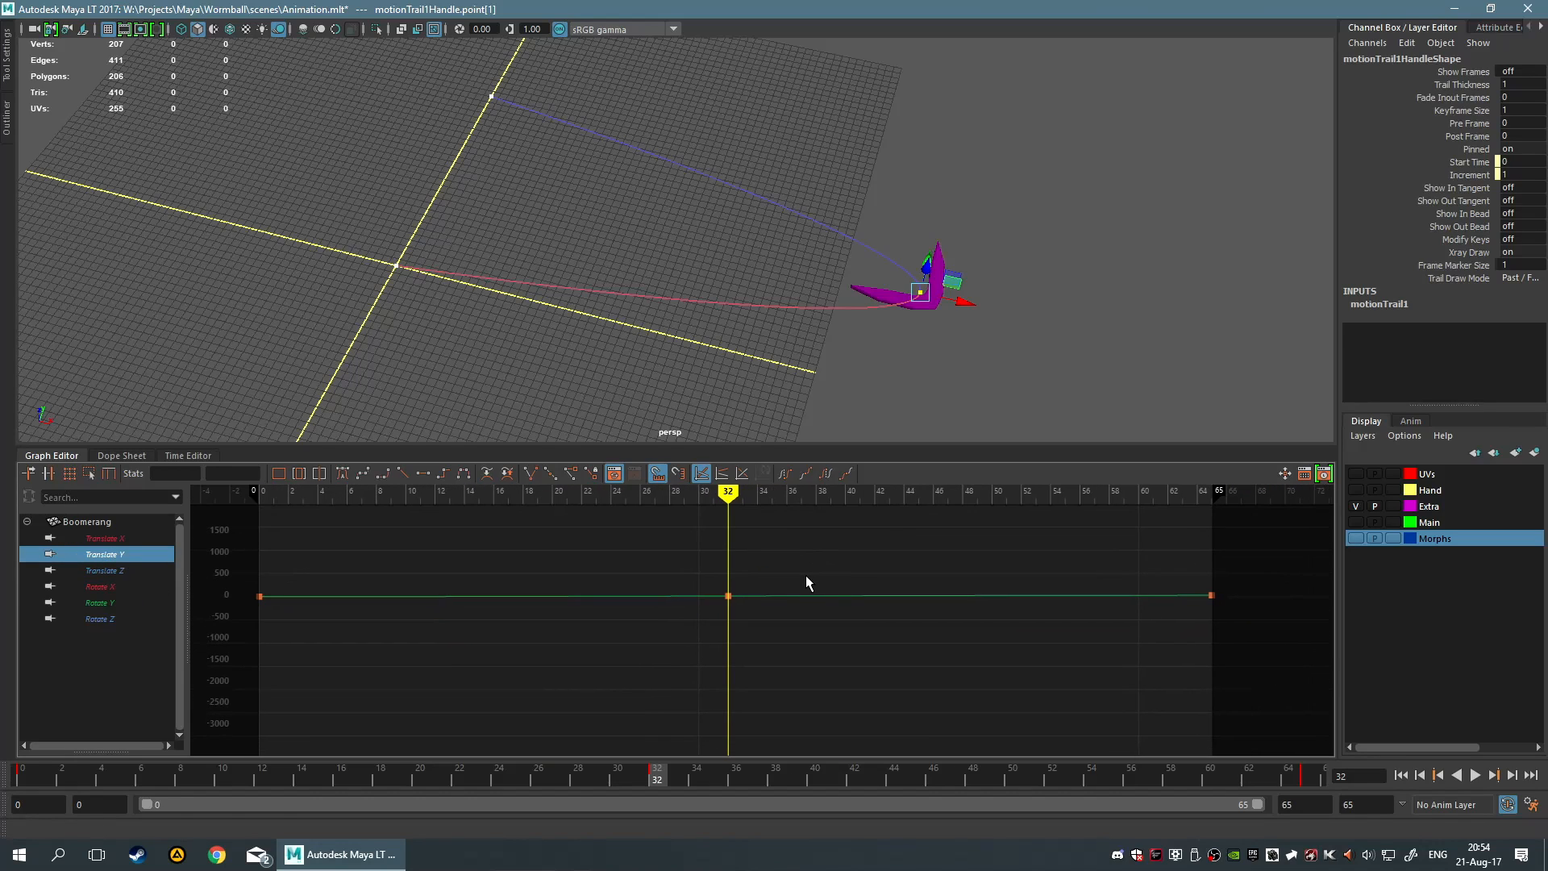
Compare the absolute, stacked and normalized views of the Translate Y curve, return to the absolute view and start playback
key("2")
key("3")
key("2")
key("1")
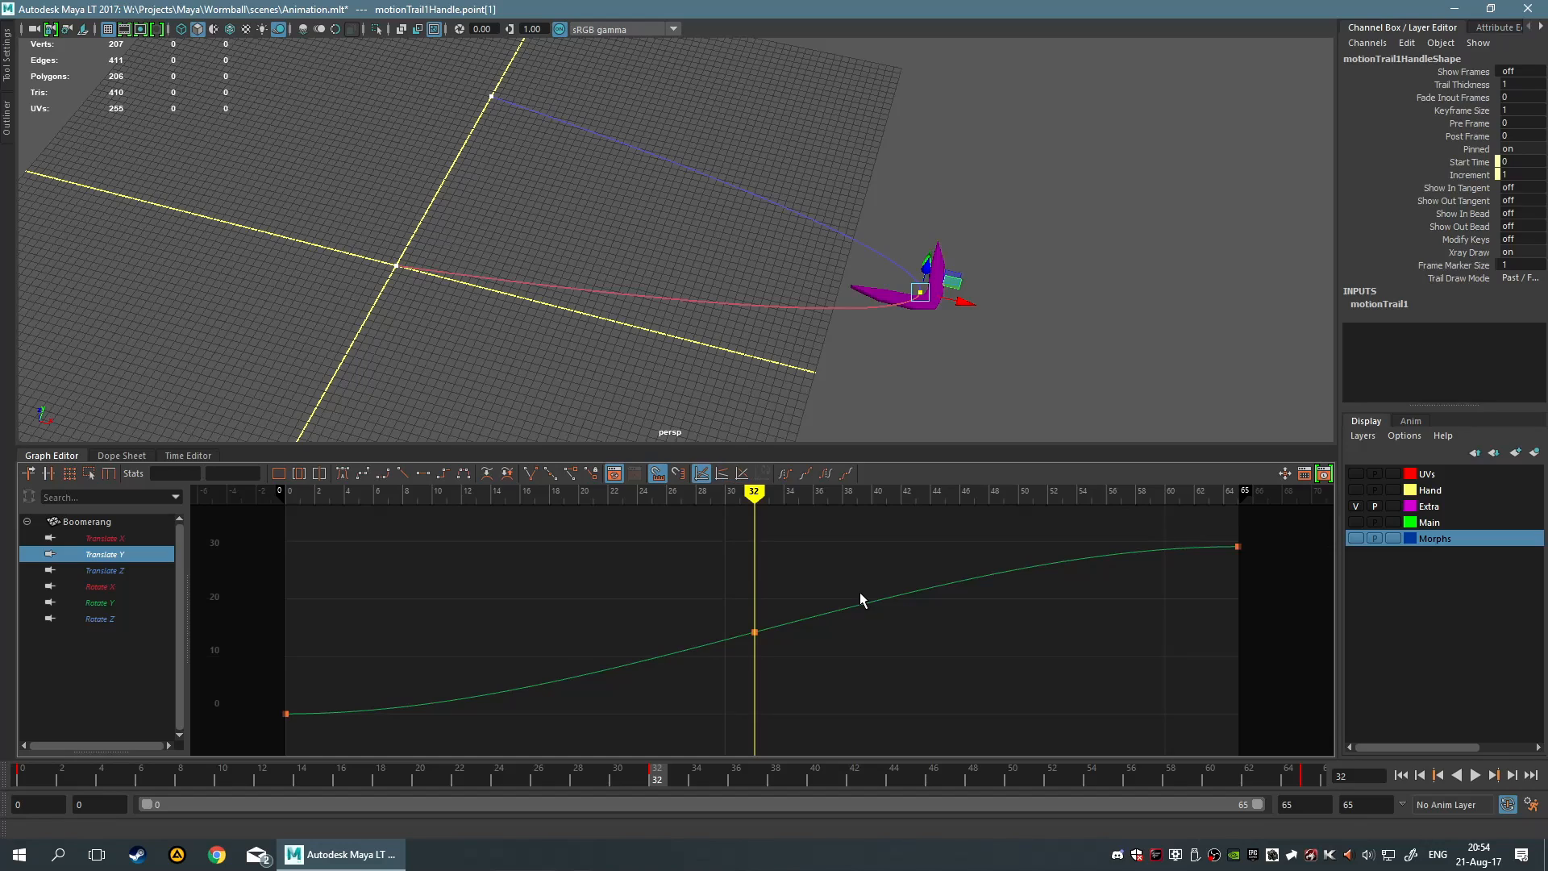
key("3")
key("1")
key("3")
key("1")
key("2")
key("3")
key("1")
key("alt+v")
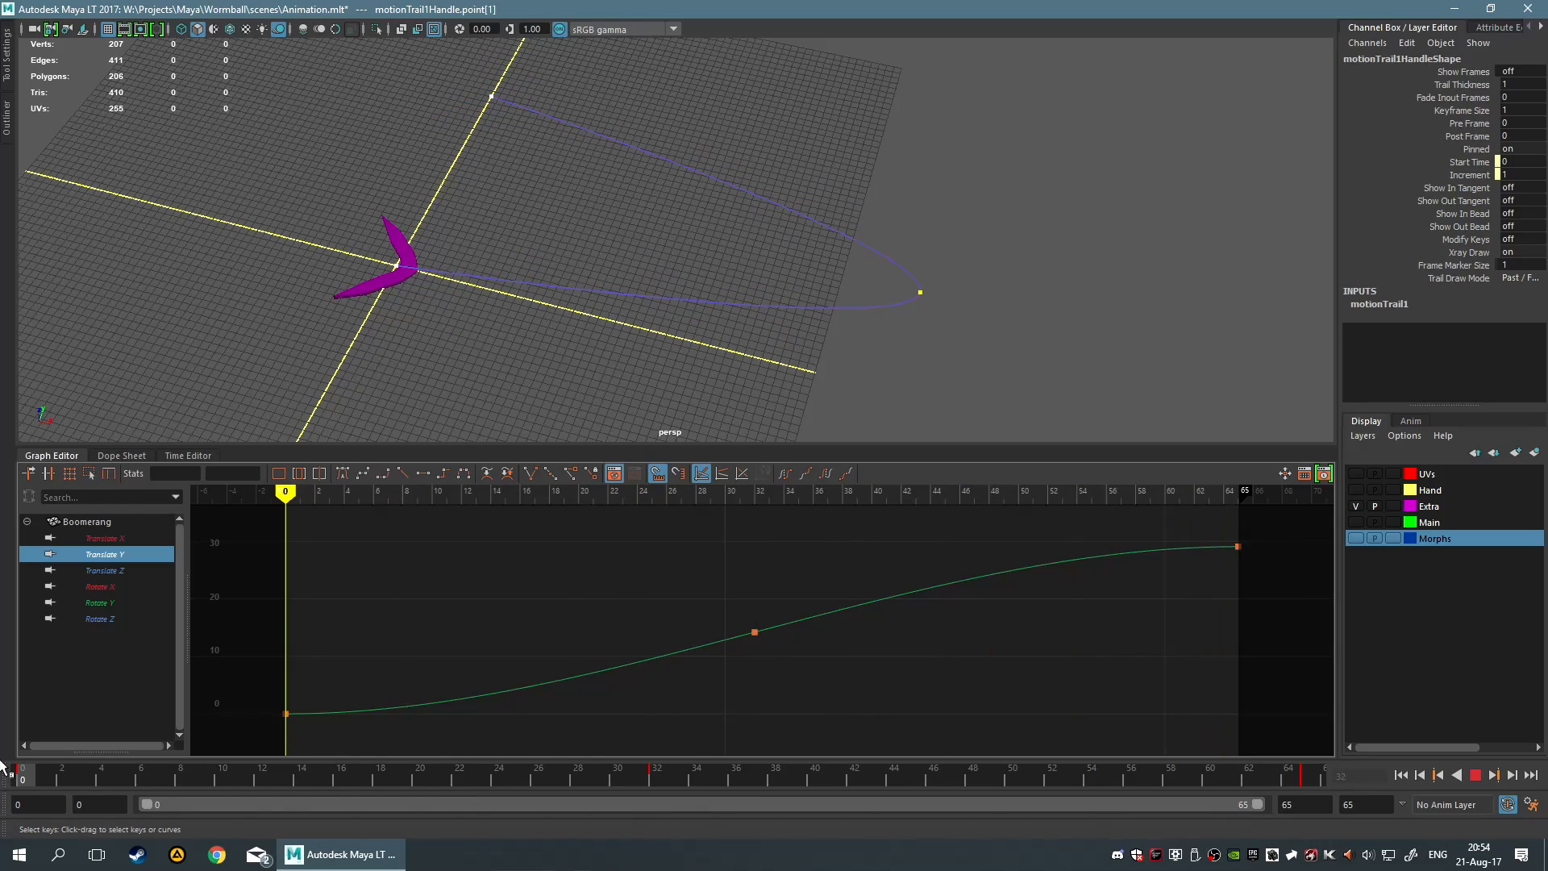
Stop the boomerang playback, clear the selection and switch the visible display layer from Extra to UVs
key("alt+v")
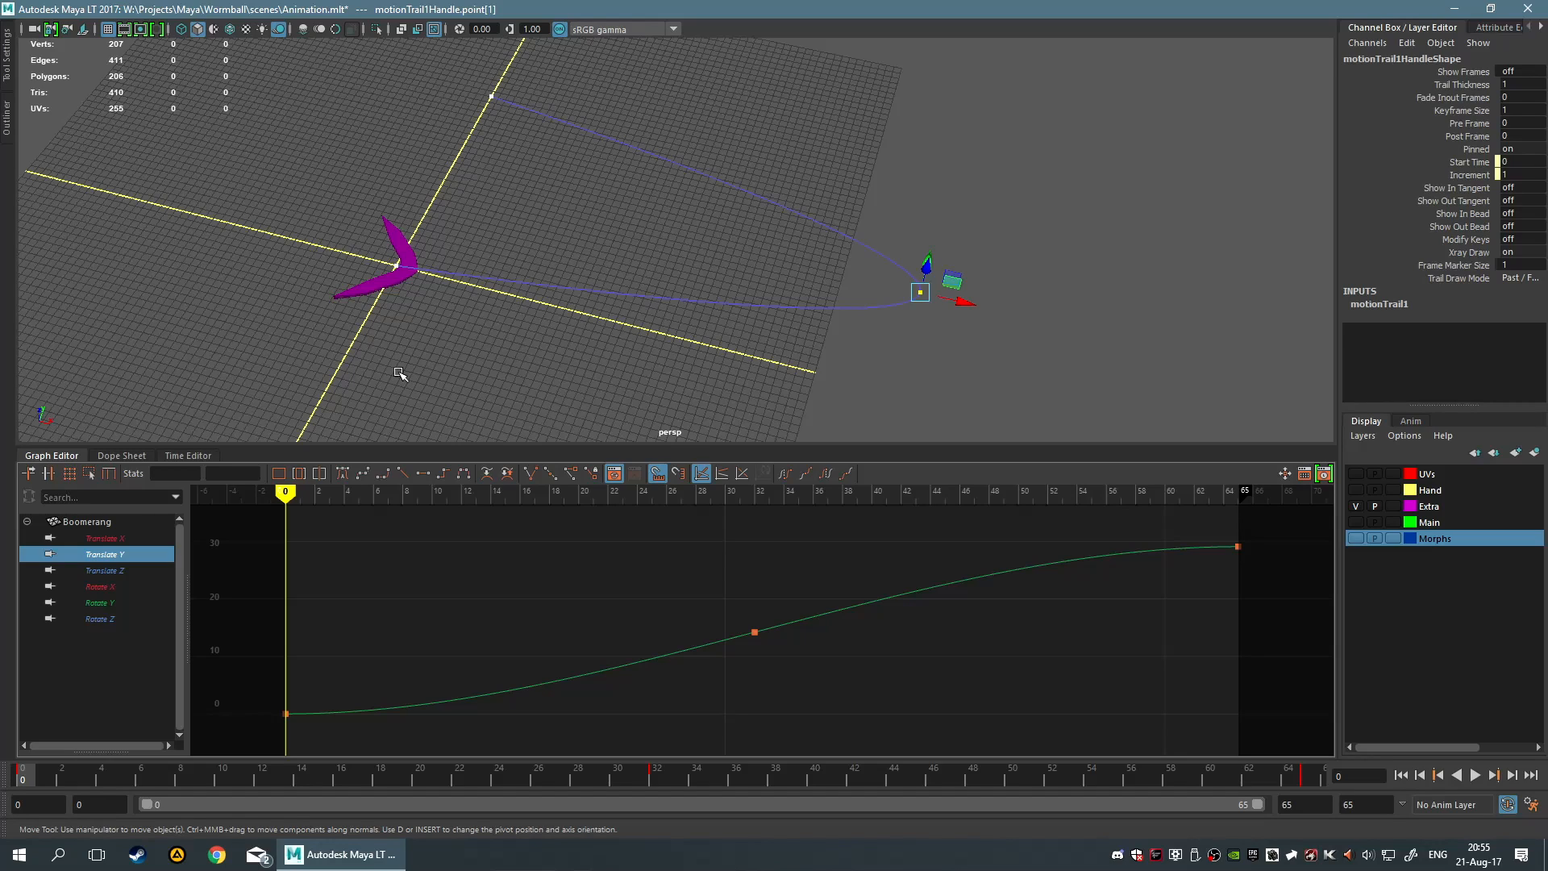
left_click(194, 349)
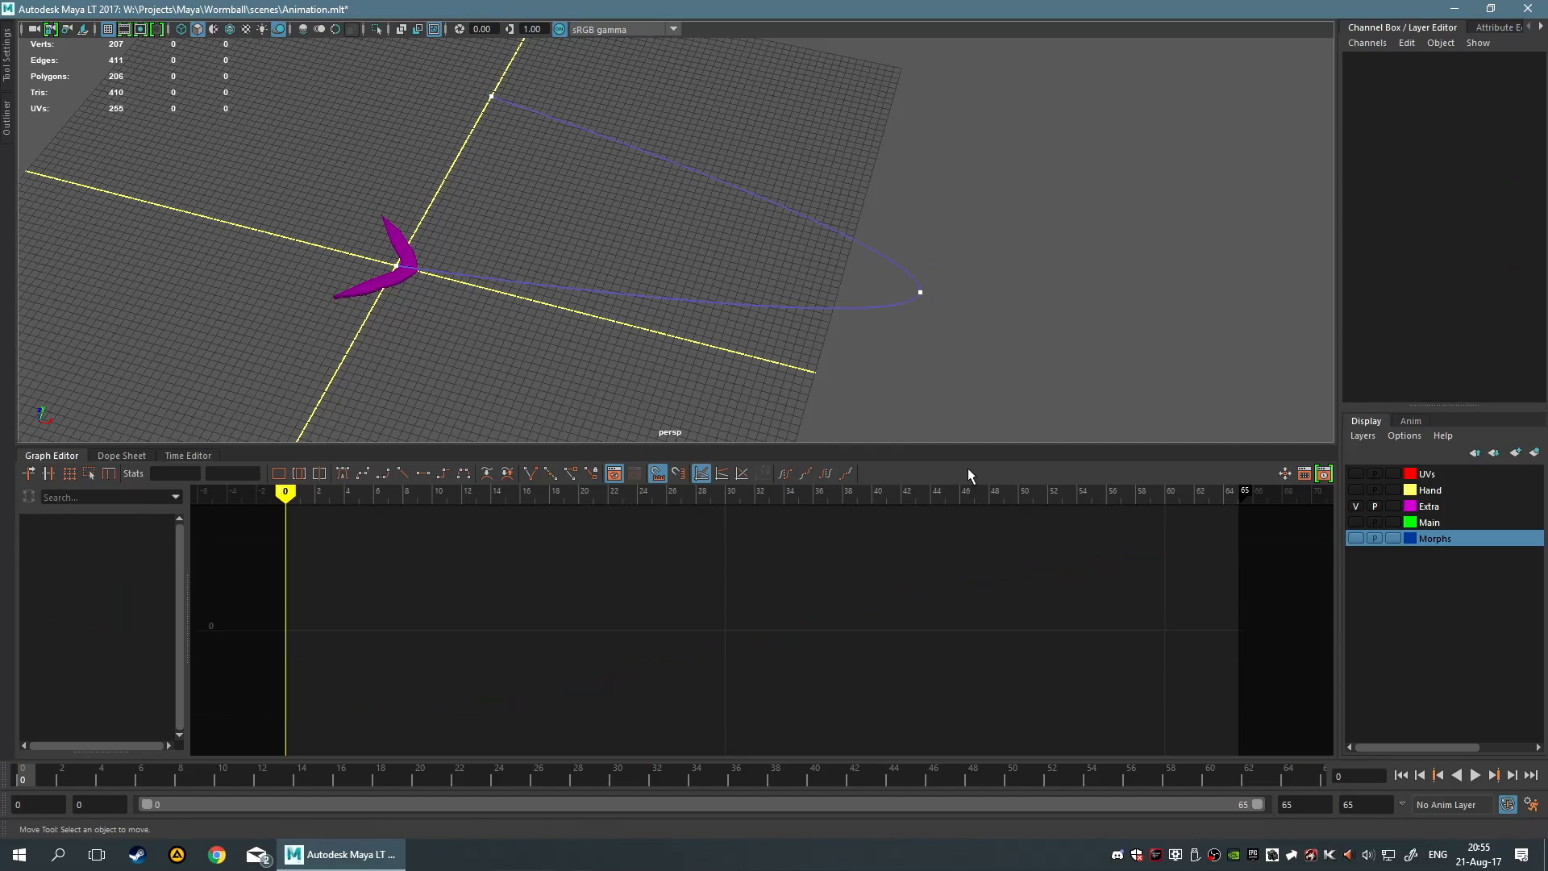
left_click(1355, 473)
left_click(1355, 505)
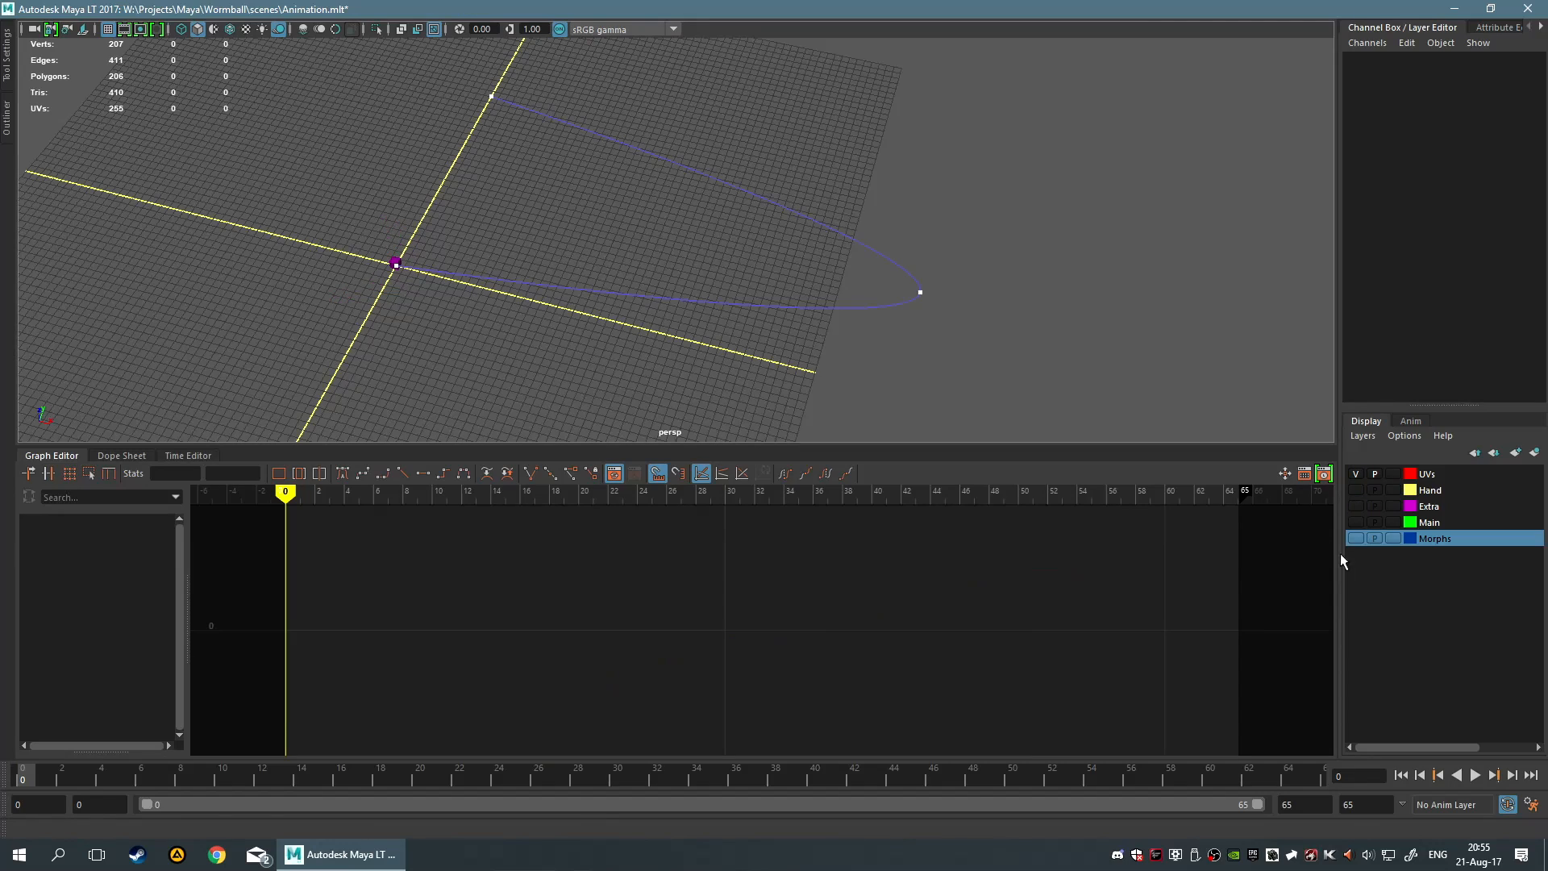
Select the boomerang's motion trail in the viewport and delete it
left_click_drag(678, 131, 933, 331)
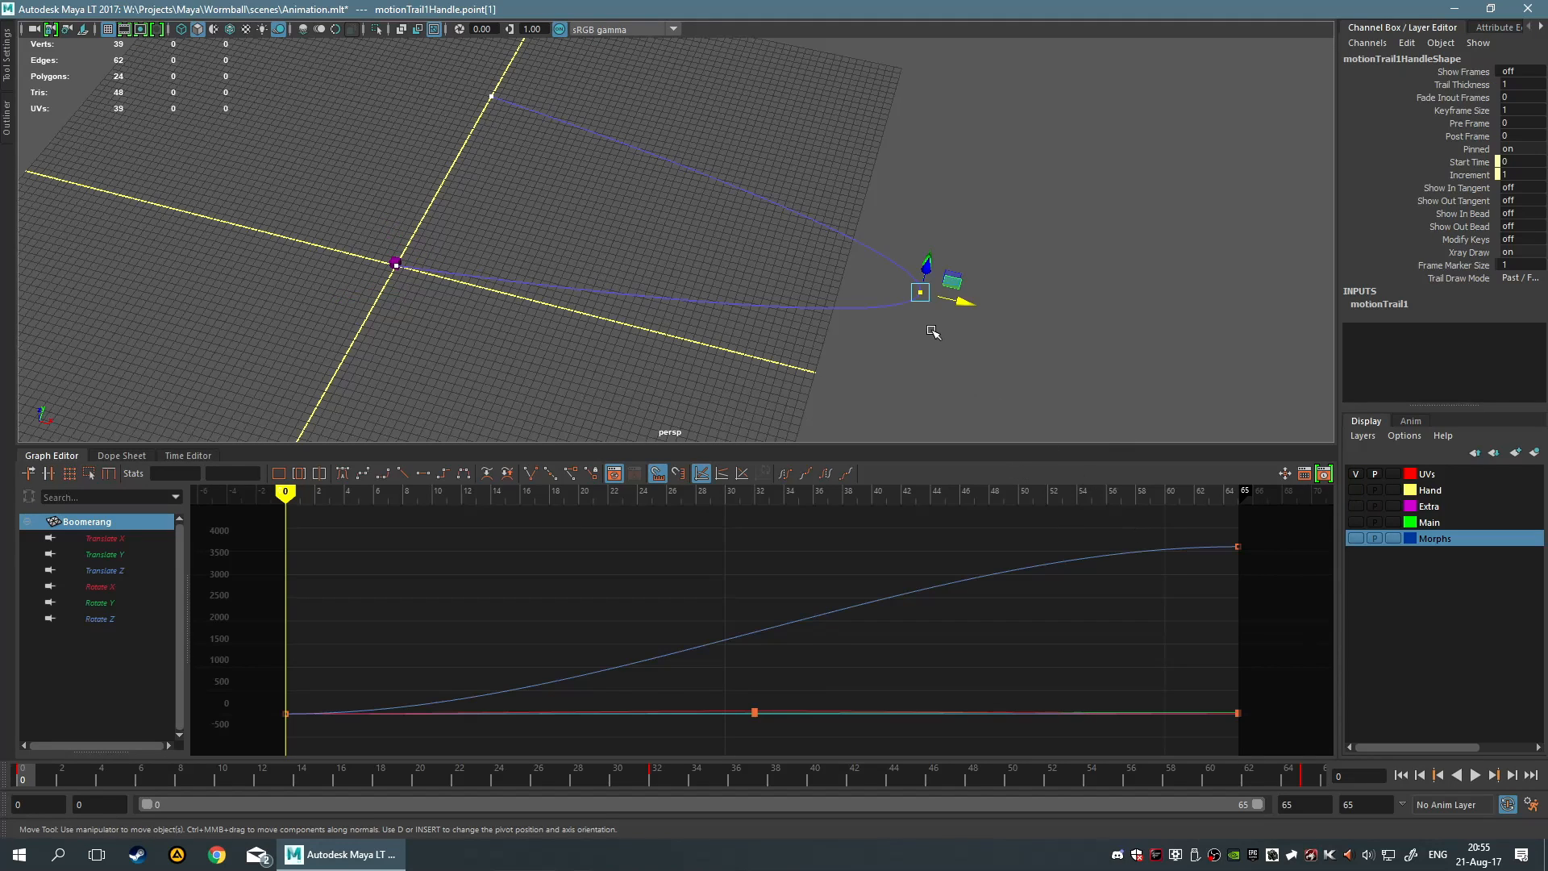
right_click(691, 316)
key("q")
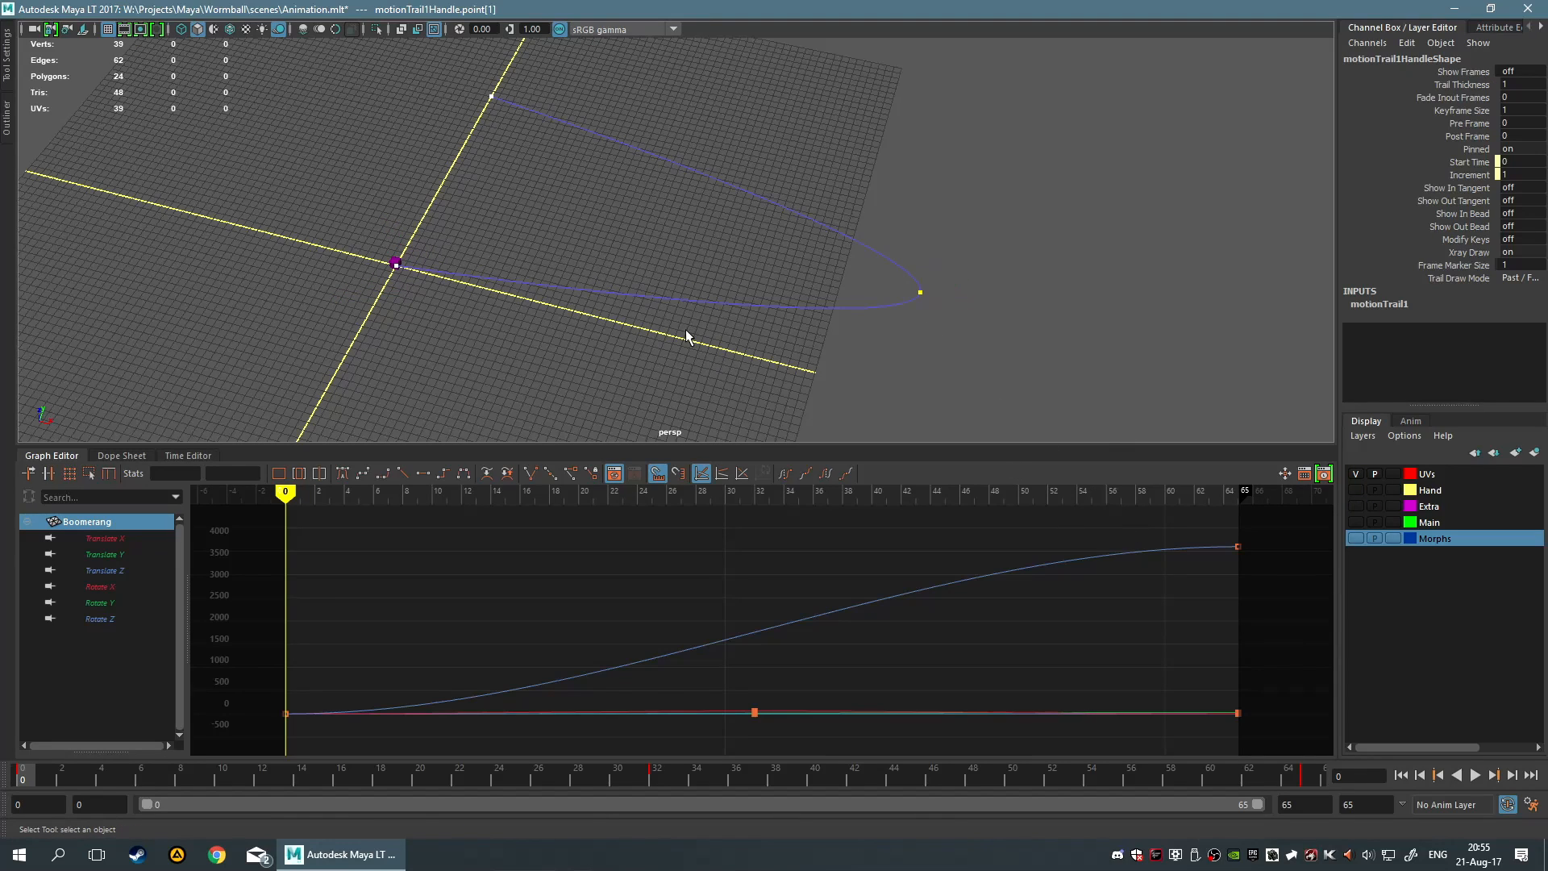
left_click(688, 334)
left_click_drag(499, 138, 895, 466)
left_click_drag(575, 161, 971, 443)
key("Delete")
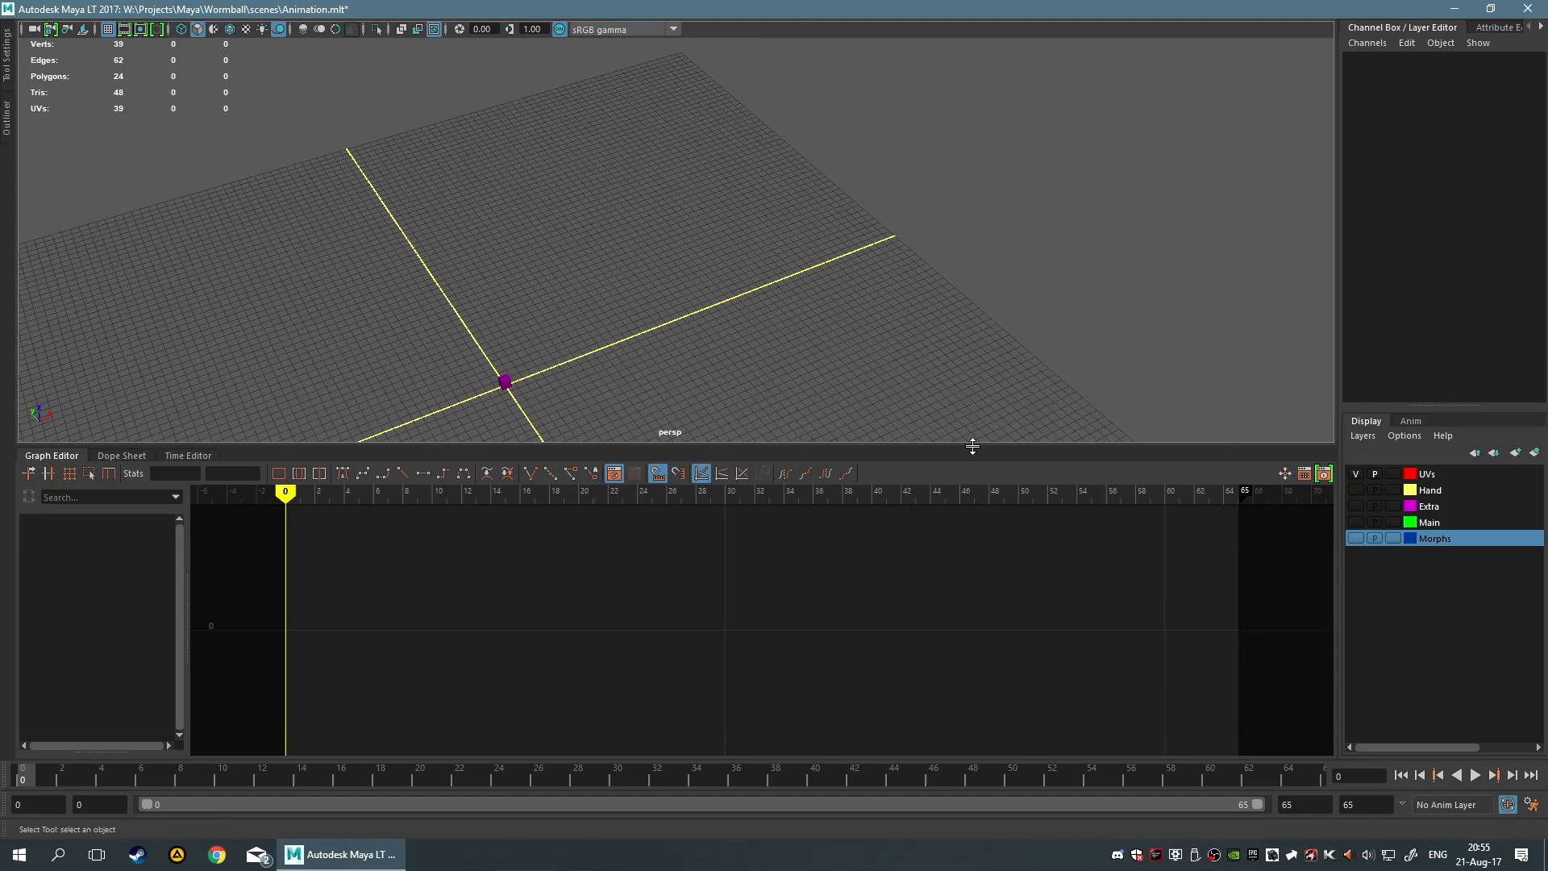
Show the Main display layer in place of UVs and collapse the Graph Editor
left_click(1356, 474)
left_click(1356, 523)
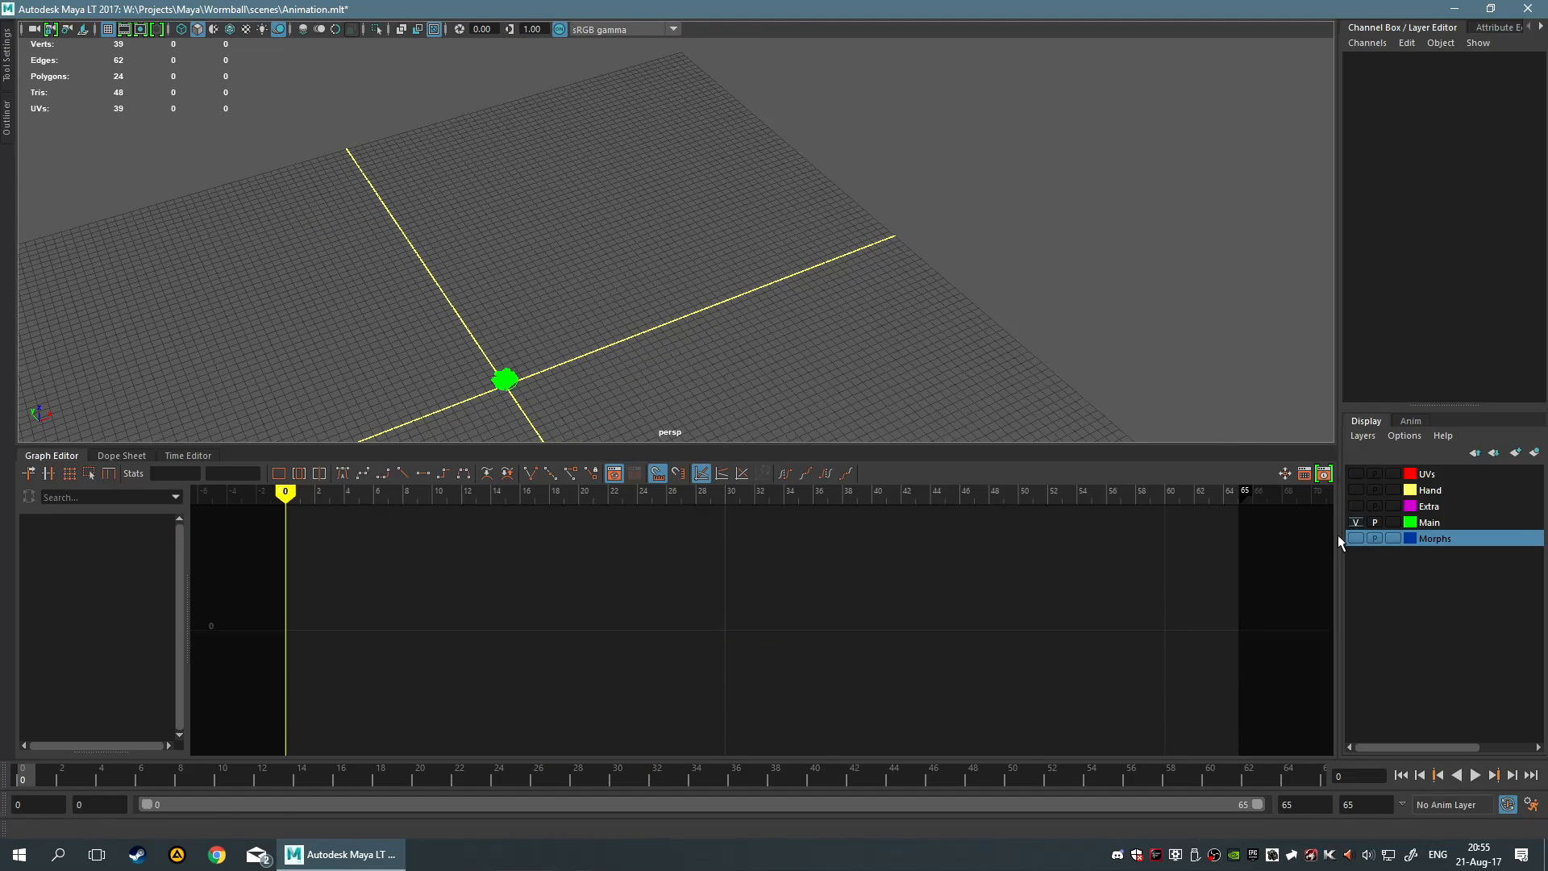
left_click(71, 455)
Select the Arrow1 mesh and expand its DotBlend and ExcplamationBlend inputs to examine their blend targets
left_click(319, 690)
key("f")
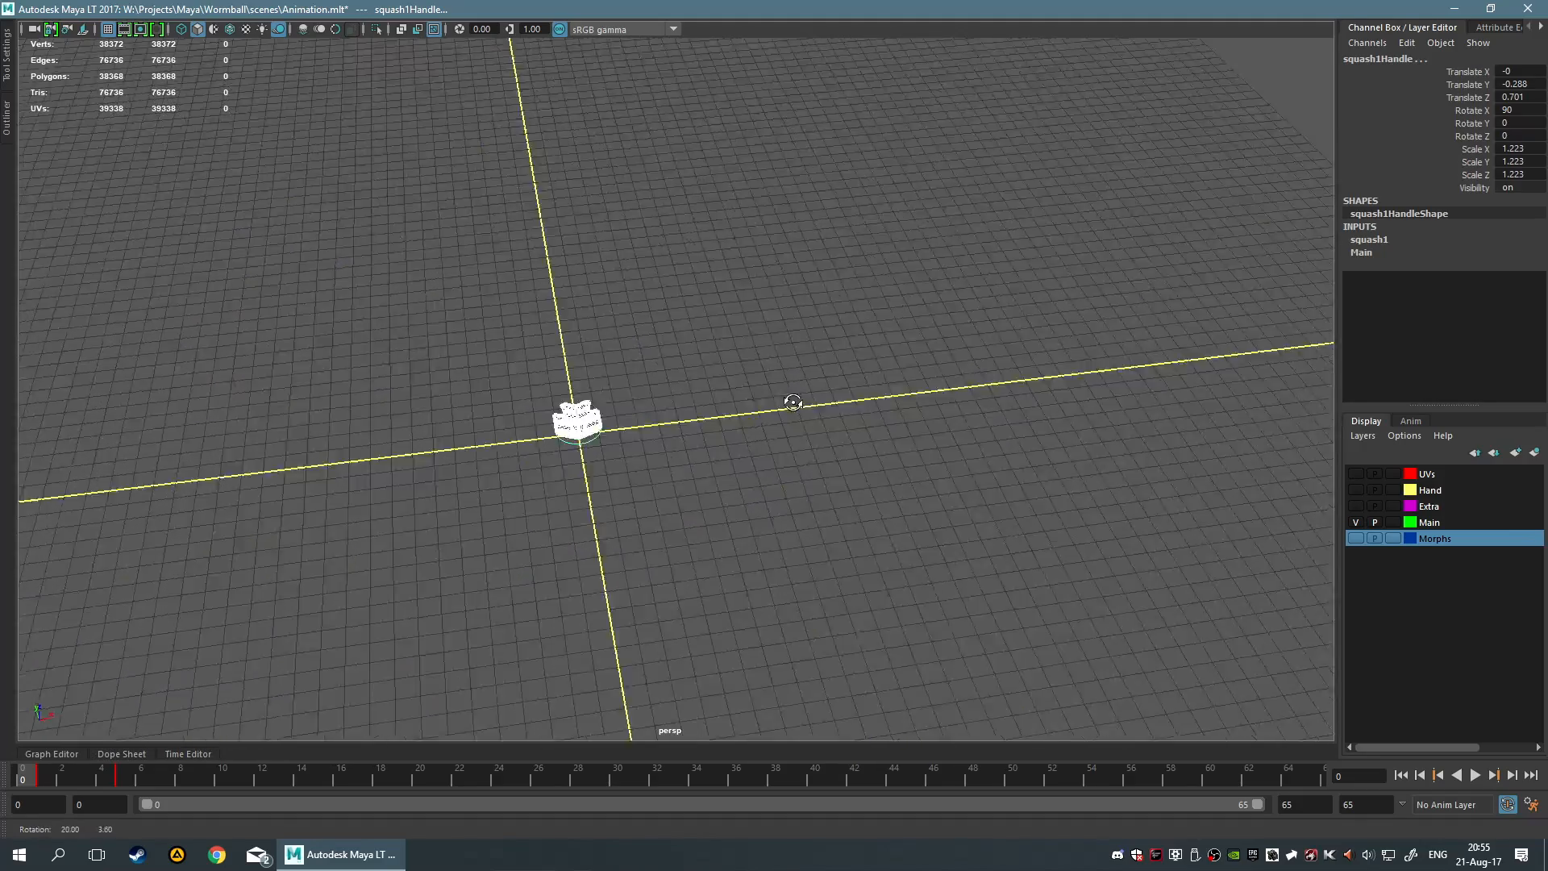
left_click_drag(787, 400, 965, 293, "alt")
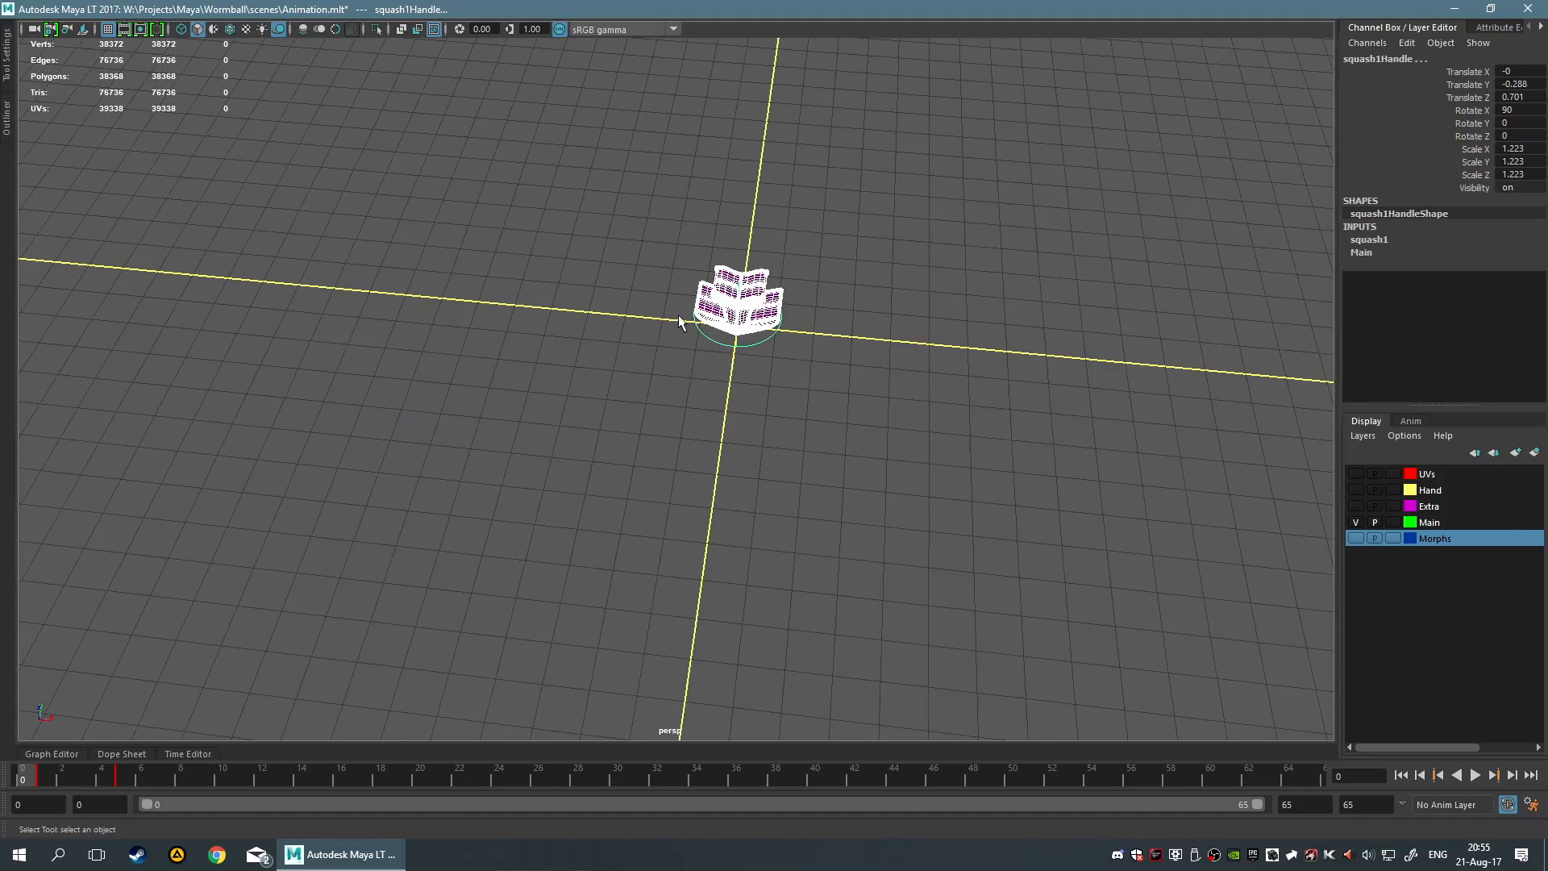
left_click_drag(679, 314, 1188, 285)
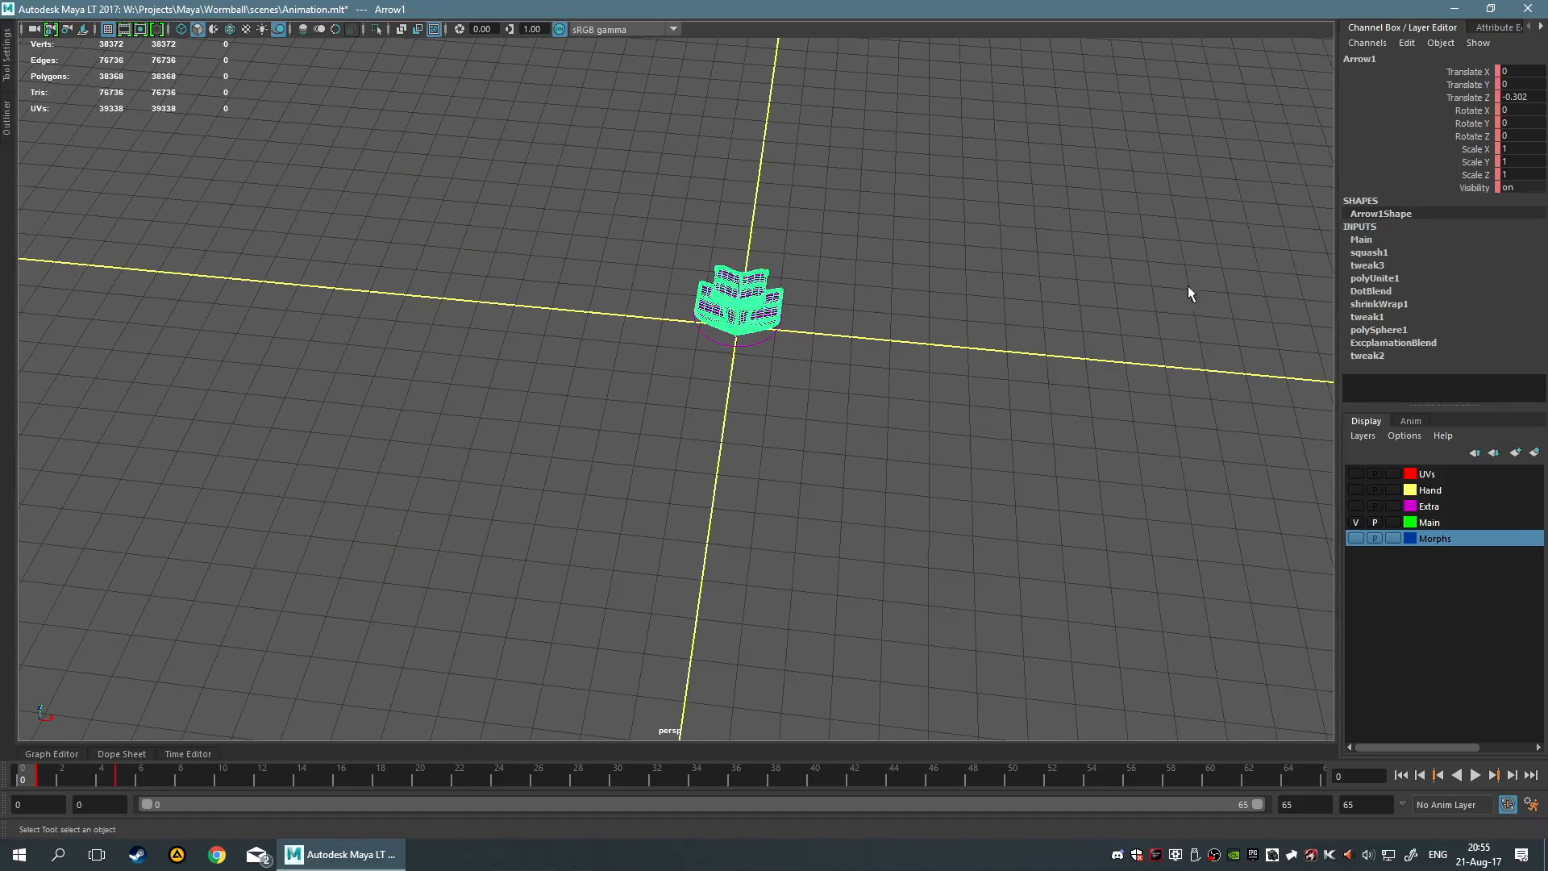
left_click(1371, 291)
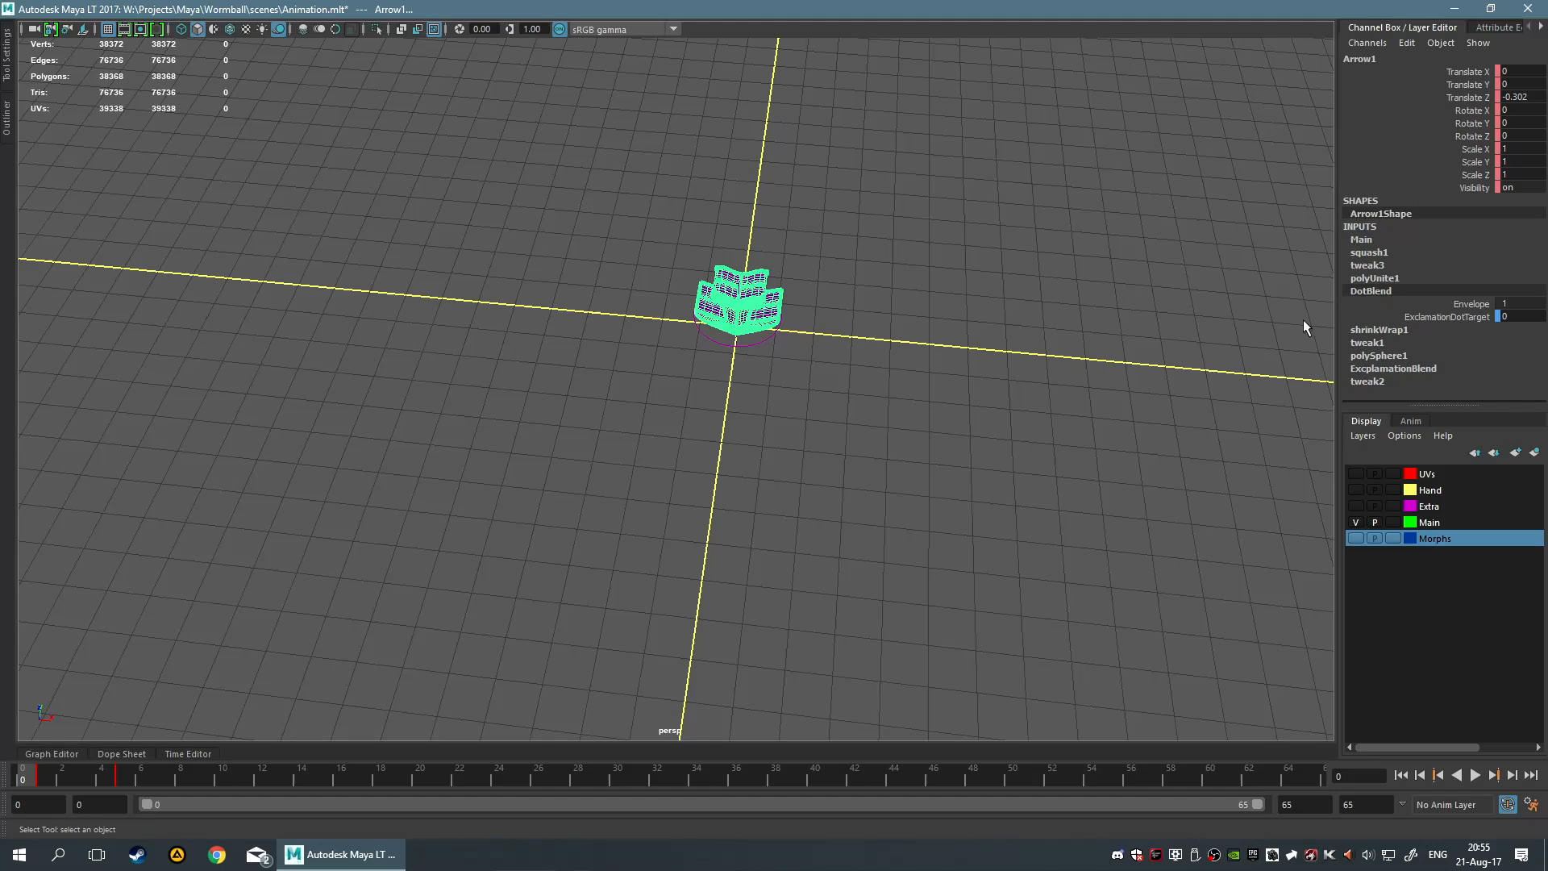
left_click(1444, 316)
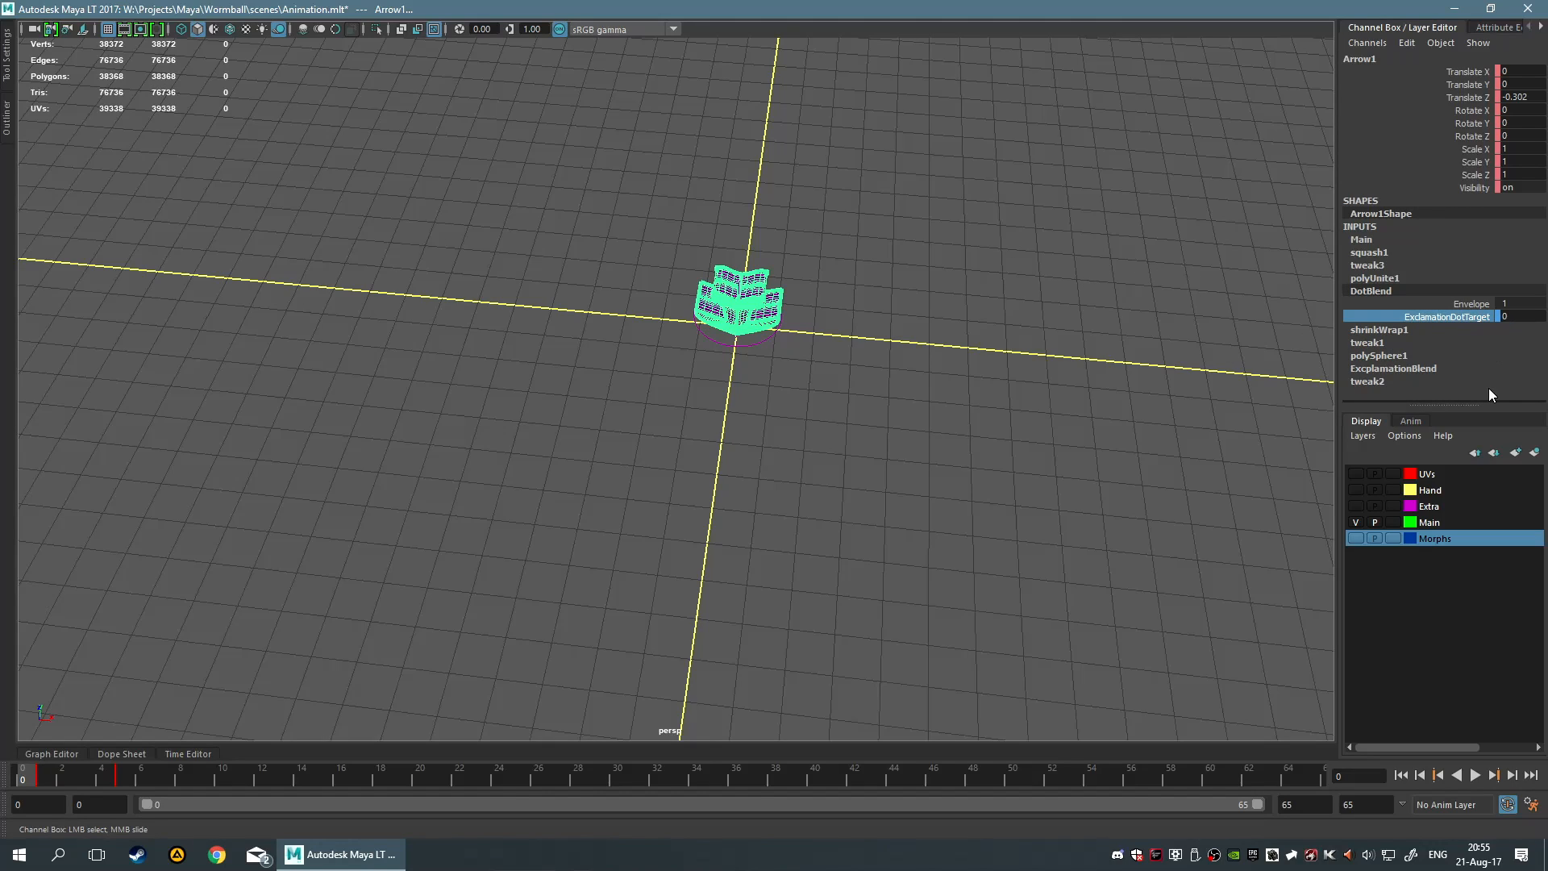
left_click(1393, 371)
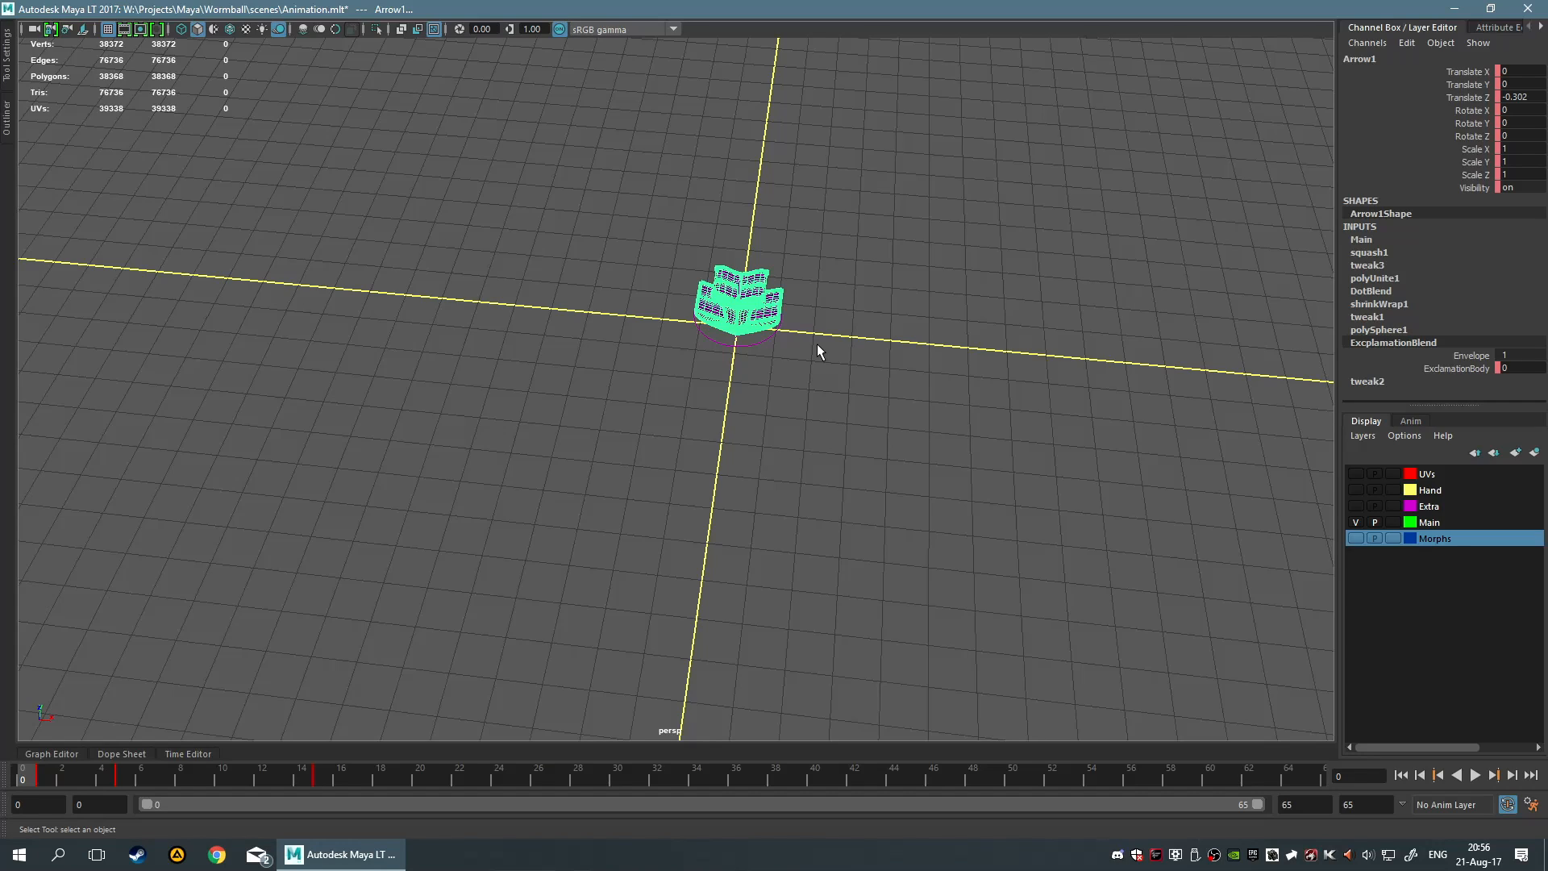
Delete the keyed animation from Arrow1's ExclamationBody blend weight and reselect the mesh
left_click(1464, 364)
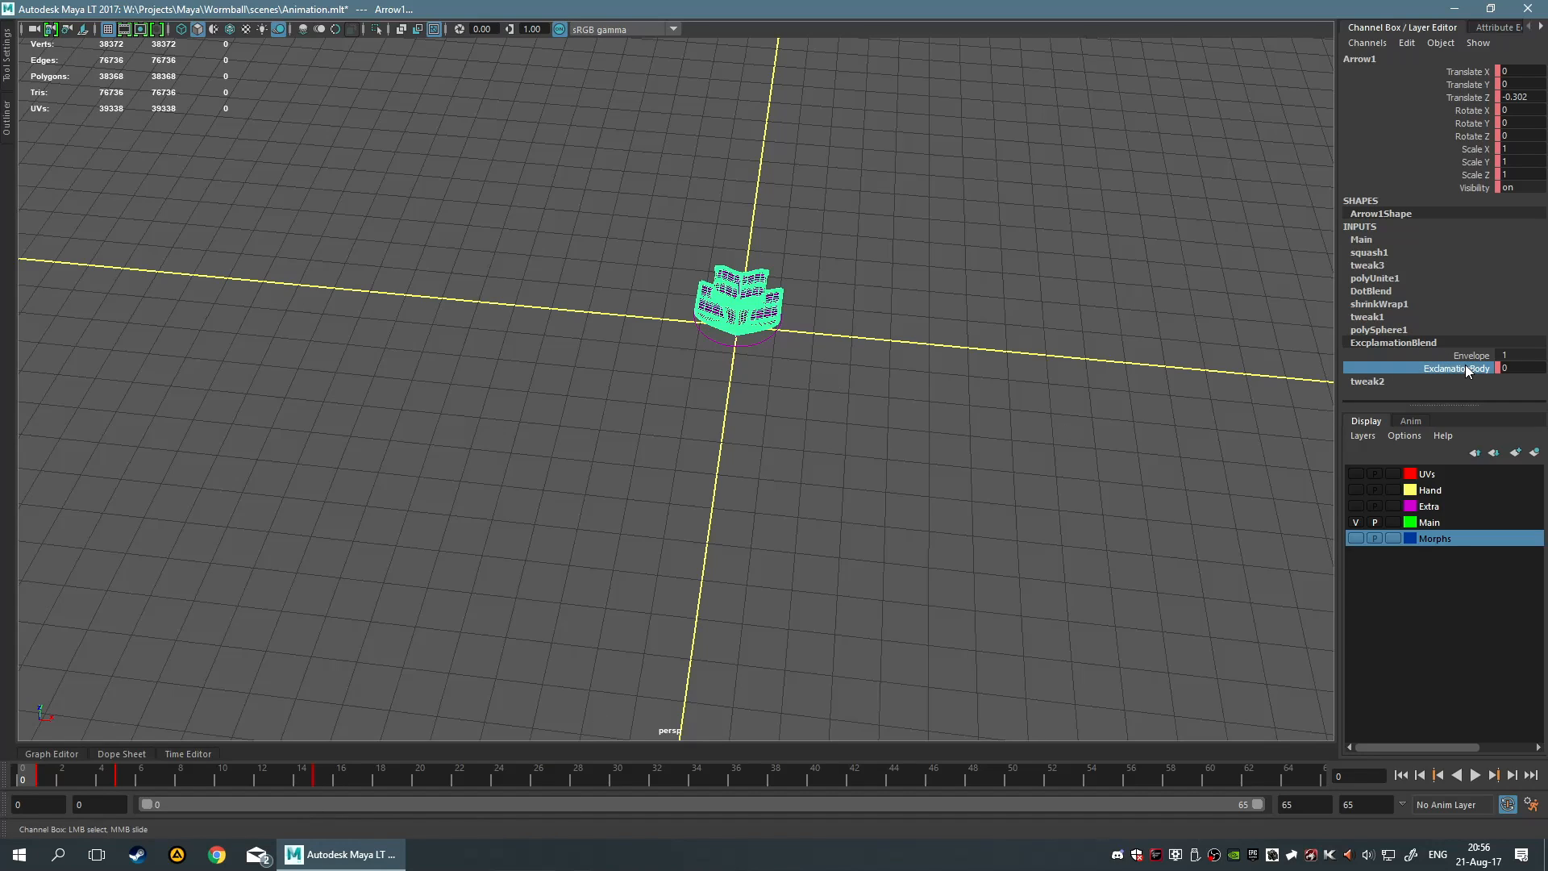
right_click(1464, 364)
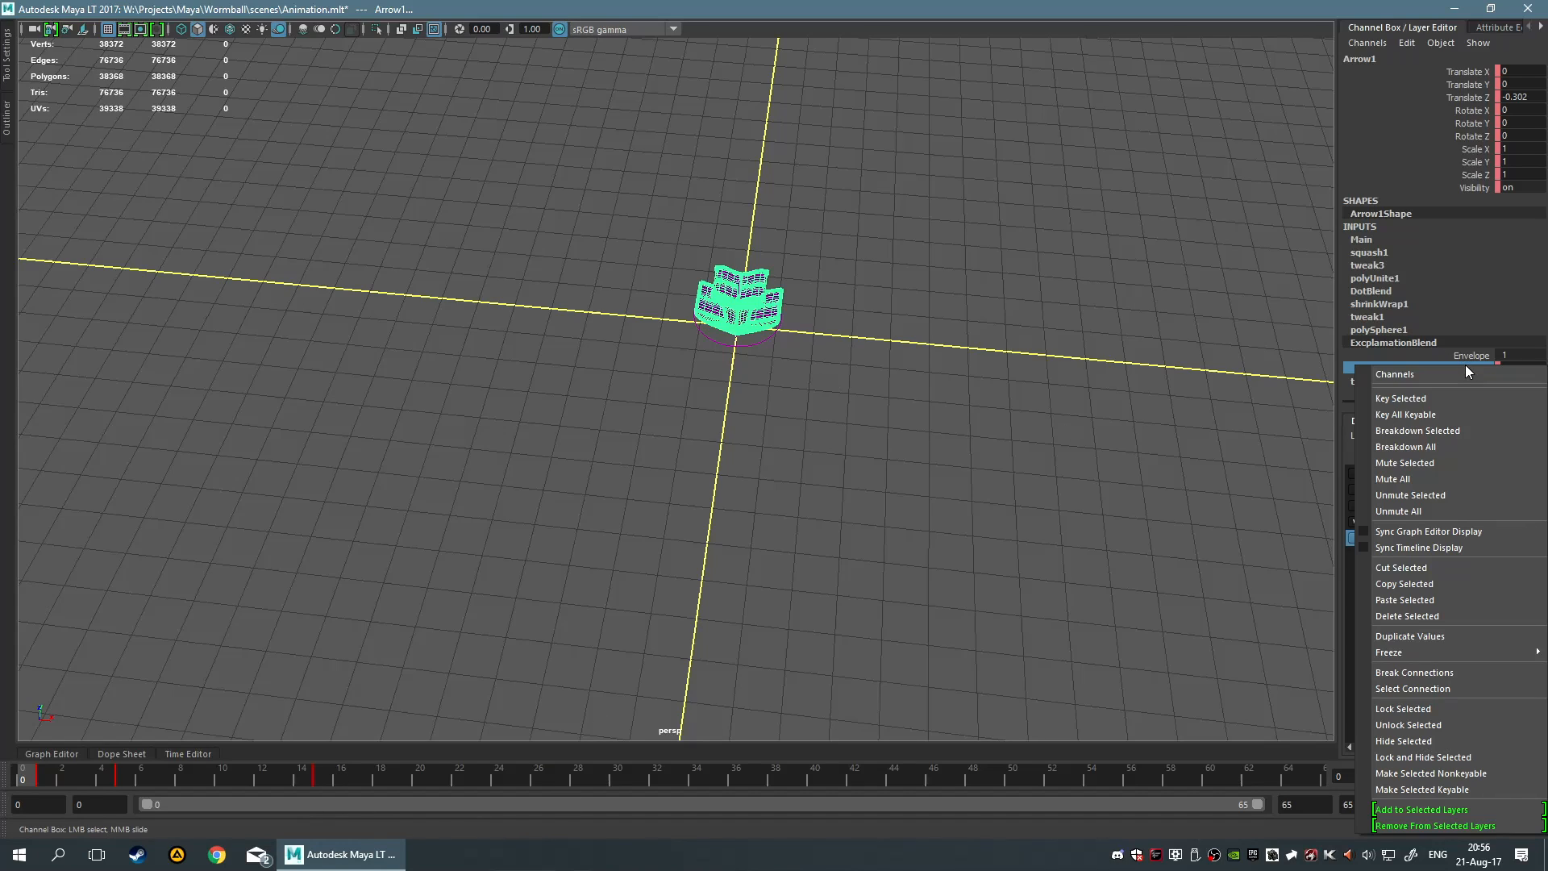
left_click(1434, 616)
left_click(1158, 452)
left_click(779, 288)
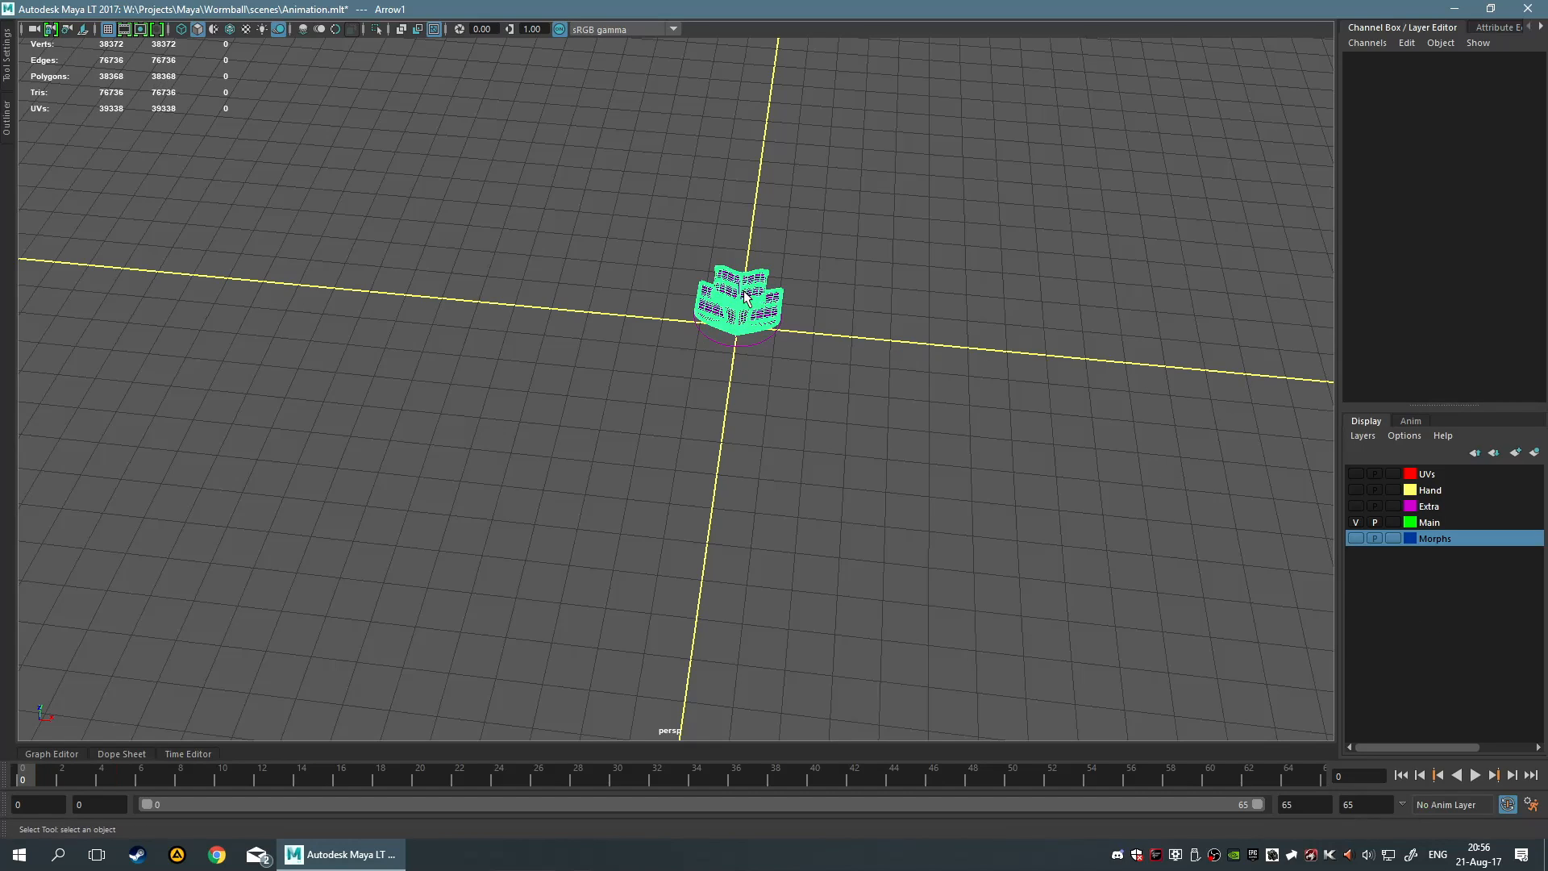
Try scrubbing the ExclamationBody weight in Arrow1's ExcplamationBlend input, and undo the last actions
left_click(1401, 343)
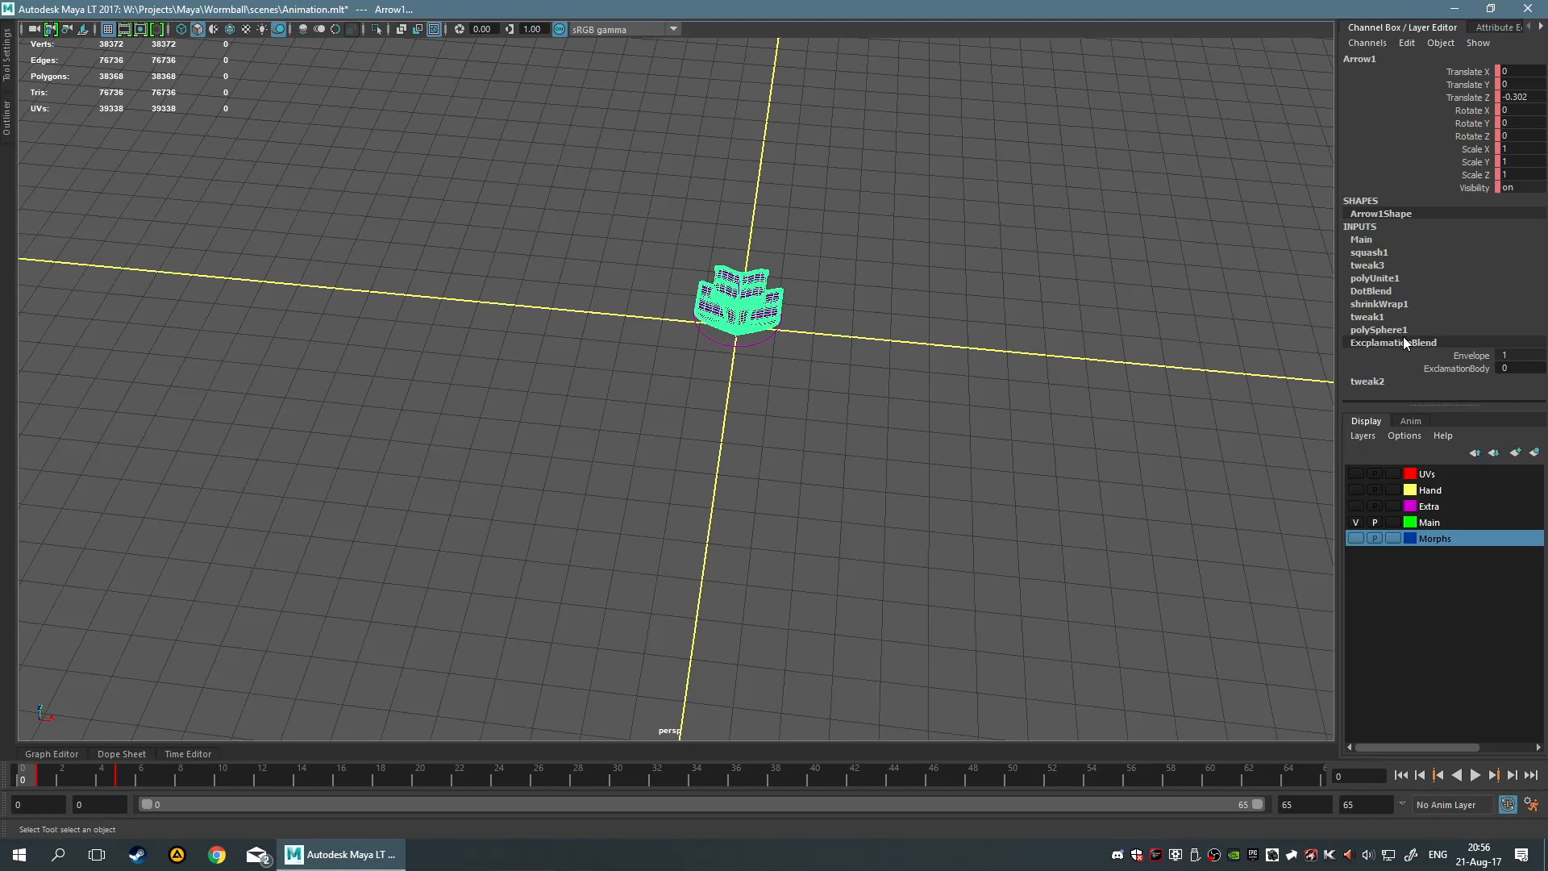
left_click(1430, 368)
middle_click_drag(999, 443, 883, 437)
left_click(969, 437)
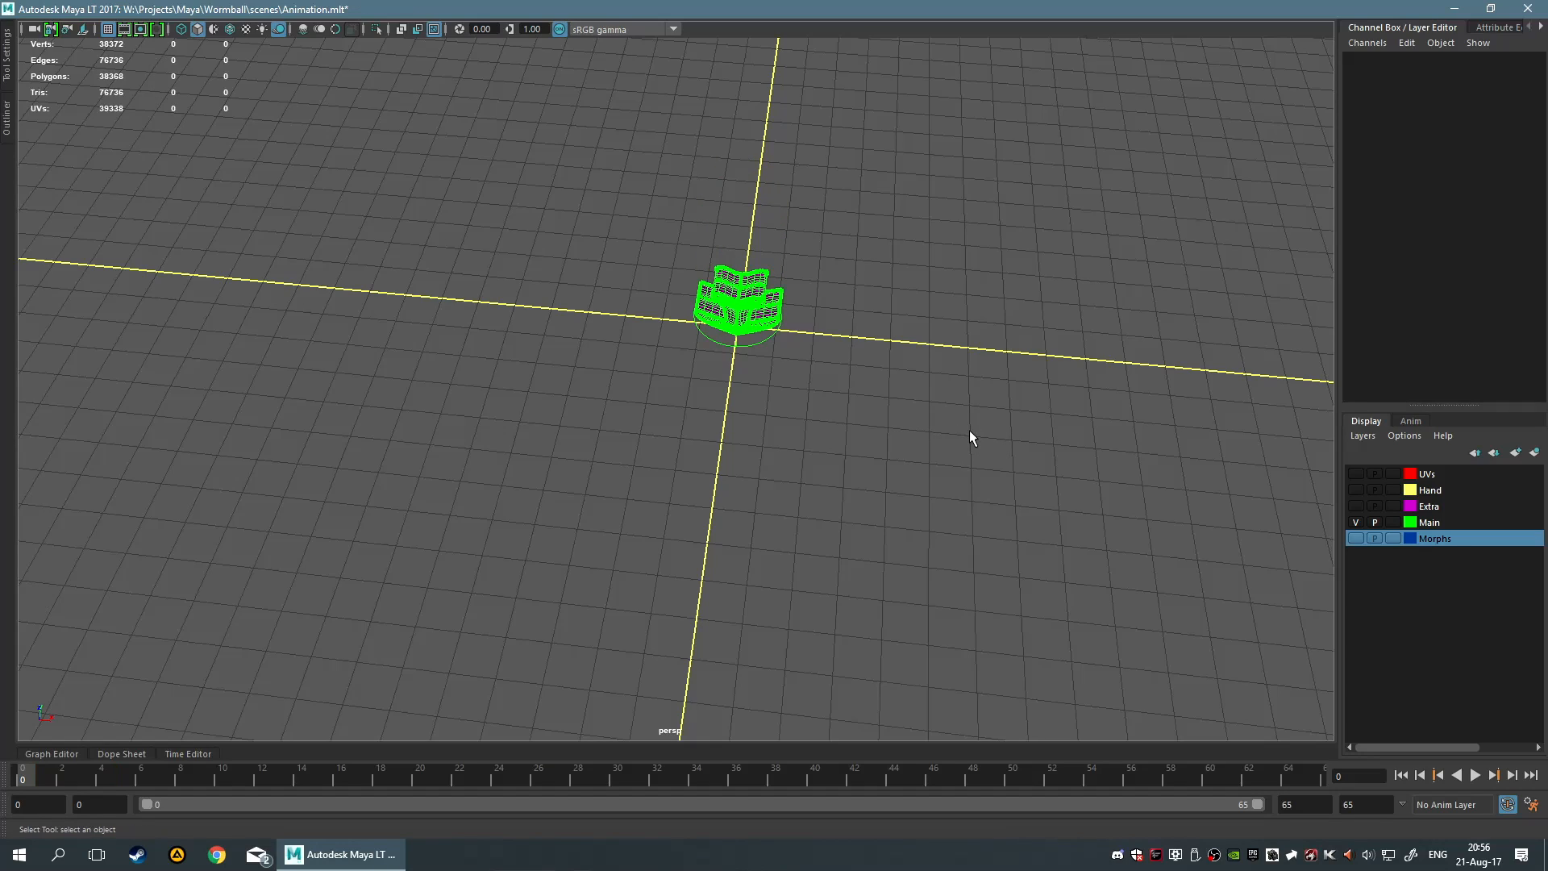
key("ctrl+z")
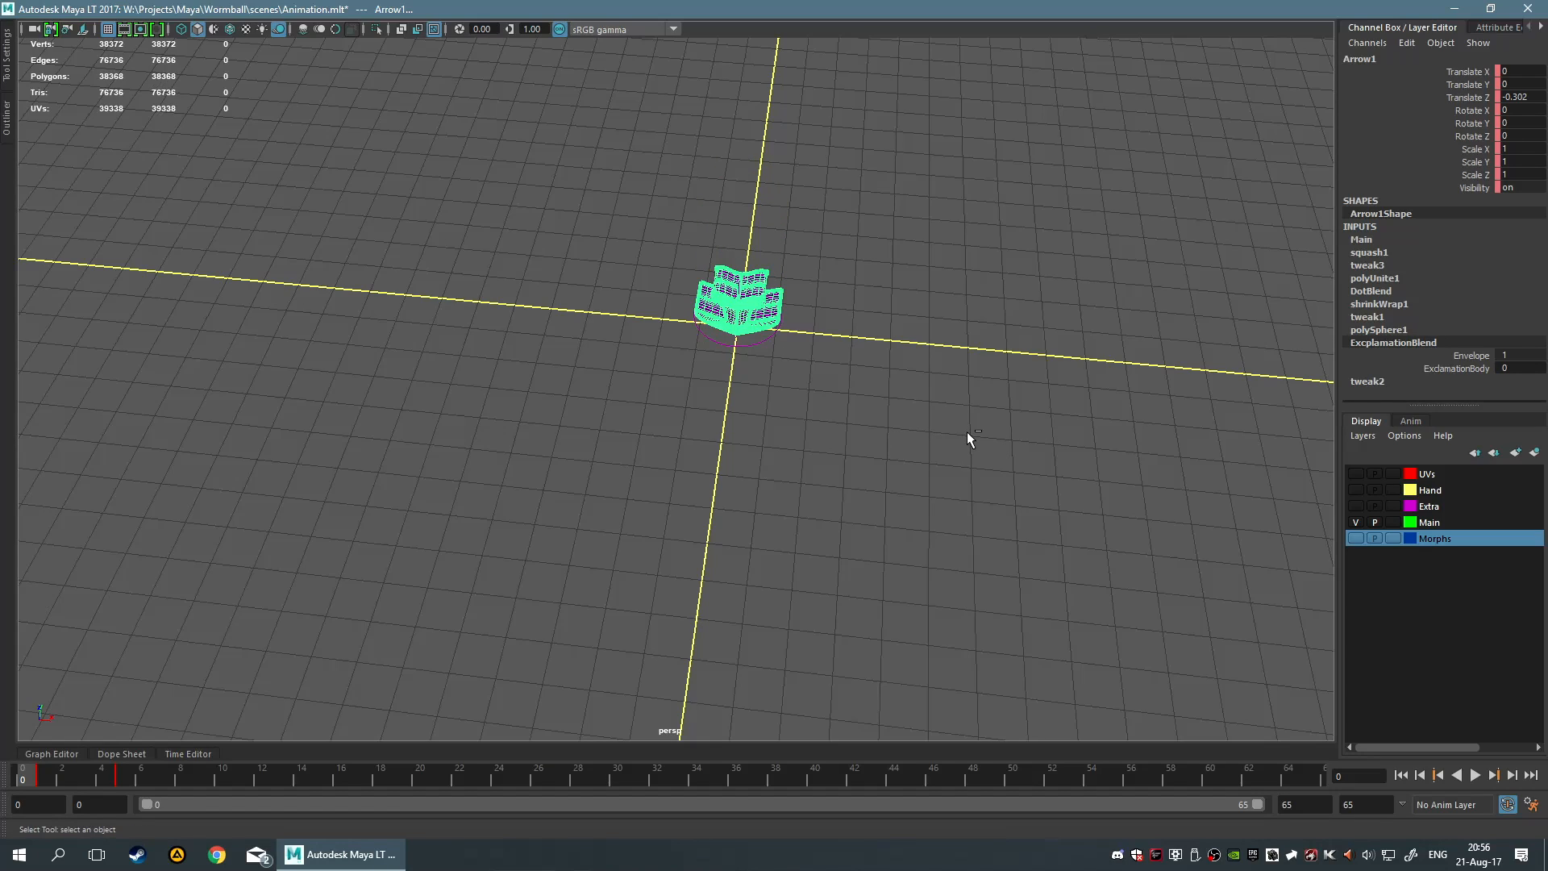
key("ctrl+z")
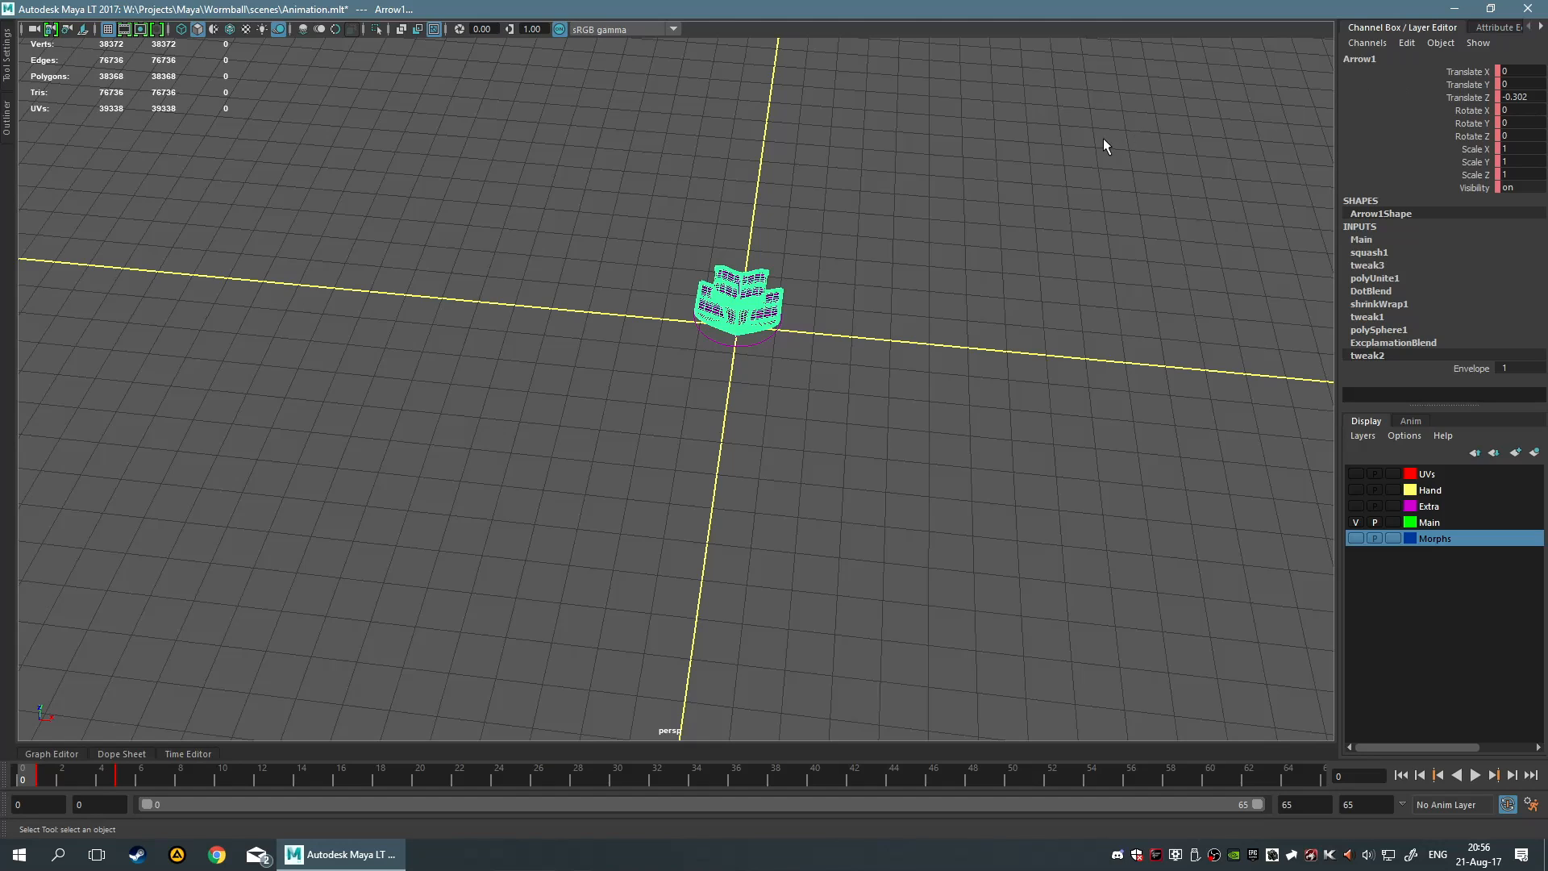
Play back the arrow's squash animation, return to frame 0 and clear the selection
key("alt+v")
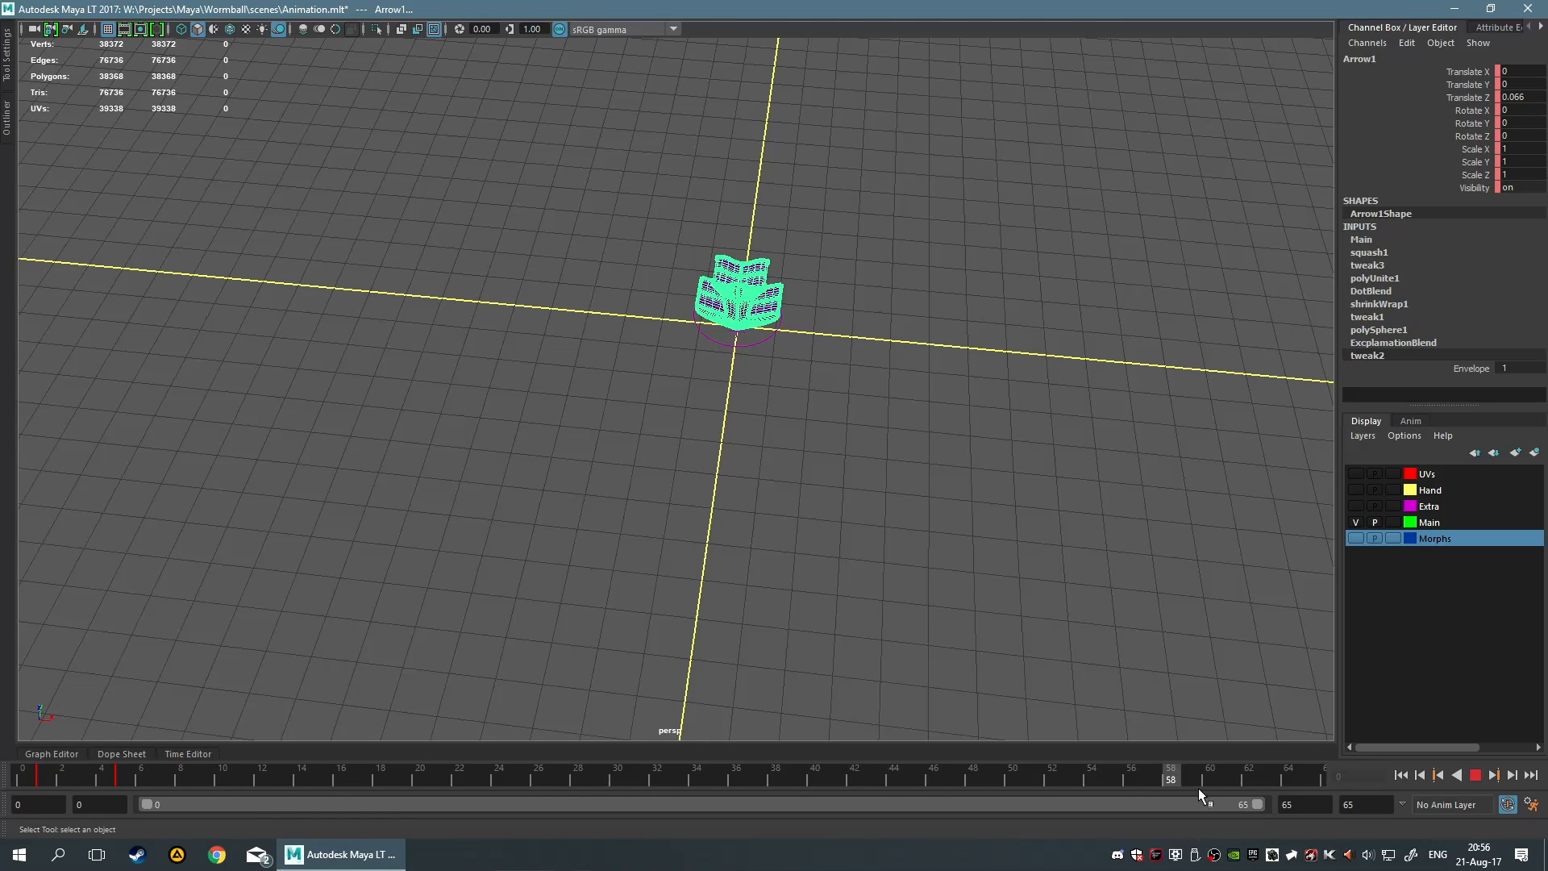
left_click(22, 776)
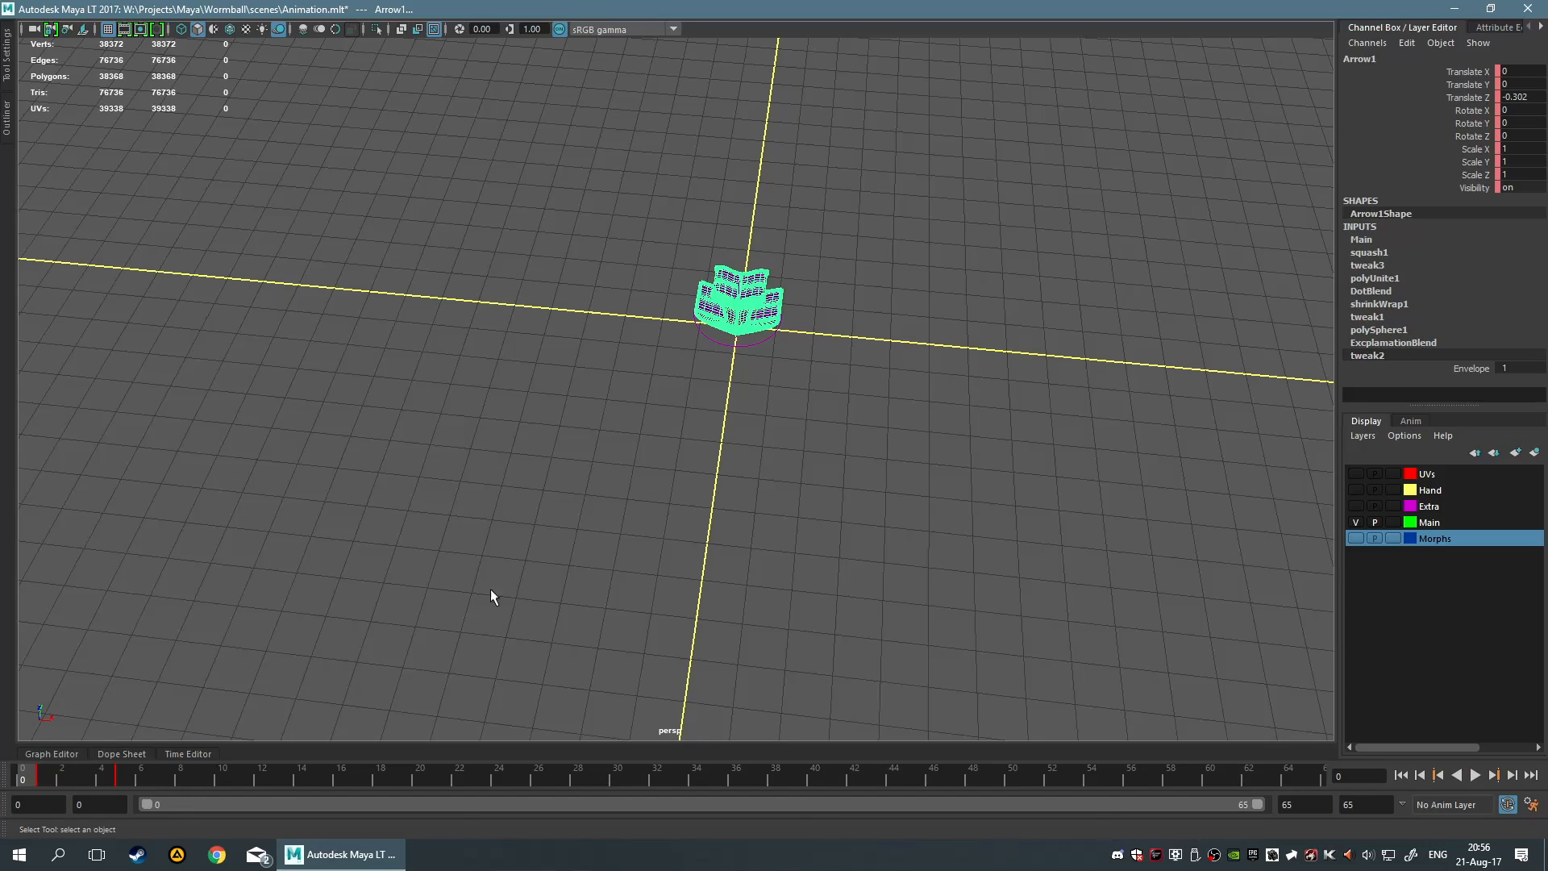
left_click(530, 567)
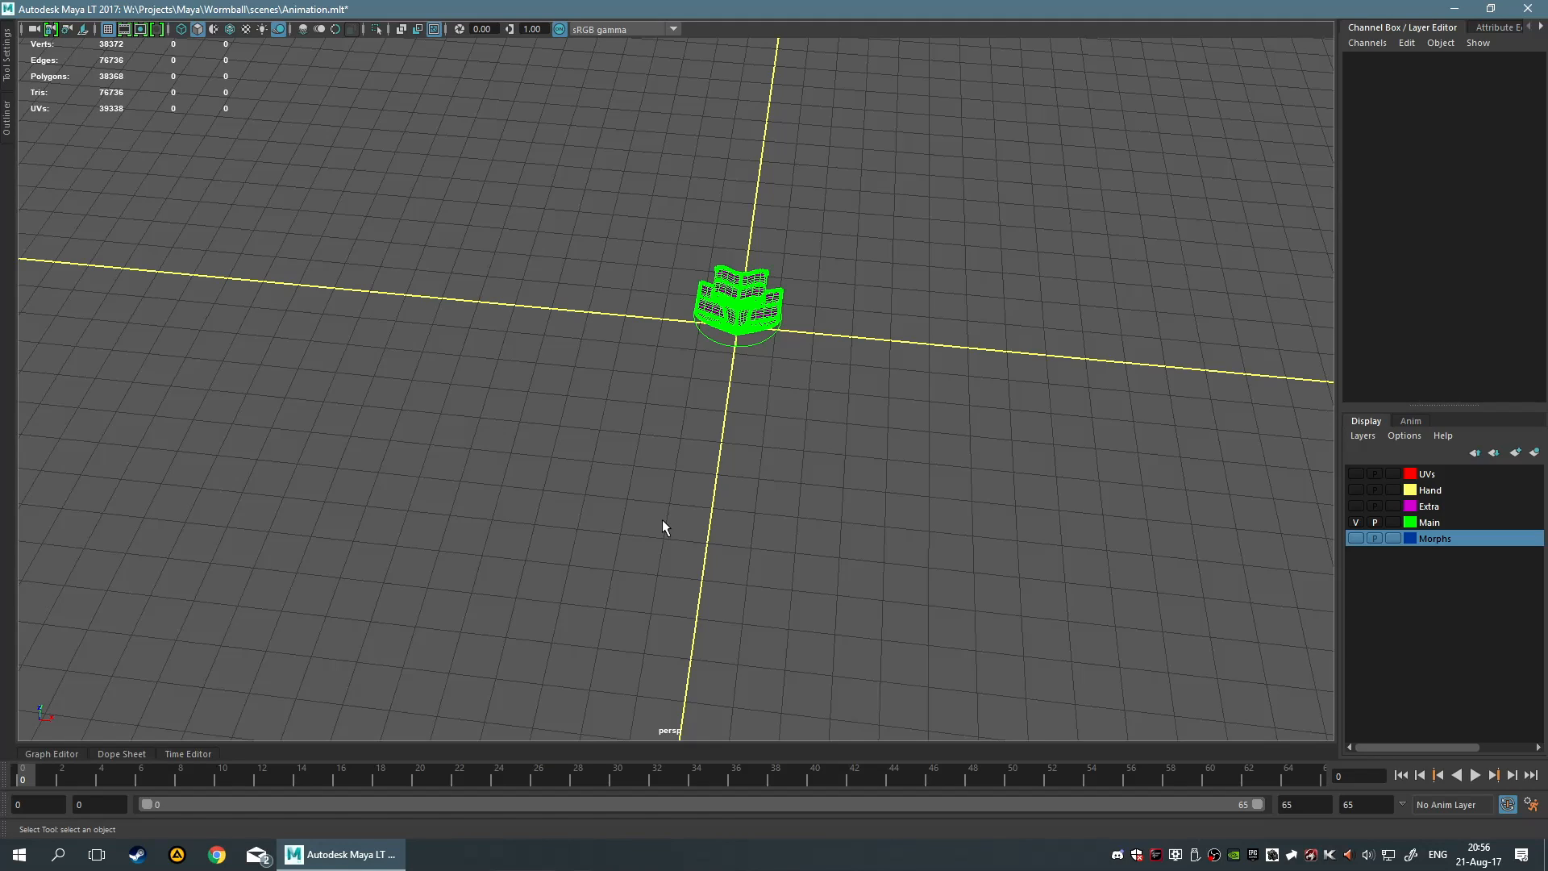
Hide the Main display layer, show the Hand layer and frame the whole arm rig from its side
left_click(1375, 522)
left_click(1355, 523)
left_click(1355, 490)
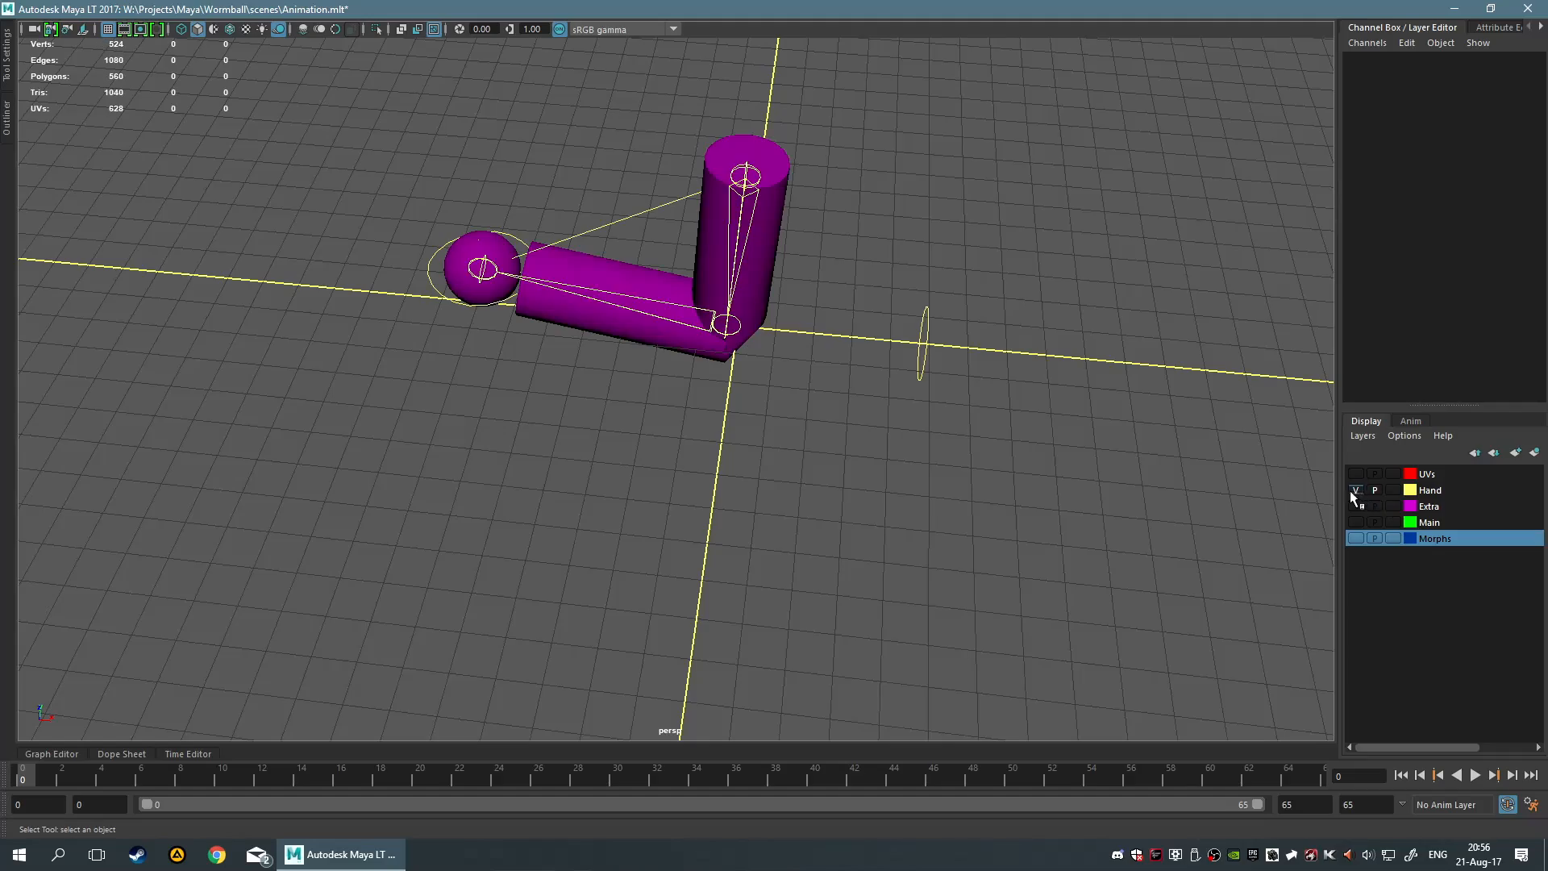
left_click(688, 305)
key("f")
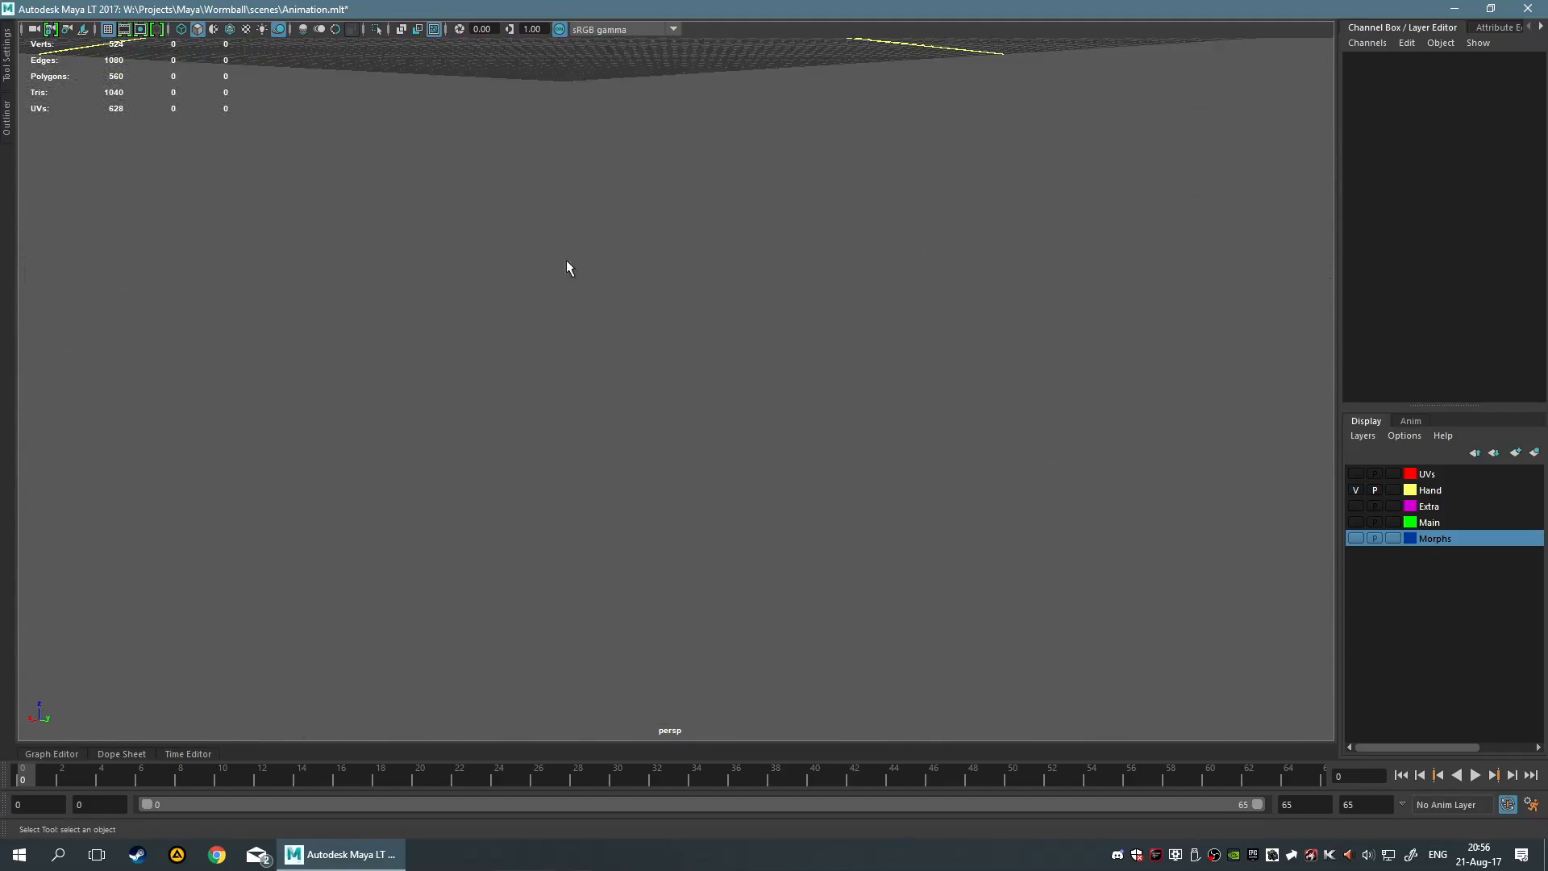
left_click_drag(994, 487, 892, 459, "alt")
scroll(838, 457, "down", 6)
left_click(868, 476)
scroll(663, 422, "up", 3)
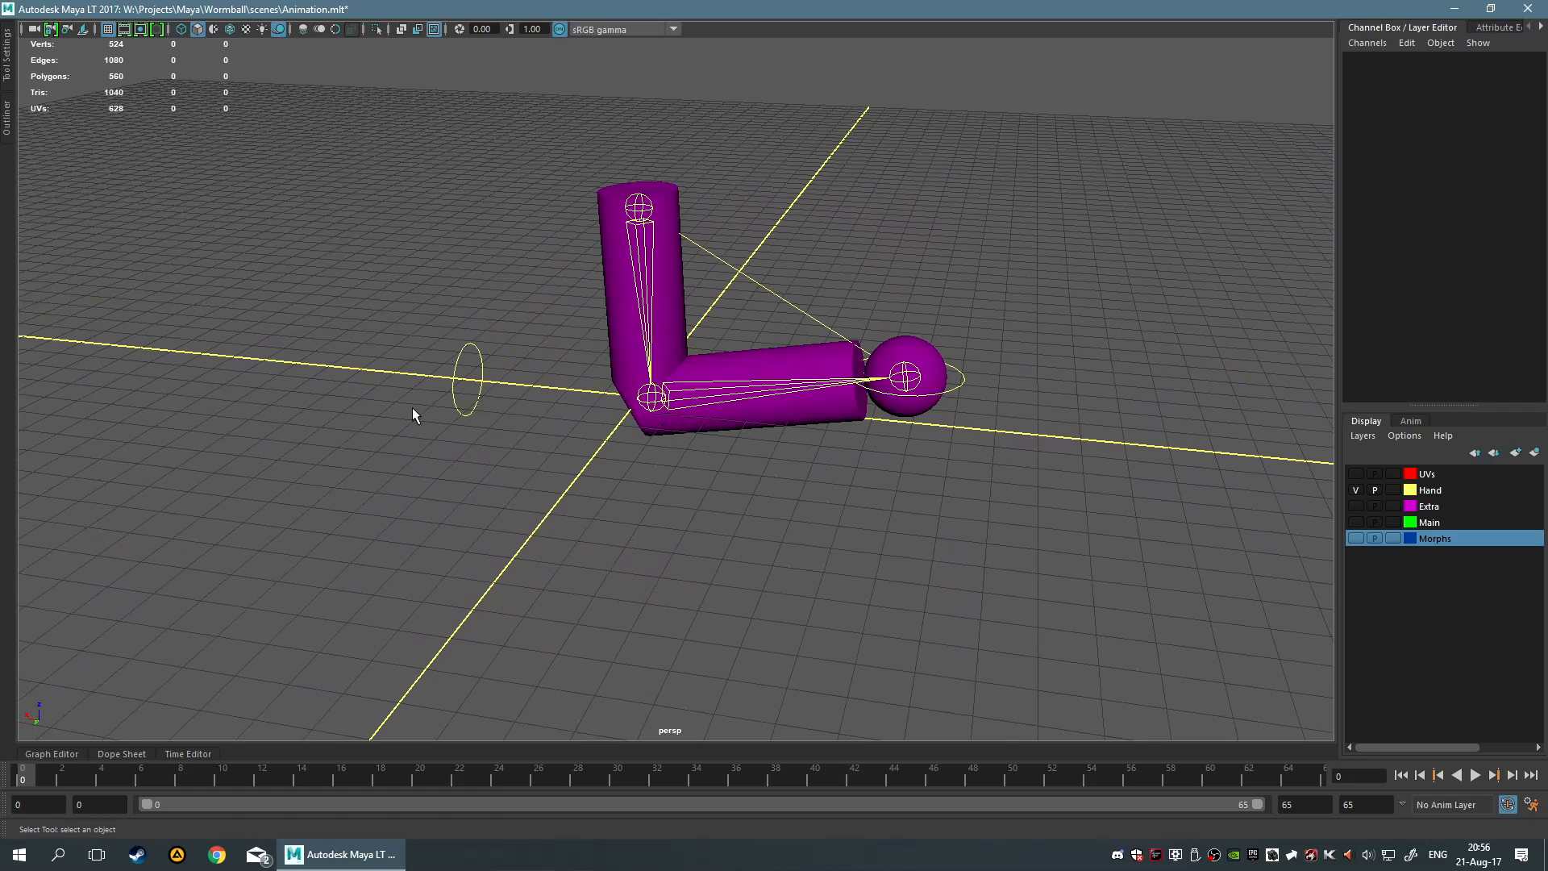
Open the Time Editor and enlarge it below the viewport, keeping the arm rig in view
left_click(208, 753)
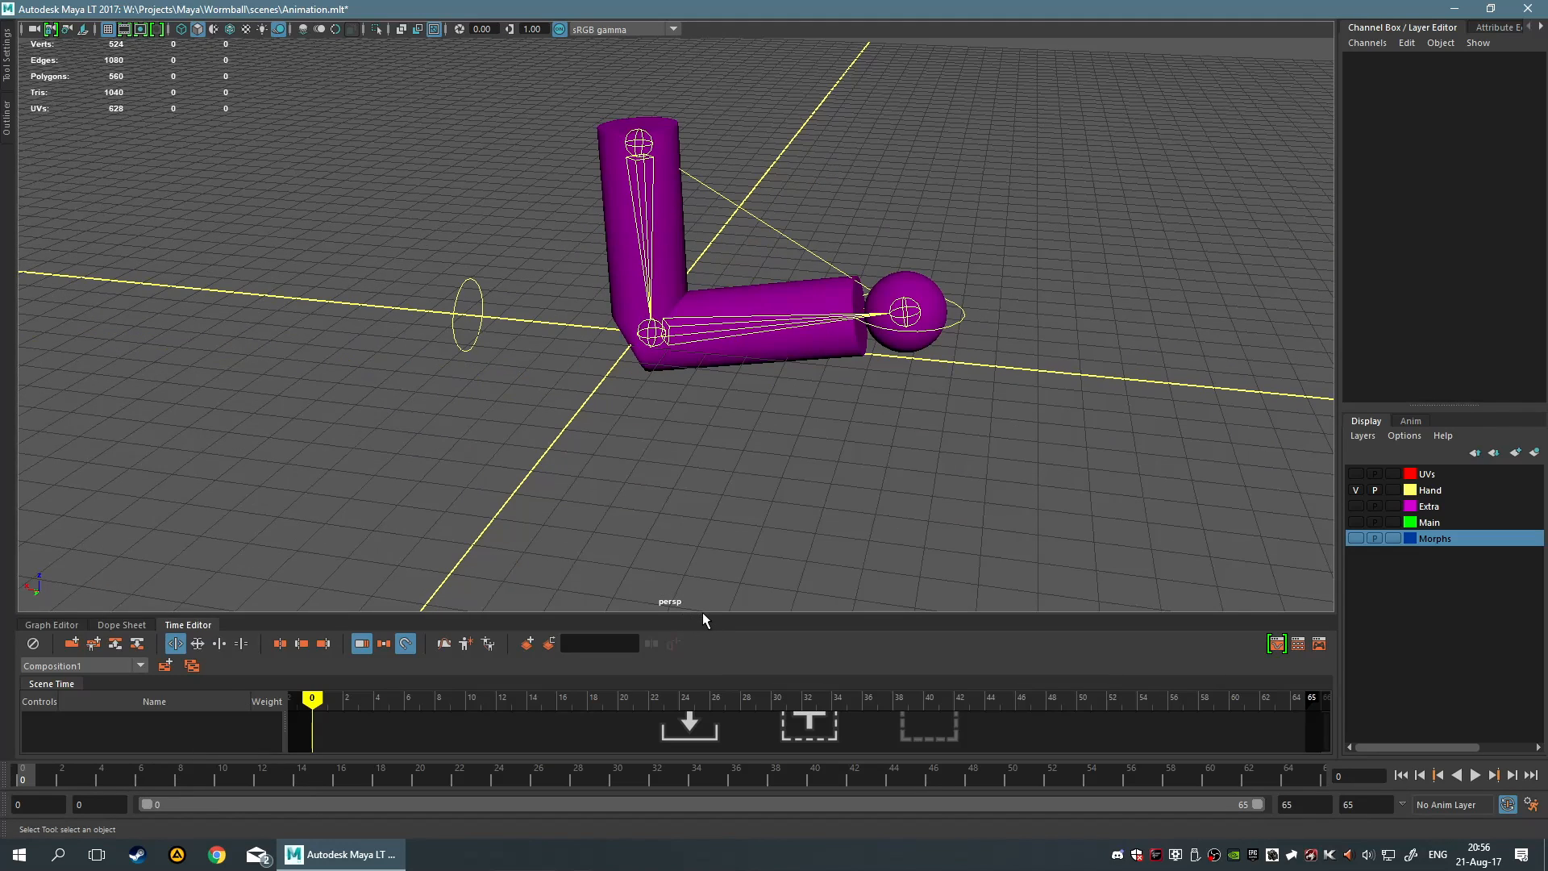
left_click_drag(703, 616, 361, 355)
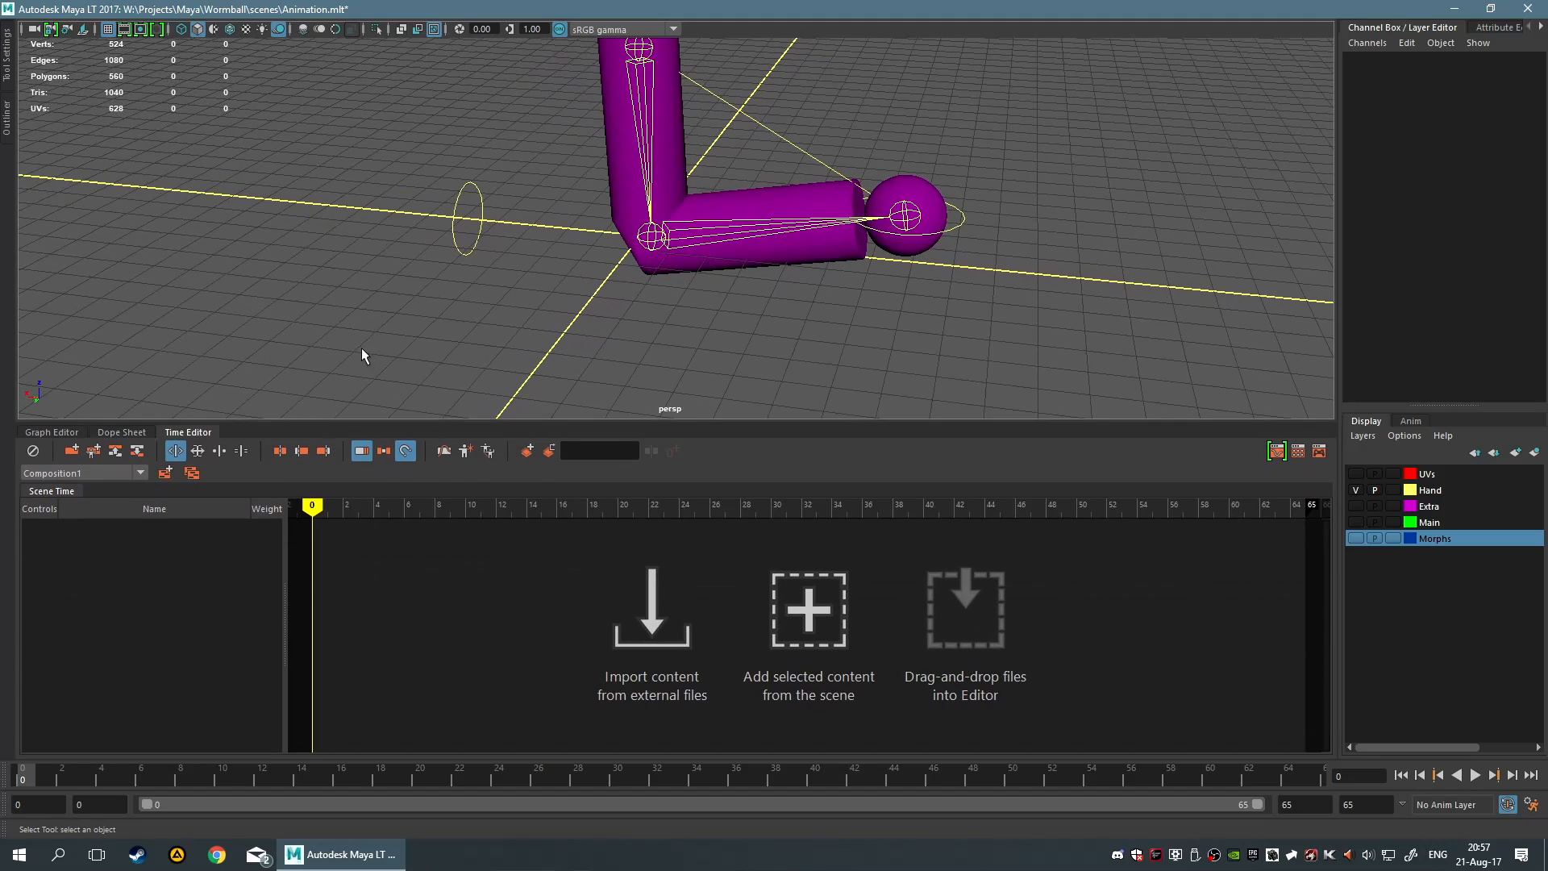
left_click(650, 194)
left_click(761, 366)
scroll(807, 330, "down", 3)
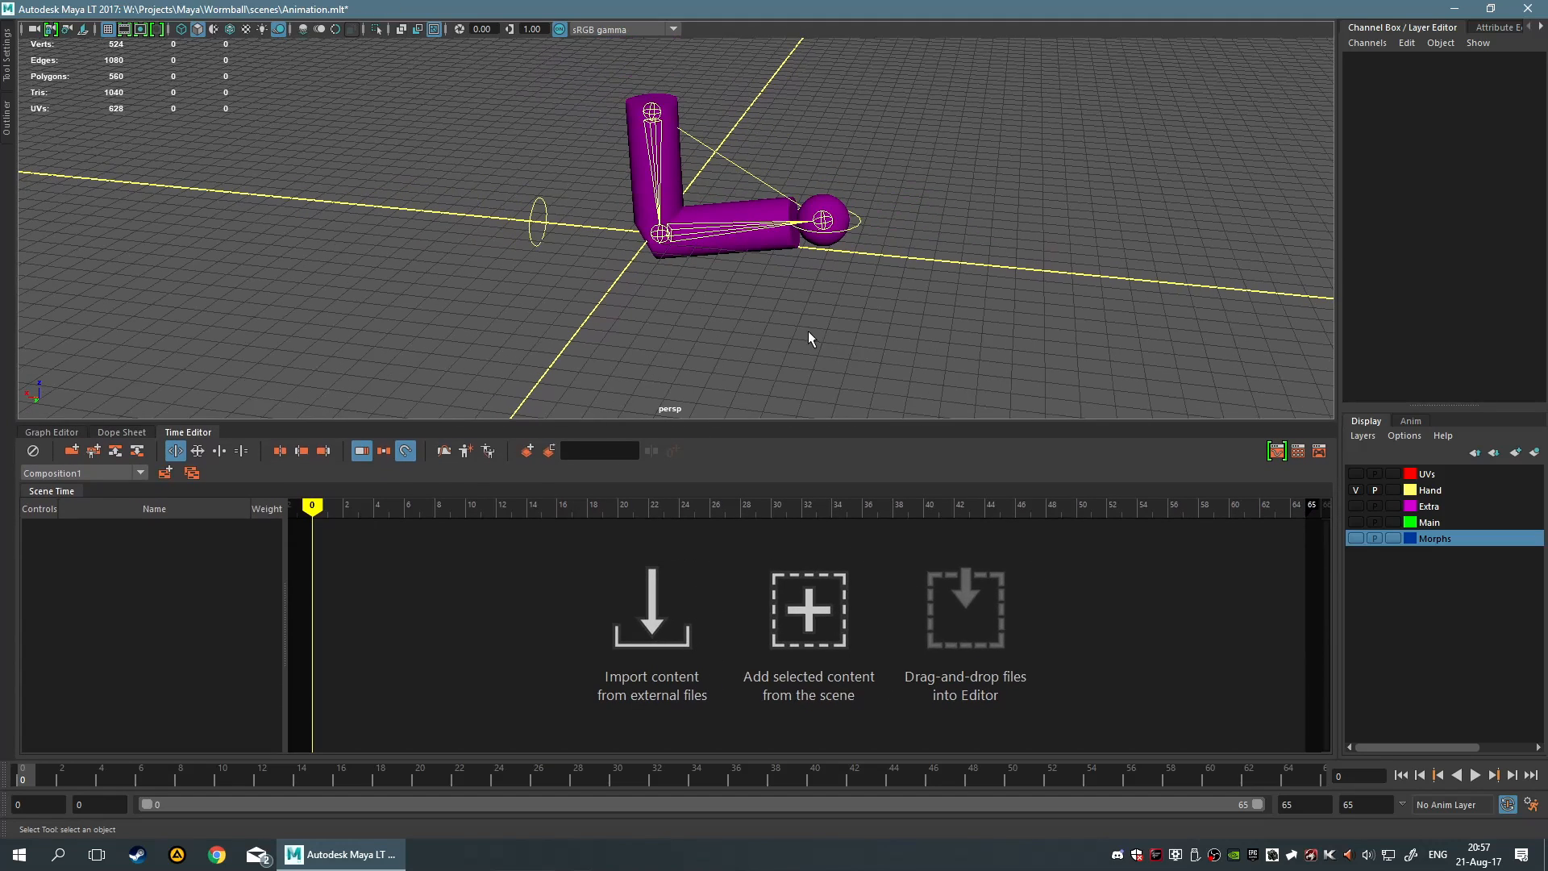
left_click(766, 226)
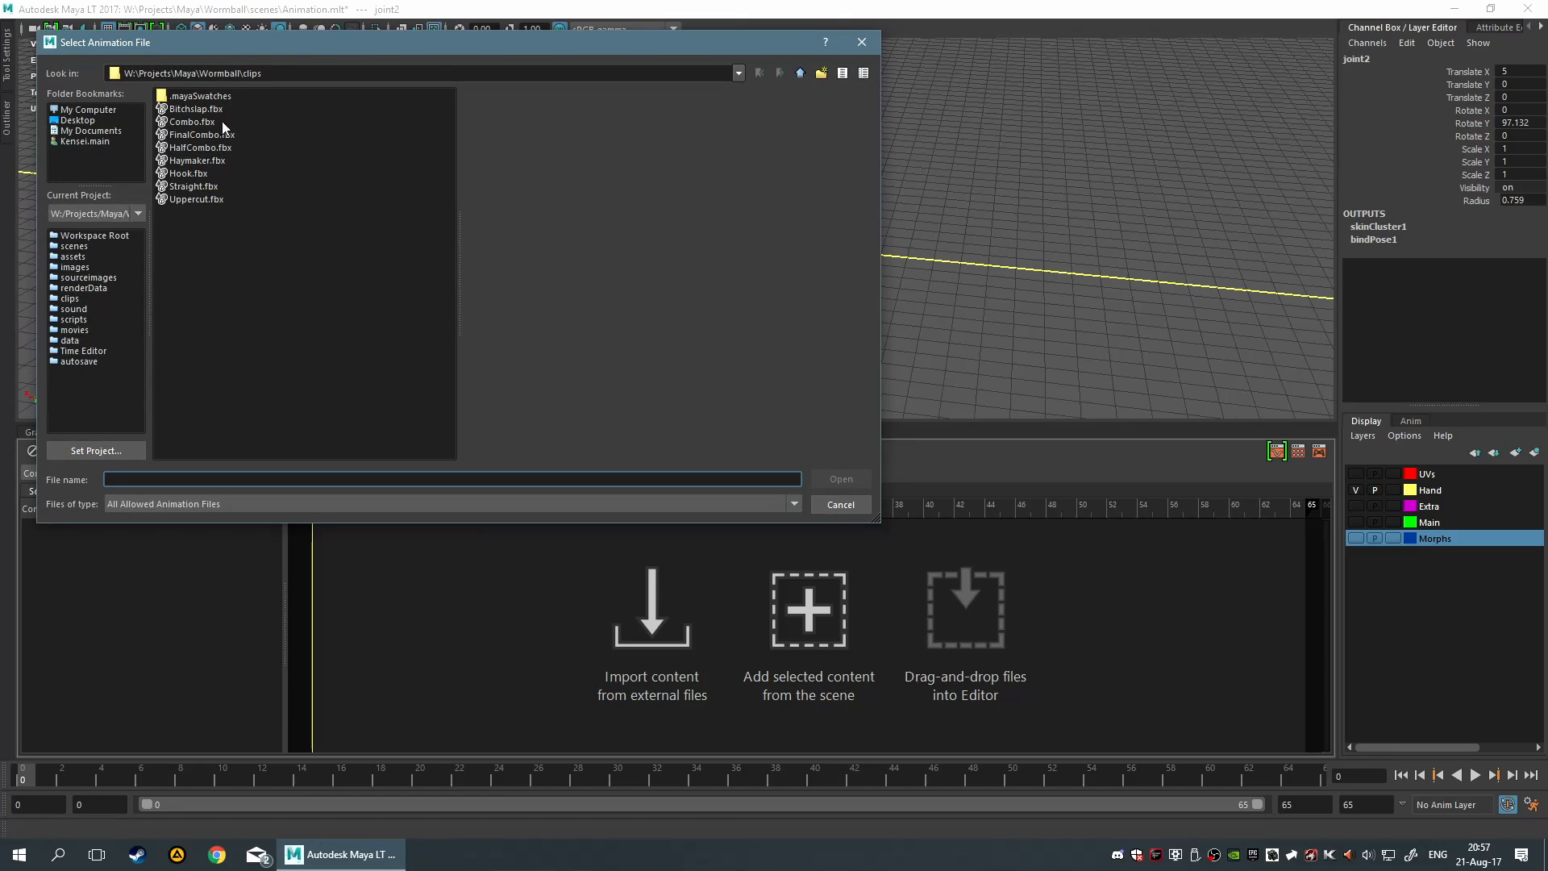
left_click(857, 44)
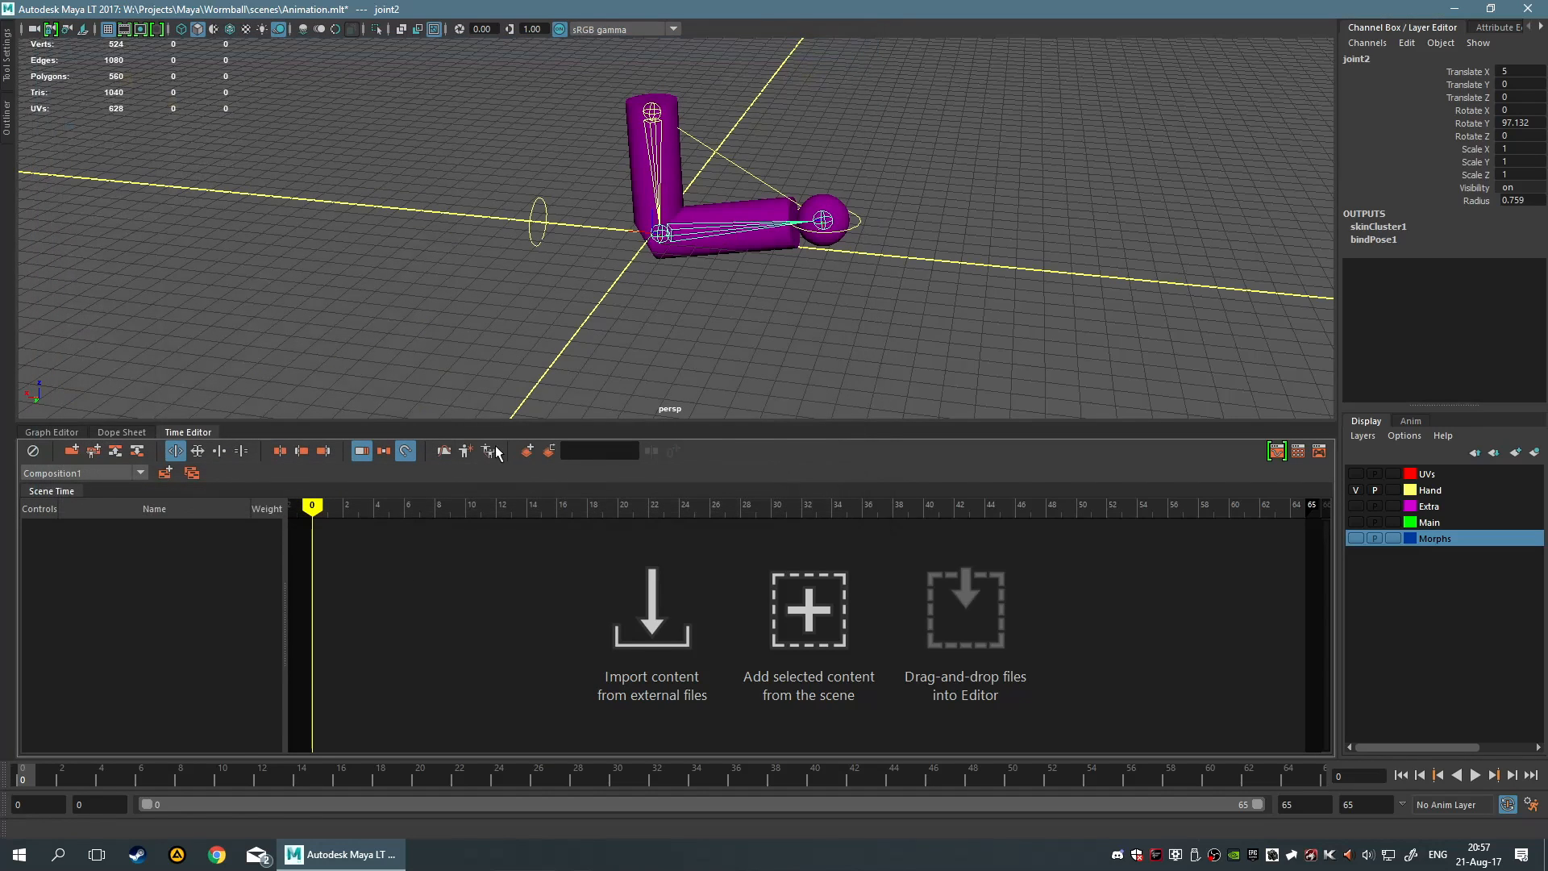
left_click_drag(46, 772, 2, 697)
Import the FinalCombo.fbx animation clip into the Time Editor and play it back on the arm rig
left_click(654, 621)
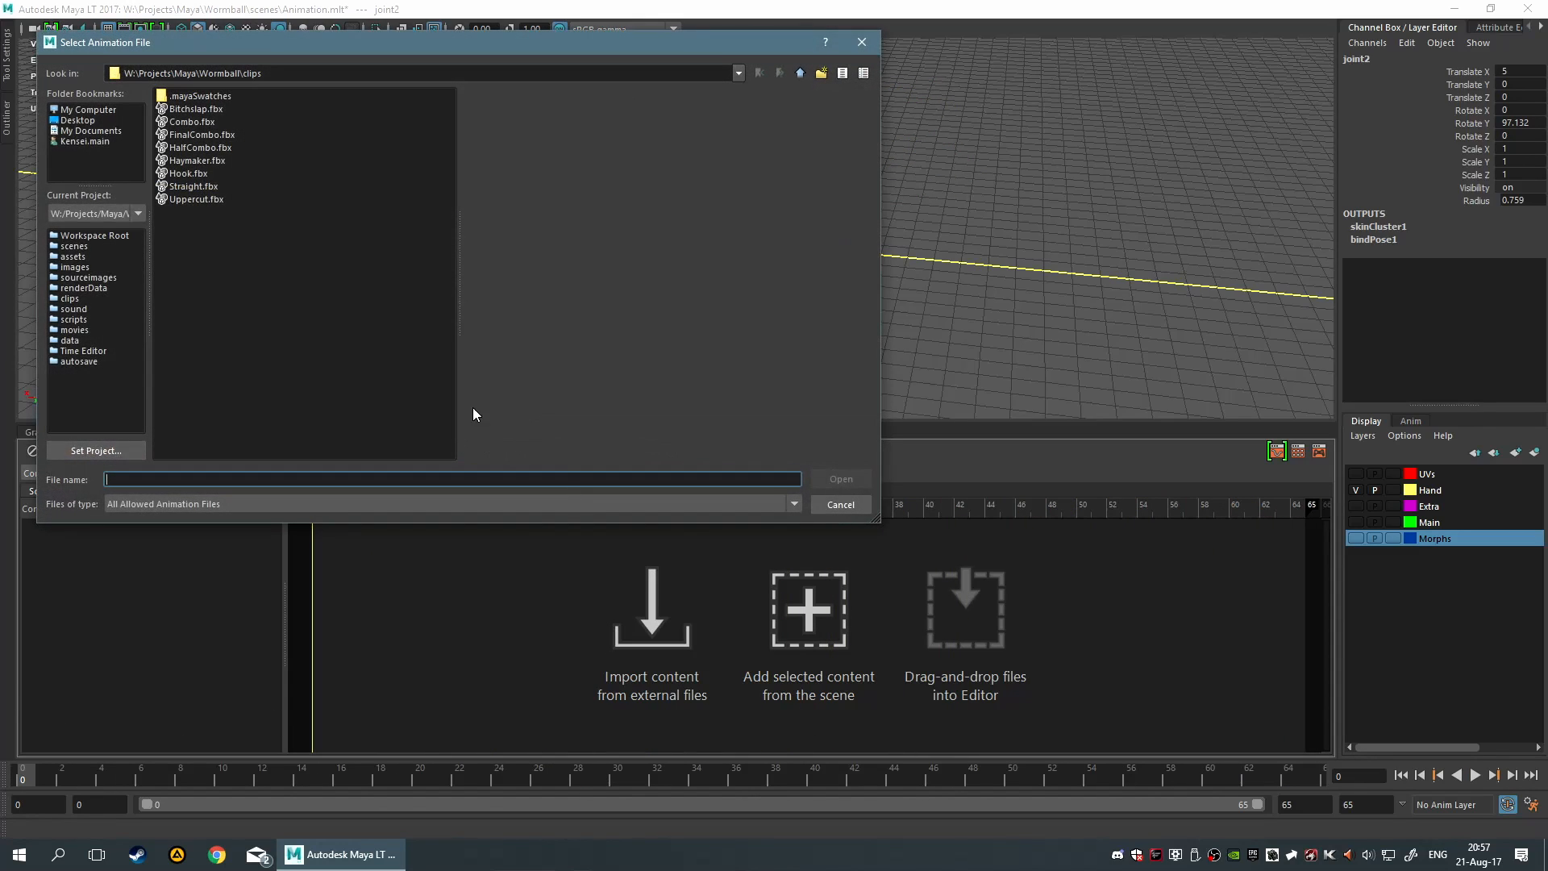
double_click(202, 135)
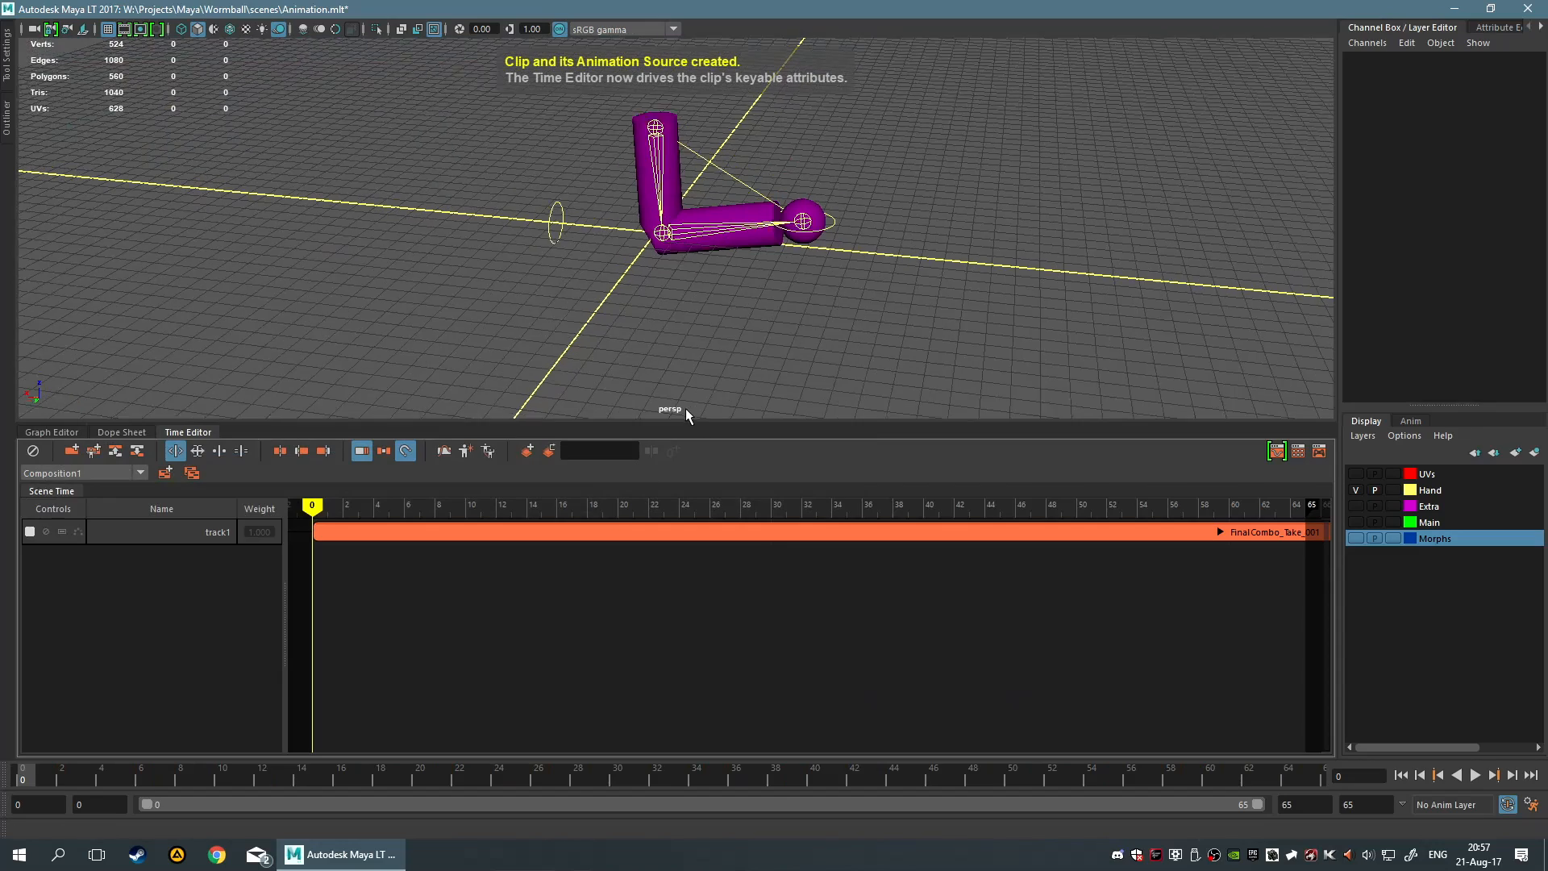
left_click(1474, 774)
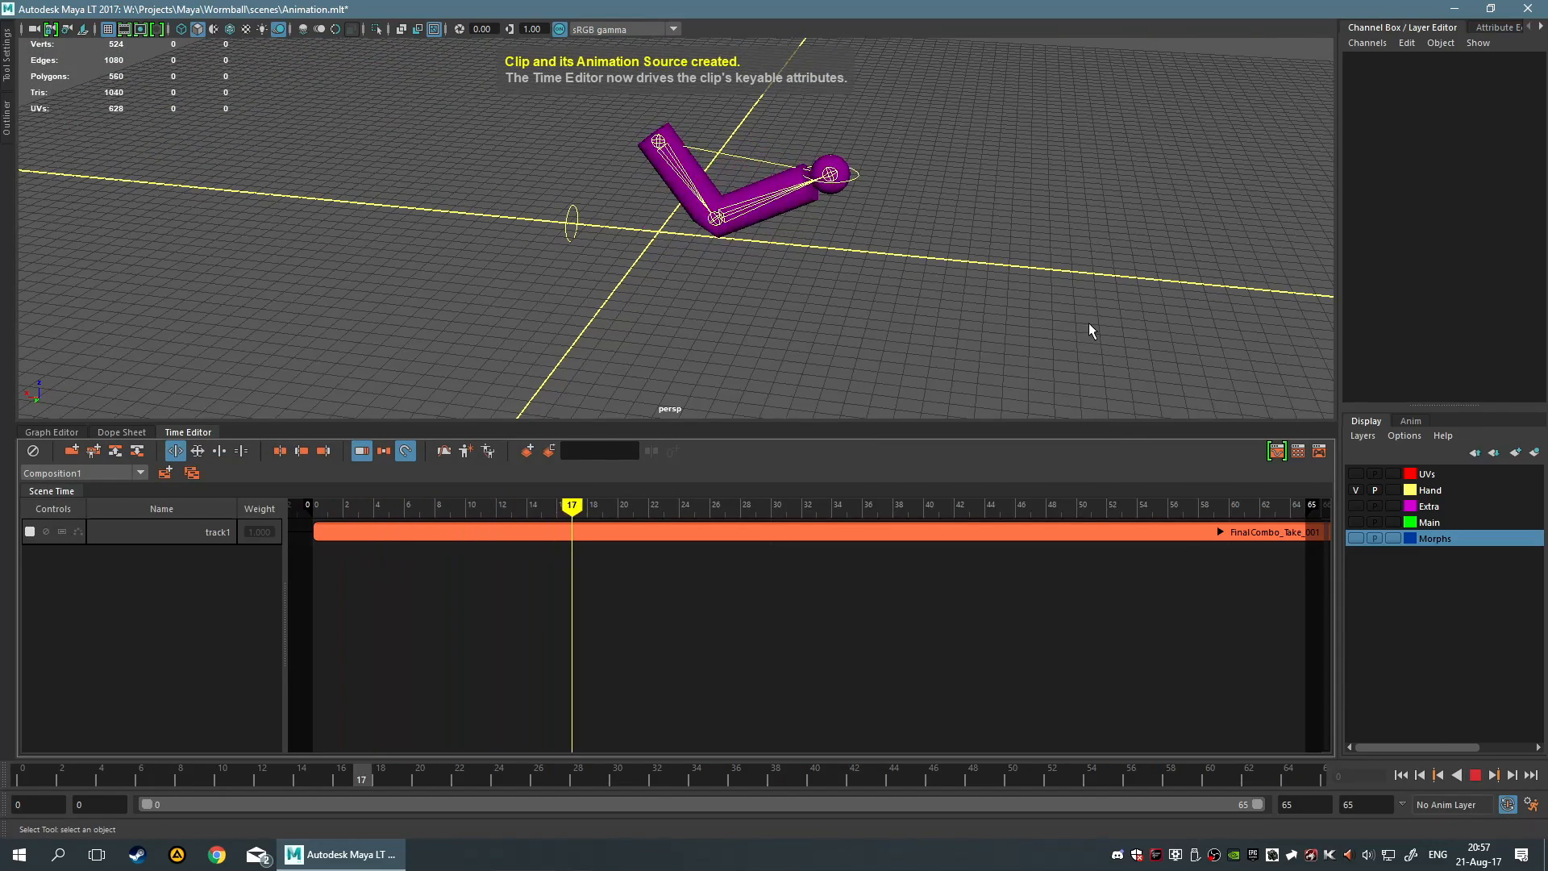
scroll(1000, 295, "down", 6)
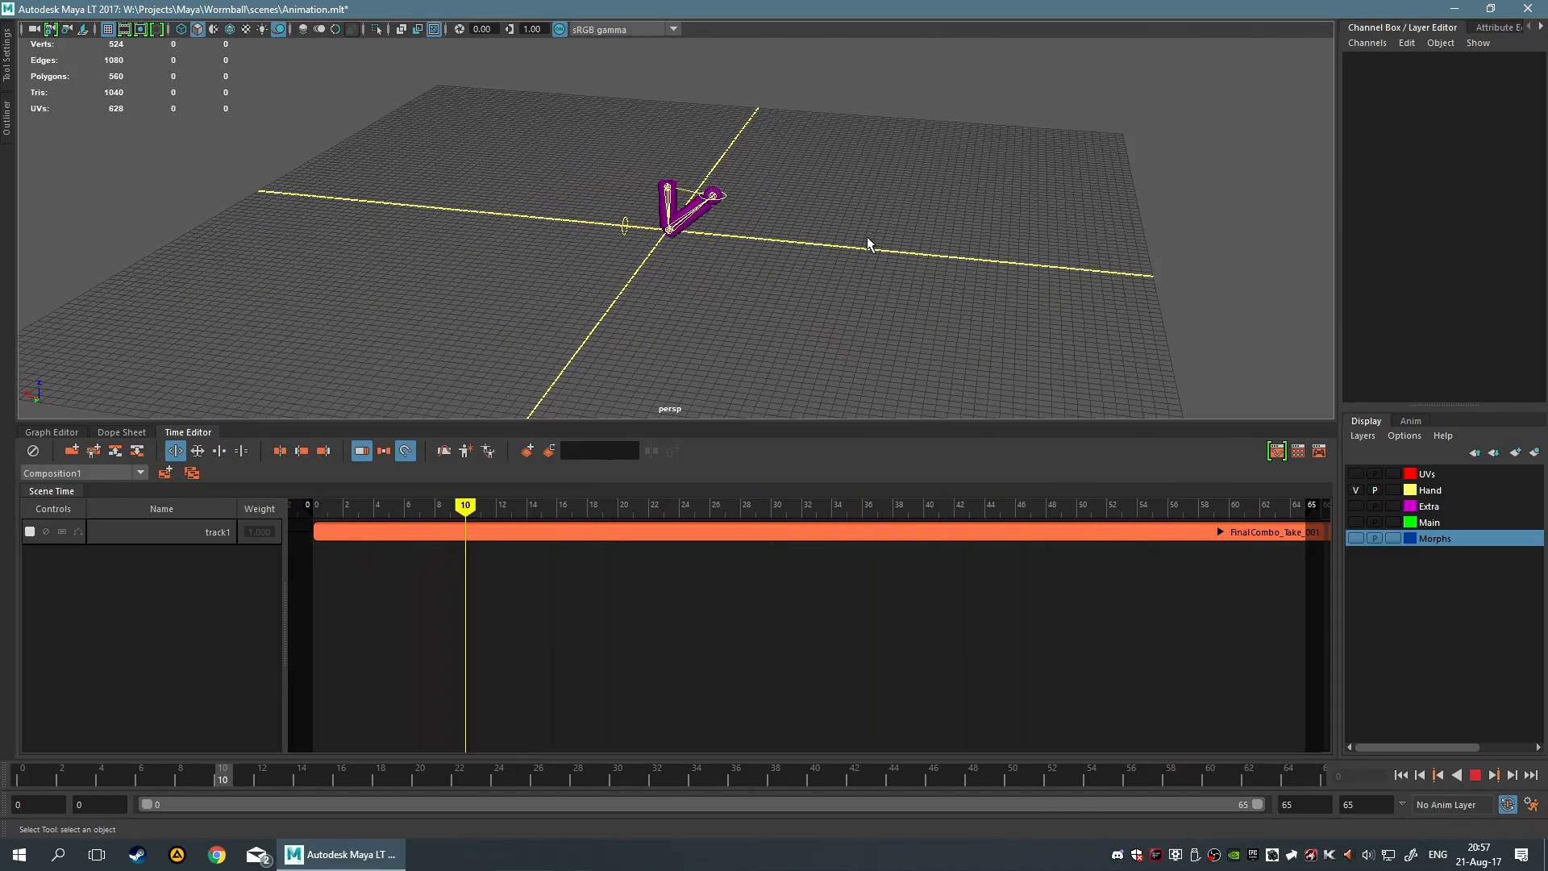
Undo the FinalCombo clip import and dismiss the error dialogs without sending a report
middle_click_drag(869, 242, 842, 262, "alt")
scroll(841, 261, "up", 2)
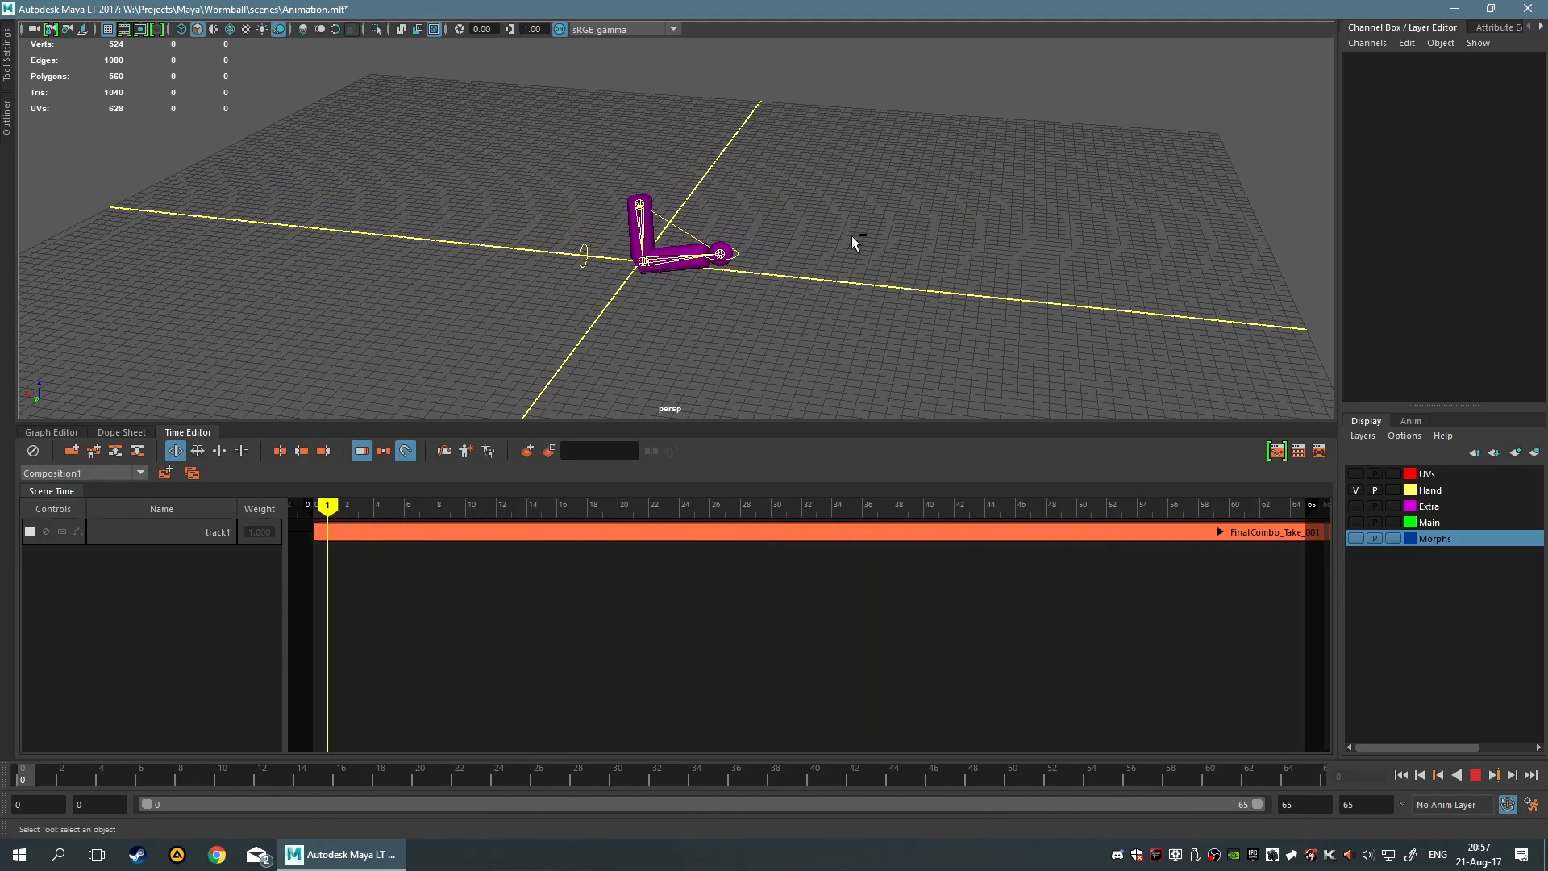
key("ctrl+z")
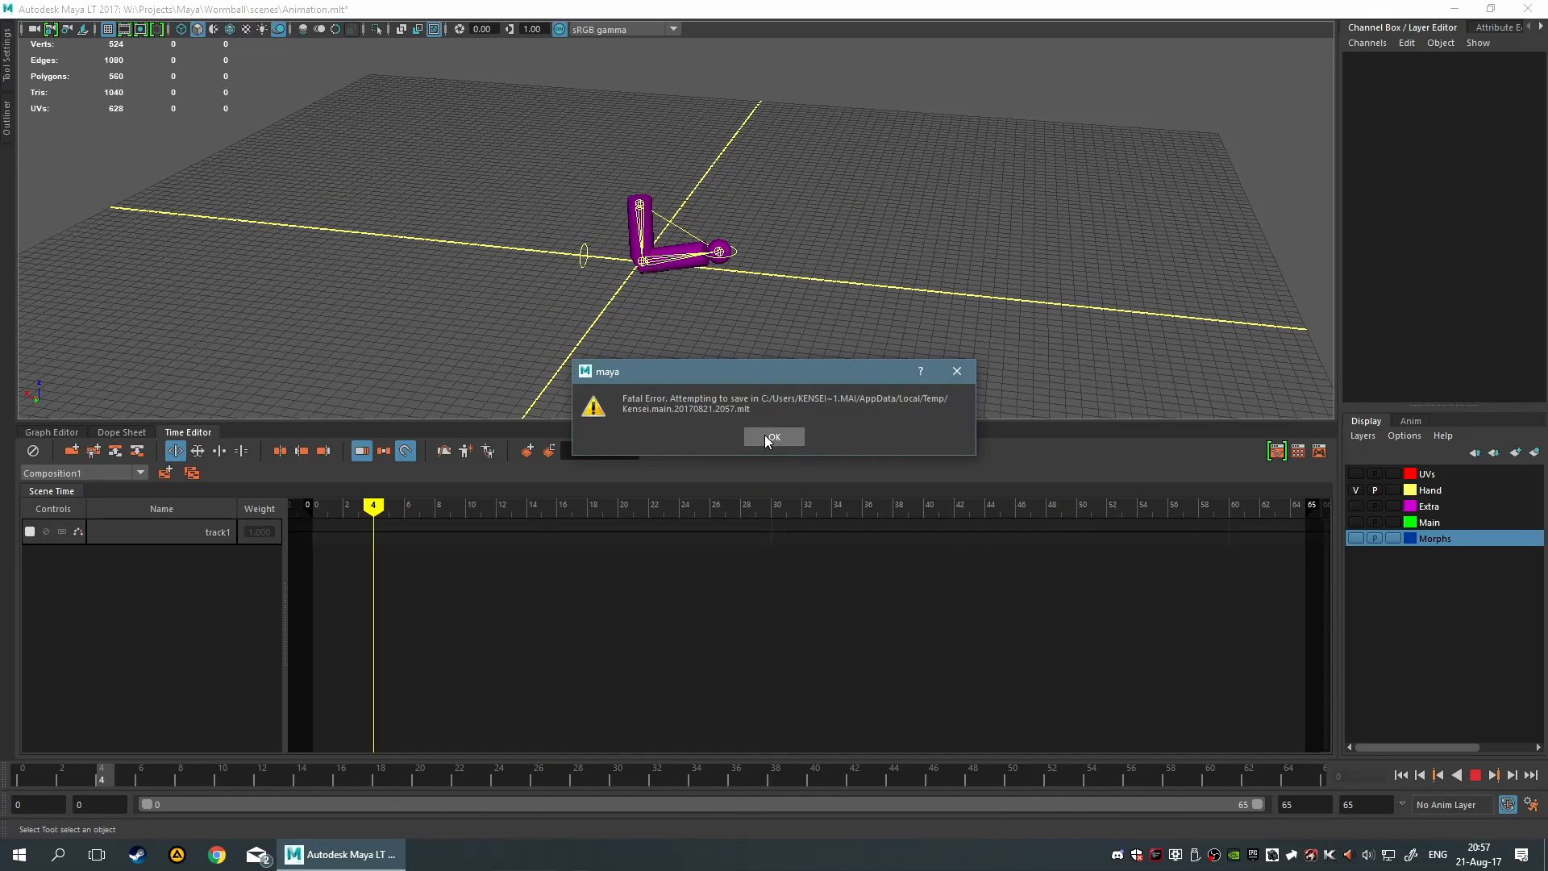
left_click(770, 436)
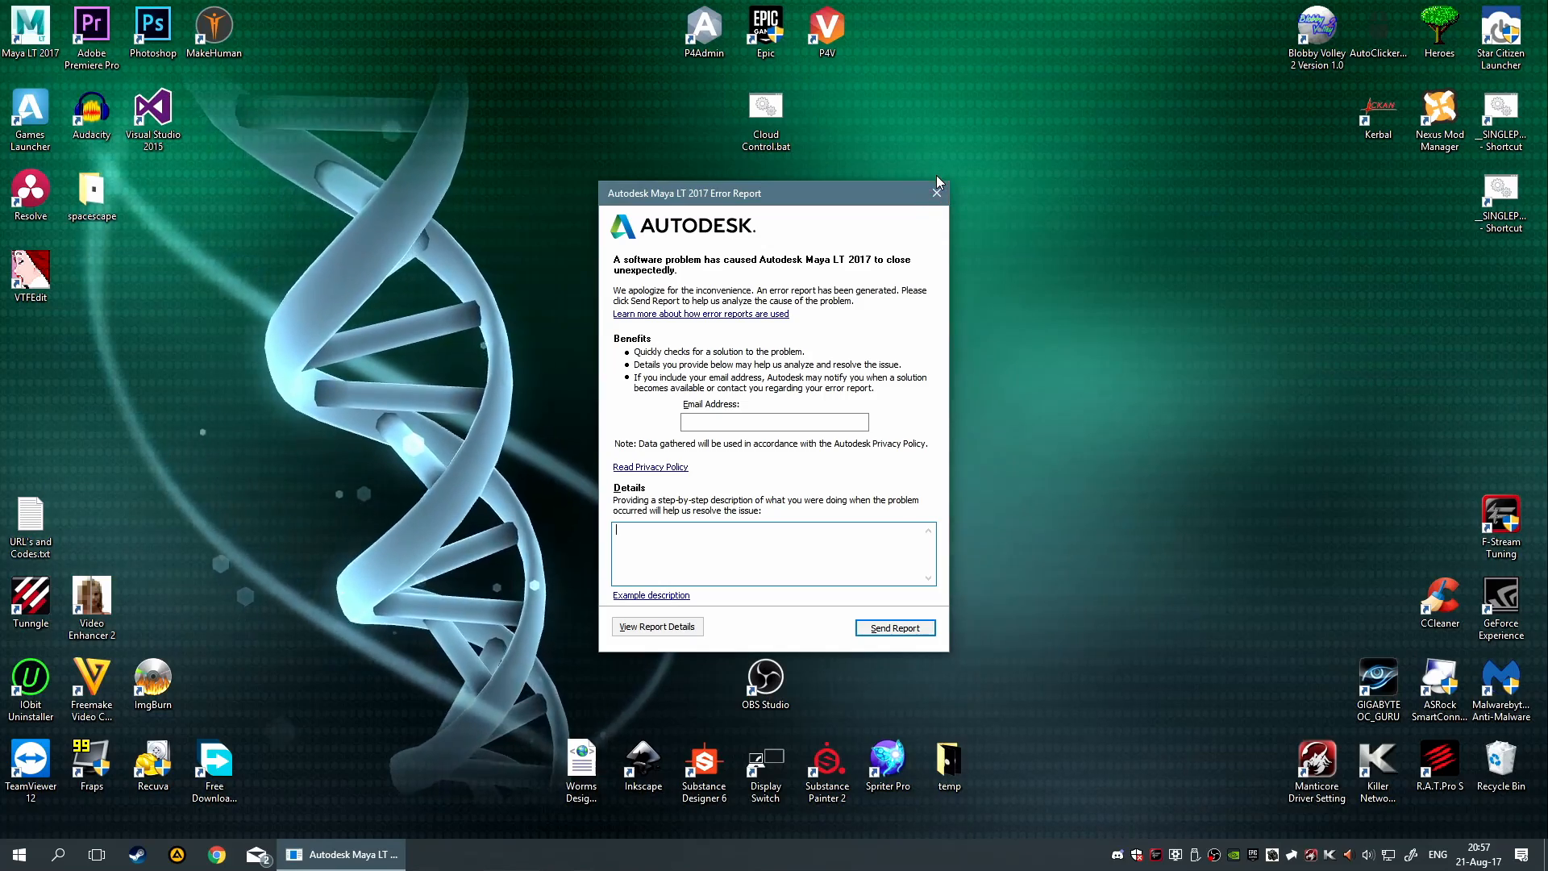
left_click(937, 194)
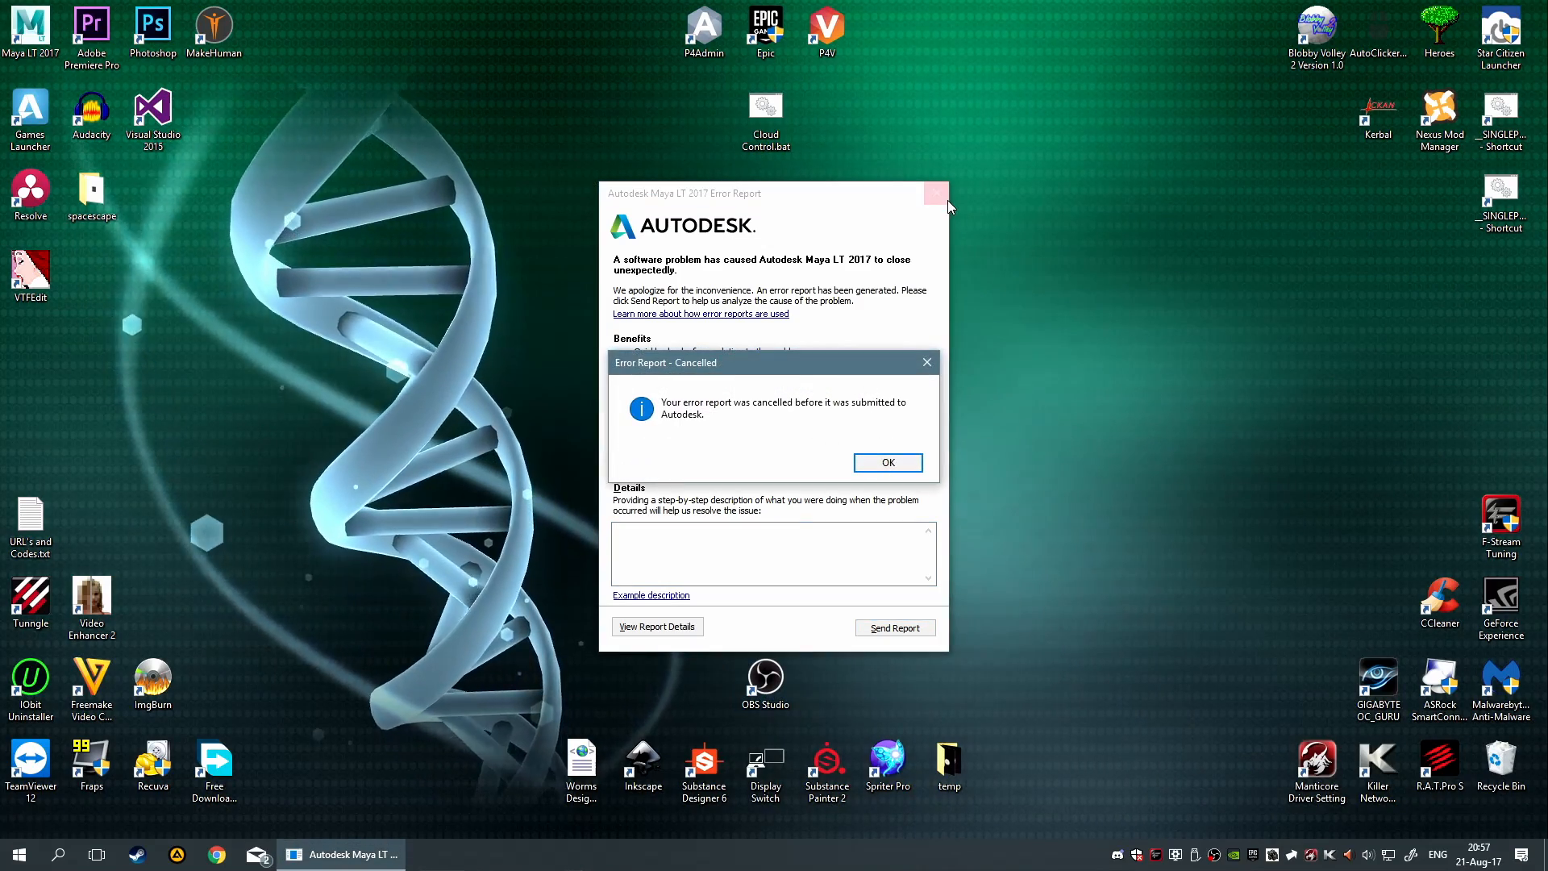
left_click(889, 463)
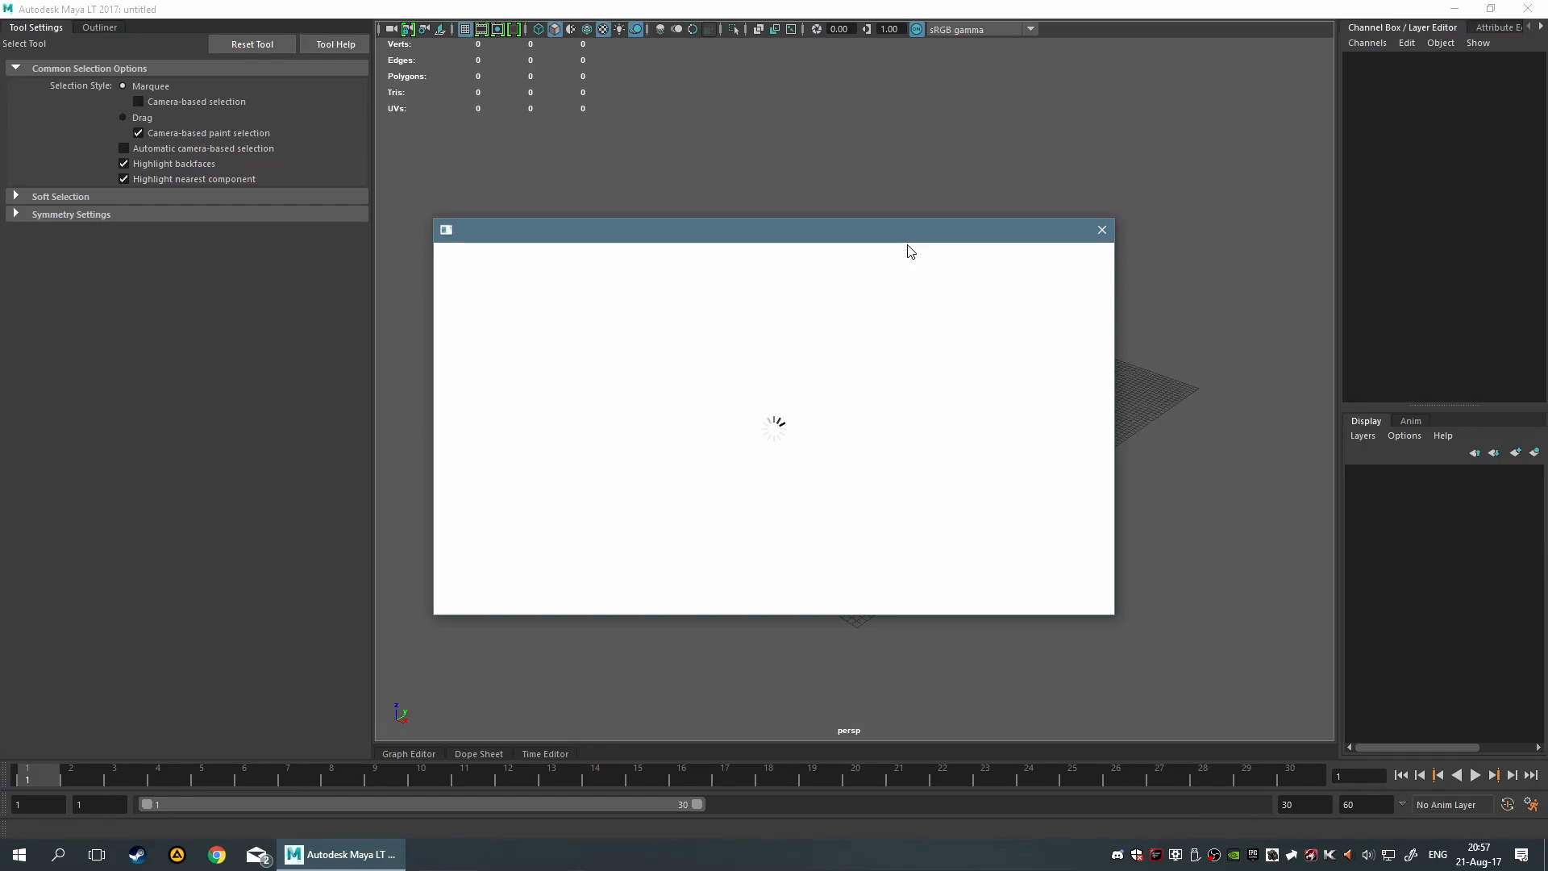
Close the startup window, open the Animation.mlt scene and collapse the Tool Settings
left_click(1101, 230)
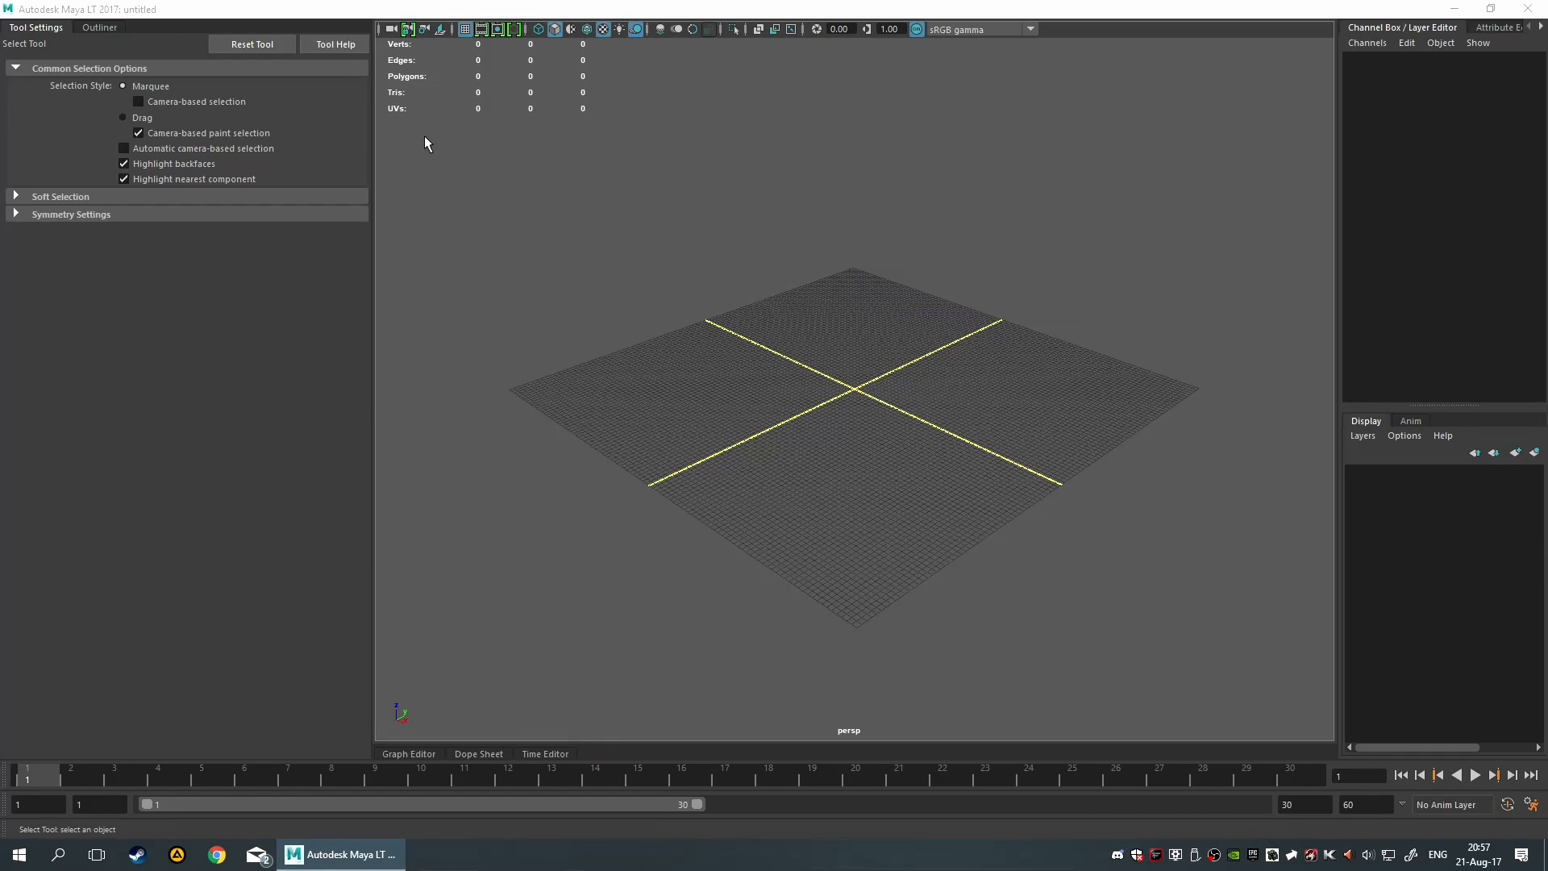
key("space")
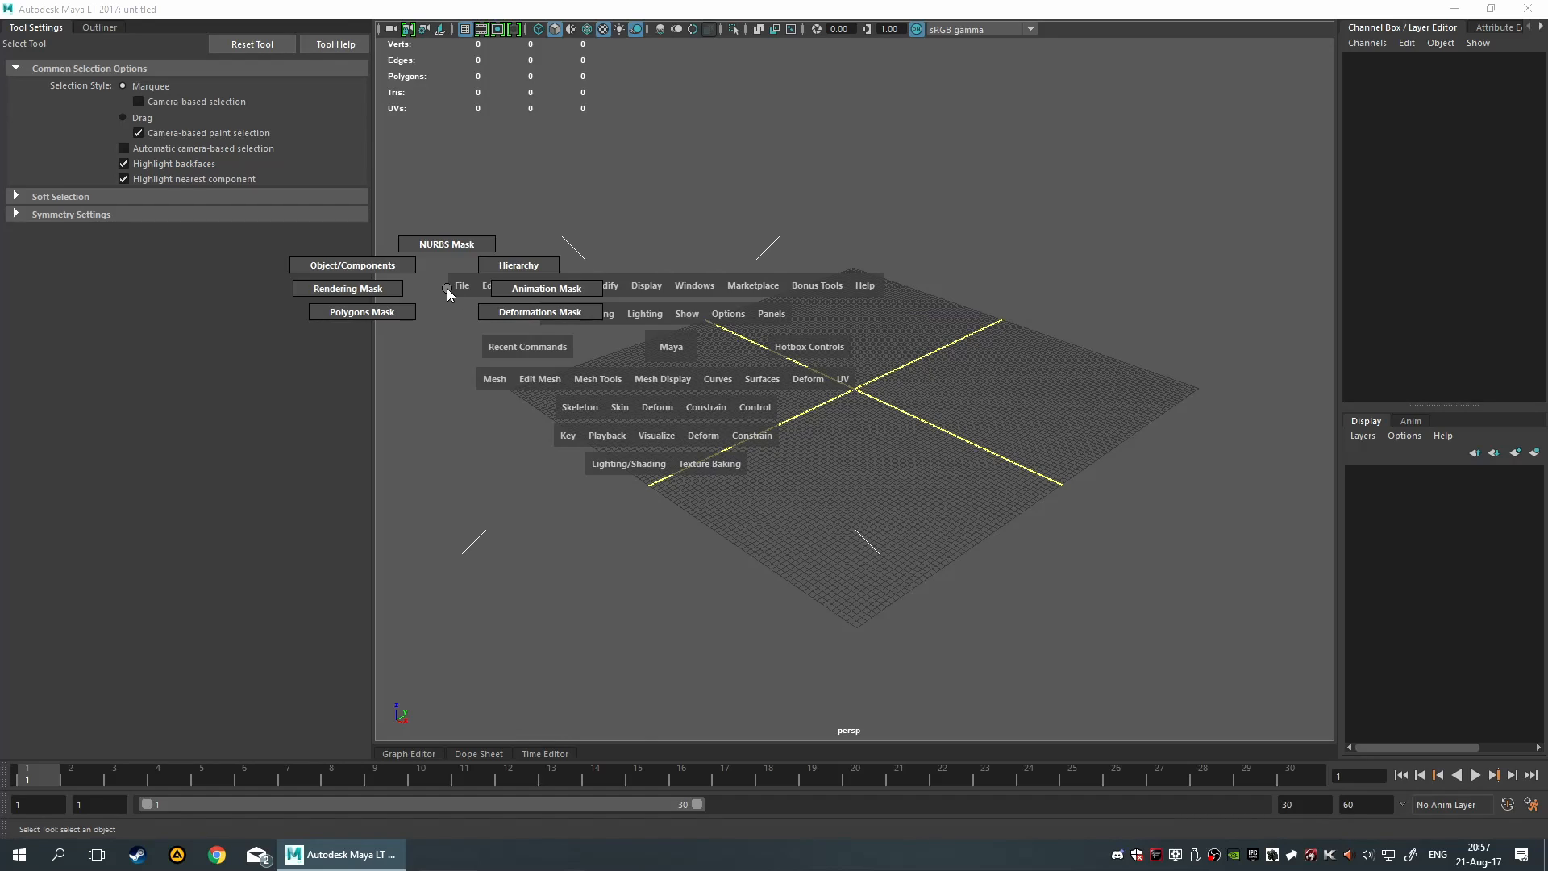
left_click(464, 286)
left_click(508, 335)
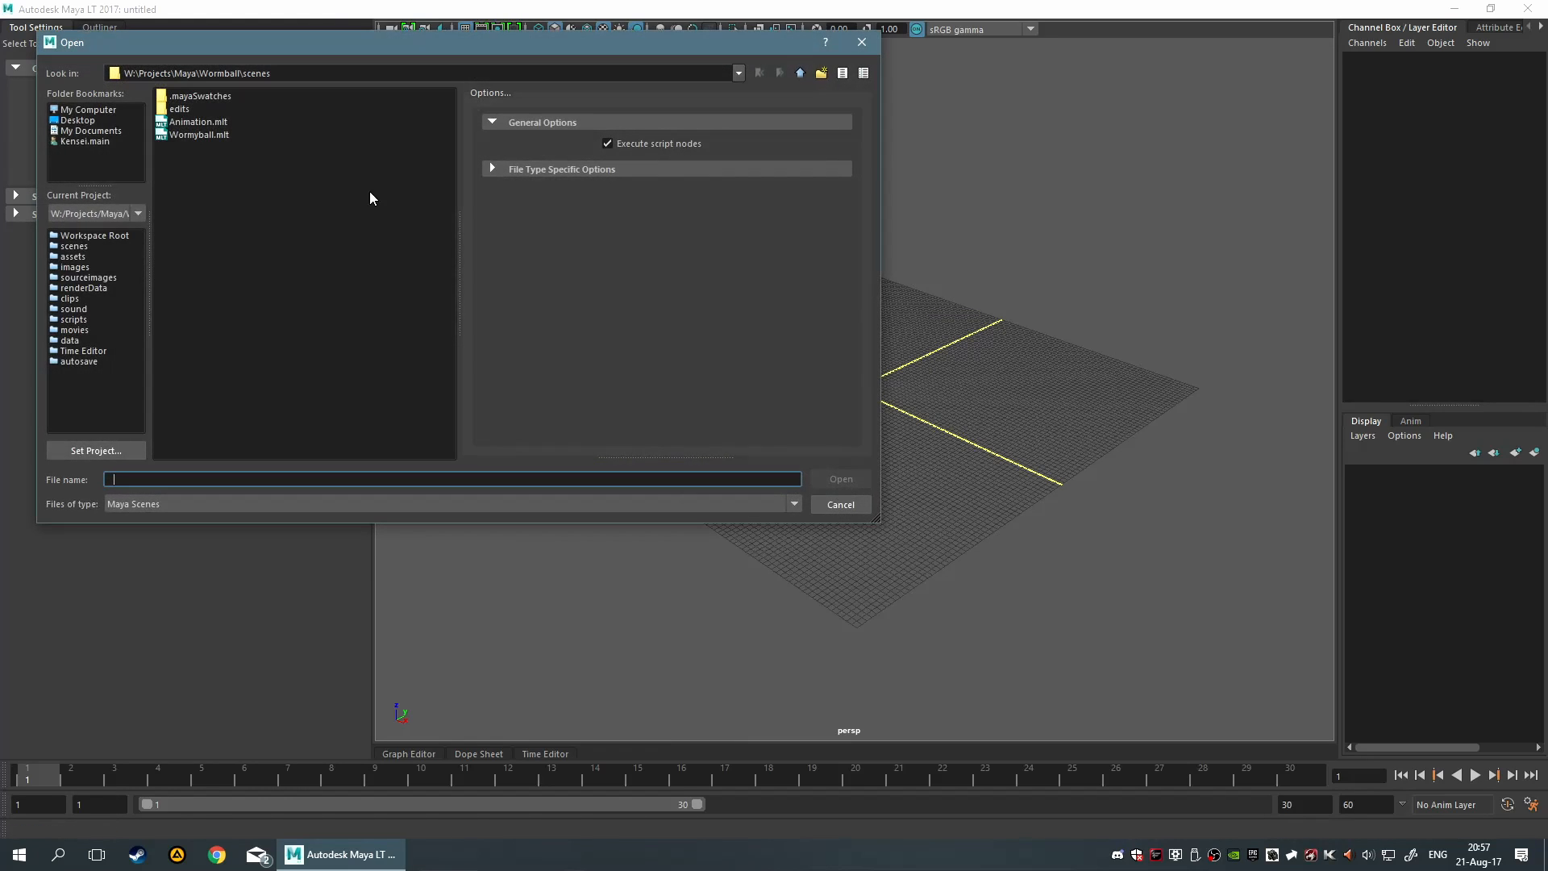
double_click(201, 124)
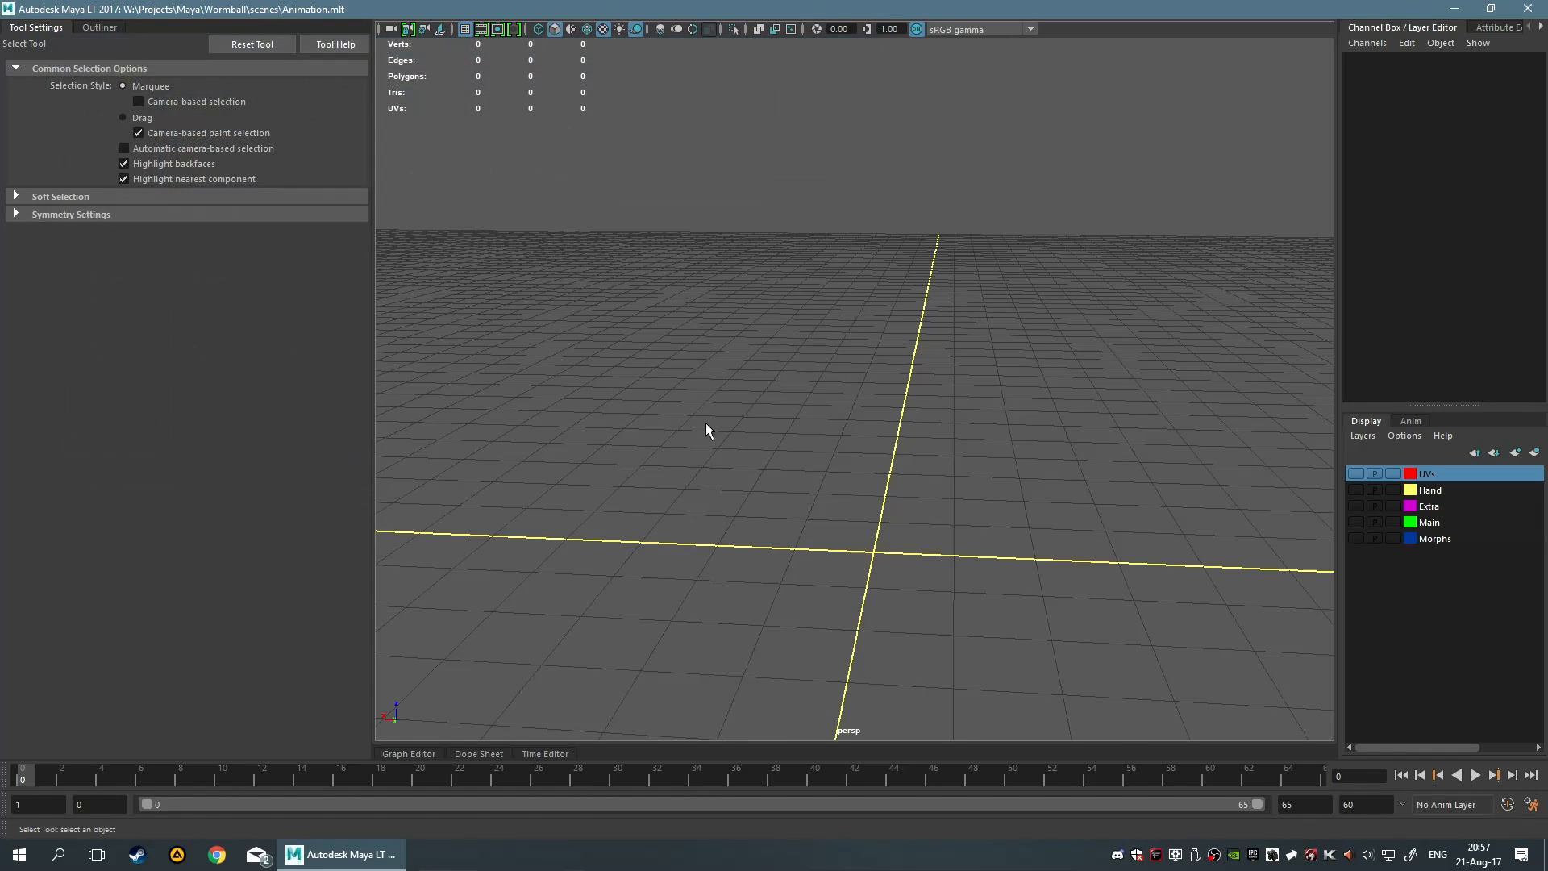
left_click(34, 28)
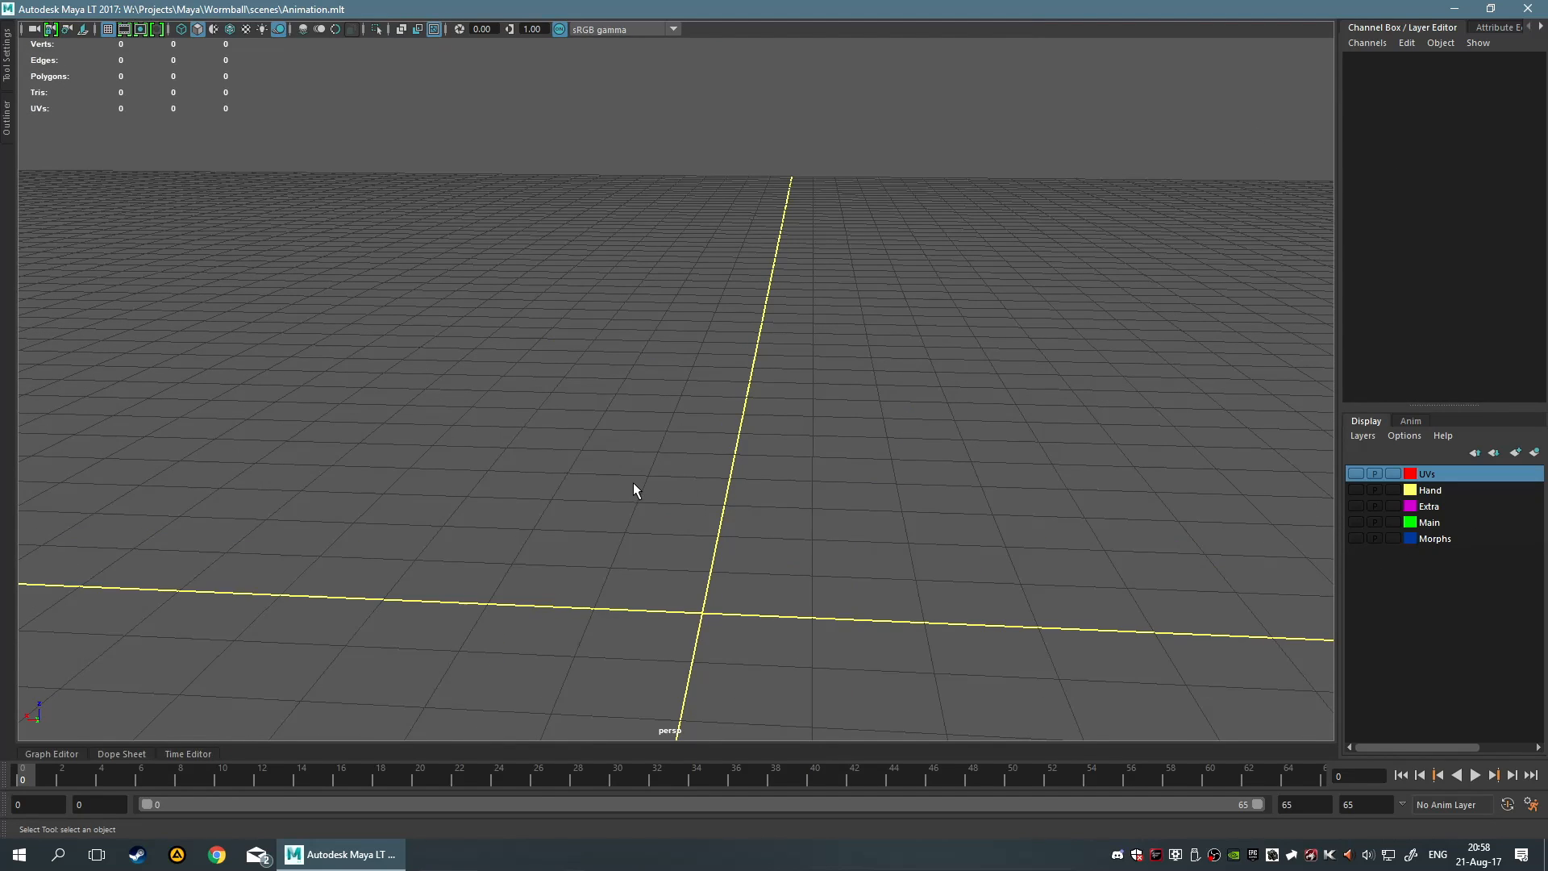
Show the Hand display layer and bring the whole arm rig into view
left_click(1357, 509)
left_click(1352, 492)
scroll(1075, 630, "down", 5)
scroll(1075, 631, "down", 2)
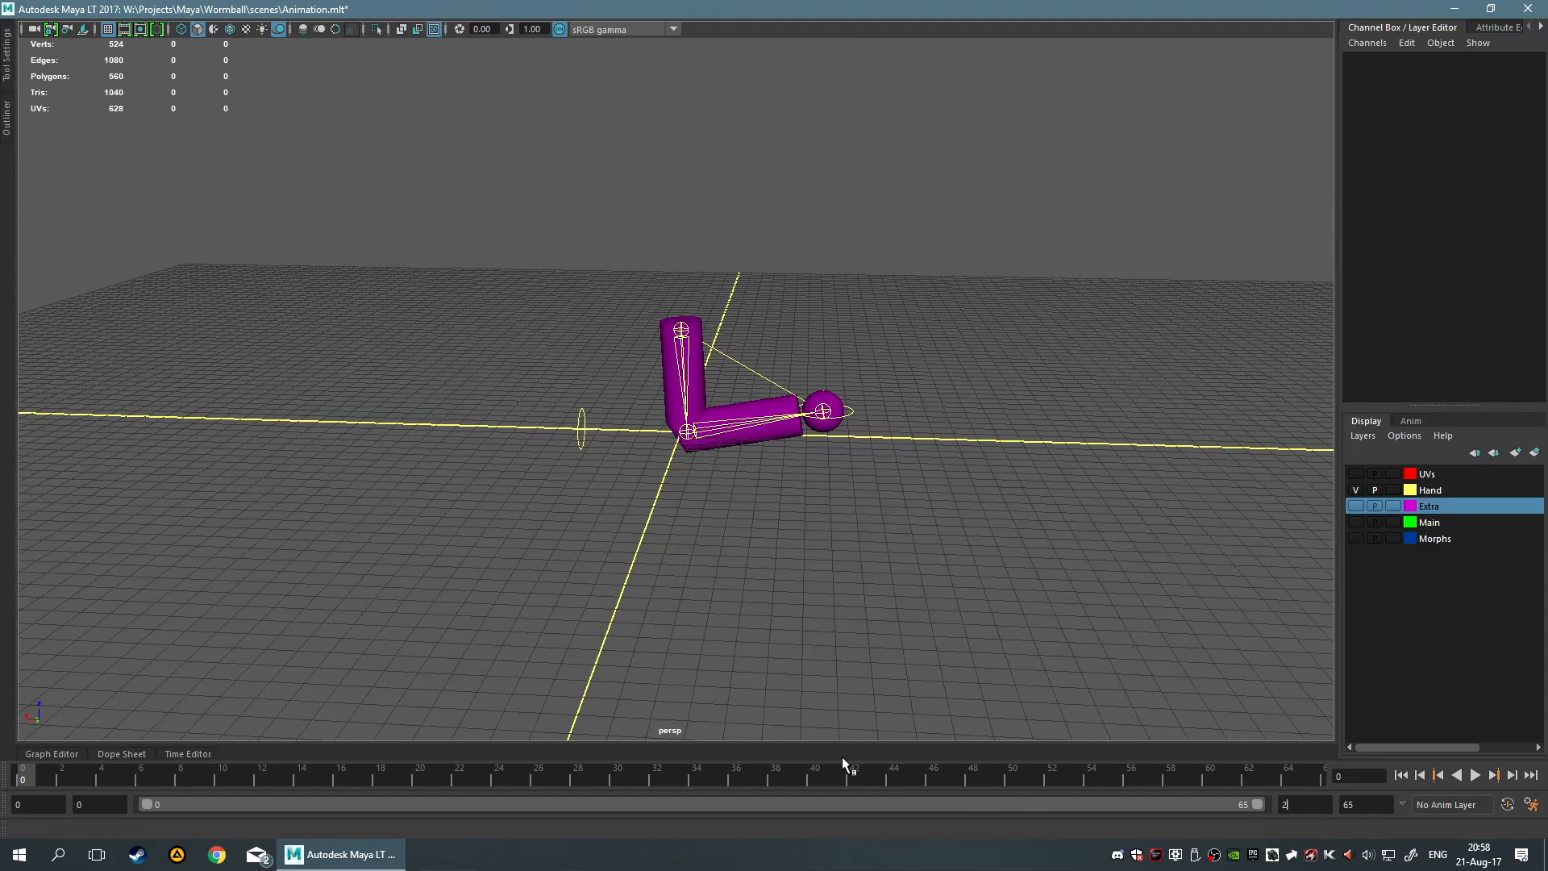
Extend the playback range's end to frame 200 and play back the arm animation
type("00")
key("Return")
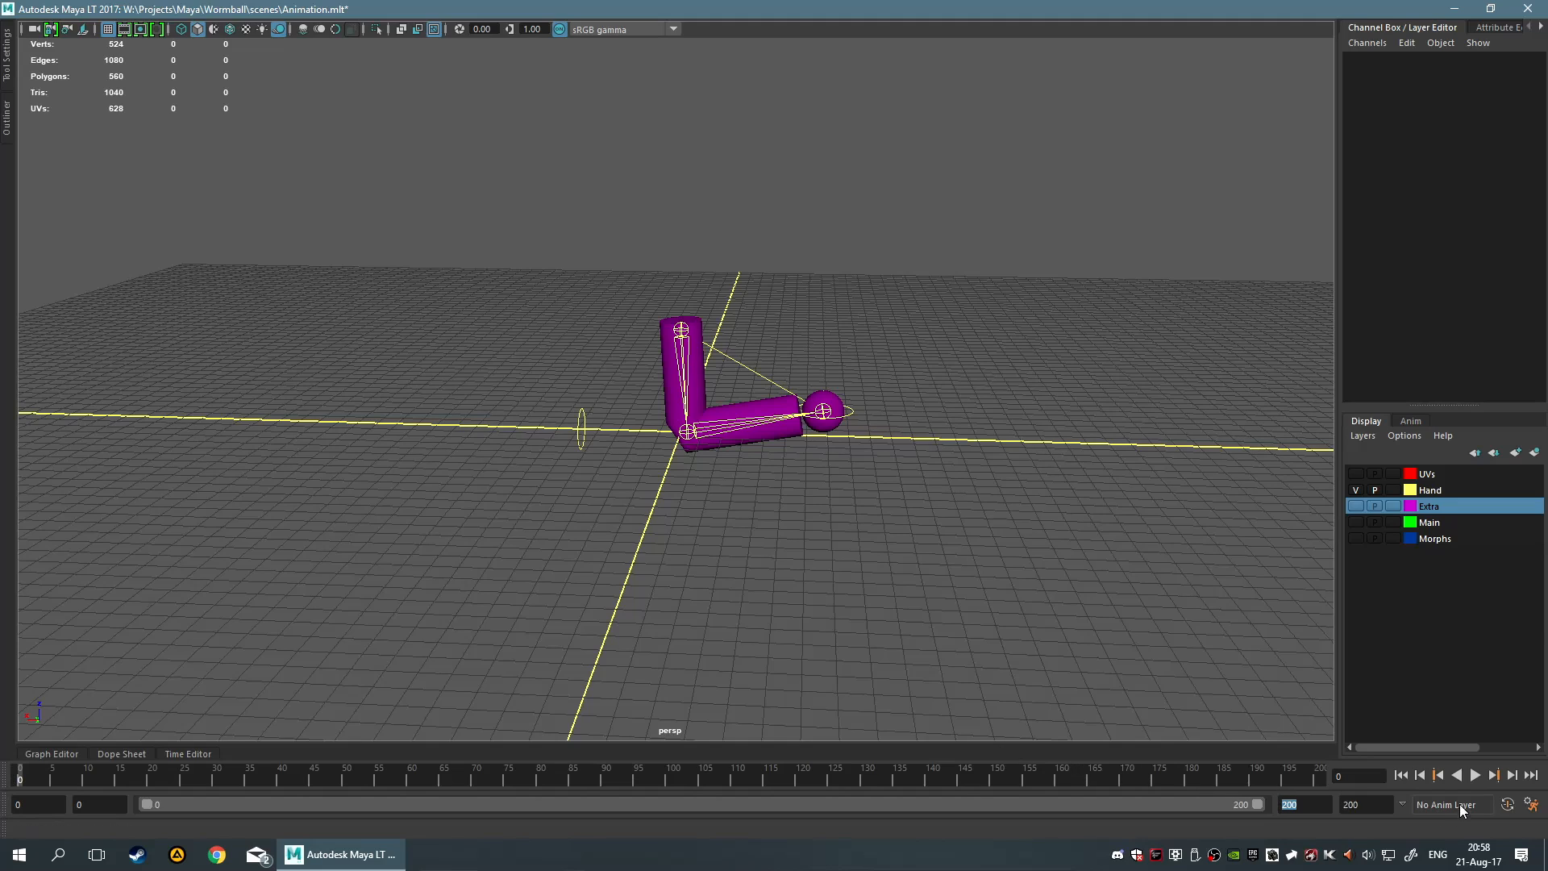
left_click(1474, 775)
middle_click_drag(831, 520, 815, 520, "alt")
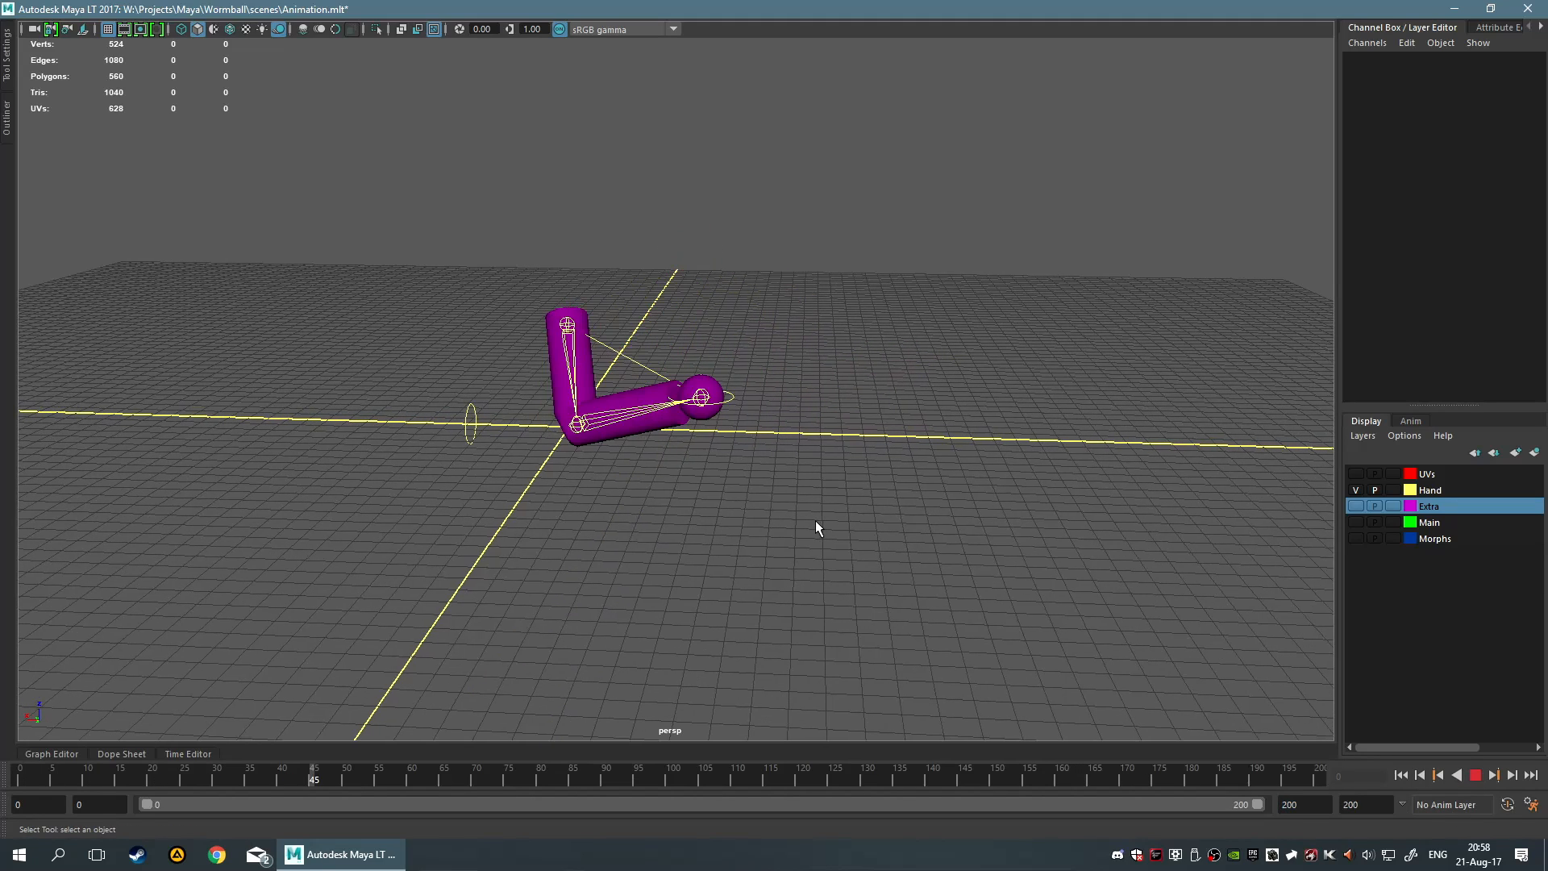
left_click(1476, 776)
Open the Time Editor and import the FinalCombo.fbx animation clip into it
left_click(179, 754)
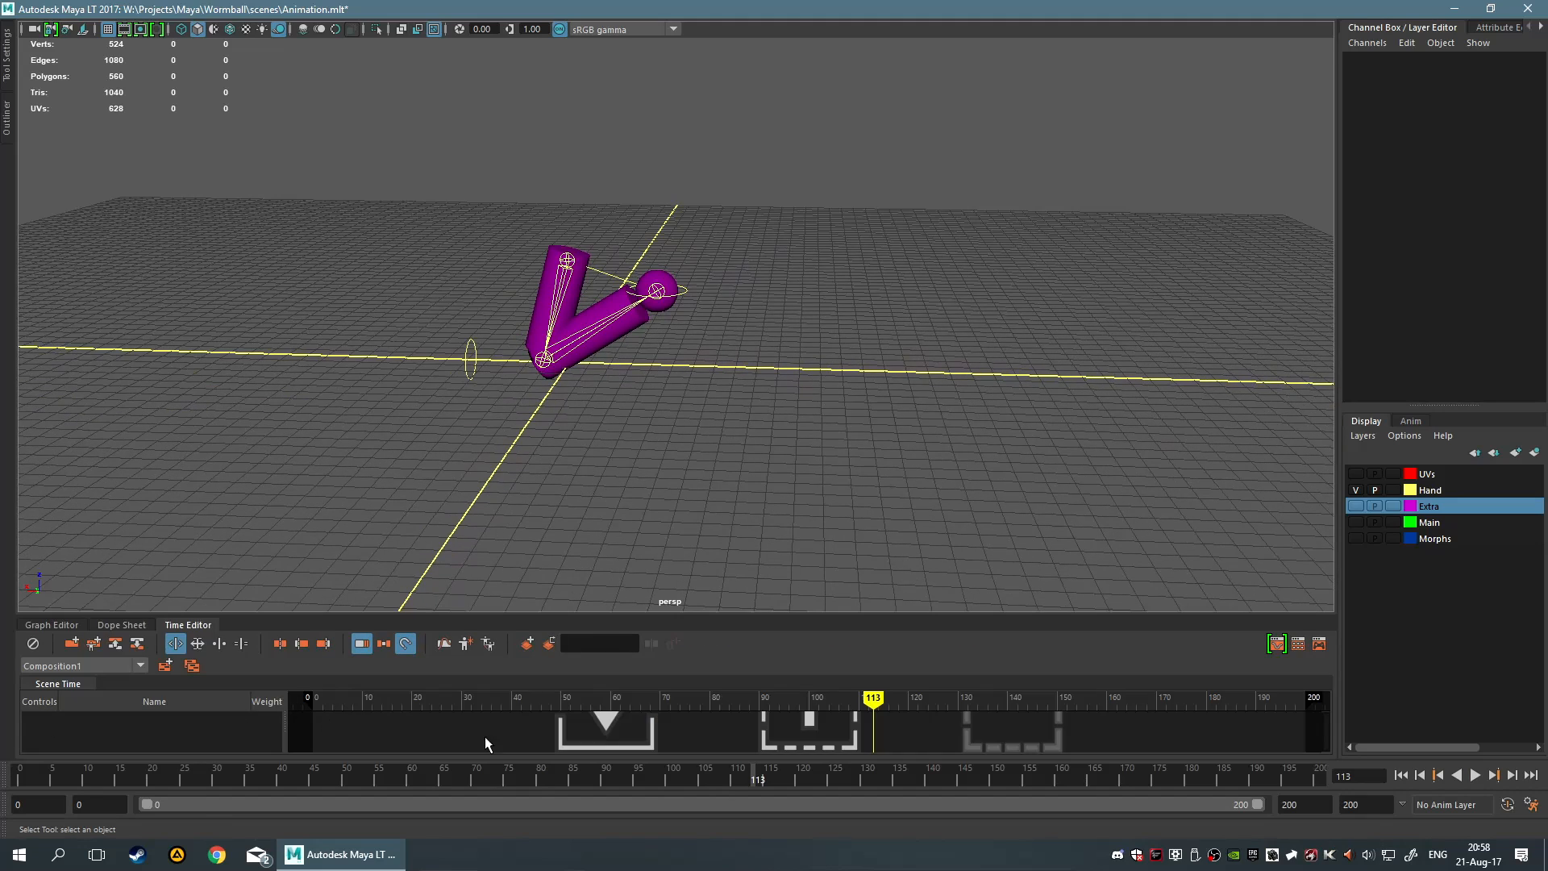
left_click(602, 742)
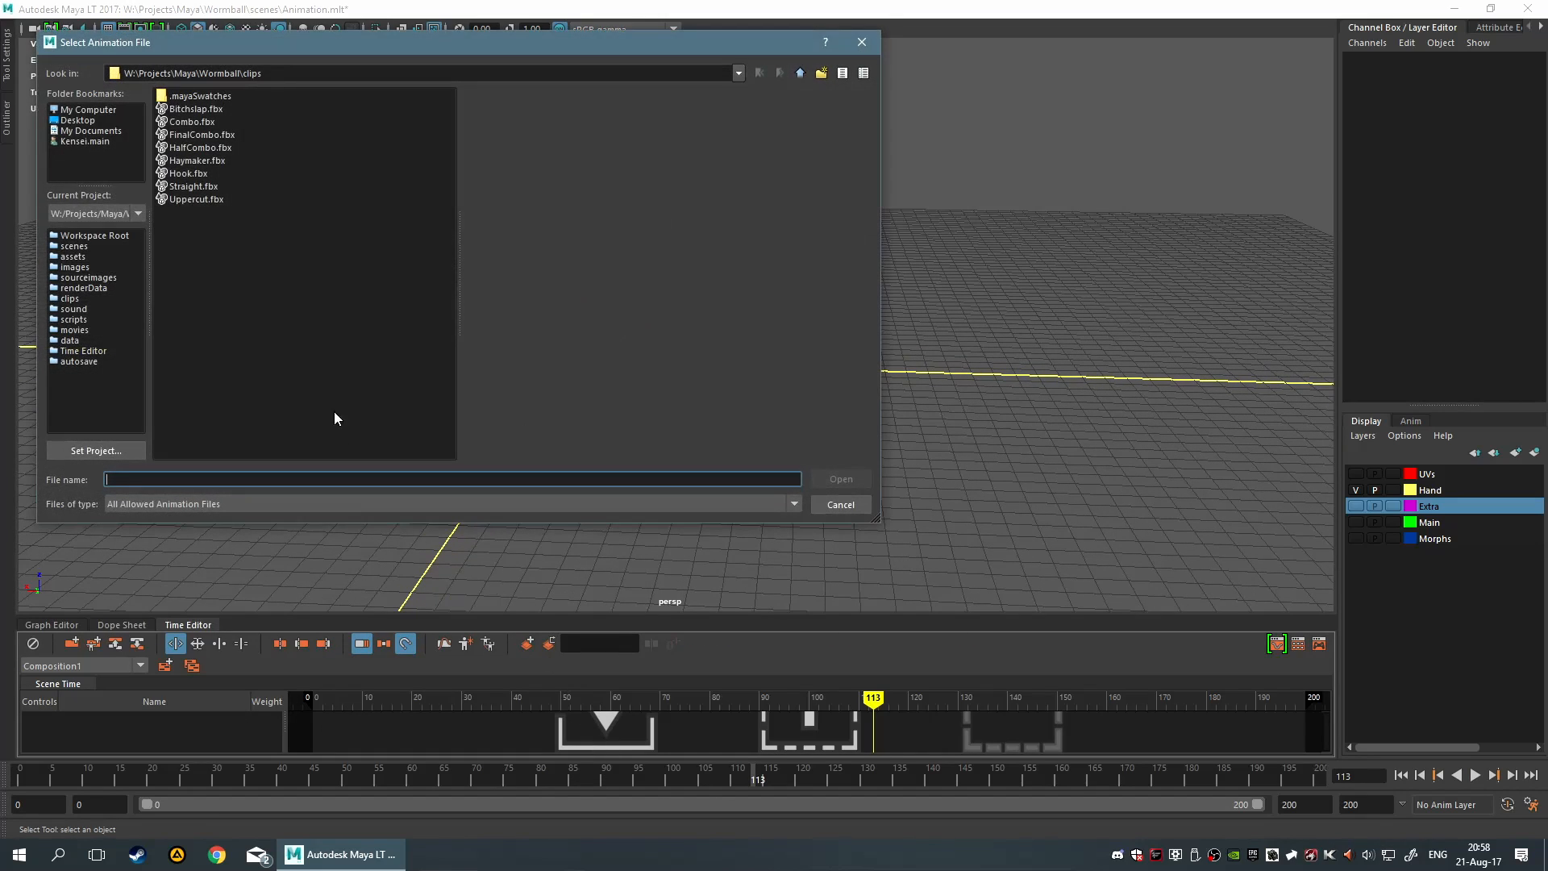
double_click(208, 137)
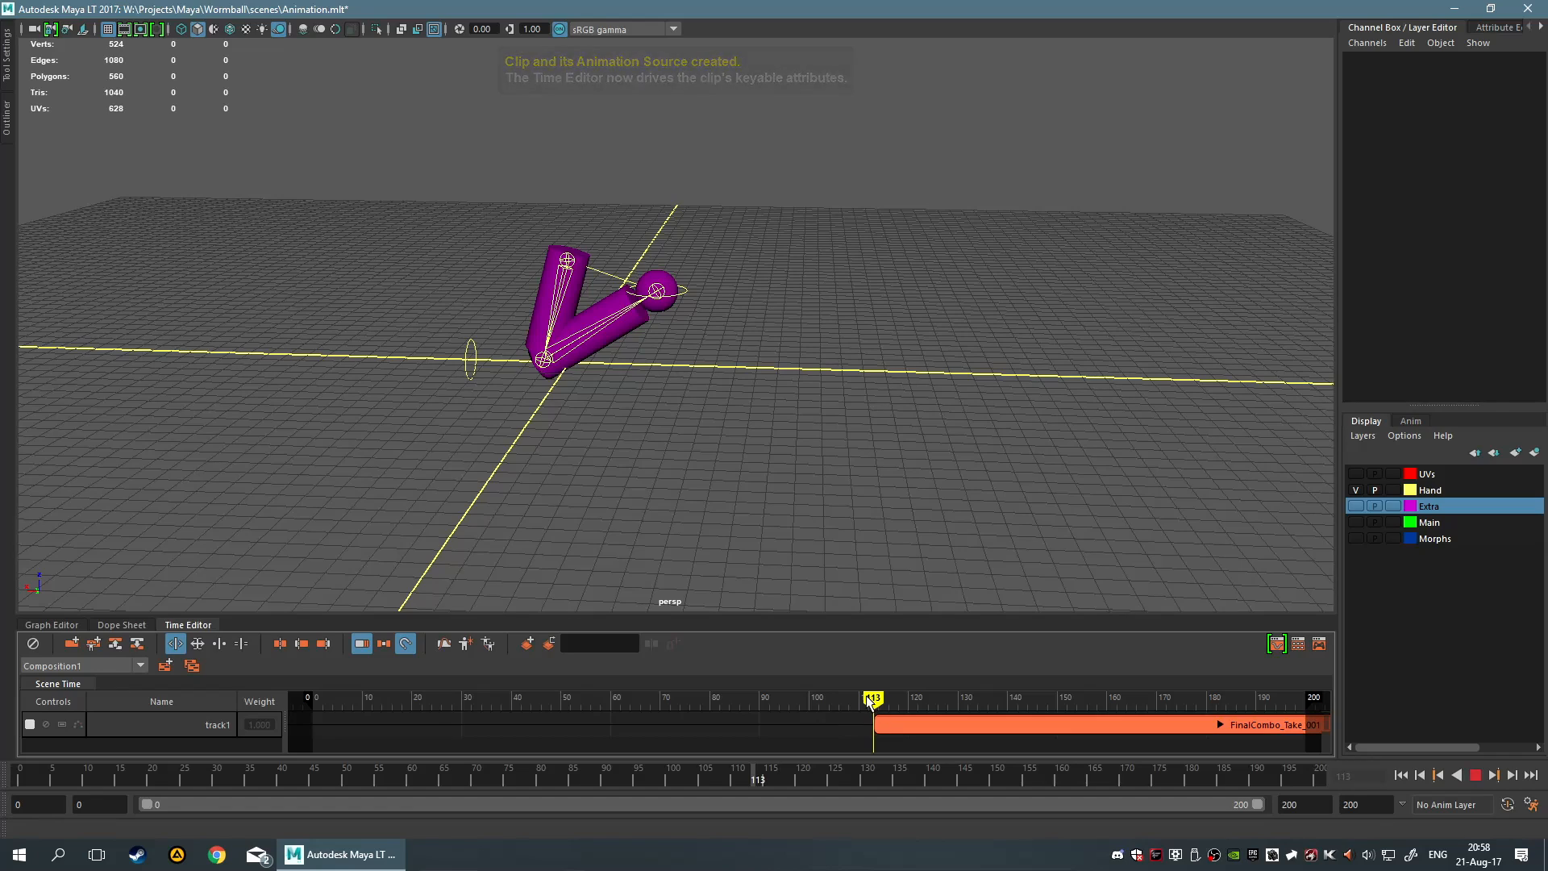
Return the playhead to frame 0 and move the FinalCombo clip so it starts there, leaving nothing selected
left_click_drag(873, 700, 311, 708)
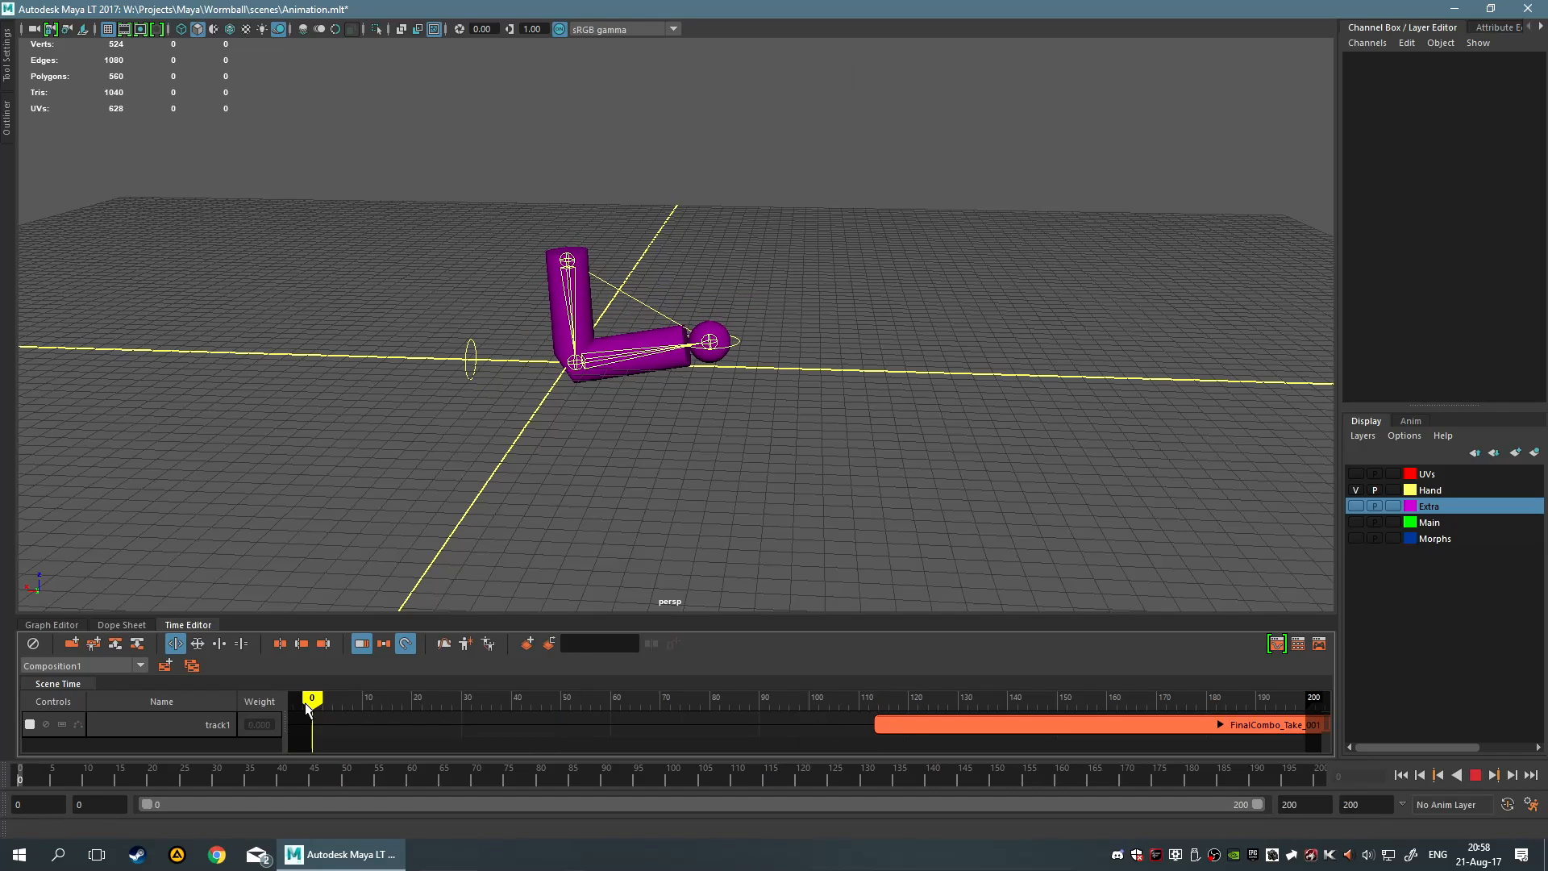
left_click(918, 722)
left_click_drag(918, 722, 355, 723)
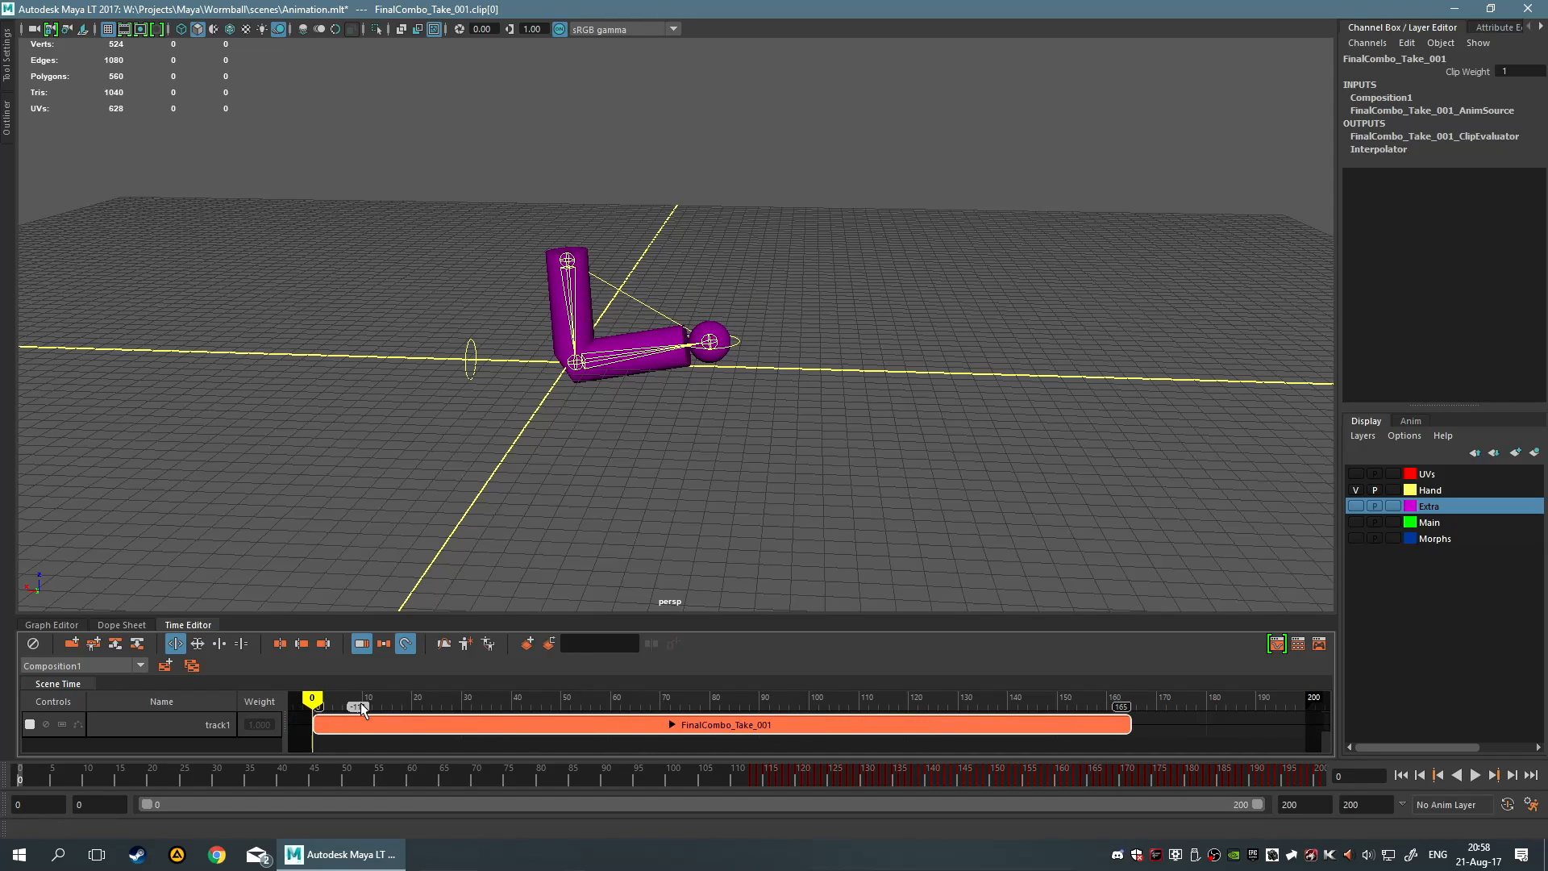
left_click(705, 469)
Play the FinalCombo clip on the arm rig, replay it from frame 0 and stop playback past the clip's end
left_click(1475, 774)
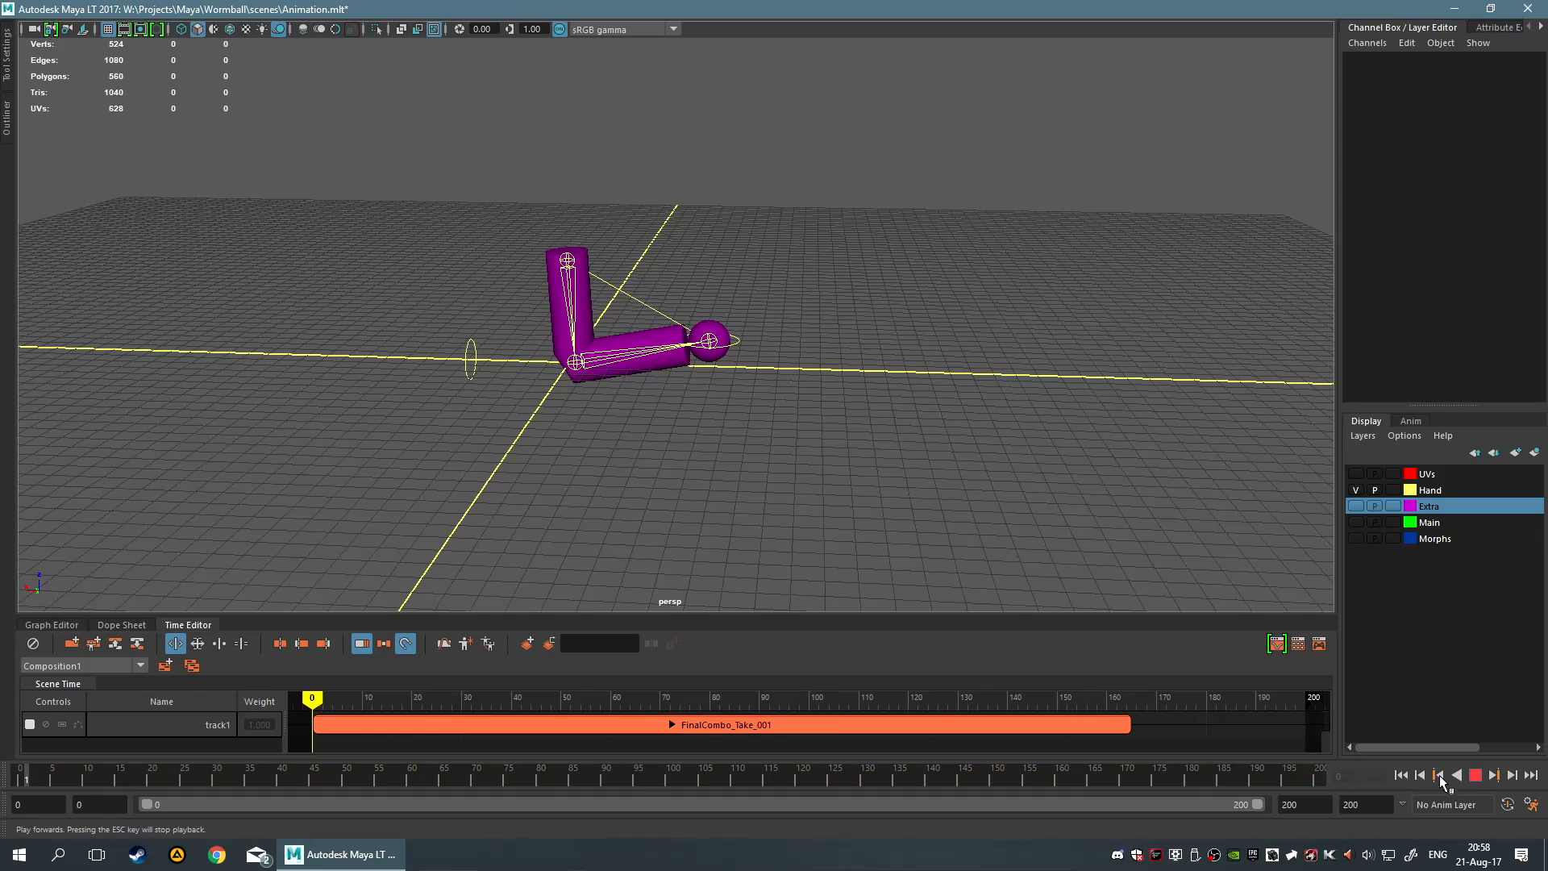
double_click(174, 626)
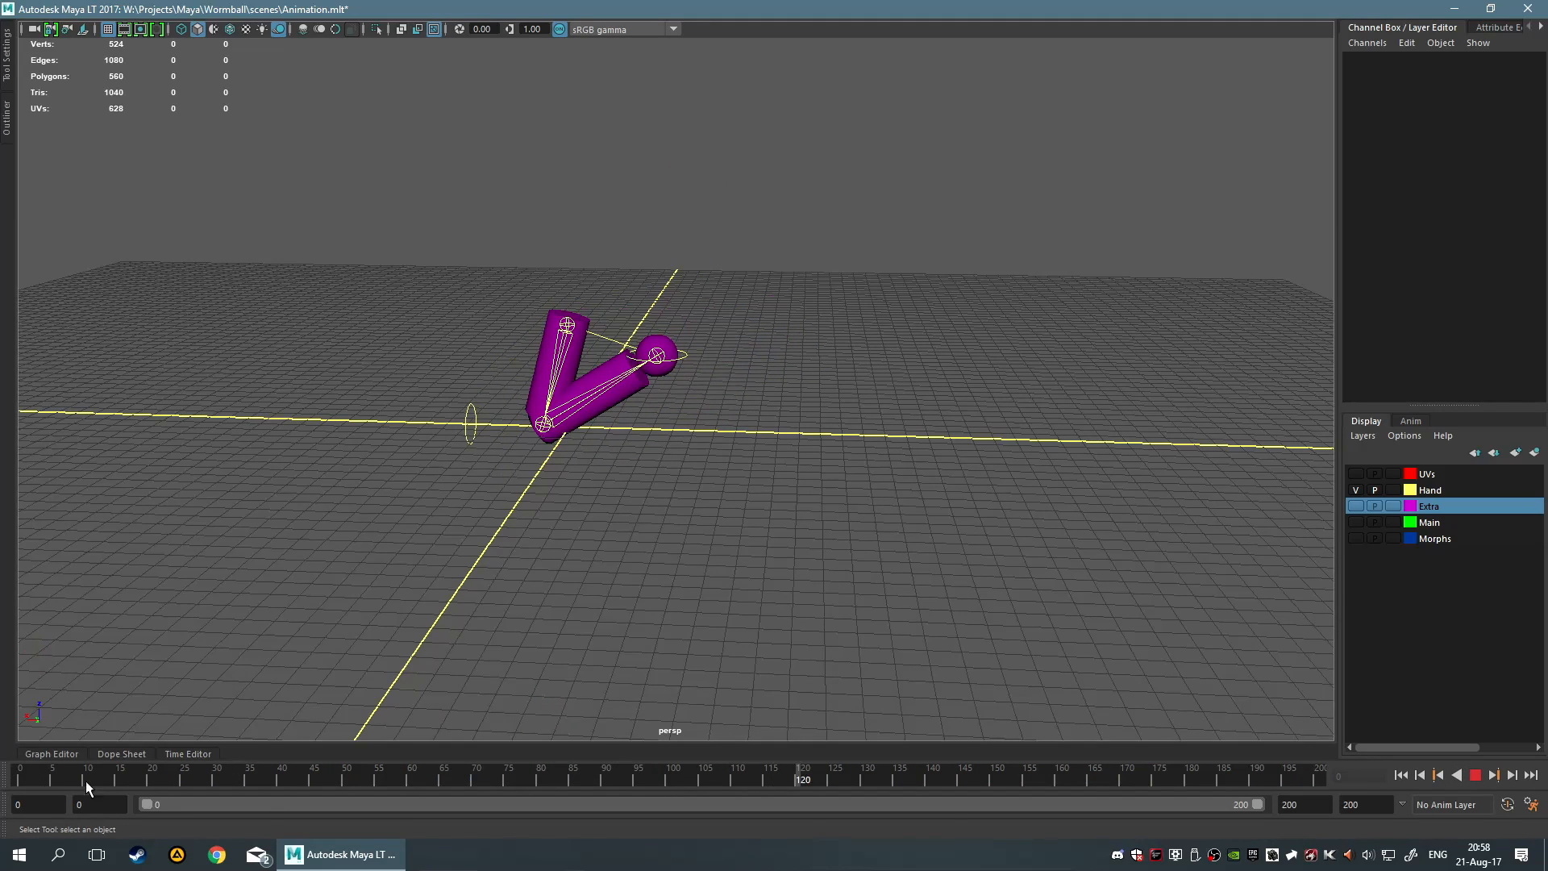
left_click(1475, 774)
double_click(201, 754)
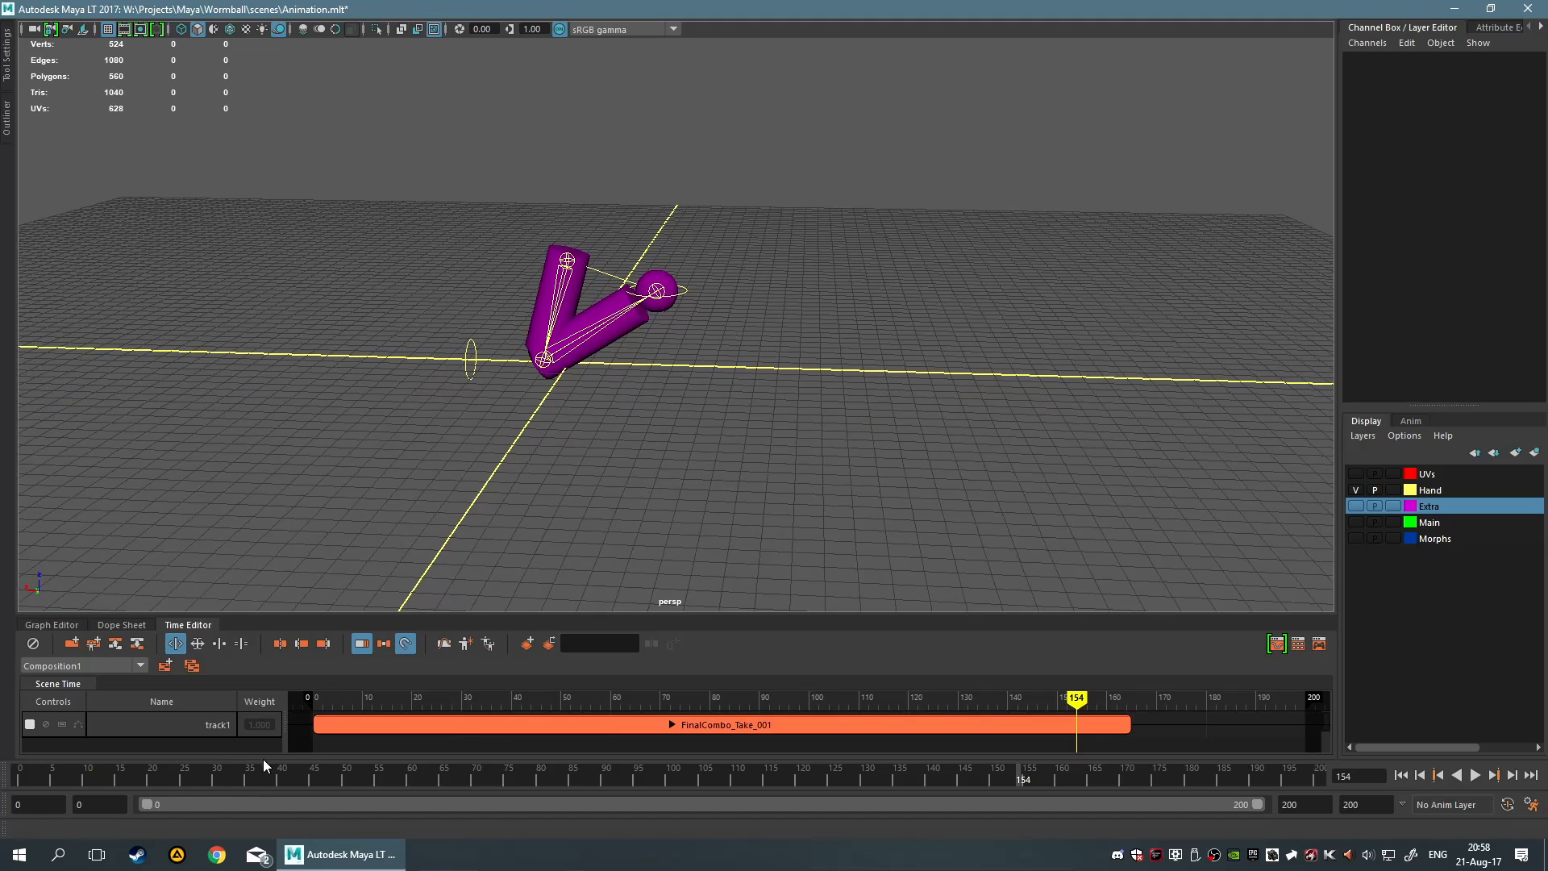
left_click_drag(1067, 704, 312, 699)
left_click(1475, 774)
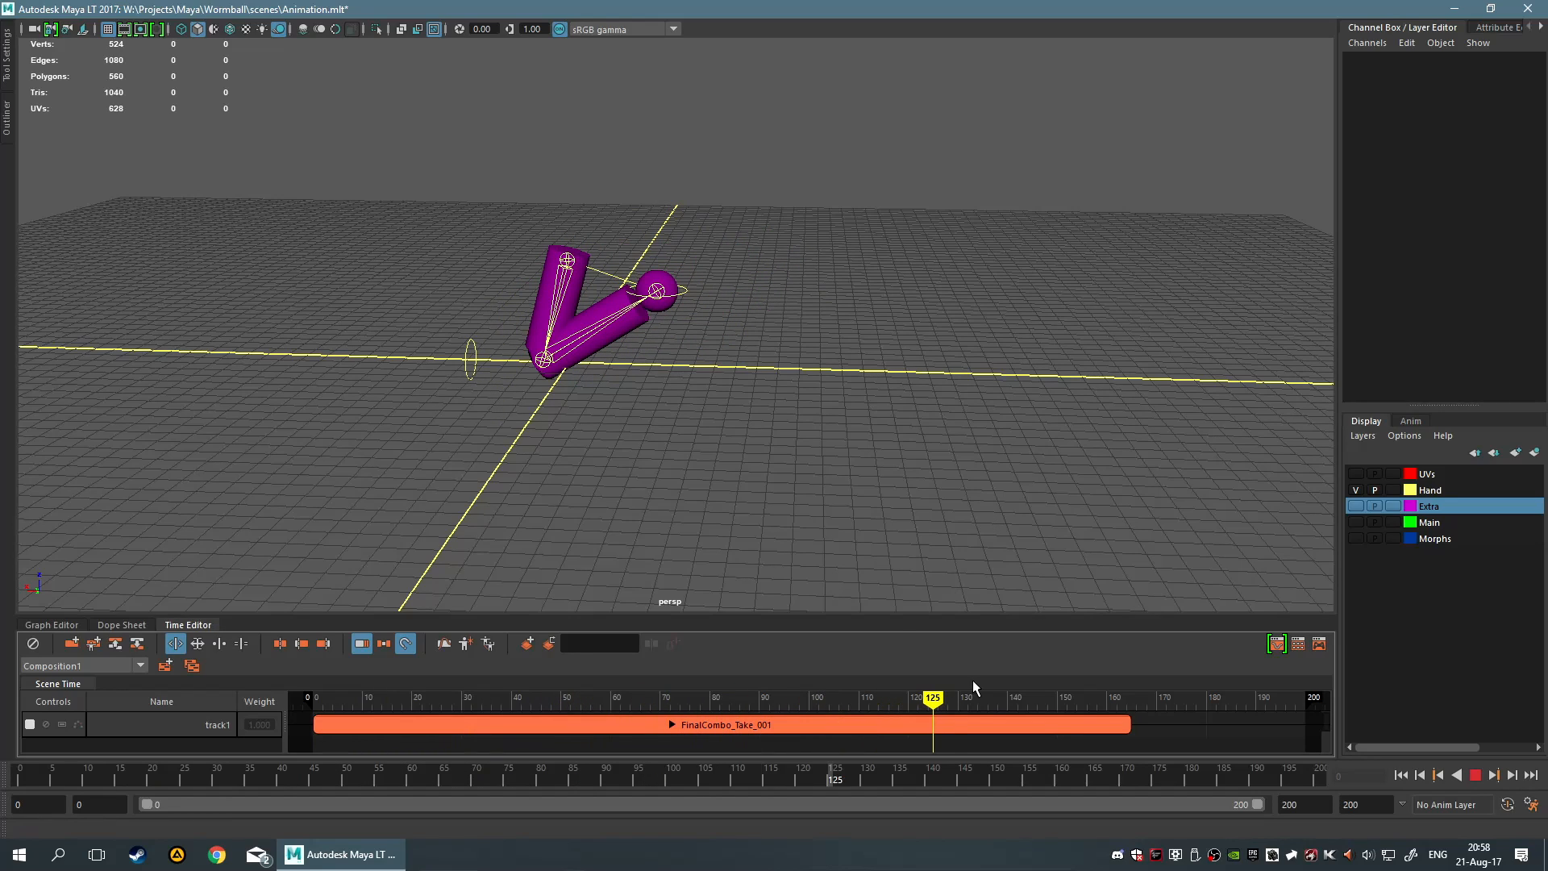
left_click(1475, 775)
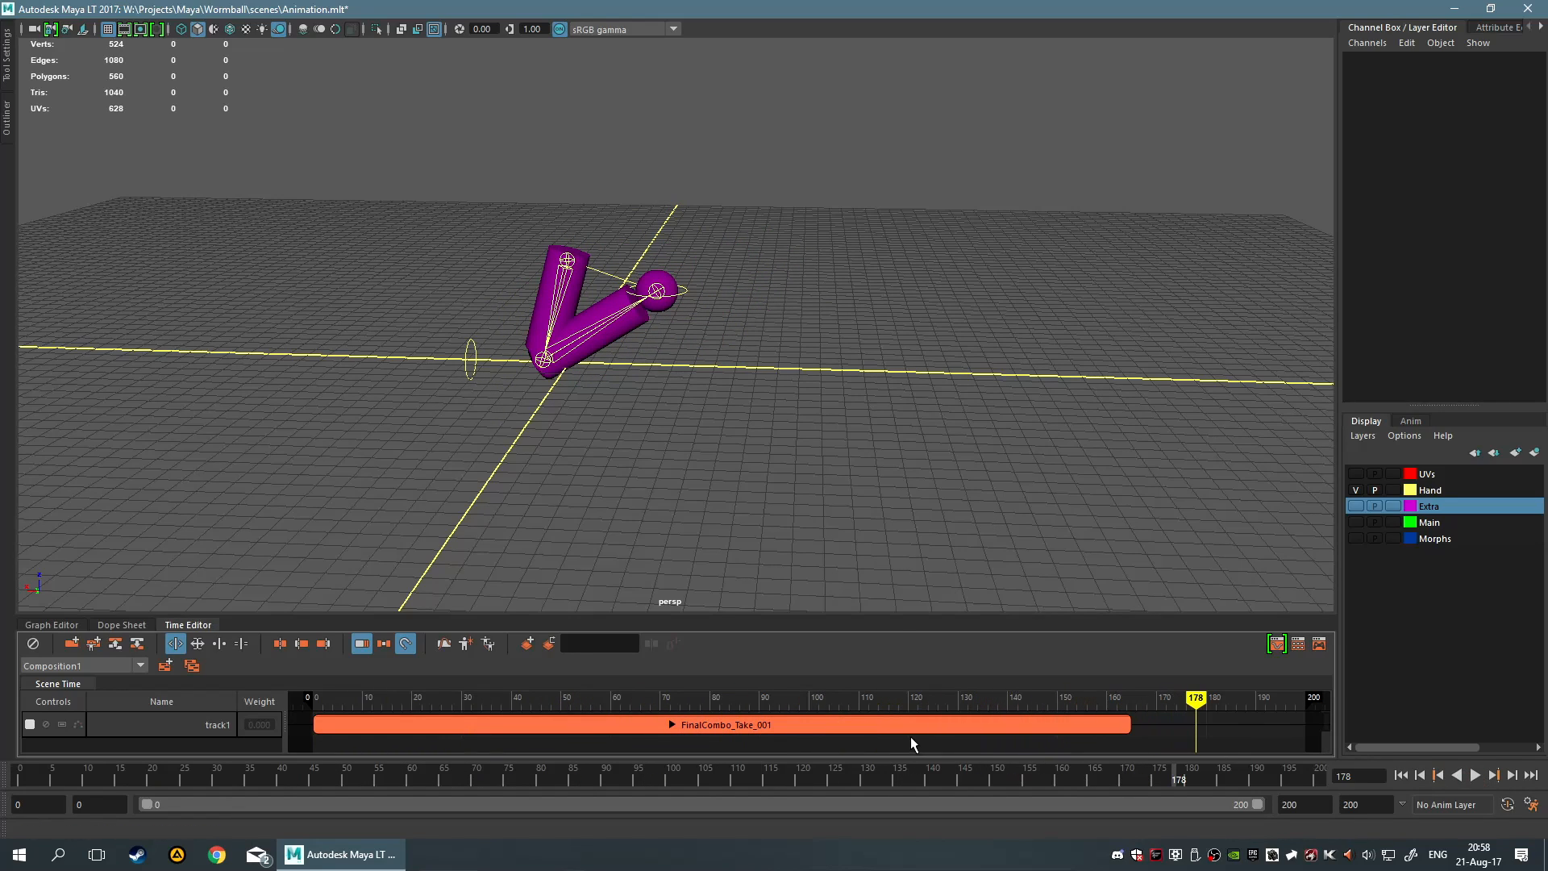
Expand the FinalCombo clip to inspect its joint group and enlarge the Time Editor
left_click(893, 729)
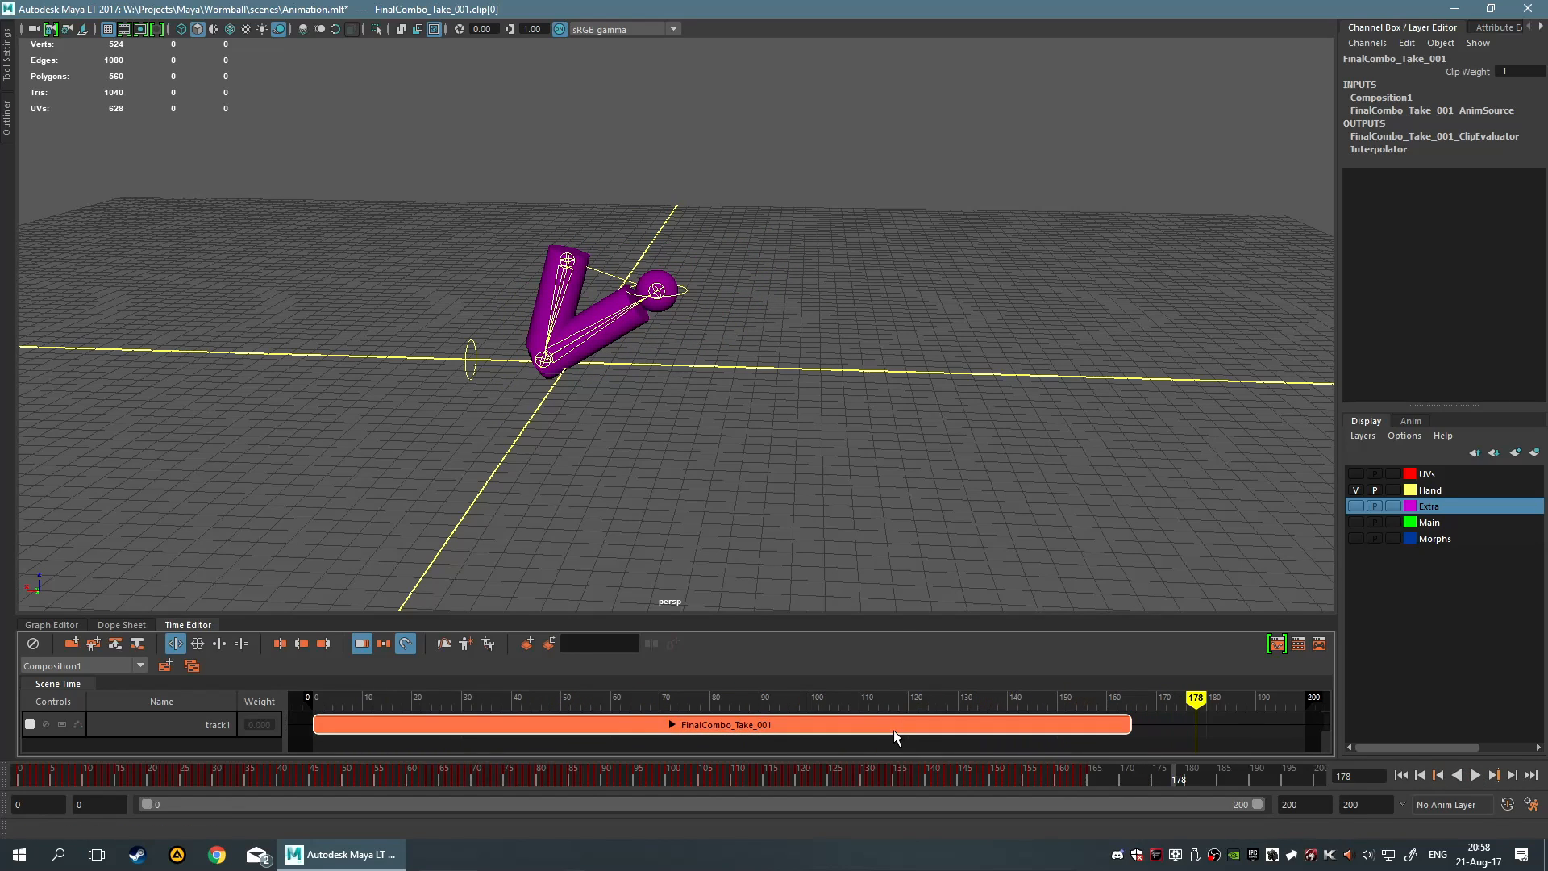
left_click(672, 723)
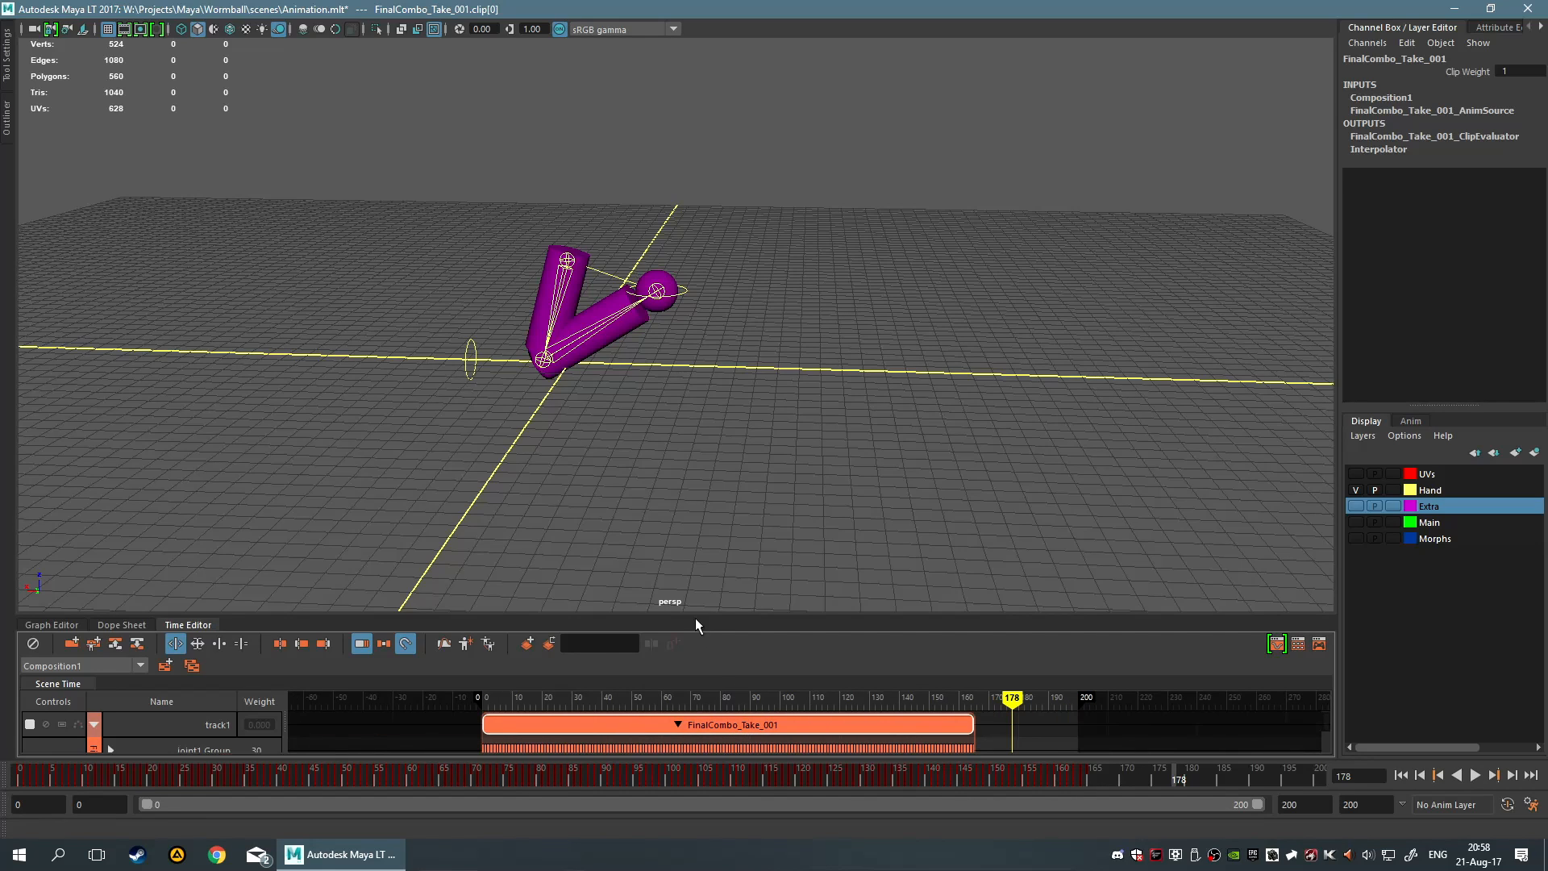
left_click_drag(695, 618, 657, 377)
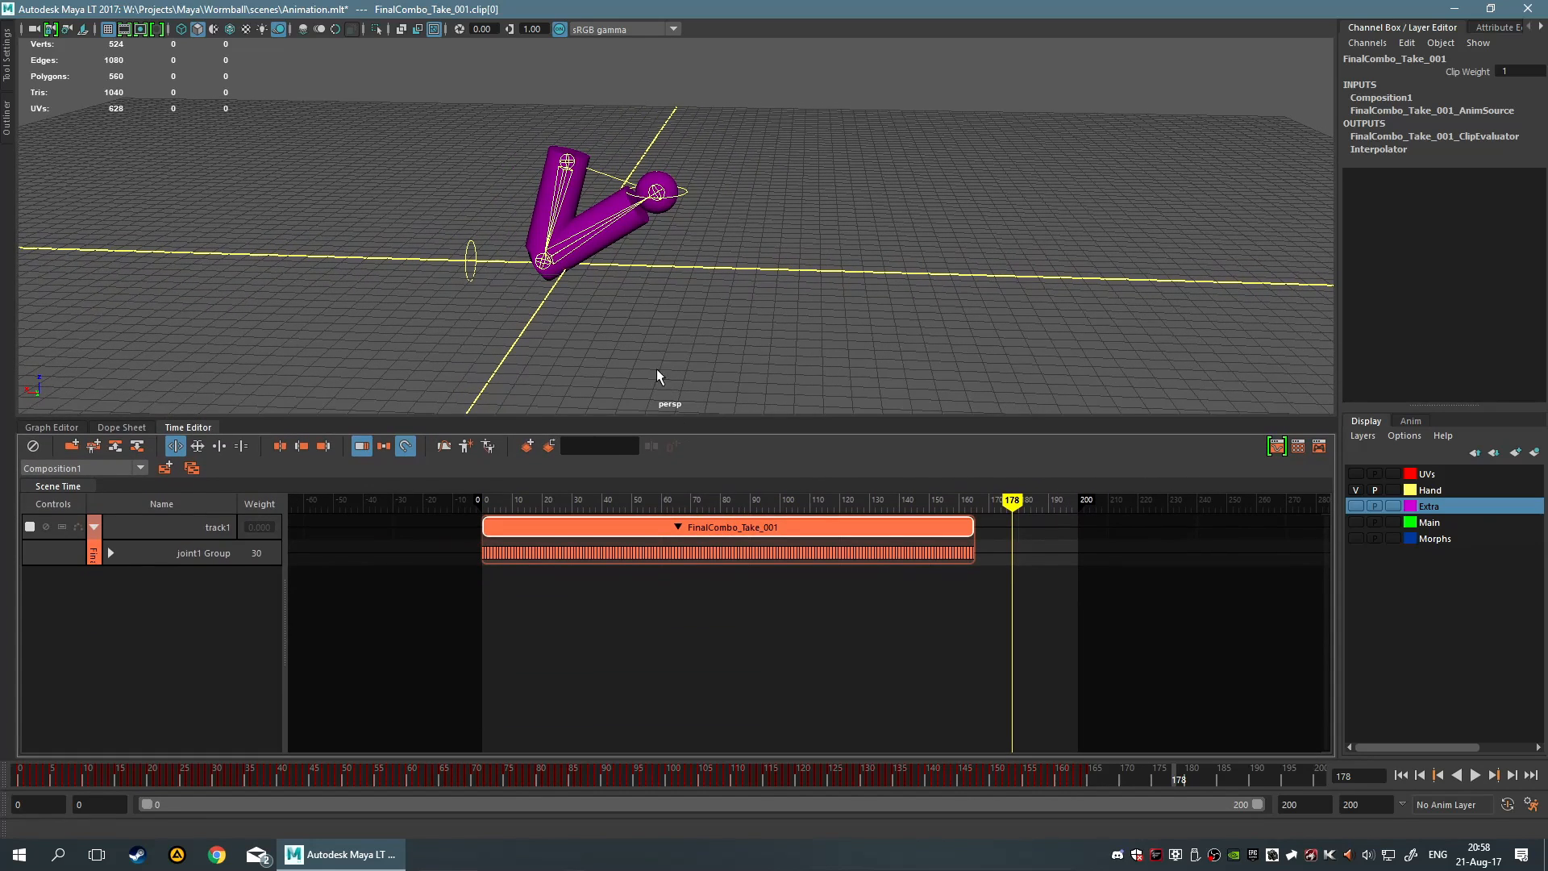
Select parts of the arm rig to inspect them, scrub the clip to frame 90 and clear the selection
left_click_drag(411, 210, 468, 282)
left_click(485, 289)
left_click_drag(421, 208, 532, 334)
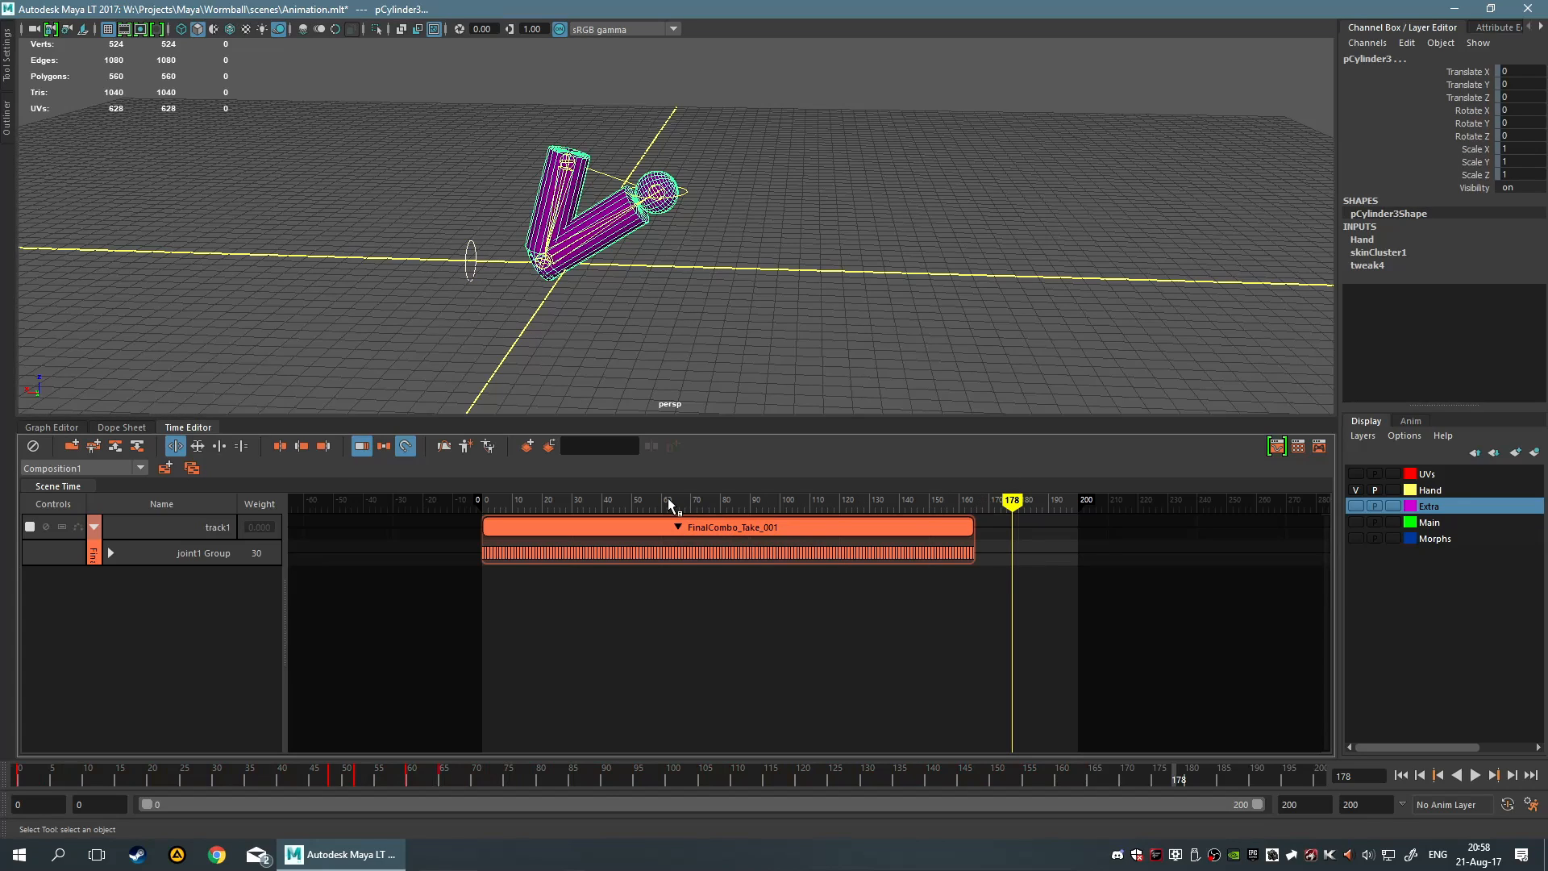
left_click_drag(990, 501, 750, 536)
left_click(621, 393)
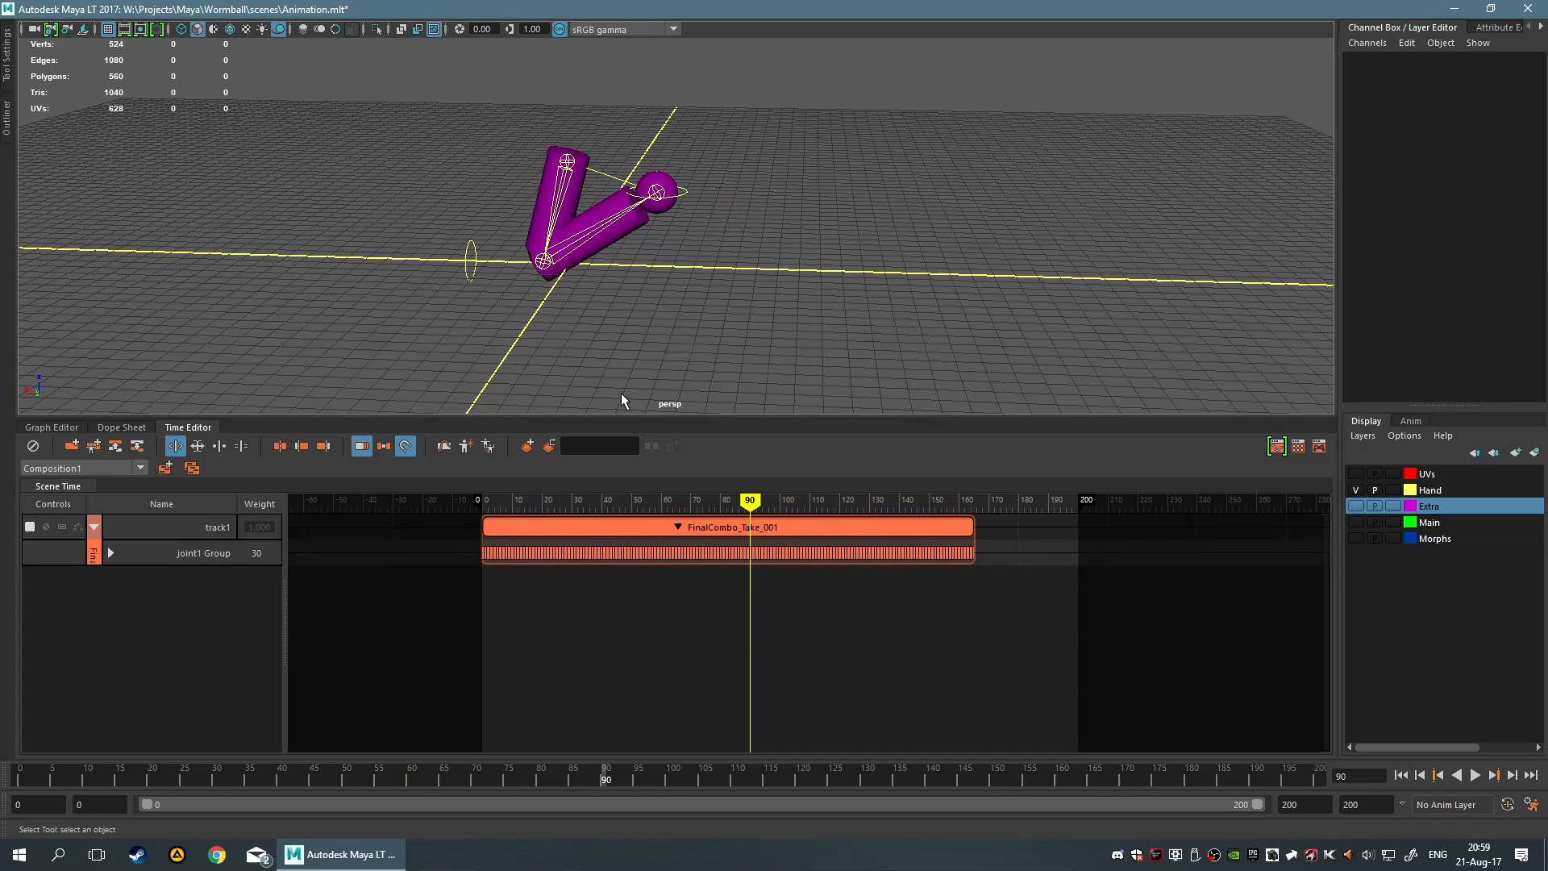
Restore the Time Editor to its smaller height and collapse the FinalCombo clip
double_click(171, 428)
left_click(192, 753)
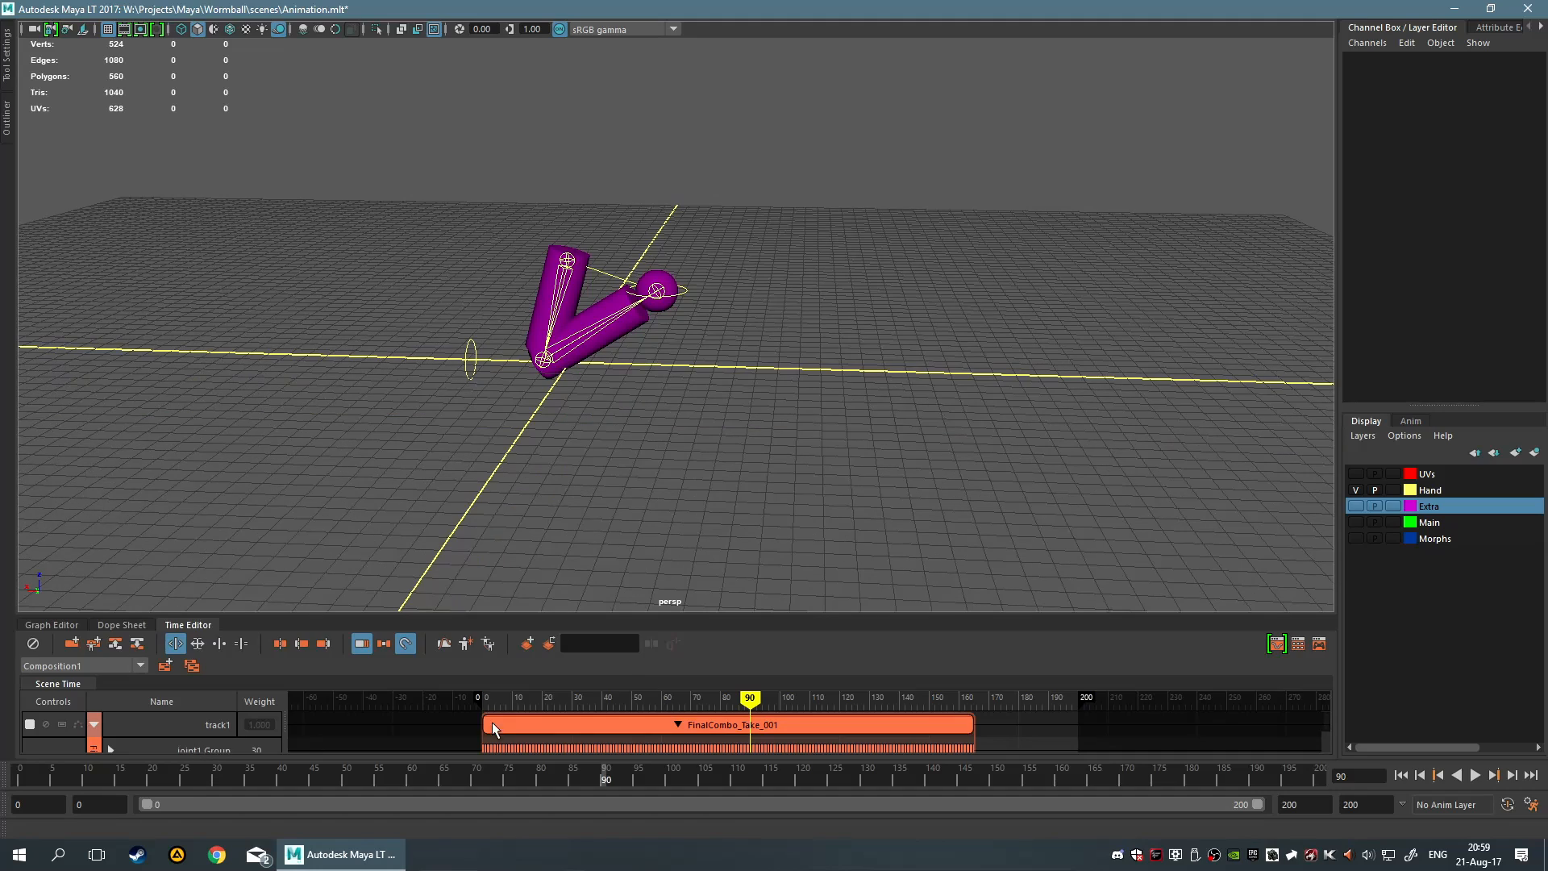
scroll(726, 723, "down", 3)
scroll(726, 723, "up", 4)
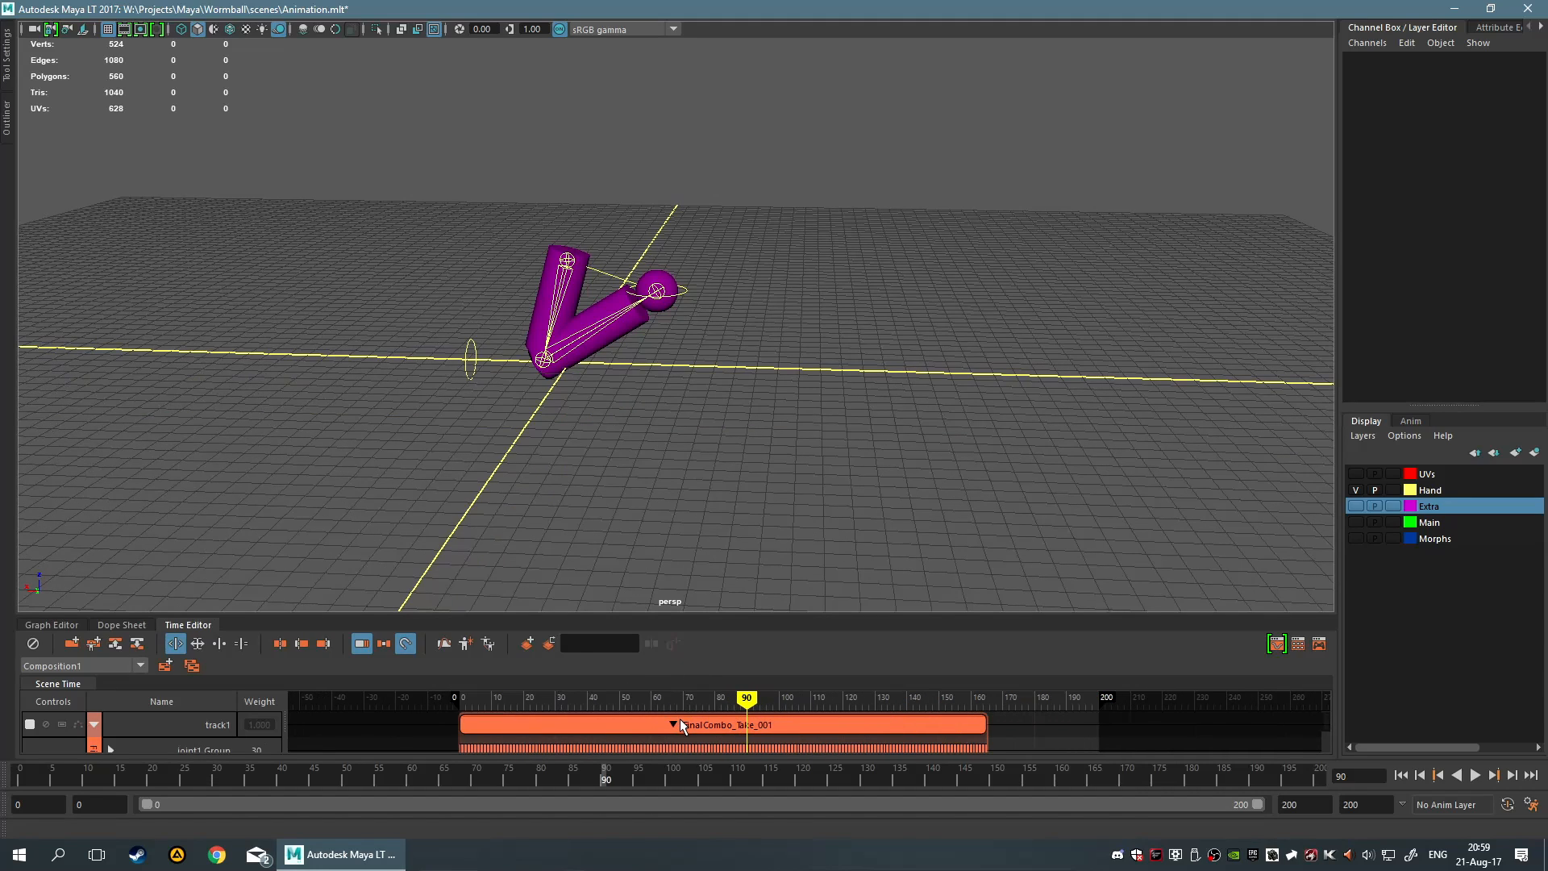
left_click(675, 724)
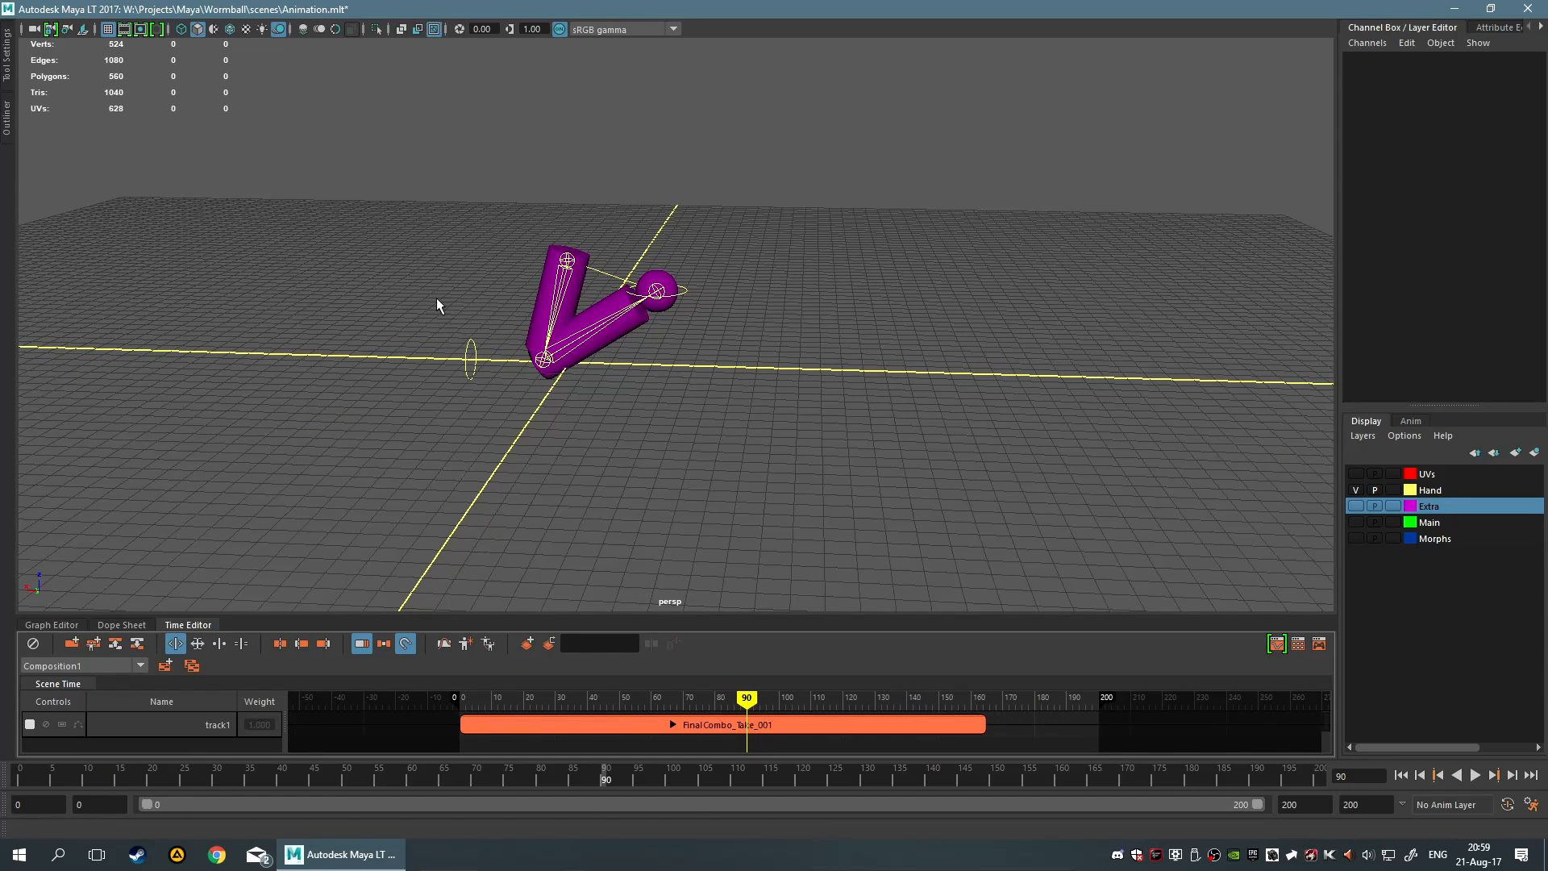
Delete the elbow and wrist control circles from the arm rig
left_click_drag(437, 298, 554, 457)
left_click(554, 457)
left_click_drag(364, 265, 464, 428)
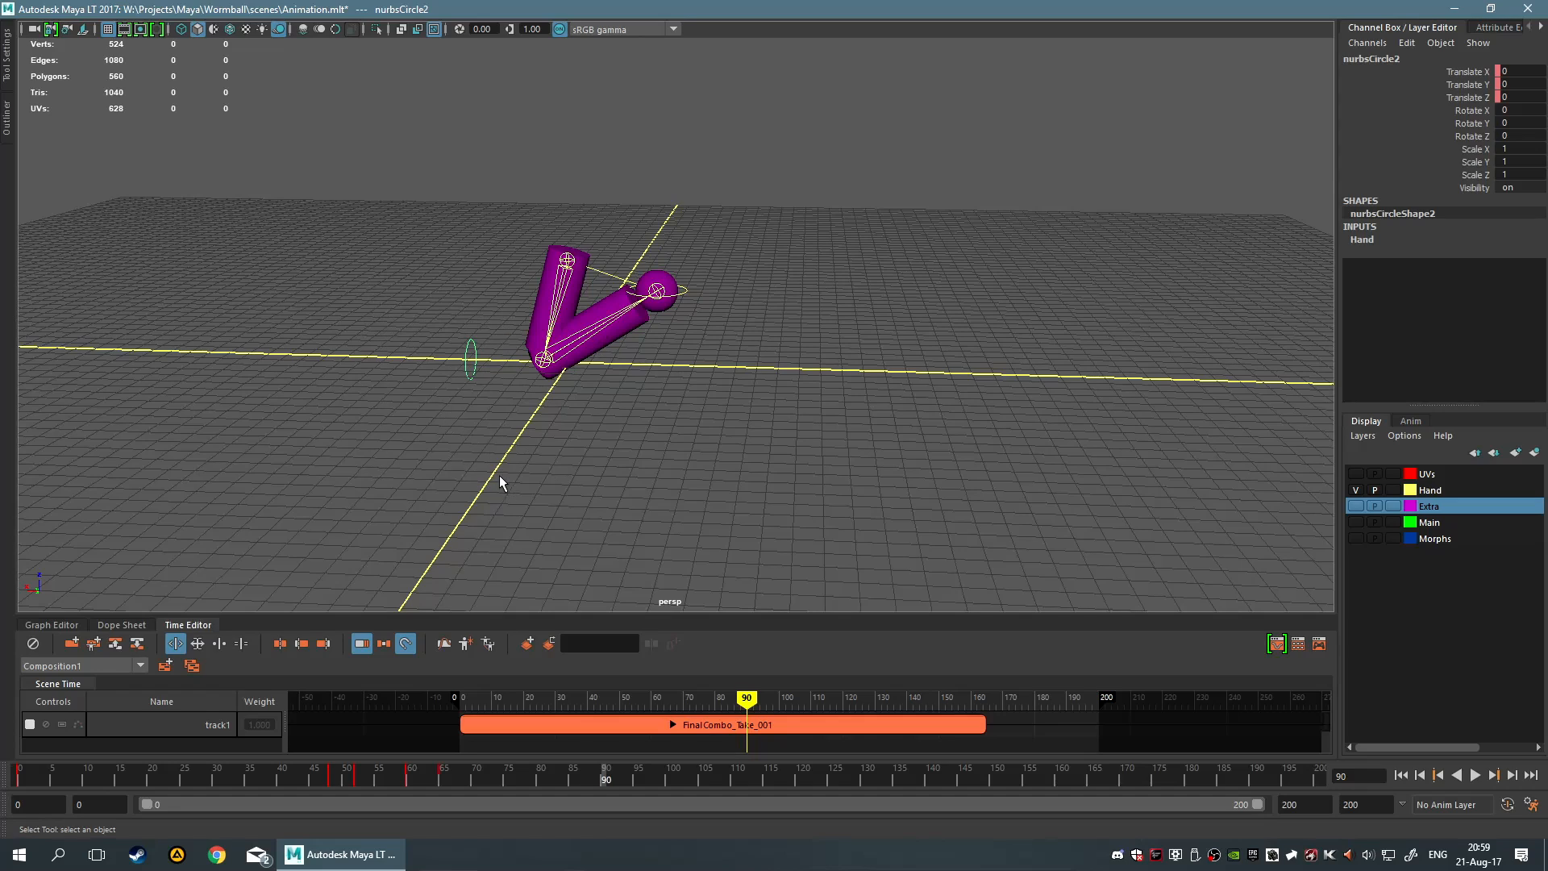
left_click_drag(375, 261, 550, 495)
left_click_drag(332, 278, 482, 492)
key("Delete")
left_click(685, 288)
key("Delete")
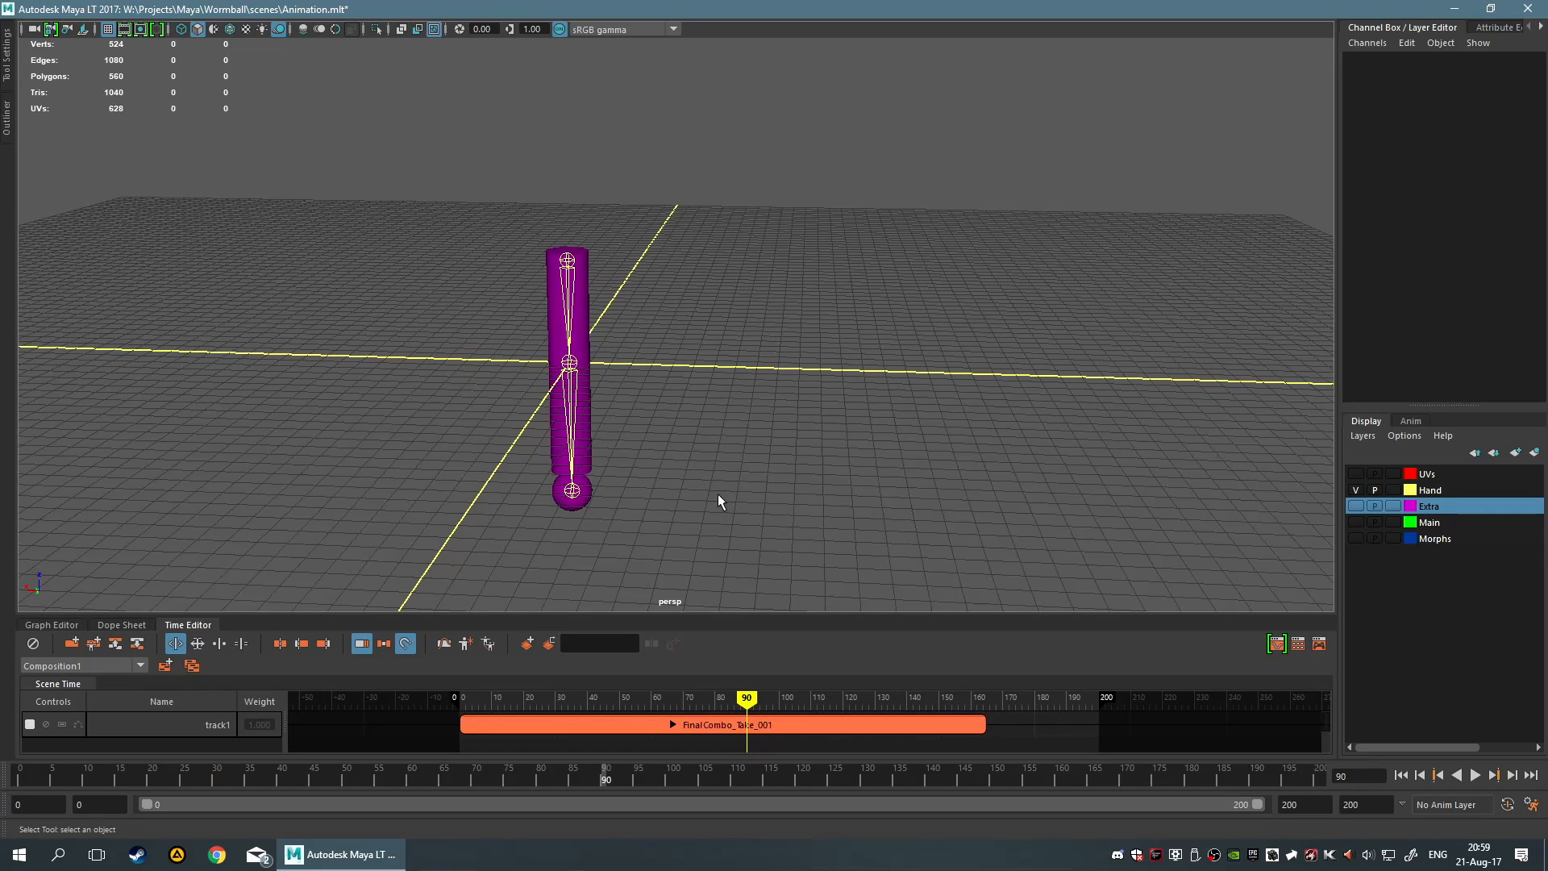
Scrub the clip to frame 105 to check the arm without its controls, briefly selecting the arm mesh
left_click_drag(761, 710, 795, 711)
left_click(553, 460)
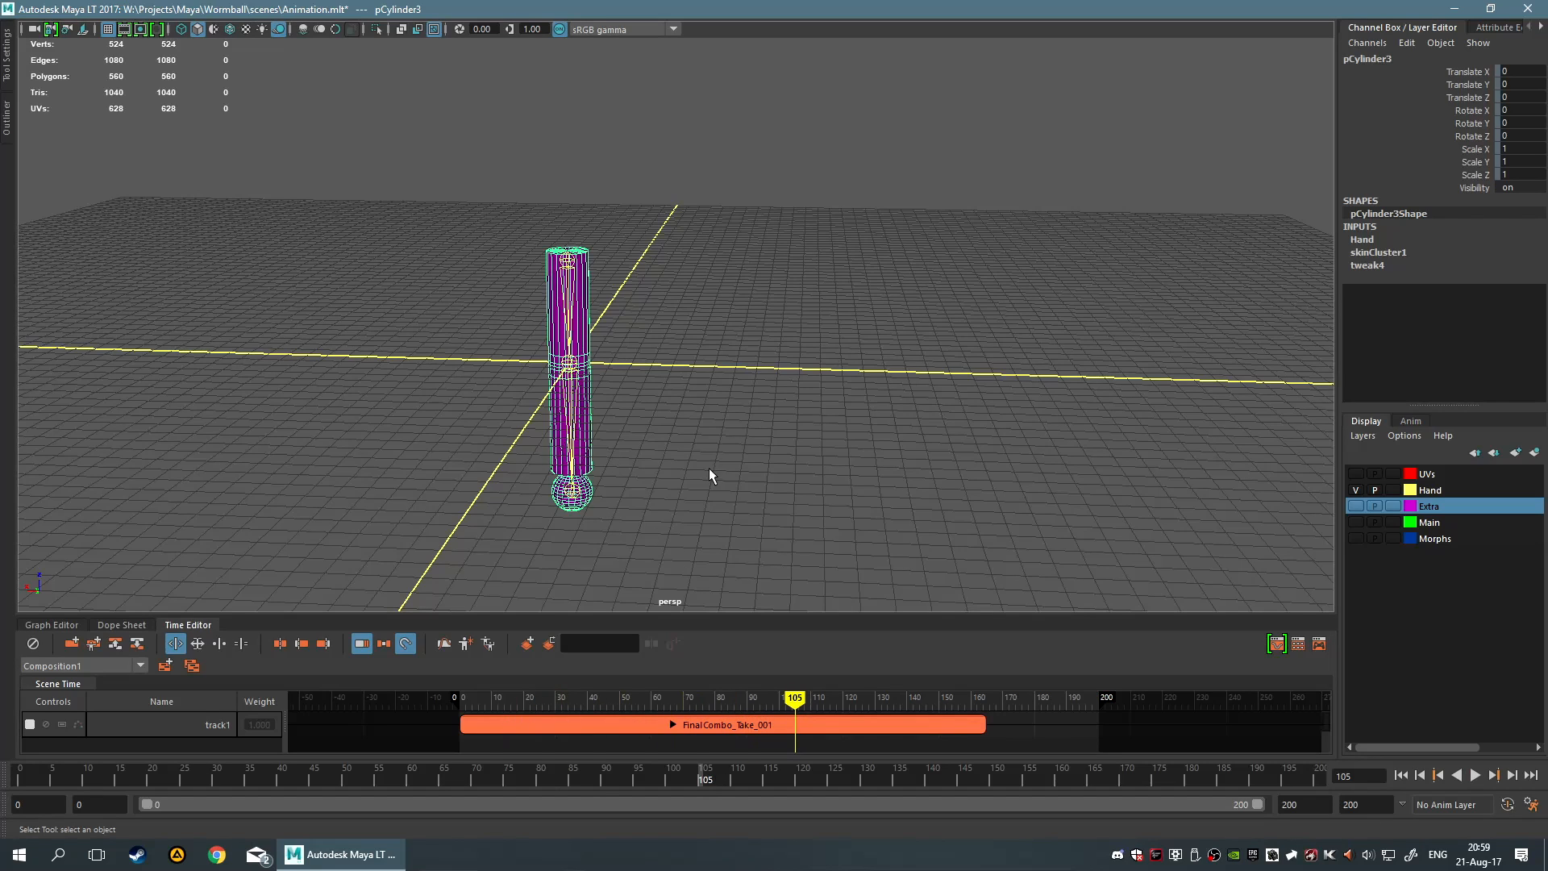
left_click(803, 448)
Undo the last scrub, the mesh selection and the deletion of the arm rig's control circles
key("ctrl+z")
key("ctrl+z")
key("ctrl+z")
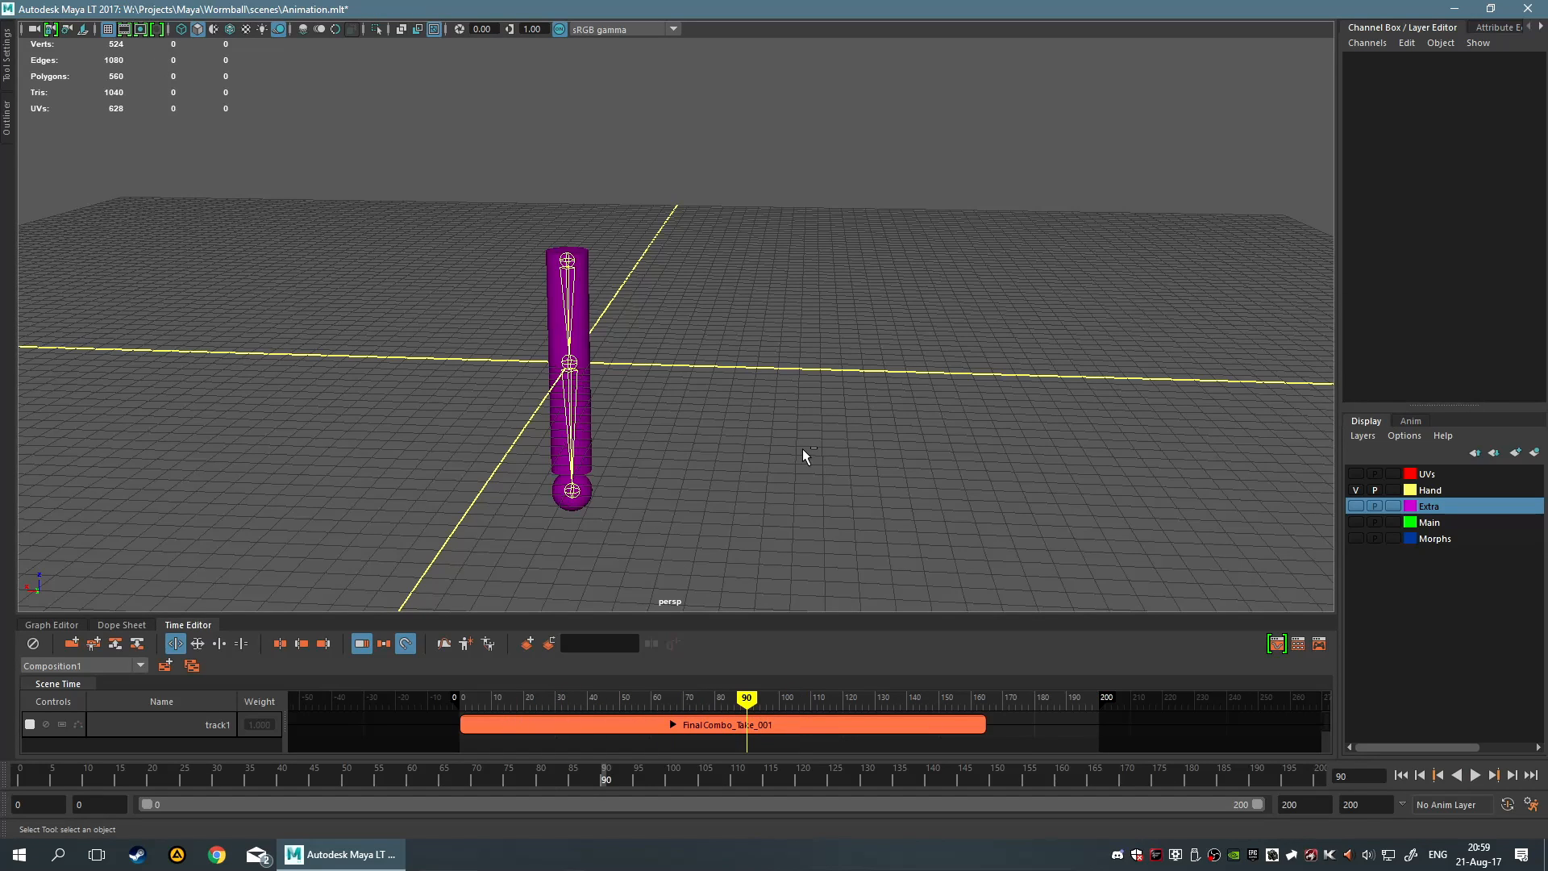
key("ctrl+z")
left_click(802, 448)
scroll(723, 422, "up", 5)
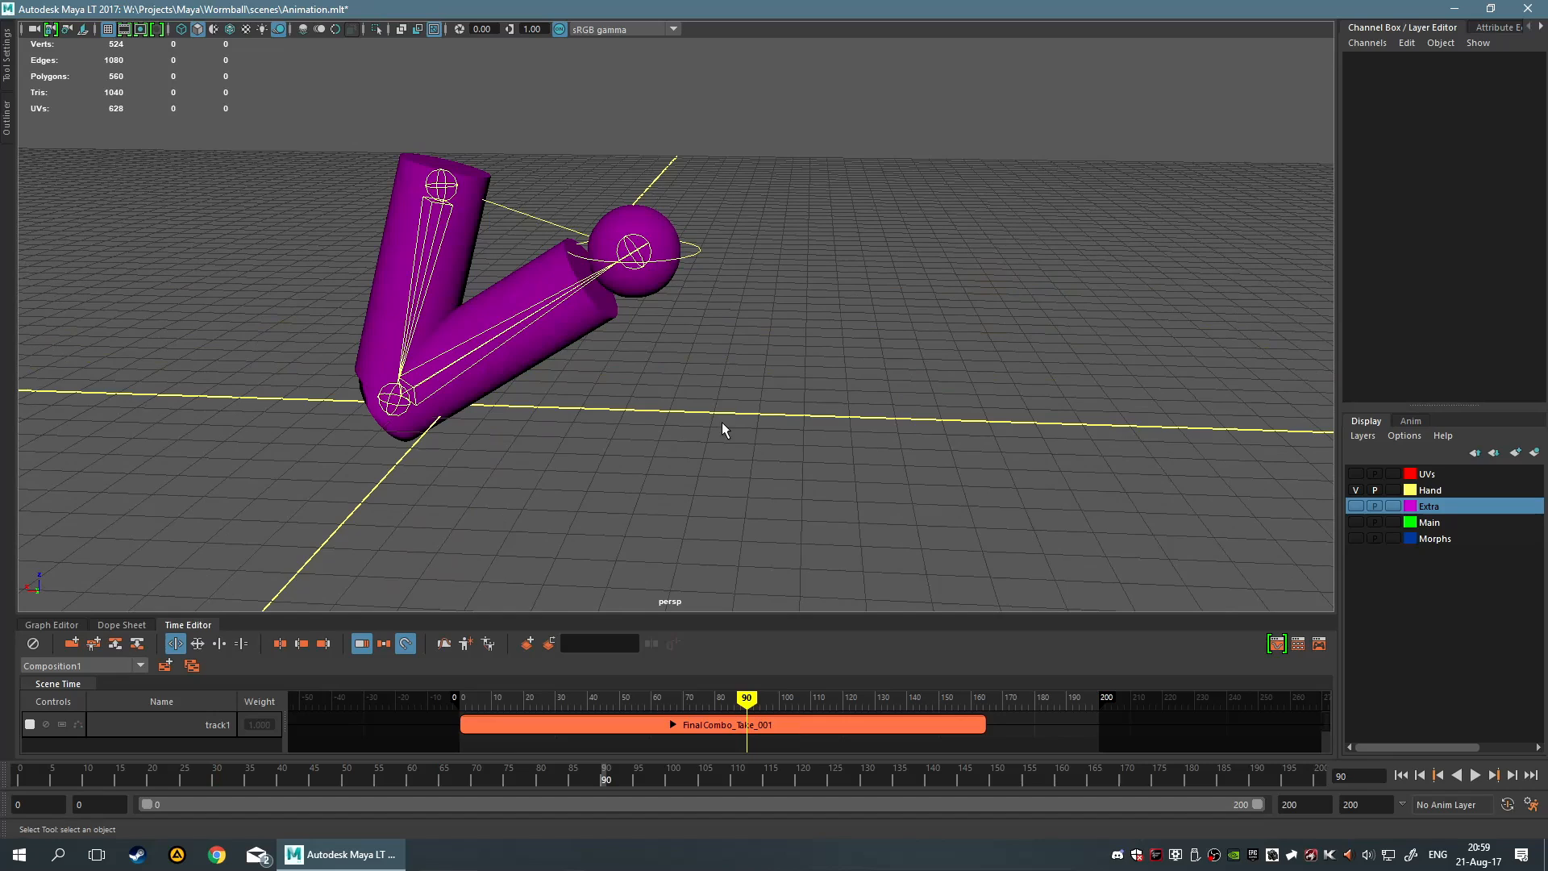
Try deleting the wrist control circle, restore it and scrub the clip to frame 85
left_click(680, 259)
key("ctrl+z")
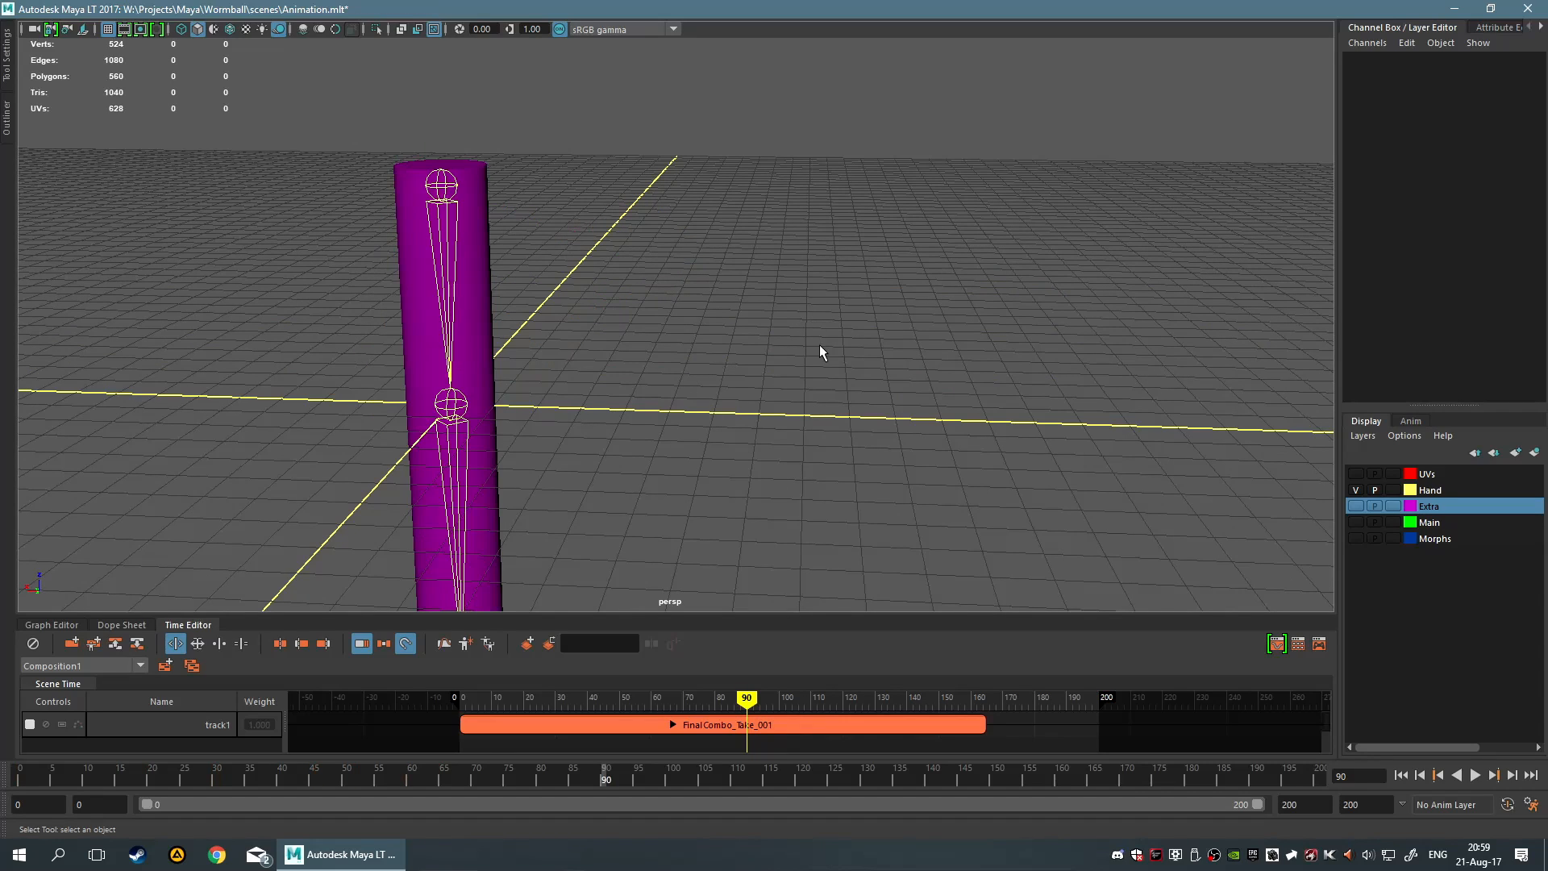
key("shift+z")
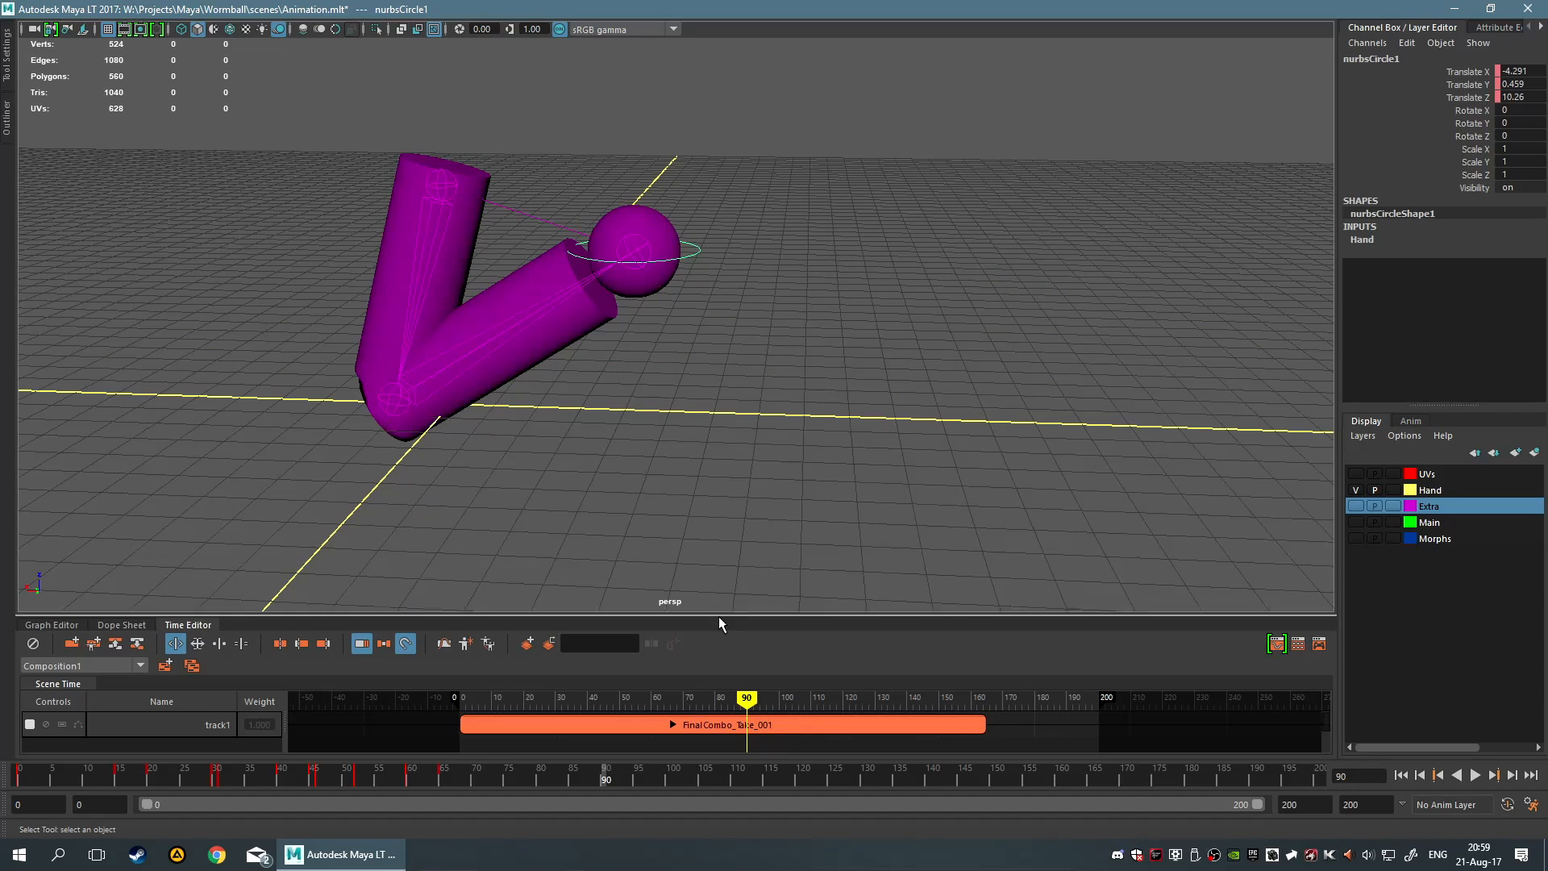
left_click_drag(740, 701, 732, 762)
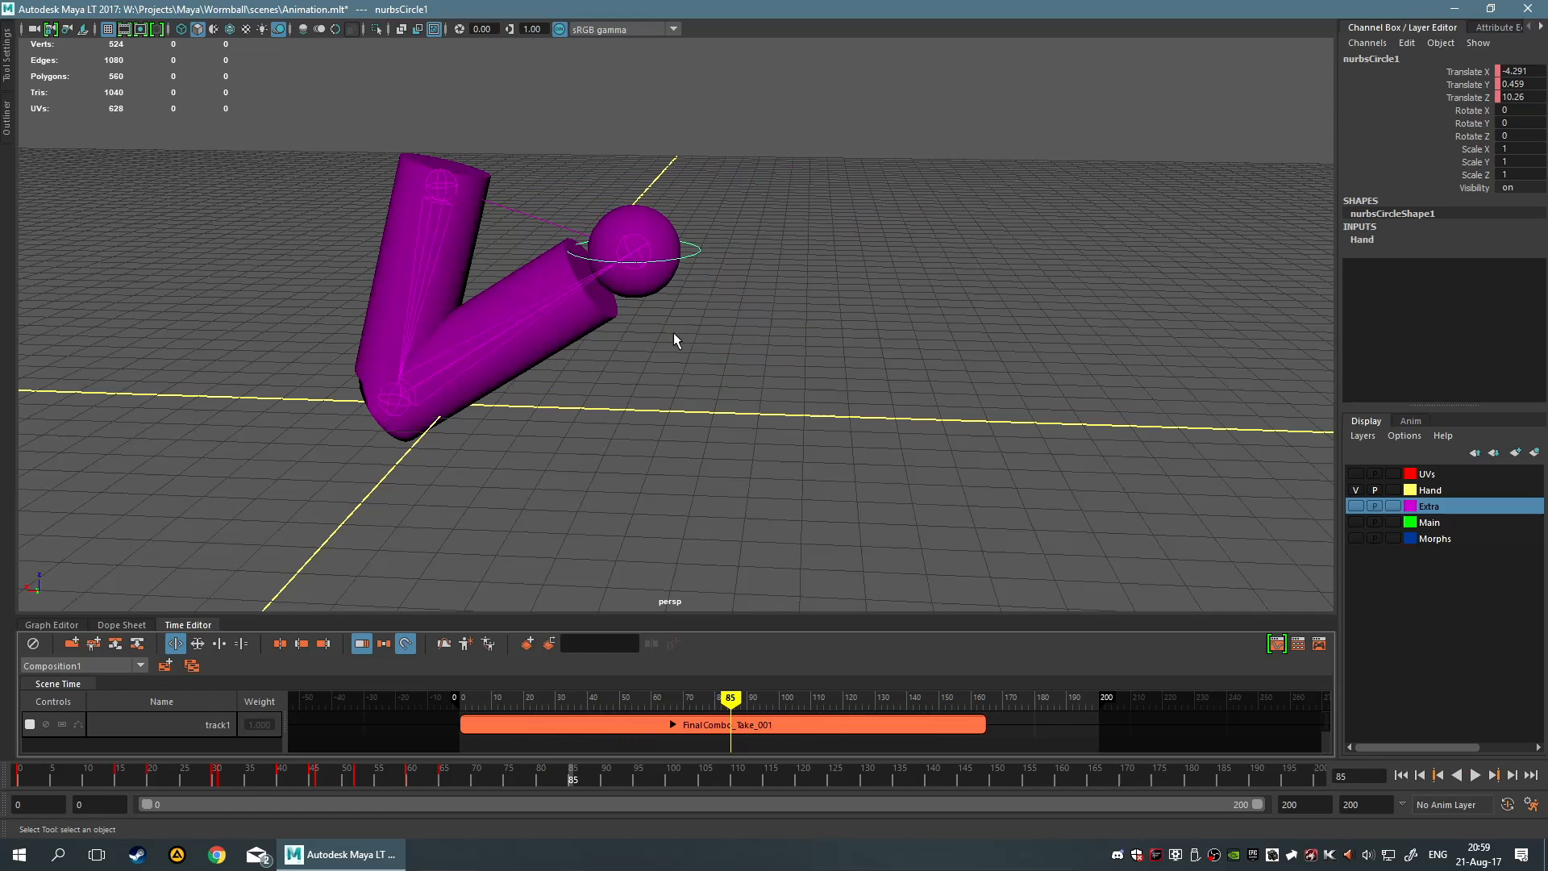
Select the arm's IK handle to inspect its attributes and scrub the clip to frame 154
right_click(691, 259)
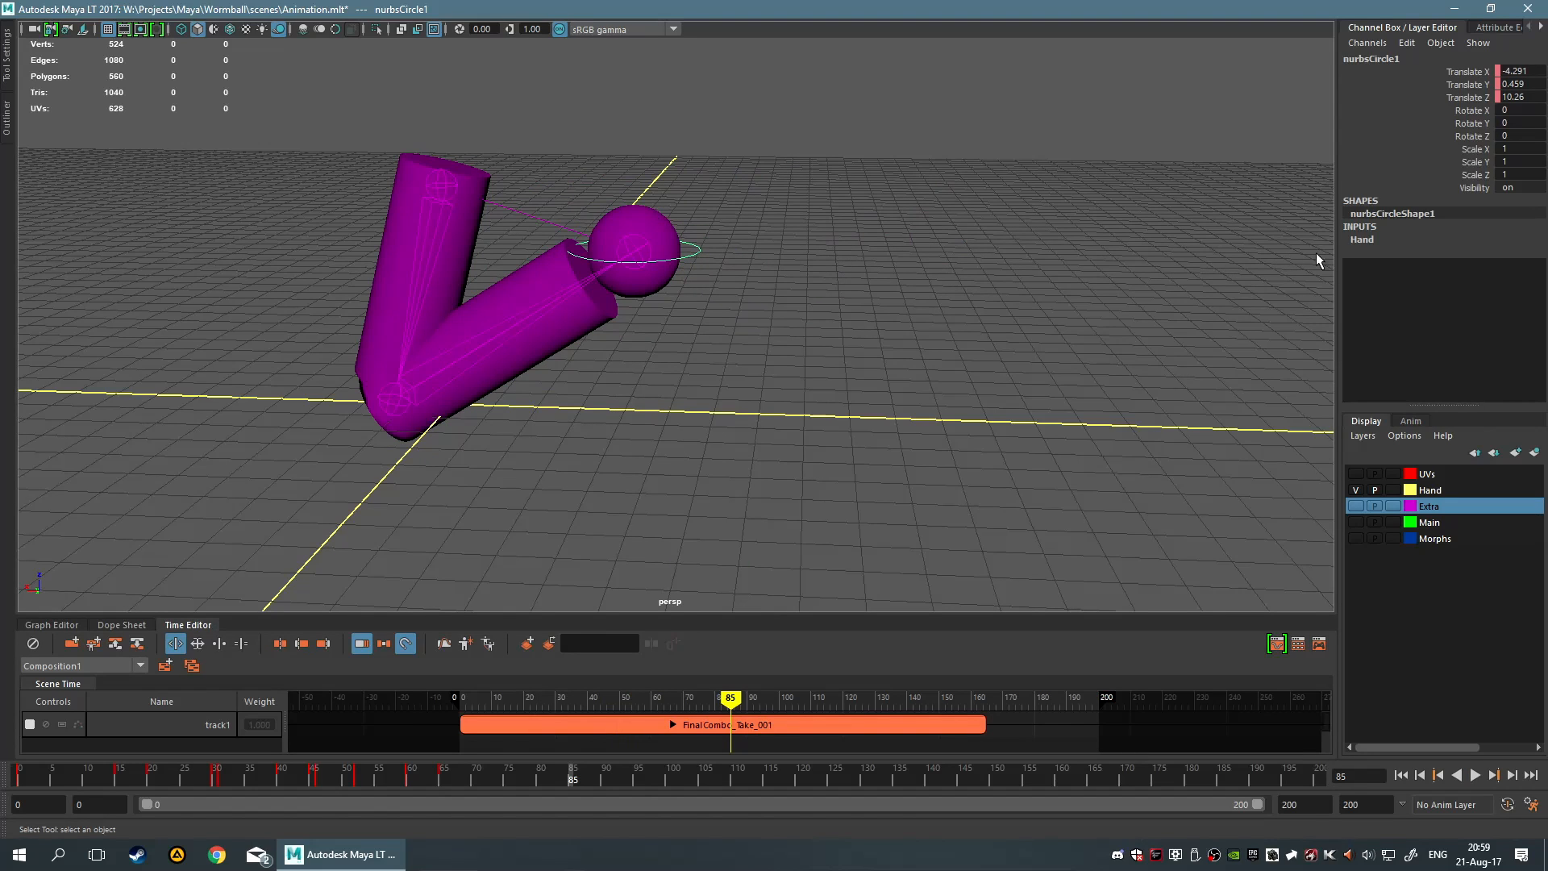
left_click_drag(1128, 266, 685, 266, "alt")
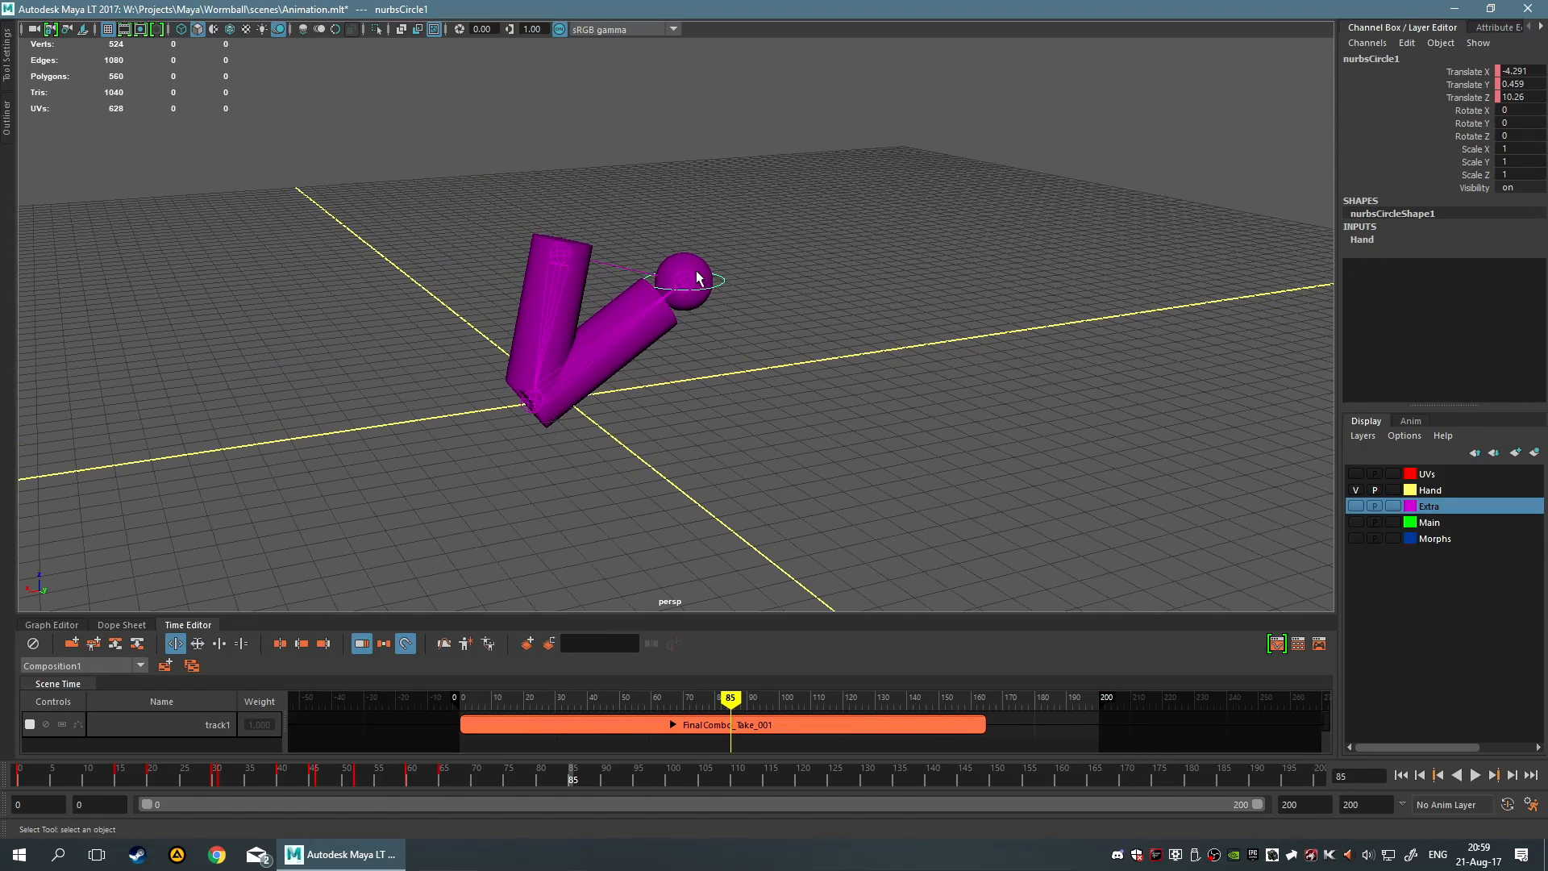
left_click(612, 260)
left_click_drag(893, 281, 835, 484, "alt")
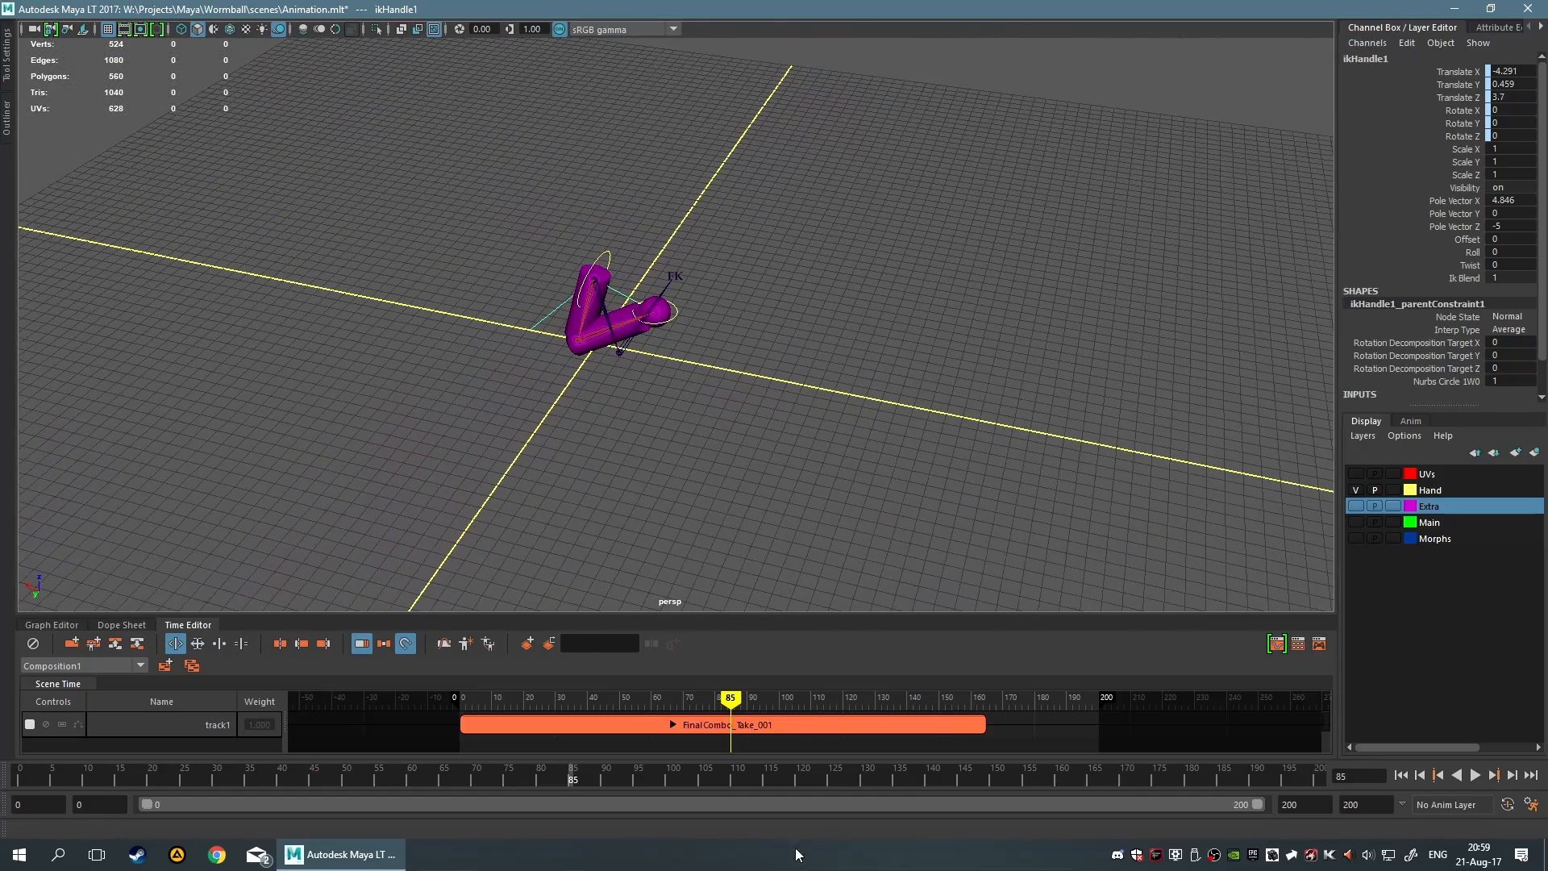
left_click_drag(716, 705, 973, 666)
Delete the control circle around the arm's wrist and clear the selection
scroll(733, 359, "up", 5)
left_click(683, 308)
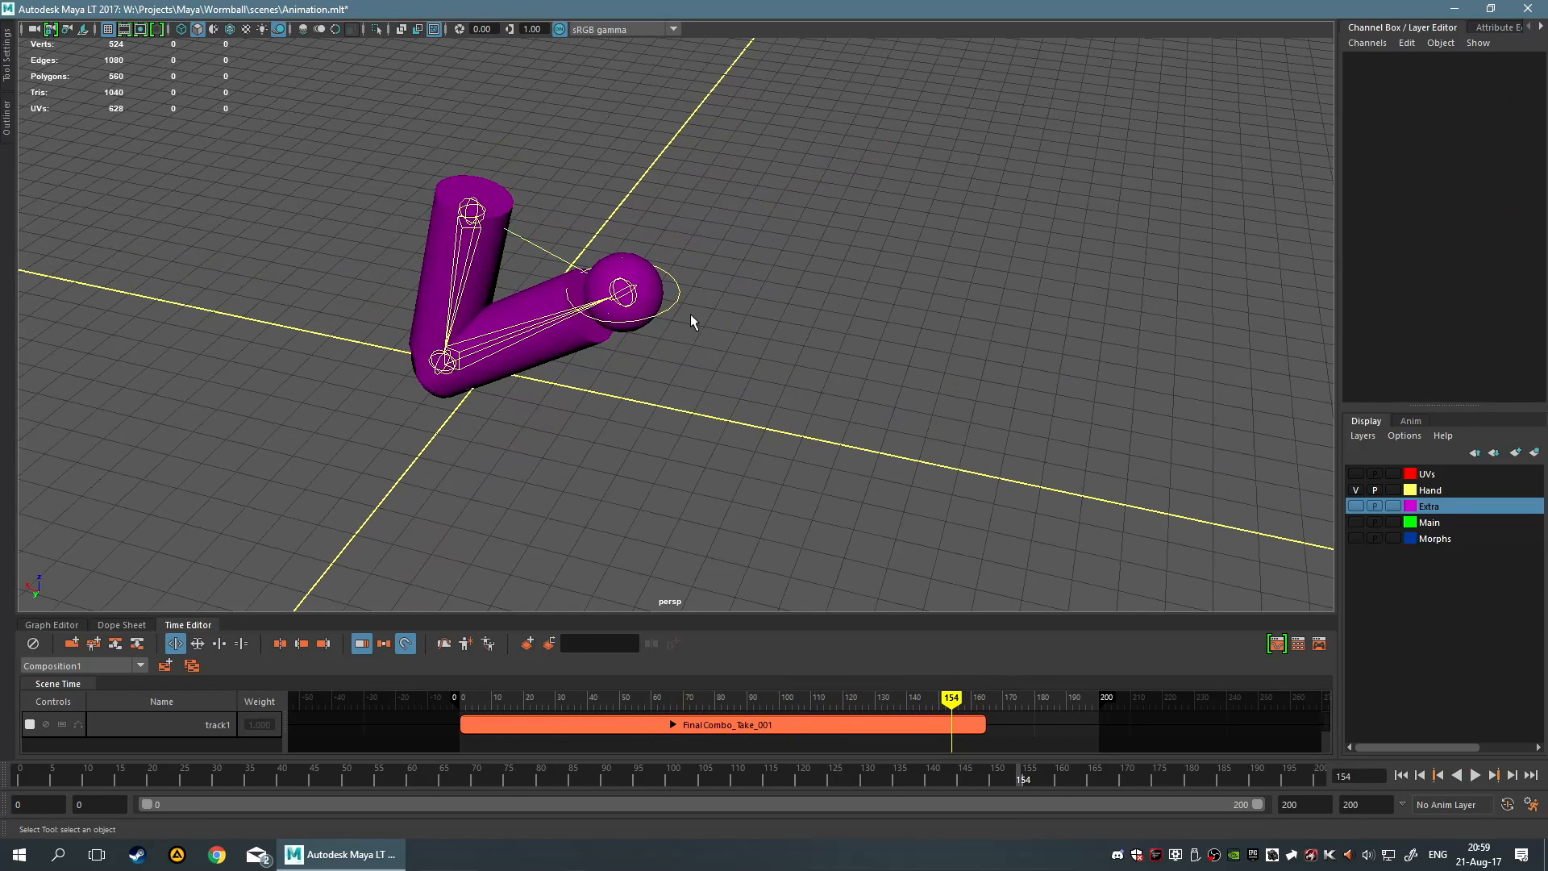
left_click(780, 310)
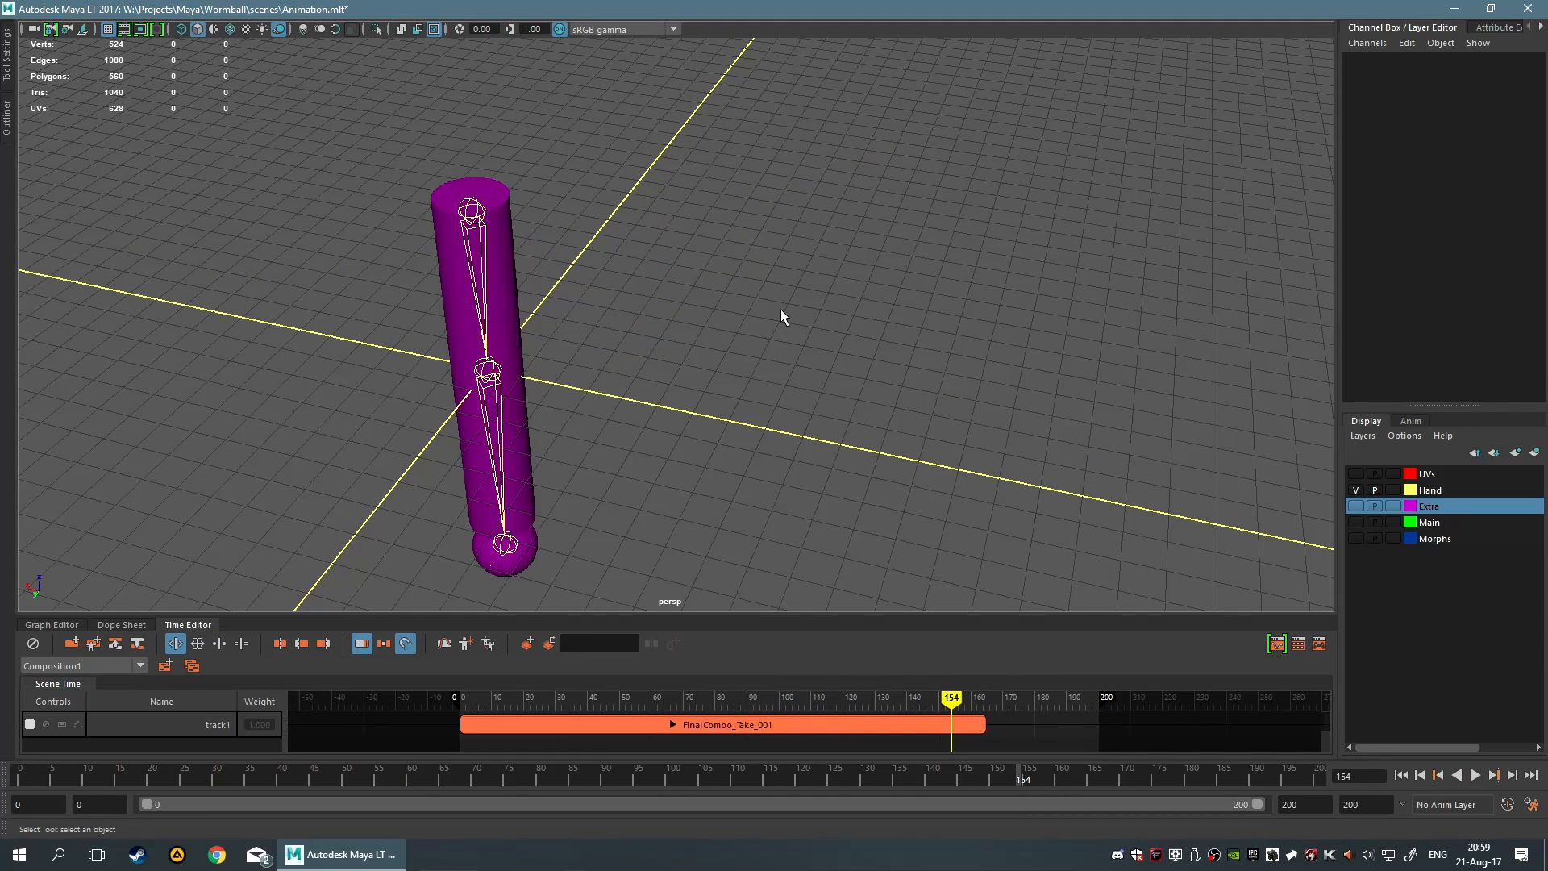
Play the clip from its start to check the arm without the wrist circle, and stop at frame 189
left_click_drag(955, 700, 453, 701)
key("alt+v")
left_click(462, 704)
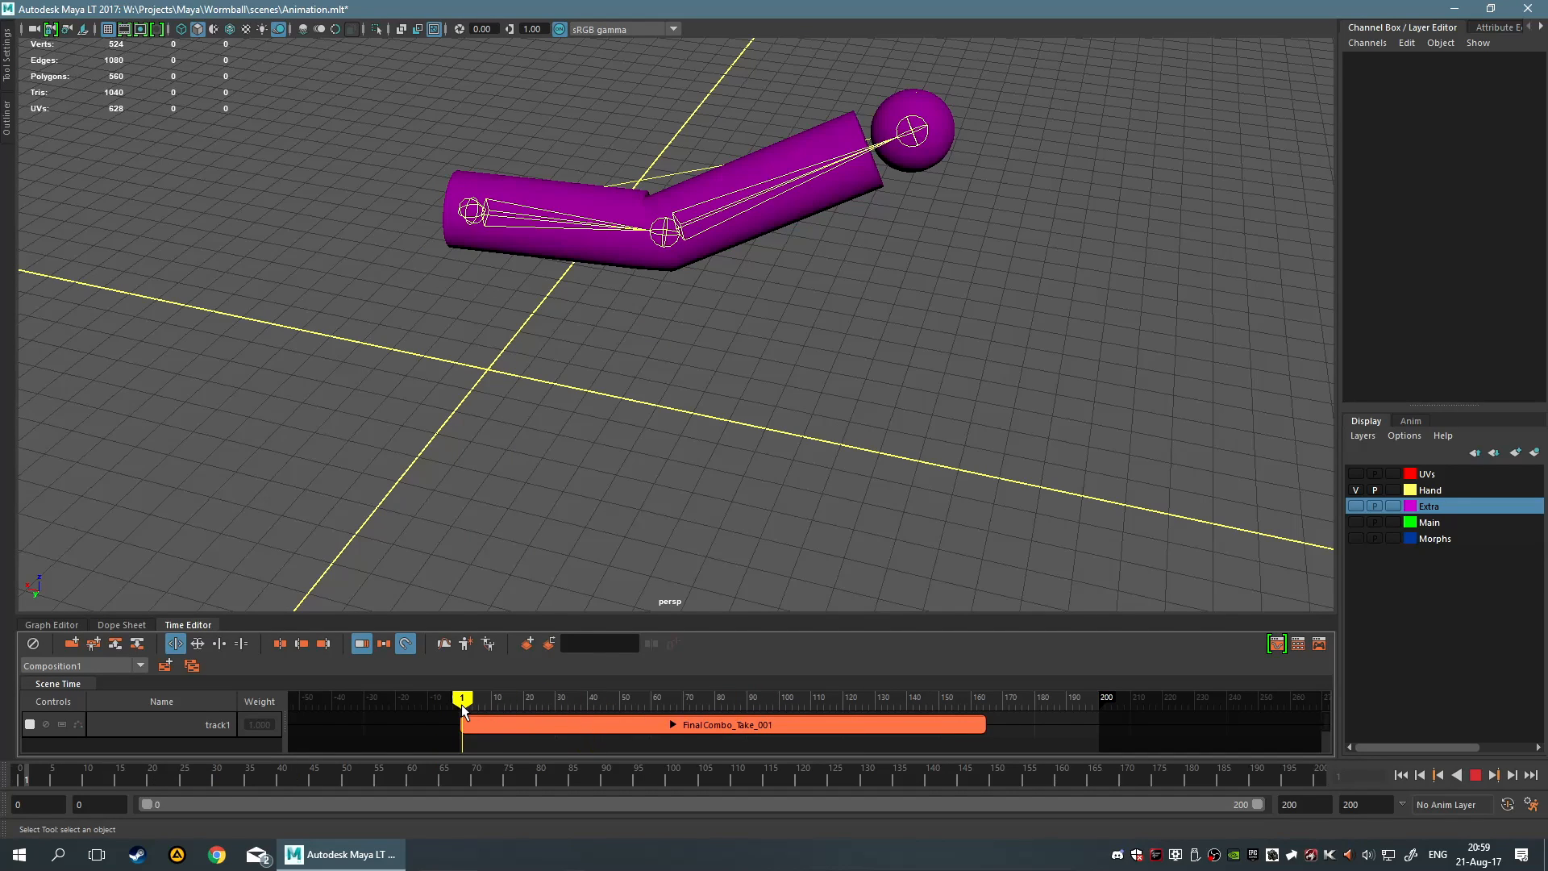
left_click(1475, 777)
left_click(1475, 776)
scroll(990, 540, "down", 5)
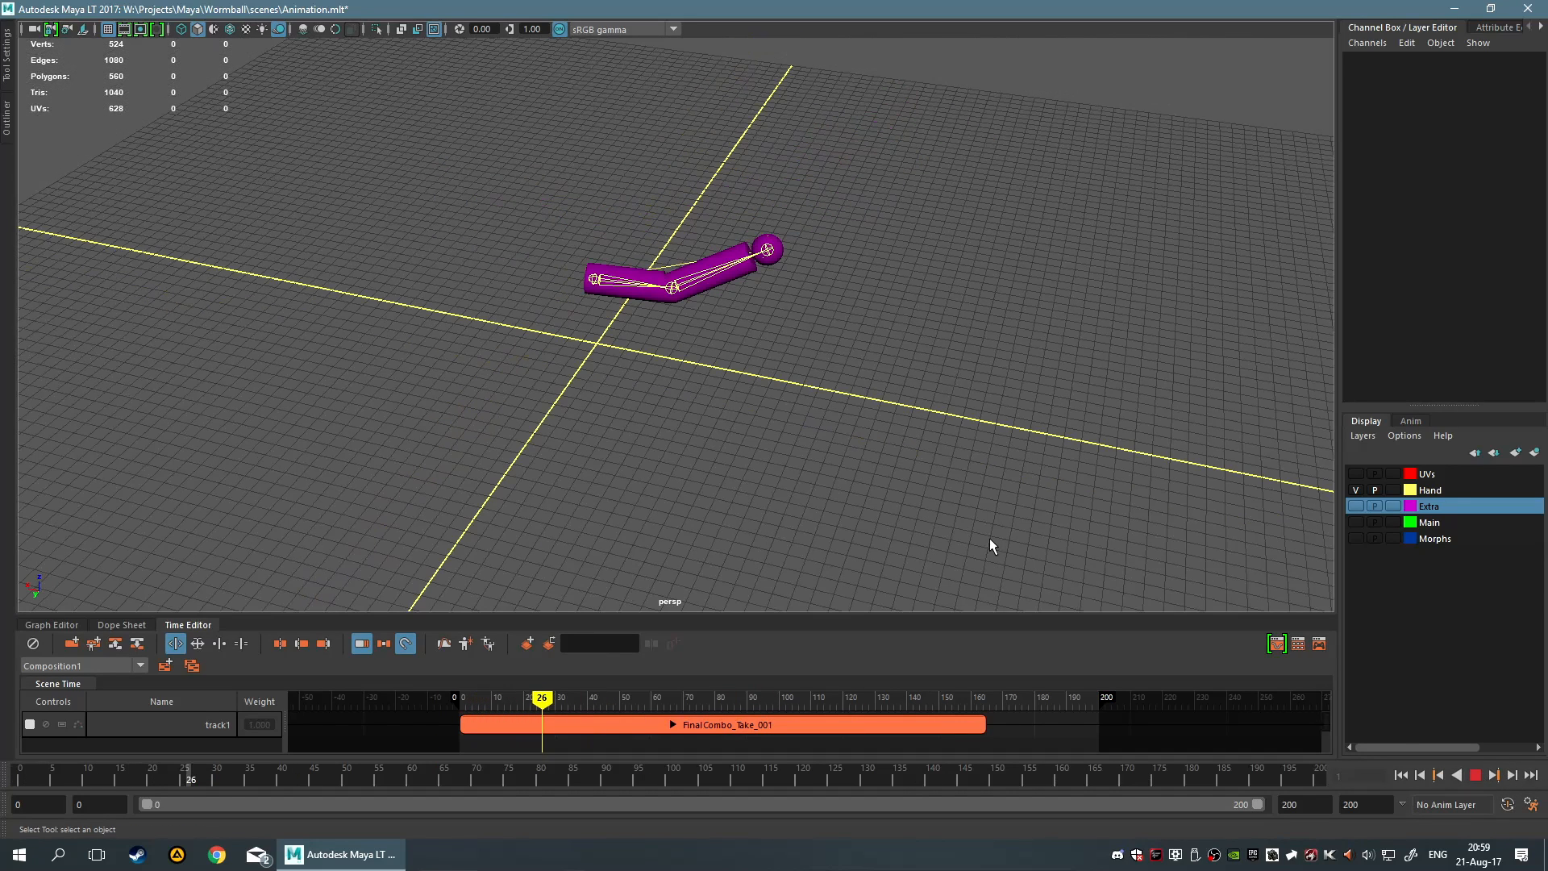
left_click_drag(806, 342, 593, 244)
left_click(660, 260)
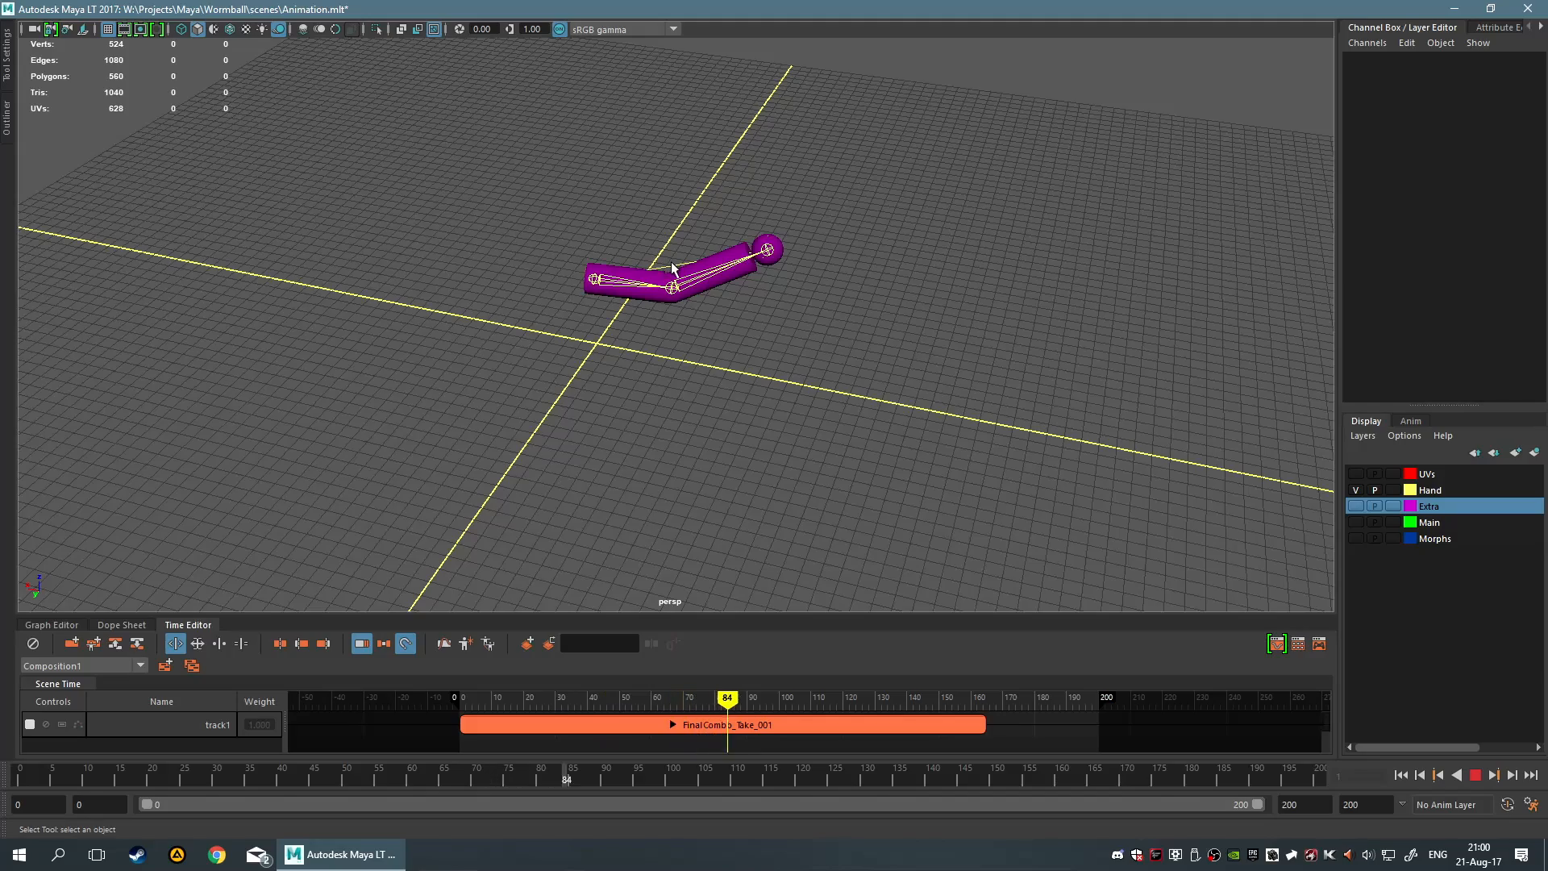
scroll(858, 273, "up", 2)
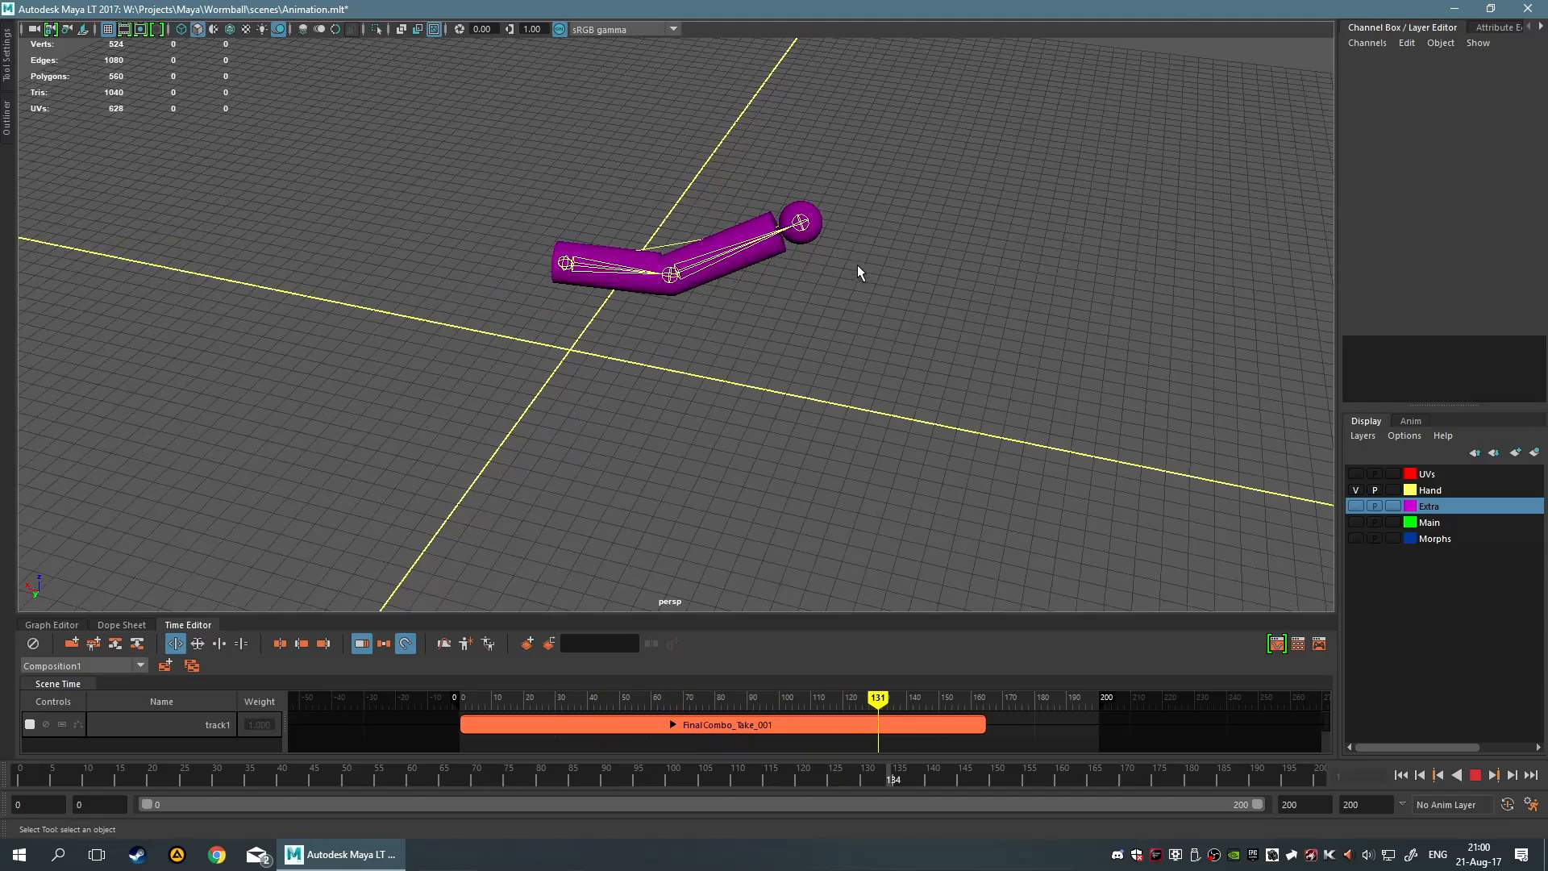
scroll(858, 266, "up", 1)
middle_click_drag(858, 266, 801, 366, "alt")
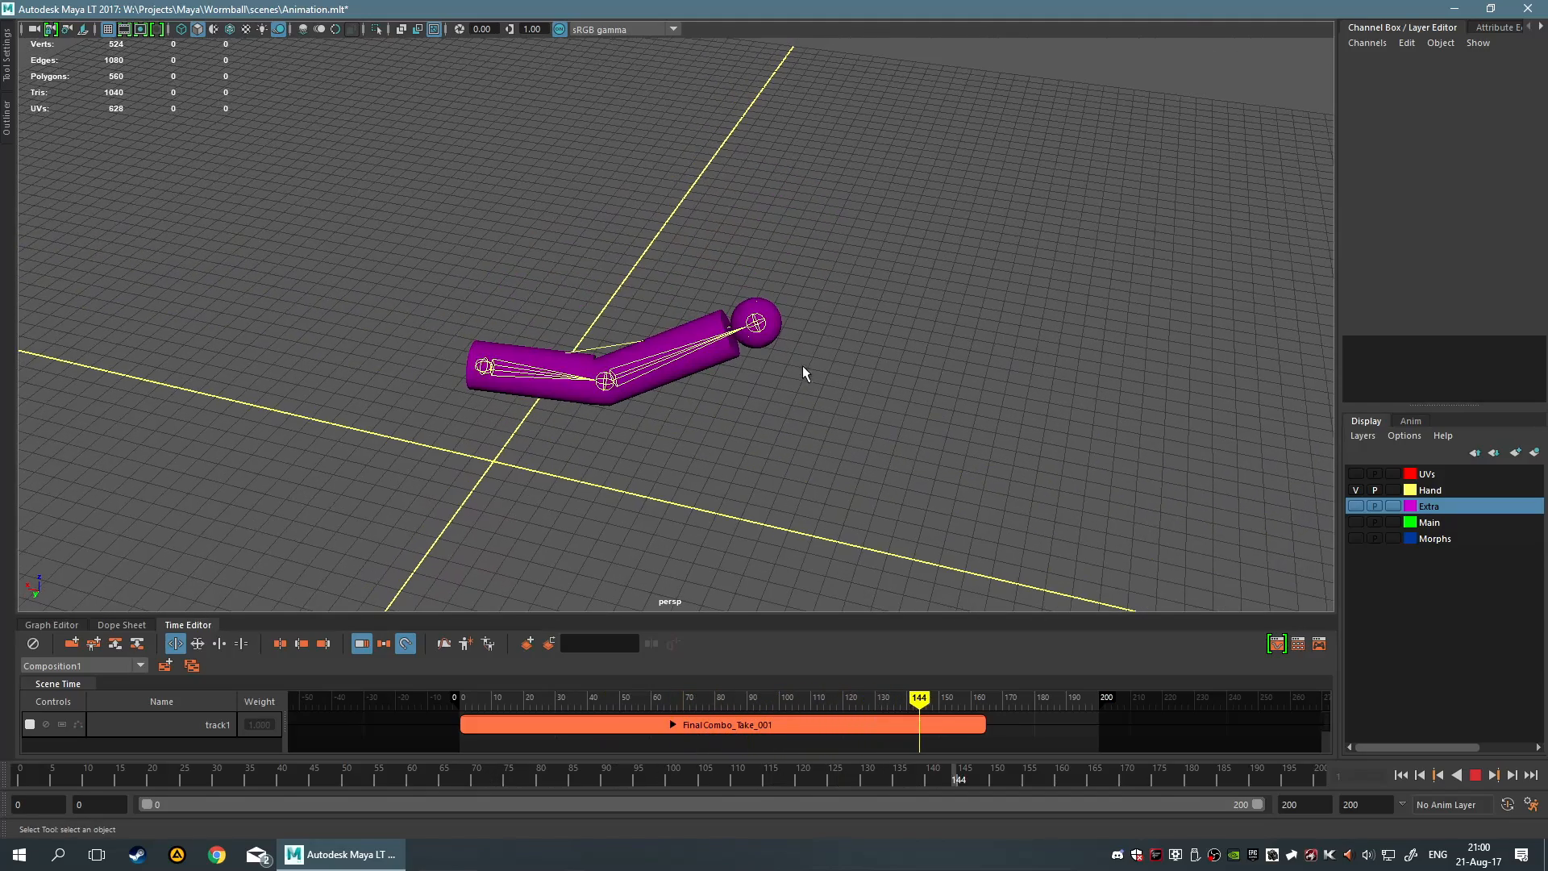
left_click(1480, 776)
Select the IK handle at the wrist to inspect it and clear the selection
left_click_drag(1015, 473, 538, 389, "alt")
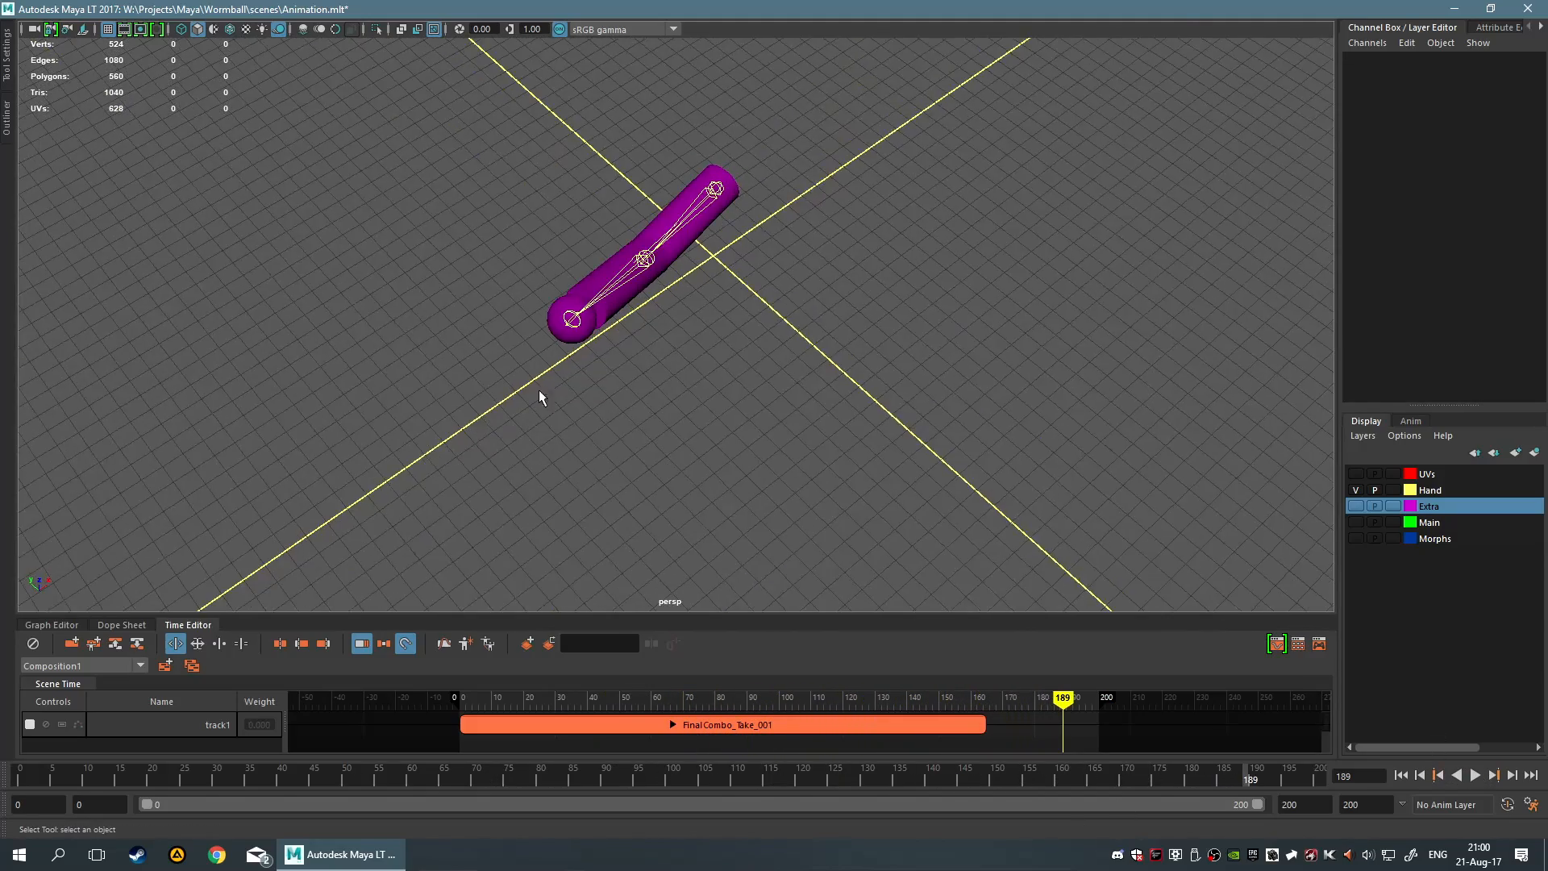
scroll(539, 389, "up", 4)
left_click(479, 303)
left_click(473, 287)
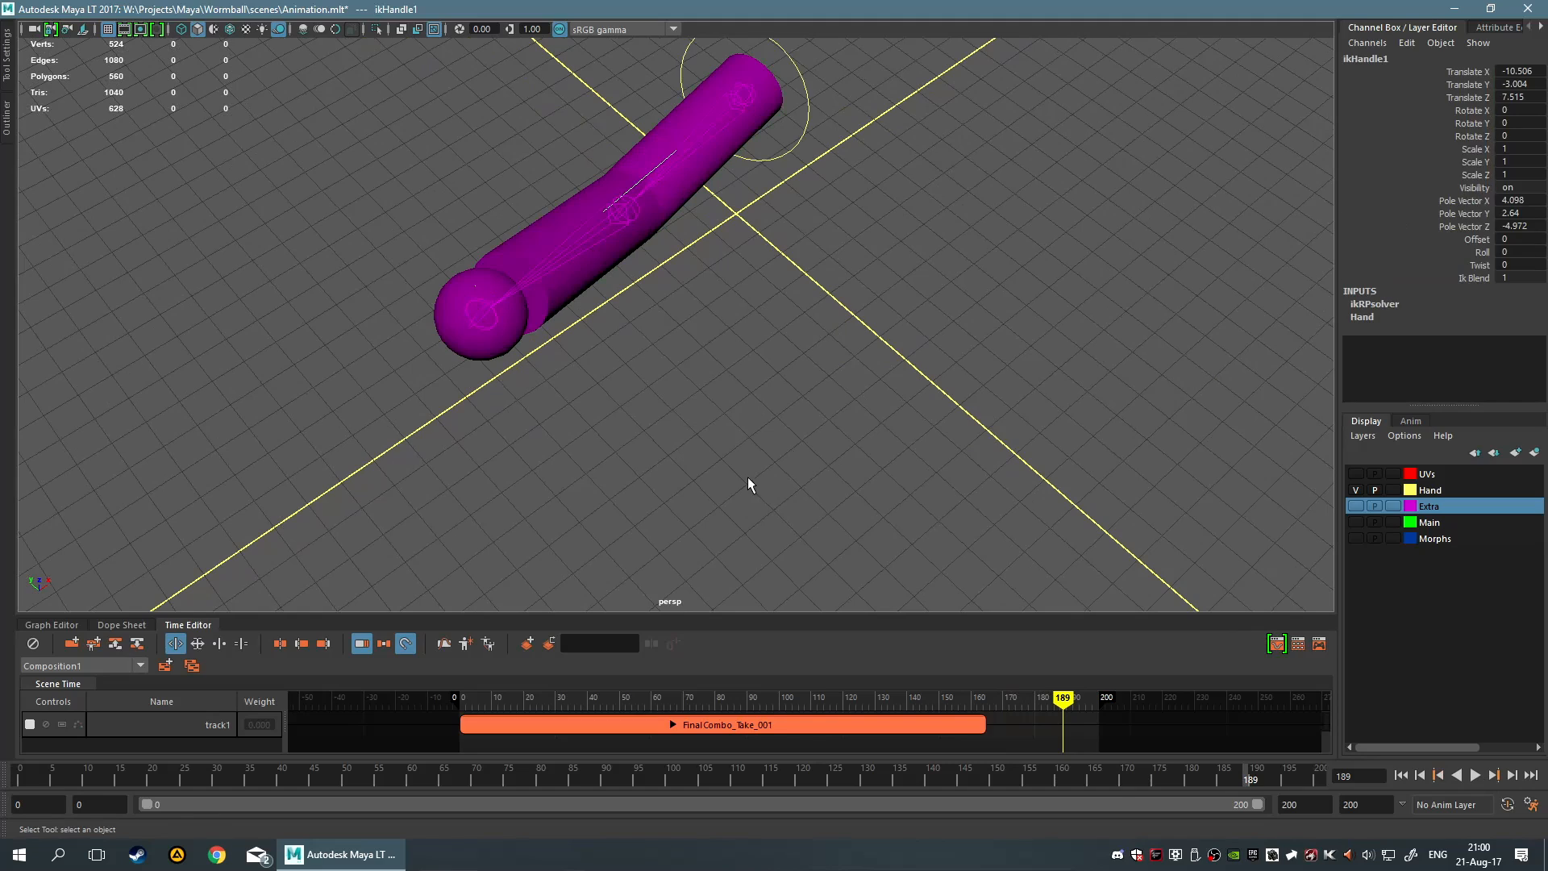
left_click(748, 477)
left_click(471, 287)
left_click(708, 347)
left_click(476, 322)
left_click_drag(819, 438, 679, 391, "alt")
left_click(680, 391)
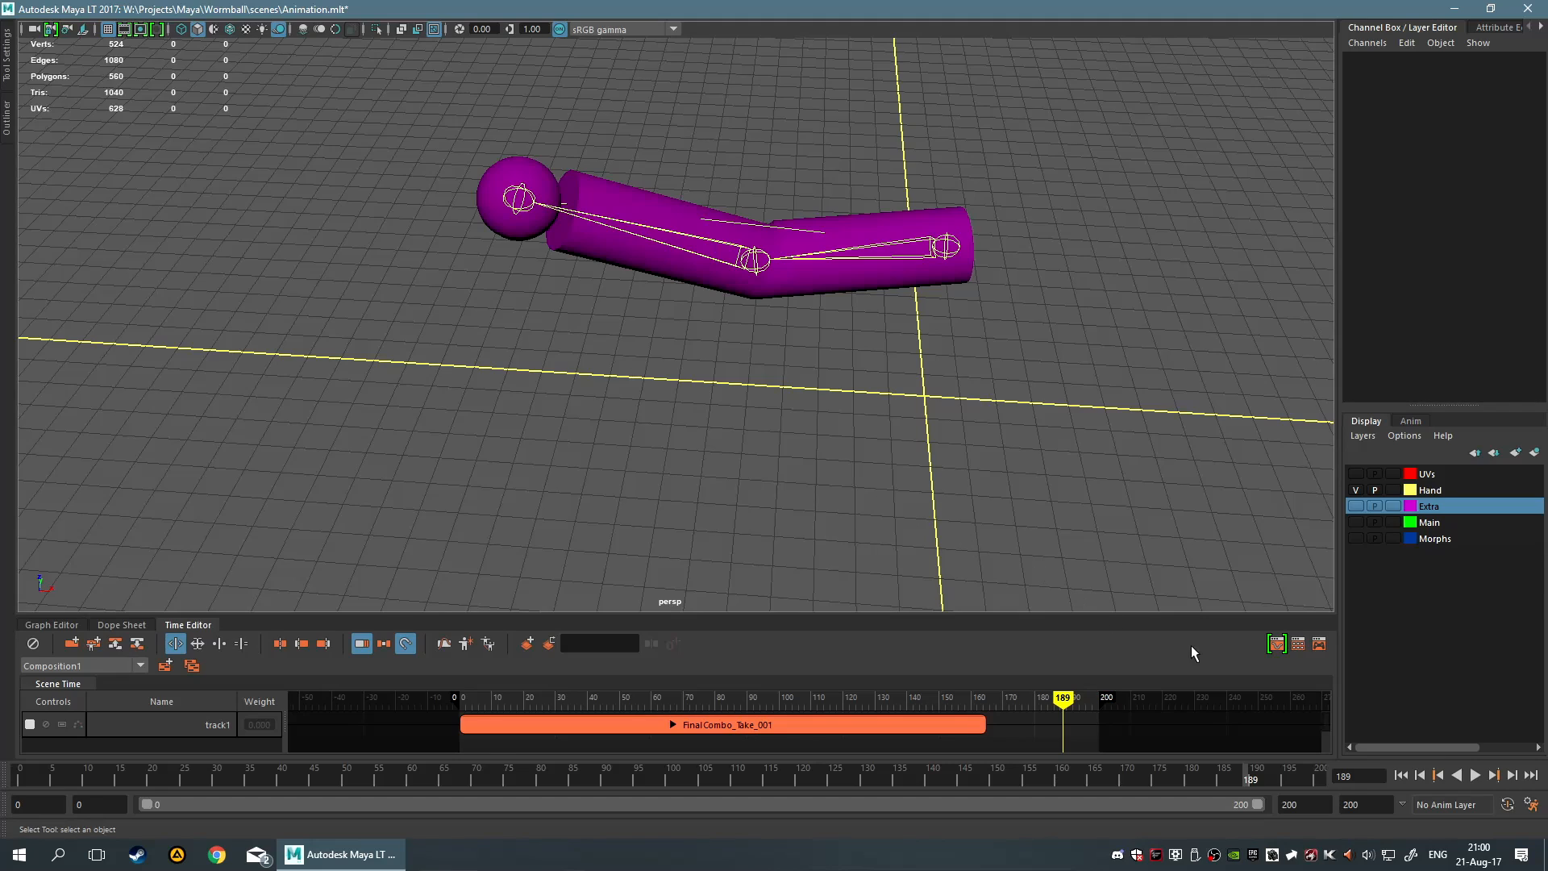
Select the FinalCombo_Take_001 clip and scrub through its baked keys to frame 125
scroll(882, 584, "down", 1)
left_click(666, 724)
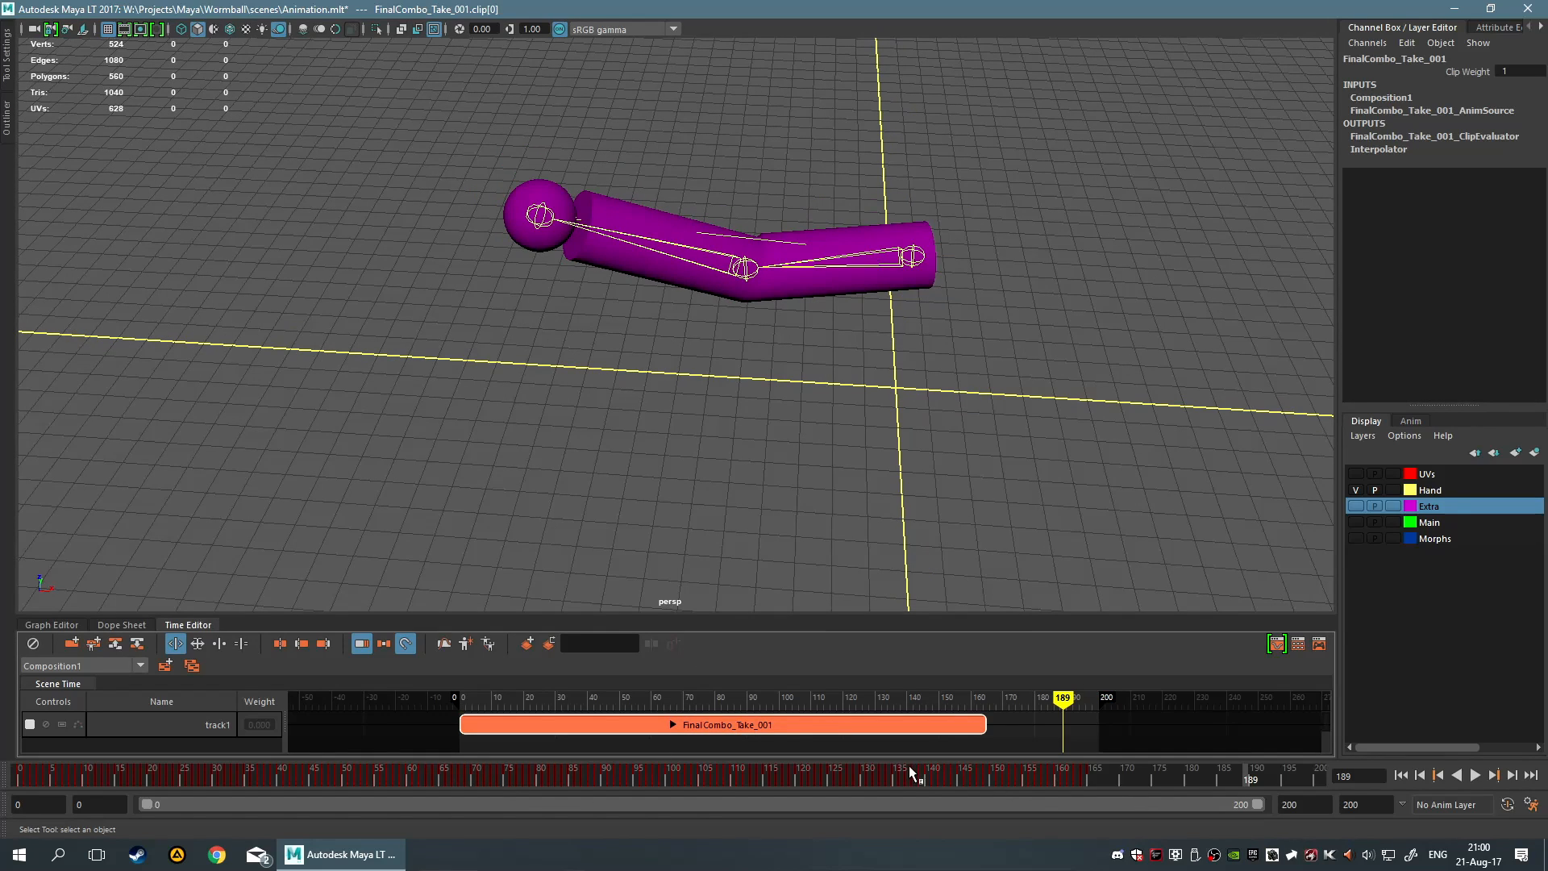
left_click_drag(908, 766, 776, 770)
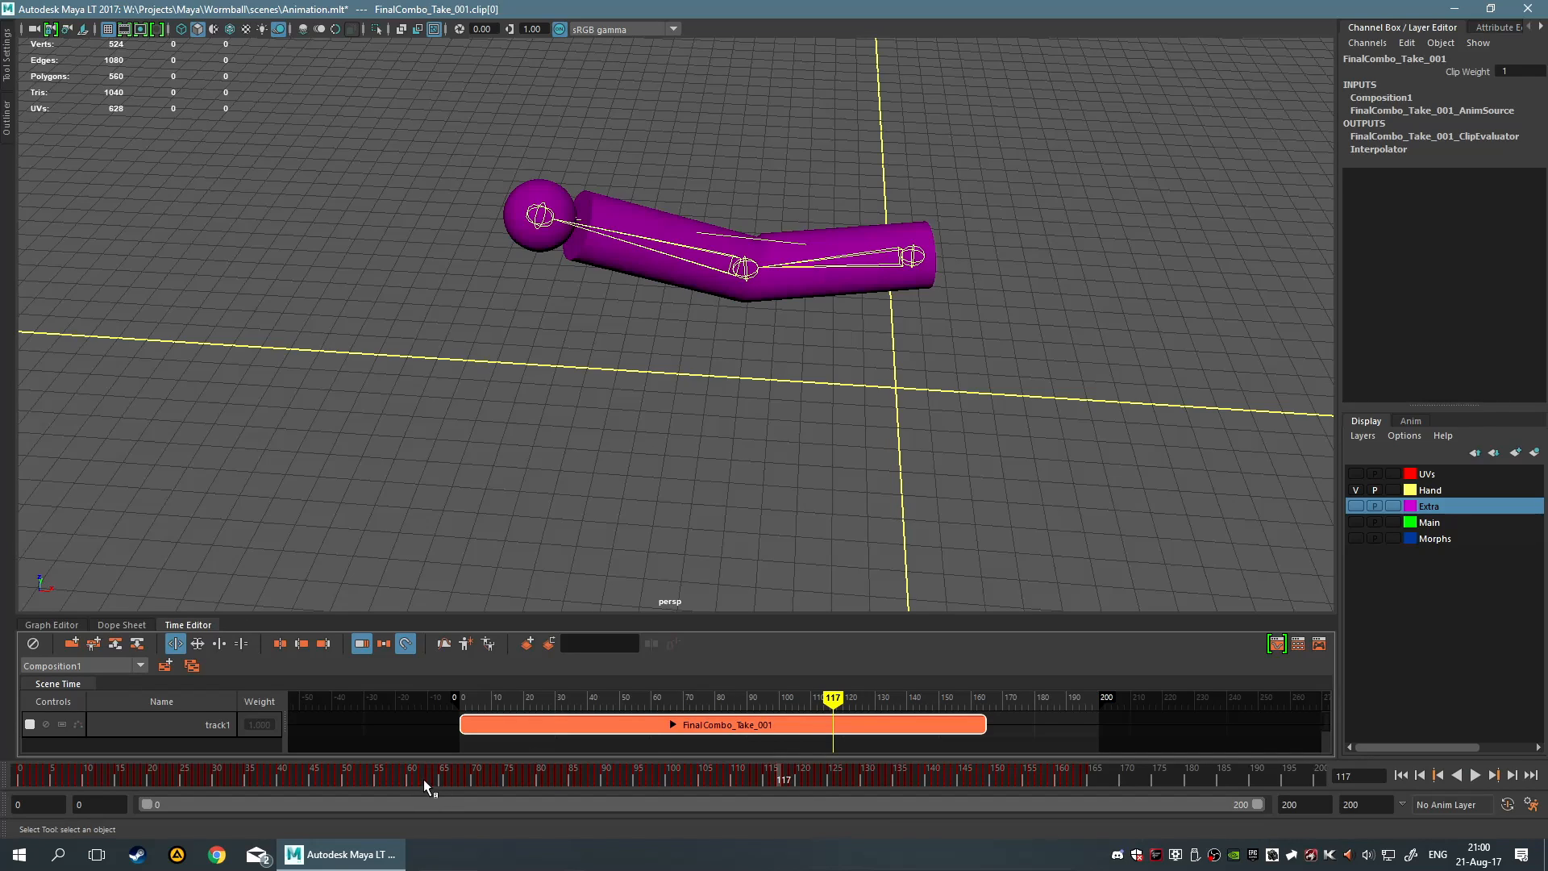
left_click_drag(423, 779, 830, 777)
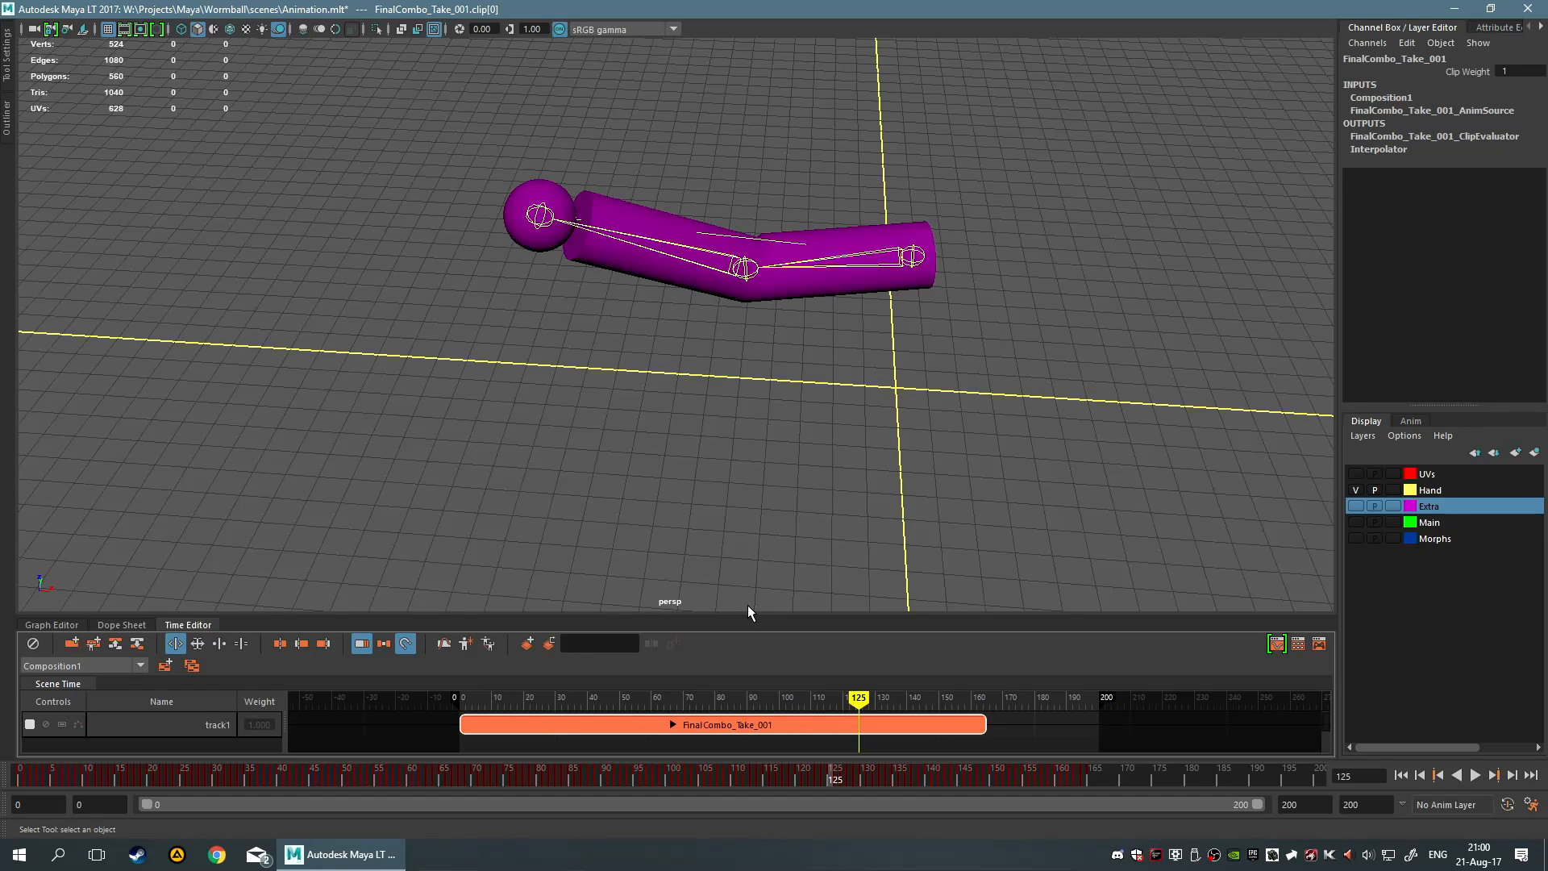
Collapse the Time Editor, briefly hide and show the Hand layer, and clear the selection
left_click_drag(570, 529, 232, 508, "alt")
scroll(233, 508, "down", 3)
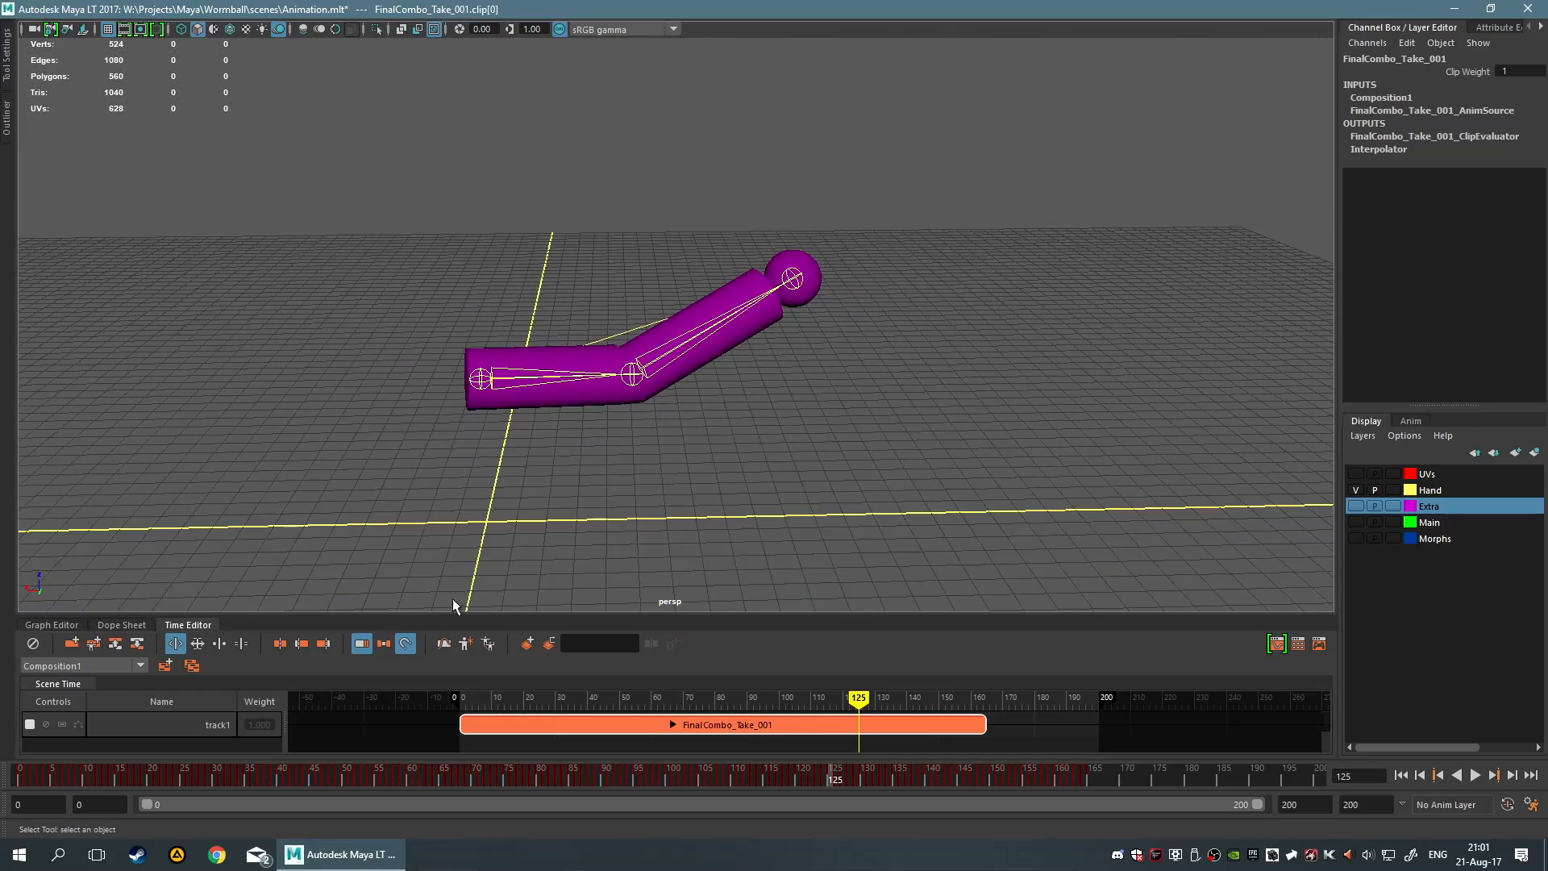
left_click(200, 627)
left_click(1356, 490)
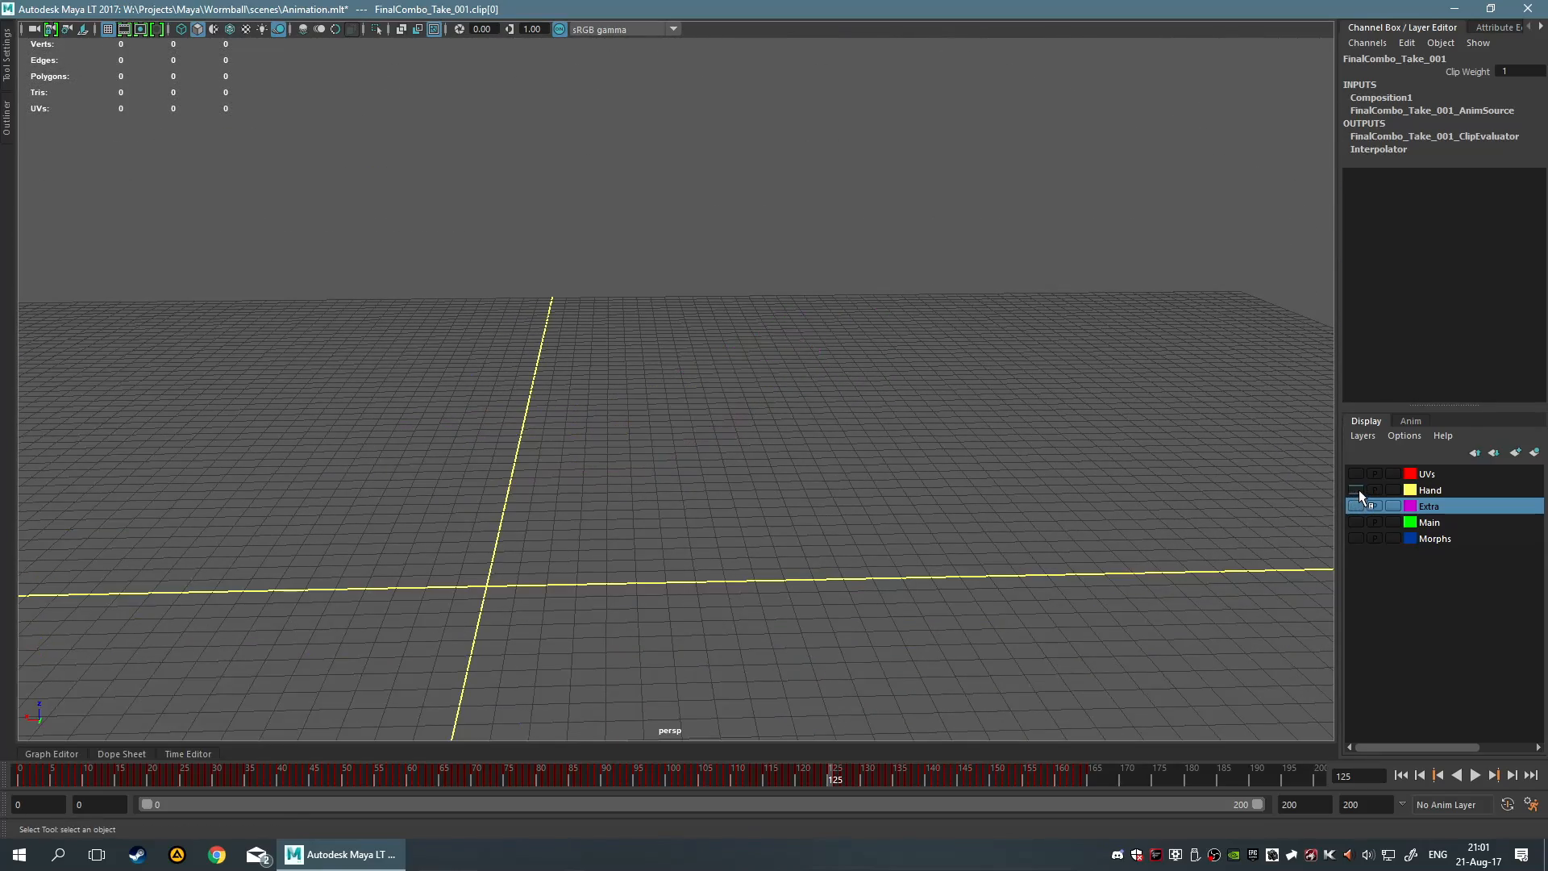
left_click(1355, 490)
left_click_drag(1008, 484, 1098, 511, "alt")
left_click(1098, 511)
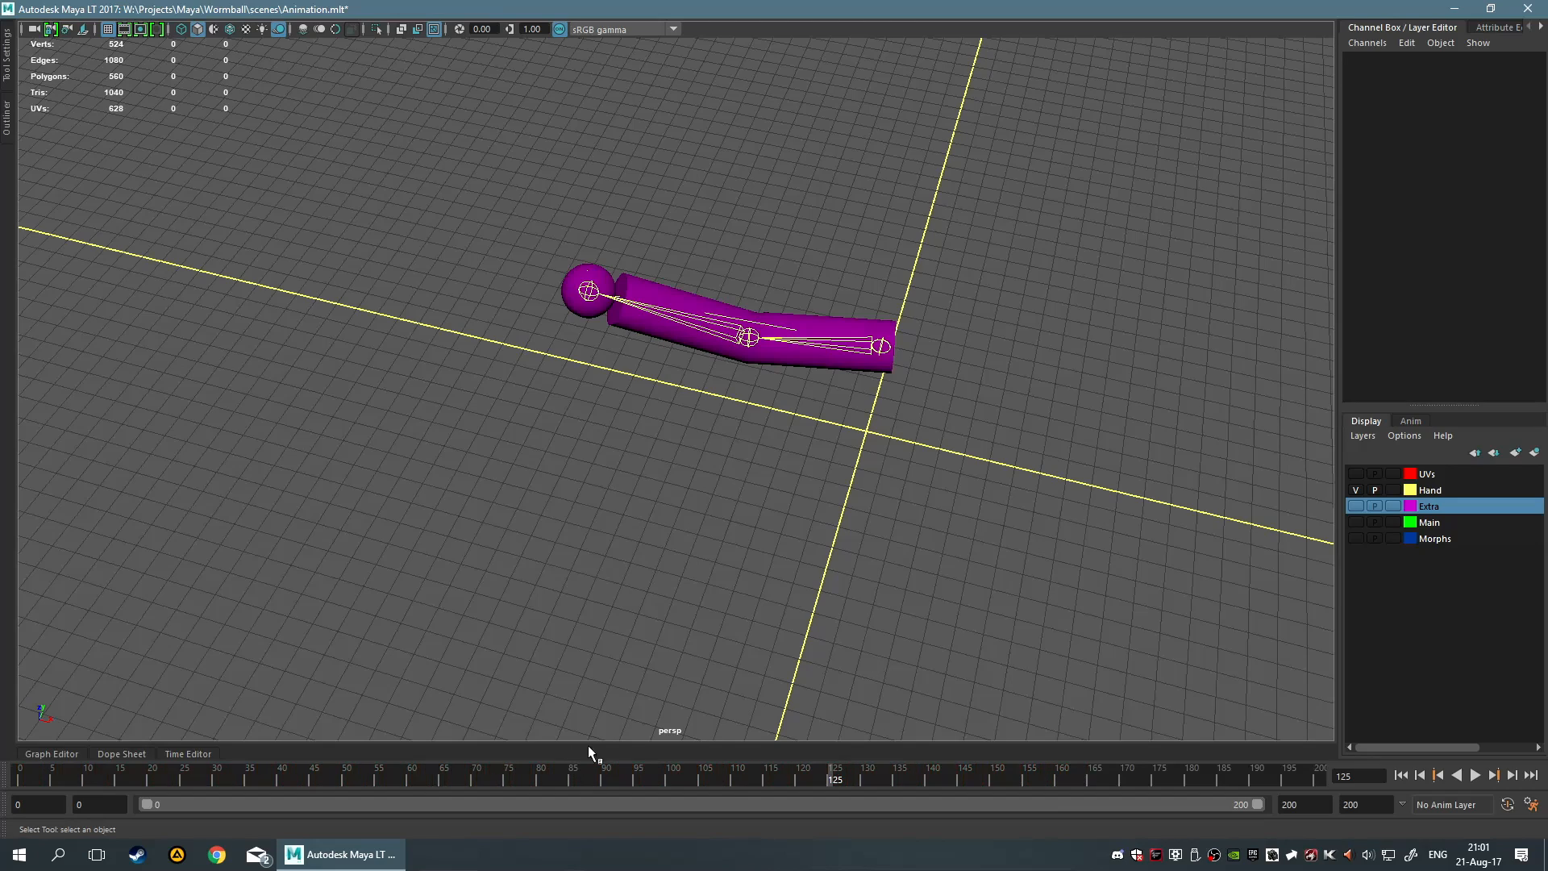
Move the timeline to frame 0 and delete the IK handle left on the arm
left_click_drag(477, 774, 19, 774)
left_click_drag(450, 223, 1119, 502)
left_click(435, 155)
left_click_drag(370, 124, 1216, 573)
key("Delete")
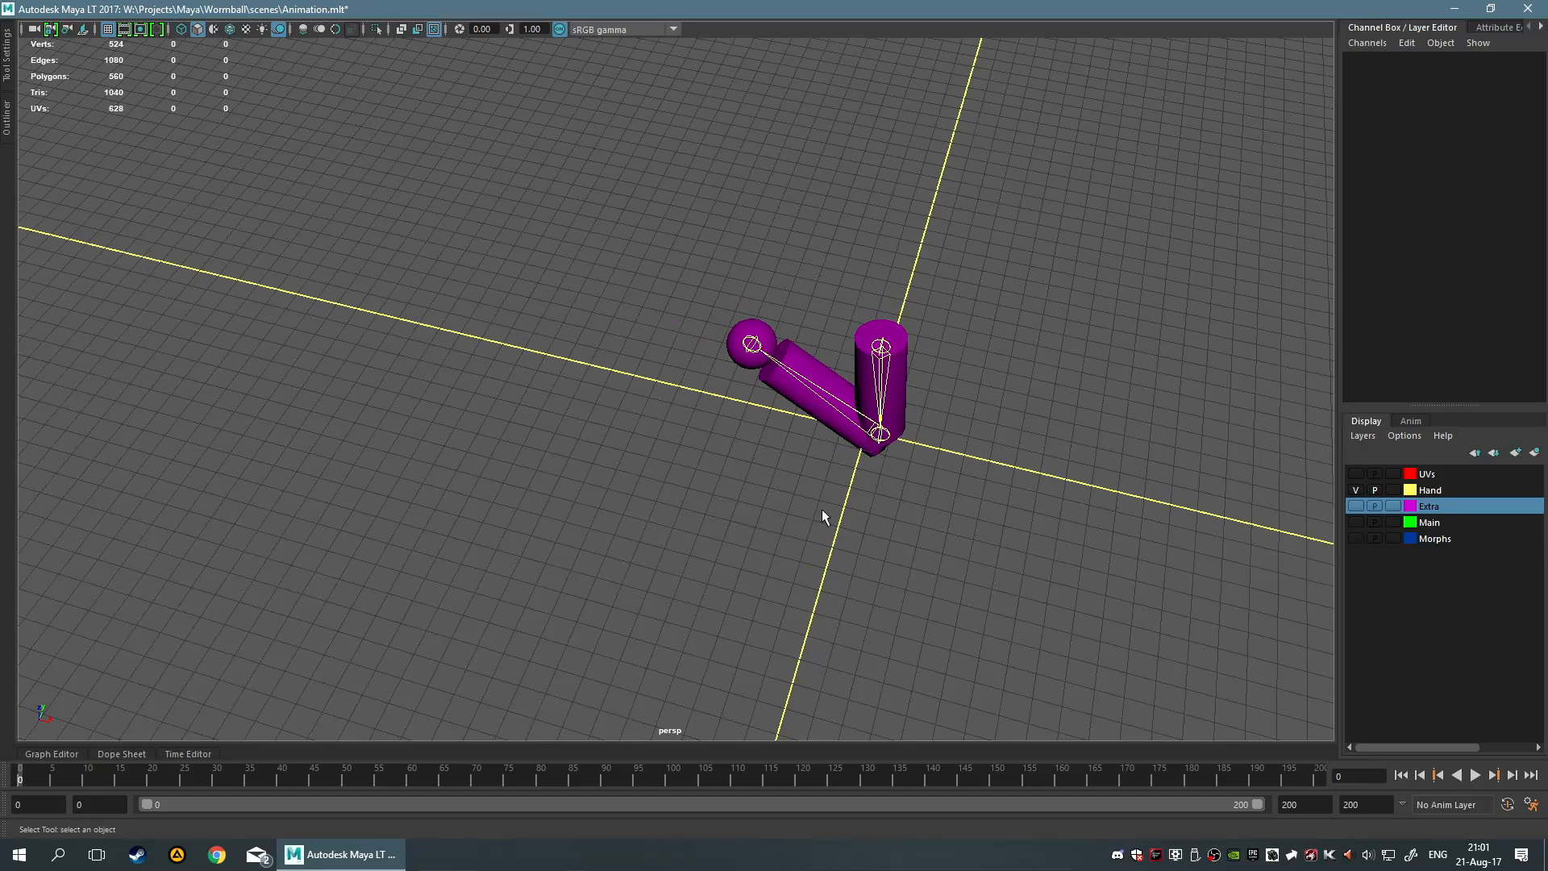
Play the animation from frame 0 to check the arm's motion without the IK handle, and stop playback
left_click_drag(32, 776, 1043, 777)
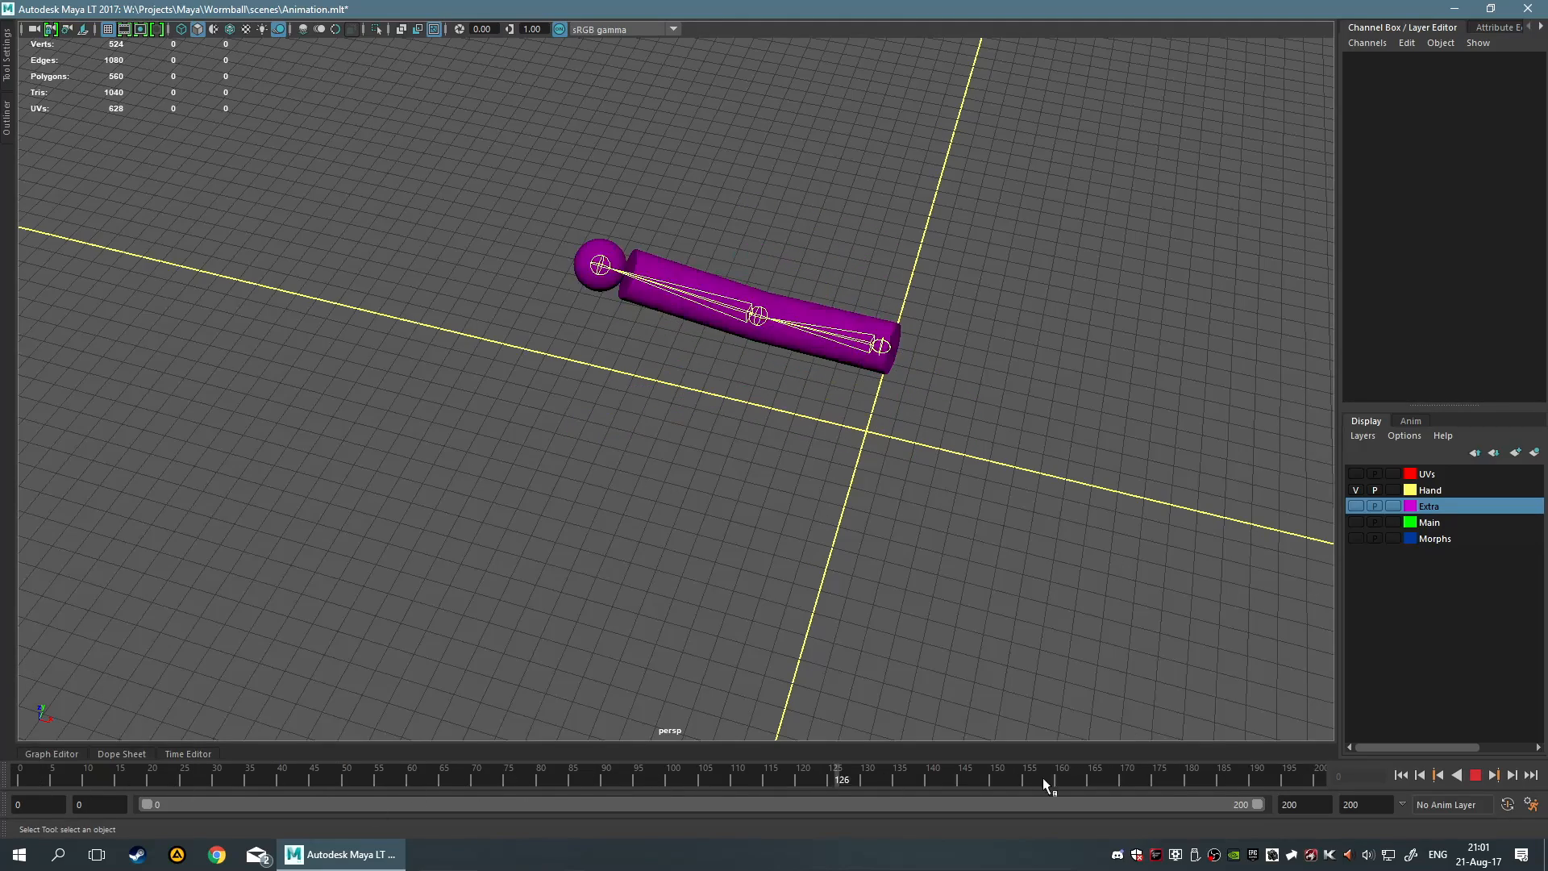
left_click_drag(195, 674, 927, 439, "alt")
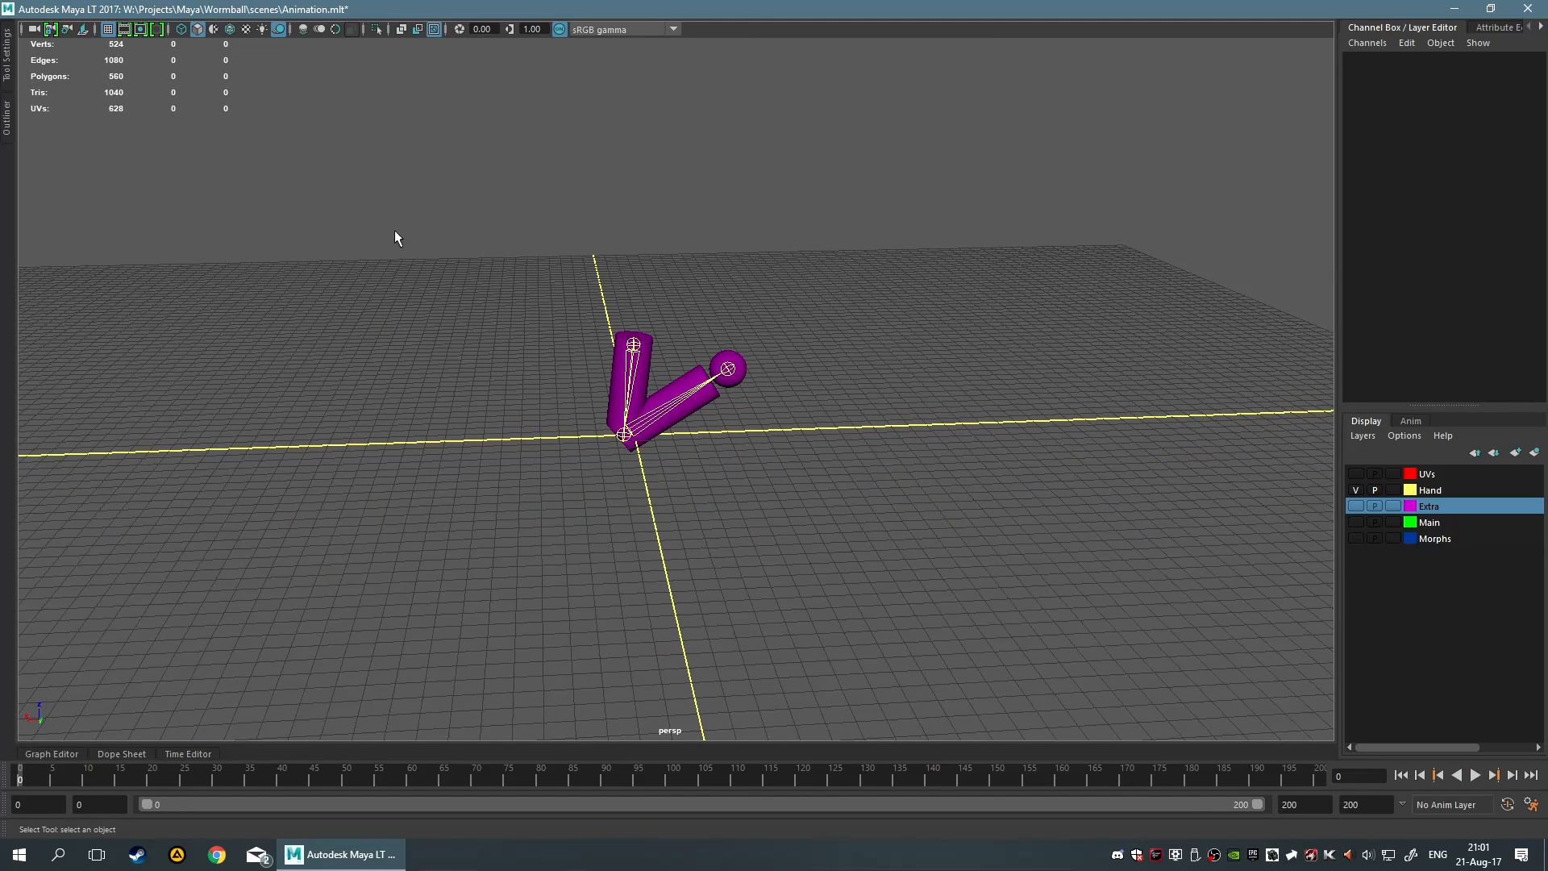
left_click_drag(11, 777, 3, 739)
left_click(1476, 778)
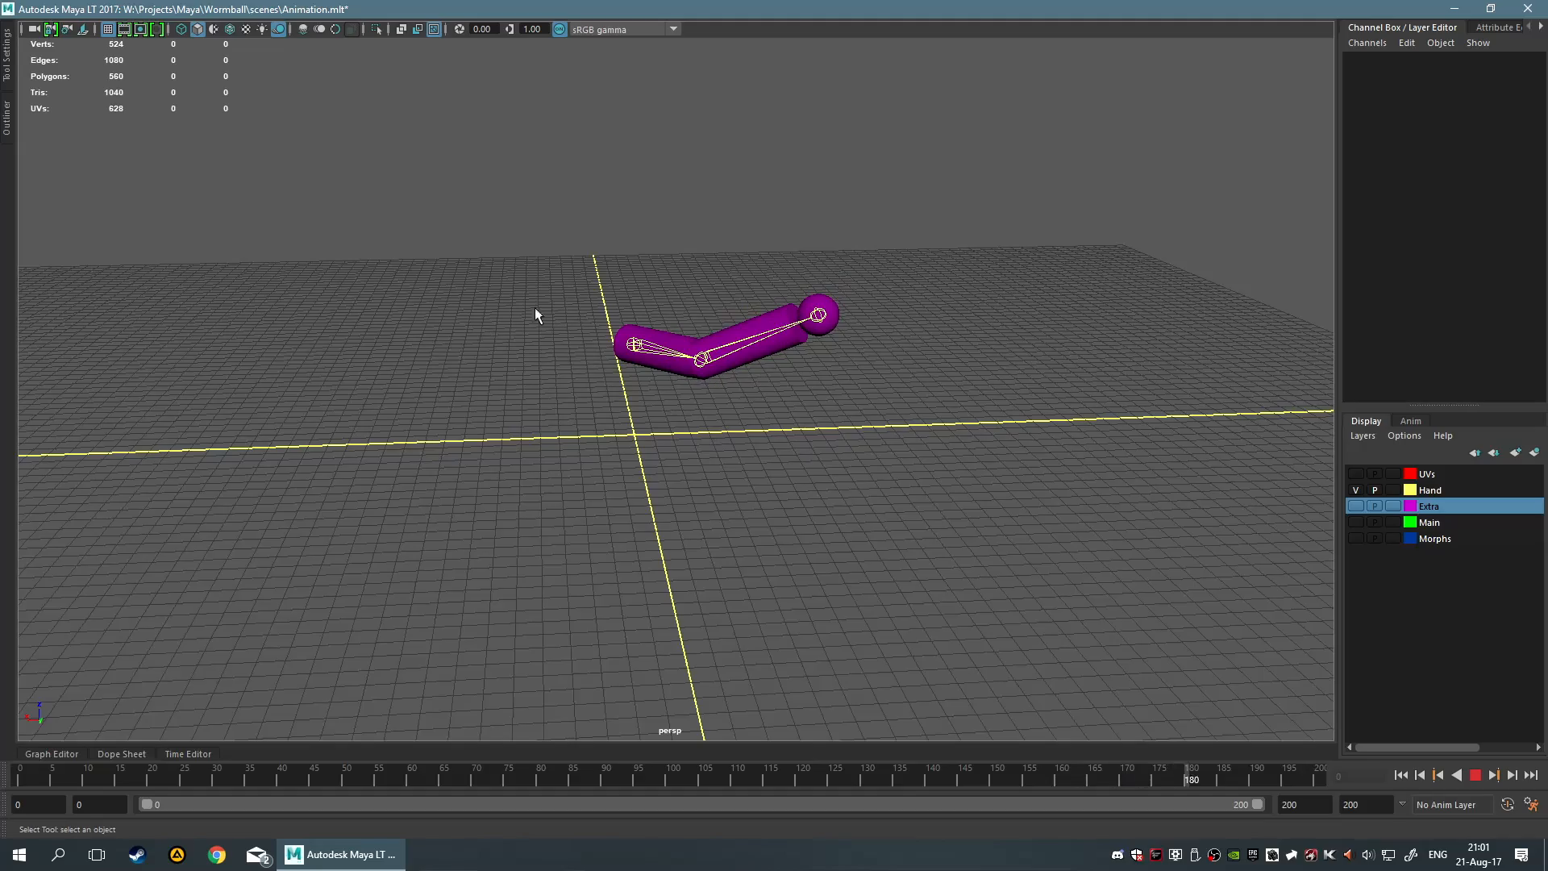
left_click(1475, 775)
Collapse the Channel Box, play the animation in the larger viewport and scrub to frame 98
left_click_drag(1054, 459, 1103, 434, "alt")
scroll(1103, 434, "up", 5)
left_click_drag(851, 300, 646, 476, "alt")
left_click_drag(736, 445, 784, 346, "alt")
left_click(1422, 27)
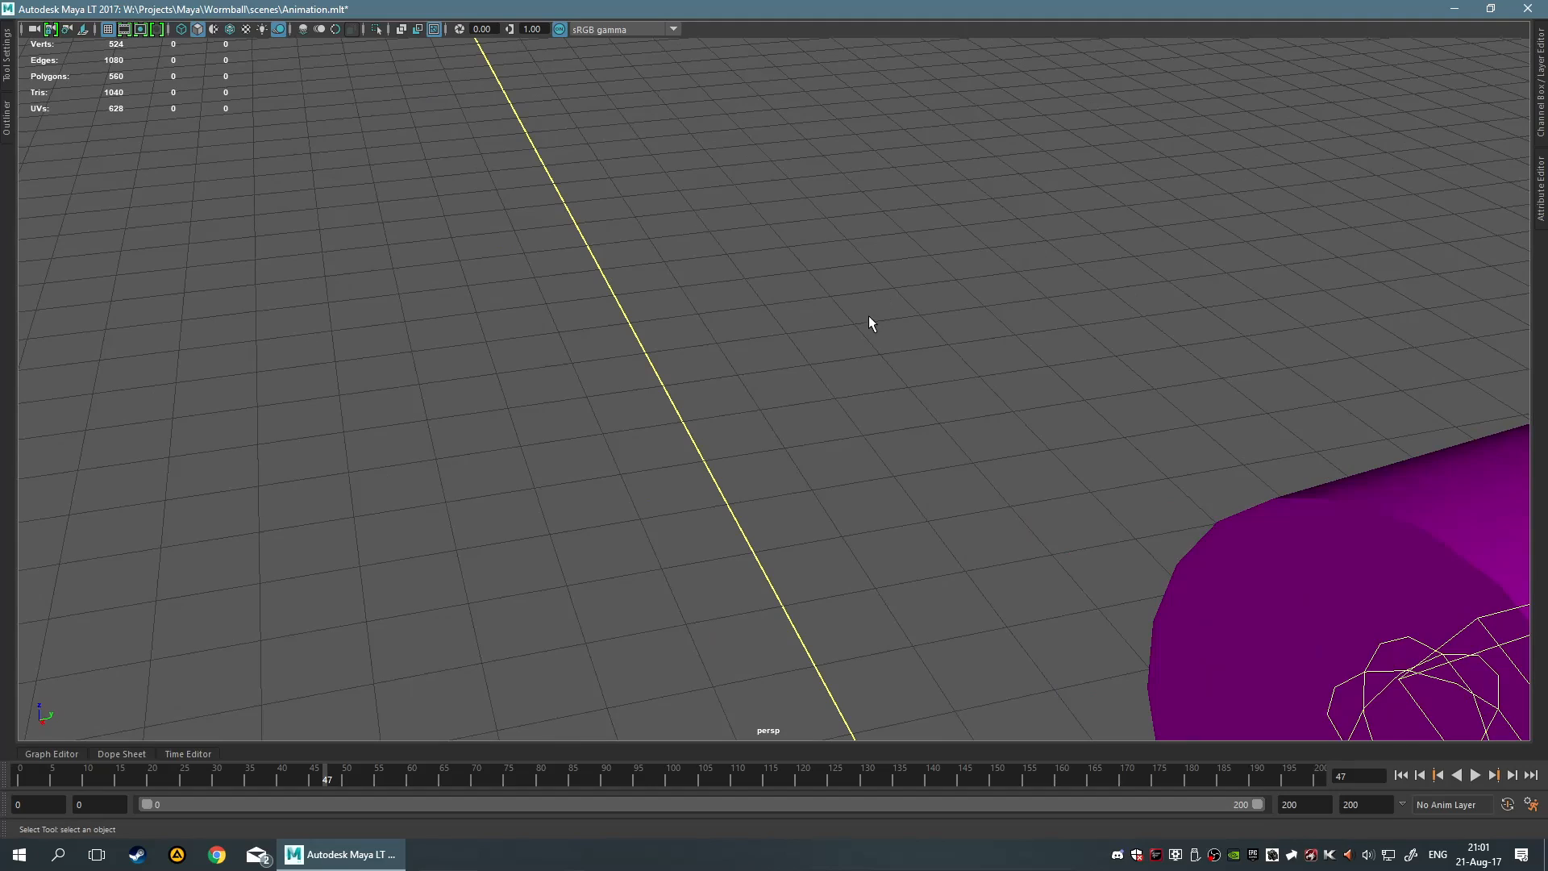
left_click_drag(871, 322, 1014, 566, "alt")
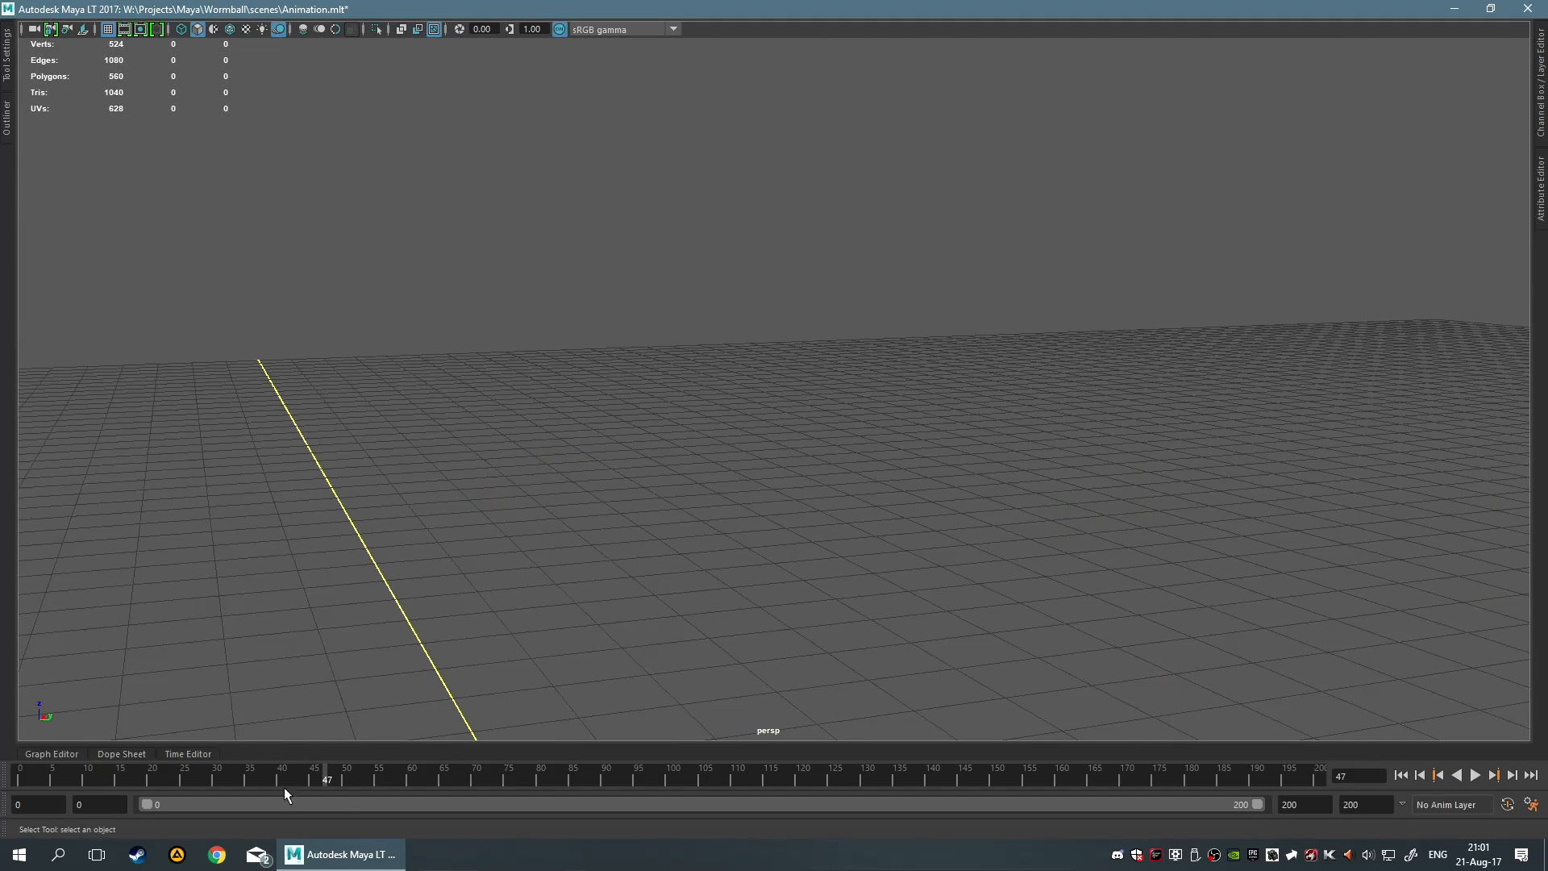
key("alt+v")
mouse_move(1315, 788)
left_mouse_down()
mouse_move(669, 732)
mouse_move(720, 720)
mouse_move(629, 729)
mouse_move(658, 729)
left_mouse_up()
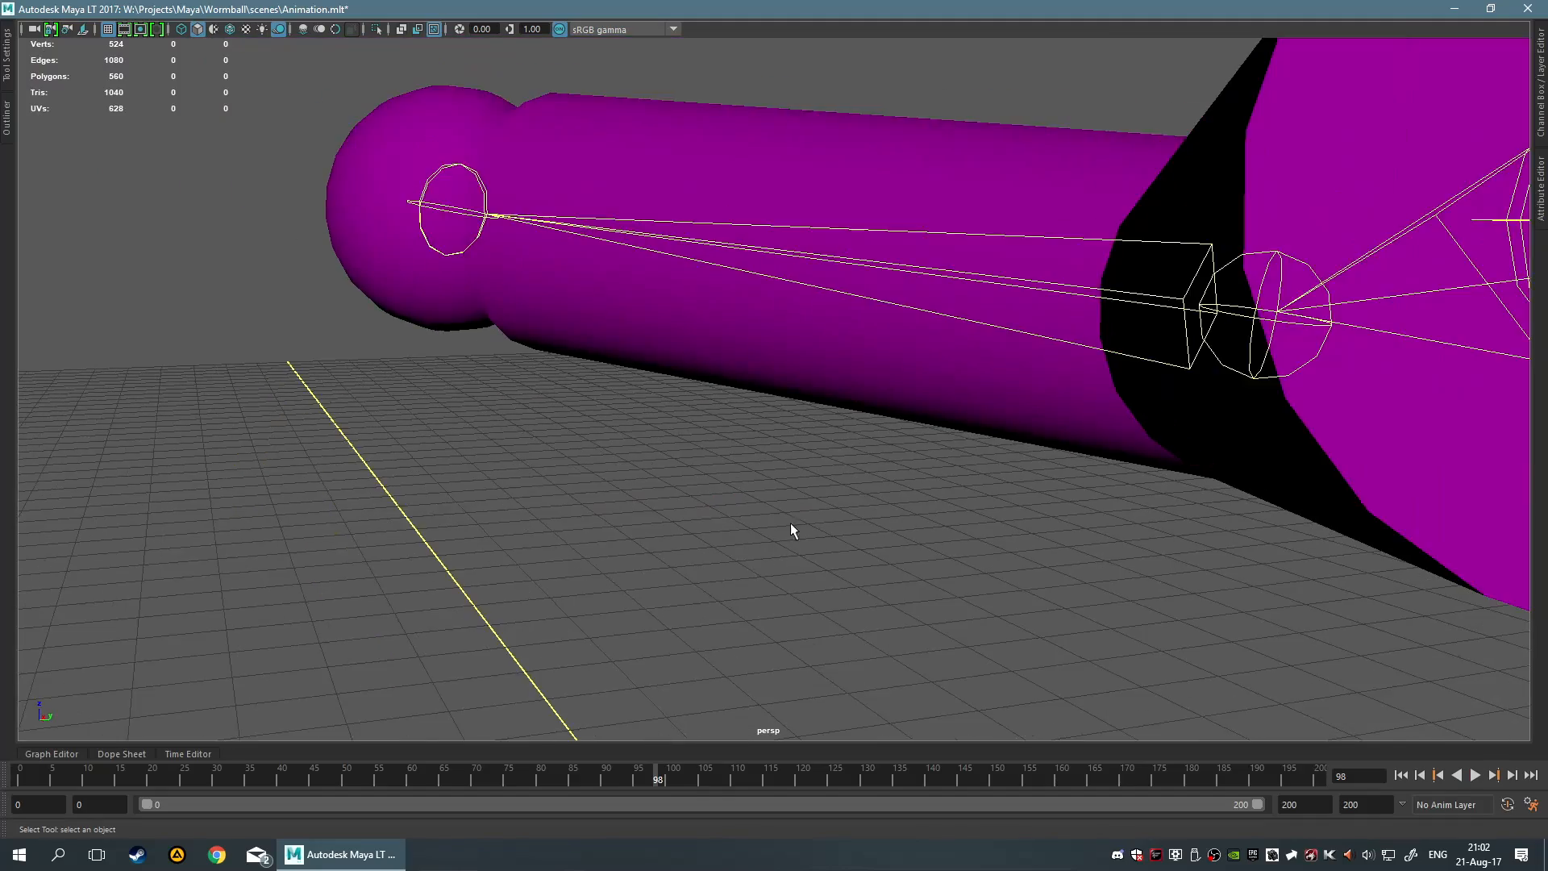
Return the timeline to frame 0 and reopen the Channel Box with its layer list
scroll(791, 523, "down", 8)
left_click_drag(1035, 511, 689, 597, "alt")
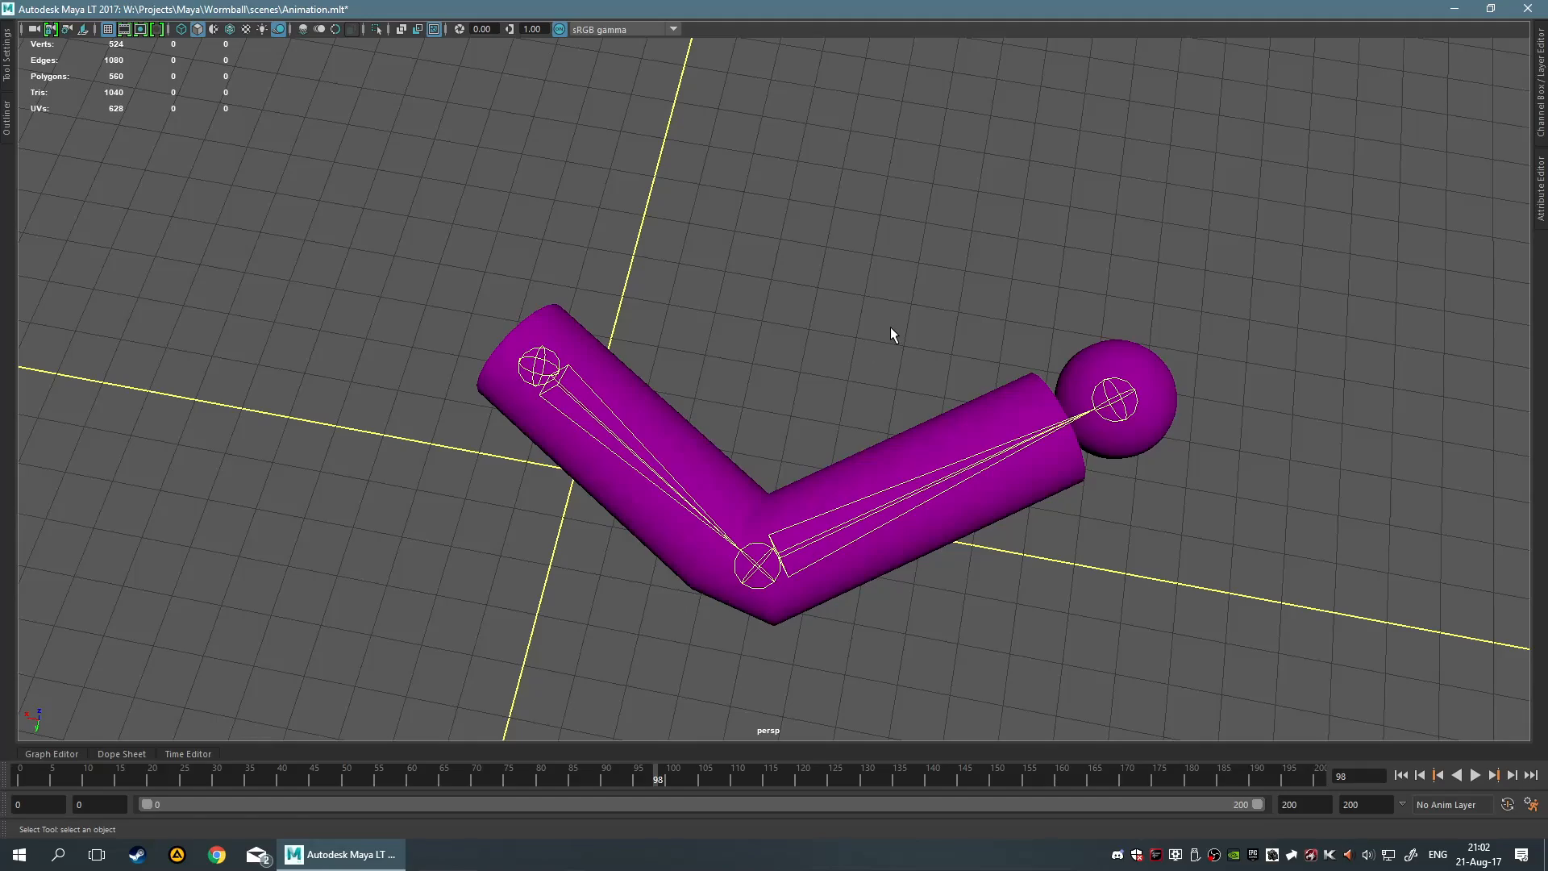
left_click_drag(892, 336, 782, 252, "alt")
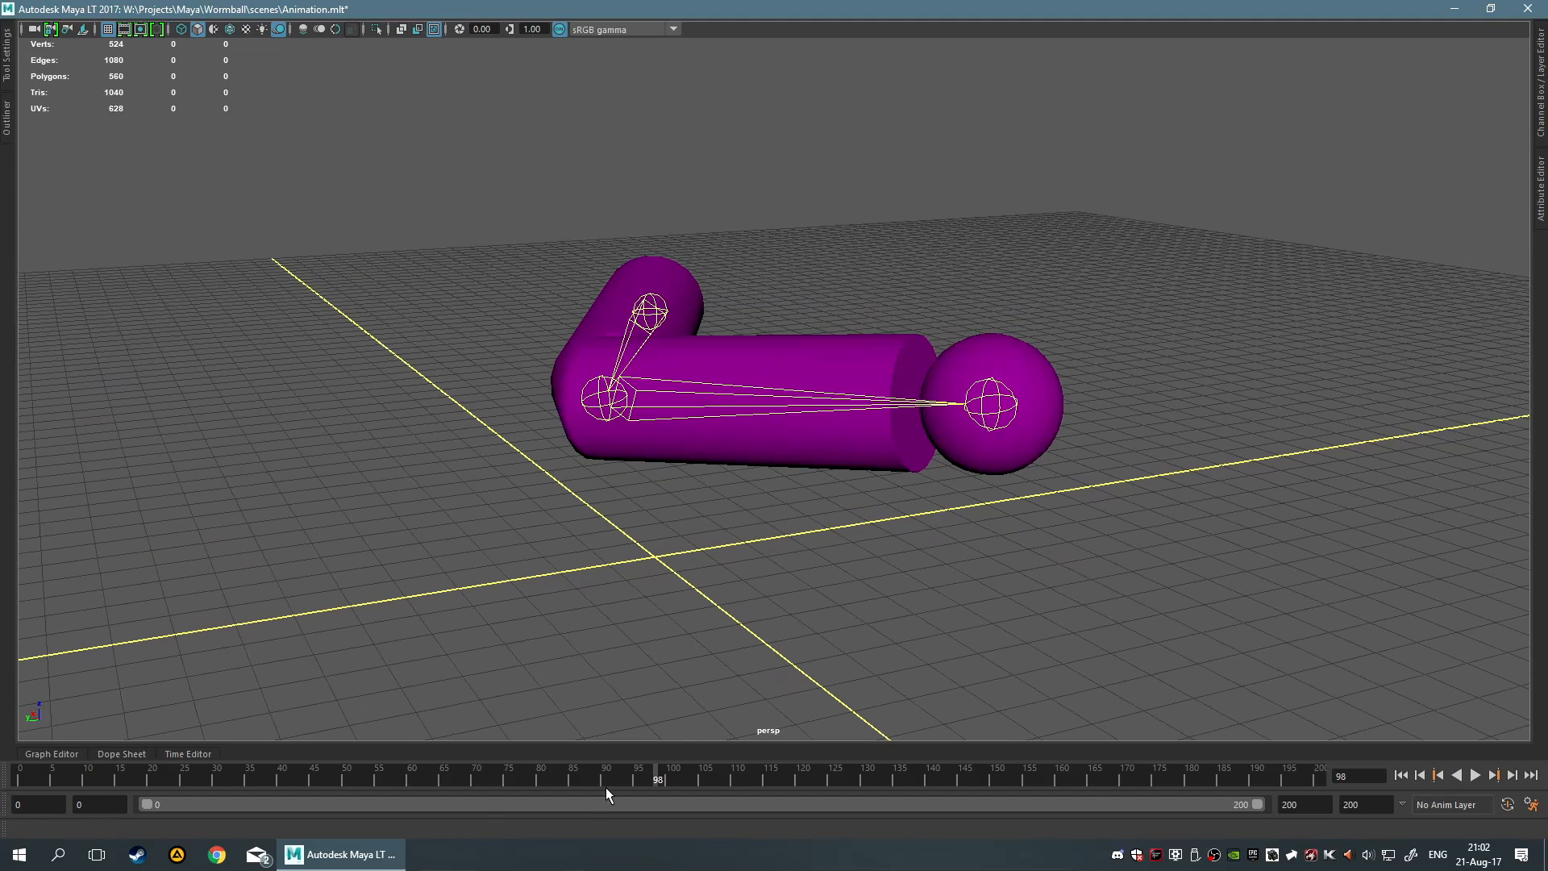
left_click_drag(105, 764, 6, 786)
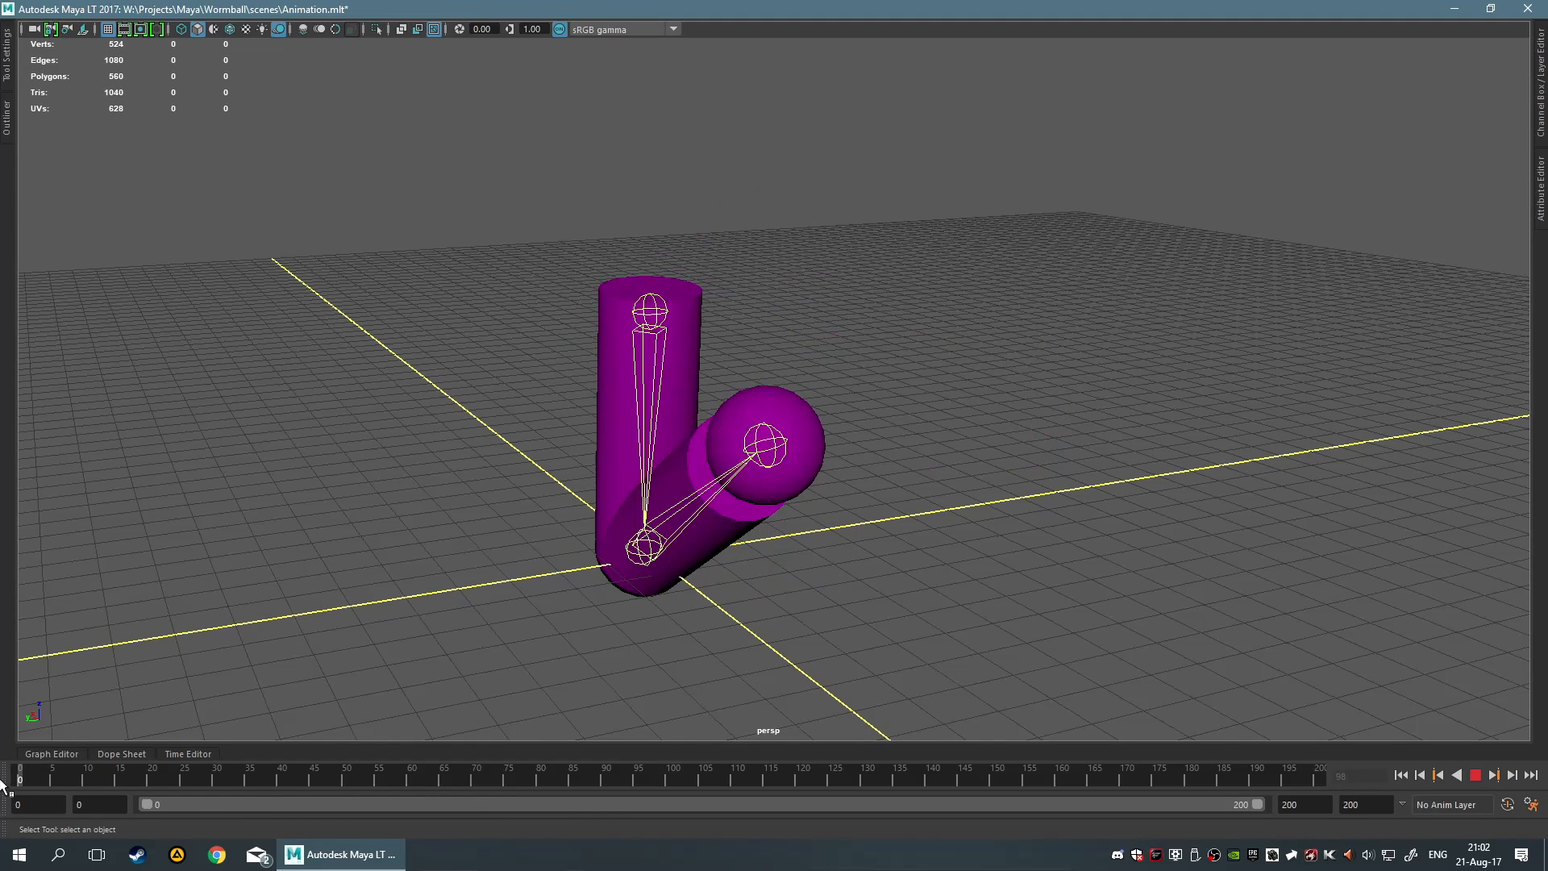
left_click(1543, 137)
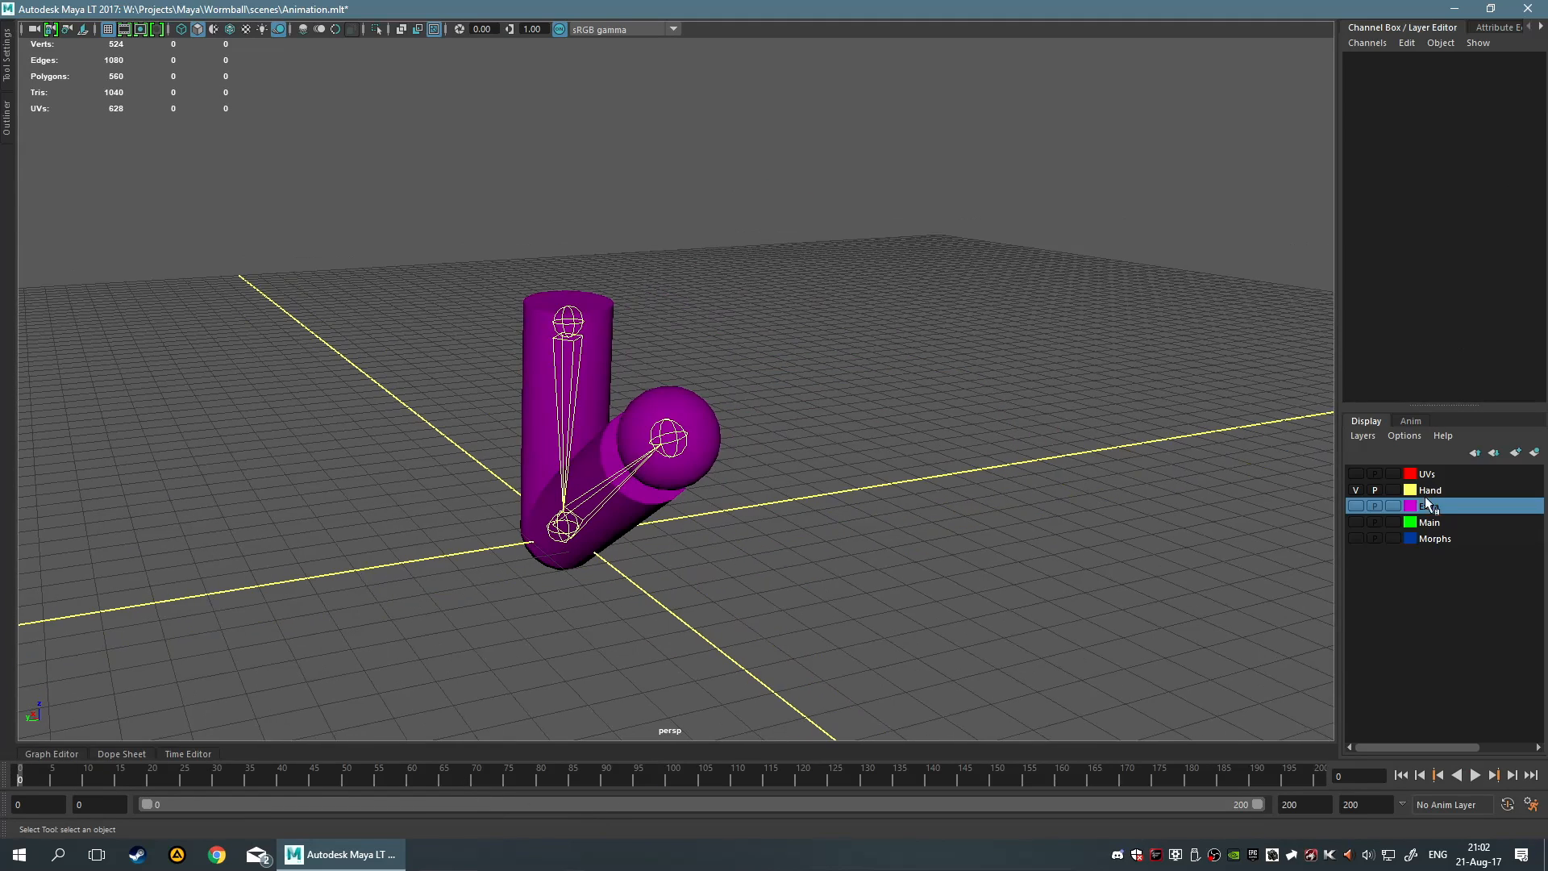
Hide the Hand display layer to clear the arm from the viewport
left_click(1356, 492)
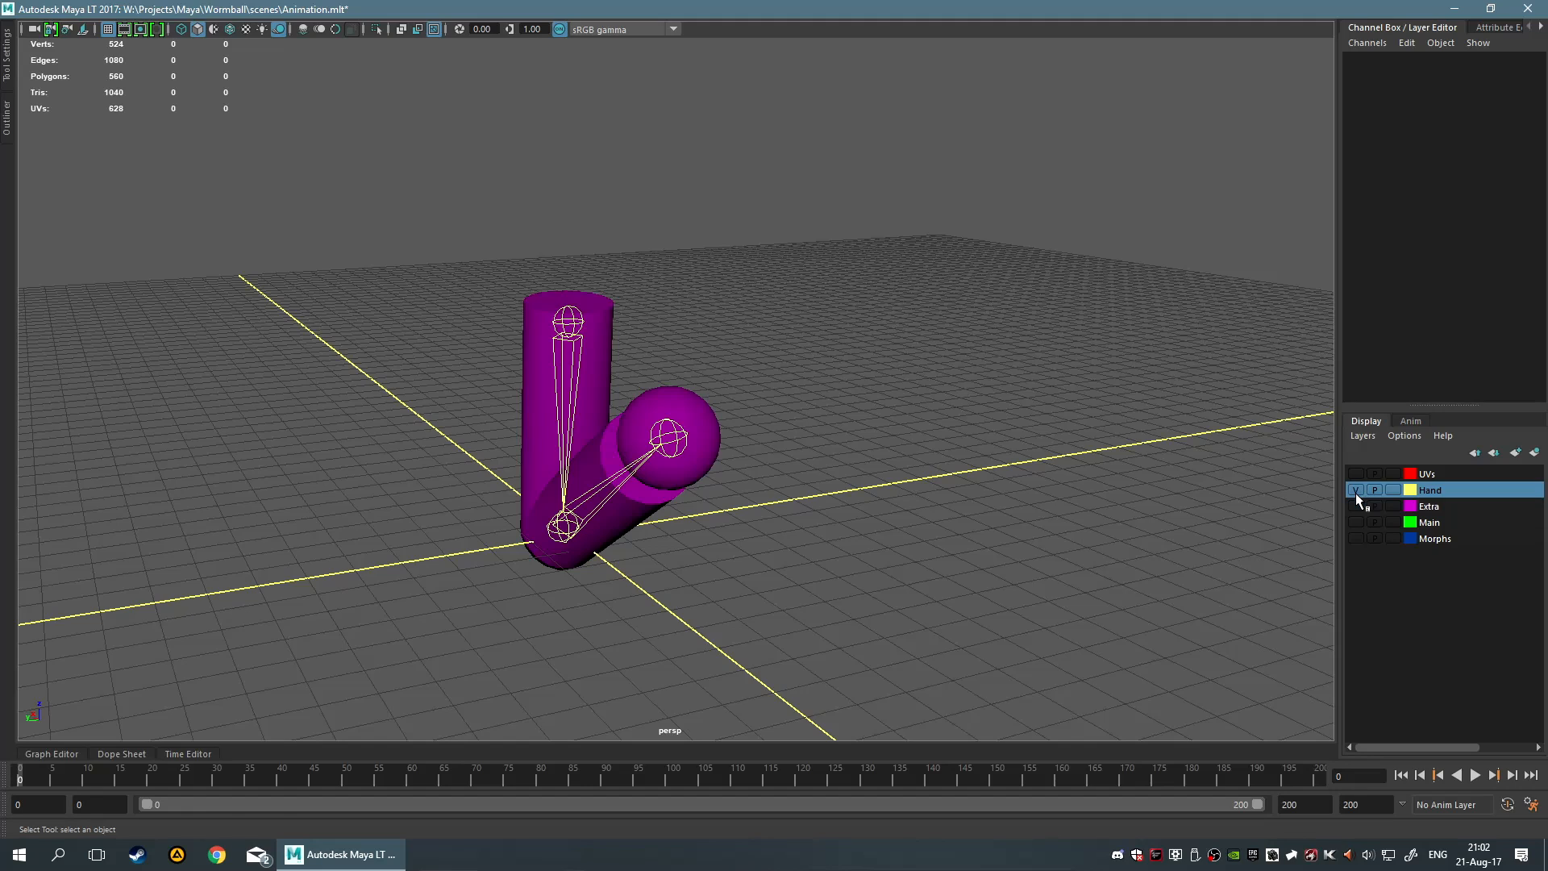
left_click(1354, 493)
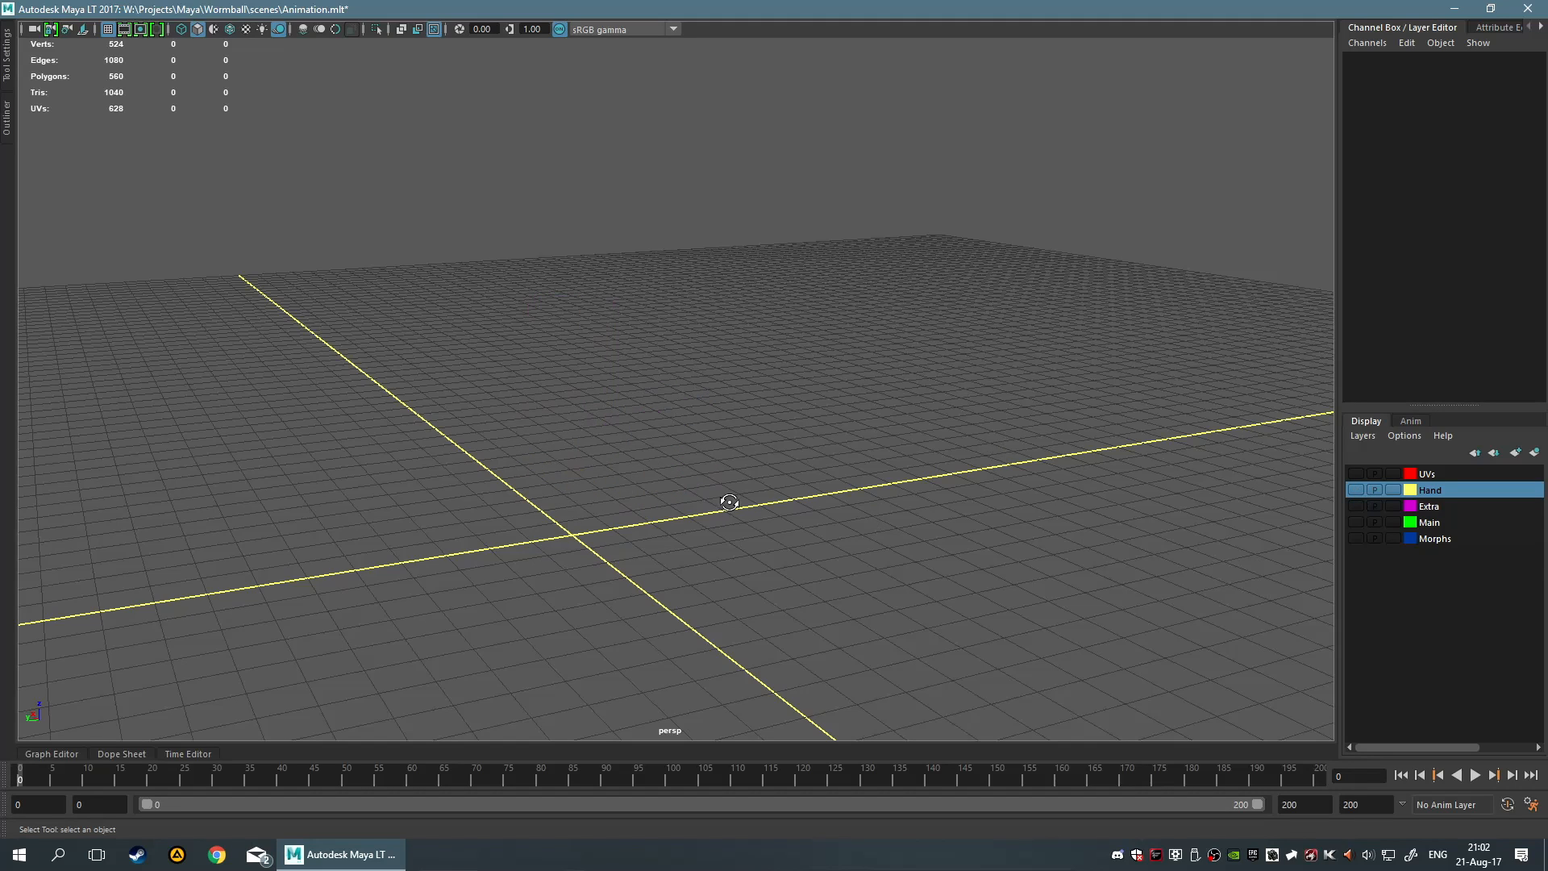
left_click_drag(729, 501, 612, 516, "alt")
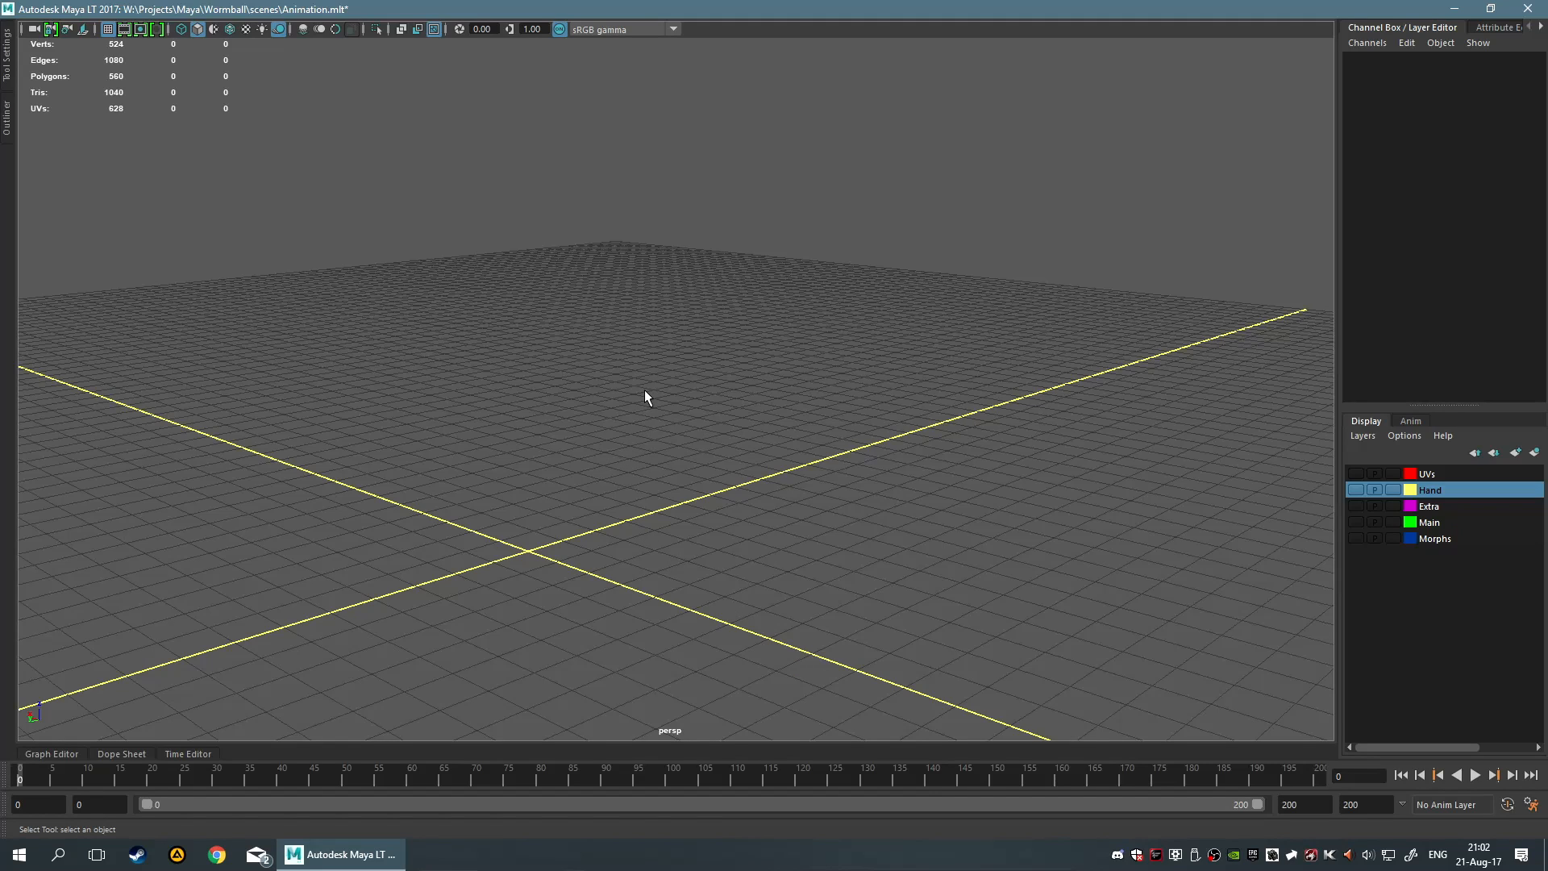
left_click_drag(635, 399, 788, 409, "alt")
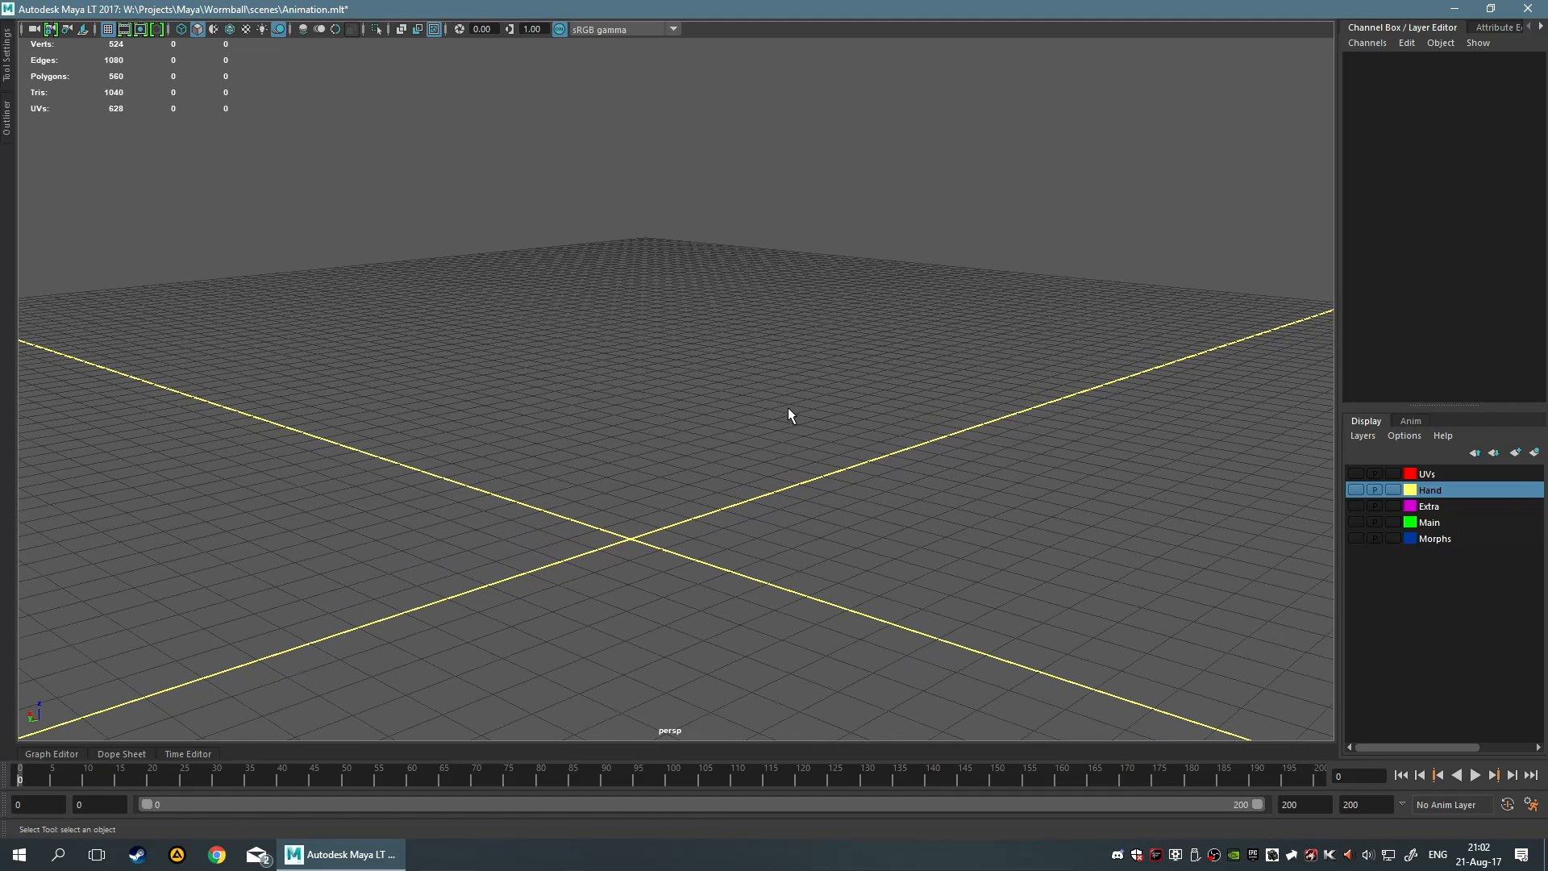
Create a polygon cube at the origin
right_click(695, 476, "shift")
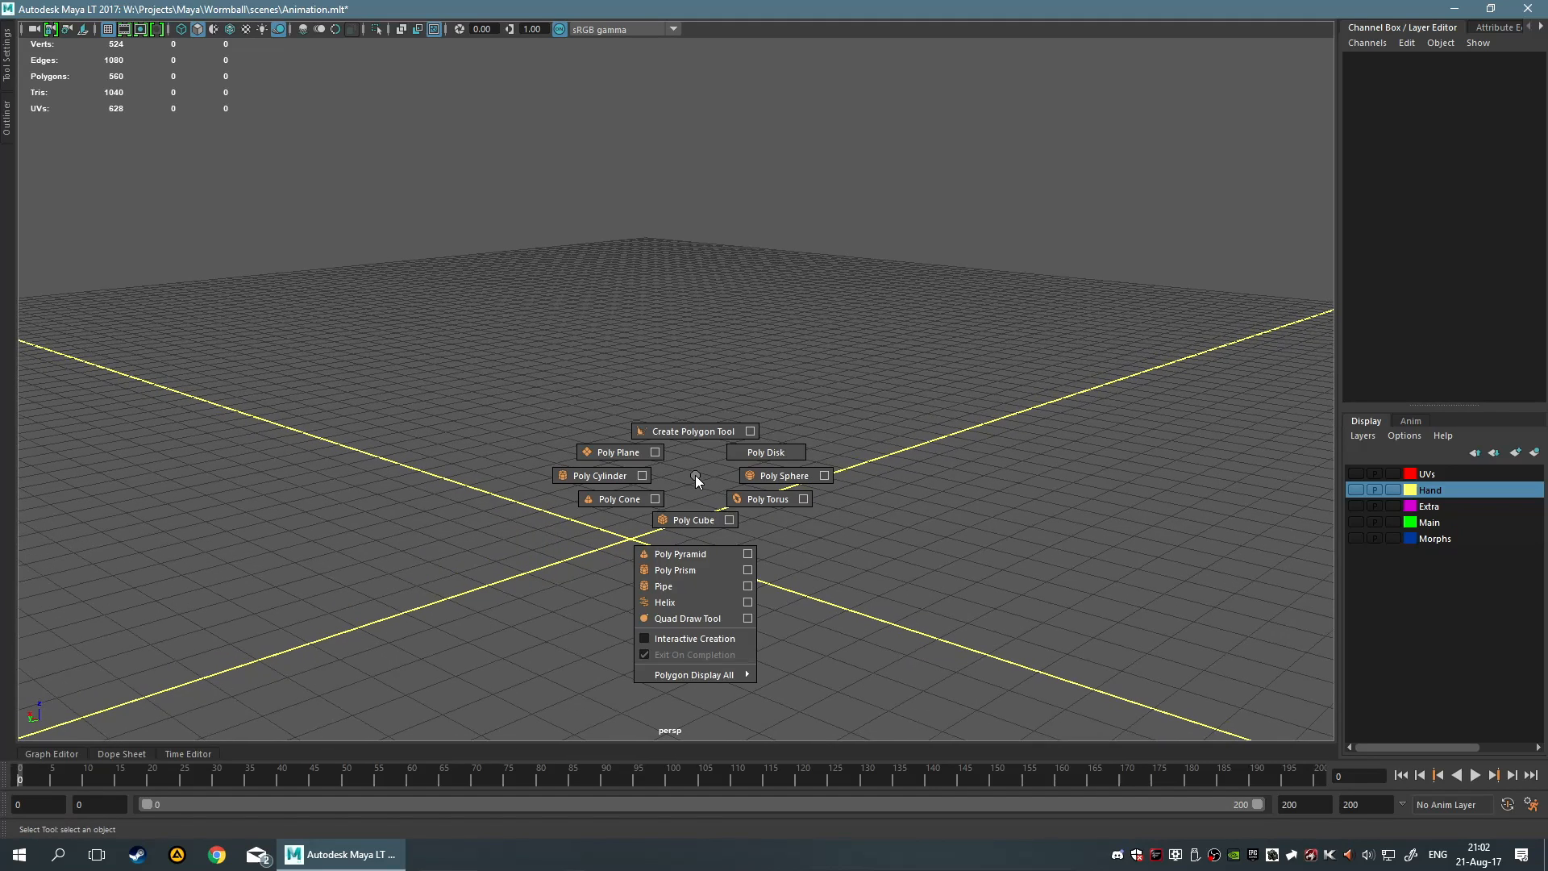
left_click(705, 528)
left_click_drag(544, 504, 747, 400, "alt")
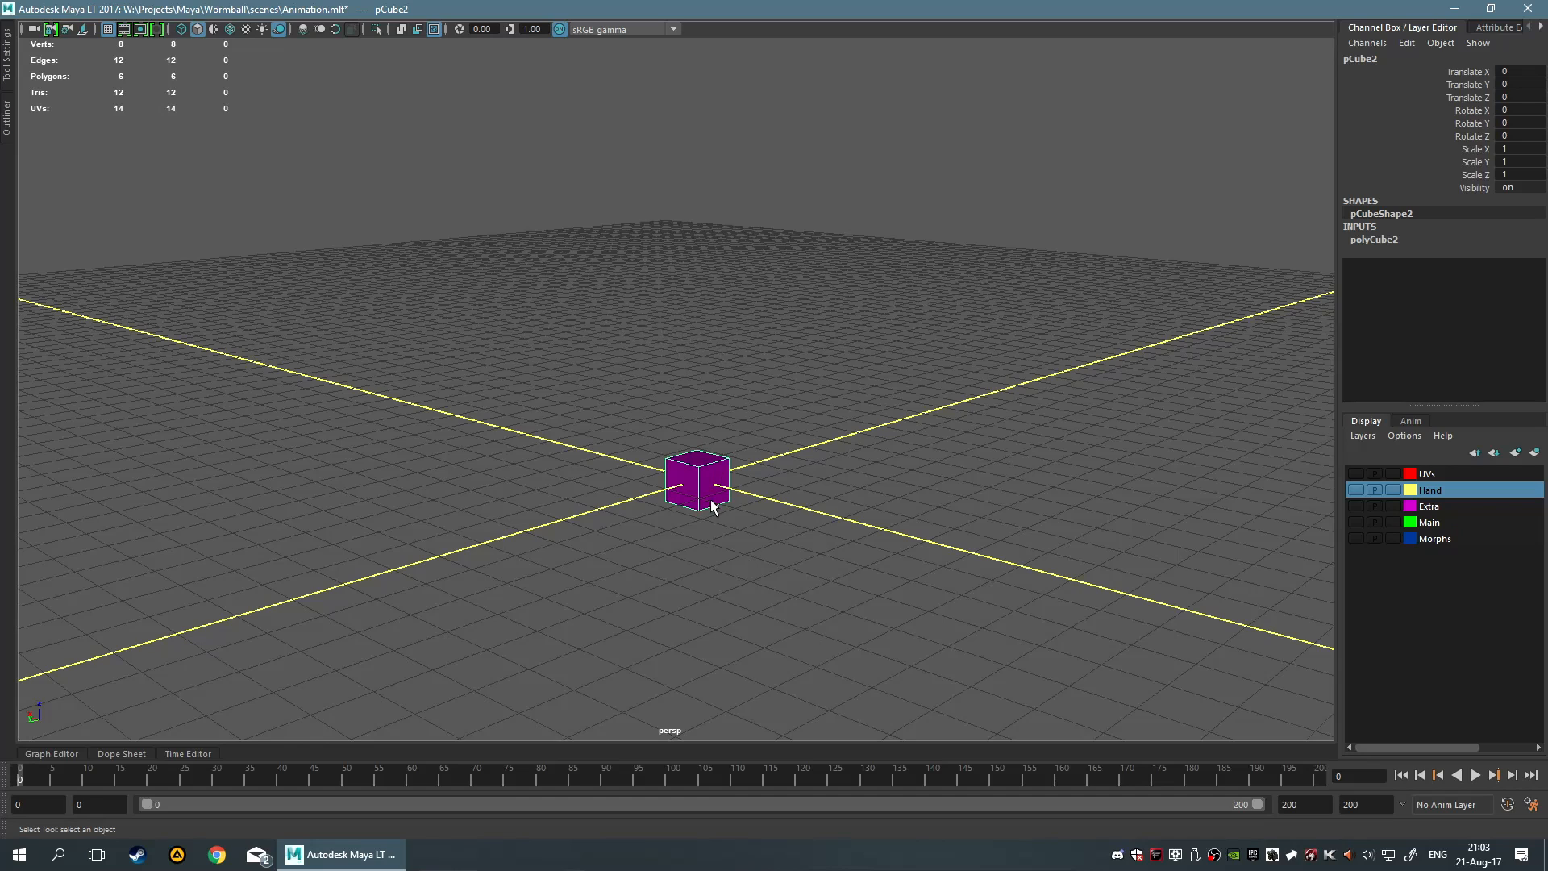
Extrude the cube's top face, scale it to 1.66 and raise it to form a flared upper section
left_click(703, 451)
left_click_drag(703, 451, 755, 487, "alt")
scroll(726, 403, "up", 2)
left_click(697, 318)
key("F11")
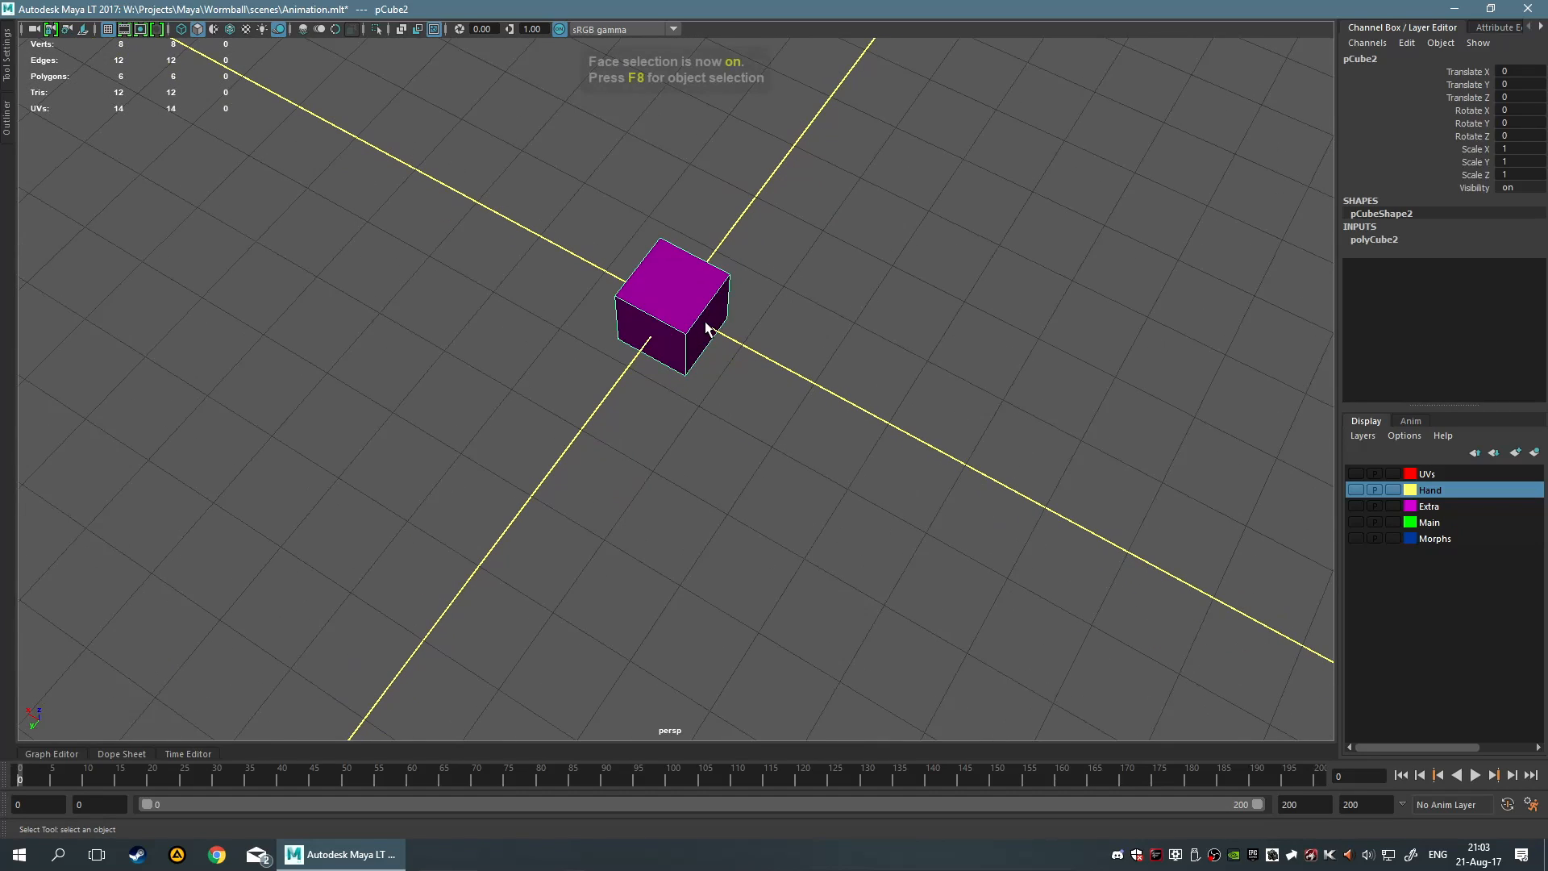
left_click(678, 271)
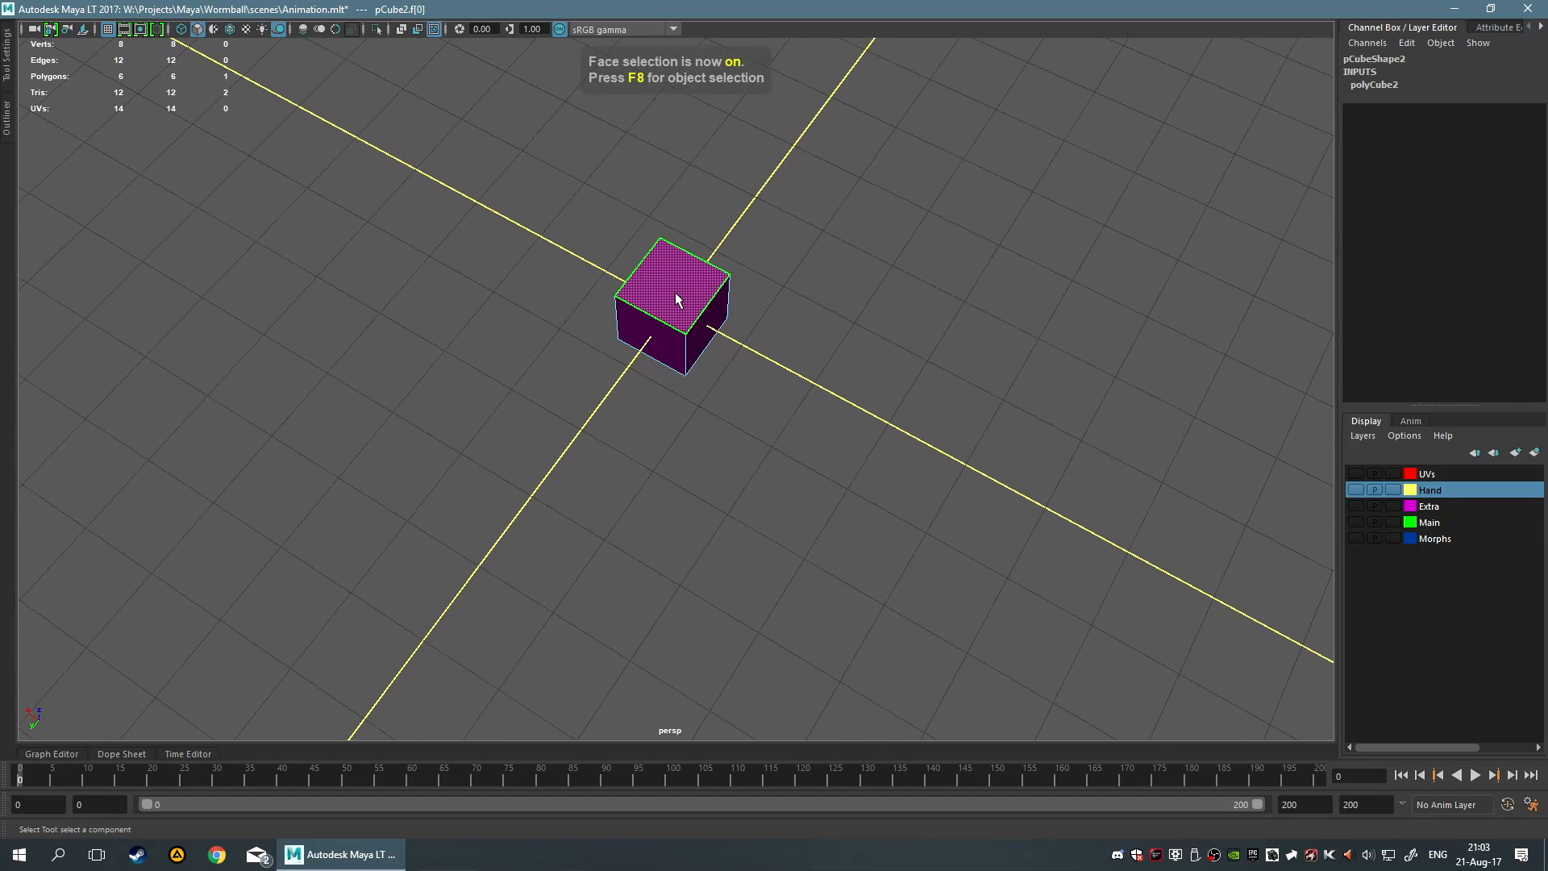
key("ctrl+e")
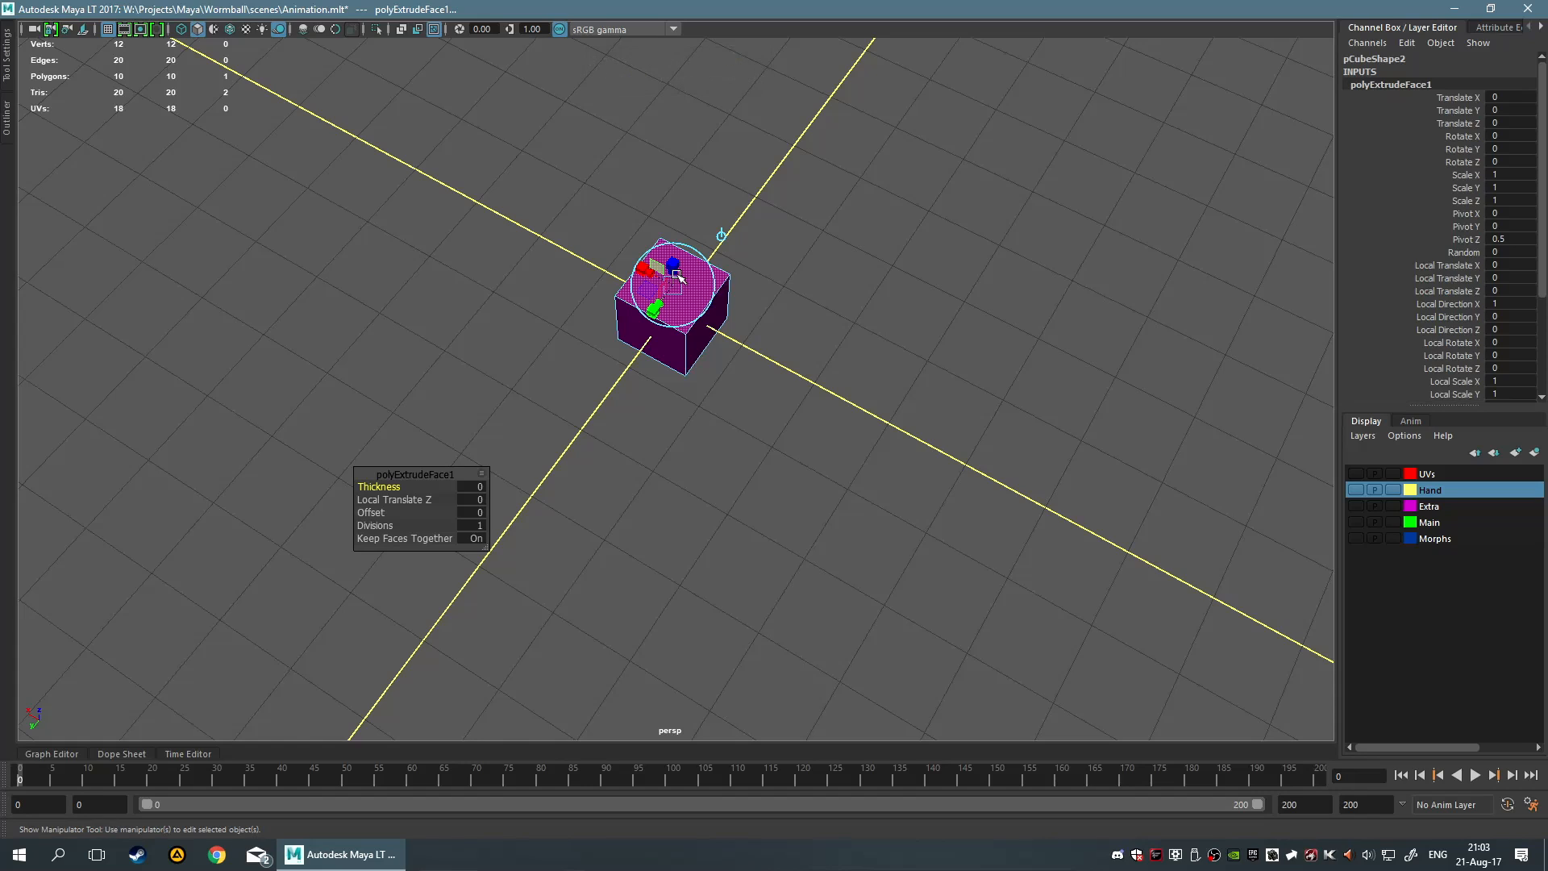
left_click_drag(676, 287, 673, 279)
left_click_drag(846, 310, 928, 276, "alt")
left_click_drag(586, 345, 618, 342)
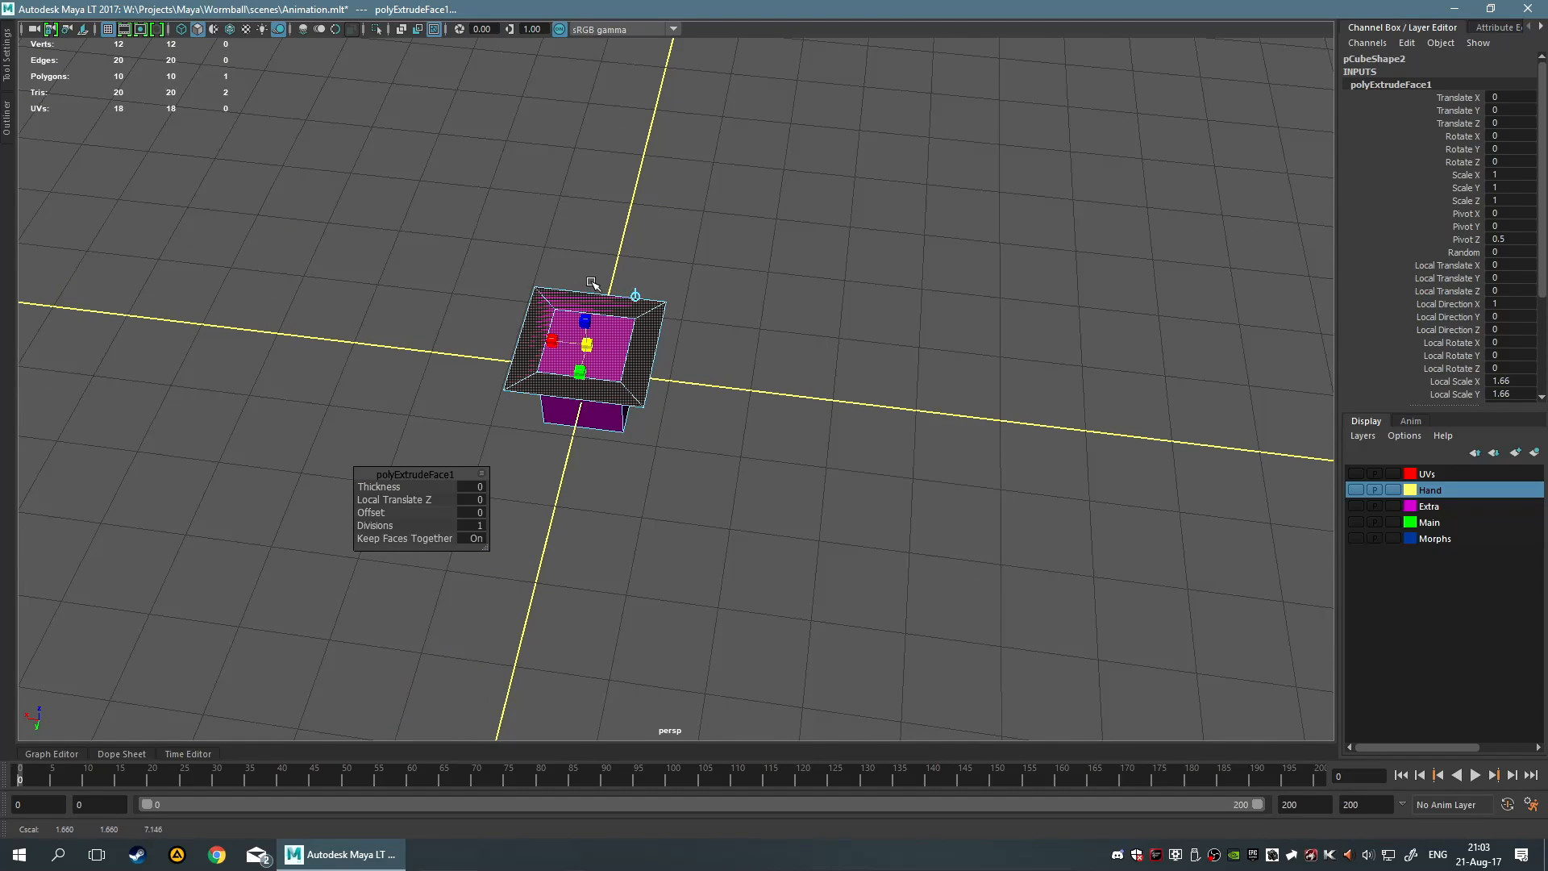
key("w")
left_click_drag(585, 321, 656, 339)
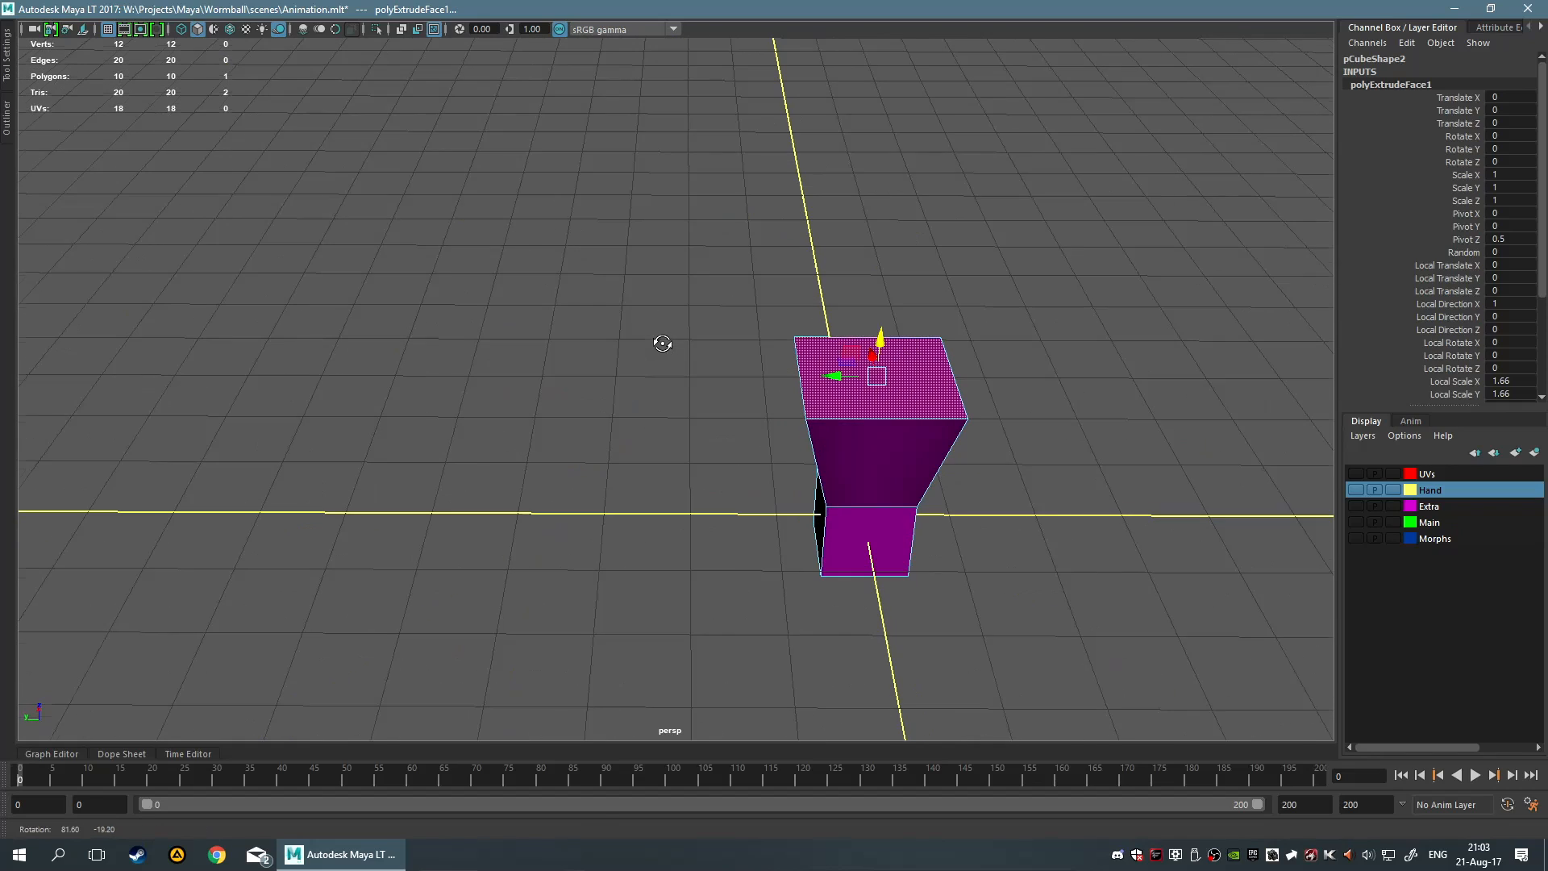
Extrude the flared top face again, scaling it to 0.6 and sinking it by 0.357 to form a recess
key("ctrl+e")
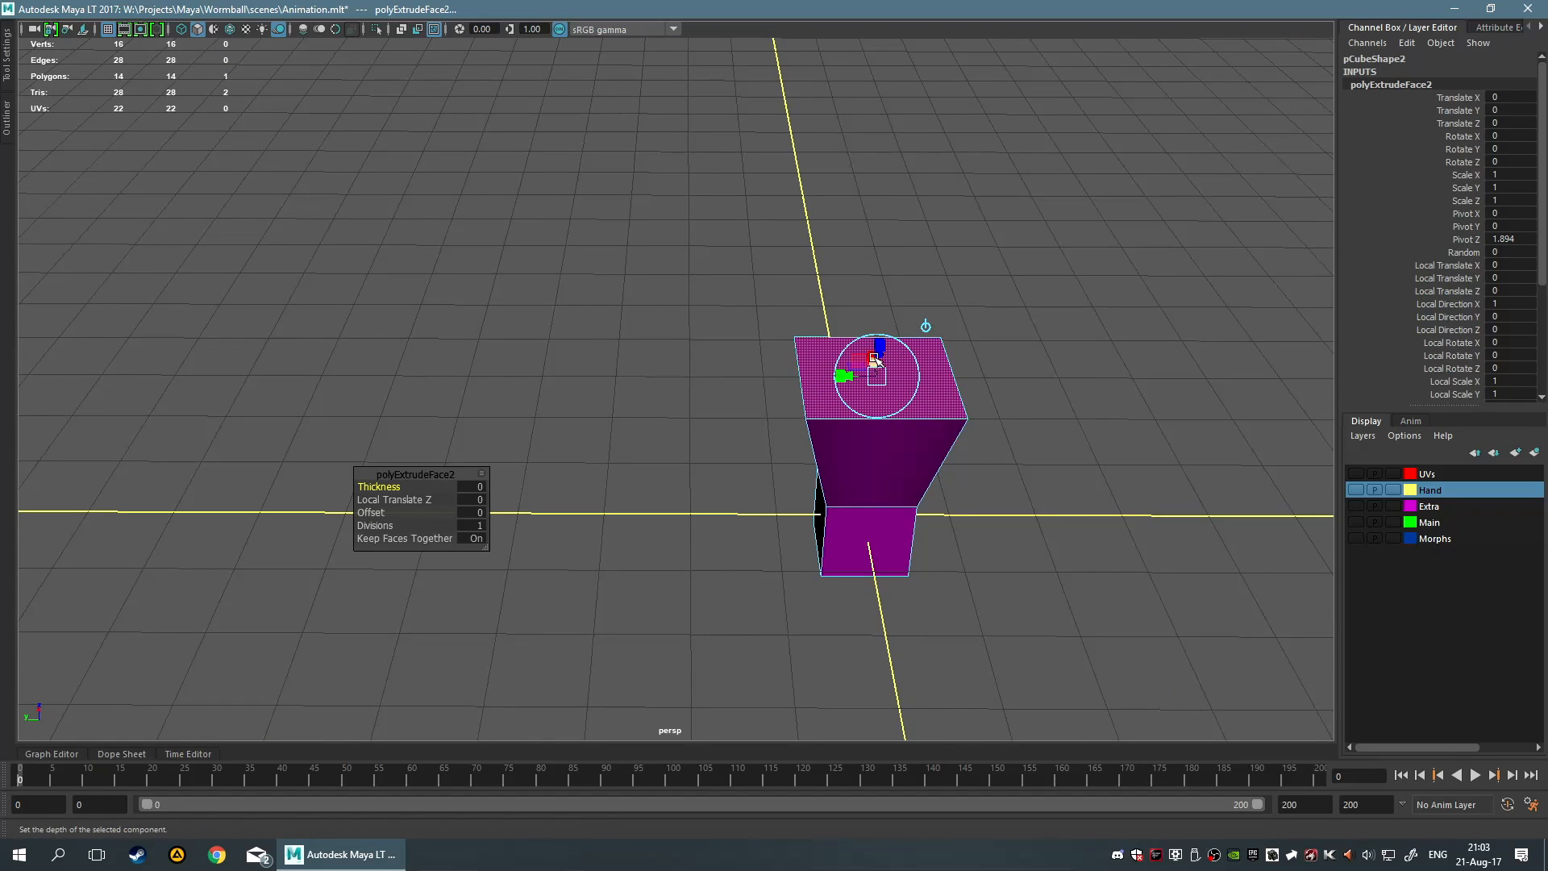
left_click_drag(879, 359, 845, 408)
key("ctrl+z")
left_click_drag(1146, 427, 907, 508, "alt")
middle_click_drag(935, 525, 877, 197, "alt")
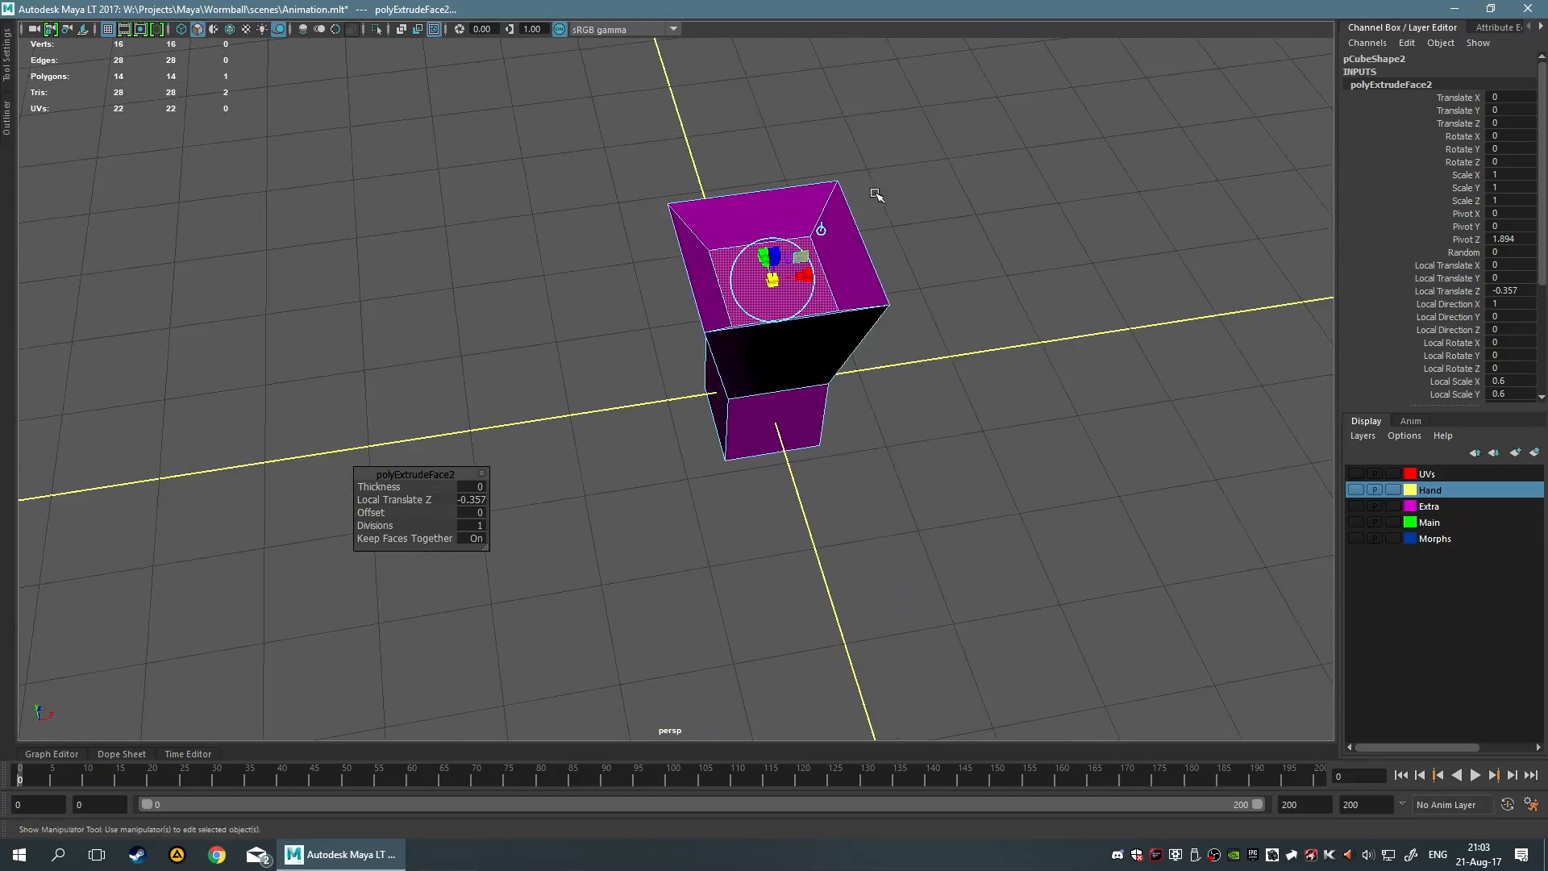
right_click_drag(877, 197, 1177, 367, "alt")
left_click_drag(1185, 378, 923, 326, "alt")
right_click_drag(923, 326, 926, 457, "alt")
mouse_move(926, 457)
left_mouse_down("alt")
mouse_move(929, 338)
mouse_move(961, 452)
mouse_move(923, 460)
left_mouse_up("alt")
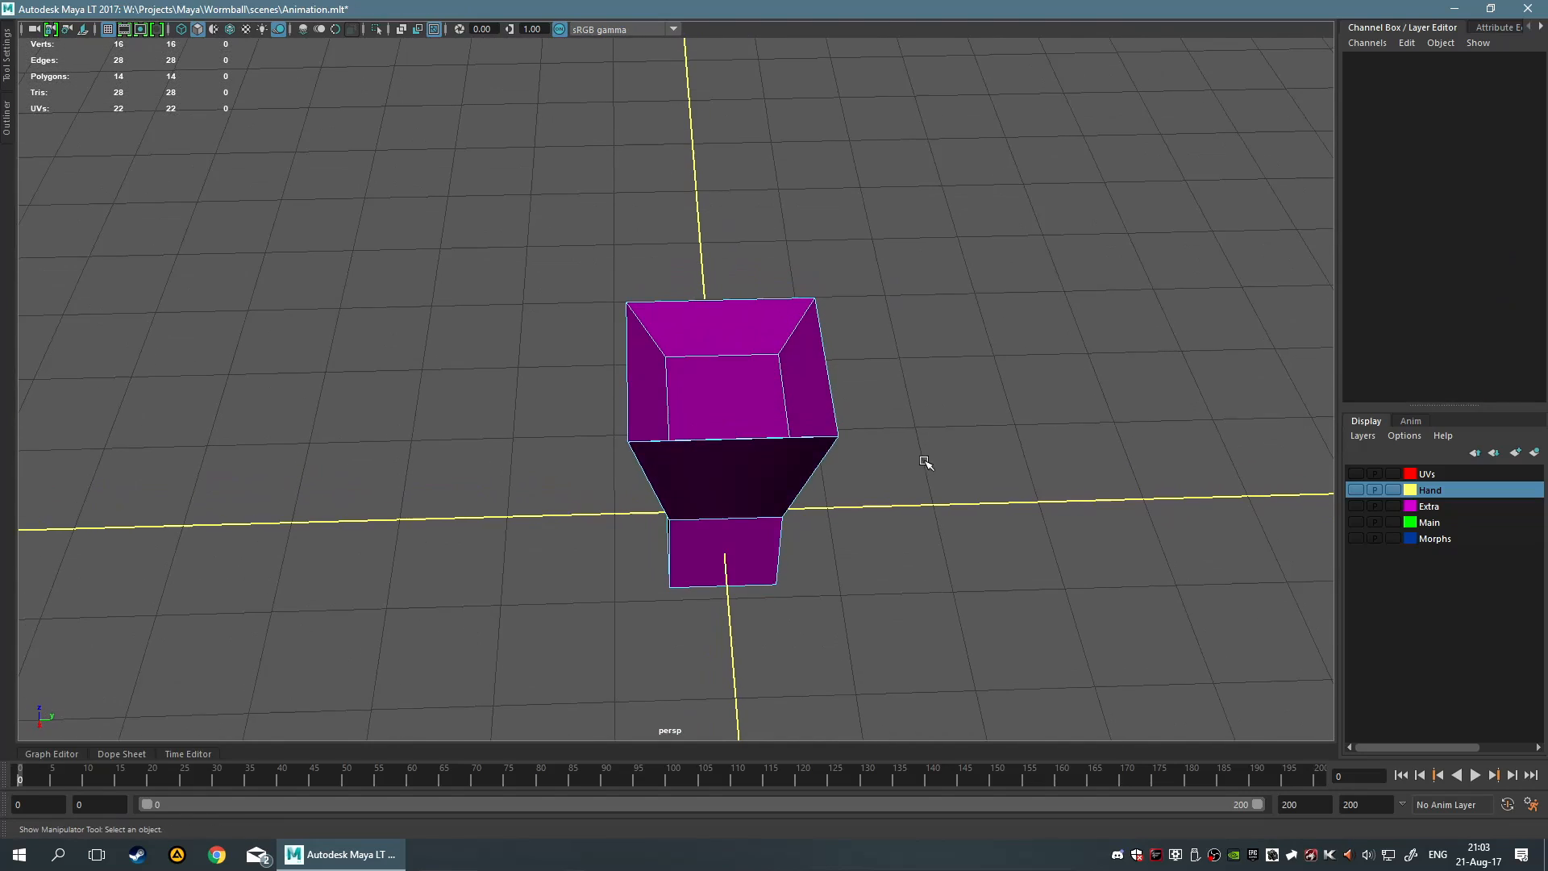
Select the edges around the recess's rim and floor and bevel them with a fraction of 0.5
key("F10")
left_click(737, 438)
scroll(680, 518, "up", 4)
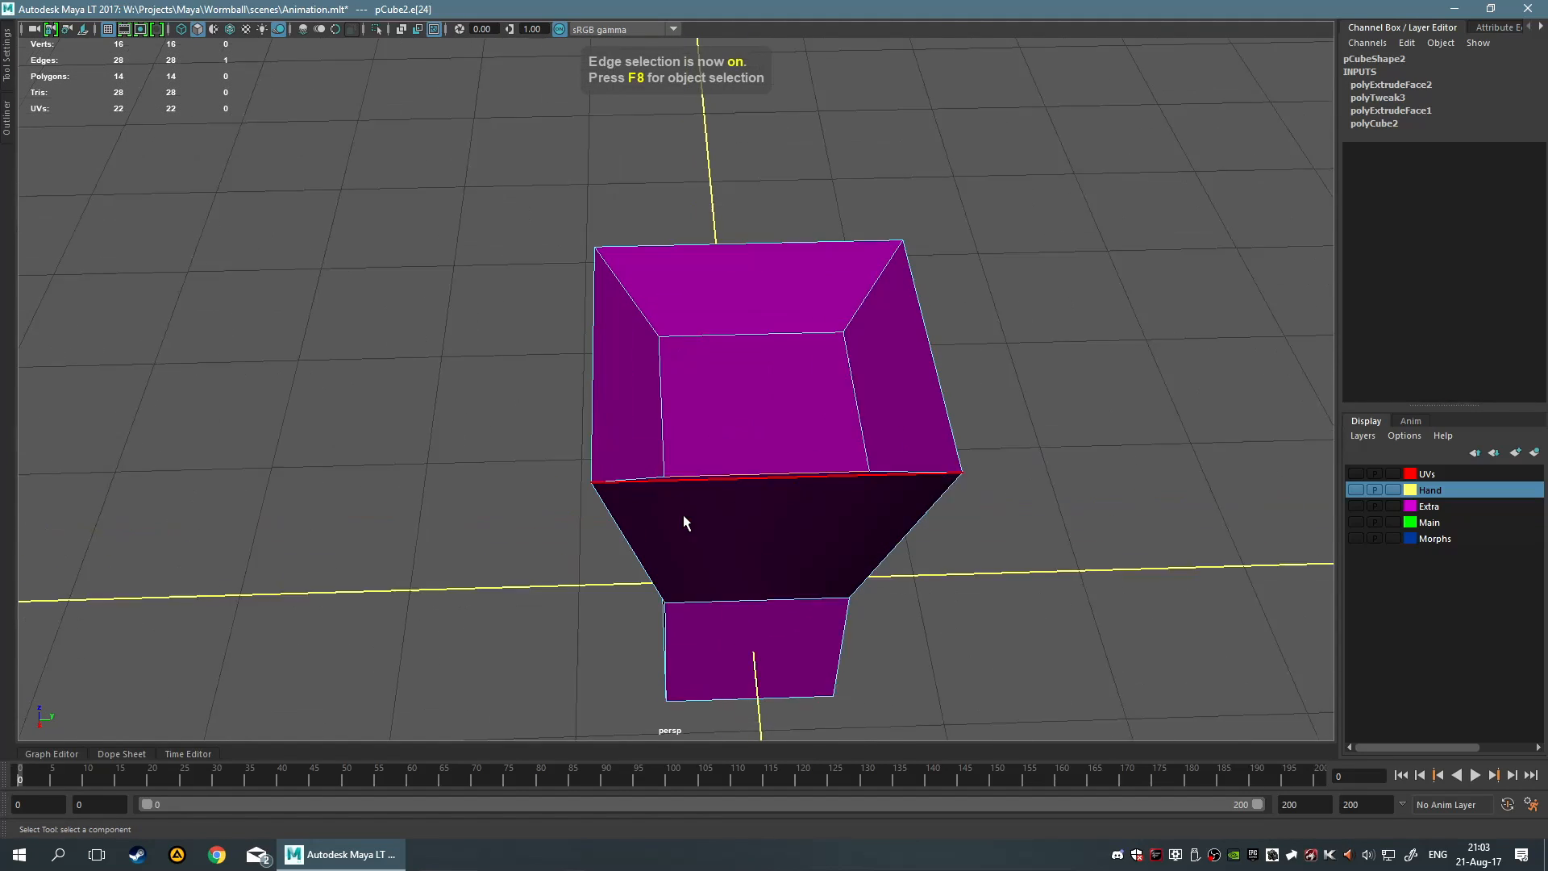
left_click(597, 372)
mouse_move(596, 372)
left_mouse_down()
mouse_move(806, 217)
mouse_move(995, 410)
left_mouse_up()
mouse_move(995, 465)
left_mouse_down()
mouse_move(532, 504)
mouse_move(640, 581)
mouse_move(771, 375)
left_mouse_up()
left_click_drag(815, 182, 843, 452, "alt")
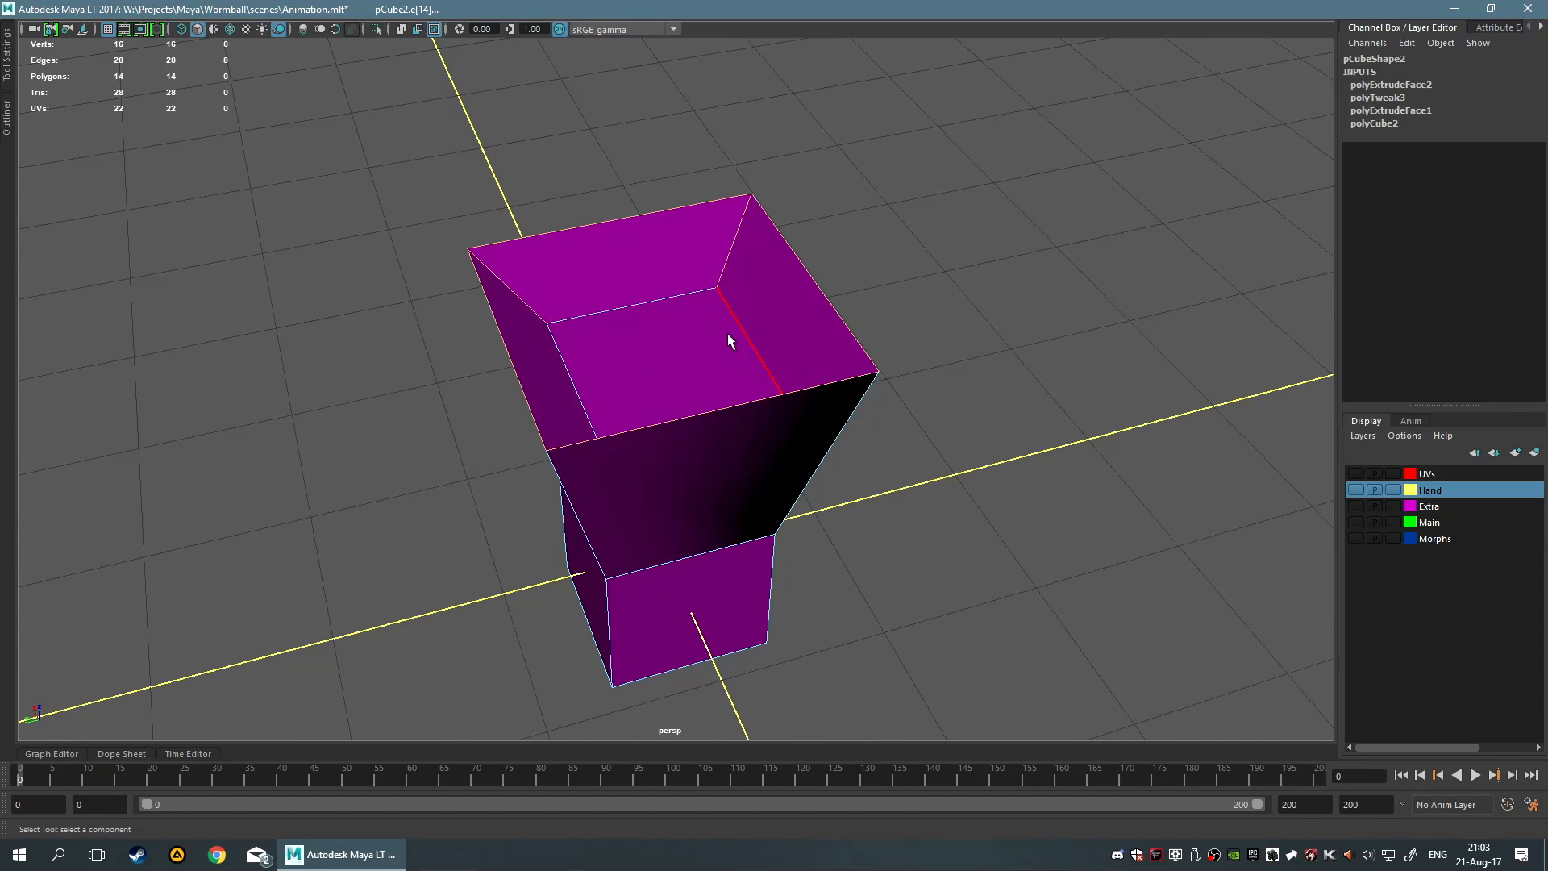
key("space")
left_click(590, 356)
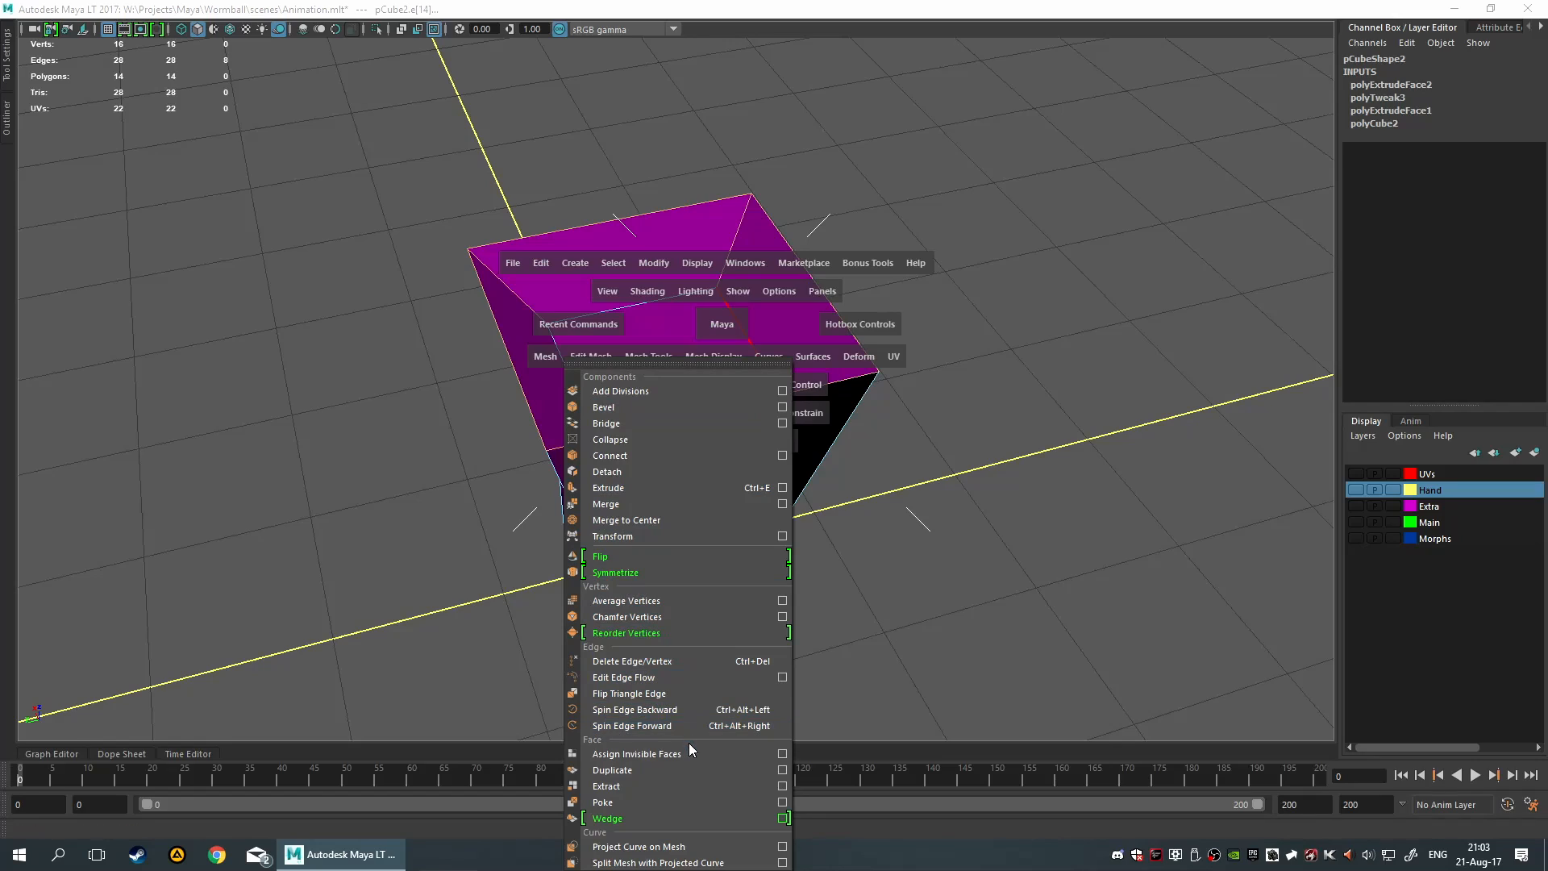
left_click(629, 409)
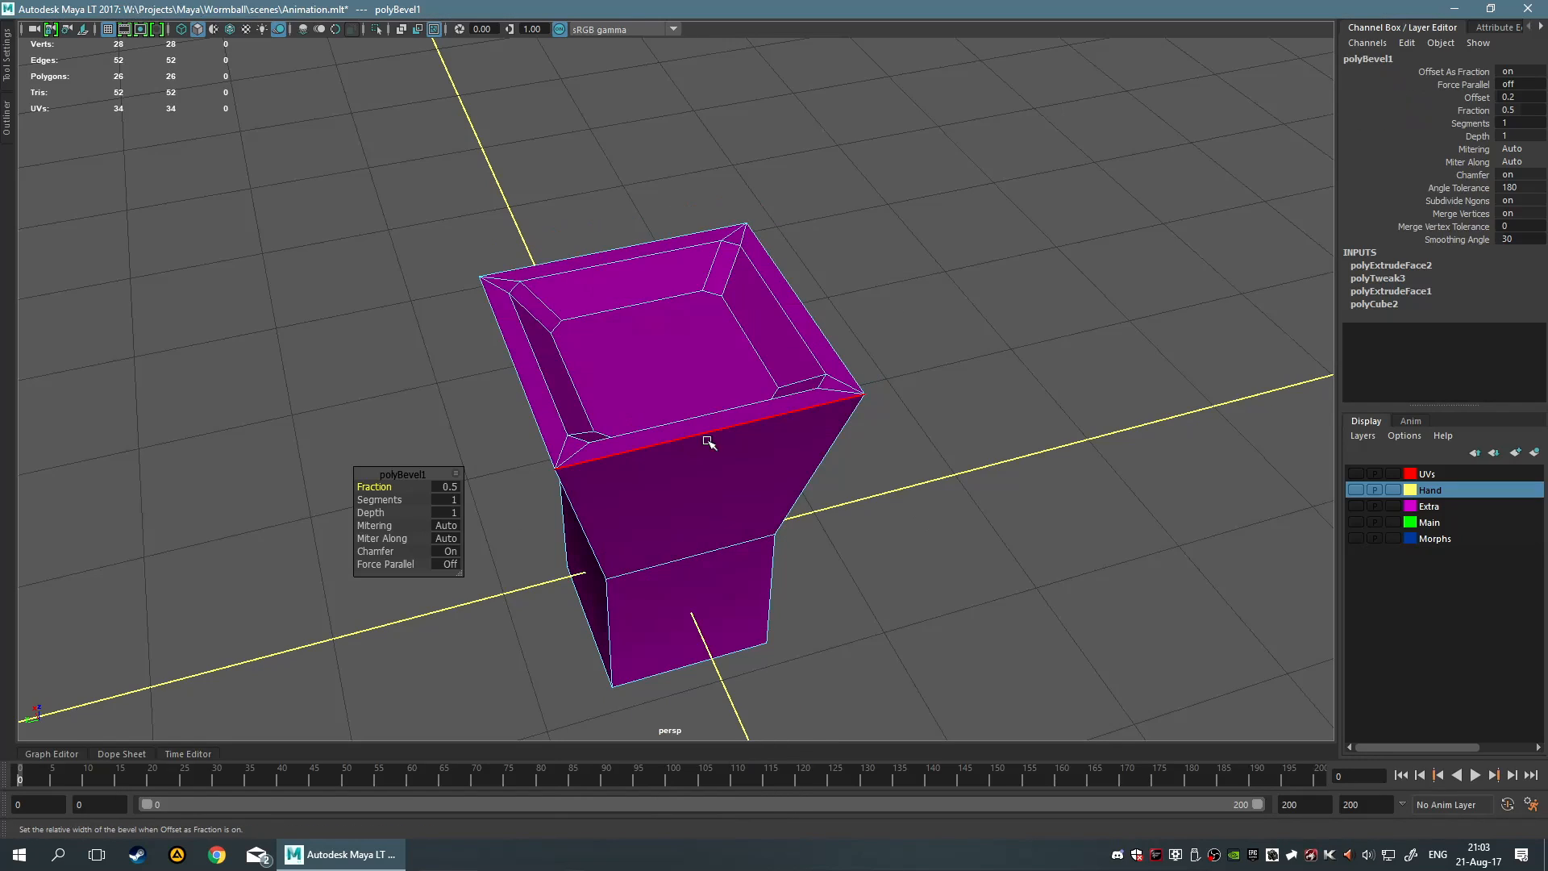
Examine the bevelled rim and recess from above and from several angles
left_click_drag(891, 437, 977, 487, "alt")
scroll(977, 487, "up", 5)
left_click_drag(1040, 391, 1128, 346, "alt")
scroll(1000, 342, "down", 7)
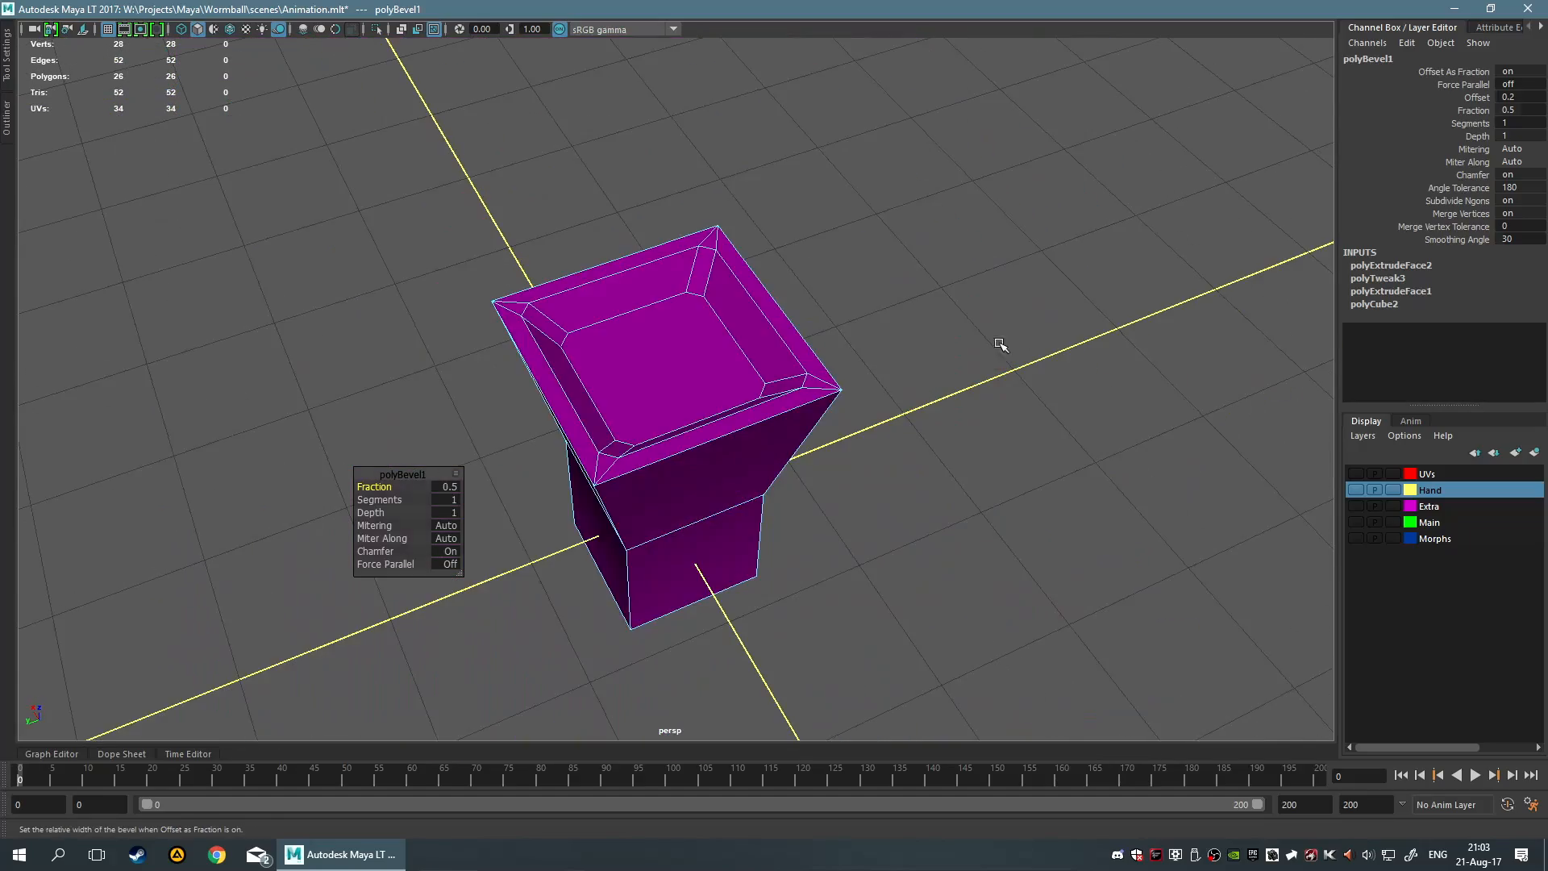
left_click_drag(996, 342, 864, 435, "alt")
left_click(893, 318)
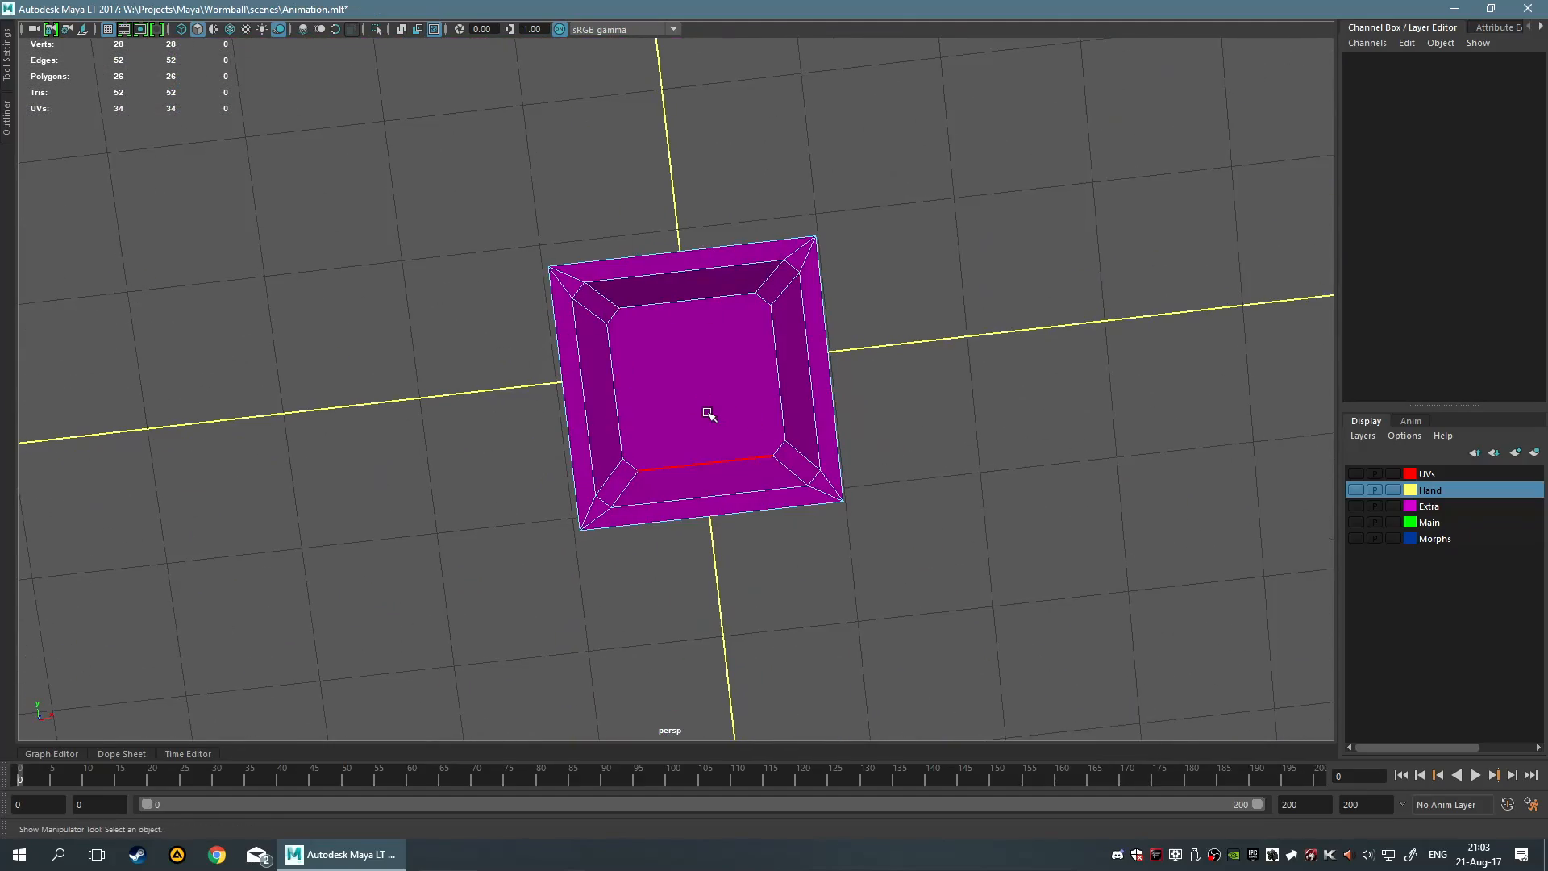
left_click_drag(997, 360, 856, 460, "alt")
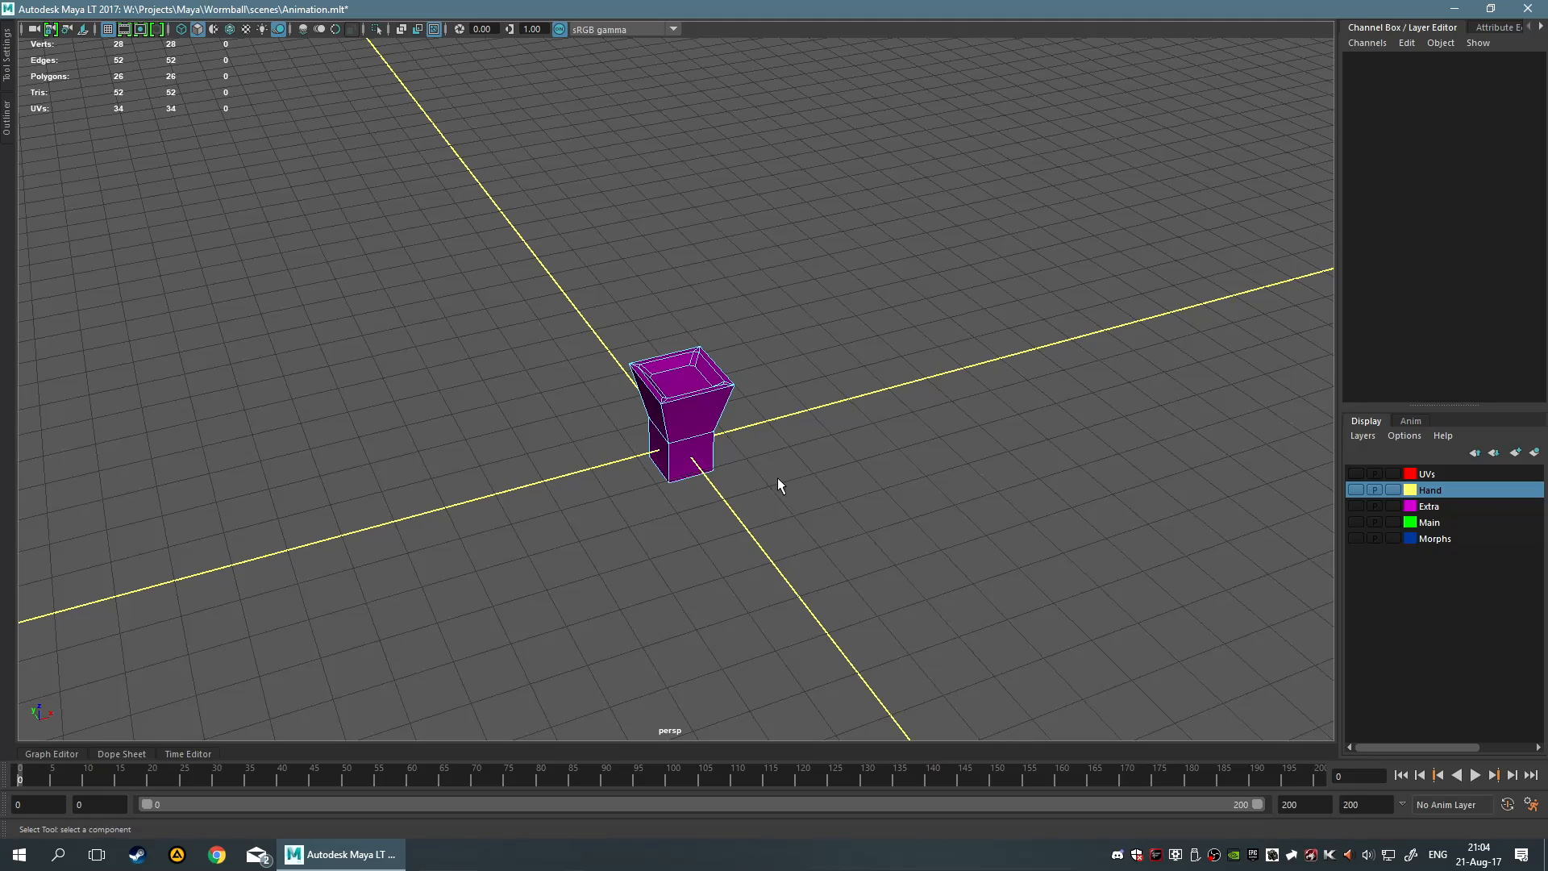
Bevel the front edge between the lower cube and the flared section with a fraction of 0.5
right_click_drag(777, 477, 917, 382, "alt")
left_click_drag(917, 389, 888, 610, "alt")
left_click(735, 553)
key("w")
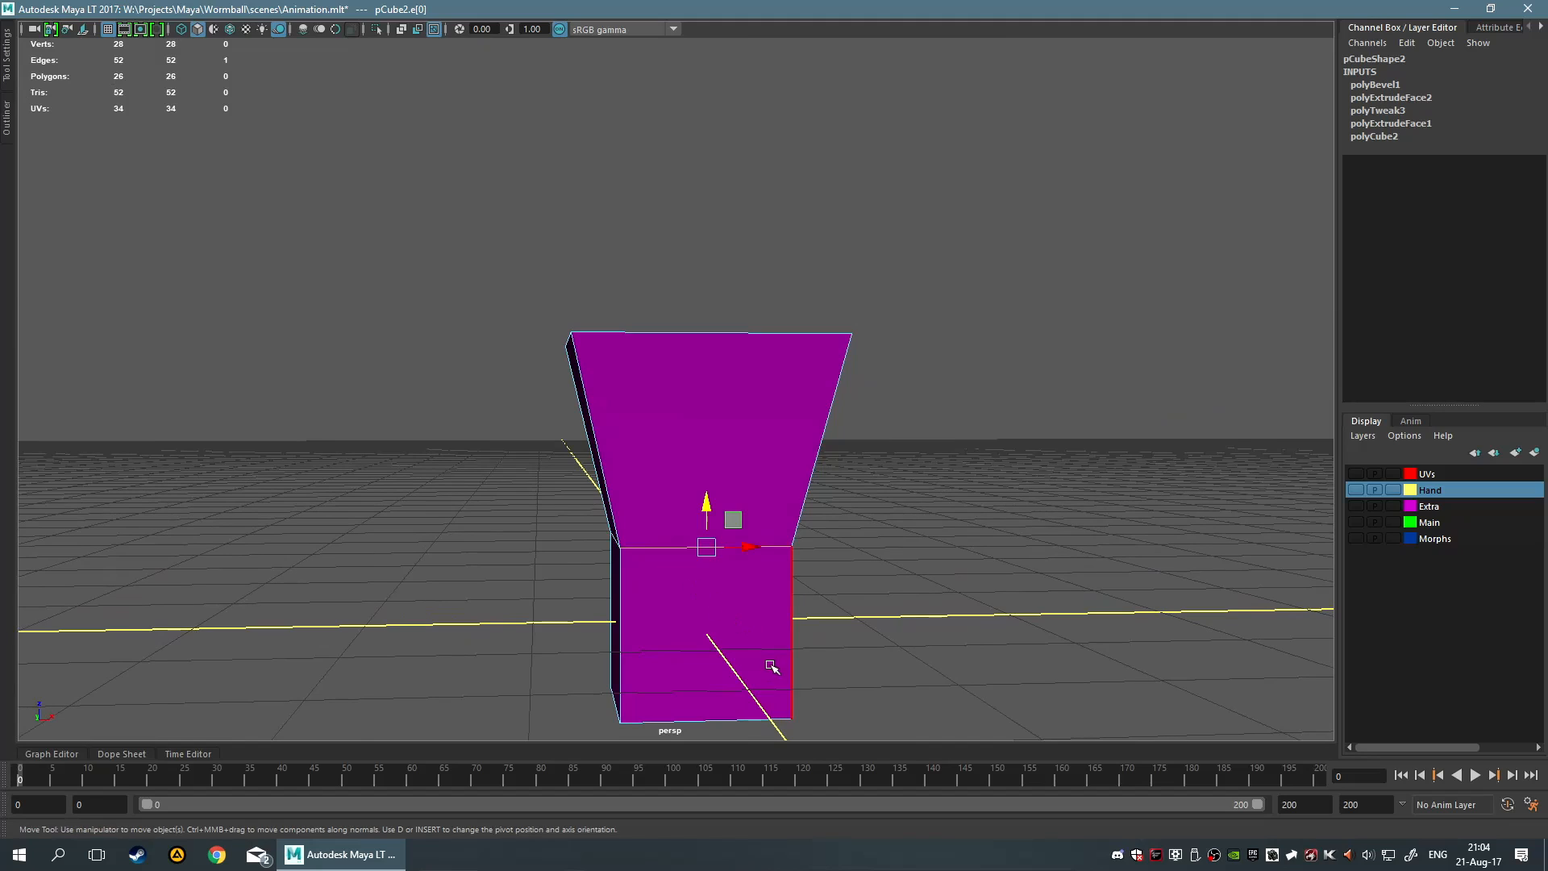
key("ctrl+b")
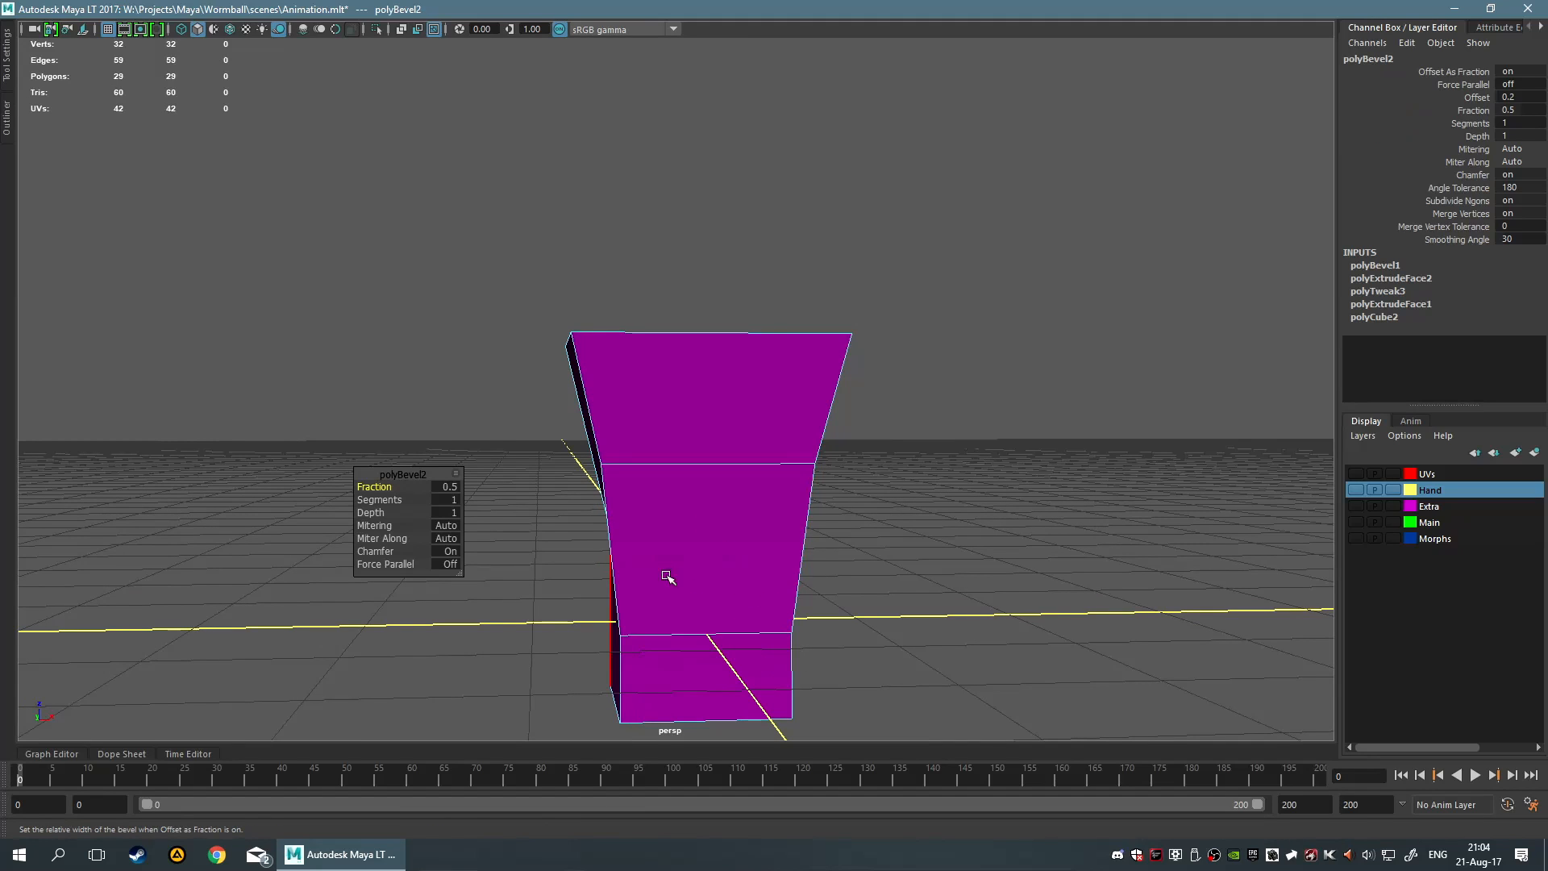
Slide the new bevel's upper edge down along the mesh using a surface transform constraint
left_click(898, 587)
left_click_drag(899, 587, 926, 581, "alt")
left_click(882, 522)
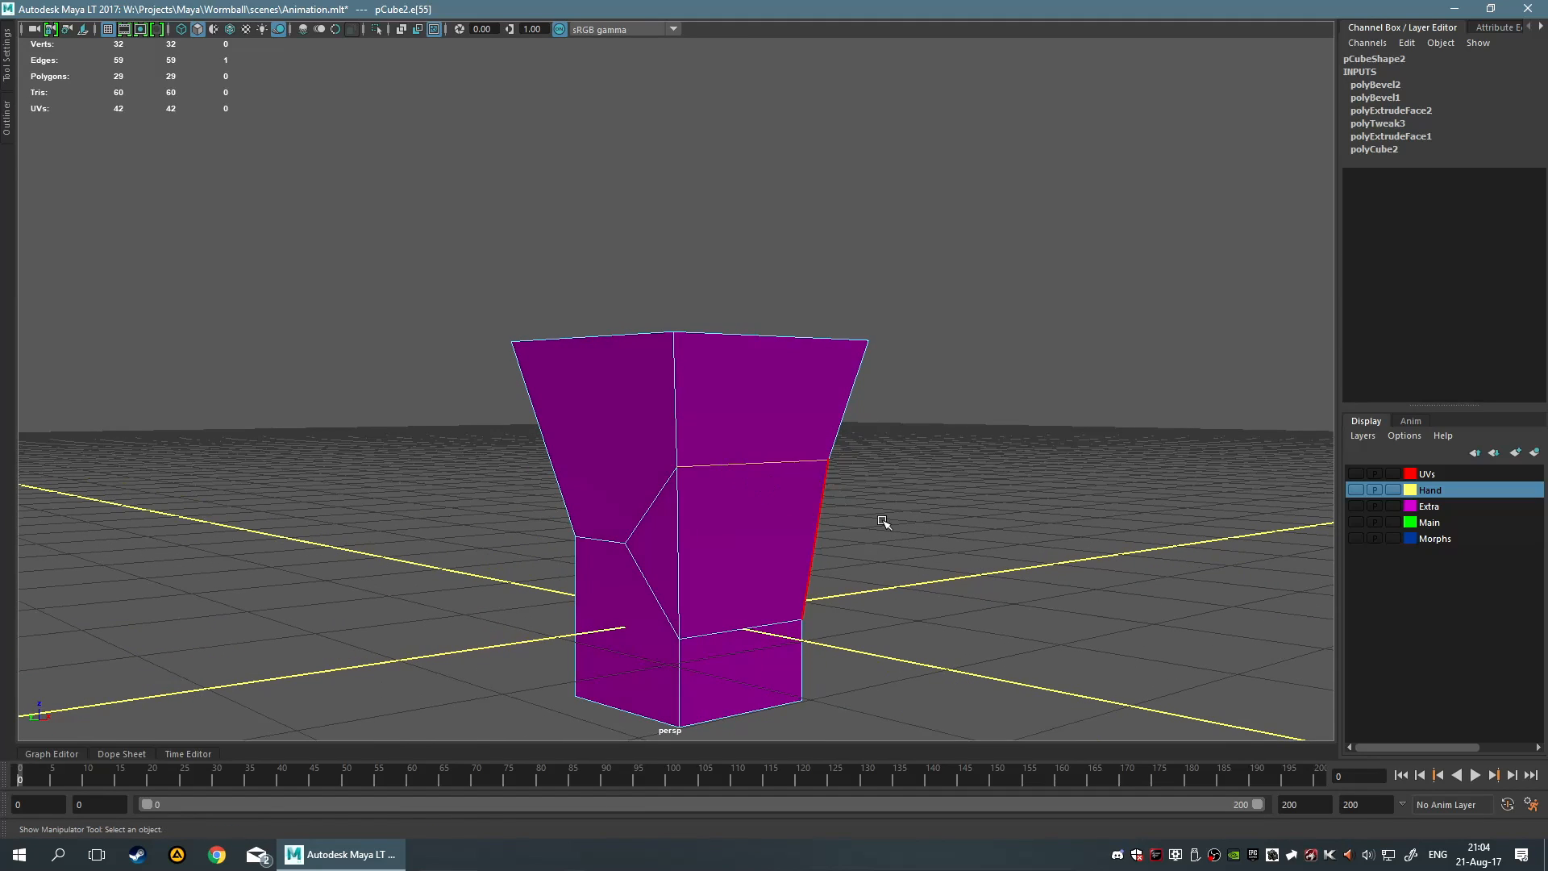
left_click_drag(883, 522, 801, 543, "alt")
key("w")
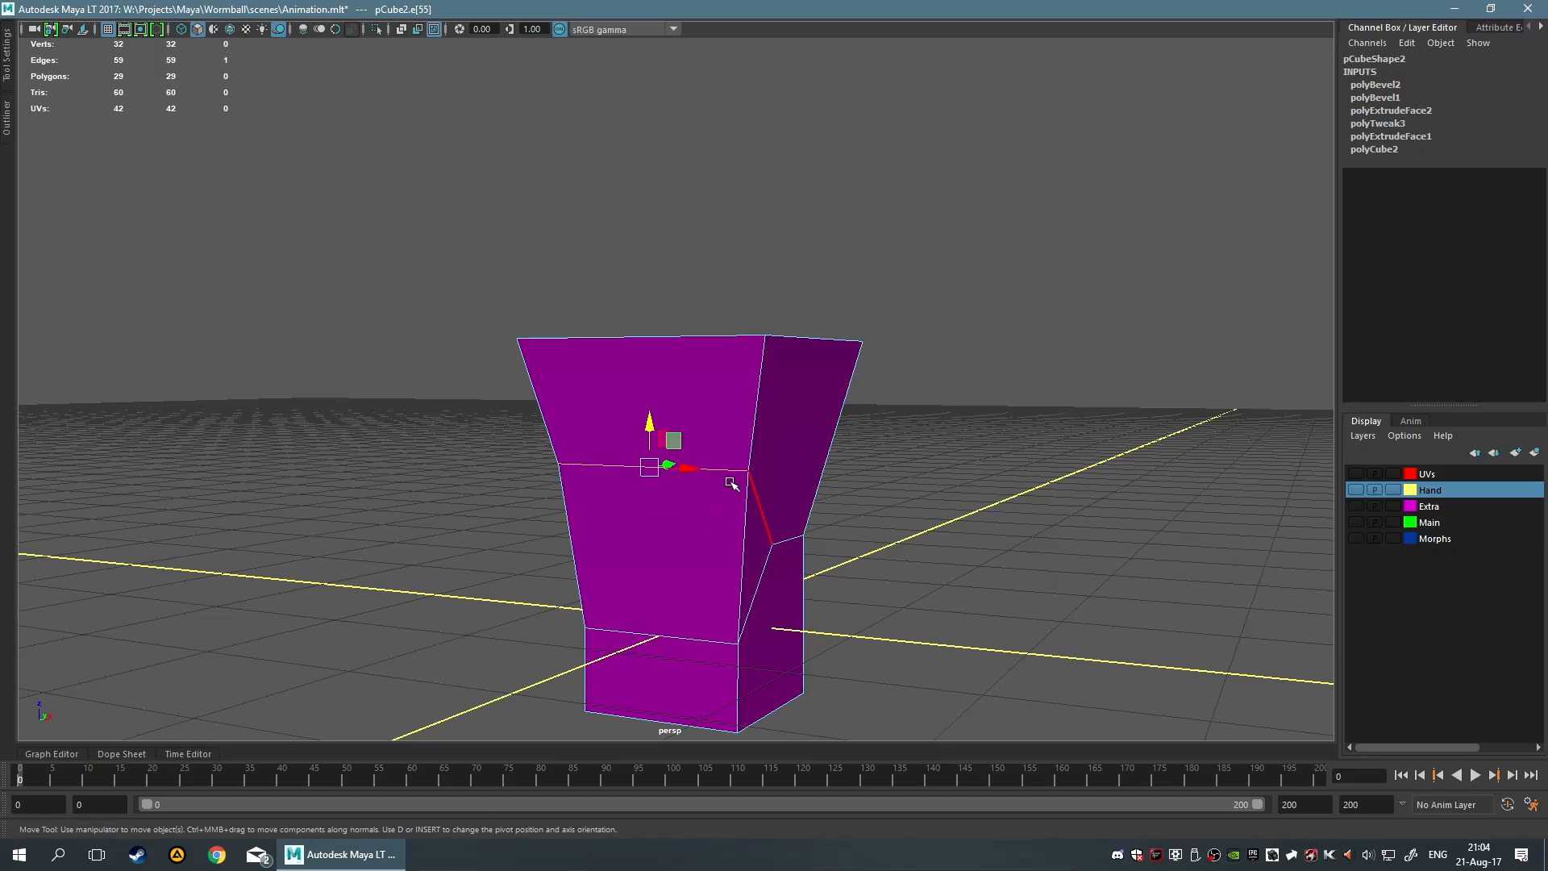
left_click_drag(729, 477, 686, 516, "alt")
right_click(685, 516, "shift")
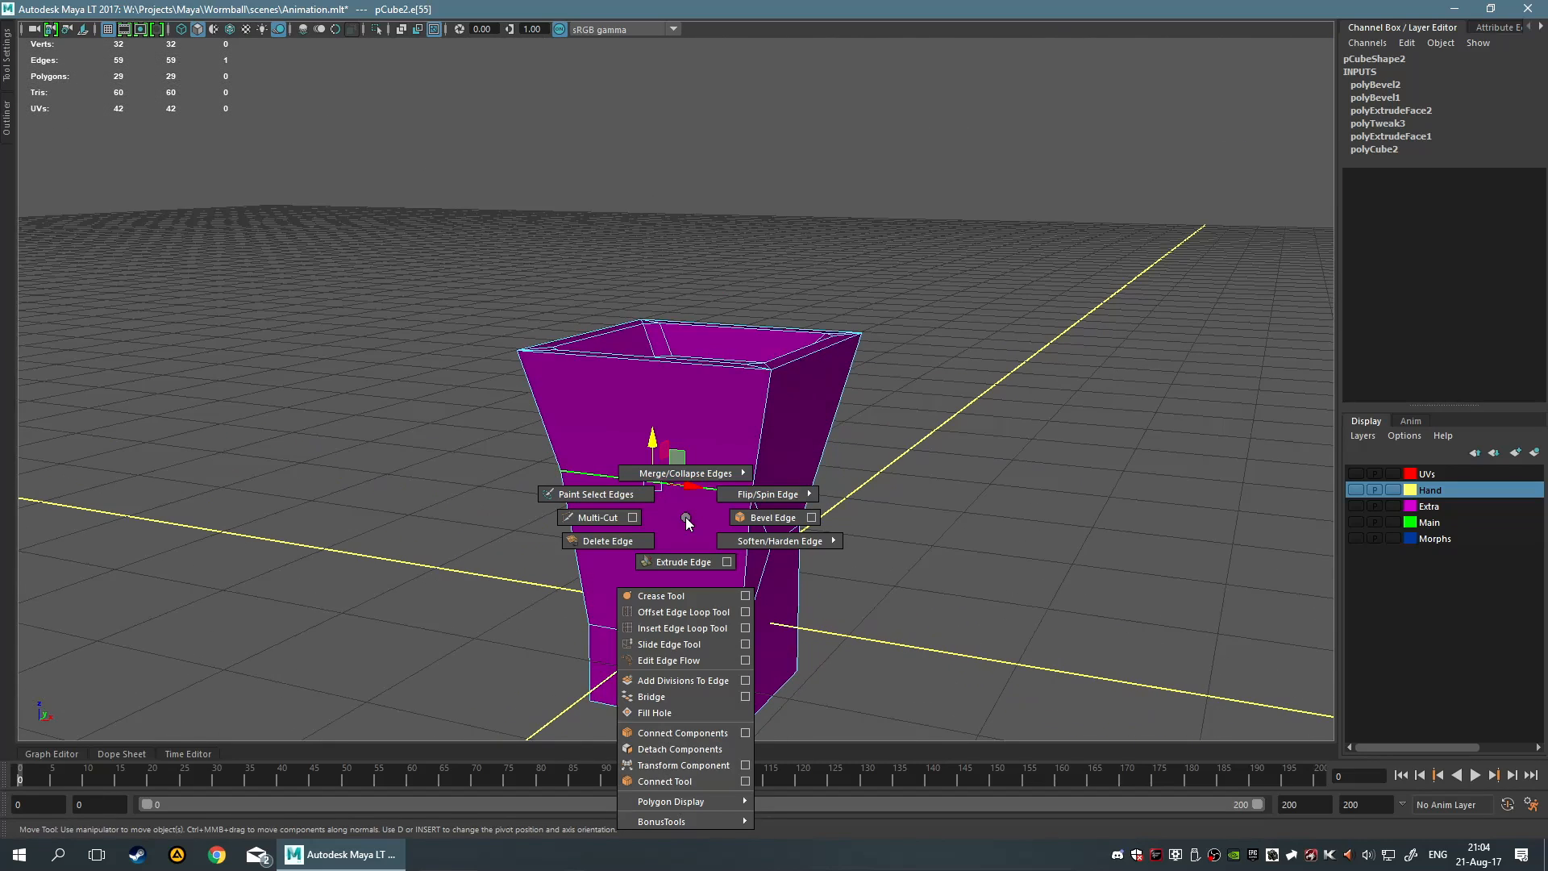
right_click_drag(685, 516, 824, 638, "ctrl+shift")
left_click_drag(846, 563, 963, 617, "alt")
left_click_drag(690, 449, 690, 541)
left_click_drag(901, 565, 828, 529, "alt")
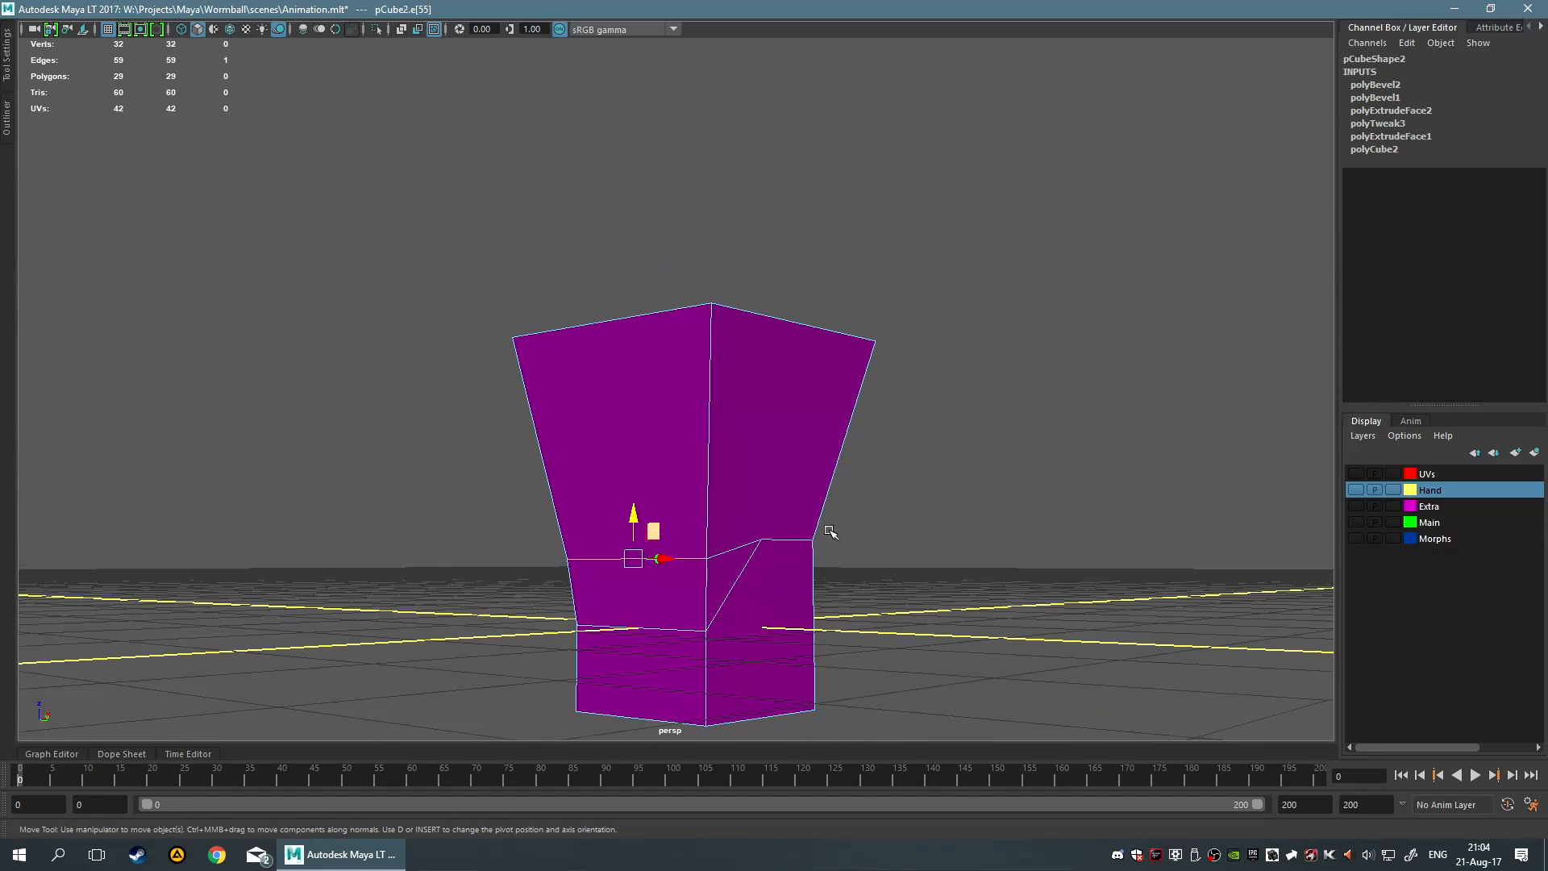
Move the bevel's lower edge slightly up along the front face and deselect it
left_click(642, 626)
left_click_drag(637, 585, 637, 570)
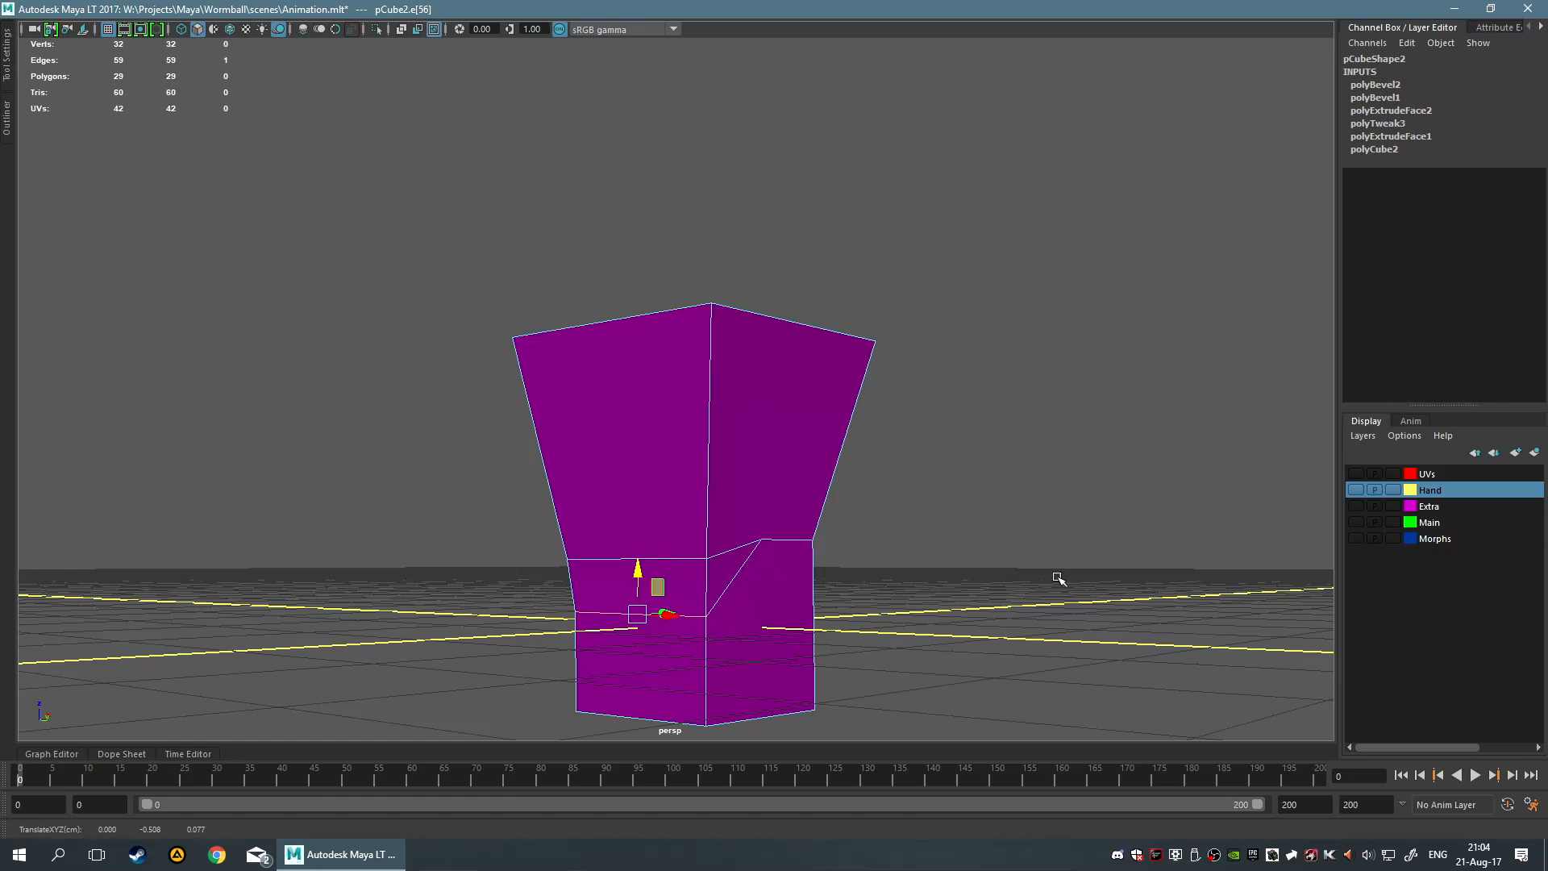
left_click(1058, 579)
Examine the adjusted bevel and the whole mesh from several sides in face selection mode
left_click_drag(1000, 577, 1116, 628, "alt")
left_click_drag(1085, 555, 776, 529, "alt")
key("F11")
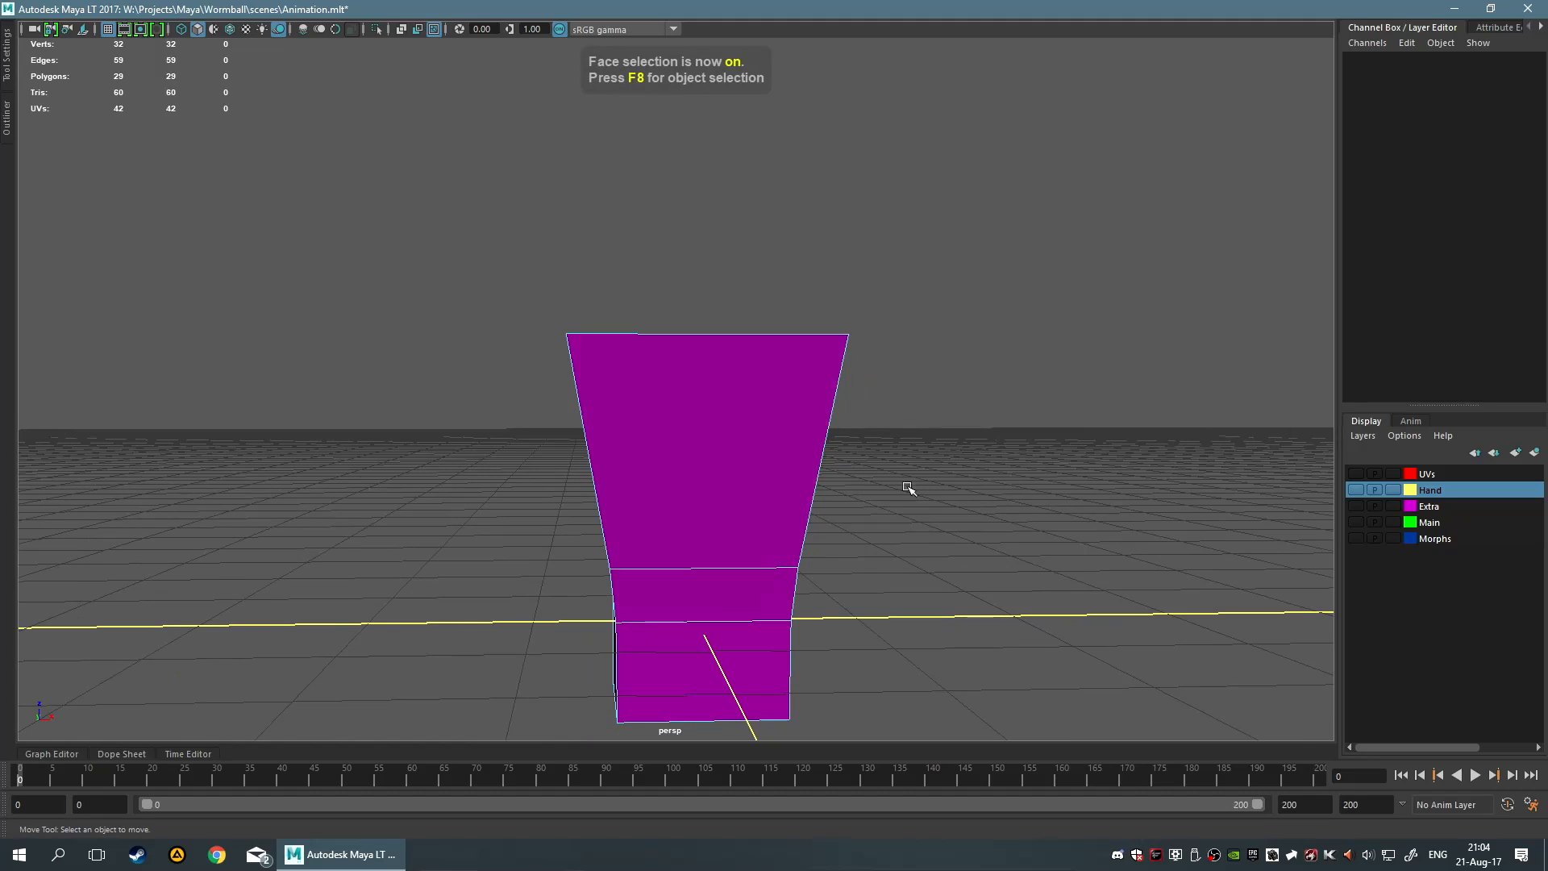
left_click_drag(912, 484, 1072, 515, "alt")
left_click_drag(839, 483, 890, 623, "alt")
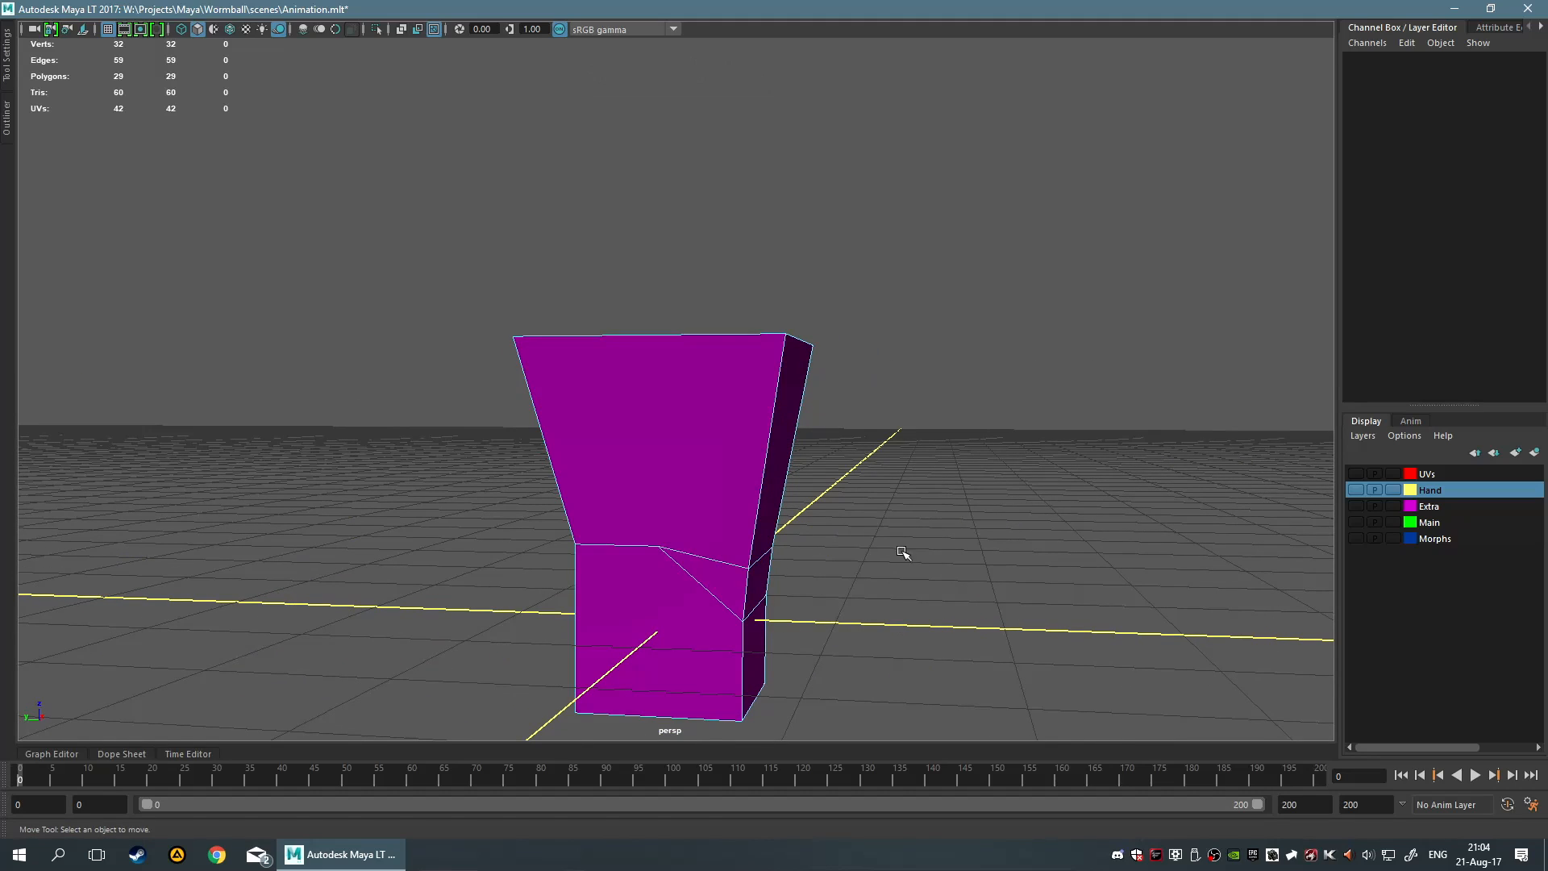
left_click_drag(784, 522, 1013, 479, "alt")
right_click_drag(1012, 479, 714, 449, "alt")
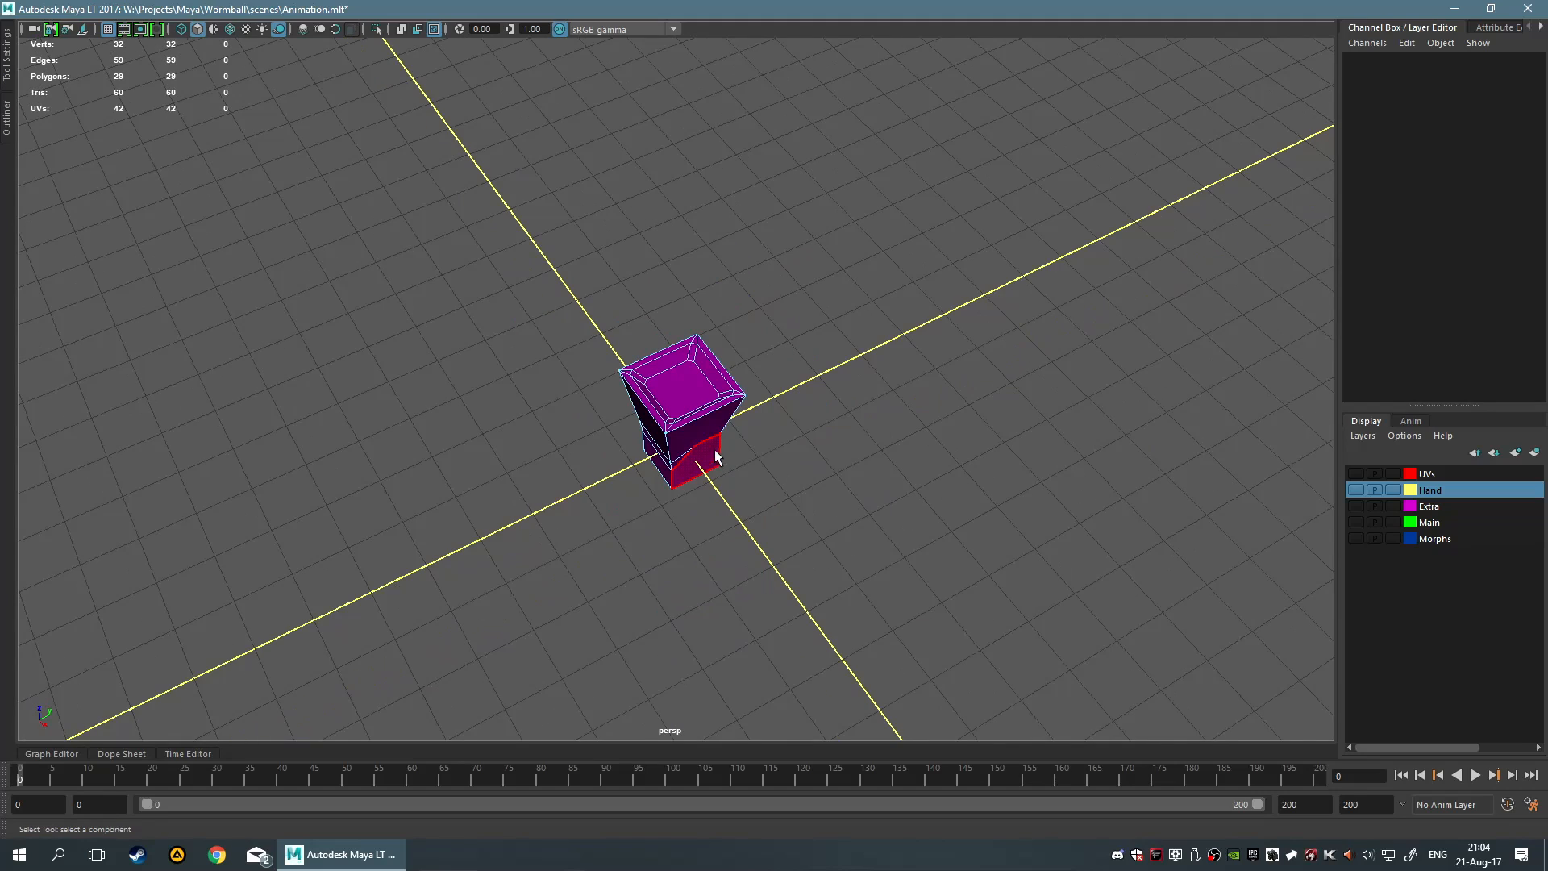
Return to object selection, select the modelled cube and delete its construction history
key("F8")
left_click(700, 419)
left_click_drag(840, 486, 969, 390, "alt")
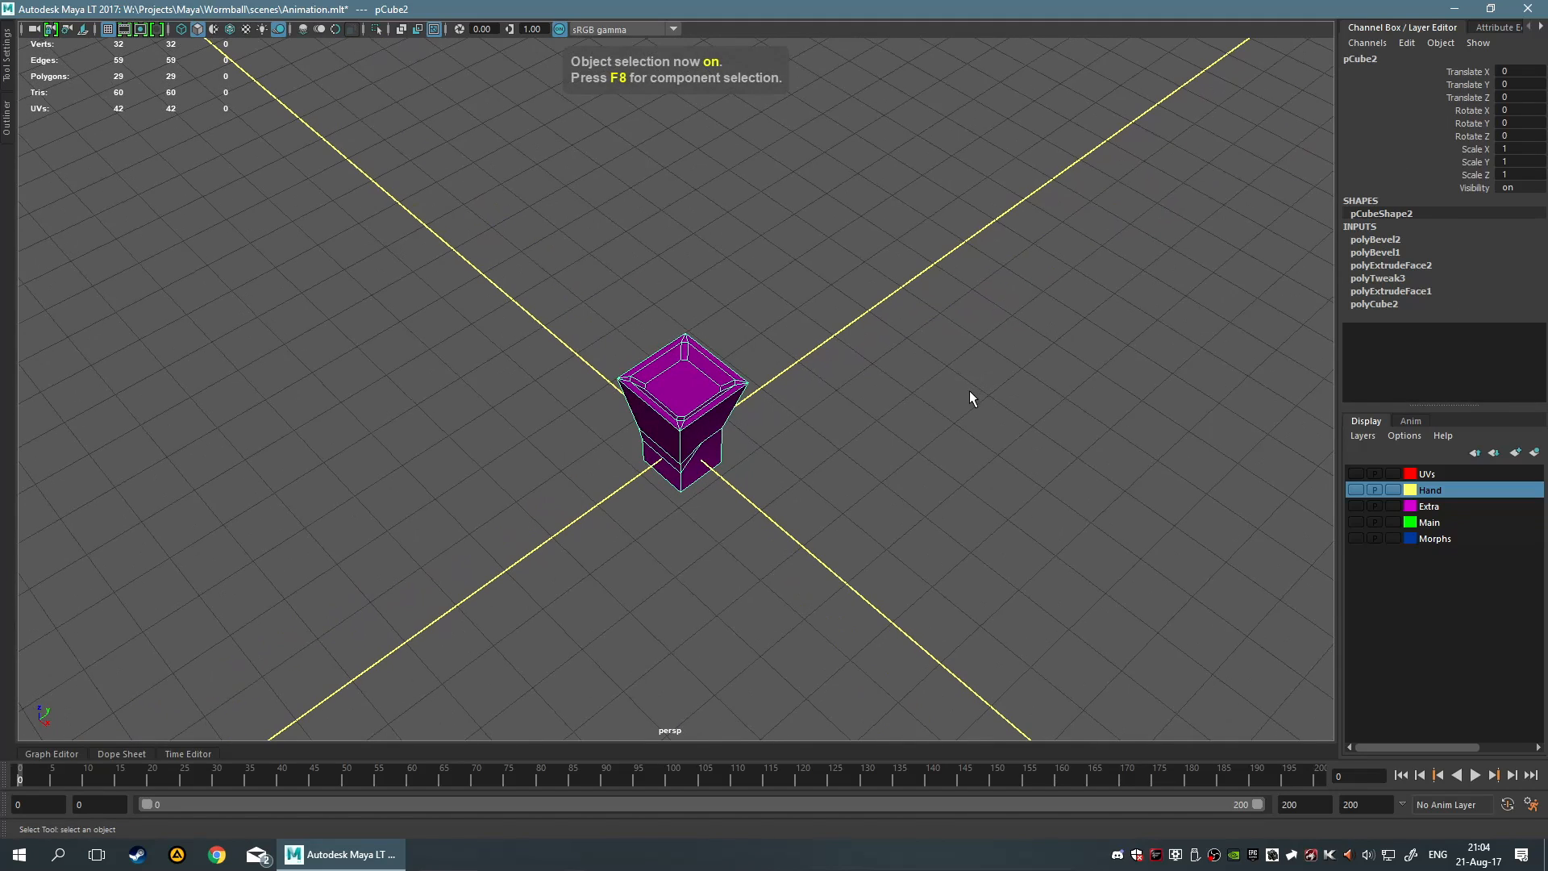
key("alt+shift+d")
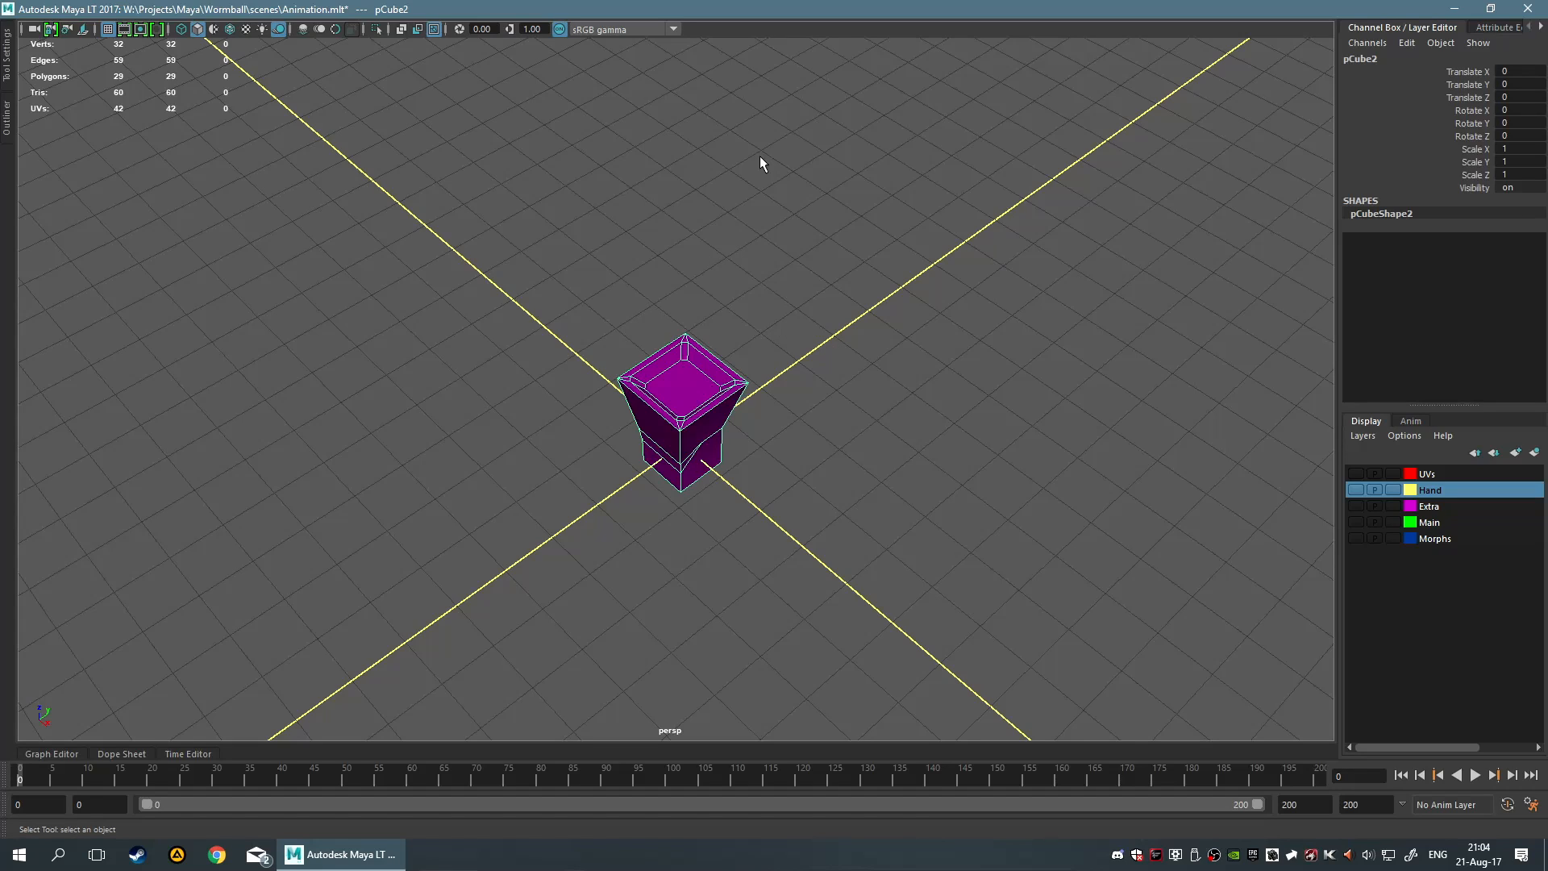
Bring up the Delete All by Type commands to review the history deletion options
key("space")
left_click(493, 205)
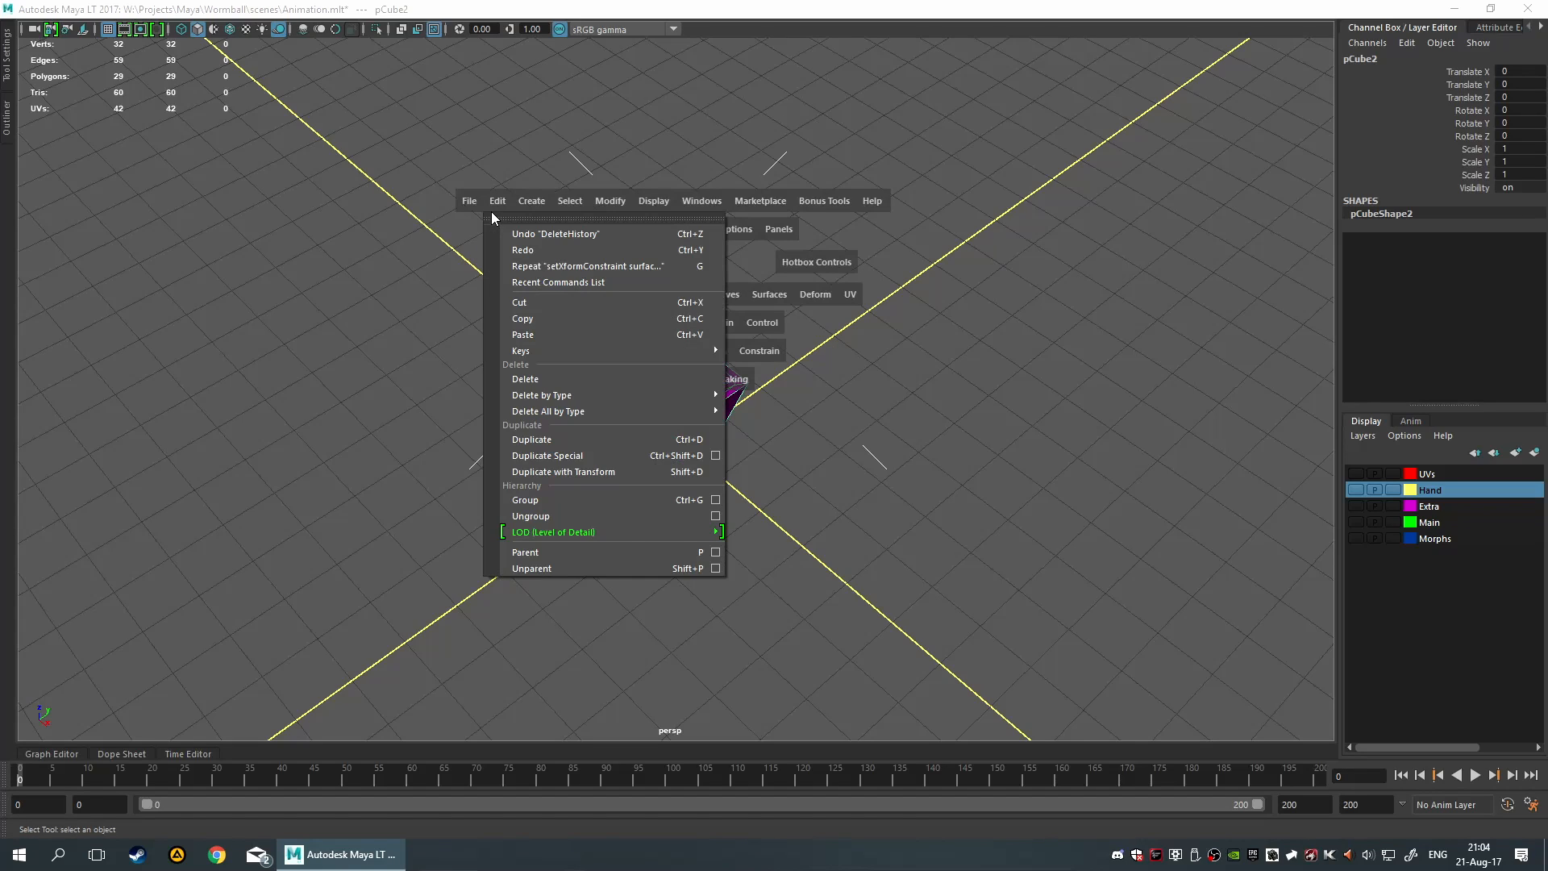
mouse_move(621, 413)
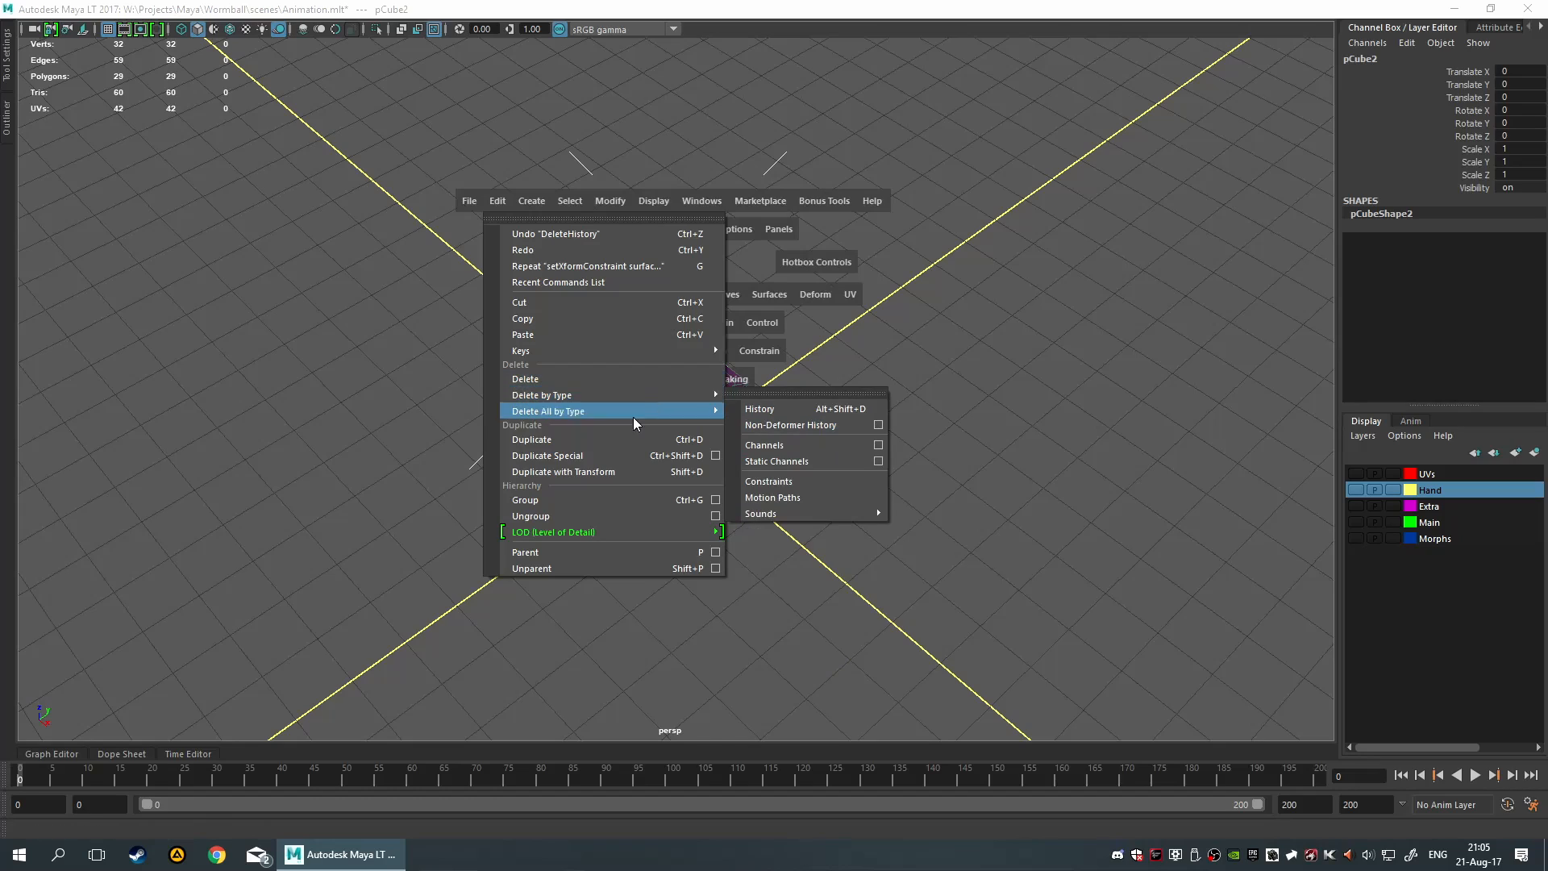
Dismiss the Delete All by Type commands and open the Hotkey Editor from the Settings/Preferences commands
left_click(124, 489)
key("space")
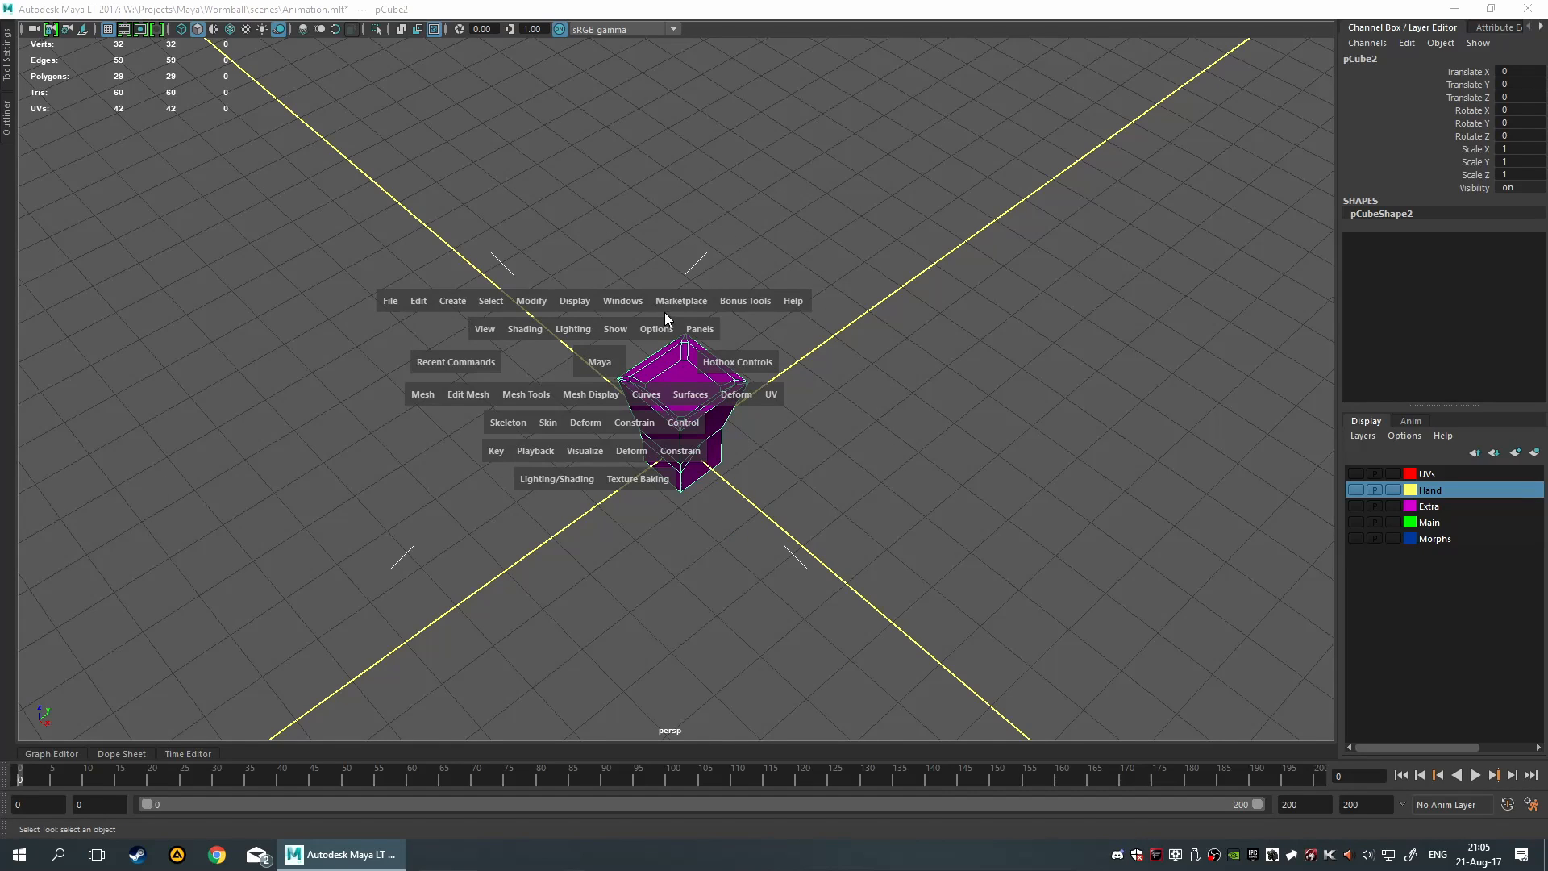
left_click(616, 300)
mouse_move(769, 460)
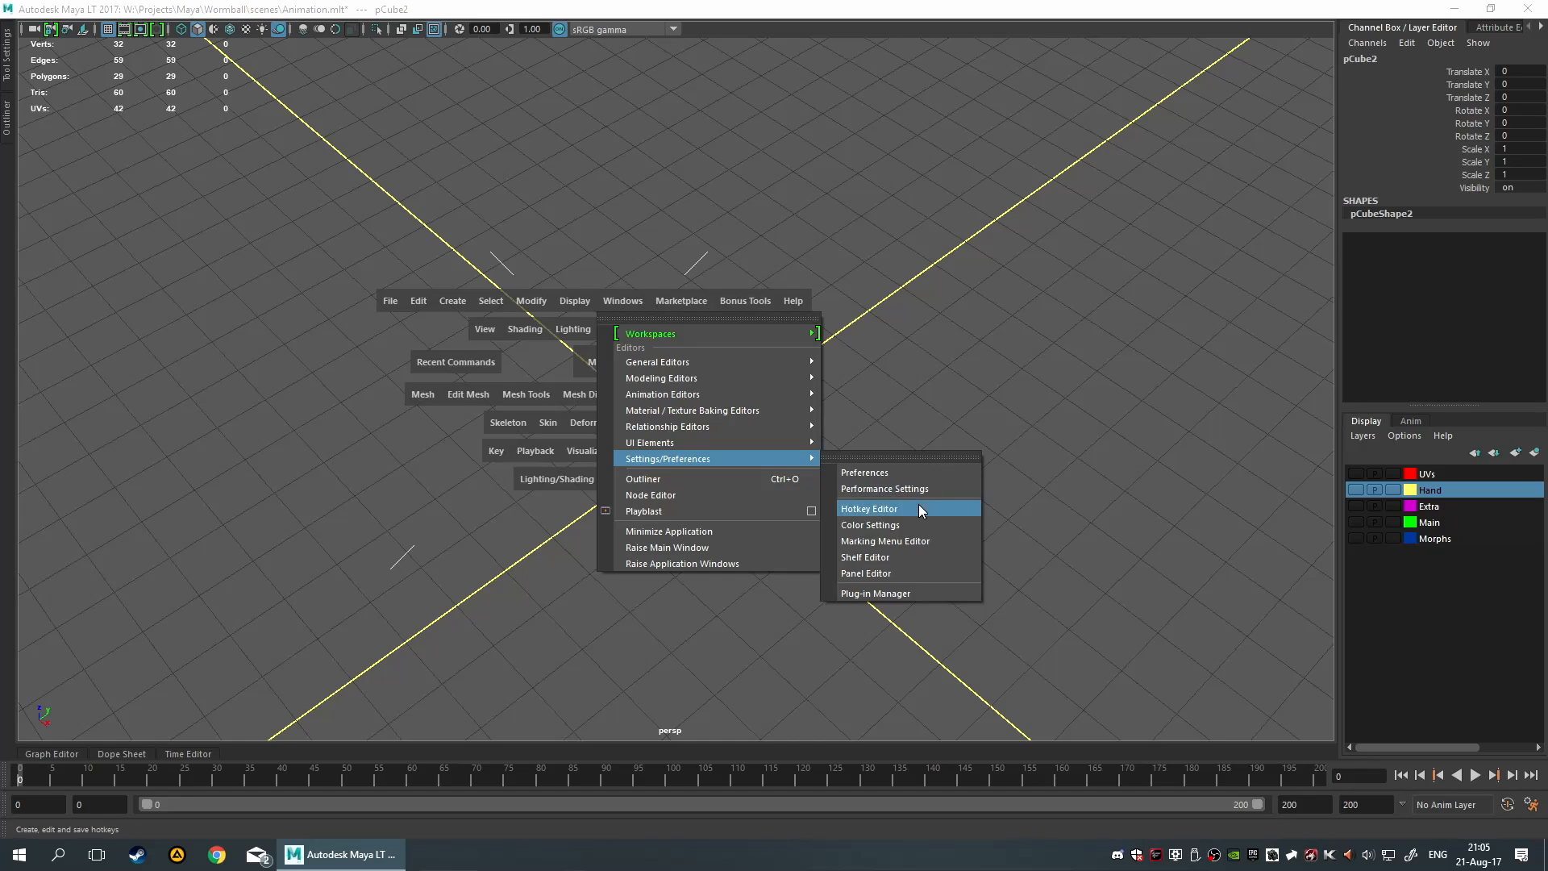
left_click(918, 507)
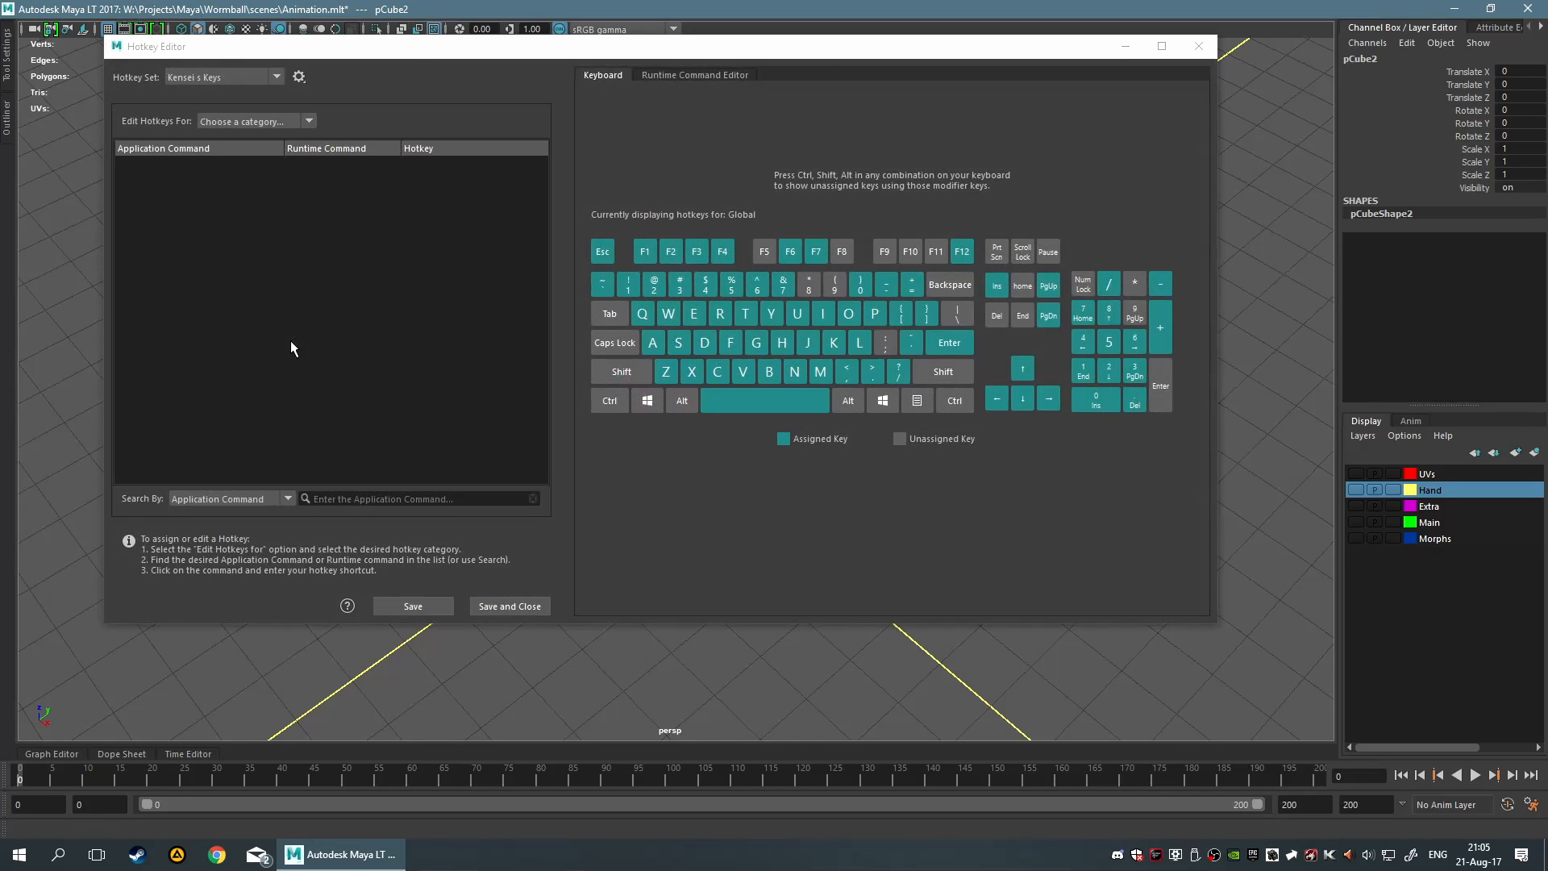
Search the Hotkey Editor's application commands for "non" to find Non-Deformer History under Delete by Type
left_click(395, 506)
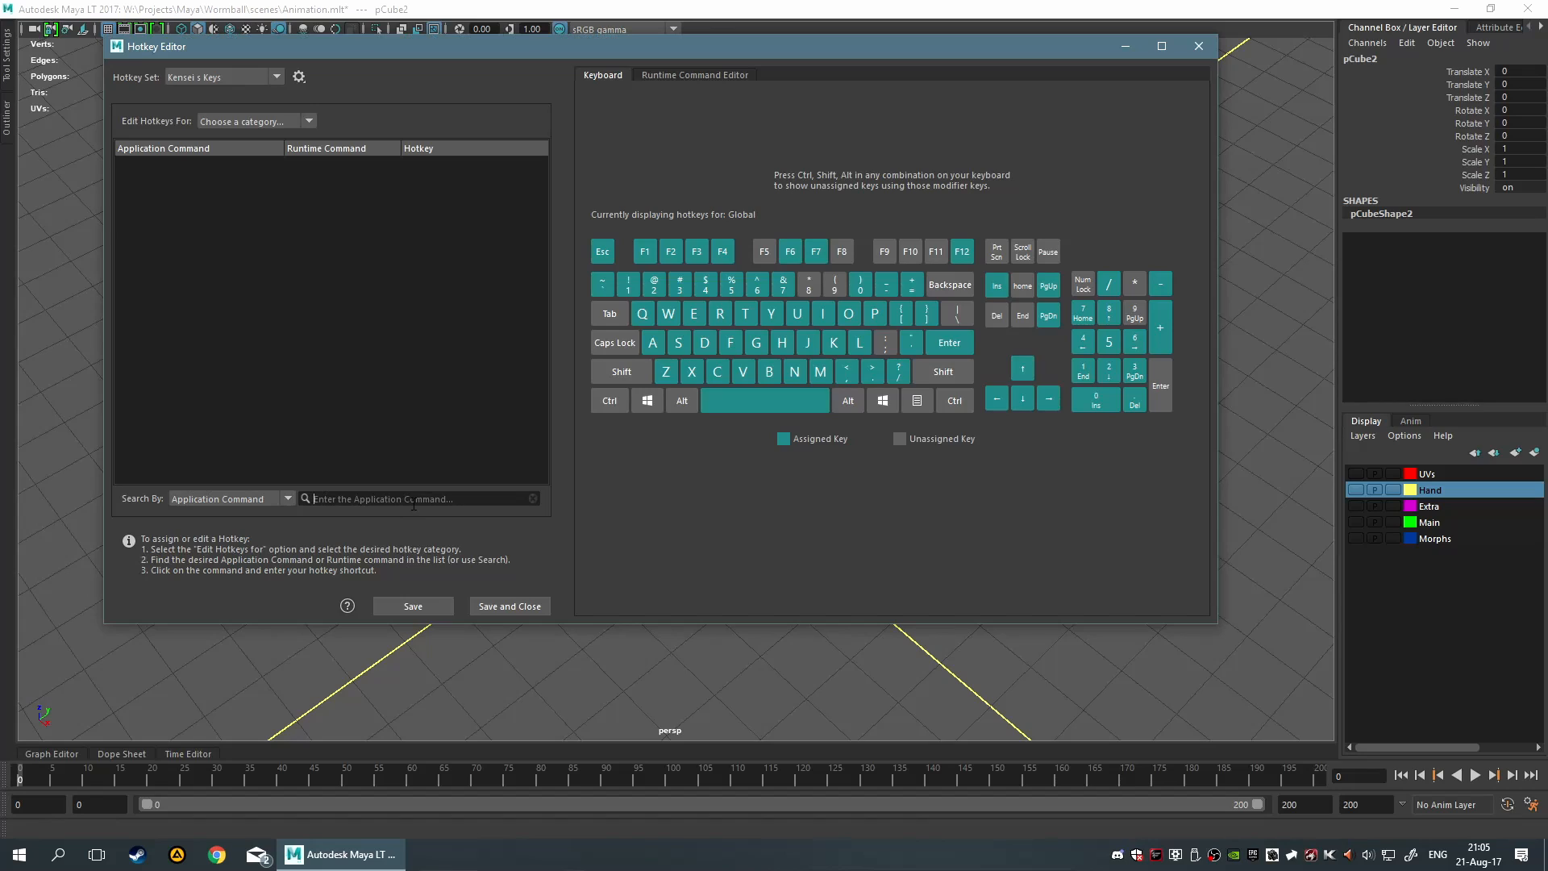
type("delete ")
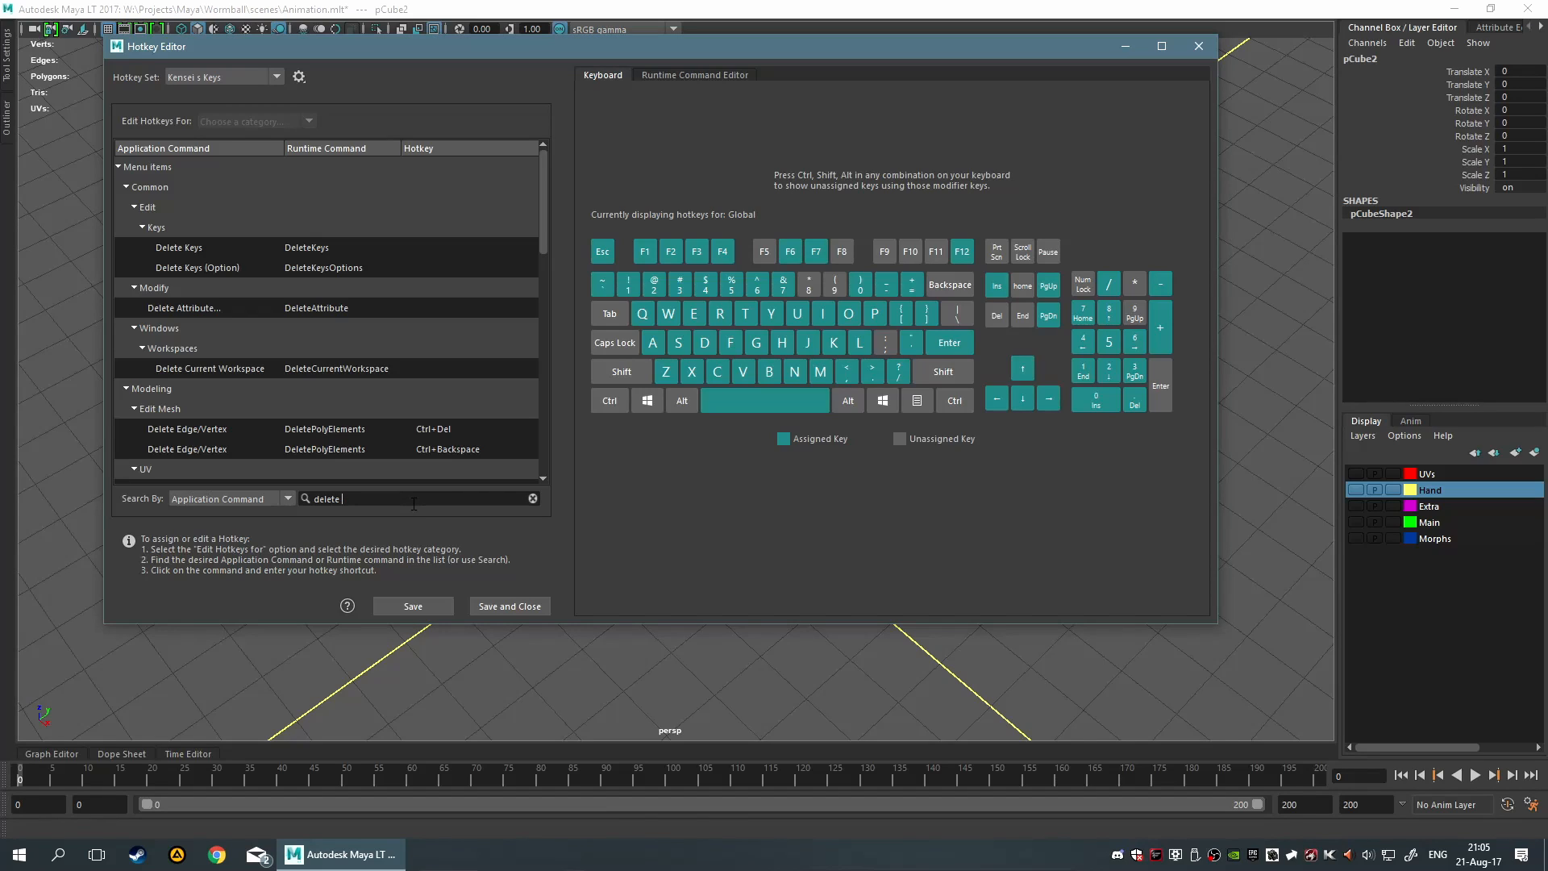
type("non")
key("BackSpace")
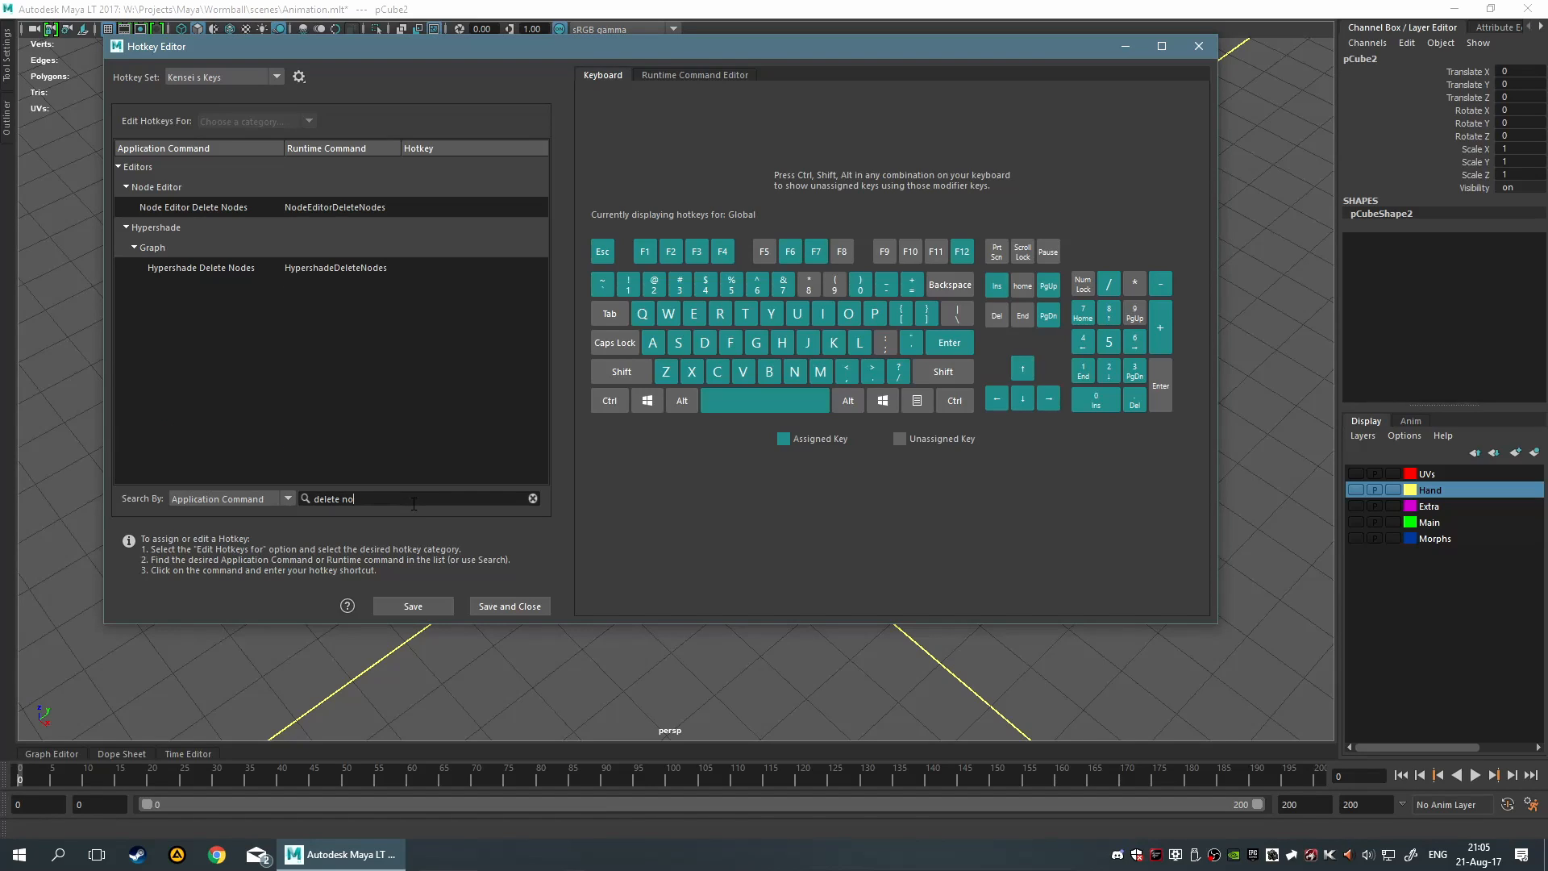
key("BackSpace")
key("BackSpace")
key("BackSpace")
key("BackSpace")
key("BackSpace")
key("BackSpace")
key("BackSpace")
key("BackSpace")
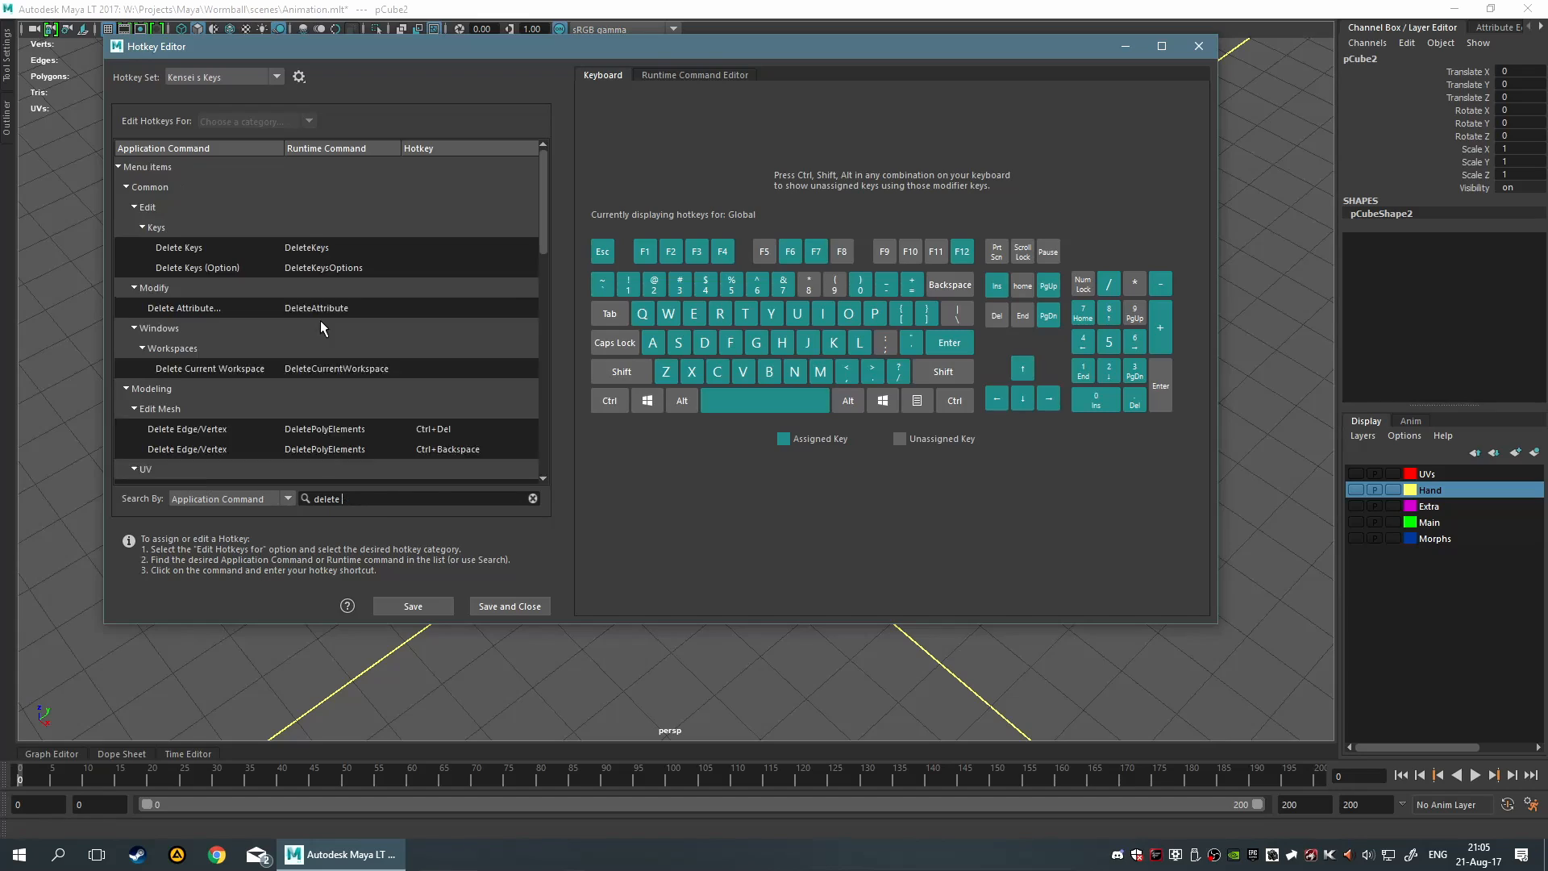
type("n on")
key("BackSpace")
key("BackSpace")
key("BackSpace")
type("on d")
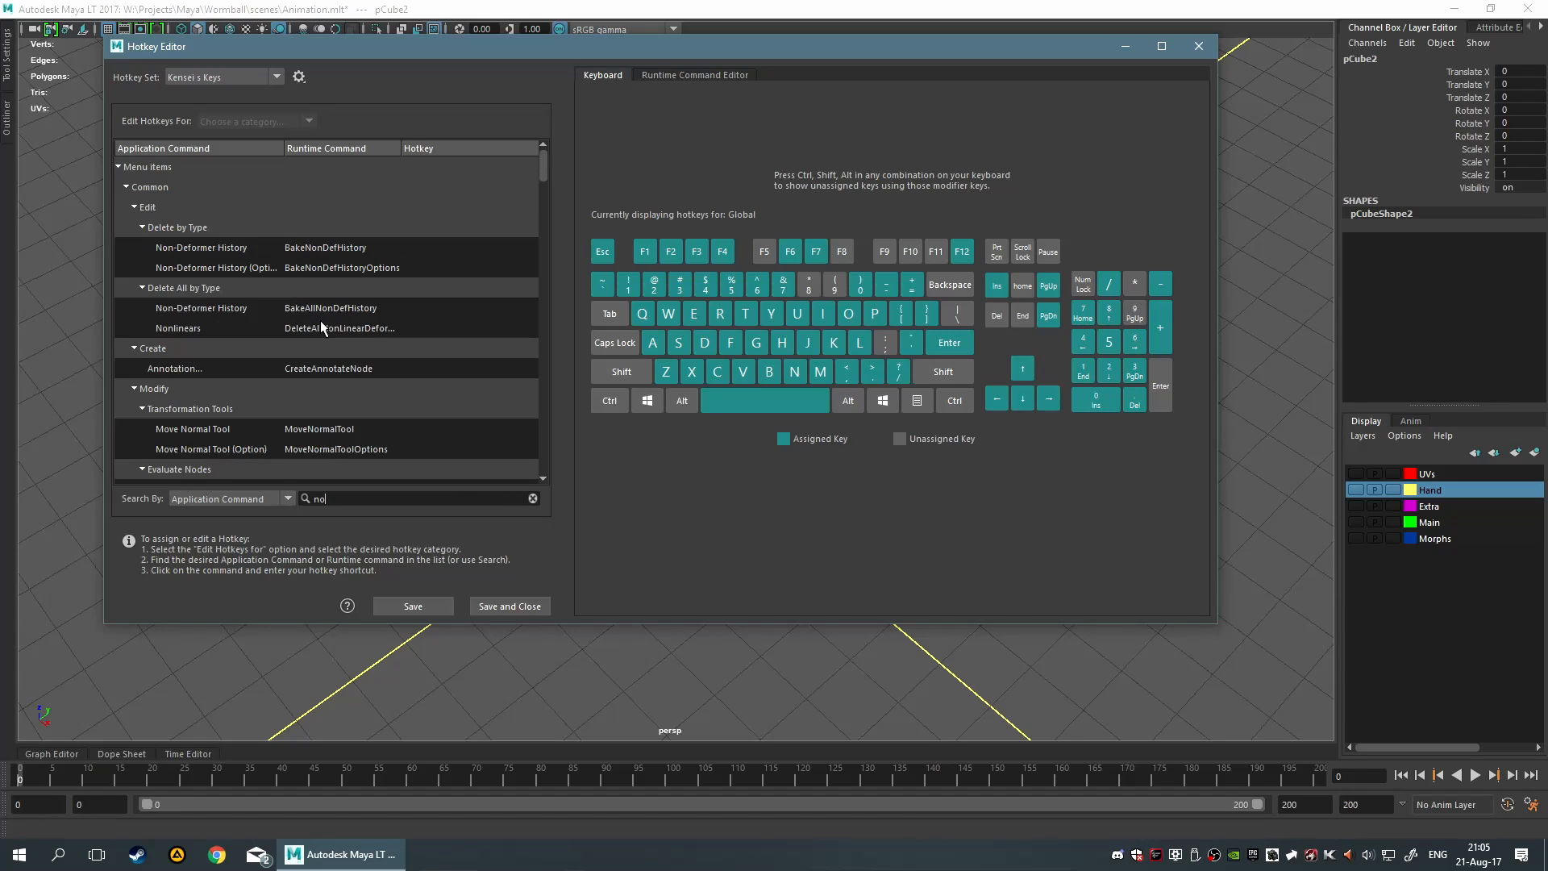
key("BackSpace")
key("BackSpace")
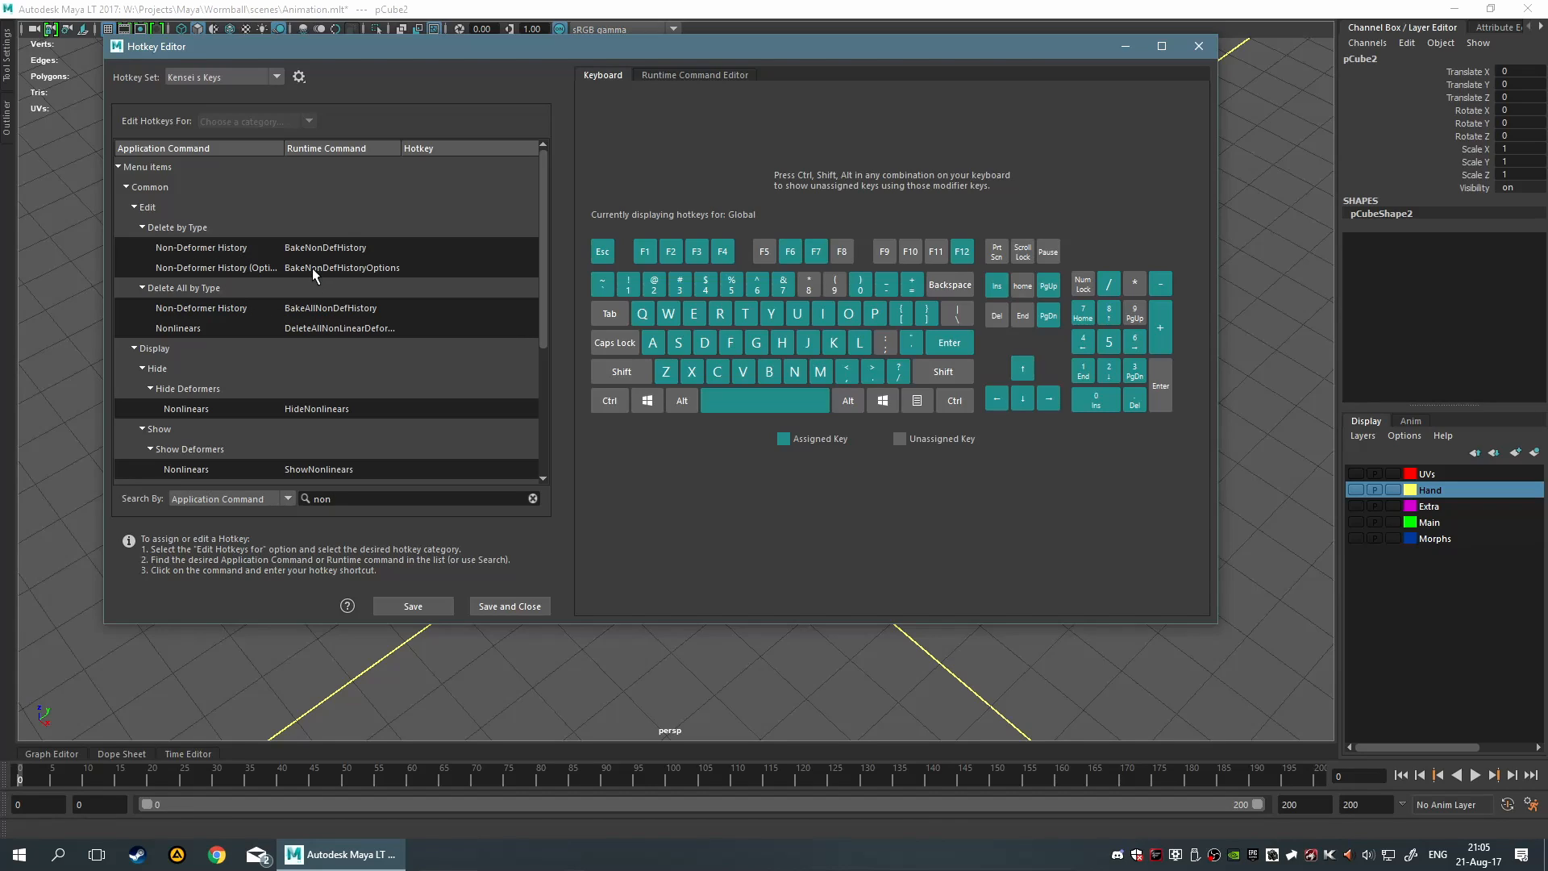
Assign Ctrl+Alt+Shift+D to the Delete by Type Non-Deformer History command, then save and close the Hotkey Editor
left_click(474, 247)
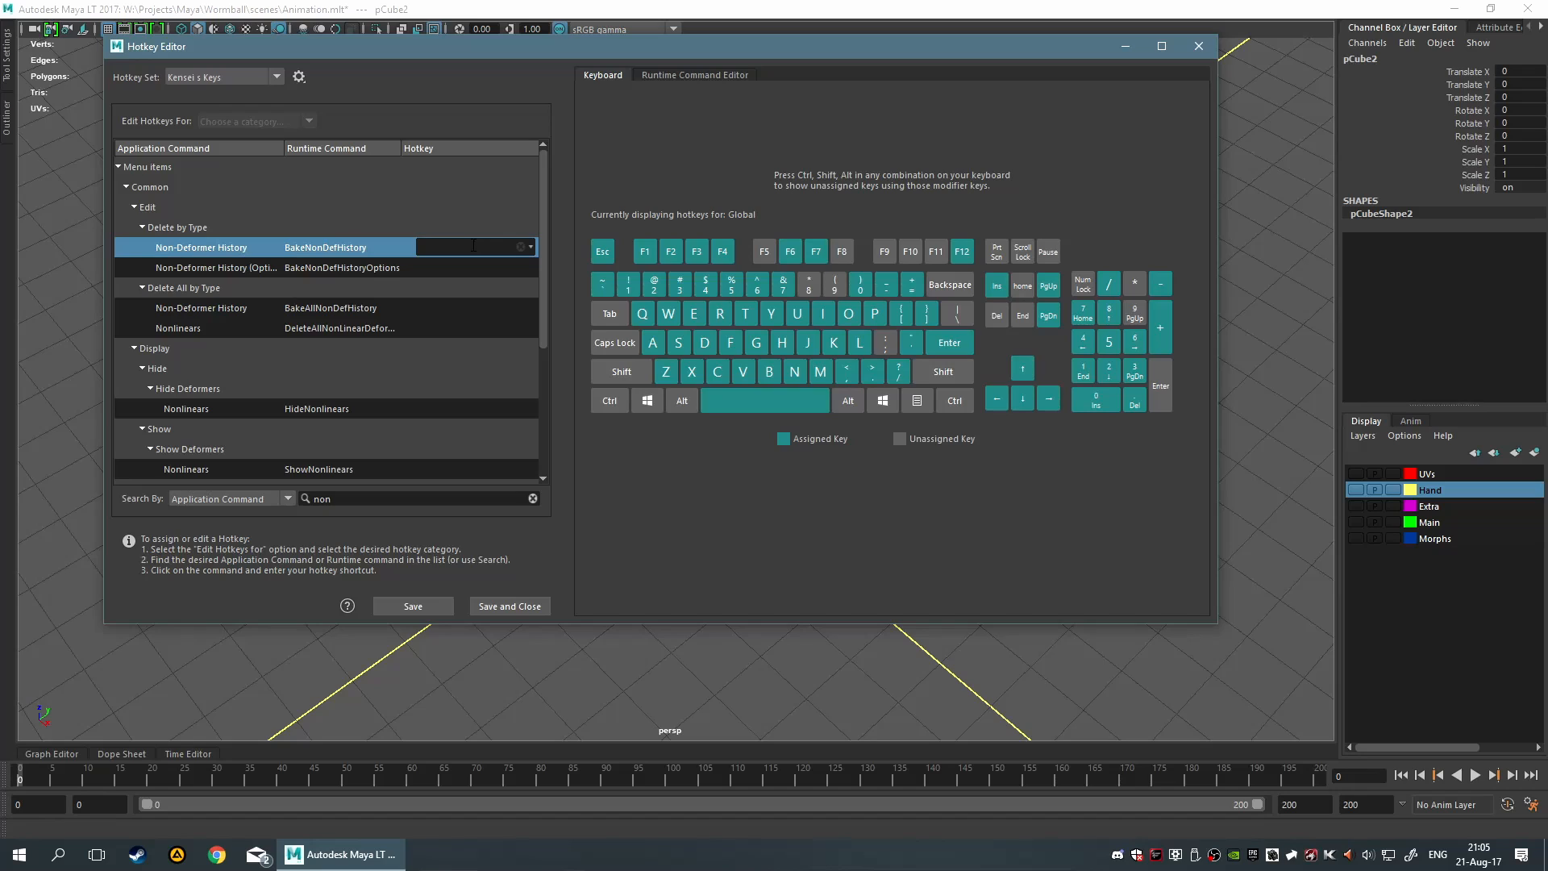
key("ctrl+alt+shift+d")
left_click(509, 606)
Raise the modelled cube above the grid along Z to a Translate Z of about 0.978
left_click_drag(932, 437, 826, 266, "alt")
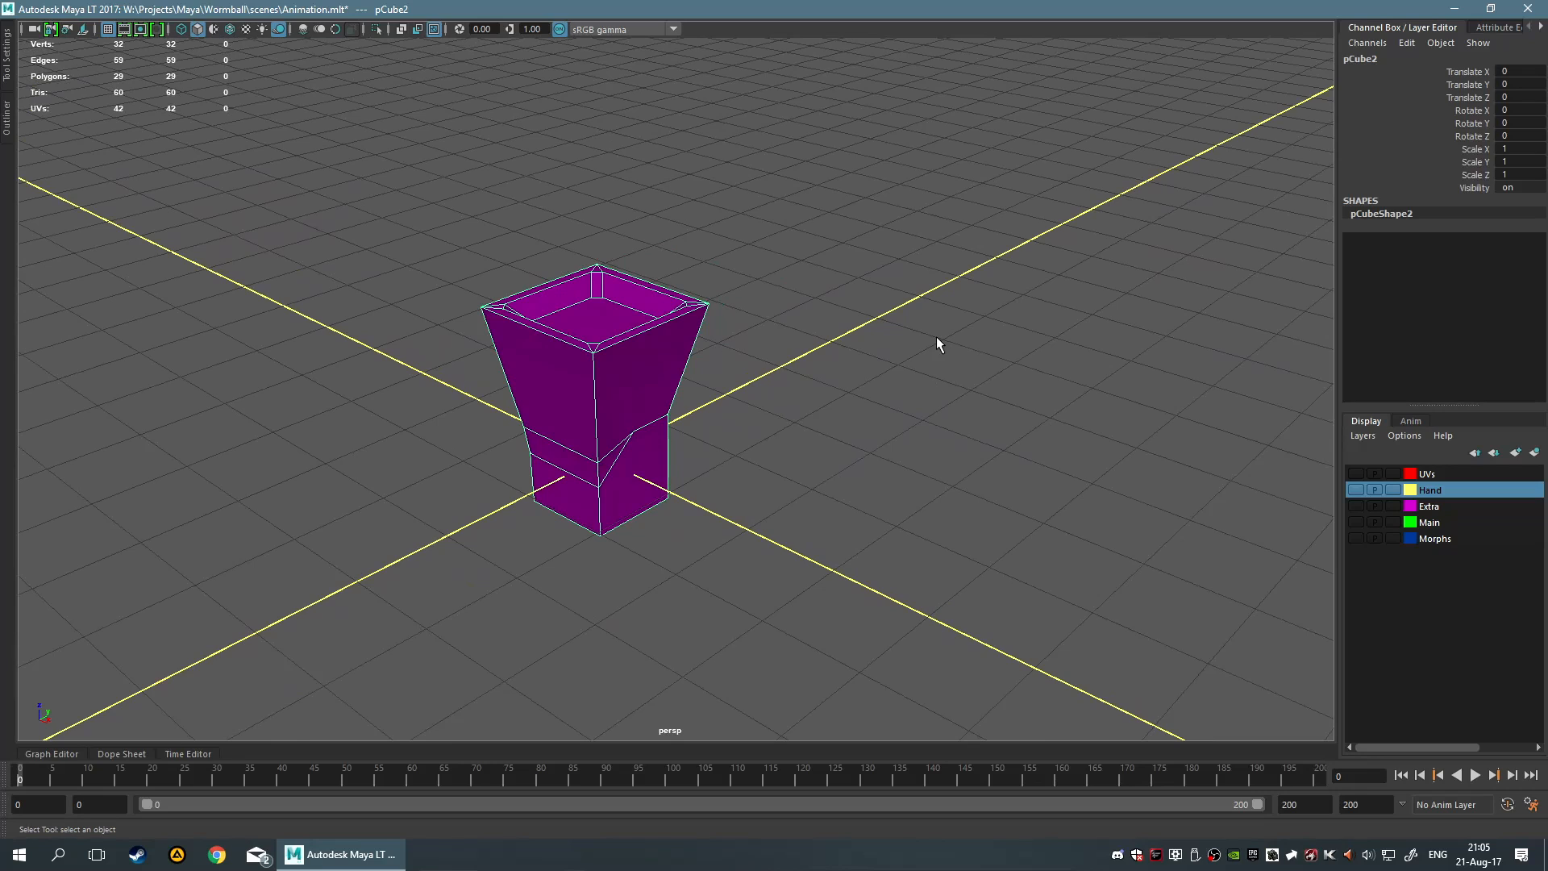
left_click_drag(725, 504, 942, 366, "alt")
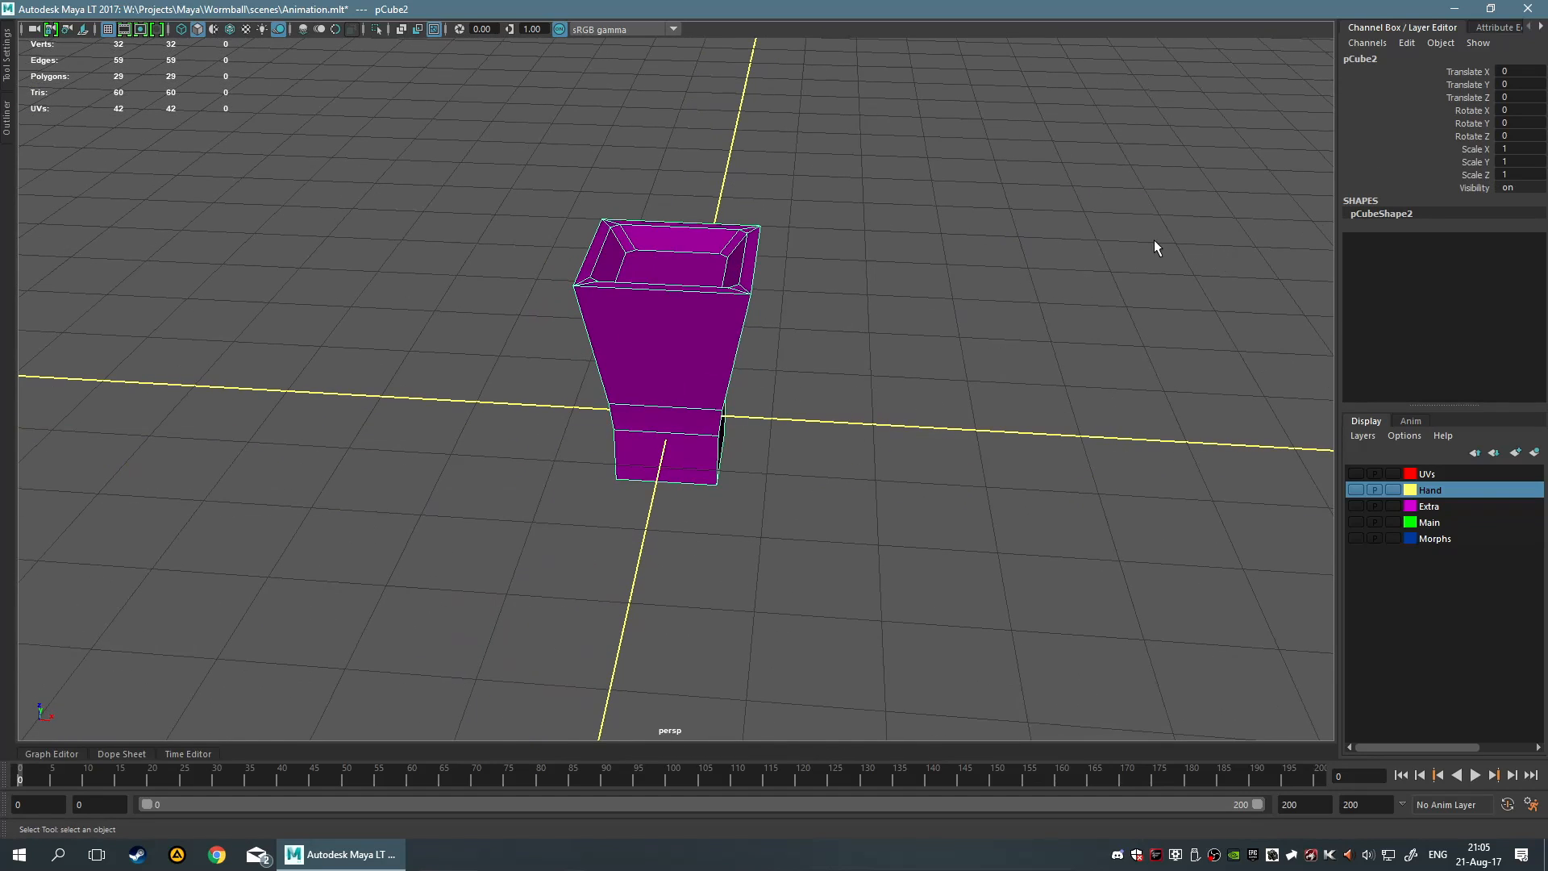
left_click_drag(974, 263, 805, 508, "alt")
key("w")
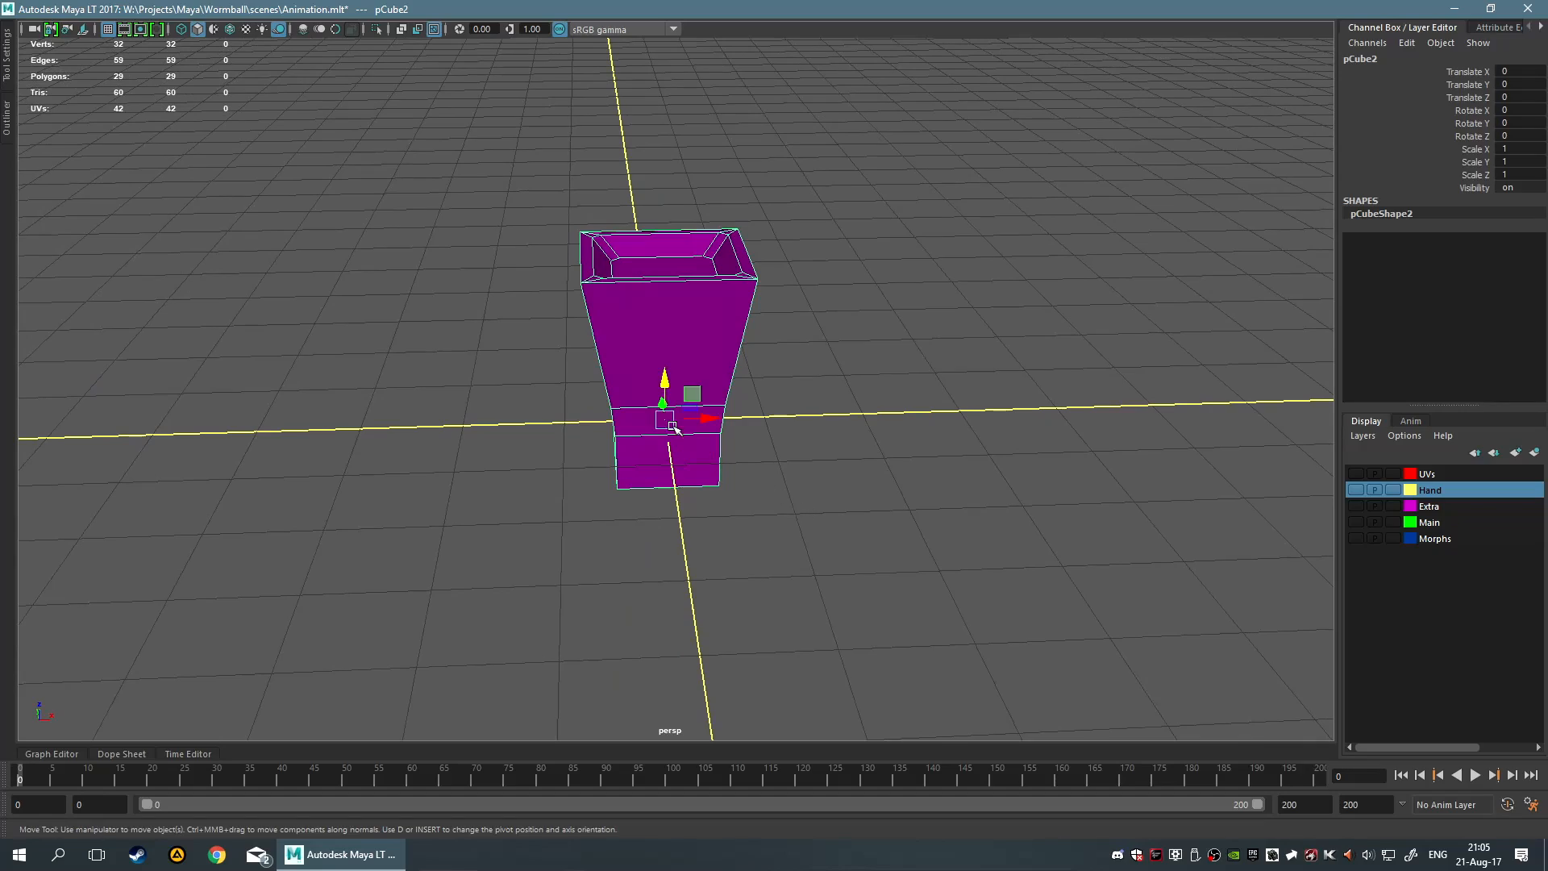
left_click_drag(660, 390, 961, 215)
scroll(809, 248, "up", 5)
left_click_drag(907, 353, 719, 421, "alt")
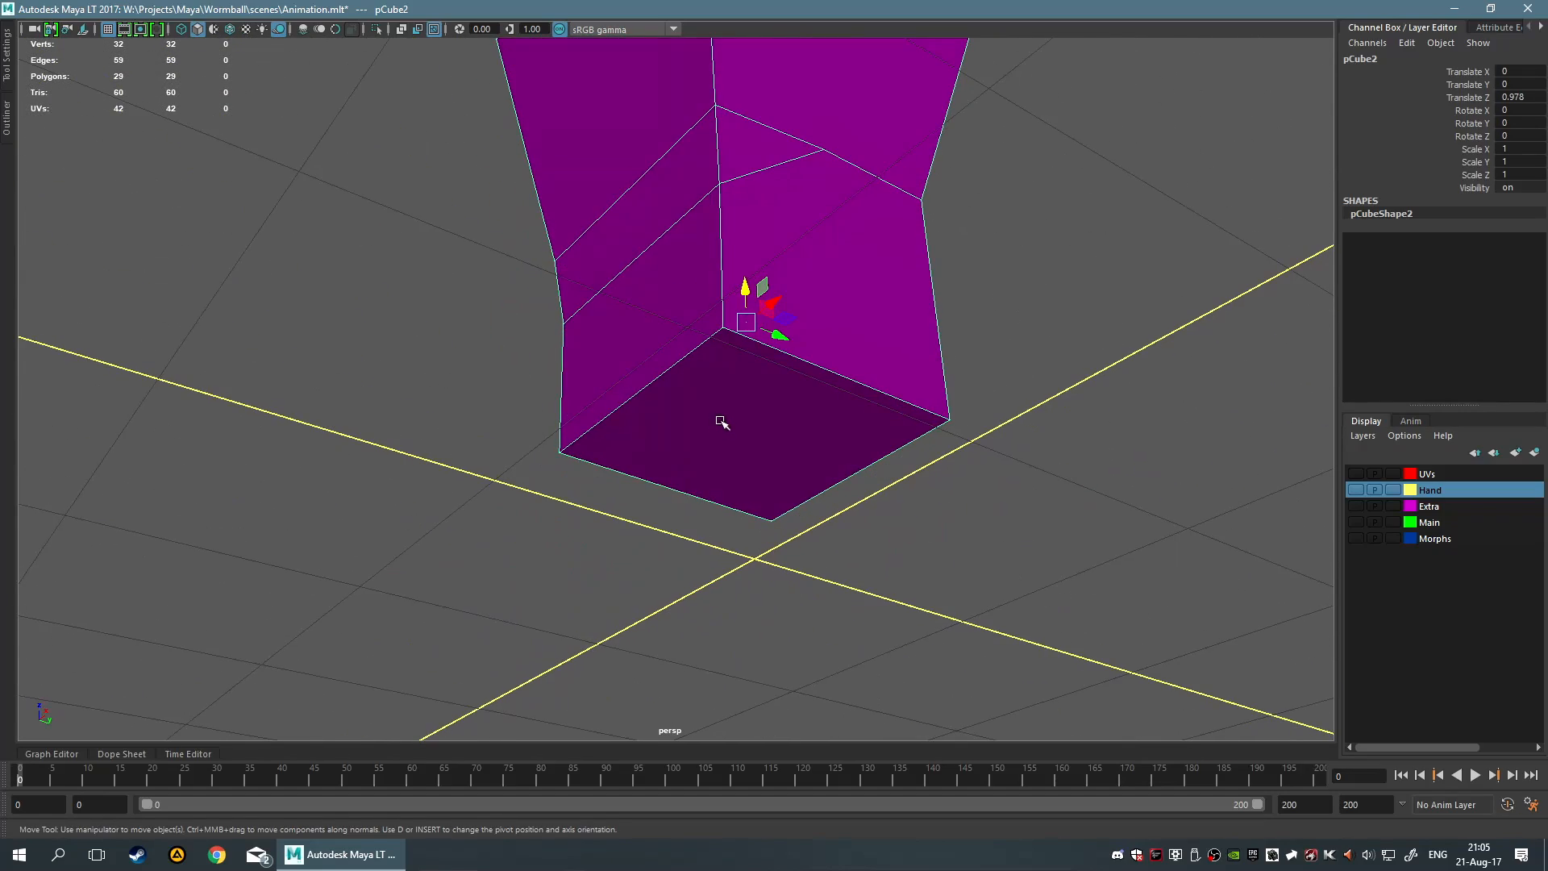
Edit the cube's pivot and lower it straight down to the grid origin
left_click_drag(1068, 489, 948, 524, "alt")
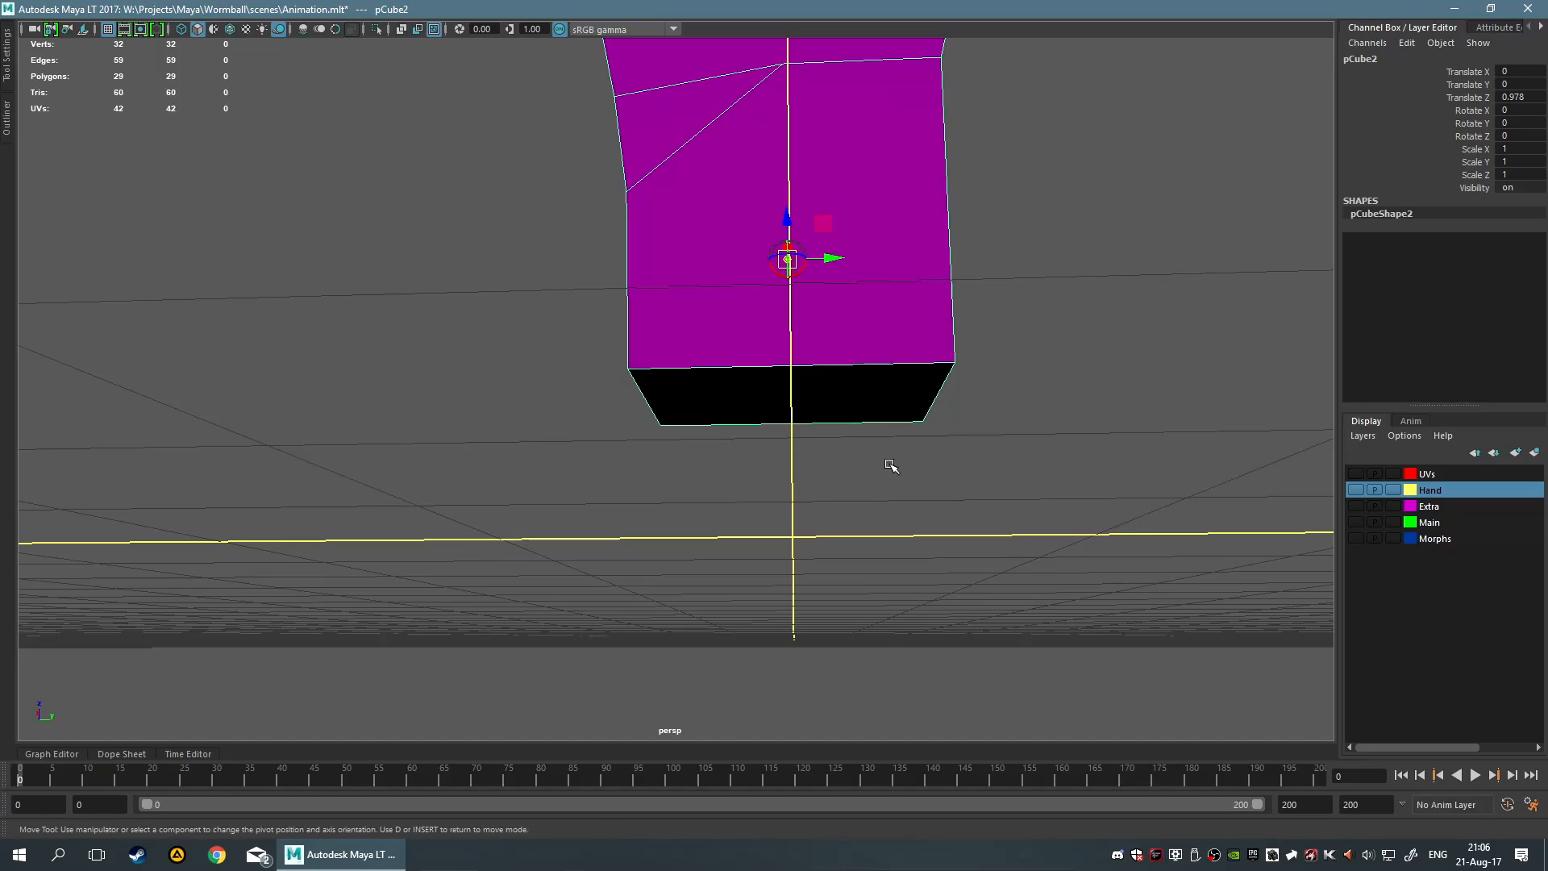
mouse_move(892, 462)
left_mouse_down("alt")
mouse_move(1005, 380)
mouse_move(984, 356)
mouse_move(987, 391)
mouse_move(940, 449)
mouse_move(868, 452)
left_mouse_up("alt")
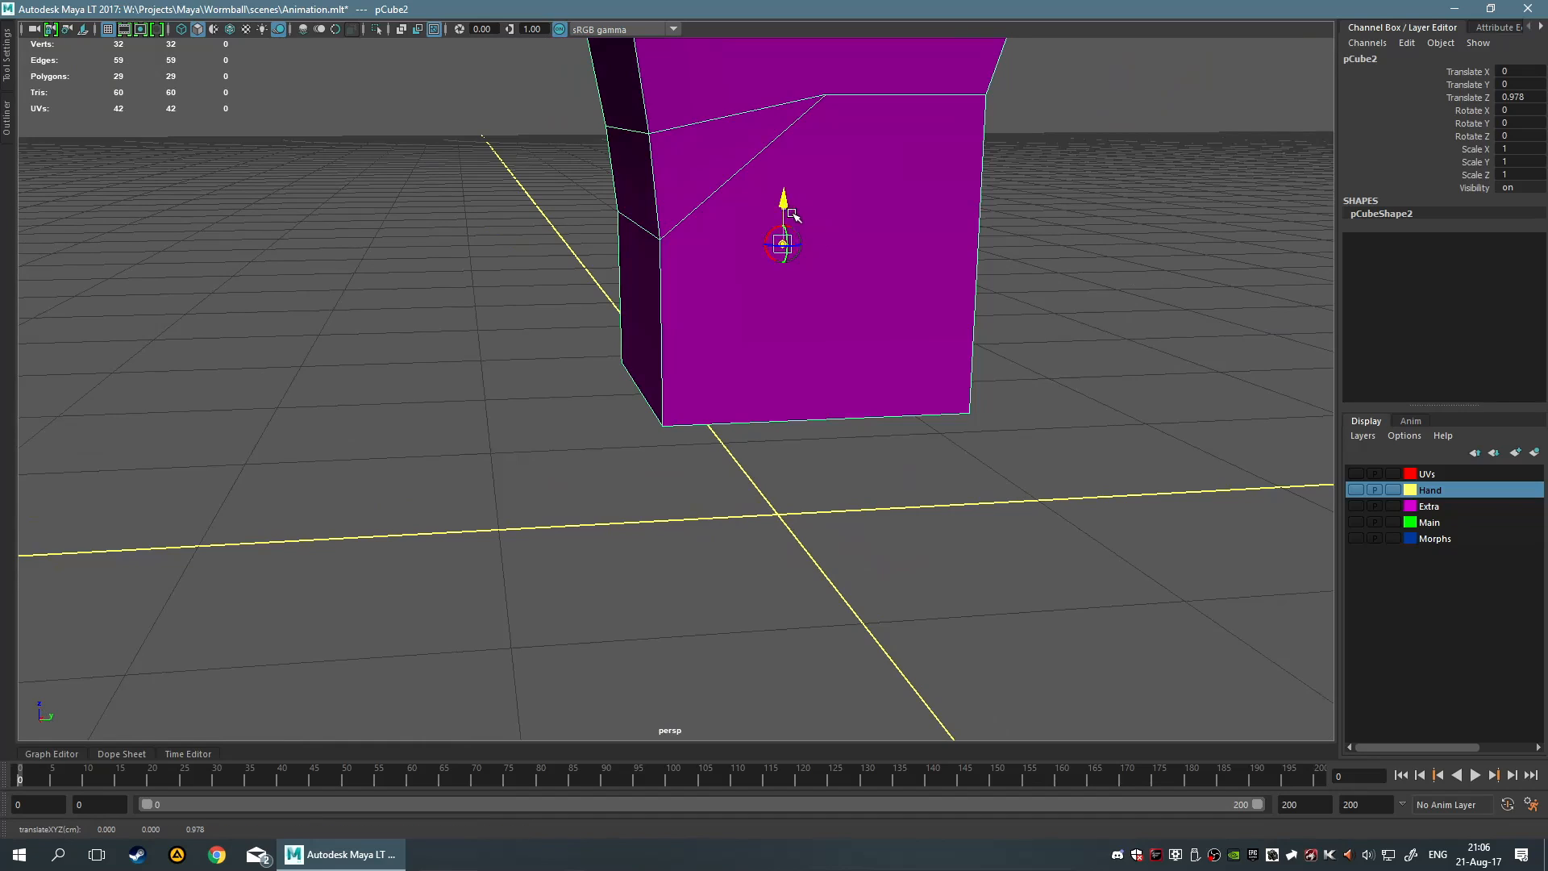
left_click_drag(783, 202, 816, 322)
key("ctrl+z")
left_click_drag(783, 208, 778, 420)
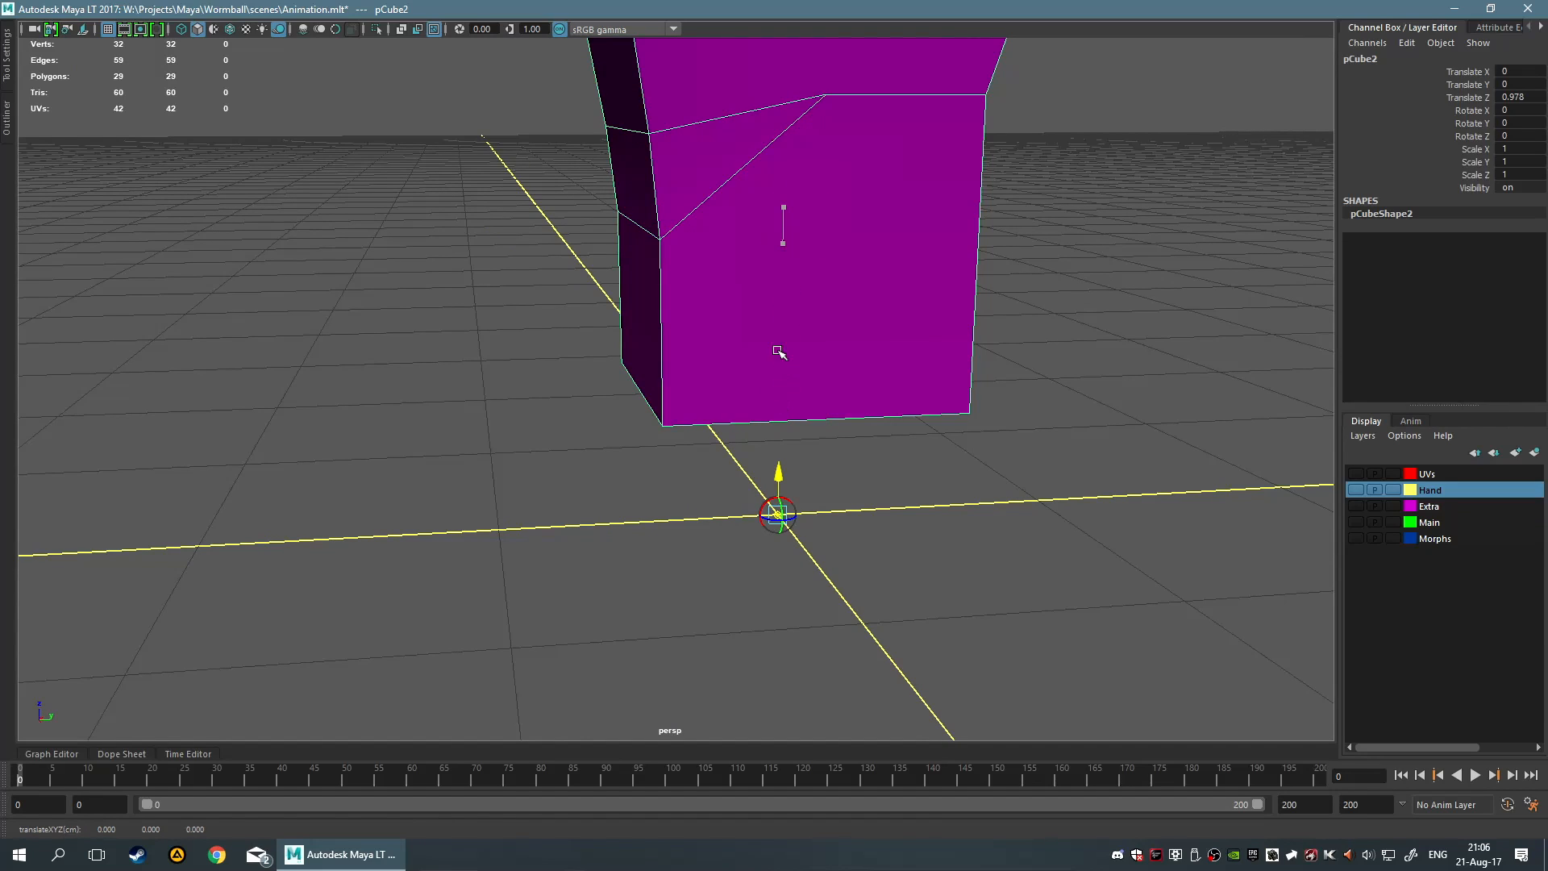
Try to place the pivot by eye on the cube's bottom face and check its position from below
left_click_drag(972, 410, 1013, 284, "alt")
scroll(807, 468, "up", 5)
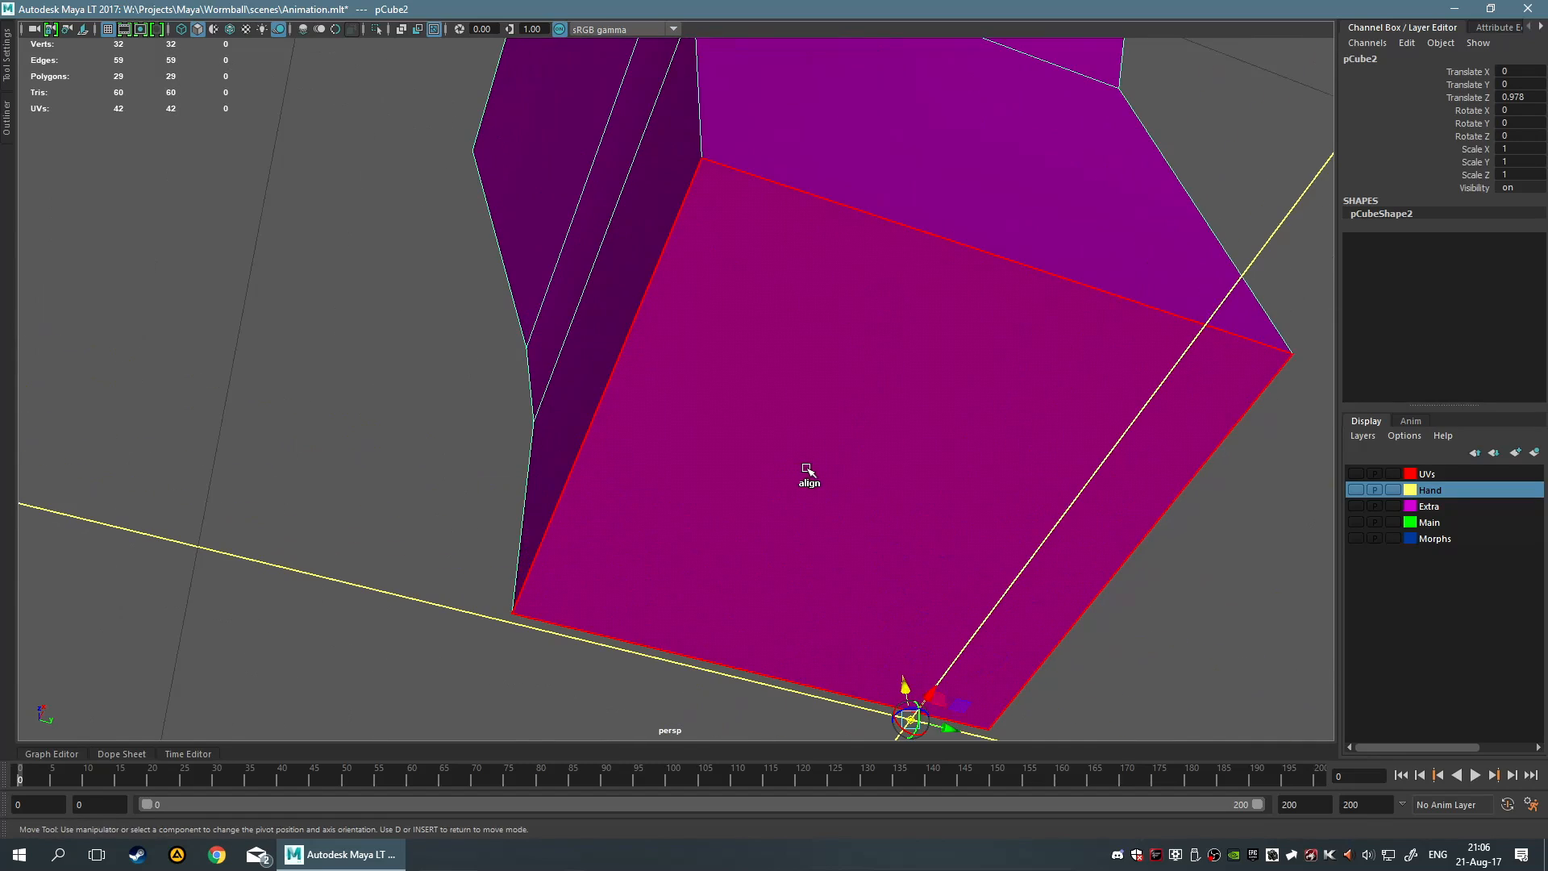
left_click_drag(807, 468, 864, 559, "alt")
scroll(864, 559, "up", 4)
middle_click_drag(863, 560, 808, 393, "alt")
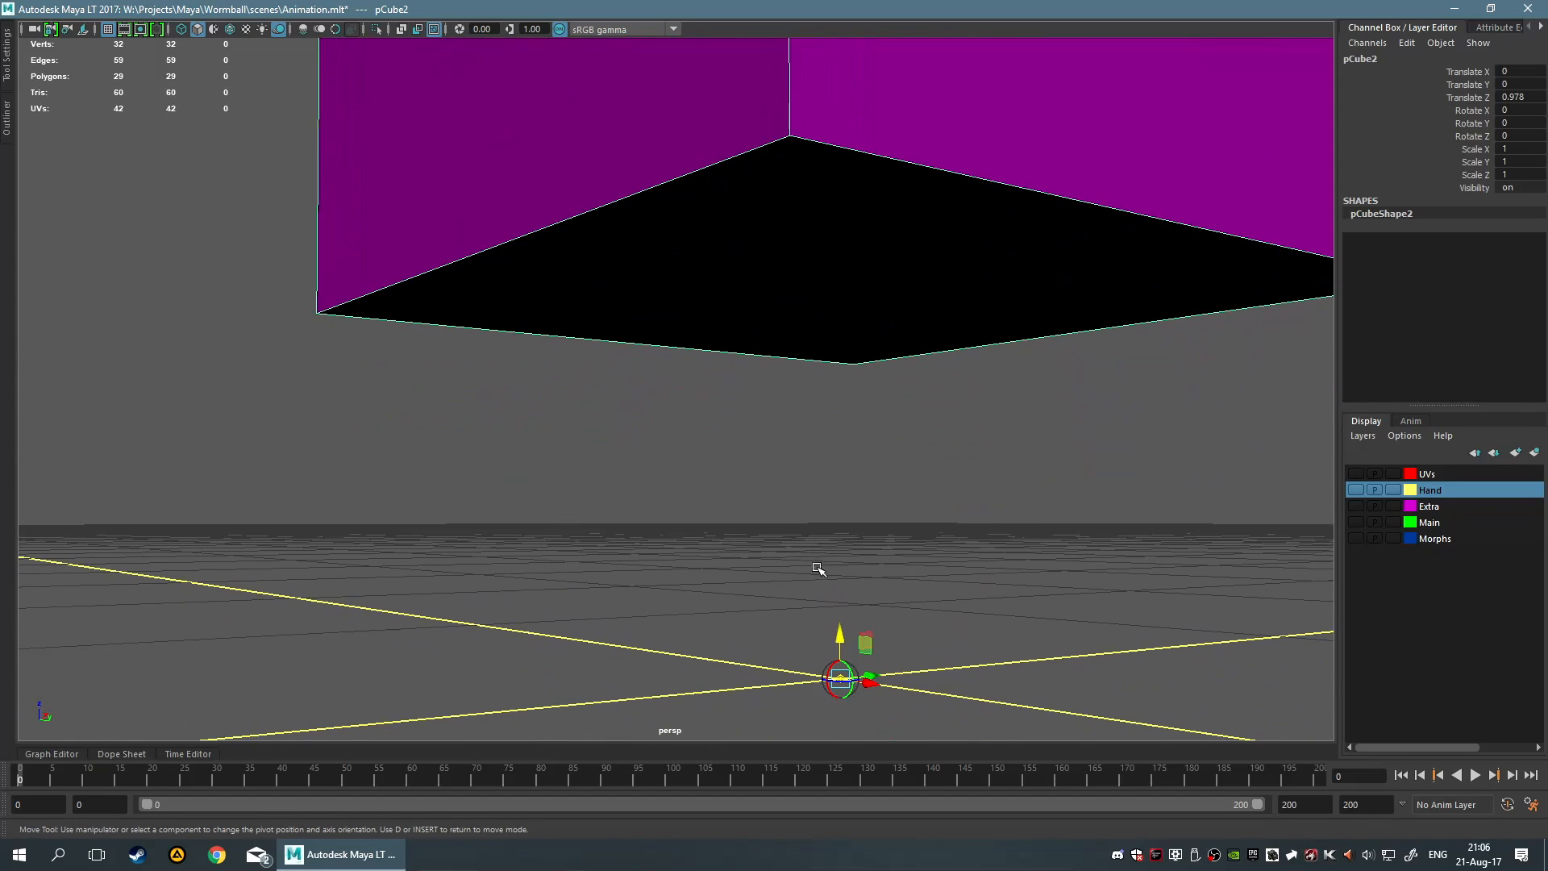
left_click_drag(836, 642, 837, 276)
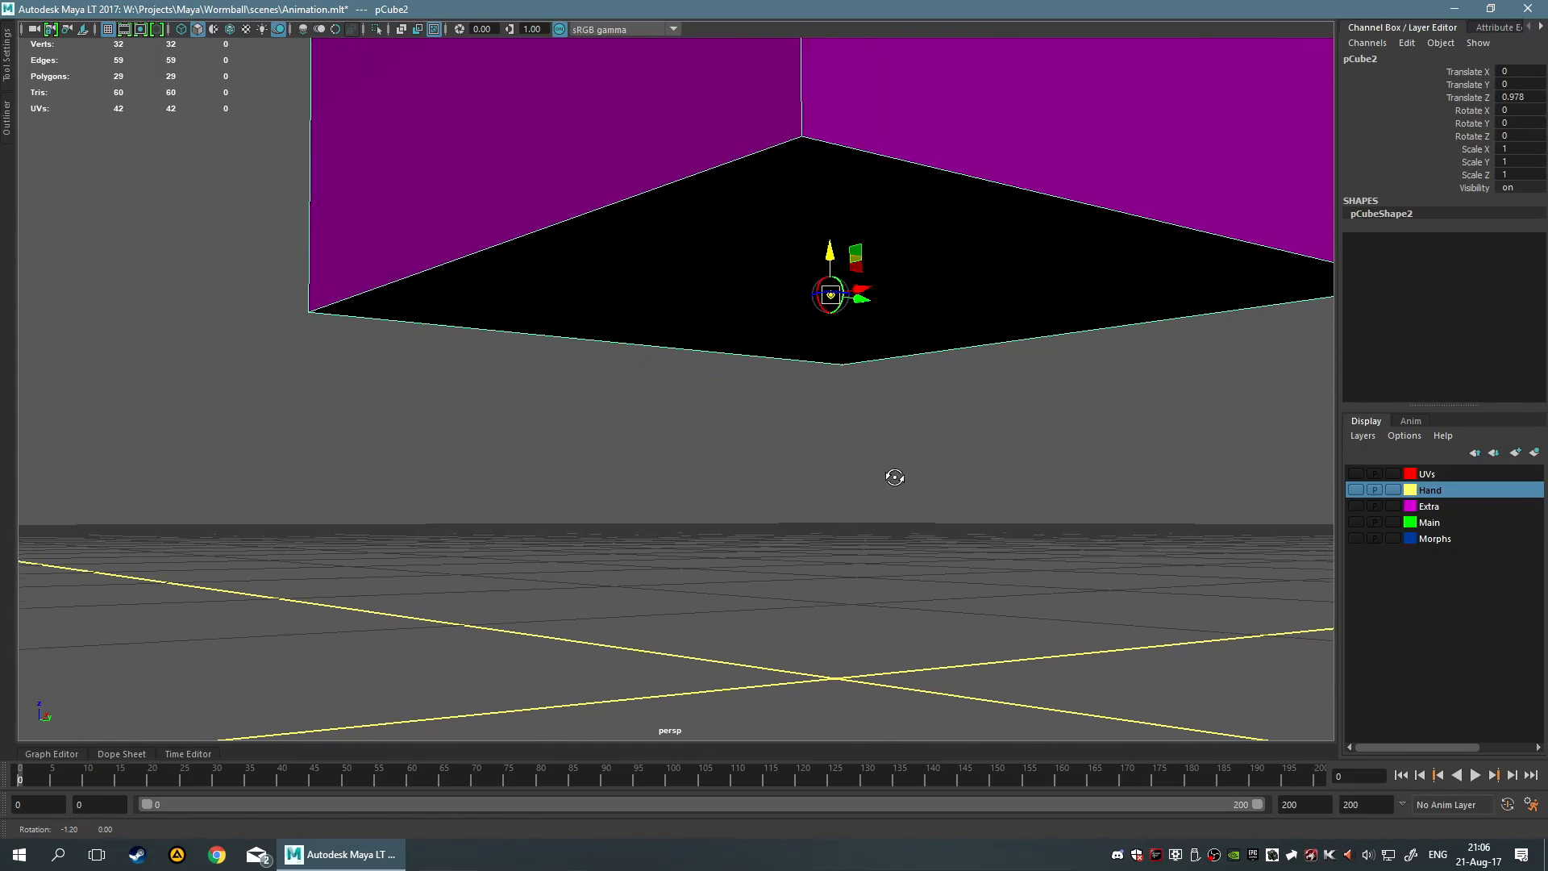
left_click_drag(895, 476, 845, 557, "alt")
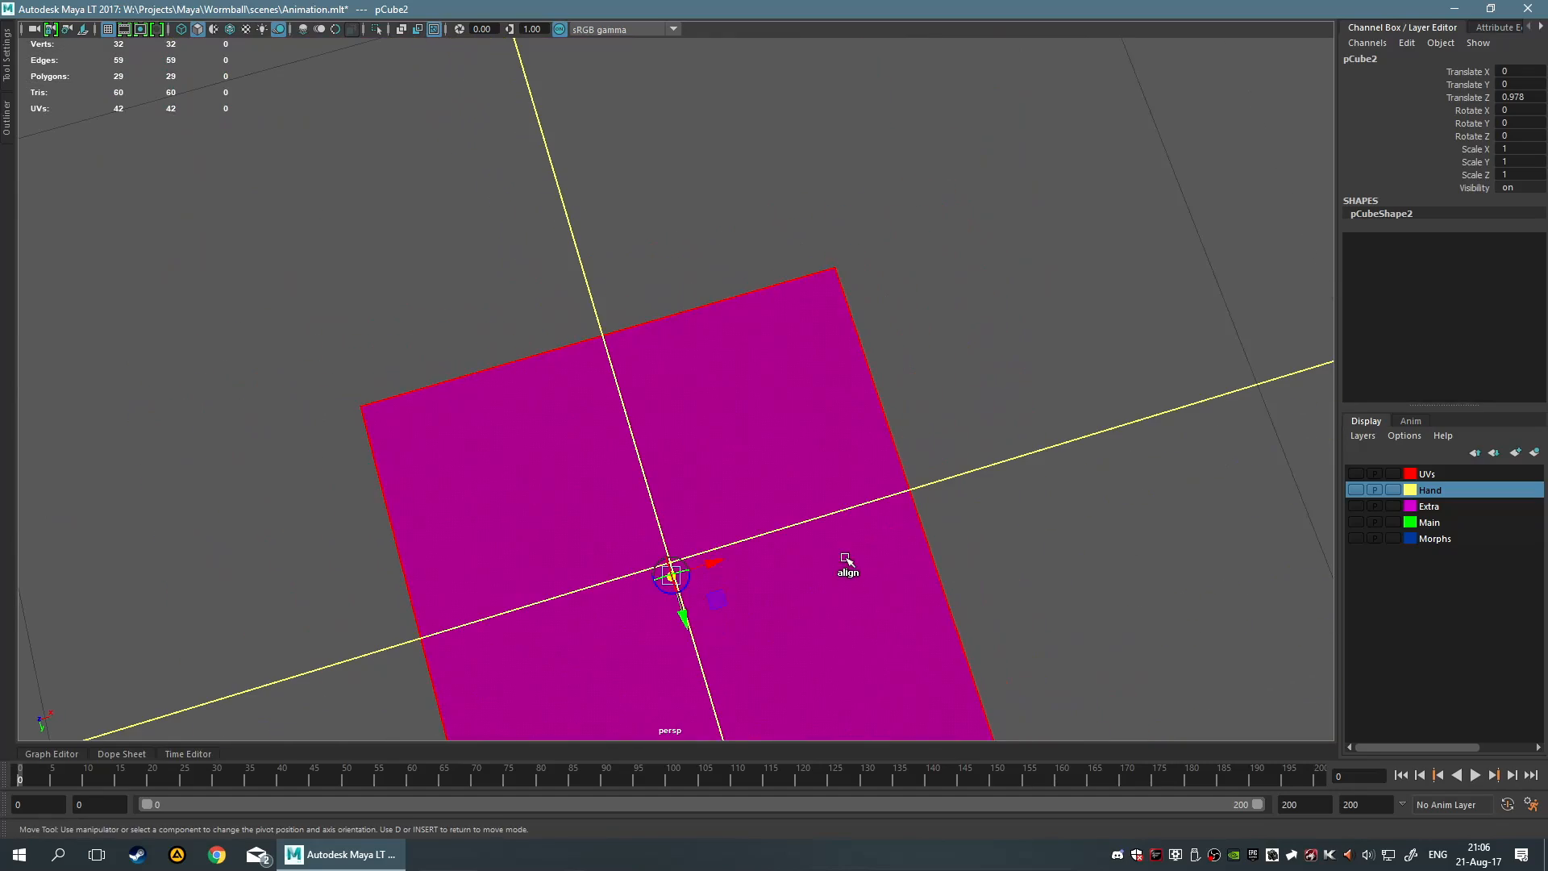
left_click_drag(745, 577, 773, 643, "alt")
Insert two edge loops with Multi-Cut so that they cross on the cube's bottom face
left_click(1055, 520)
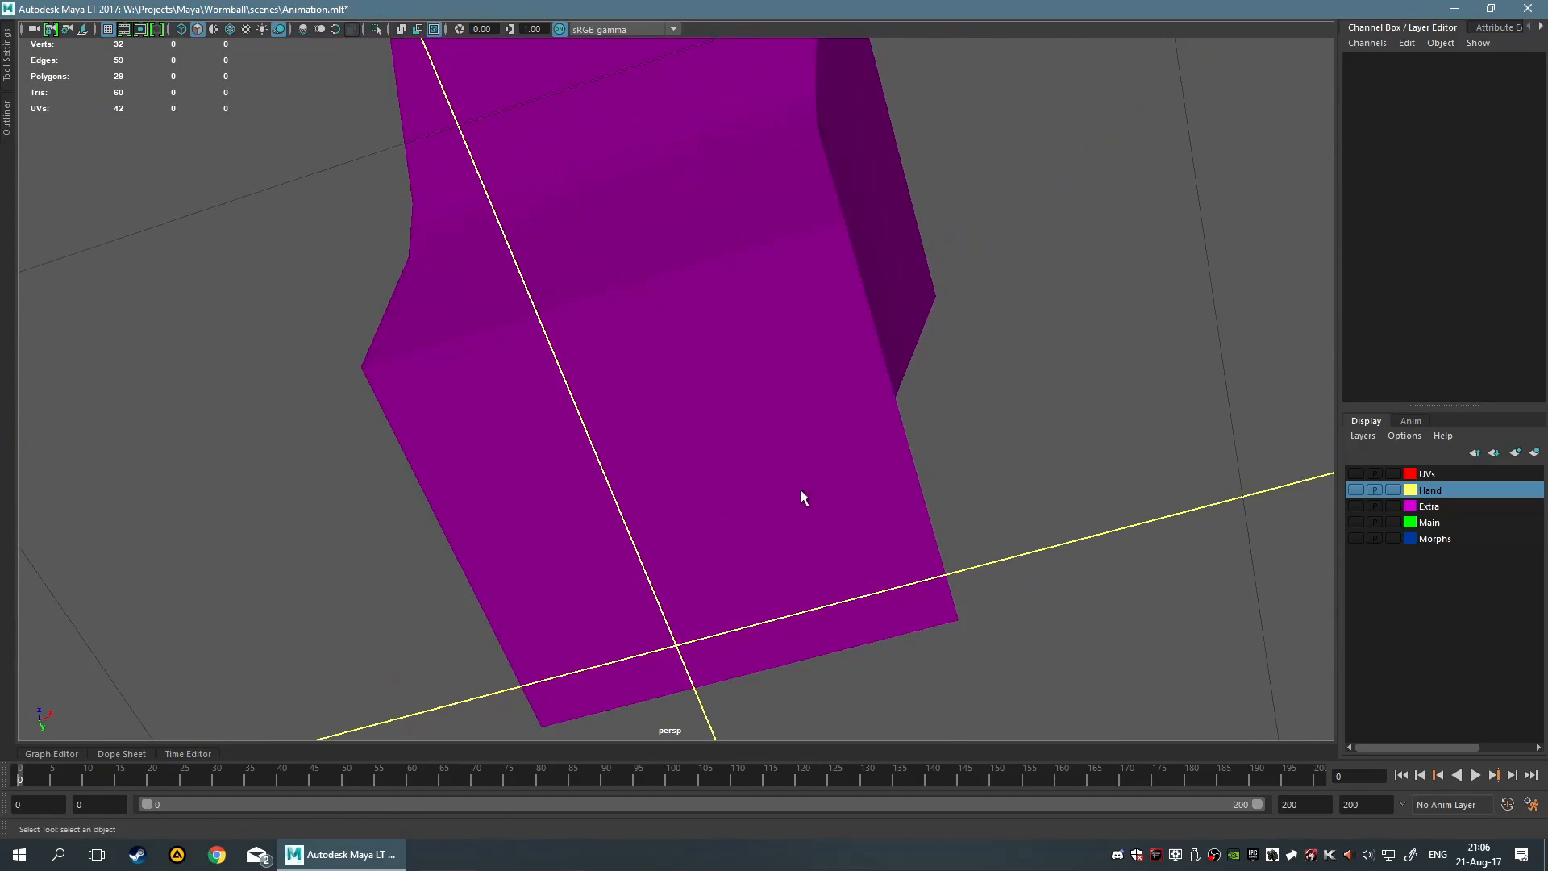
key("[")
left_click(778, 471)
left_click_drag(940, 411, 747, 442, "alt")
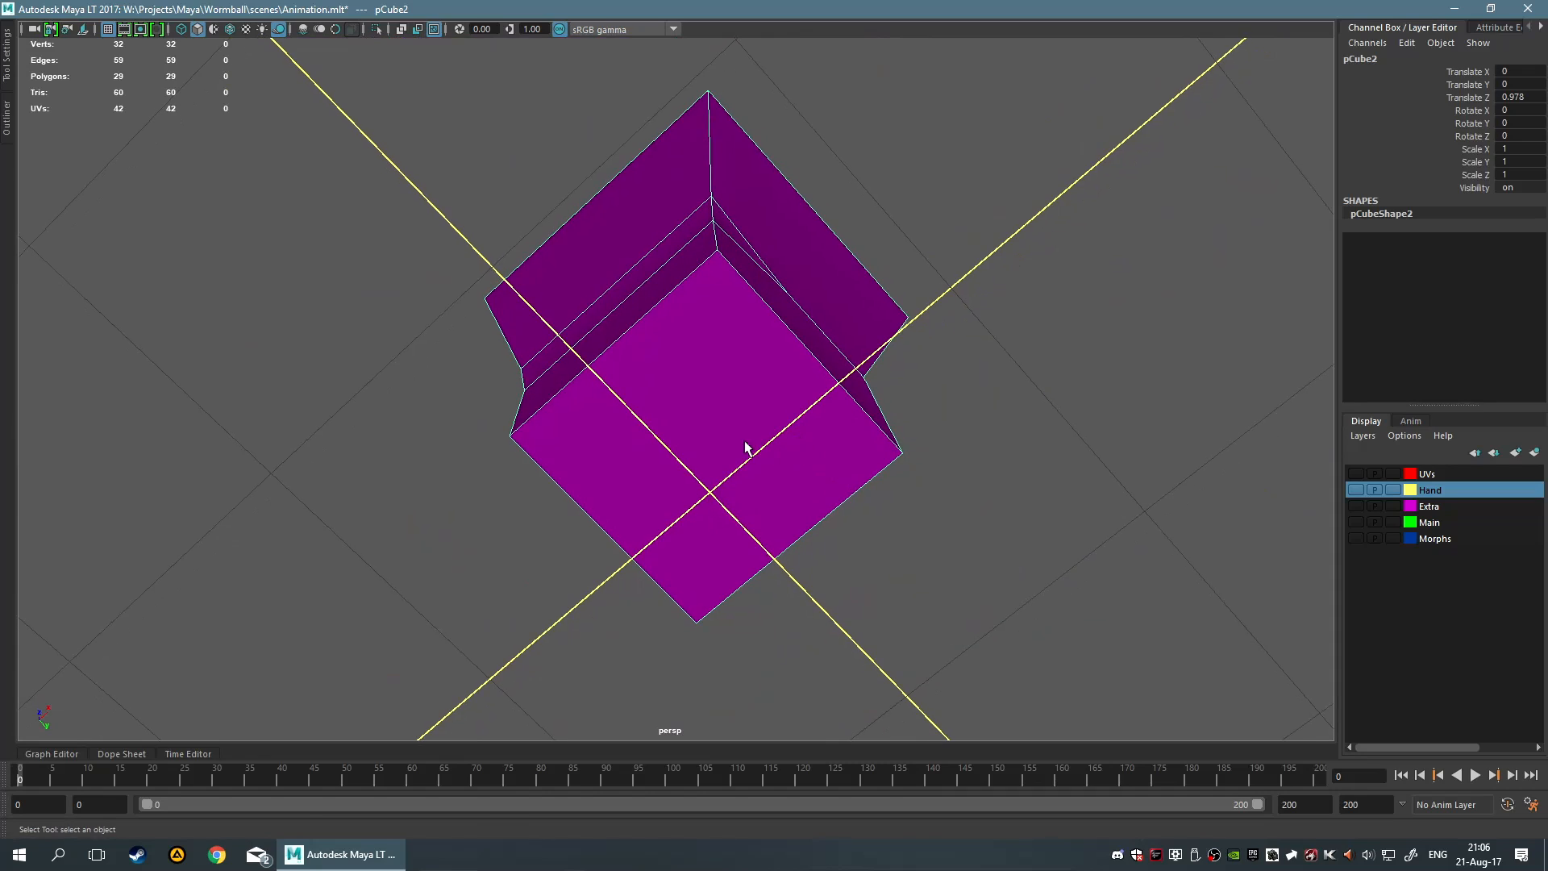
right_click(746, 443, "shift")
right_click_drag(745, 442, 657, 438, "shift")
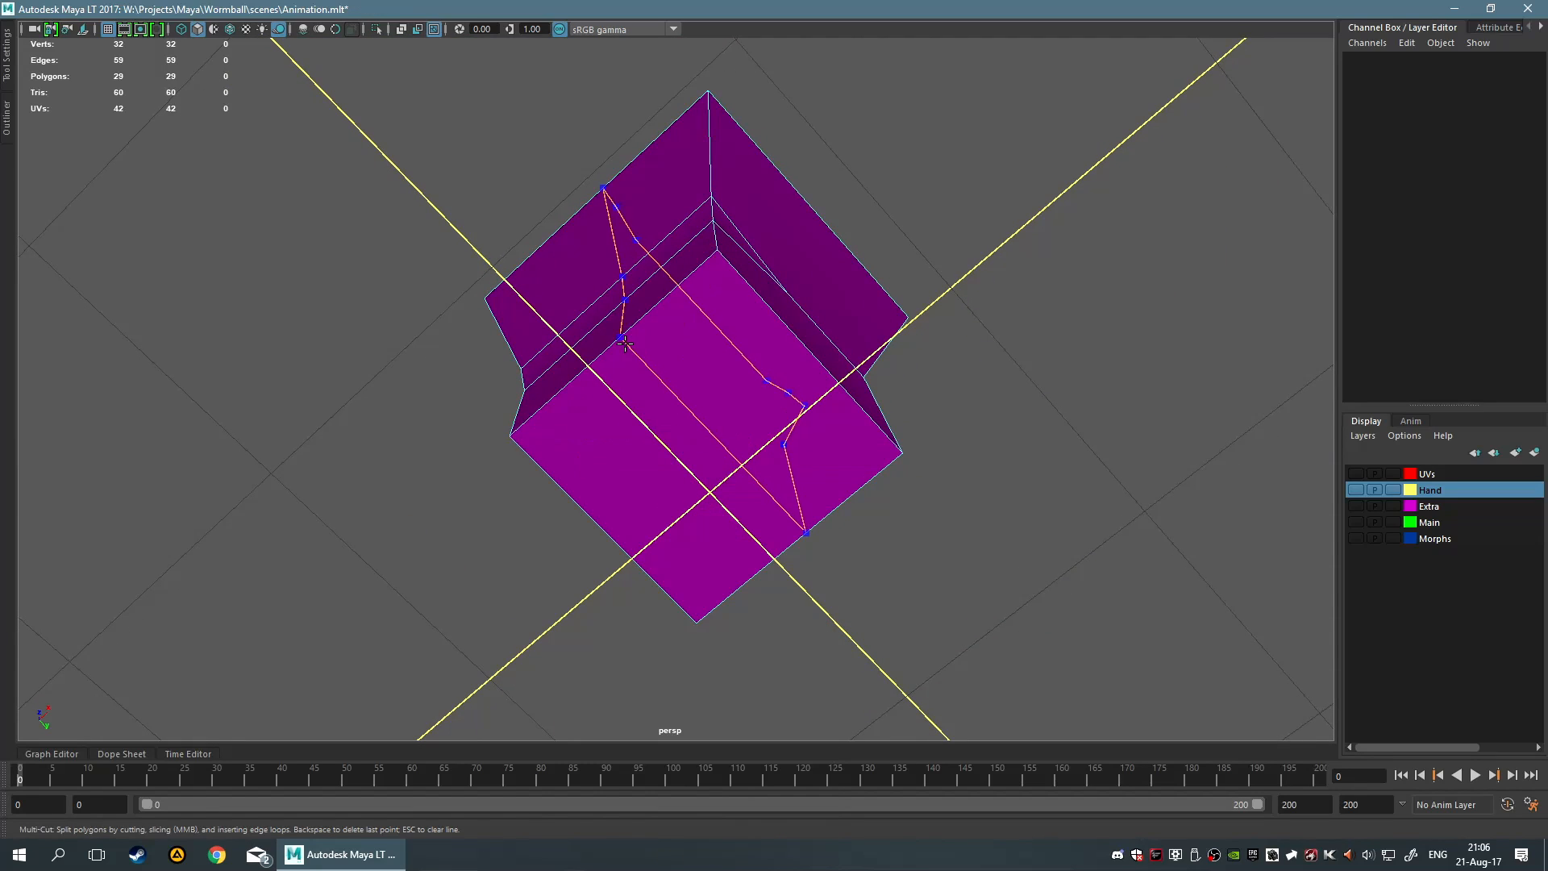
left_click(700, 426, "ctrl")
key("Return")
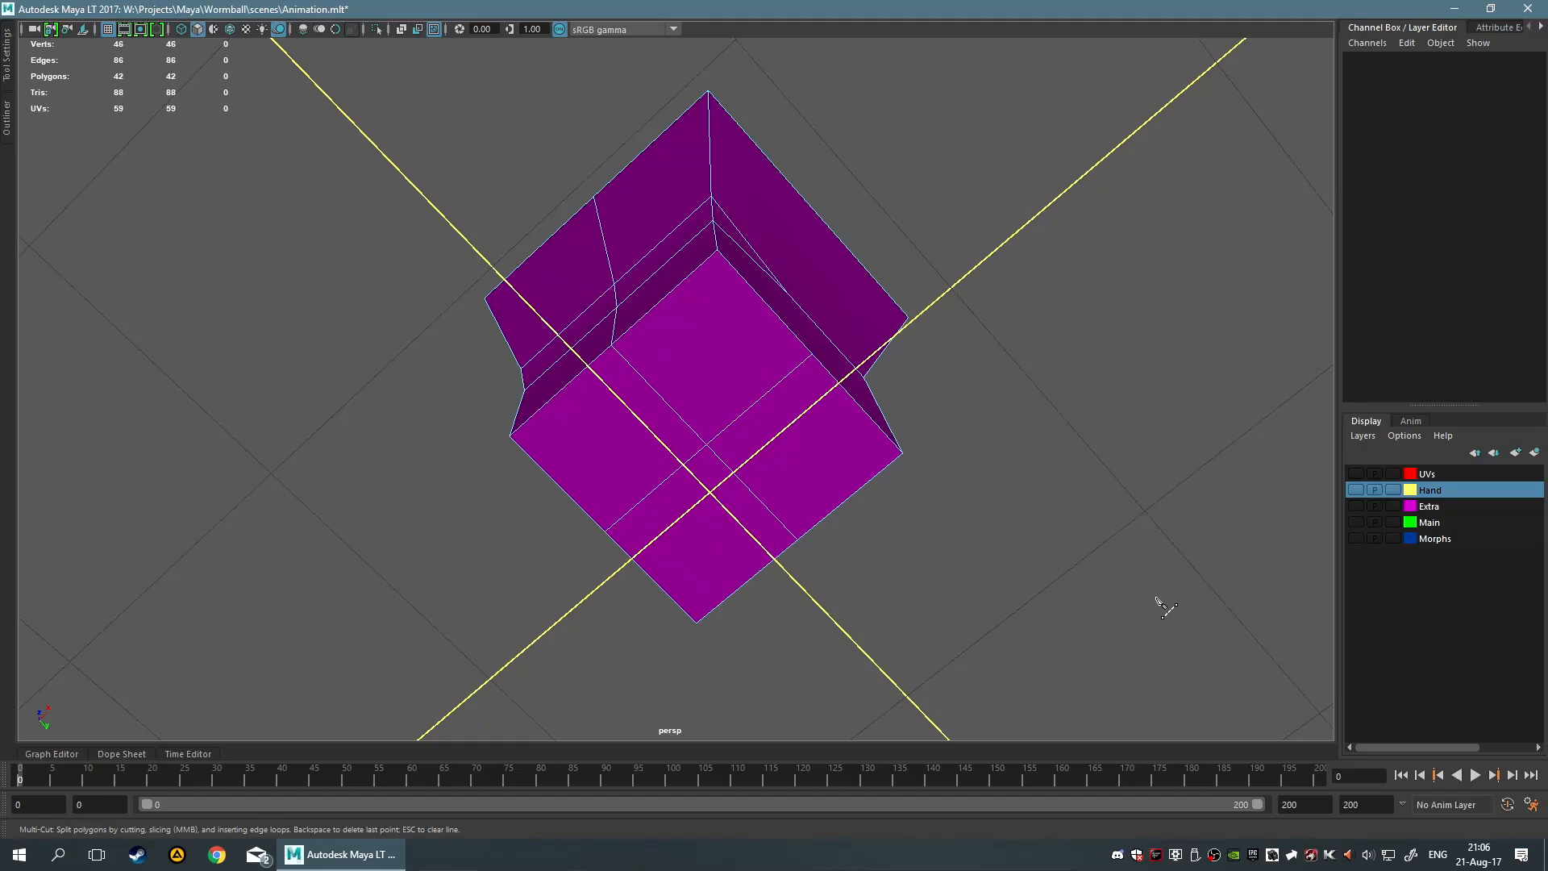
Return to object selection mode and select the cube with the new edge loops
left_click_drag(996, 600, 1119, 650, "alt")
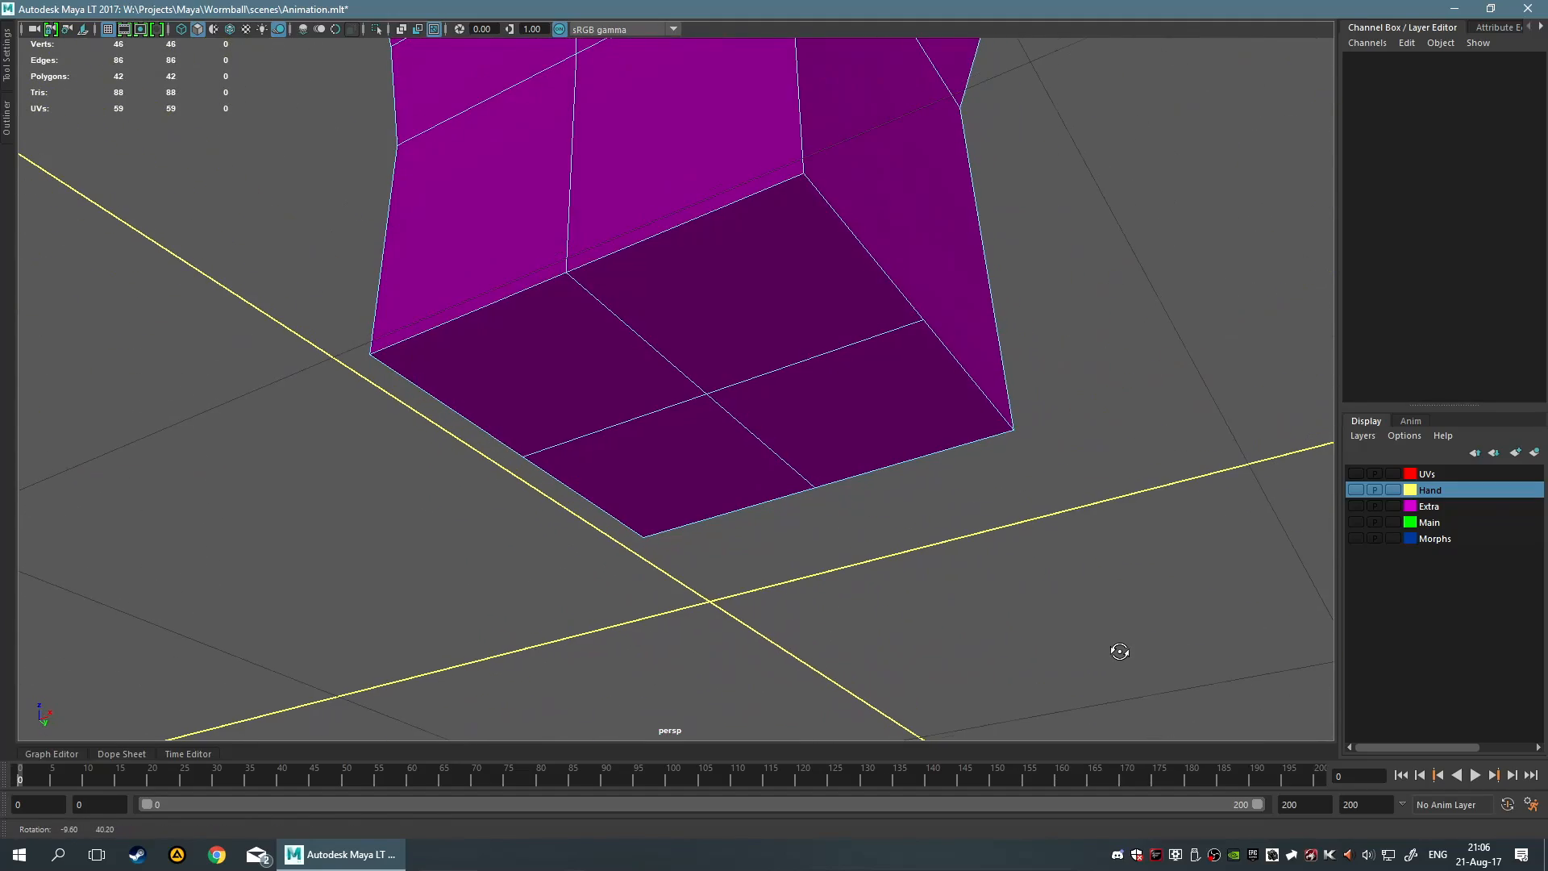
scroll(941, 405, "down", 4)
scroll(982, 549, "up", 3)
left_click_drag(981, 546, 944, 562, "alt")
key("F8")
left_click(846, 502)
scroll(846, 501, "down", 4)
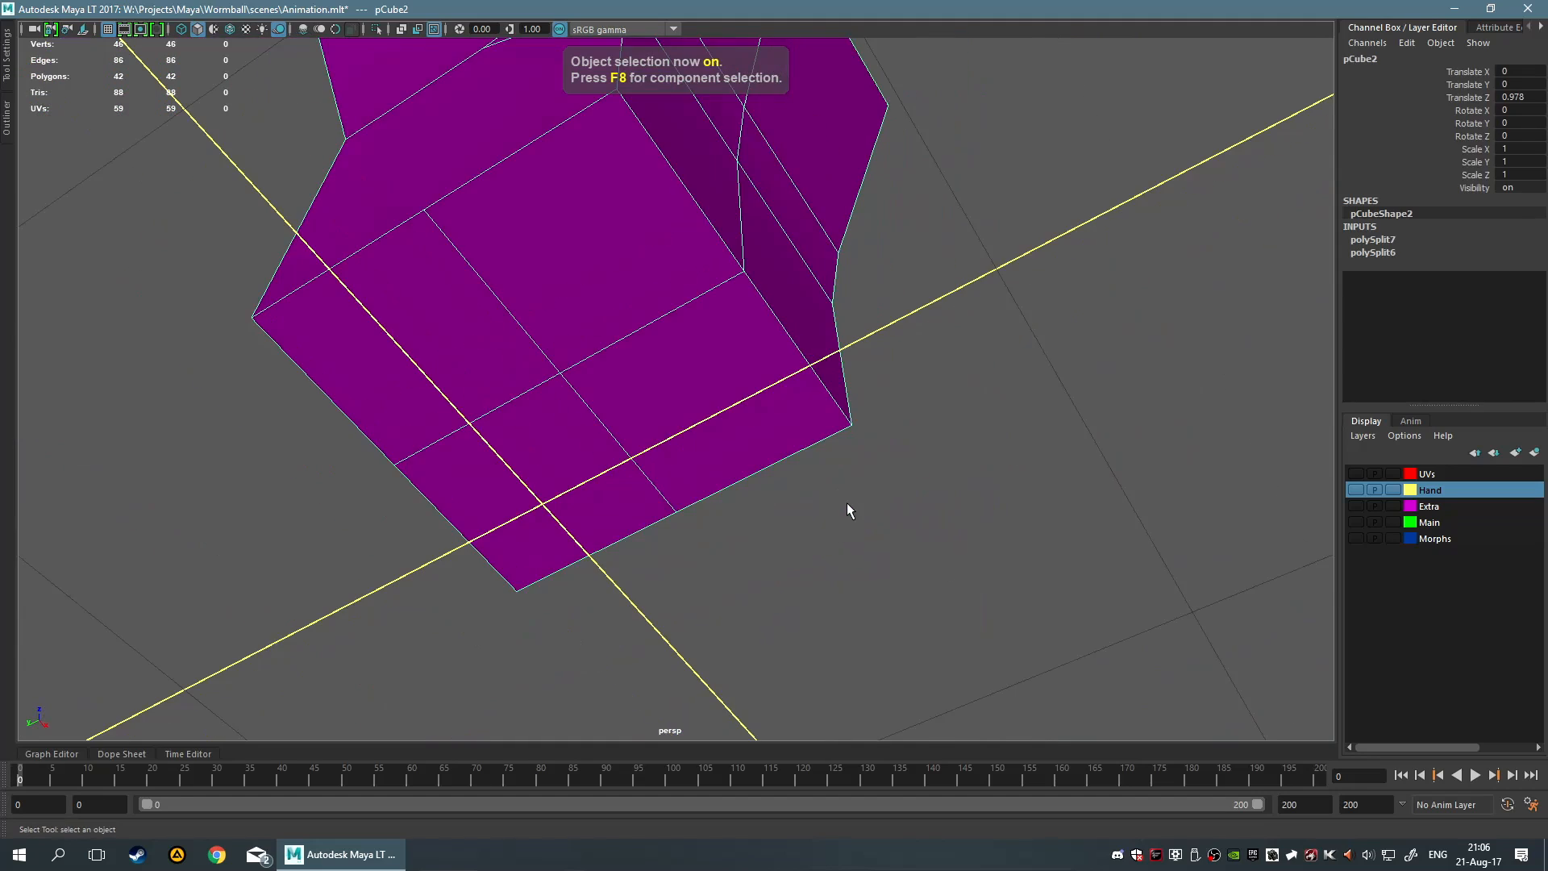
Edit the cube's pivot and snap it to the vertex where the edge loops cross on the bottom face
left_click_drag(747, 445, 801, 477, "alt")
left_click_drag(704, 466, 642, 533, "alt")
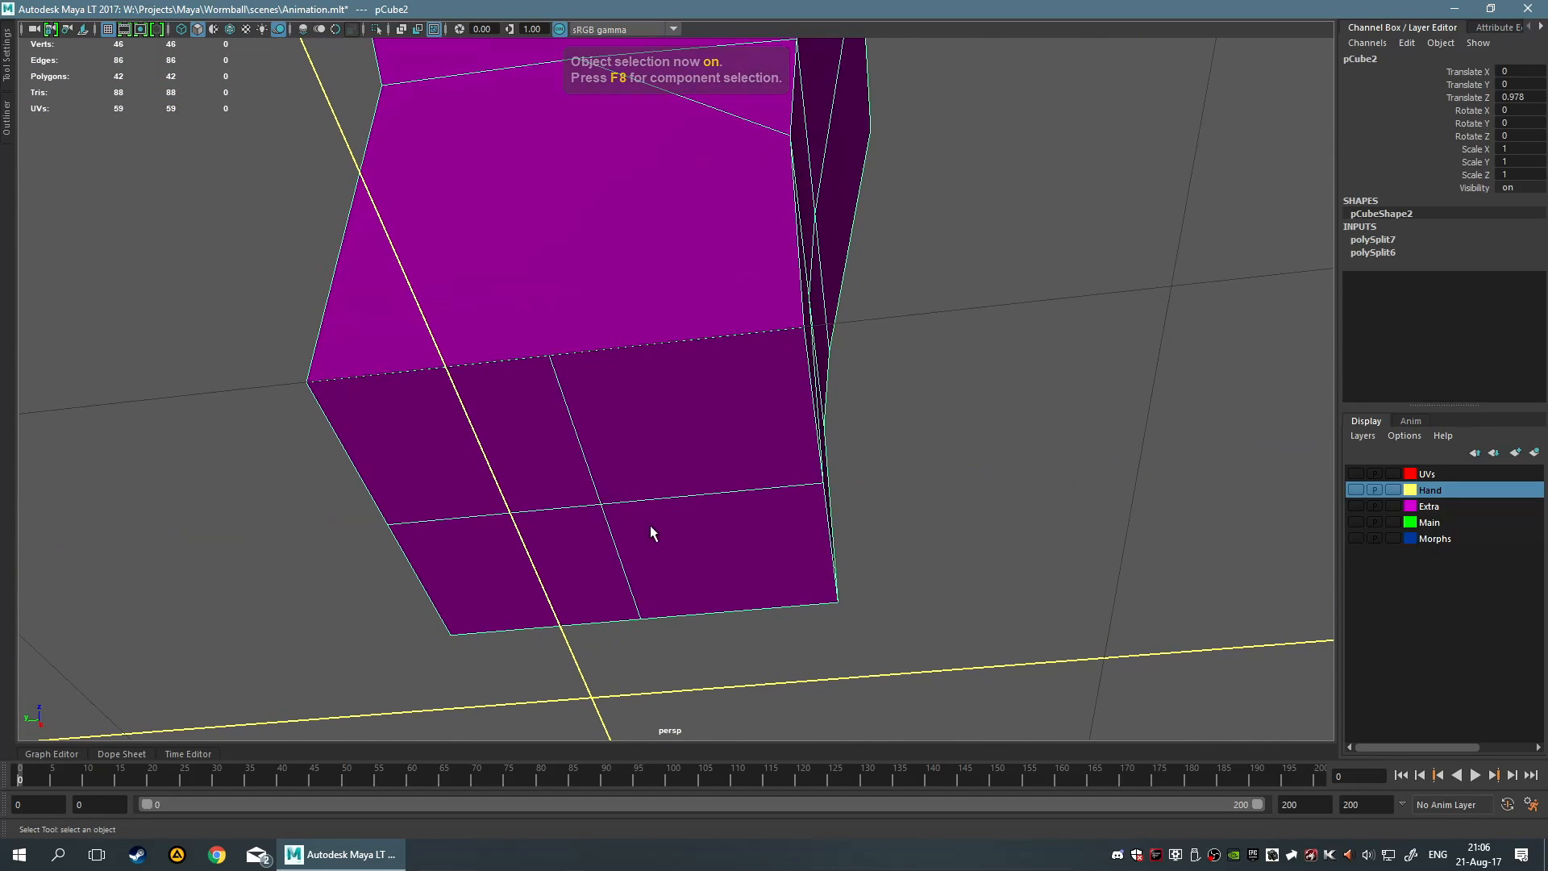
scroll(918, 457, "down", 1)
left_click_drag(918, 457, 857, 481, "alt")
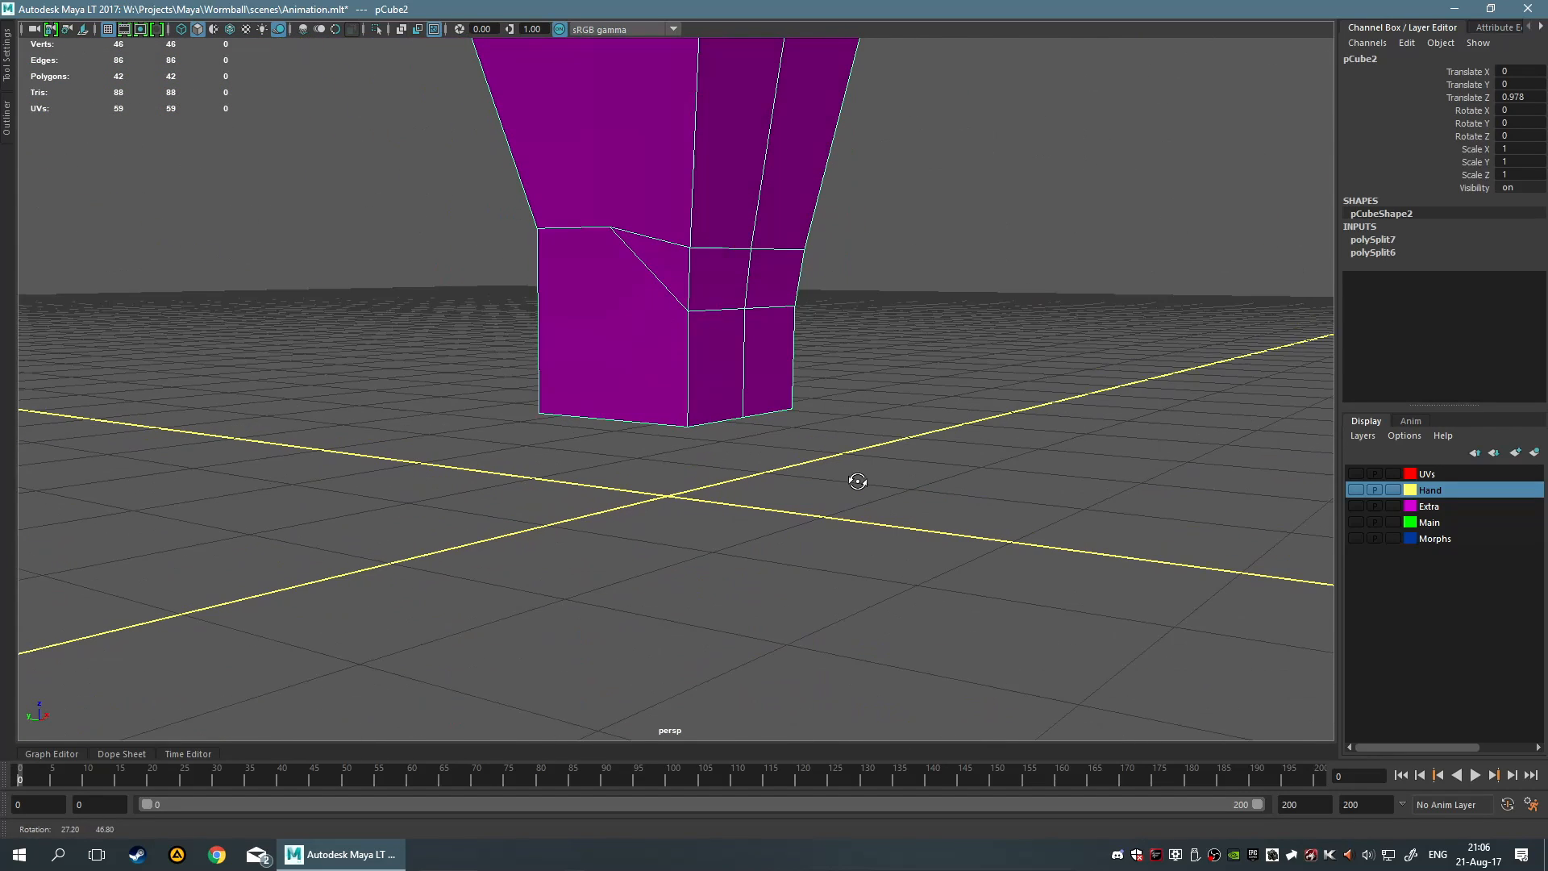
scroll(795, 369, "down", 5)
key("w")
key("d")
scroll(746, 463, "up", 5)
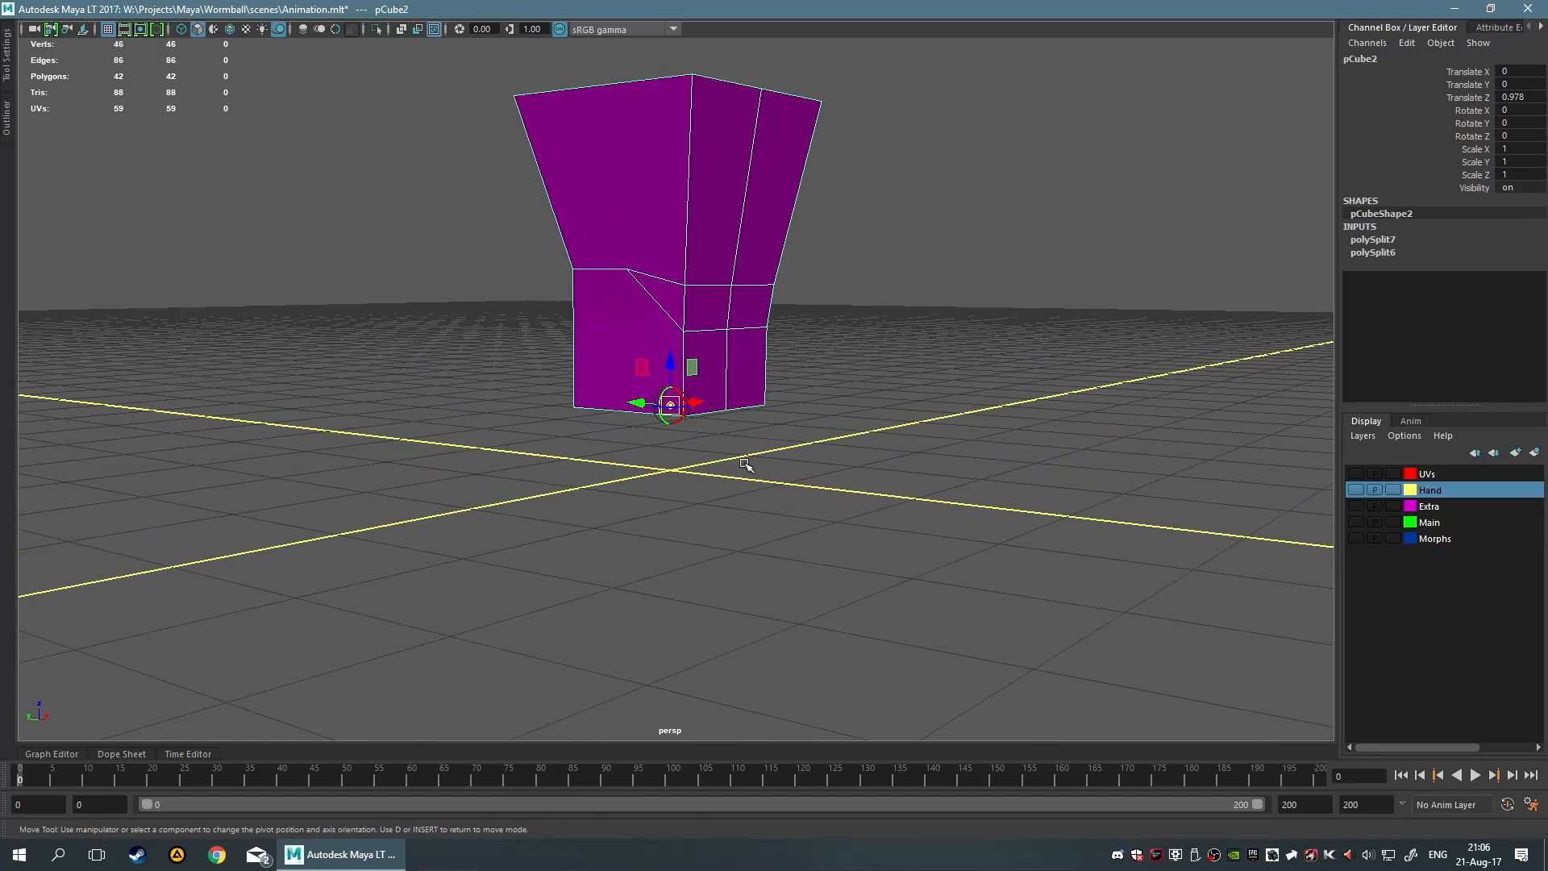
left_click_drag(746, 462, 787, 387, "alt")
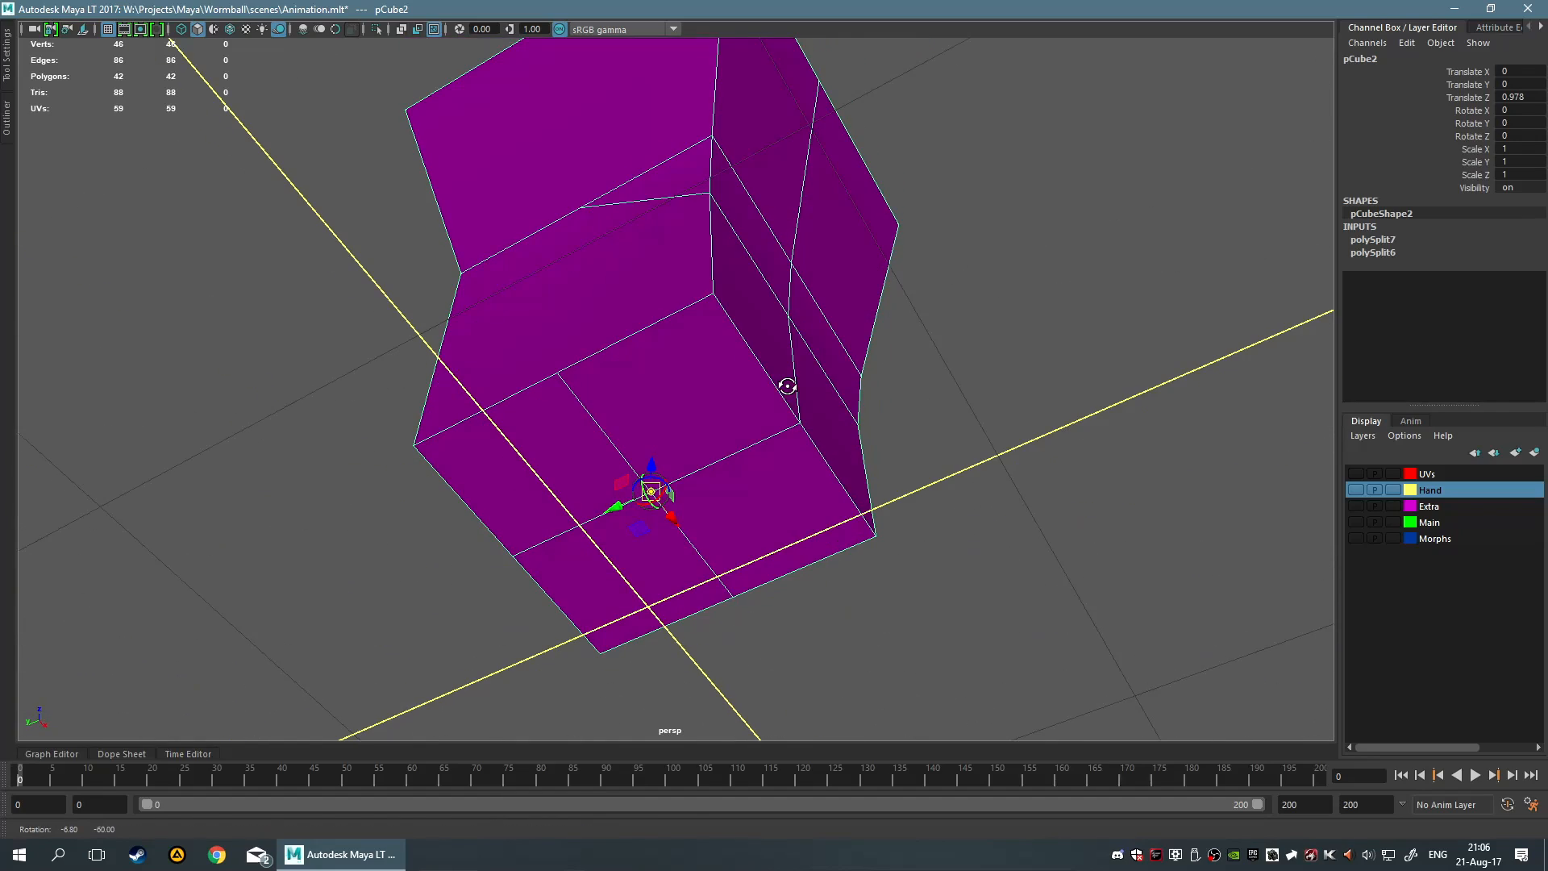
left_click(651, 492)
Lower the cube by its bottom pivot until its base sits on the grid origin, at Translate Z 0.5
left_click_drag(818, 602, 726, 588, "alt")
scroll(815, 605, "up", 4)
scroll(812, 512, "down", 3)
left_click(632, 601)
scroll(632, 601, "down", 4)
left_click(794, 452)
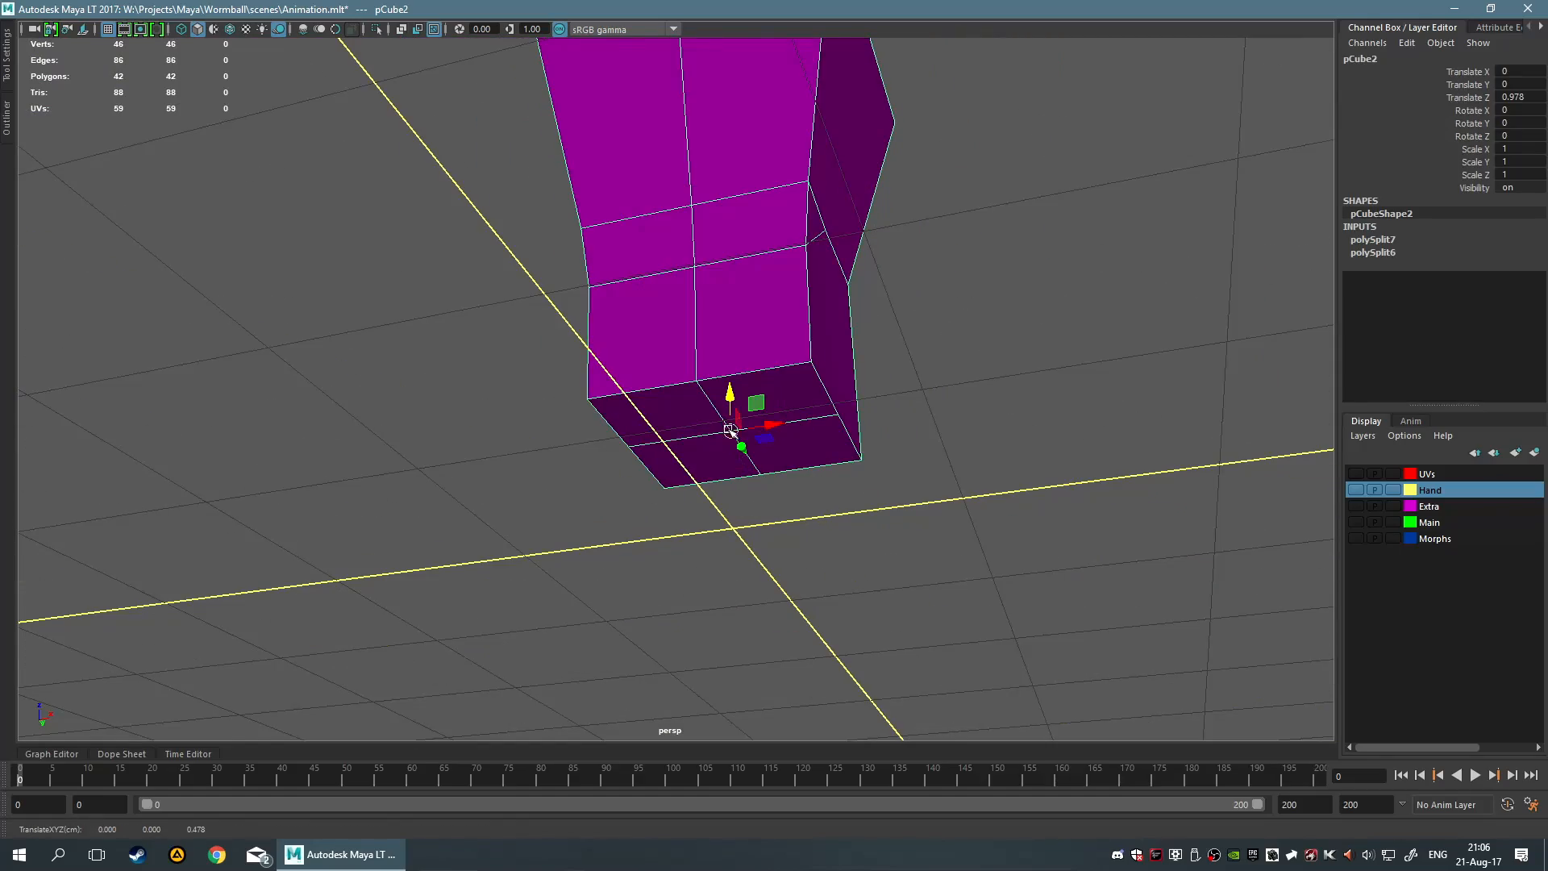
key("ctrl+z")
left_click_drag(937, 496, 861, 447, "alt")
scroll(785, 477, "down", 6)
Centre the cube's pivot on the mesh and freeze its transformations
left_click(854, 440)
left_click(685, 333)
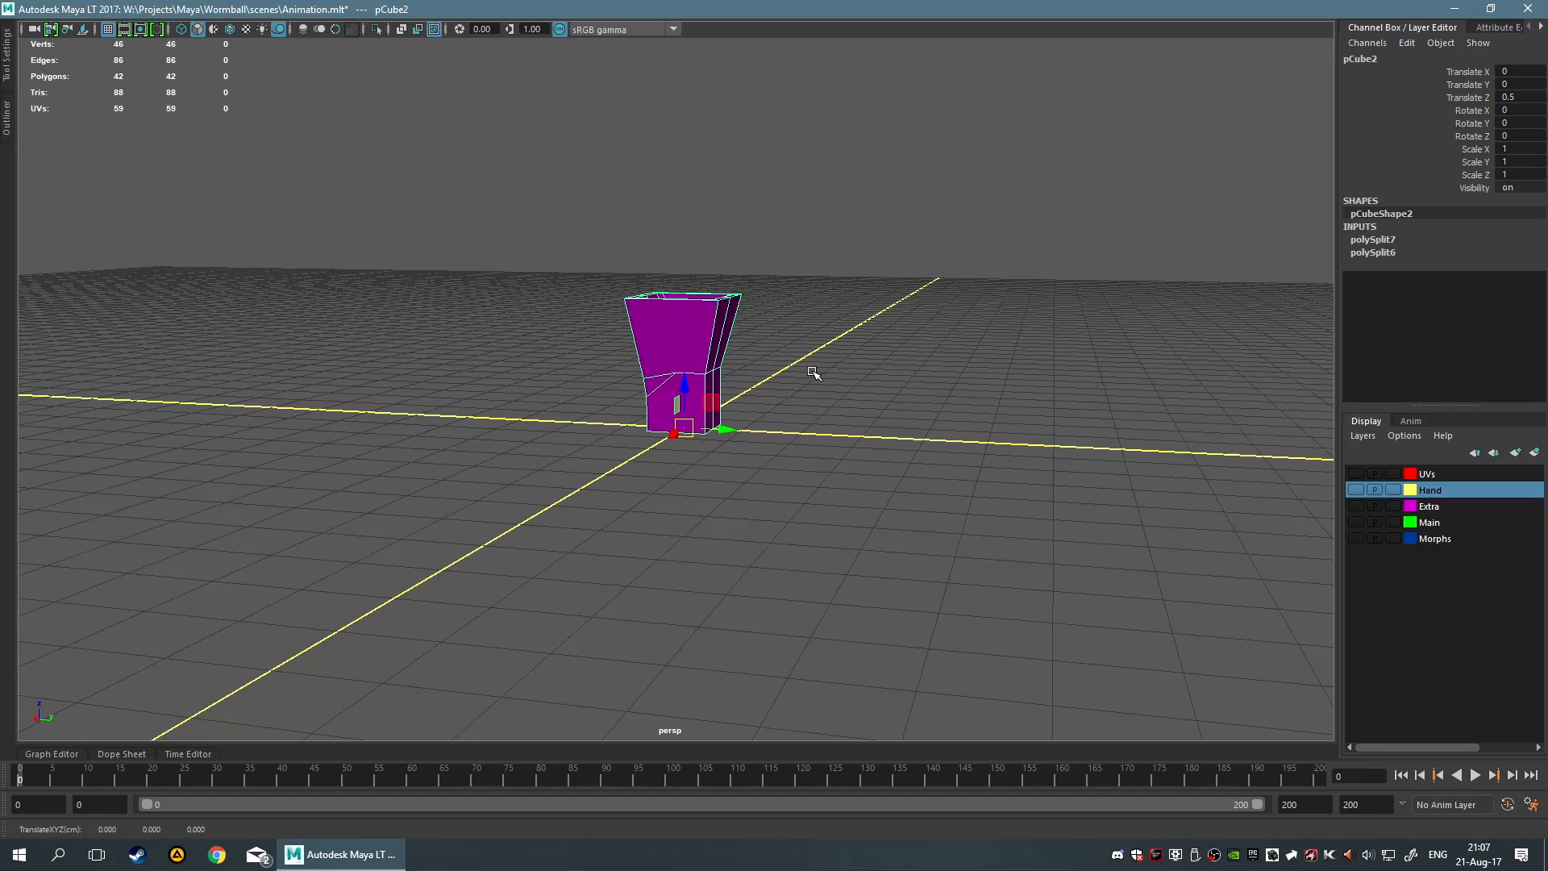
key("ctrl+z")
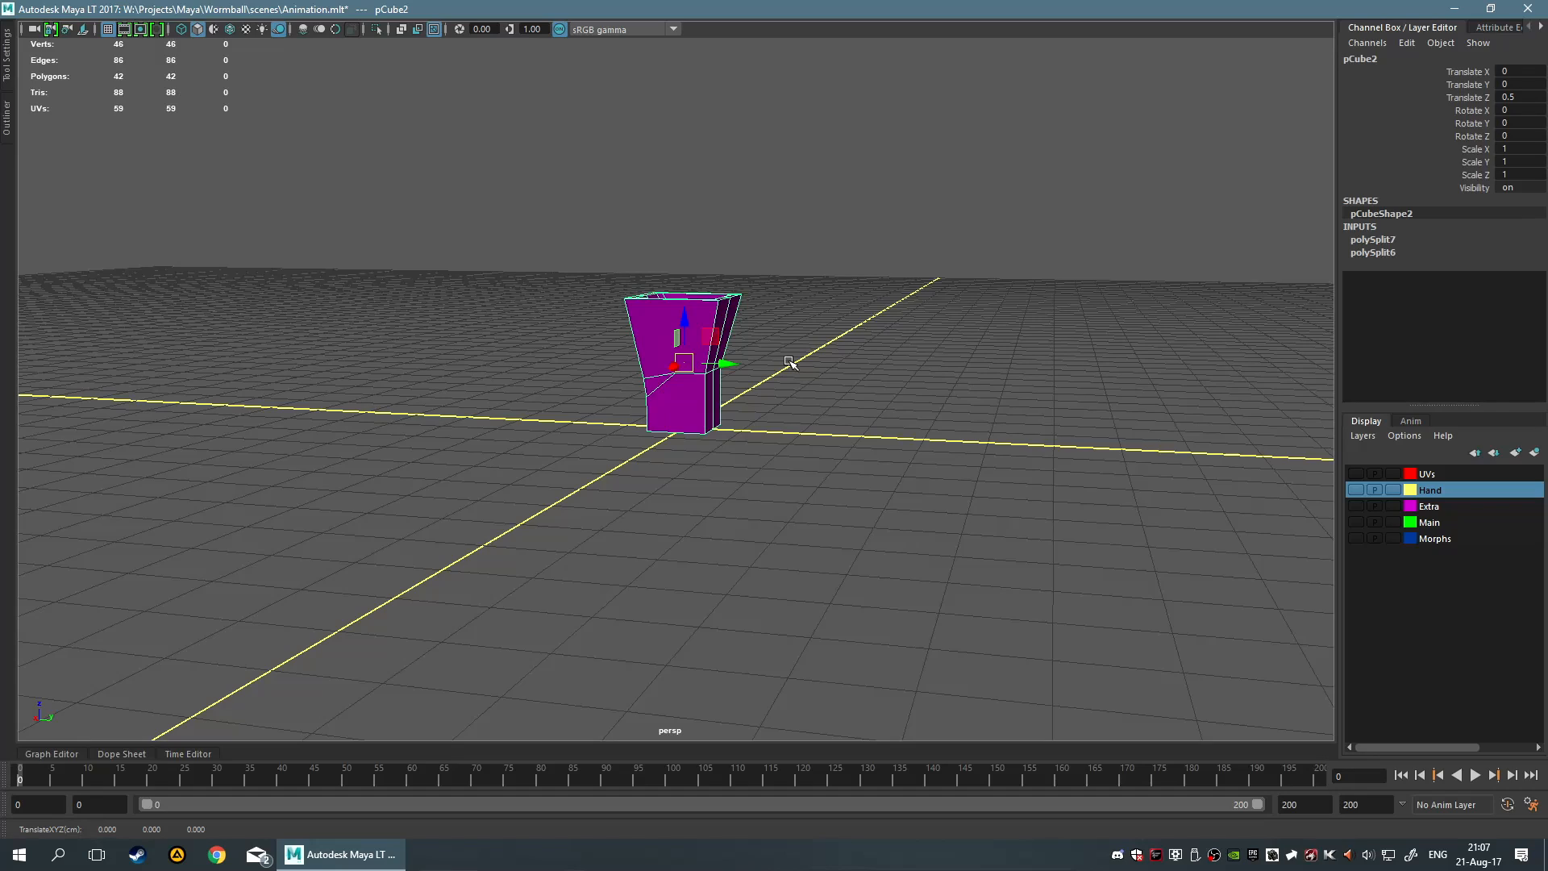
key("ctrl+shift+f")
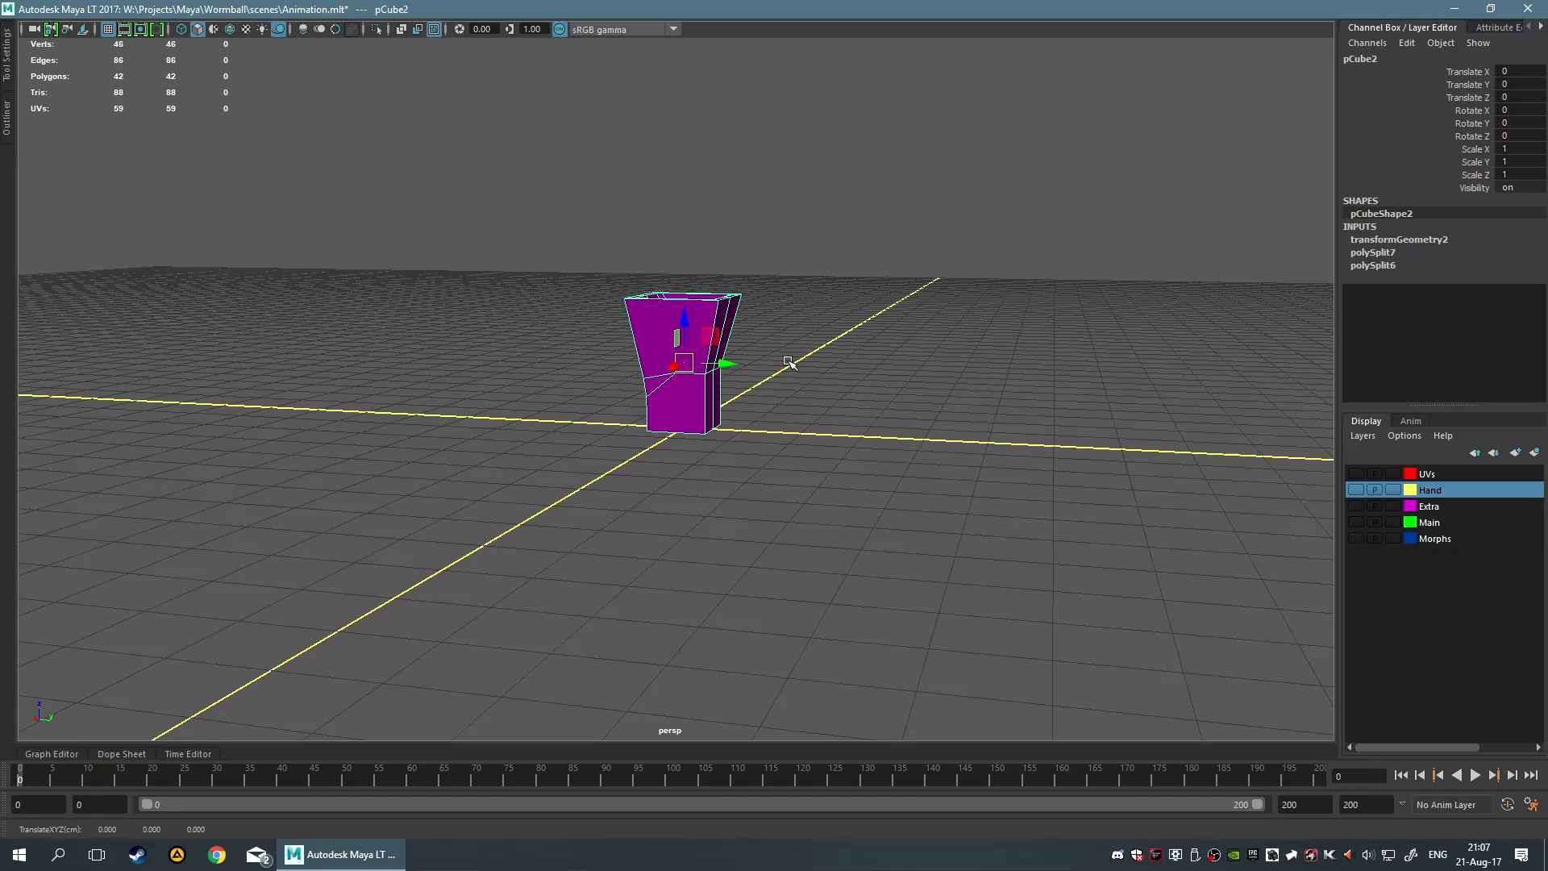
Delete the construction history of the selected cube, keeping the object selected
key("alt+shift+d")
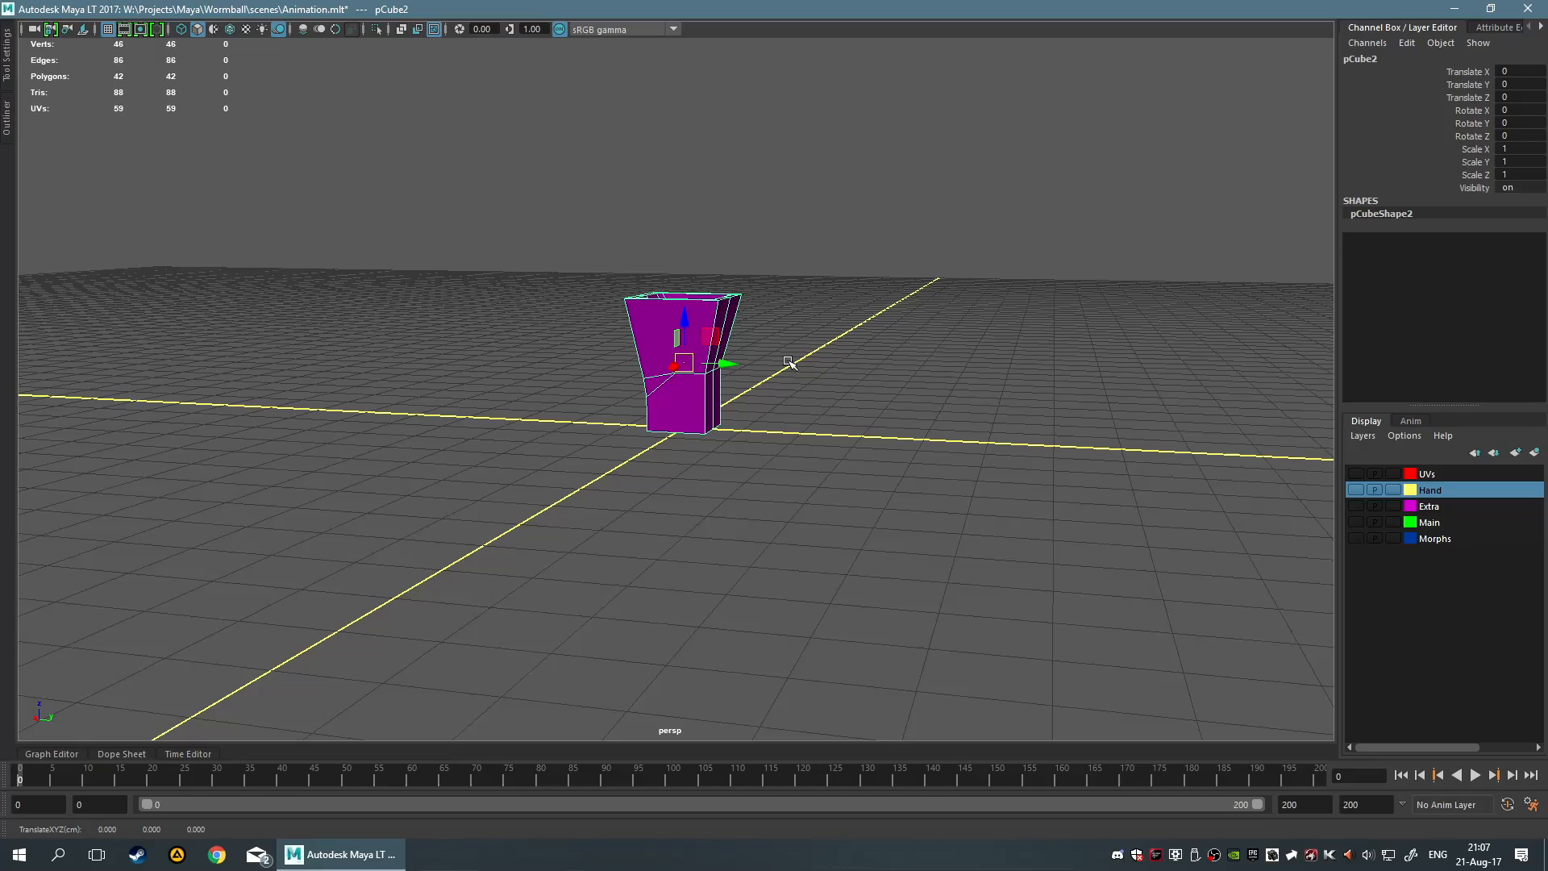
left_click(789, 362)
left_click(702, 346)
left_click_drag(985, 287, 843, 432, "alt")
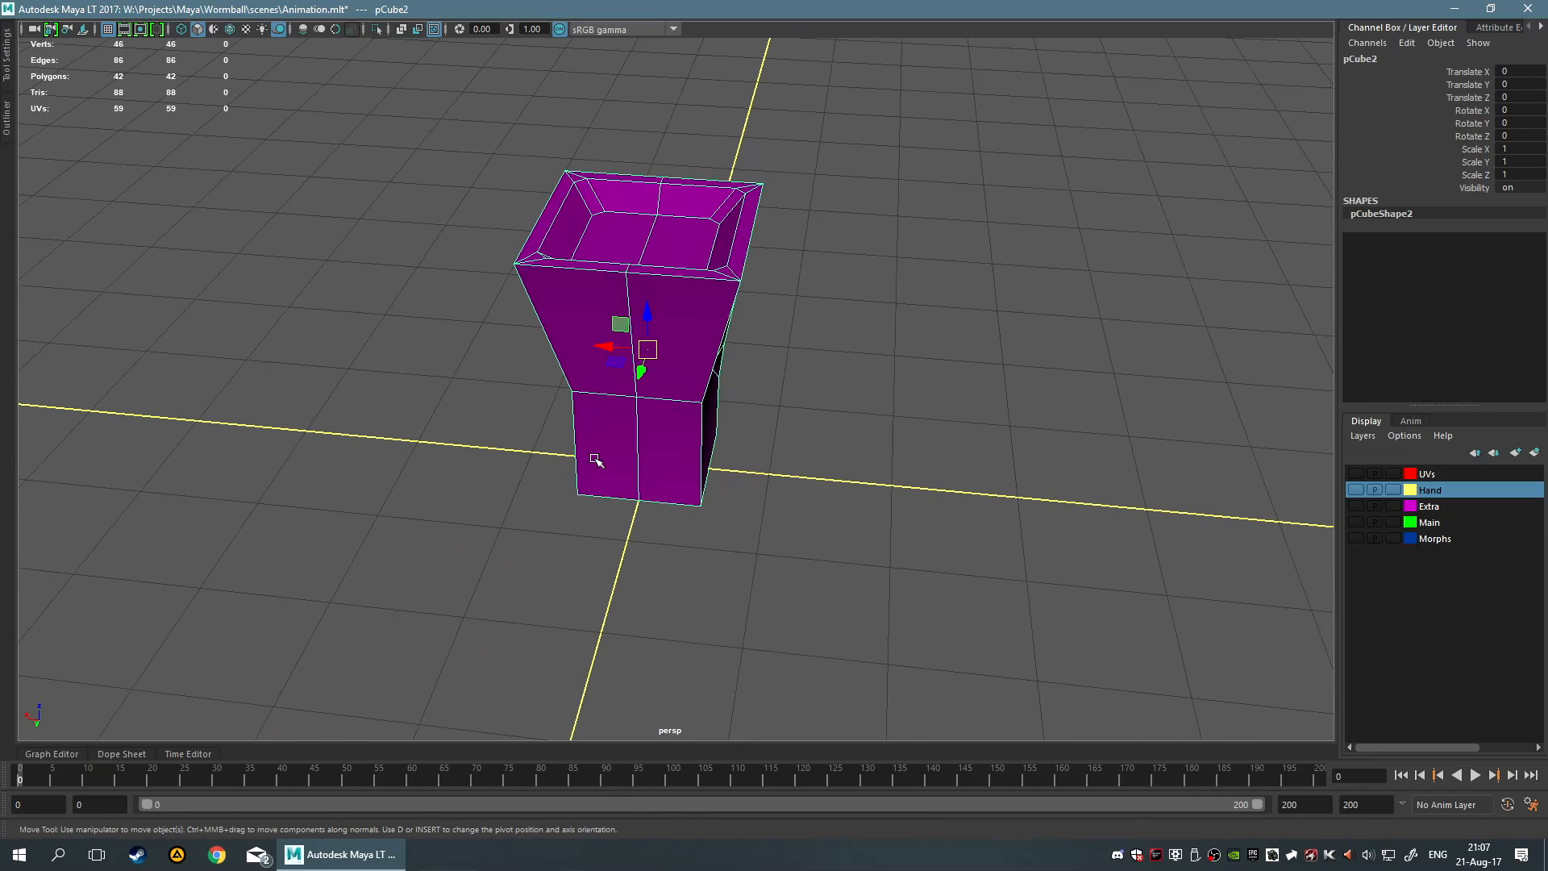
left_click_drag(820, 576, 847, 543, "alt")
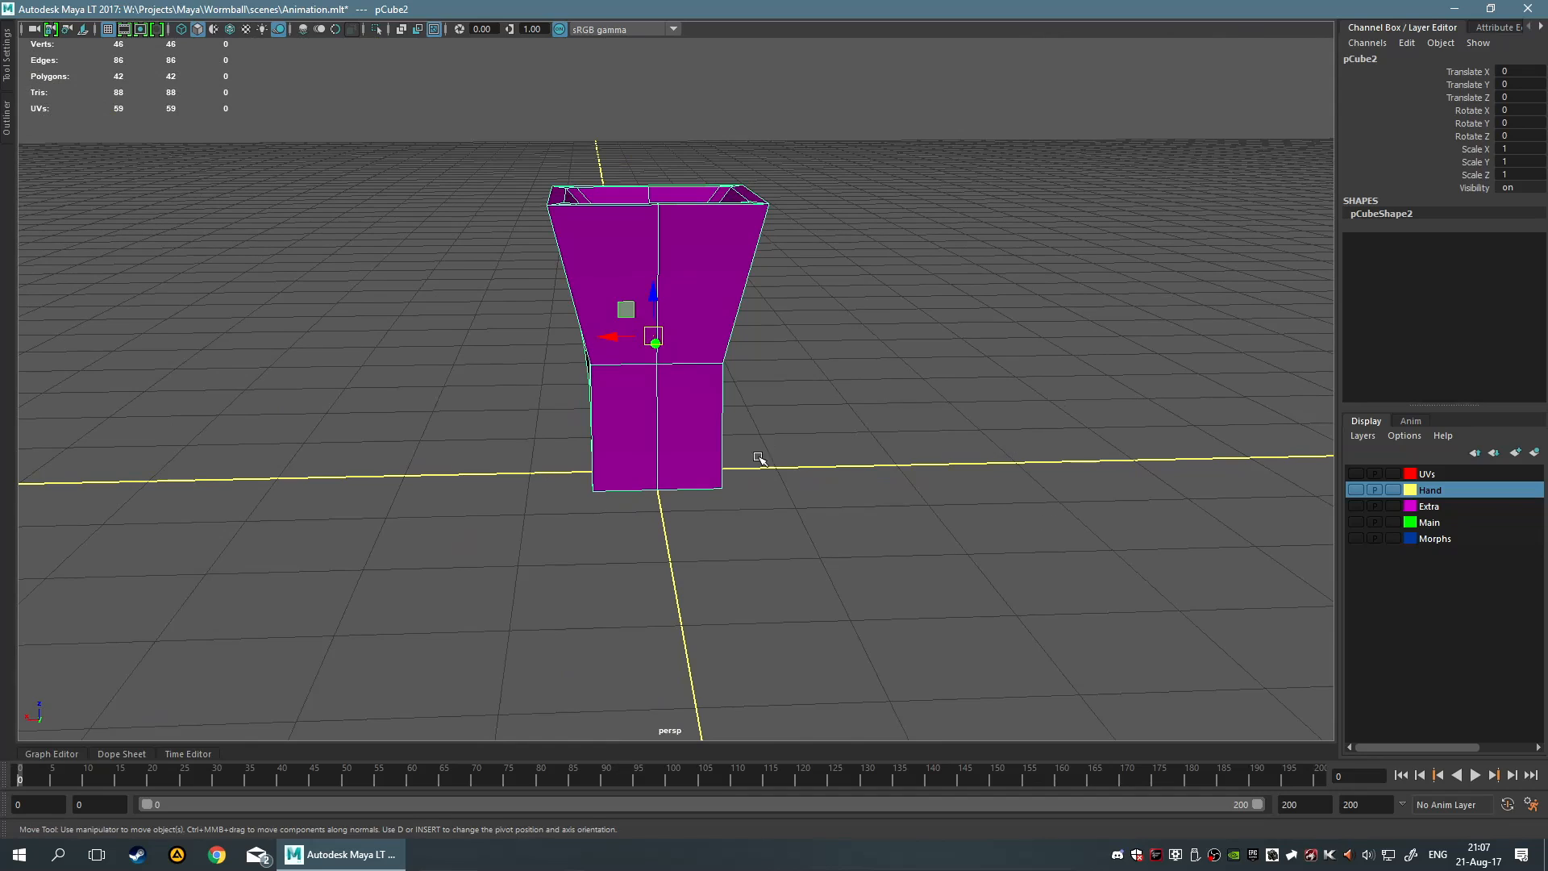
Try moving the cube along its vertical axis and undo the move
left_click_drag(653, 295, 895, 291)
key("ctrl+z")
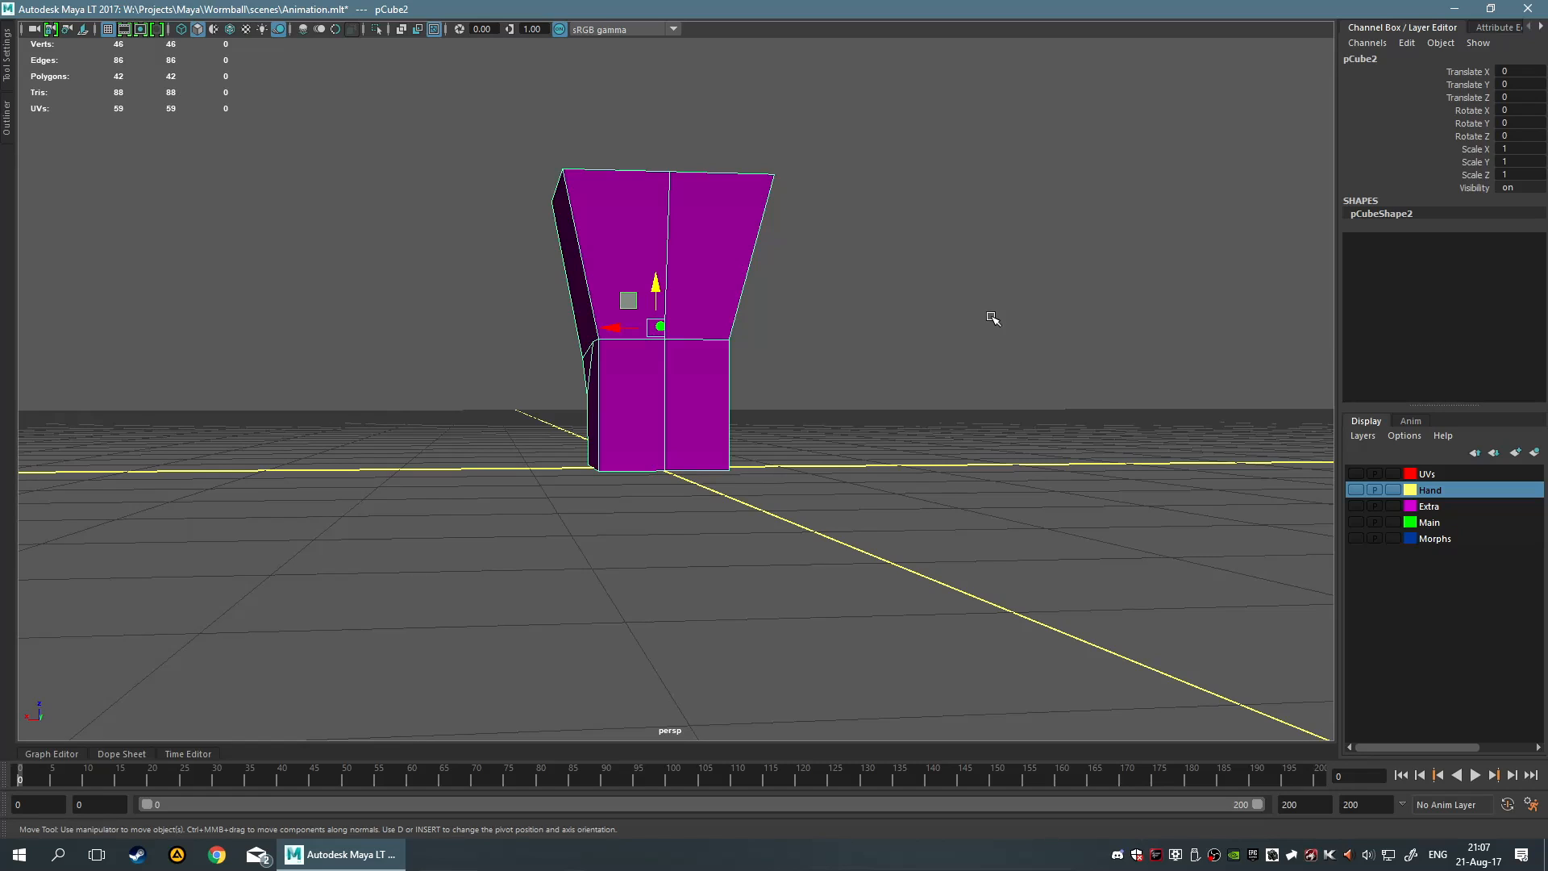
Examine the cube's shape and edge flow from several sides, including a close look at its lower part
left_click_drag(992, 318, 822, 342, "alt")
left_click_drag(1092, 339, 1043, 317, "alt")
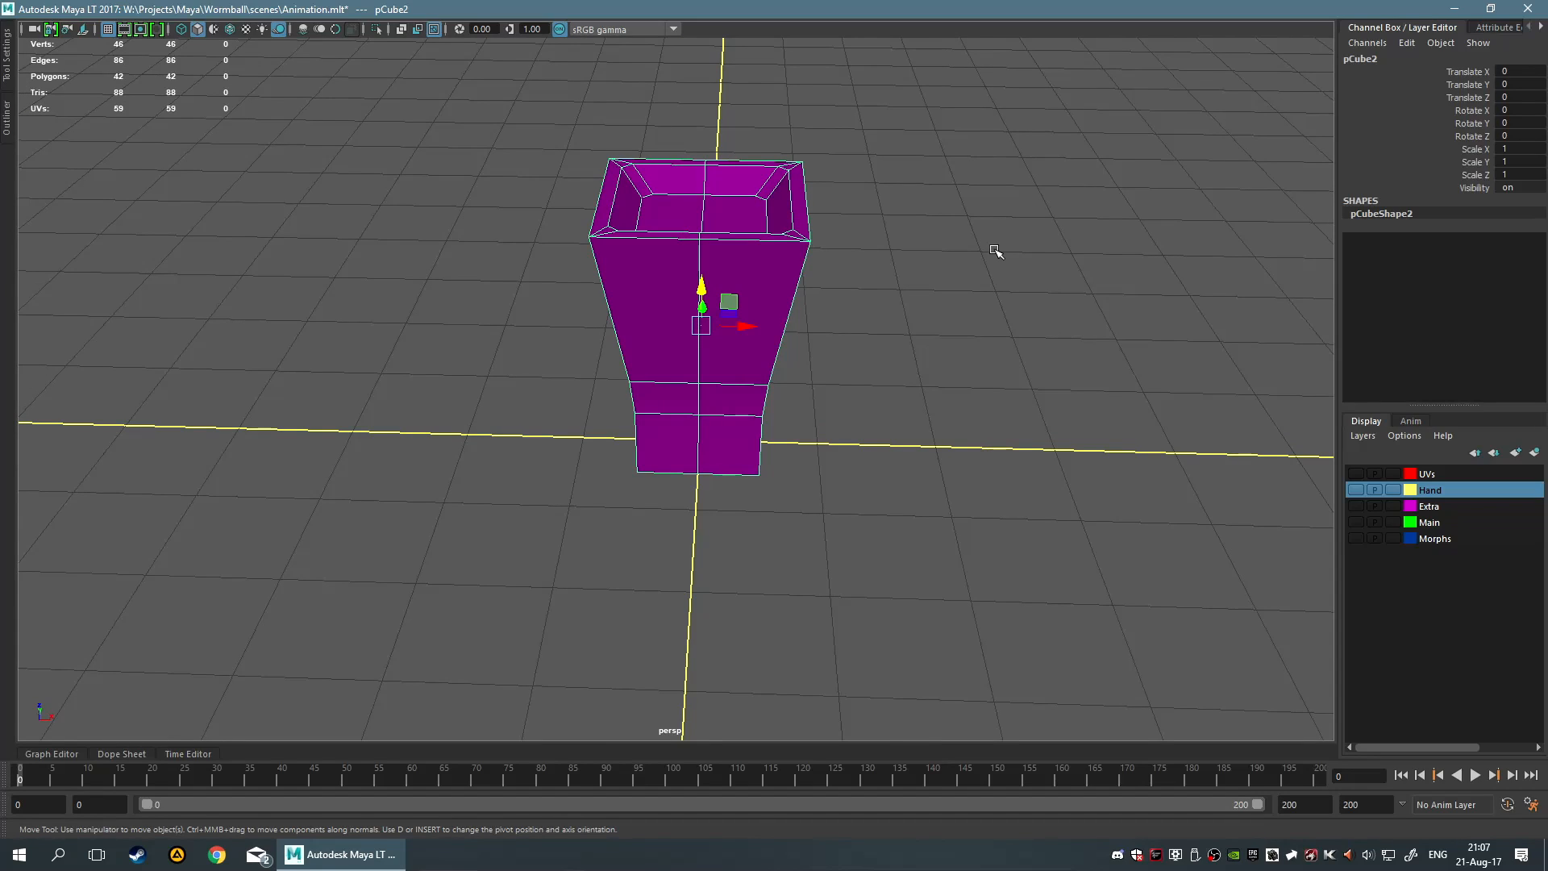
left_click(1009, 271)
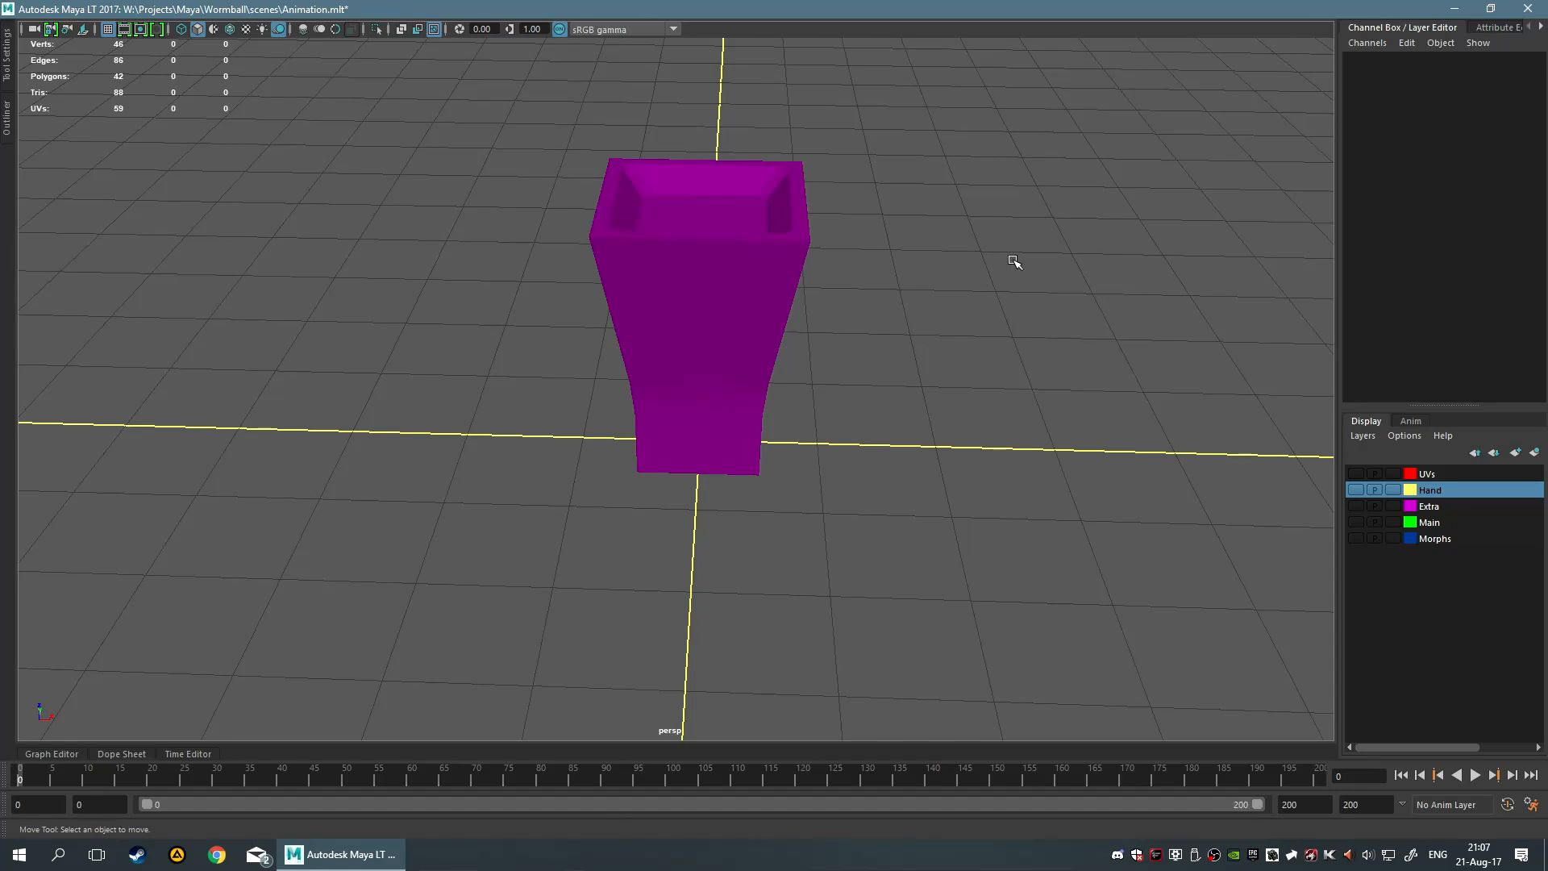
left_click(708, 341)
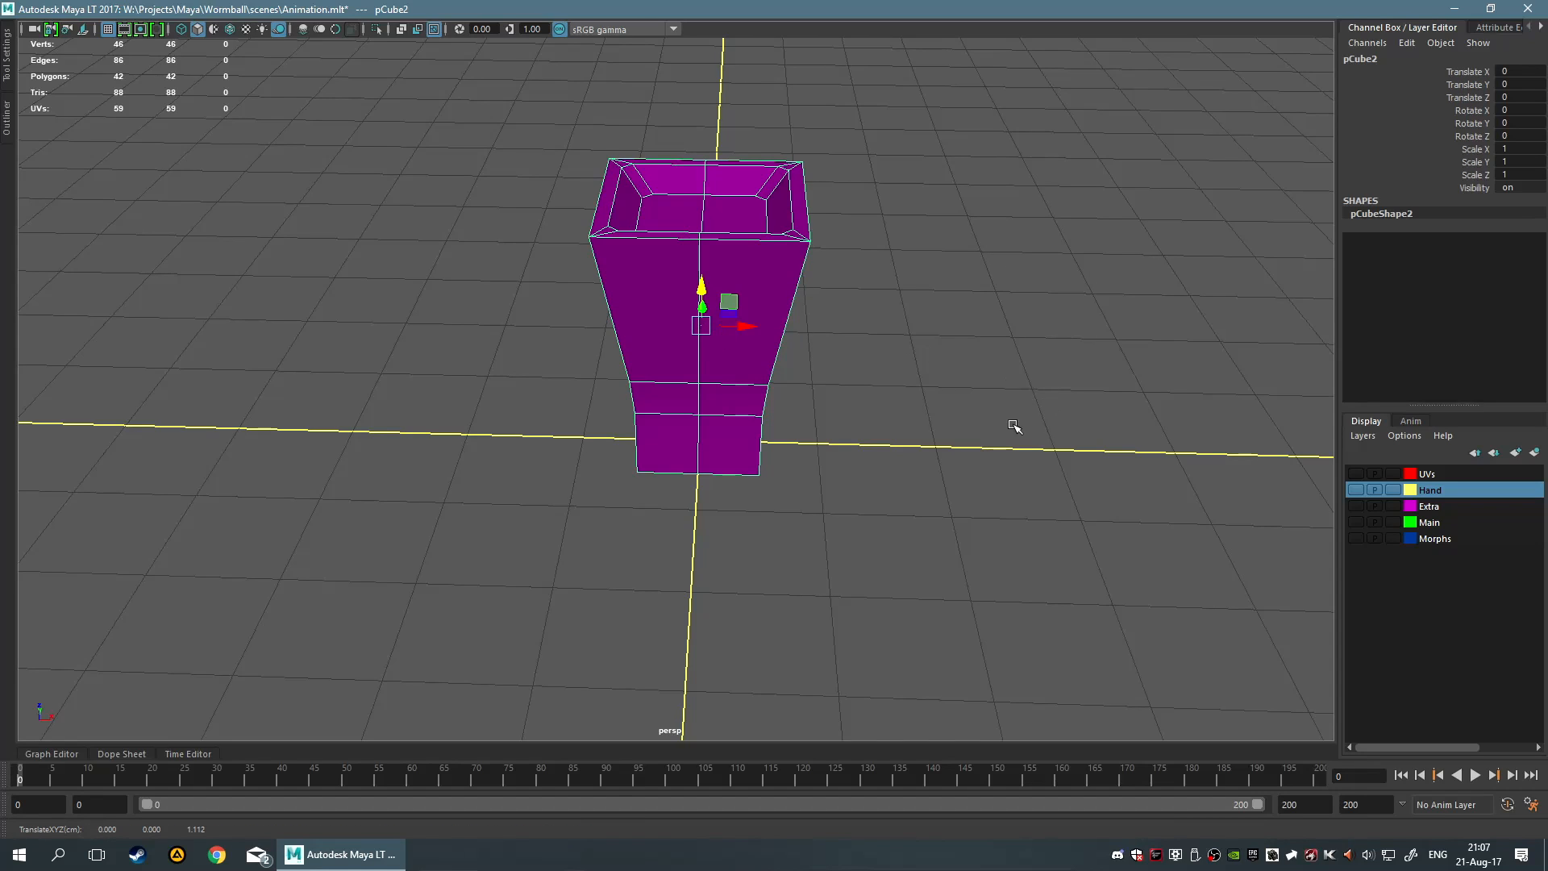
left_click_drag(1011, 425, 838, 401, "alt")
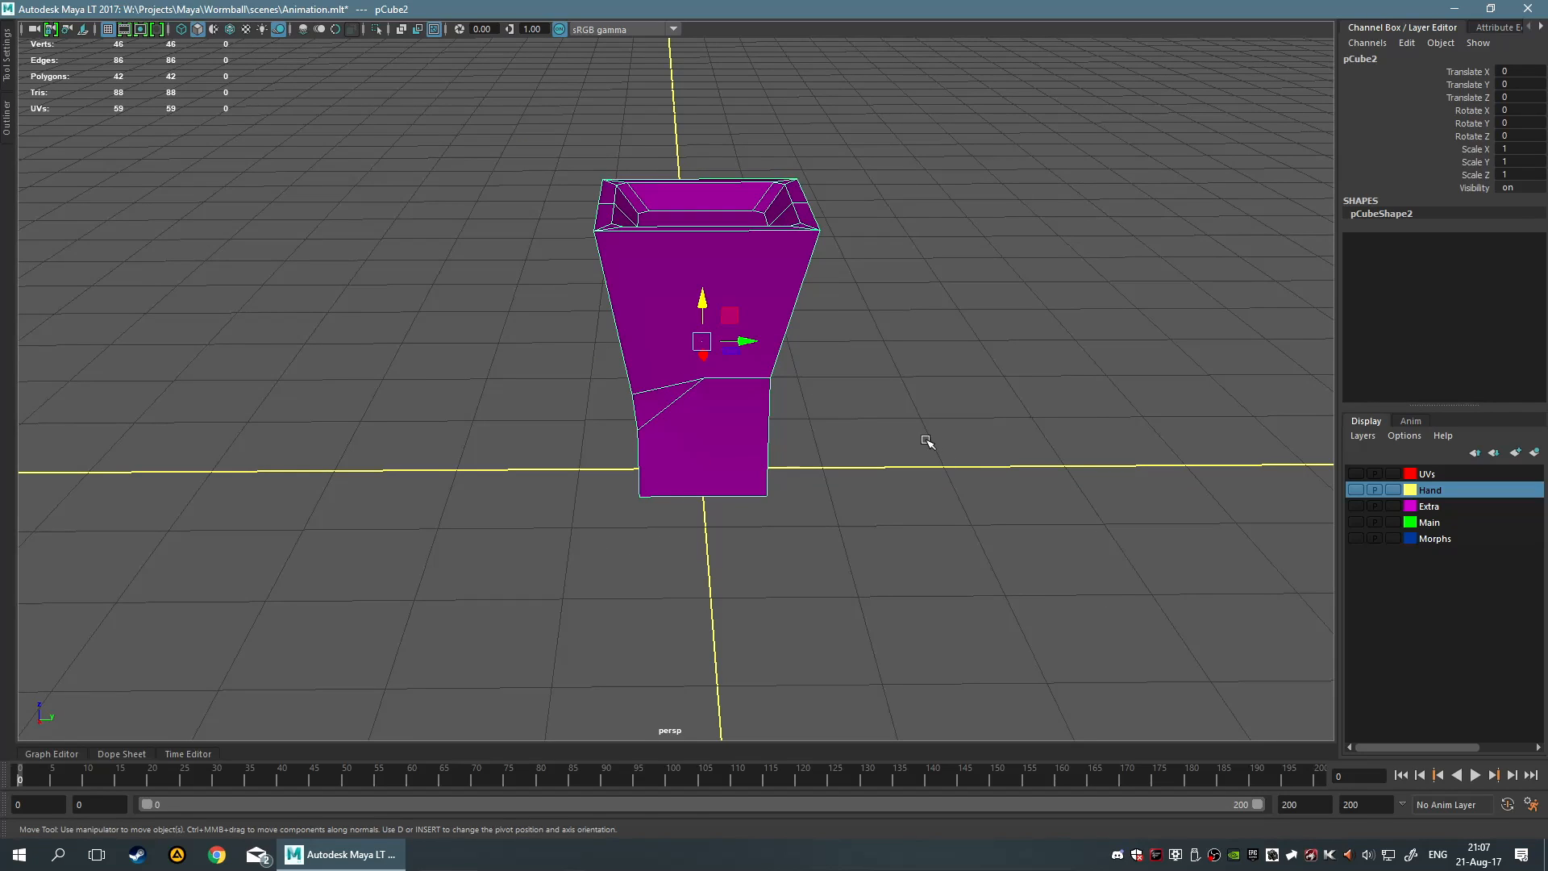
scroll(915, 423, "up", 5)
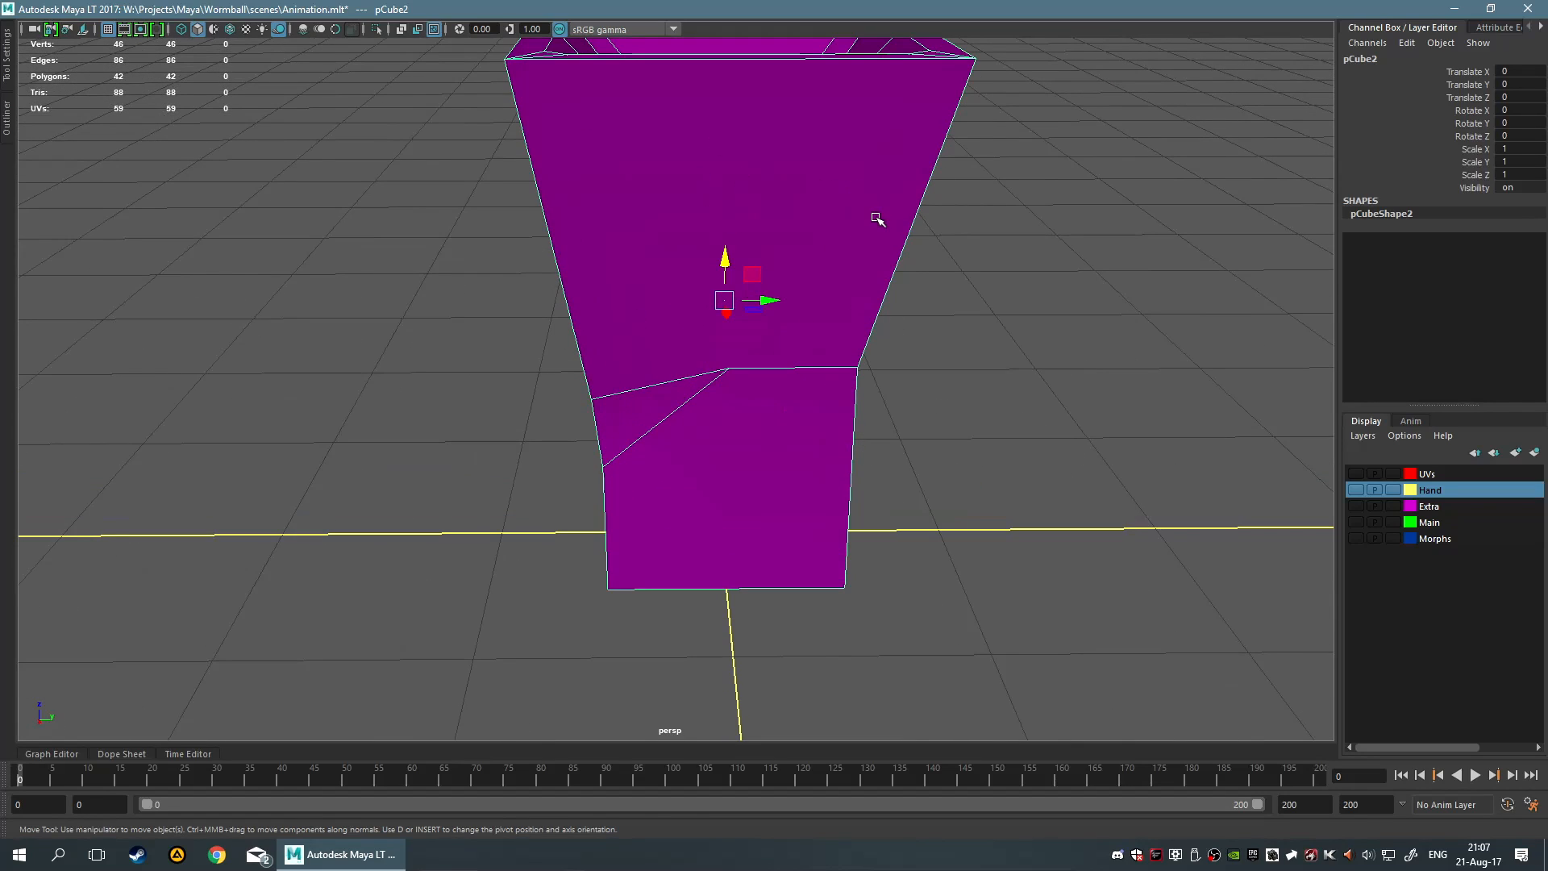
scroll(694, 207, "down", 5)
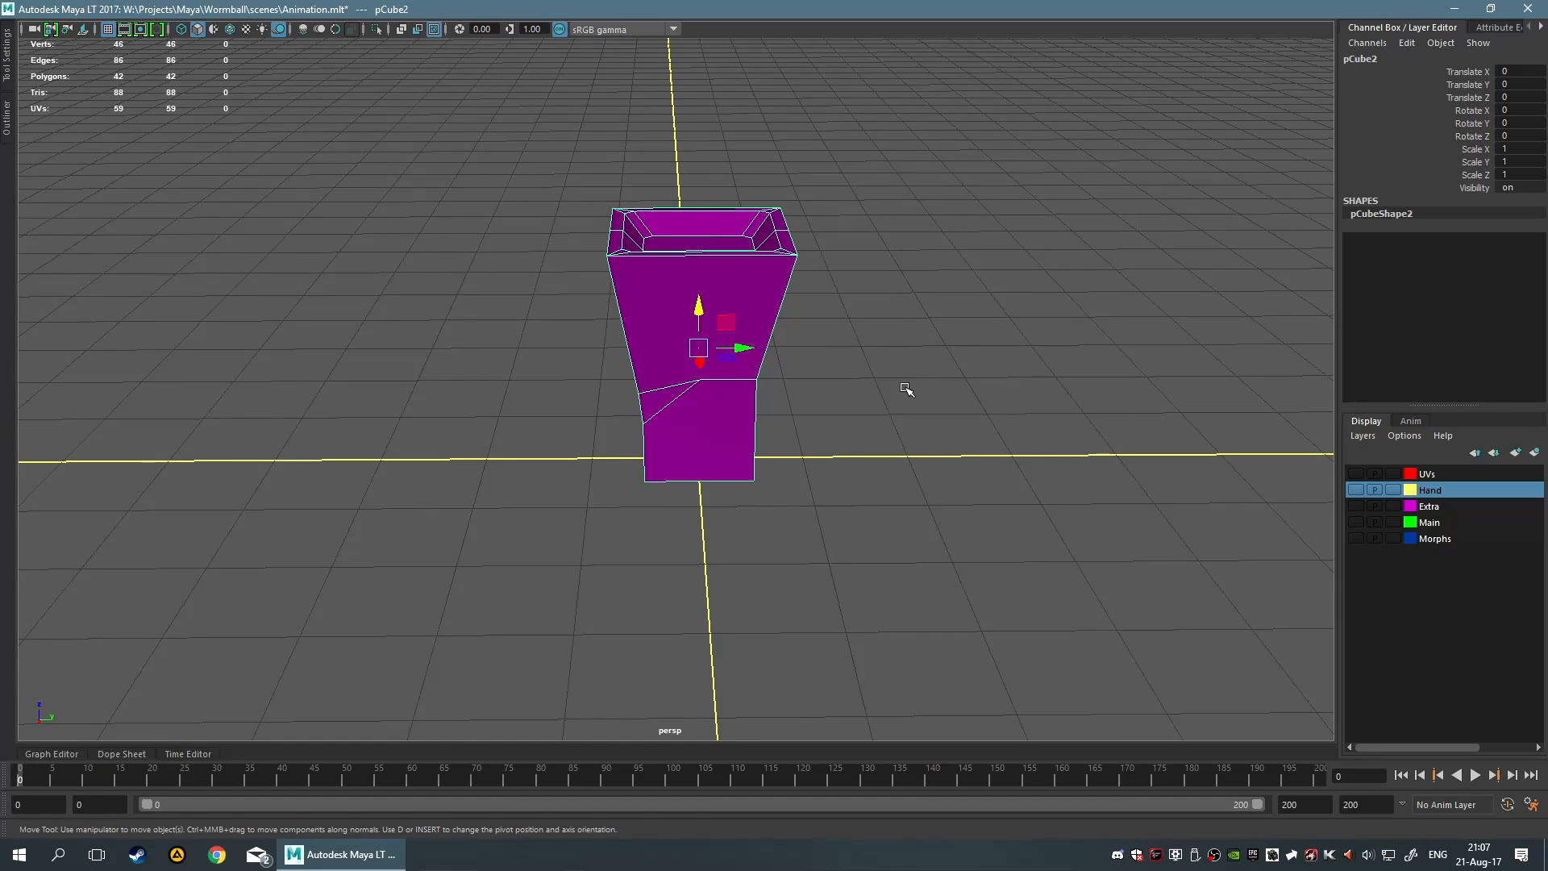
left_click_drag(902, 467, 730, 261, "alt")
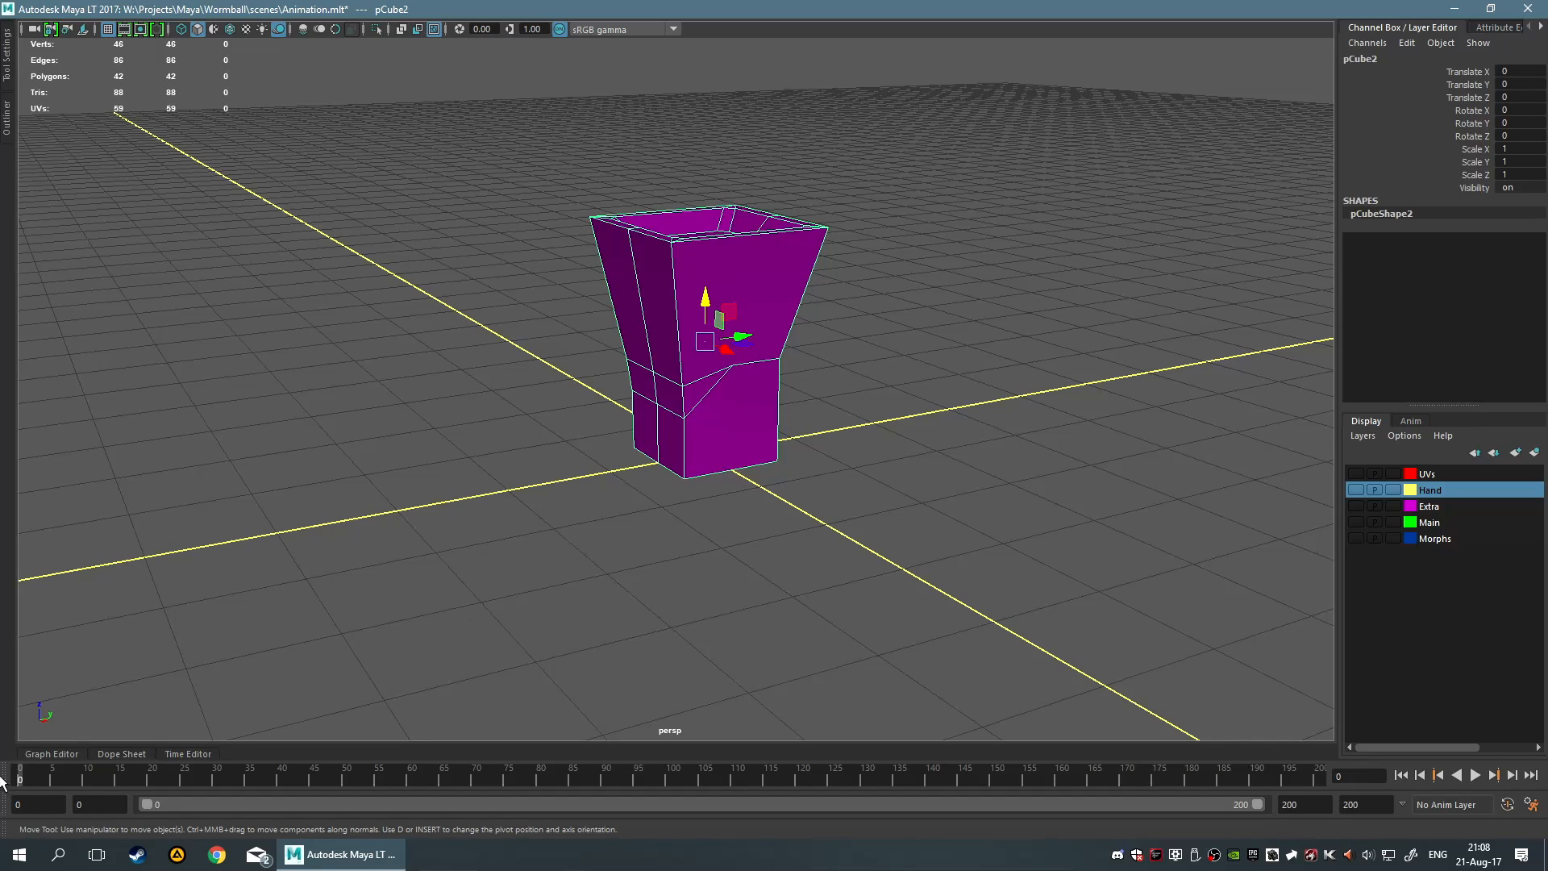
Play the timeline and stop the playback
key("alt+v")
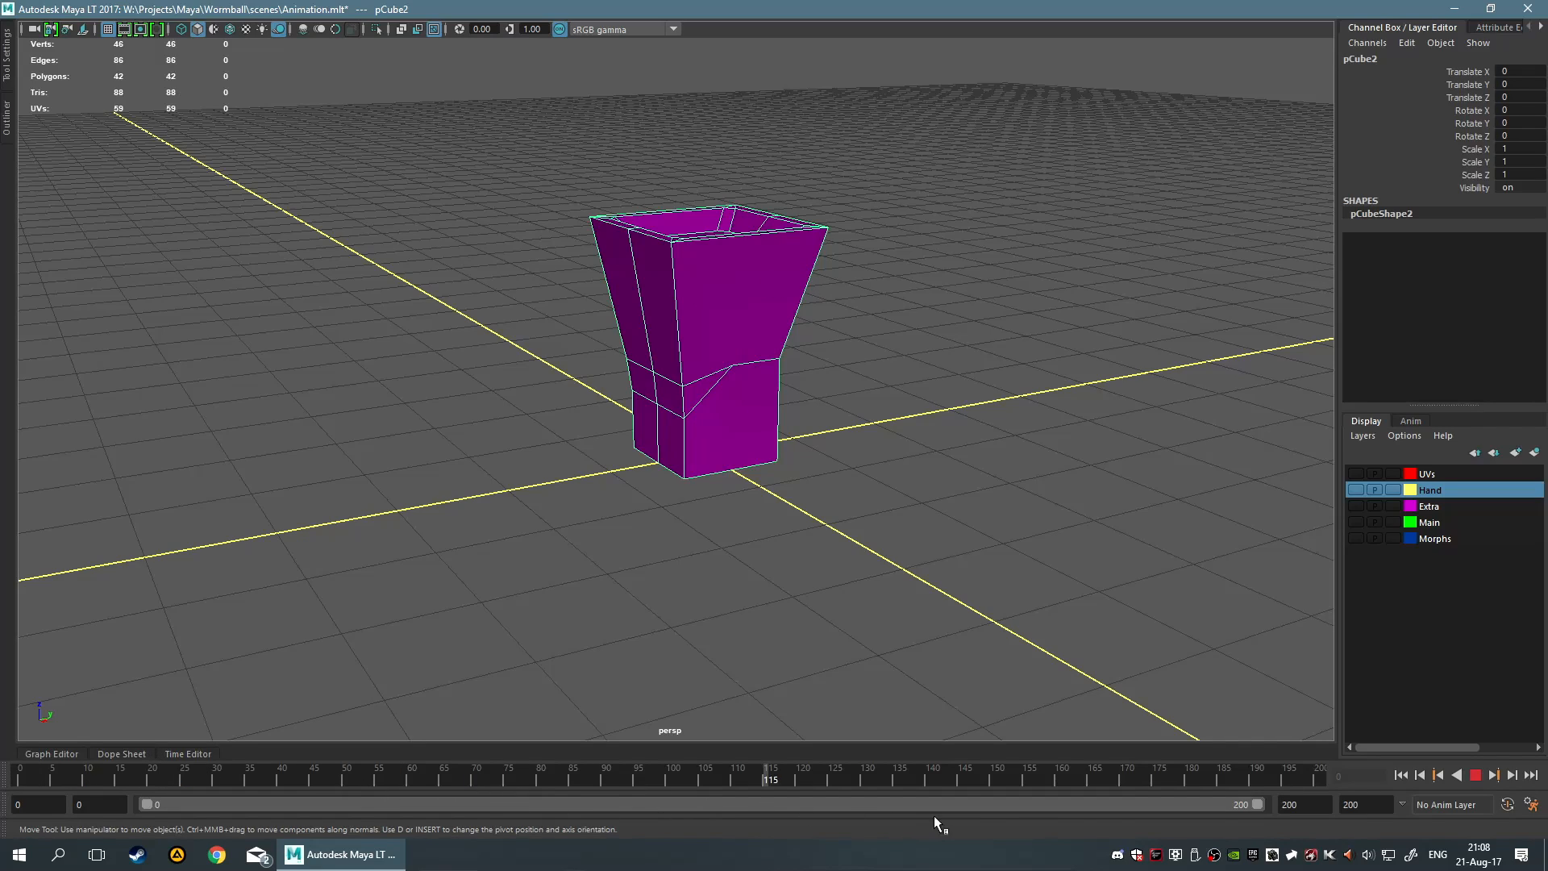
key("alt+v")
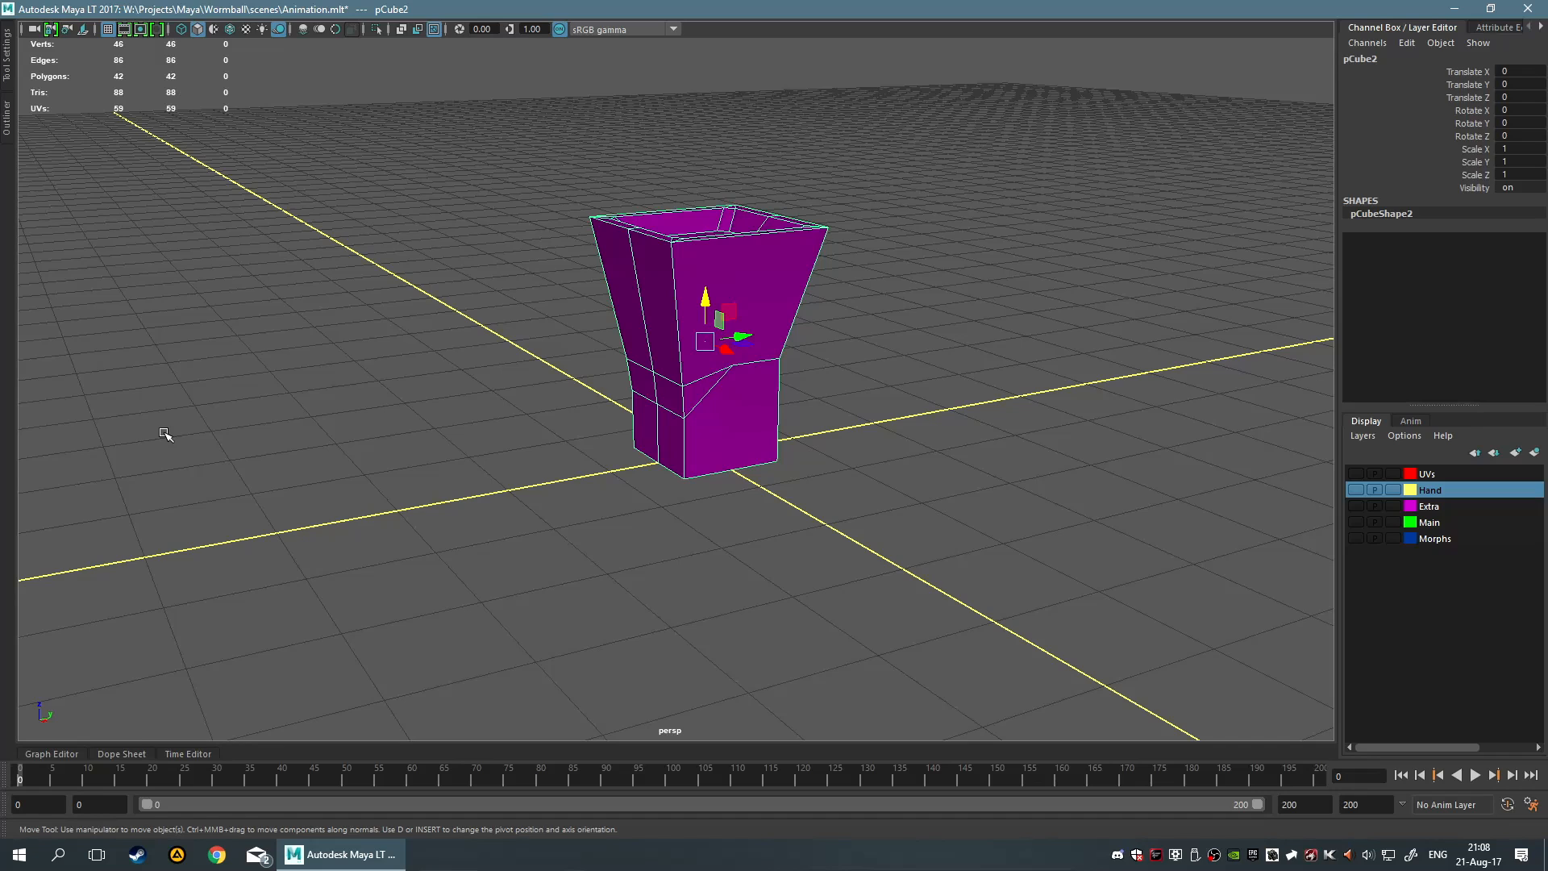
scroll(165, 436, "down", 3)
left_click_drag(221, 438, 339, 459, "alt")
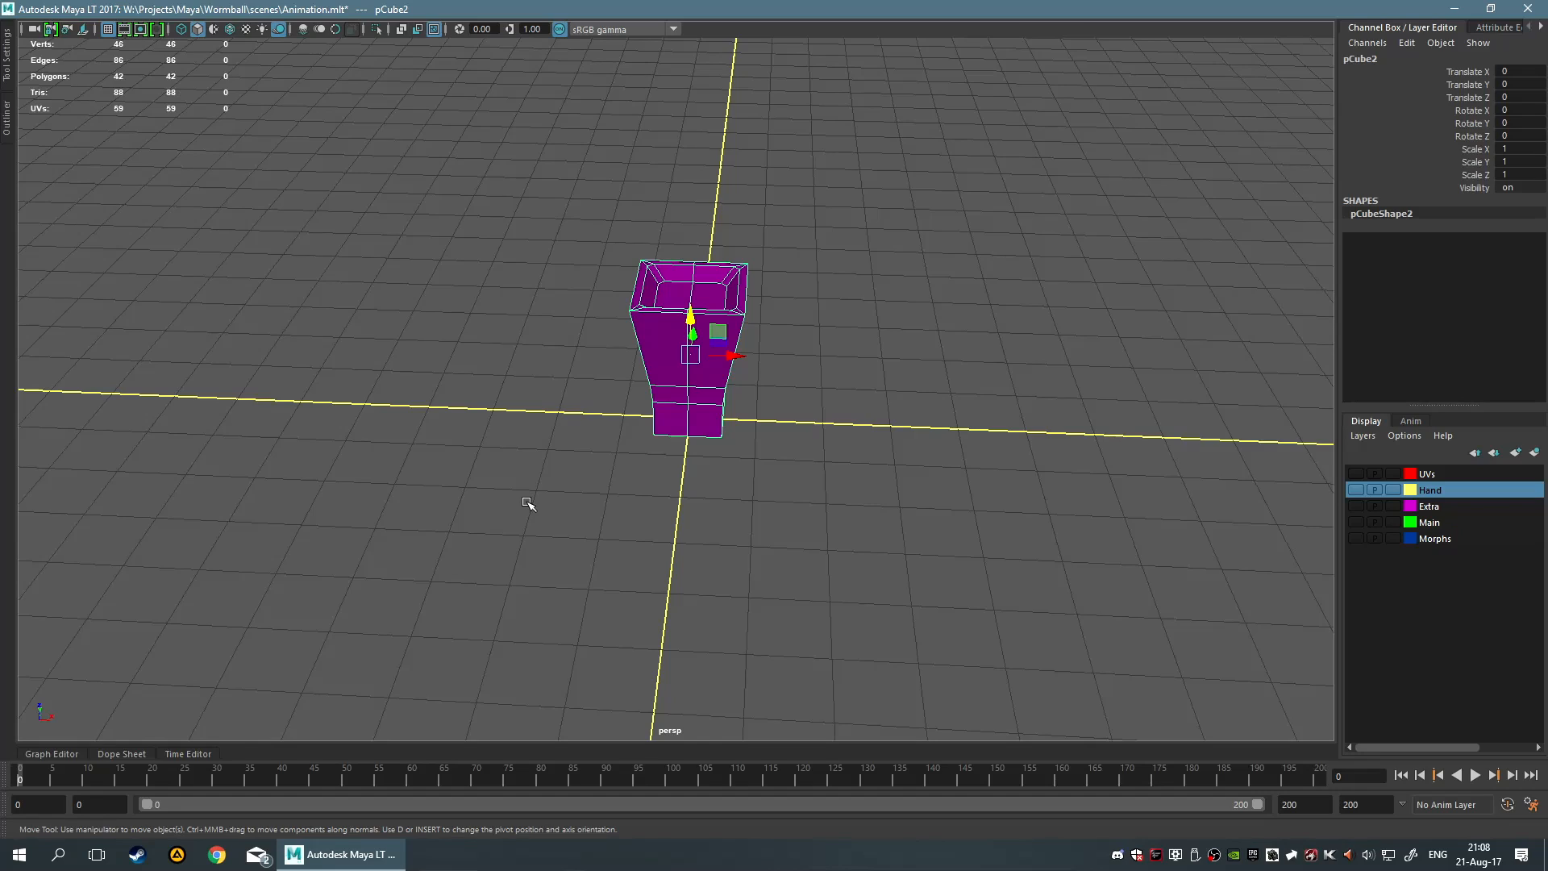
left_click(528, 503)
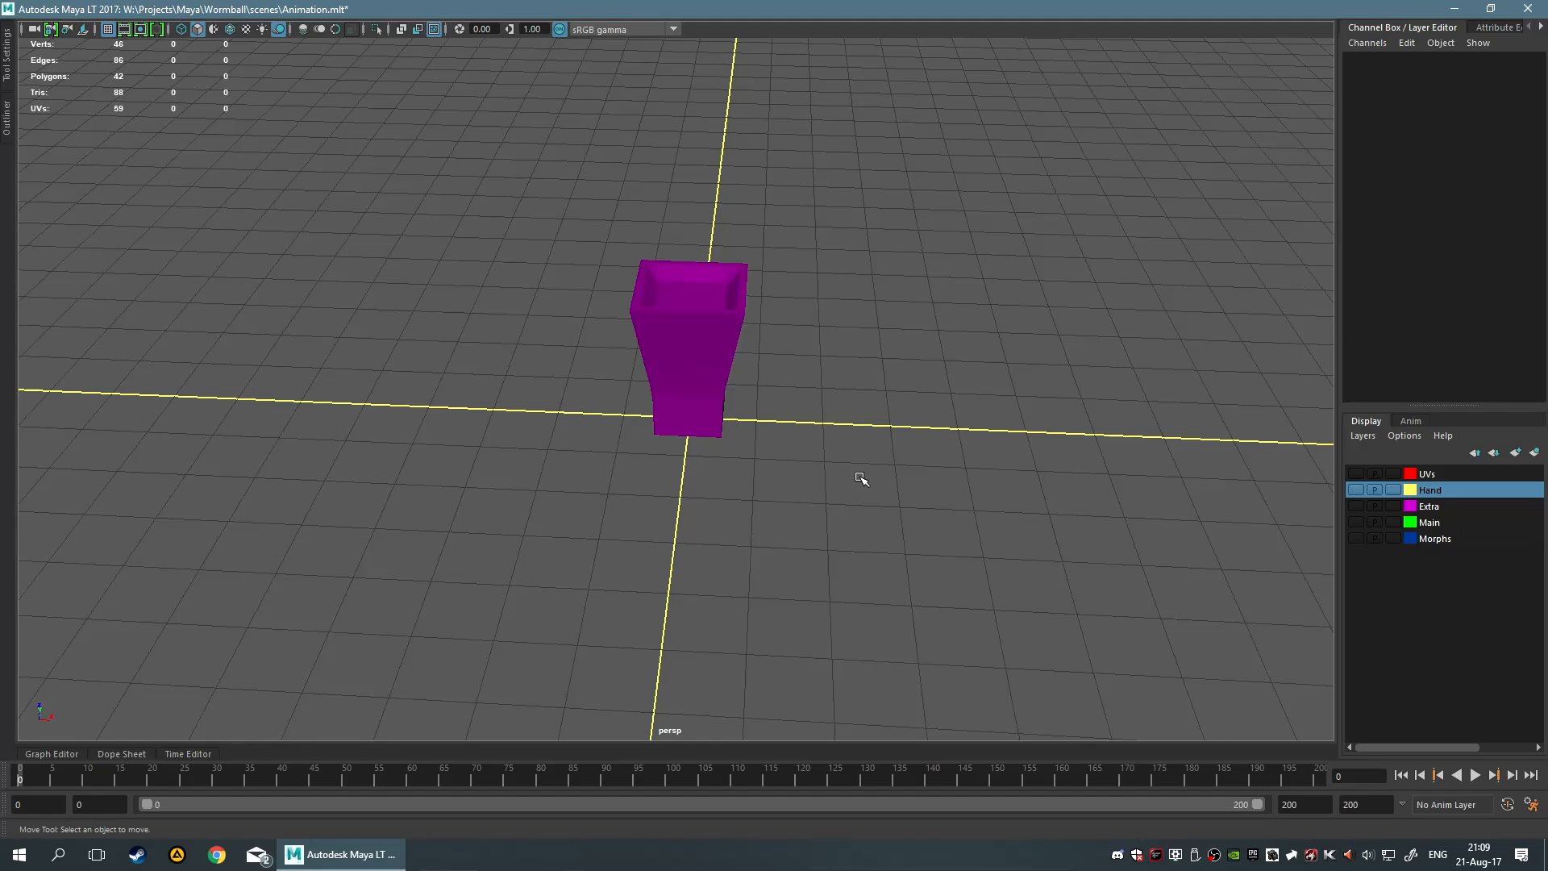
left_click_drag(483, 161, 938, 635)
left_click(945, 583)
left_click_drag(425, 227, 878, 606)
left_click_drag(889, 279, 964, 378)
left_click_drag(835, 180, 960, 363)
Play through the timeline range and return to frame 0
key("alt+v")
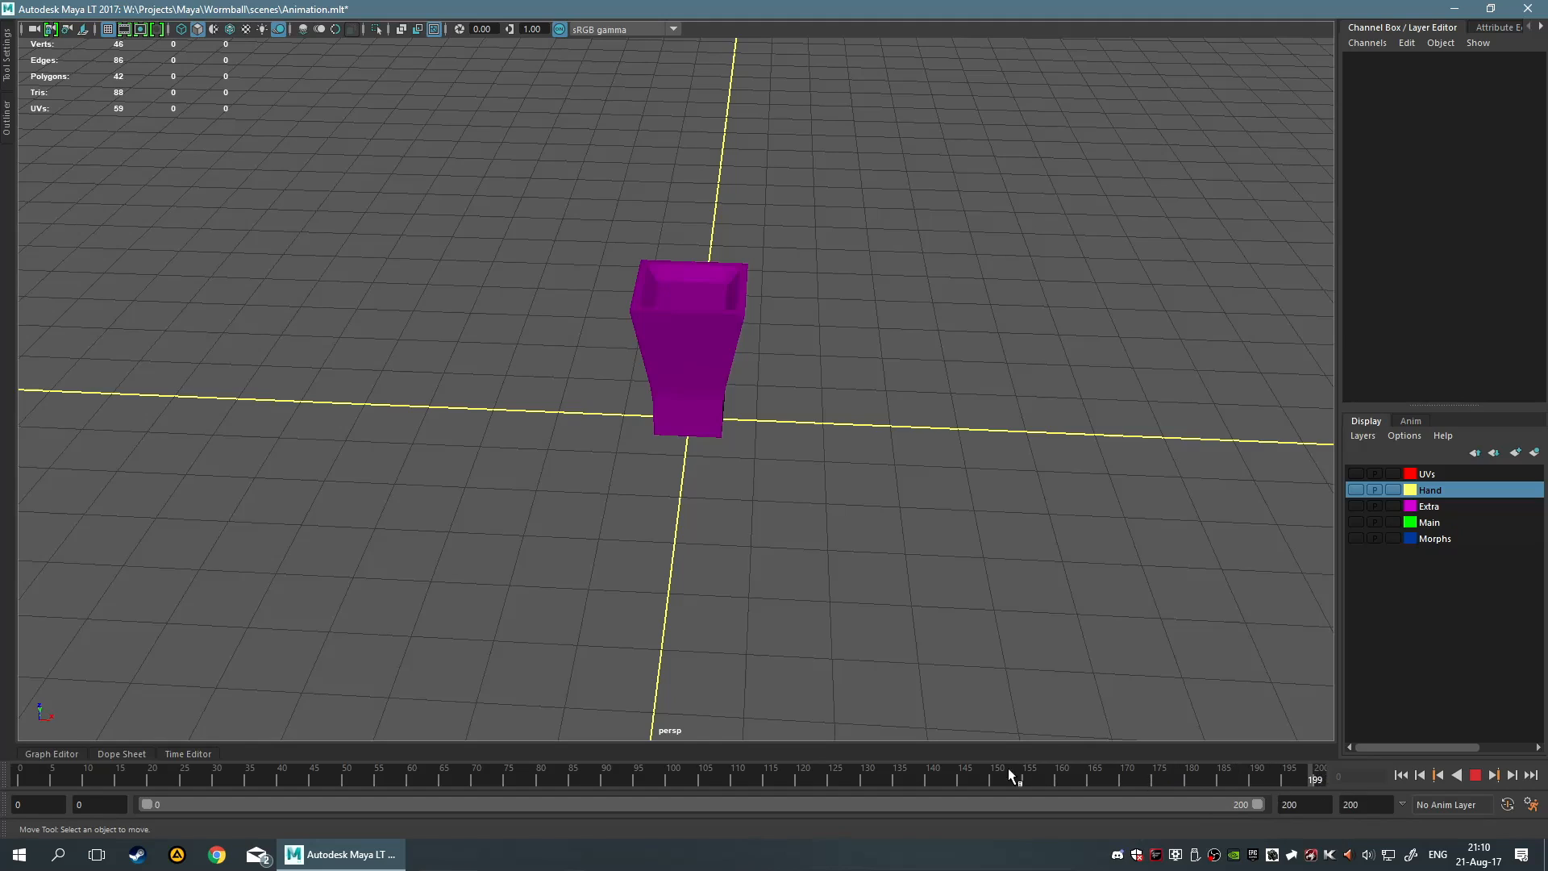
left_click_drag(1008, 772, 19, 772)
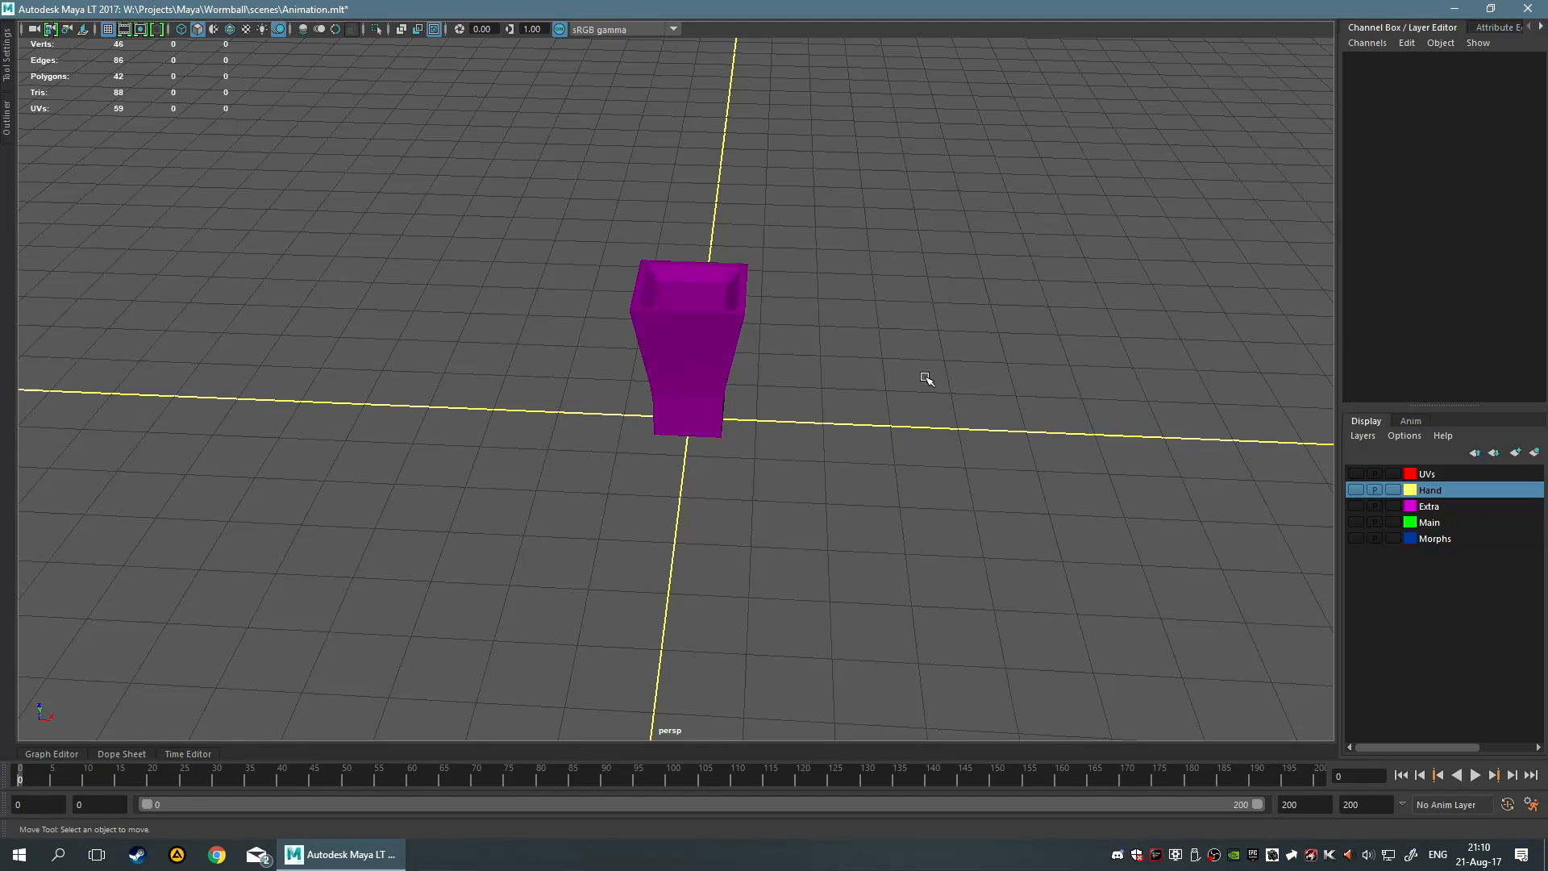
Review the Model, Animation Clips and Time Editor settings of the Game Exporter, then close it and collapse the Time Editor
left_click(48, 750)
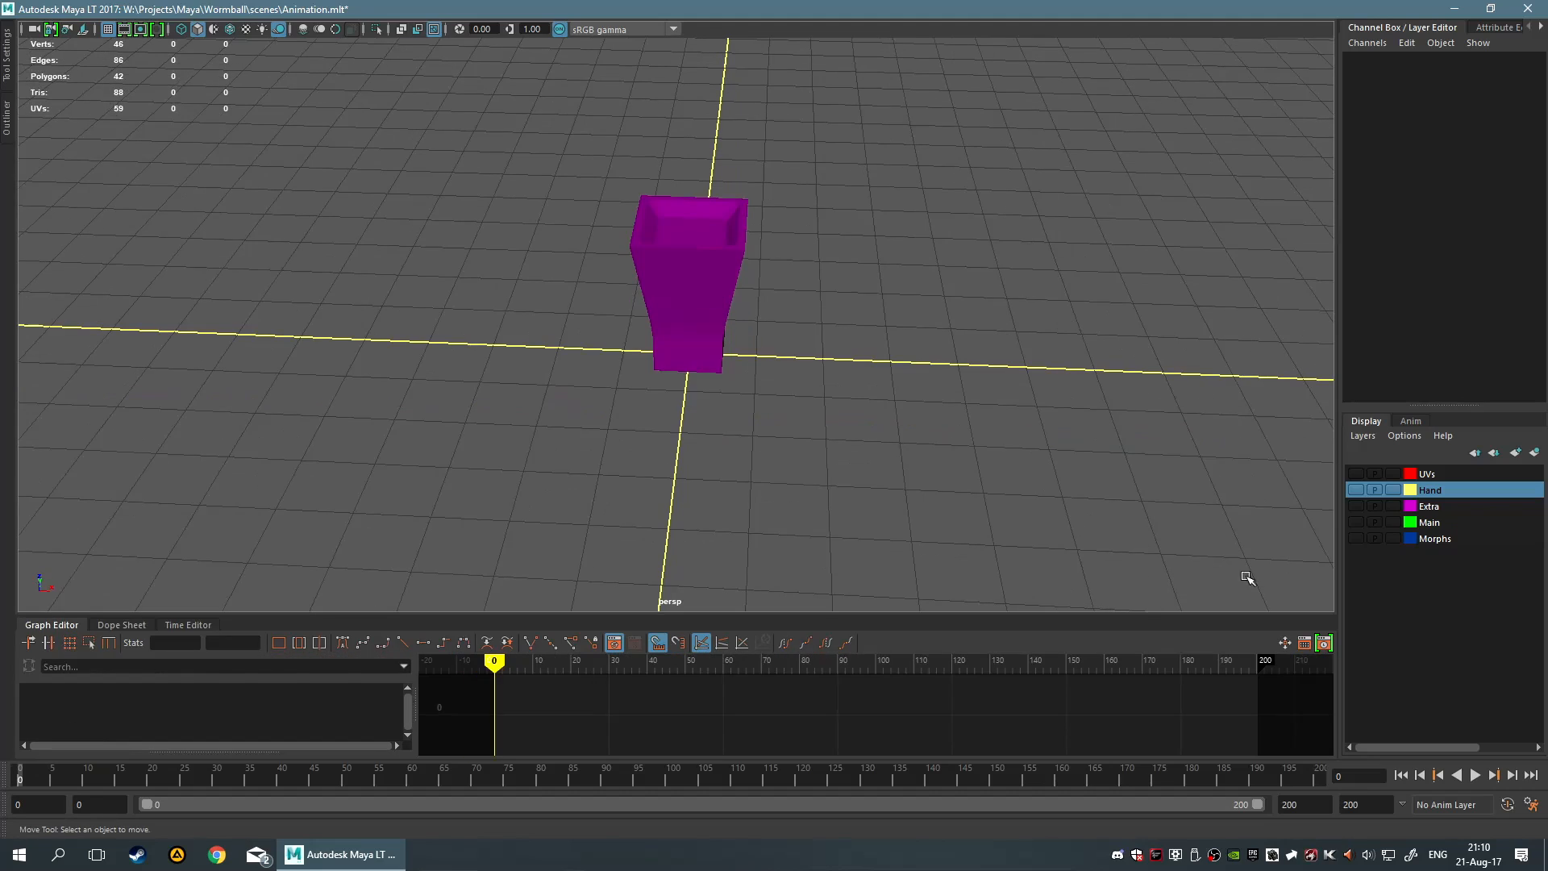
left_click(1323, 643)
left_click(1319, 642)
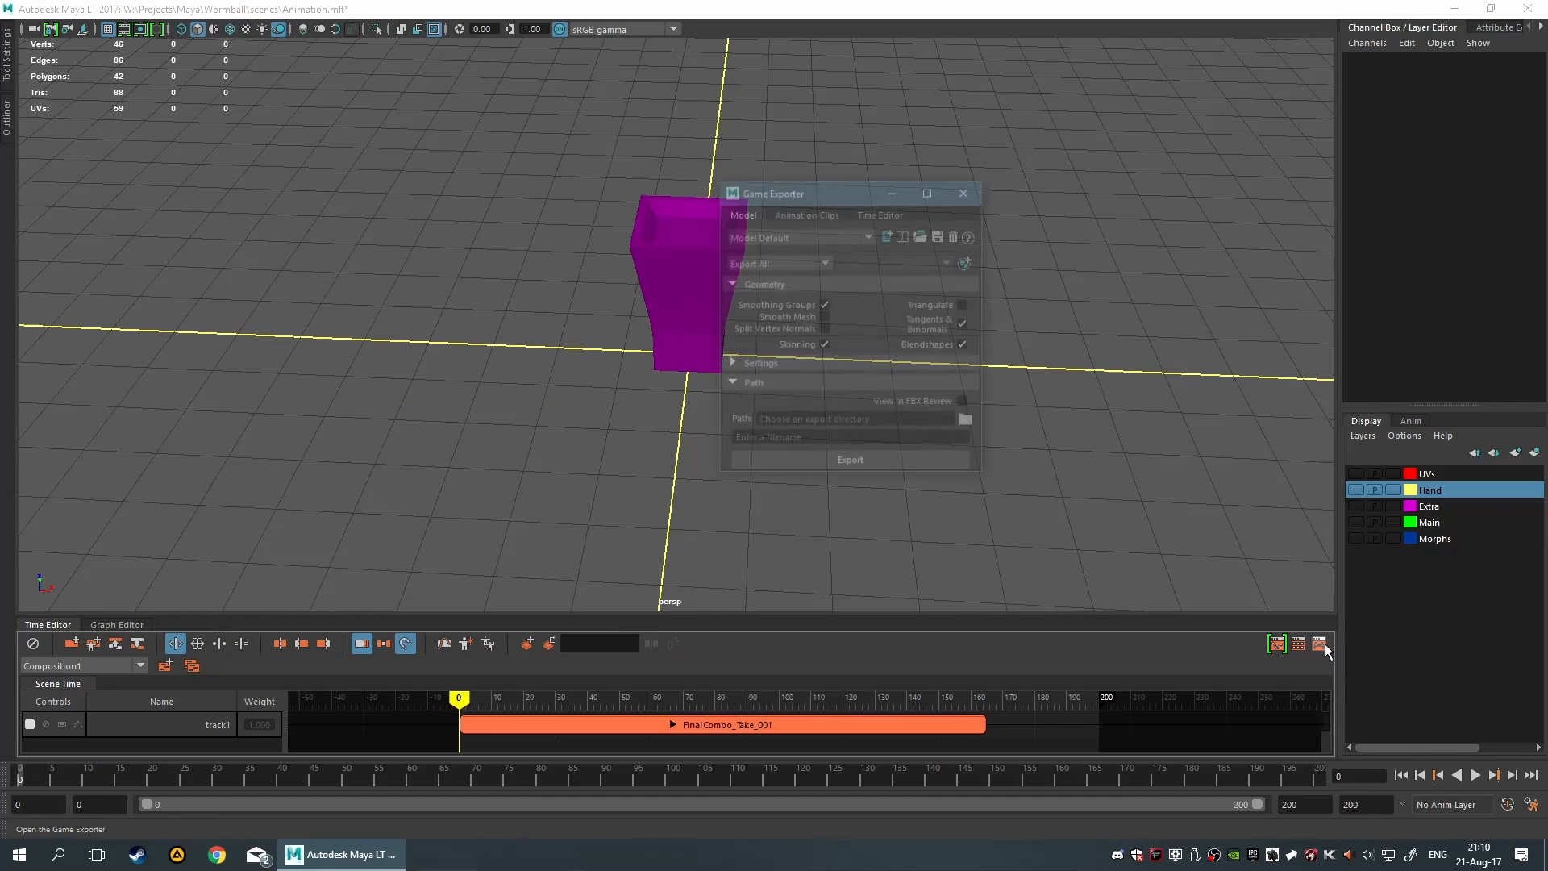
left_click(828, 213)
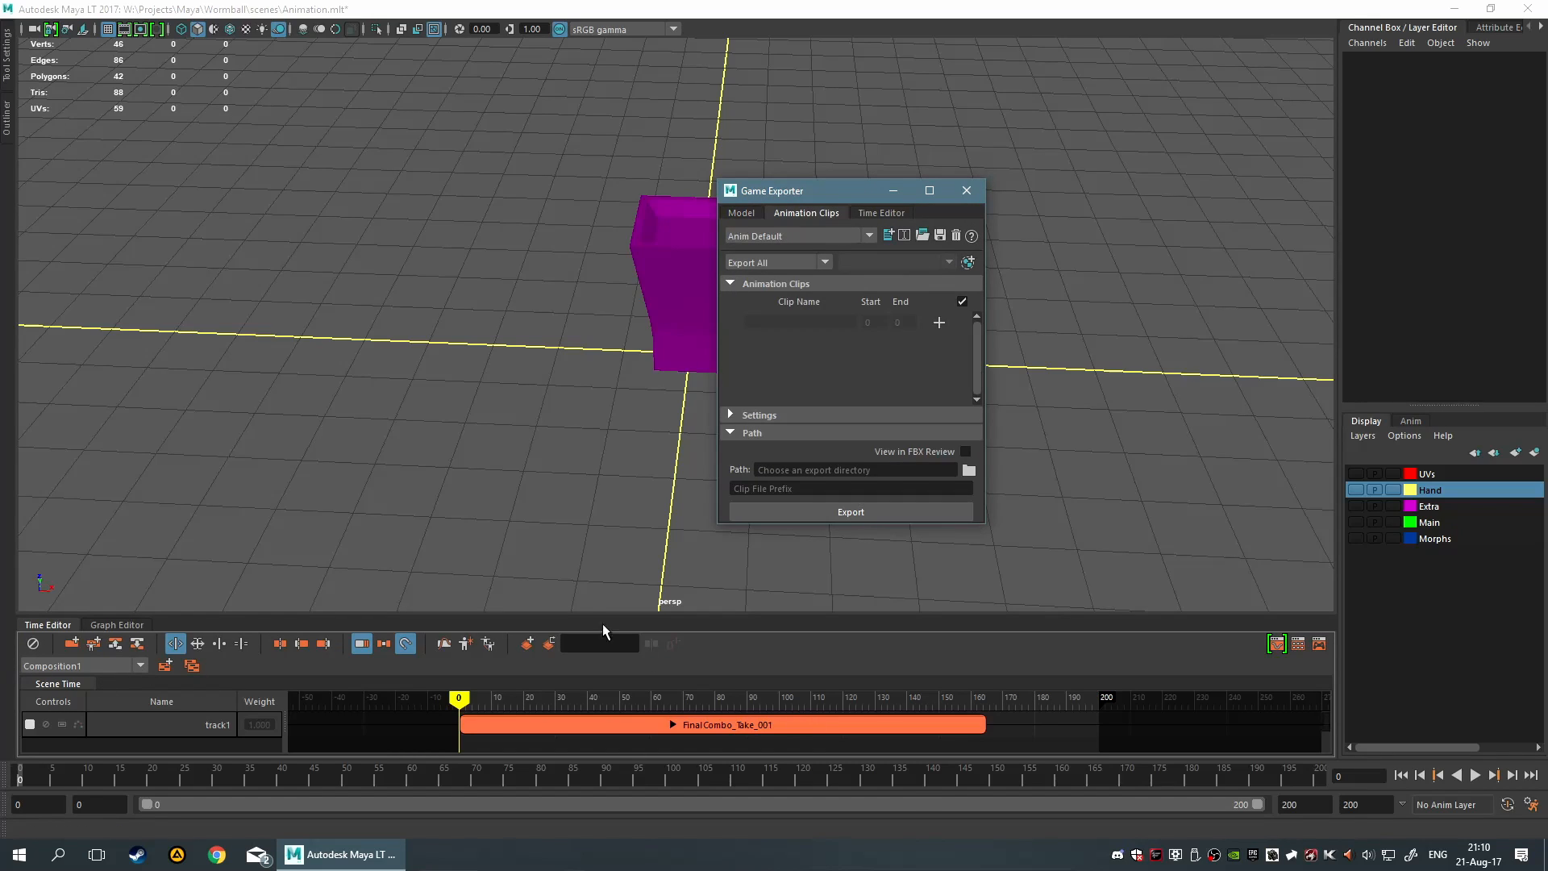
left_click(869, 212)
left_click(730, 211)
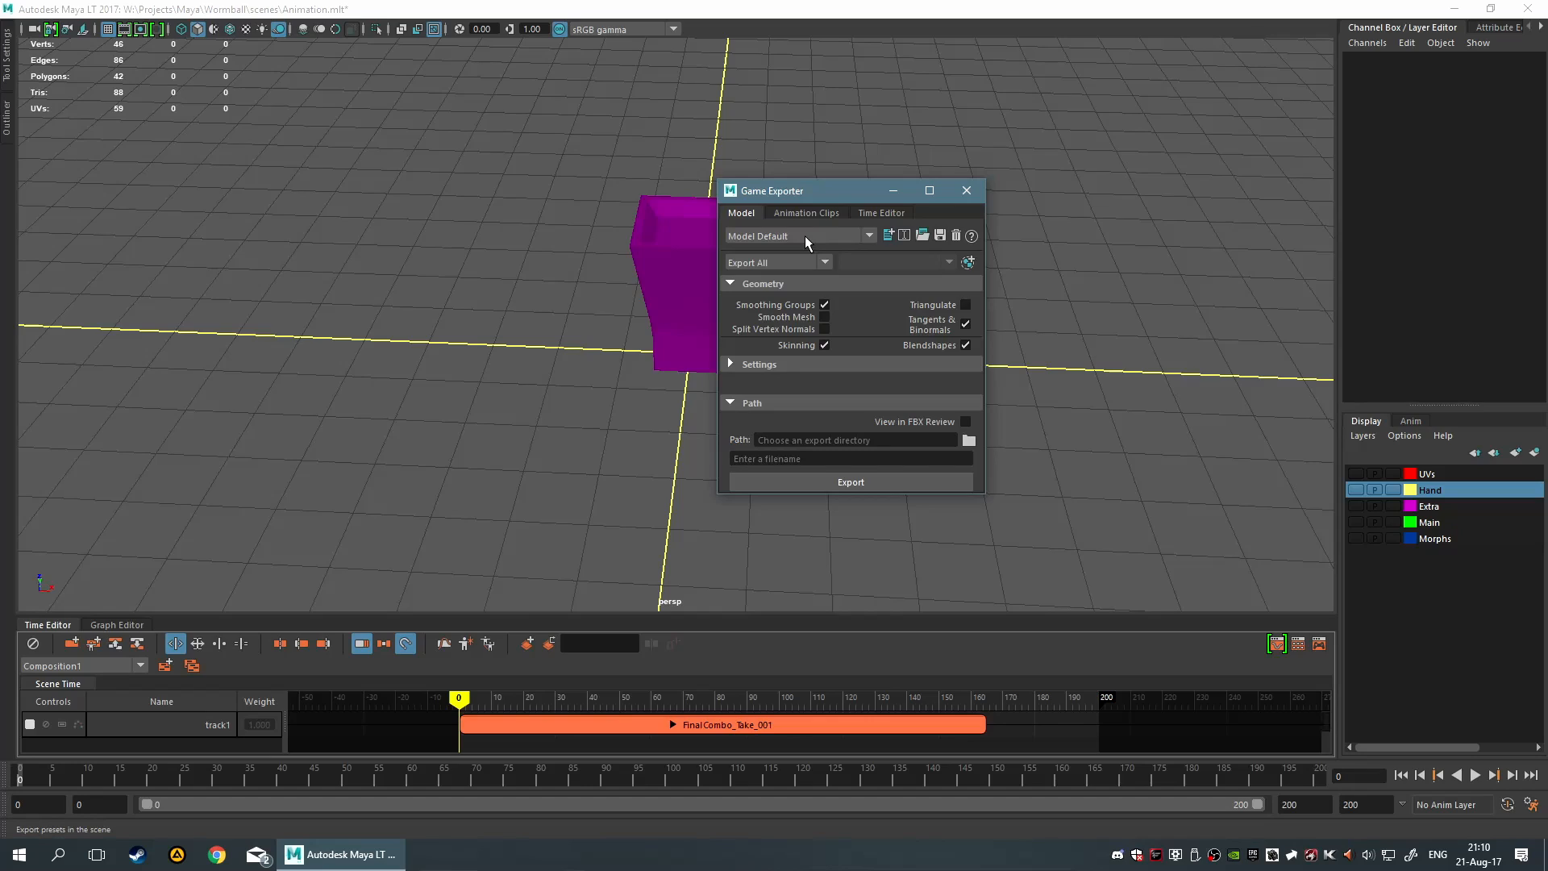
left_click(967, 190)
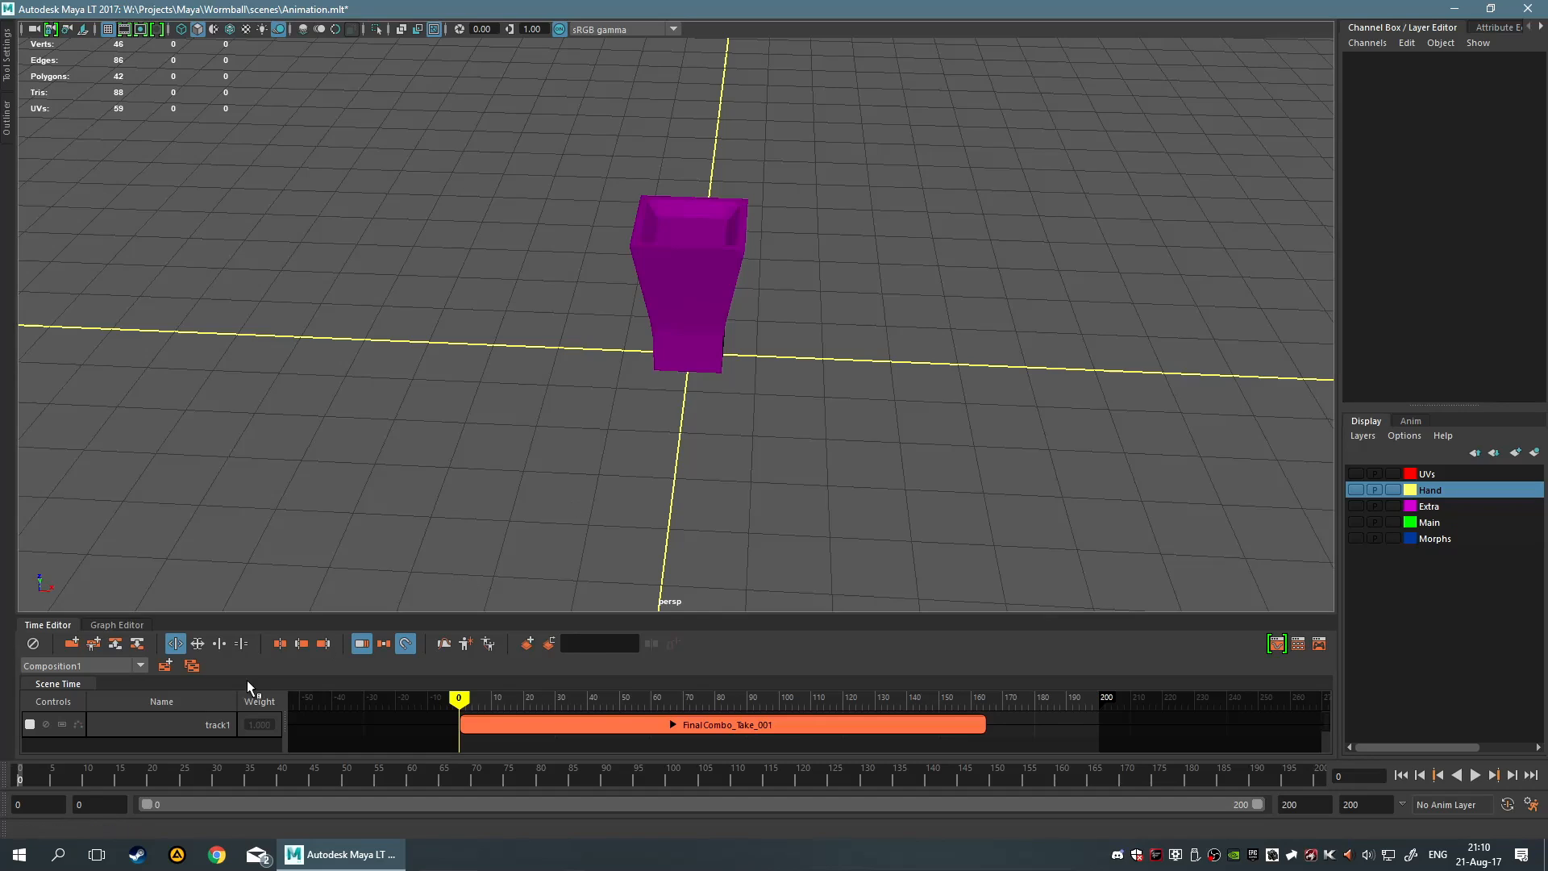
left_click(35, 624)
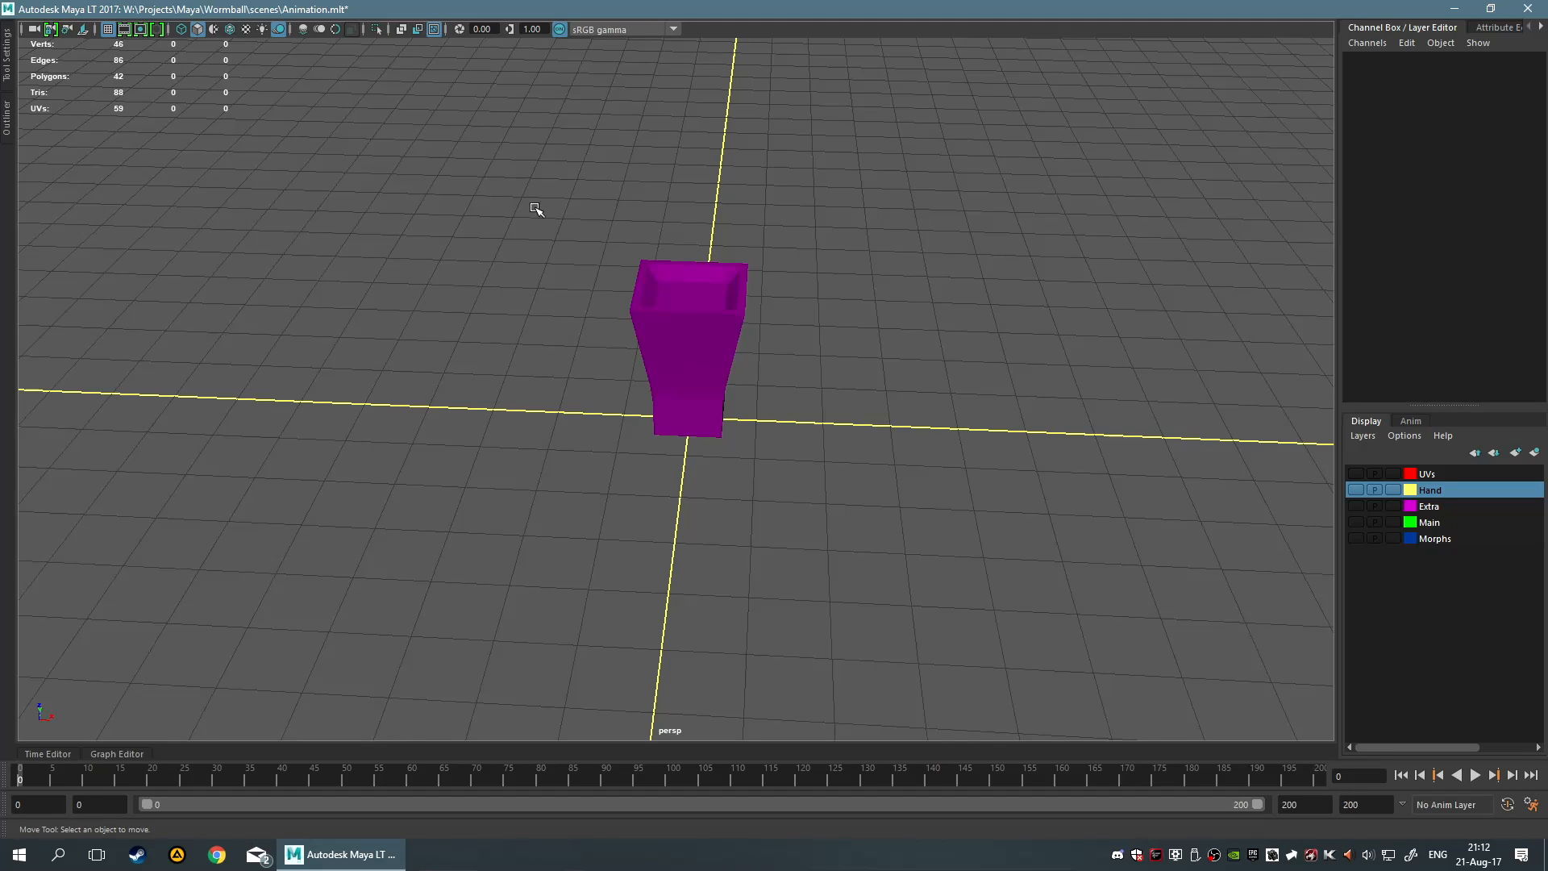
Delete the cube from the scene and undo the deletion
left_click_drag(591, 233, 1040, 318, "alt")
left_click(743, 298)
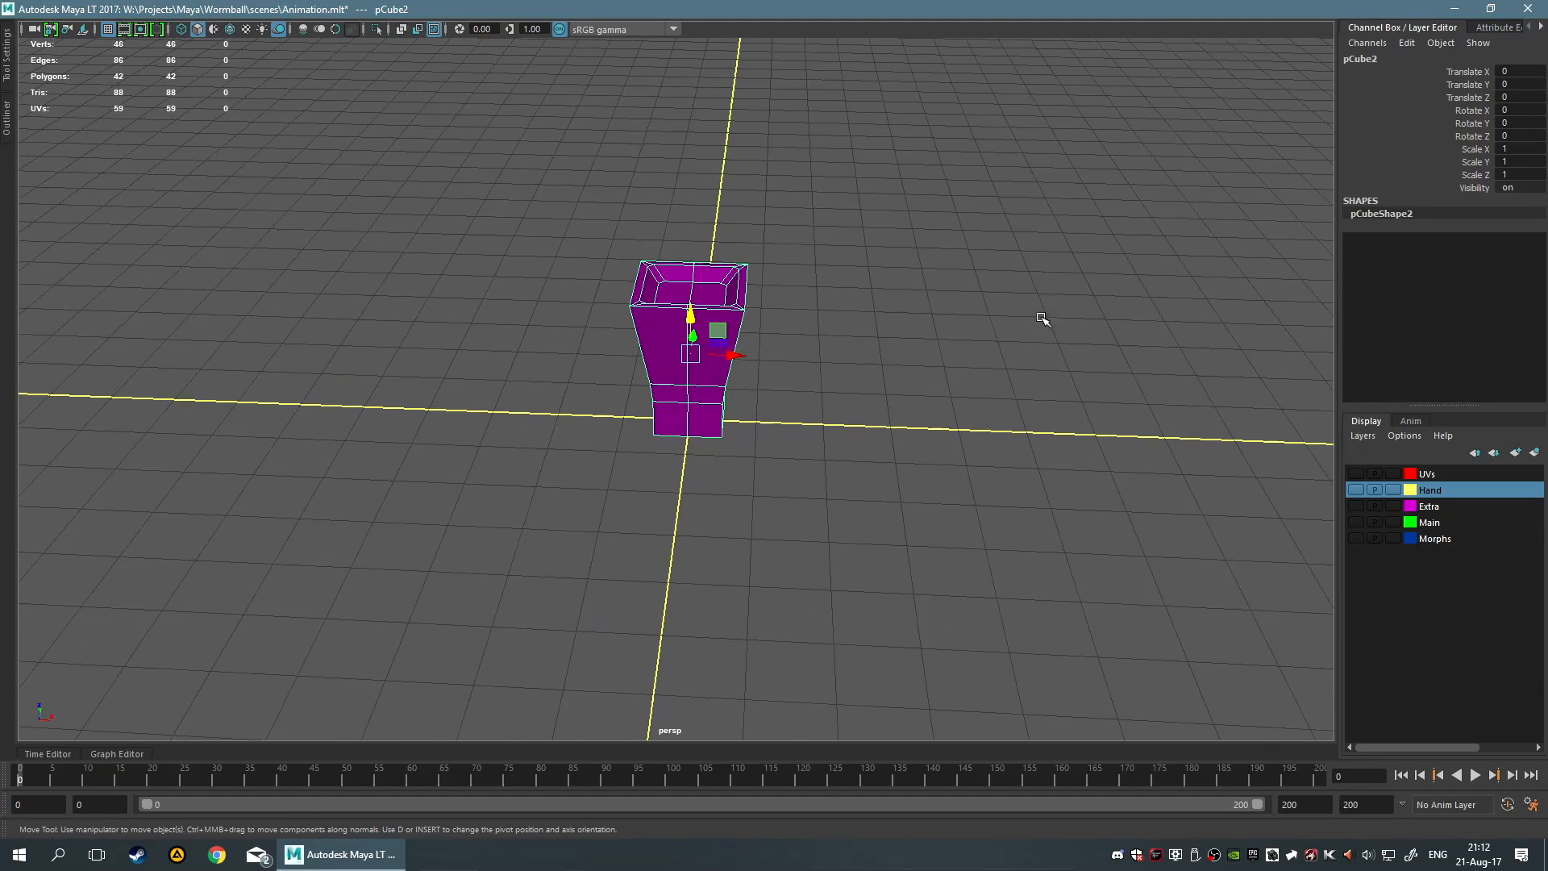
left_click(1056, 274)
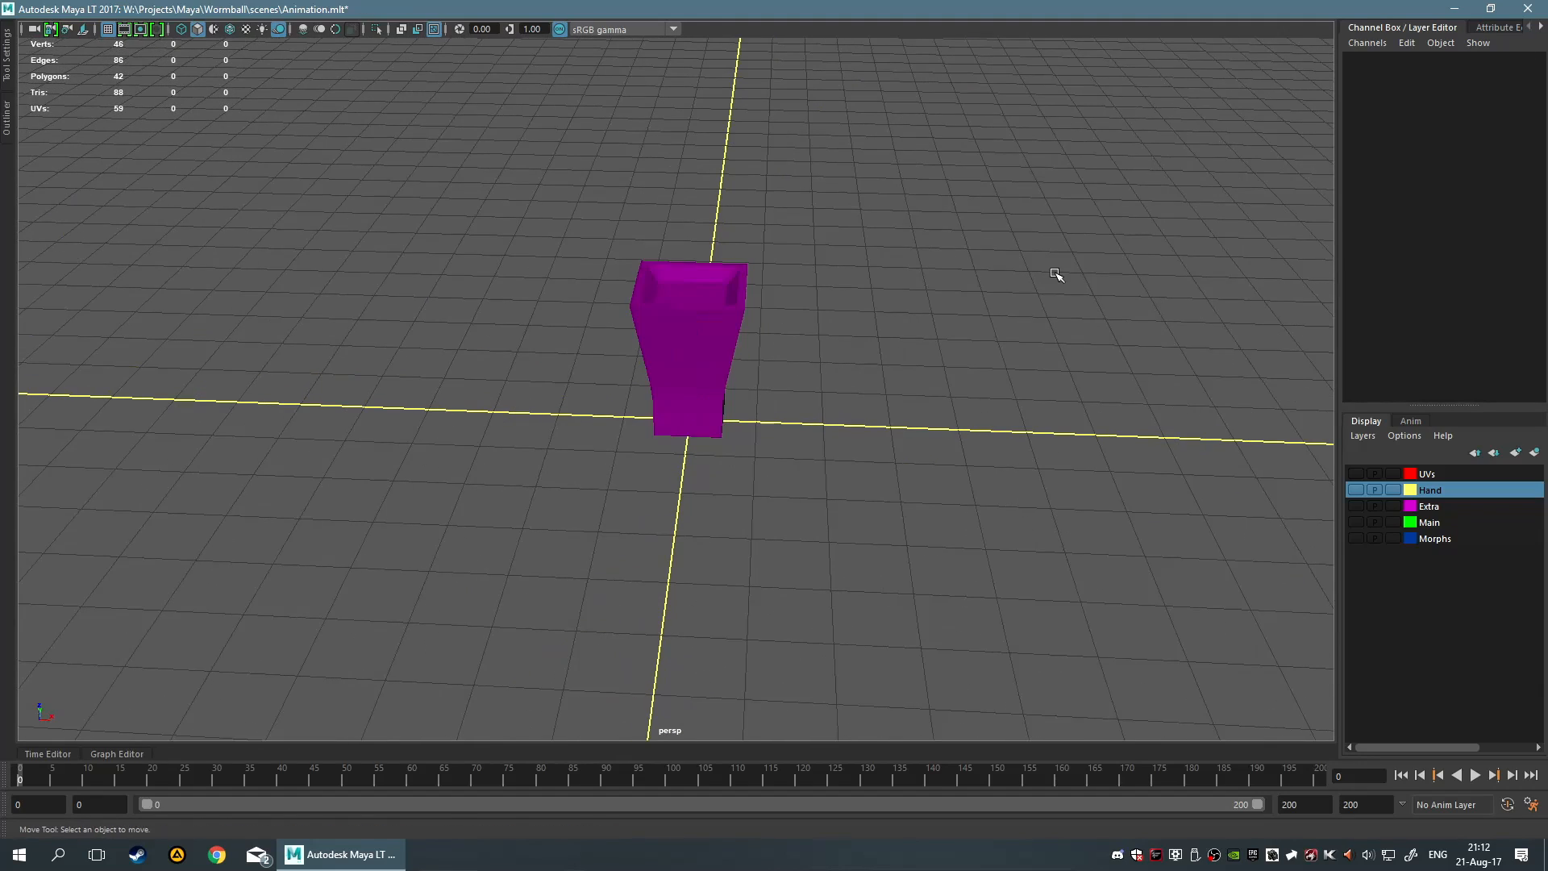
left_click_drag(523, 297, 928, 720)
key("Delete")
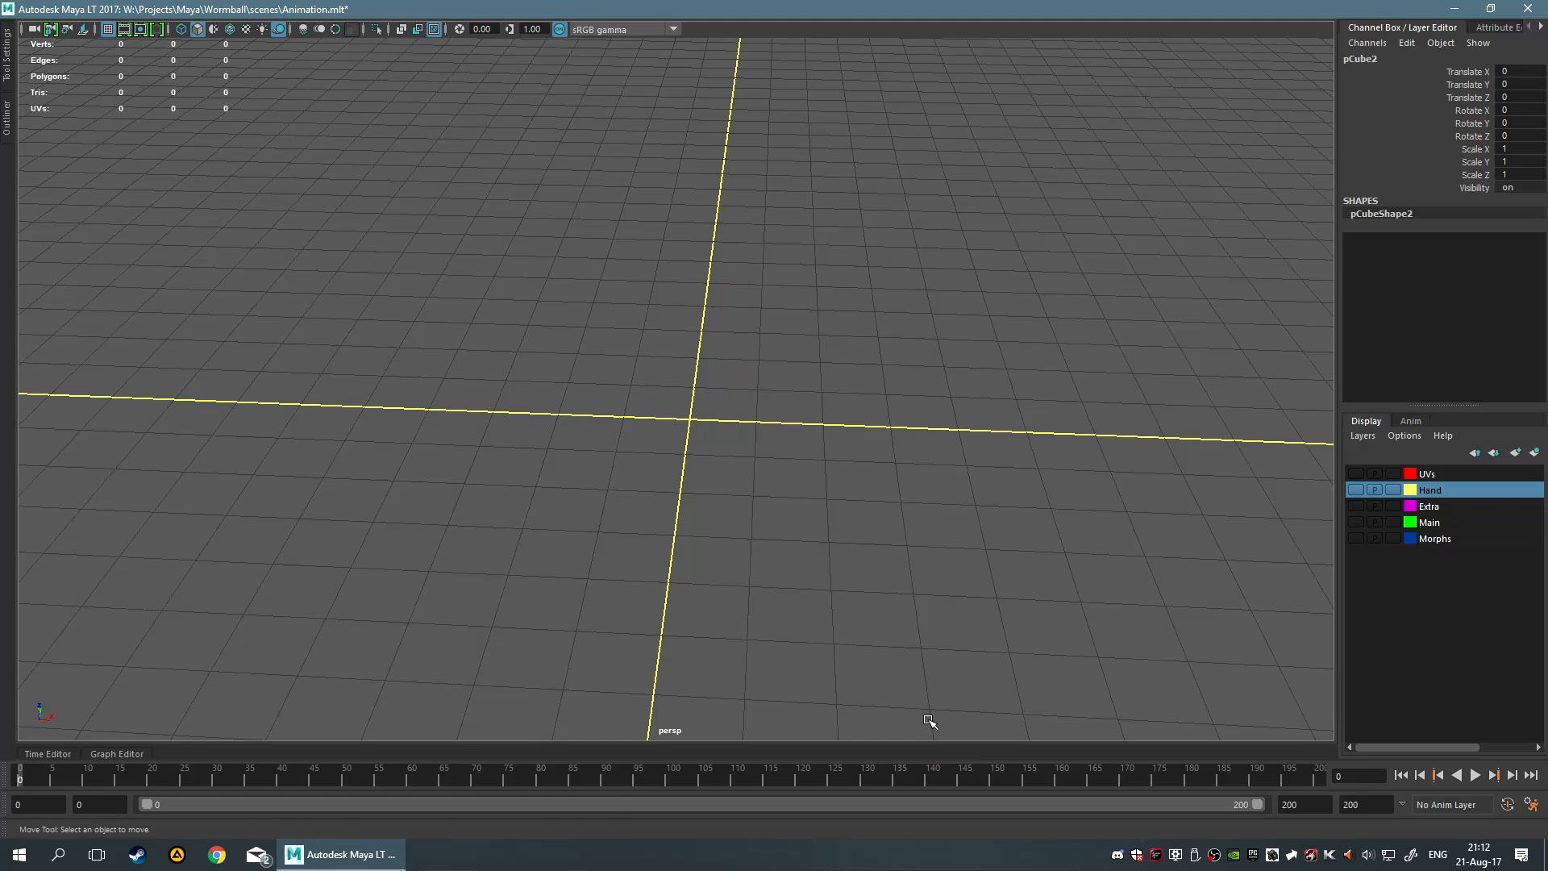
key("ctrl+z")
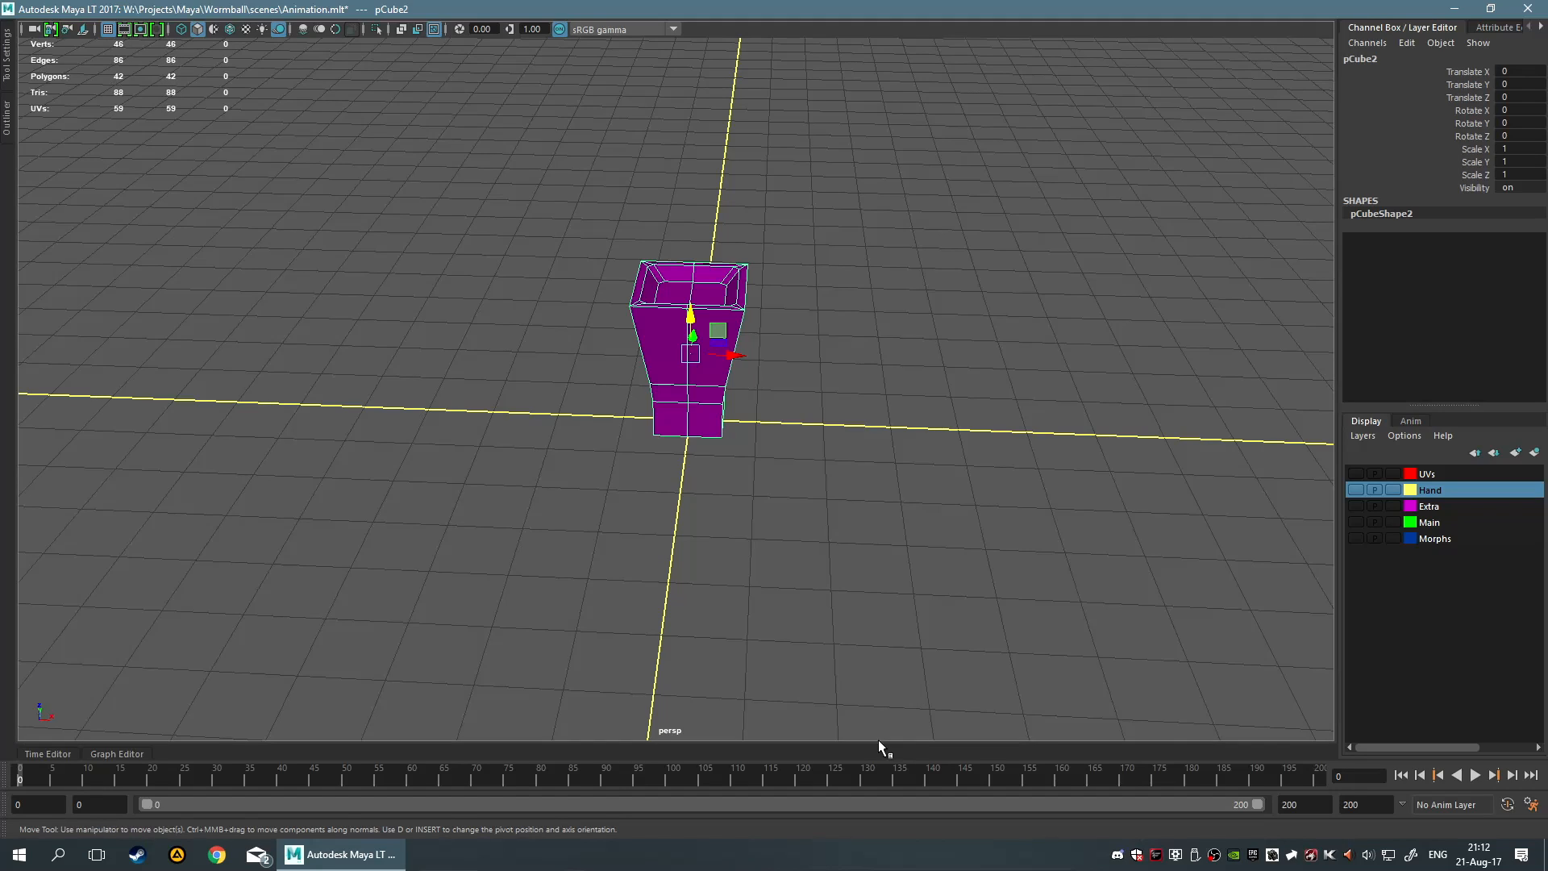
Add the selected cube to the hidden Extra display layer and decline the autosave
left_click(1430, 508)
right_click(1430, 509)
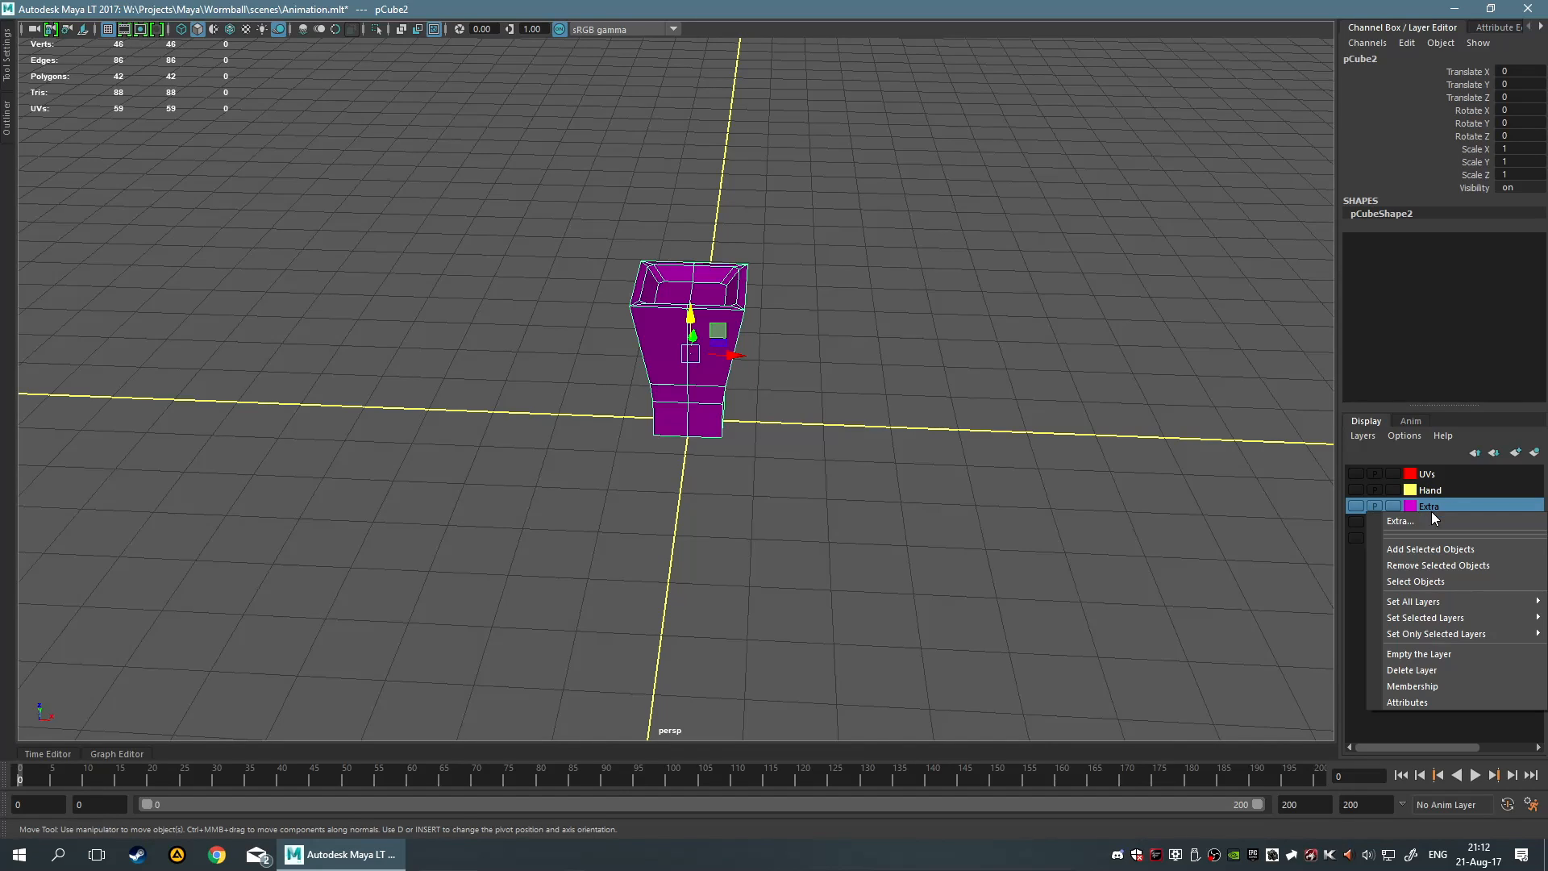
left_click(1444, 539)
left_click(1072, 445)
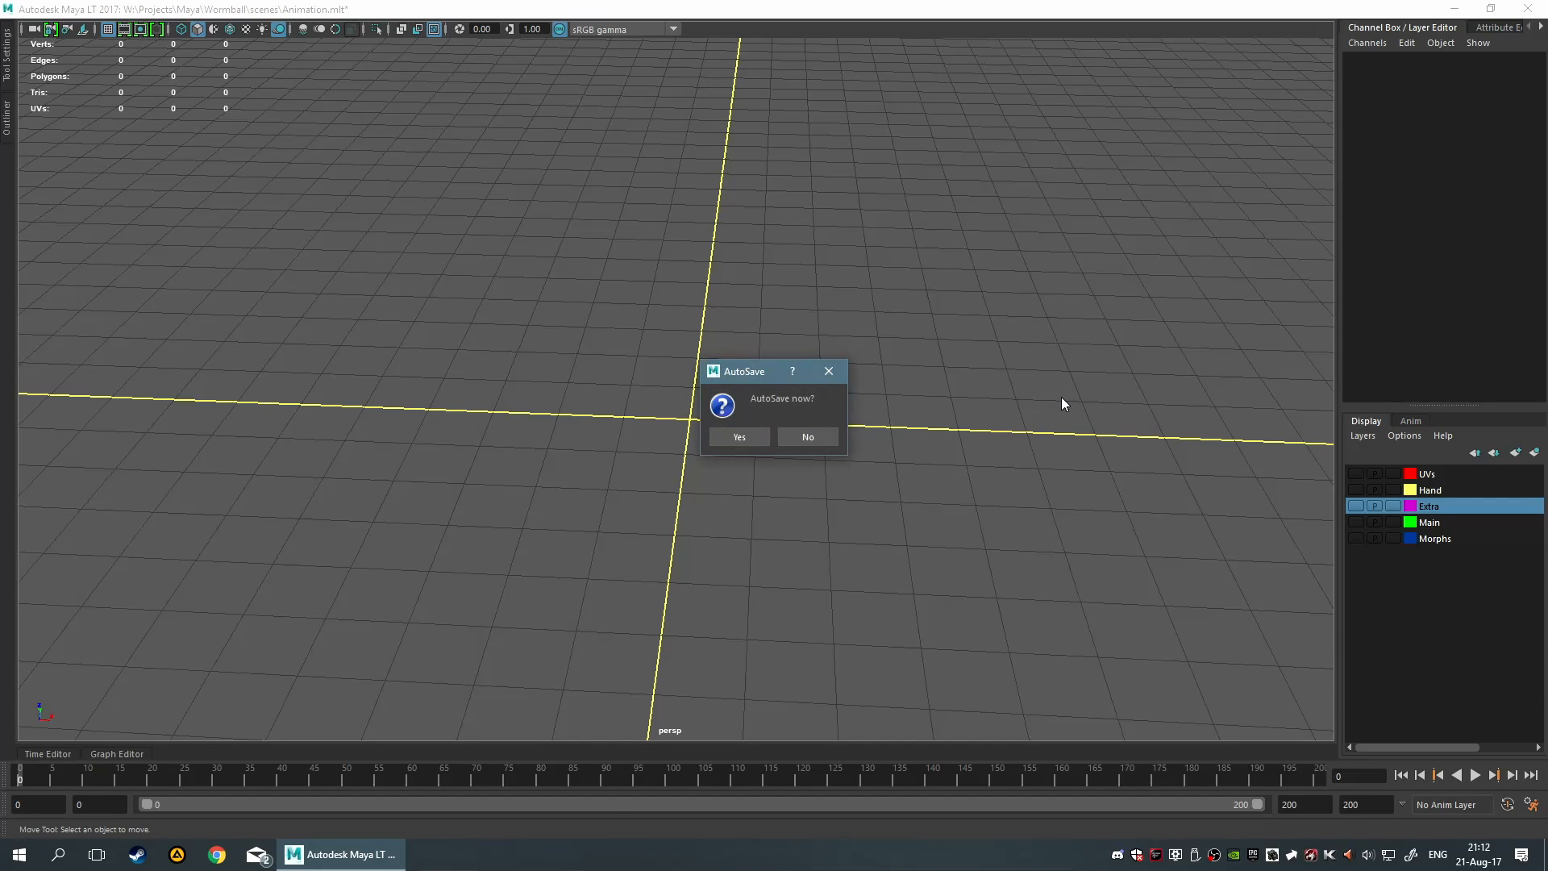
left_click(828, 438)
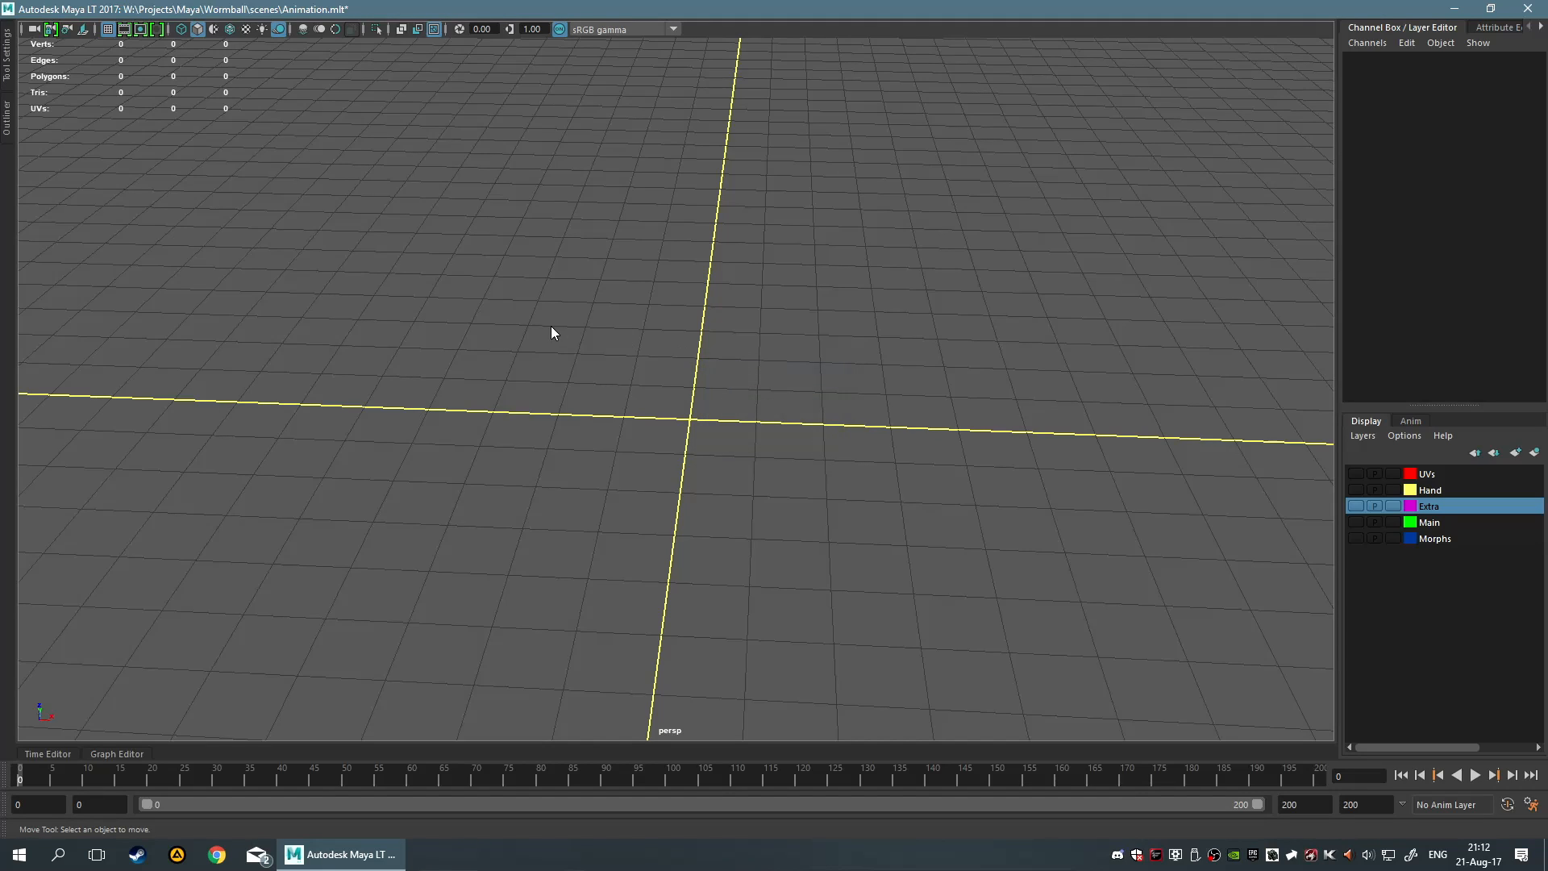
Save the current scene
key("space")
left_click(340, 266)
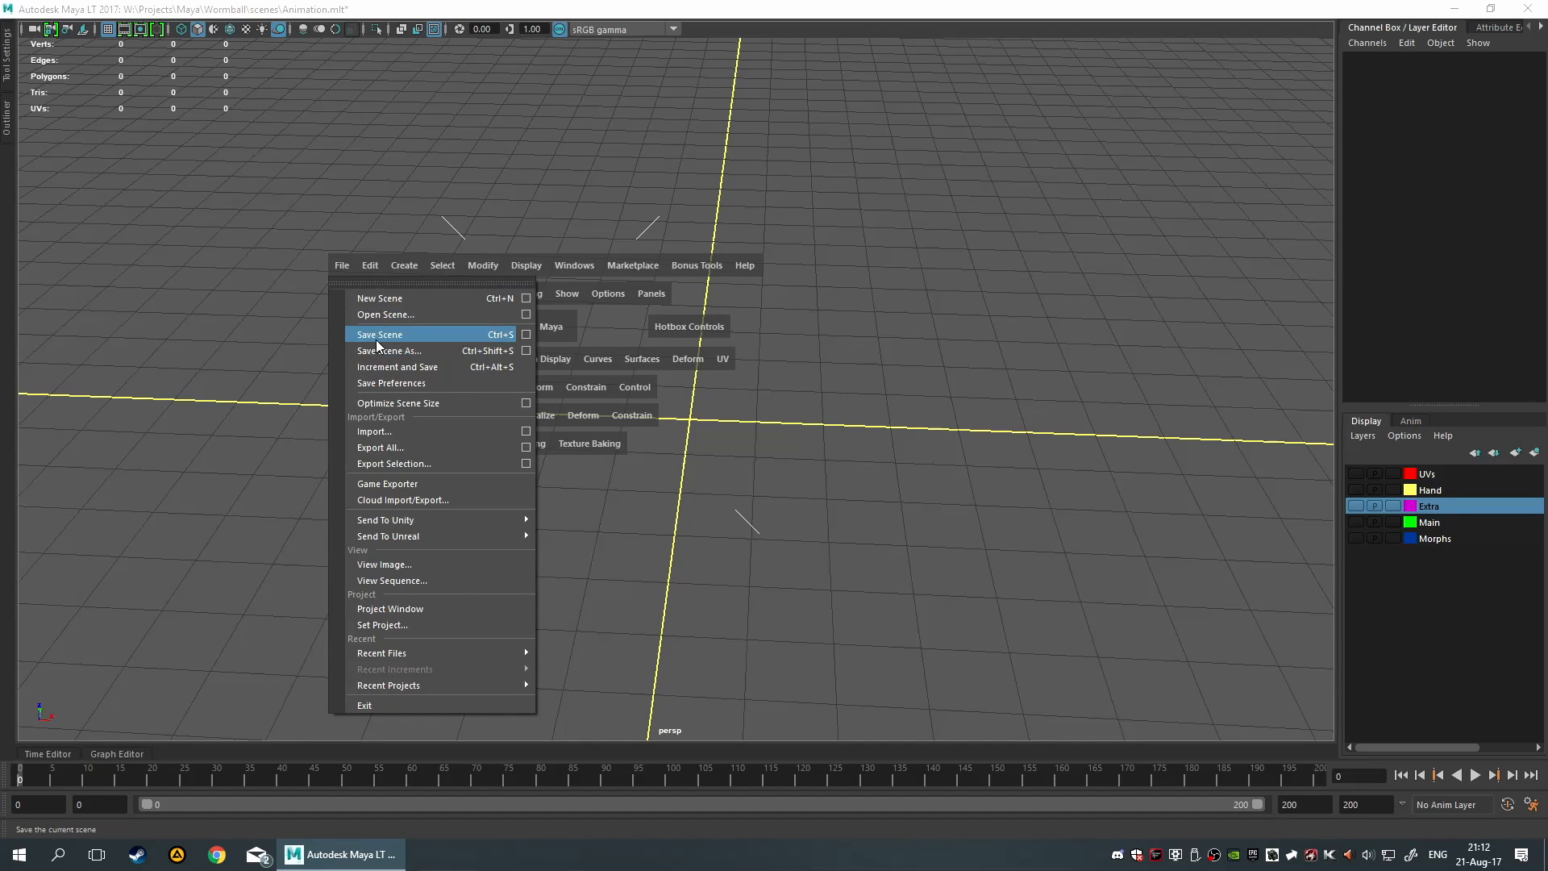
left_click(461, 335)
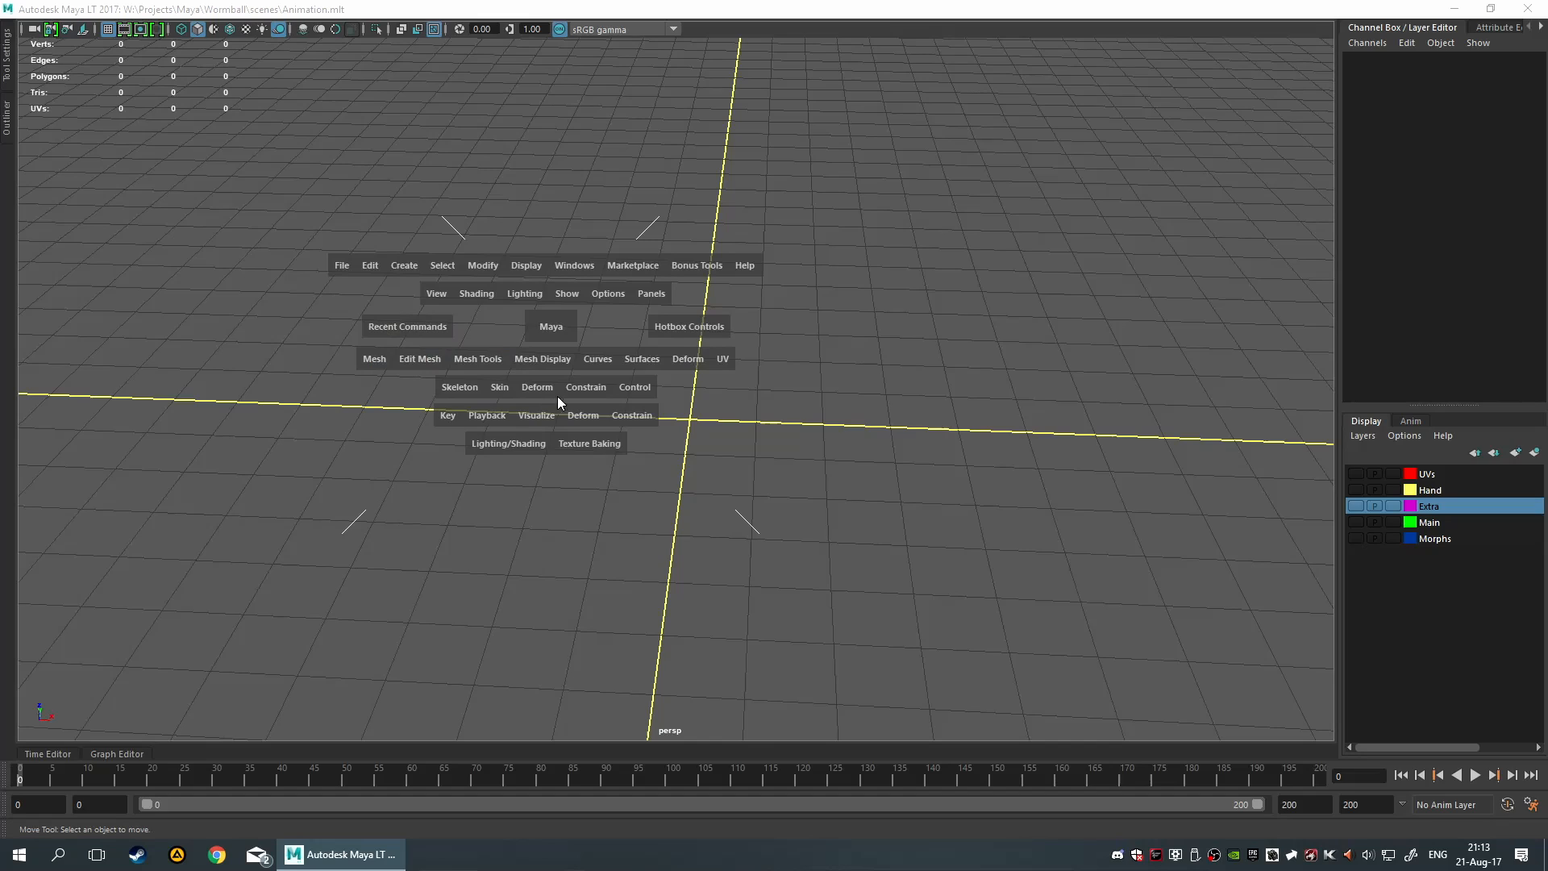
left_click(350, 266)
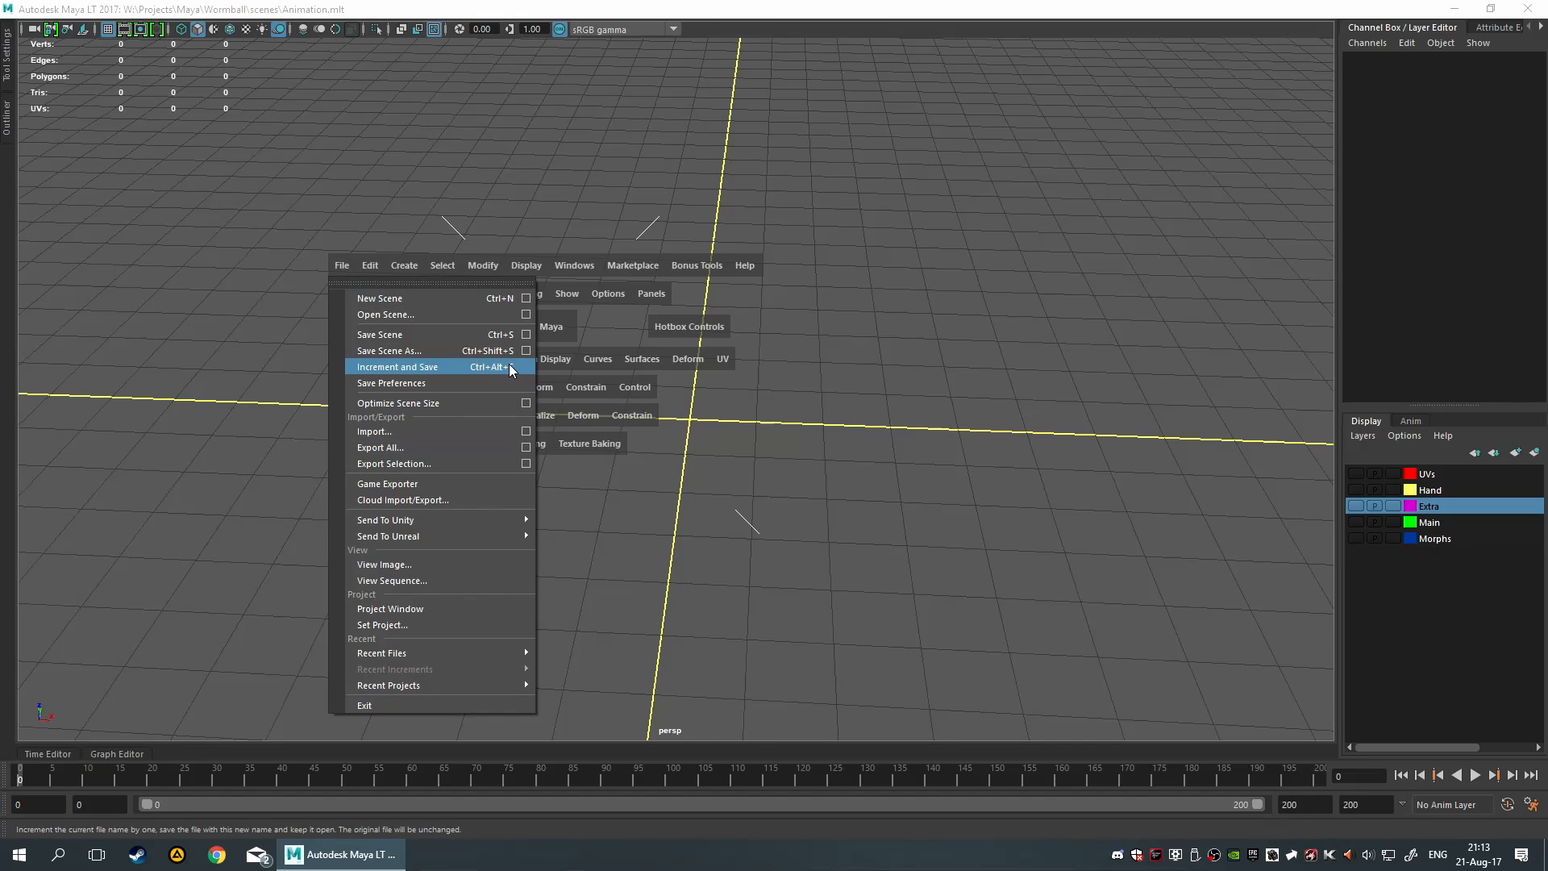
left_click(1009, 594)
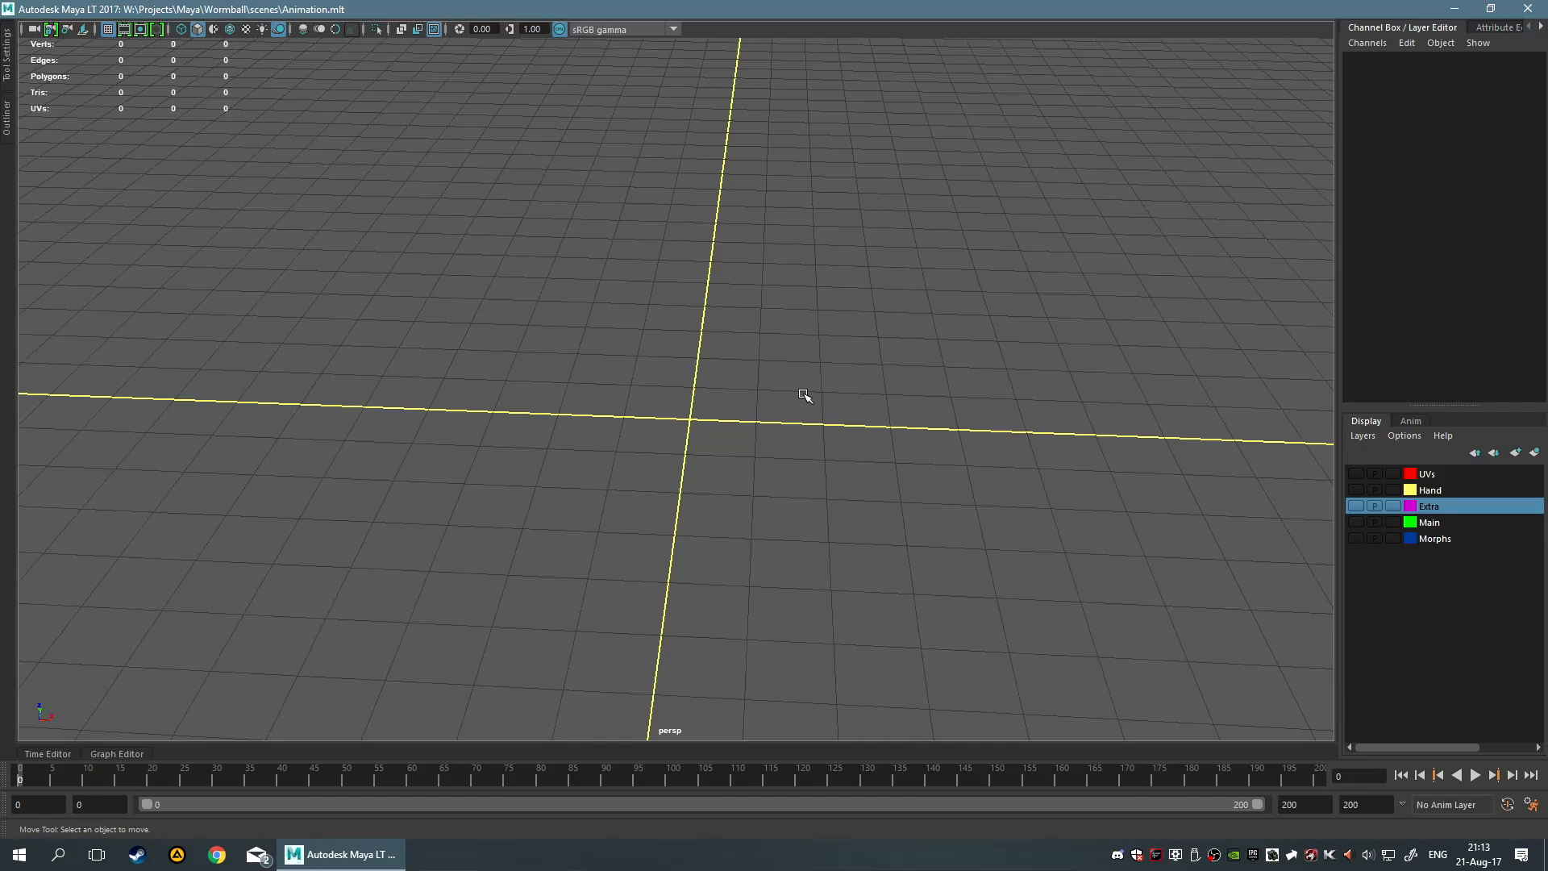
Show the UVs display layer, inspect the cube on it, and hide the layer again
left_click(1356, 473)
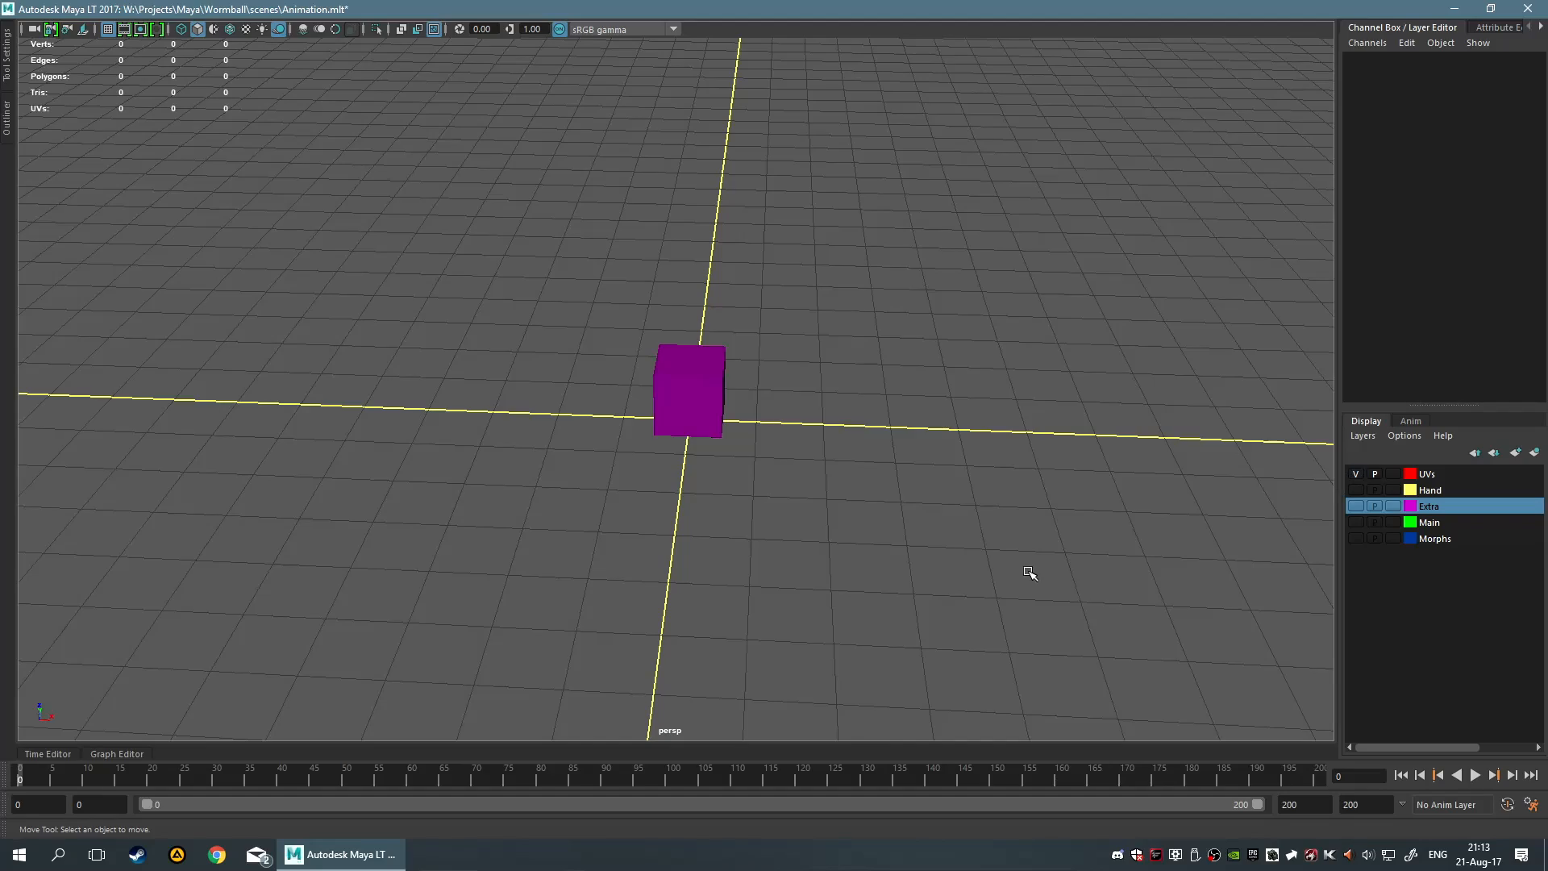
left_click_drag(1027, 570, 740, 401, "alt")
left_click(686, 405)
left_click(903, 458)
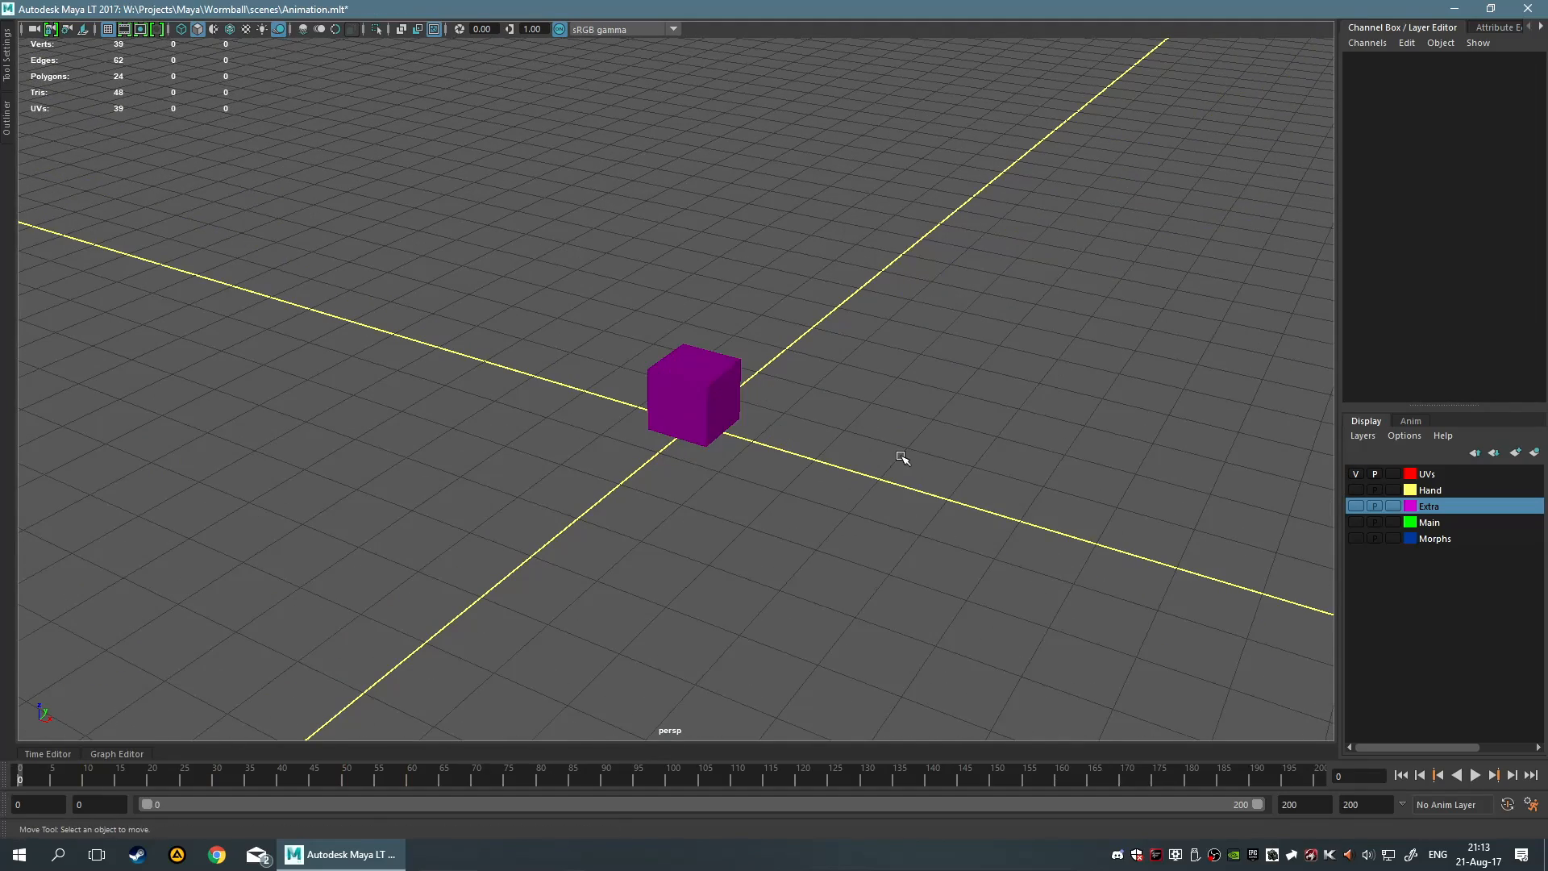
left_click_drag(847, 466, 1024, 481, "alt")
left_click(1355, 473)
left_click_drag(1153, 451, 1081, 443, "alt")
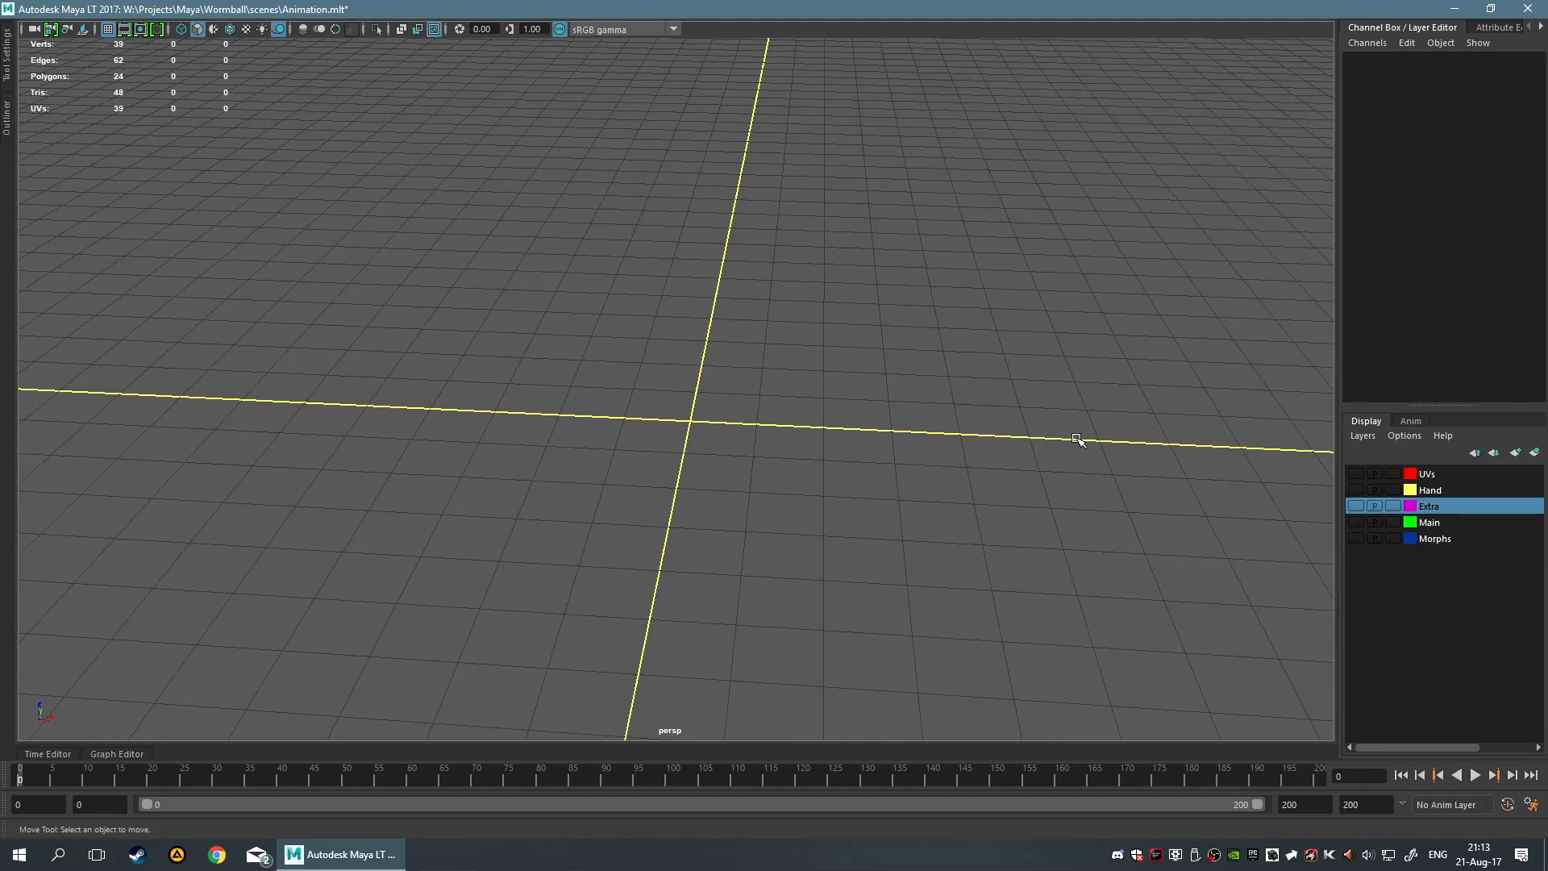